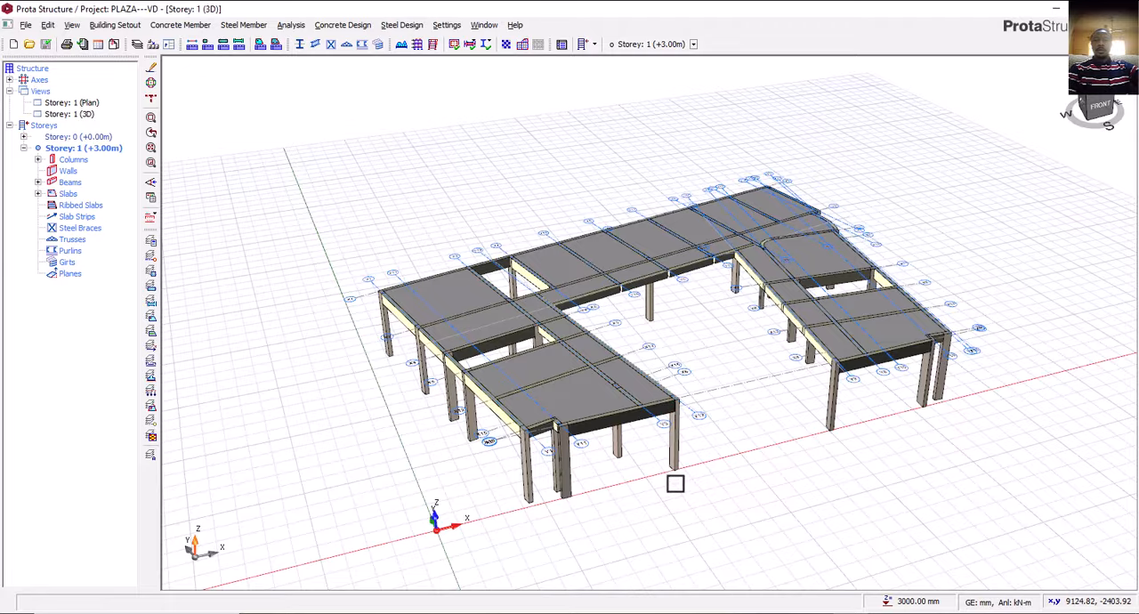
Switch to the PLAZA drawing in AutoCAD and look over the gridded floor plan alongside the first and second floor plans.
middle_click_drag(676, 483, 667, 458)
key("alt+Tab")
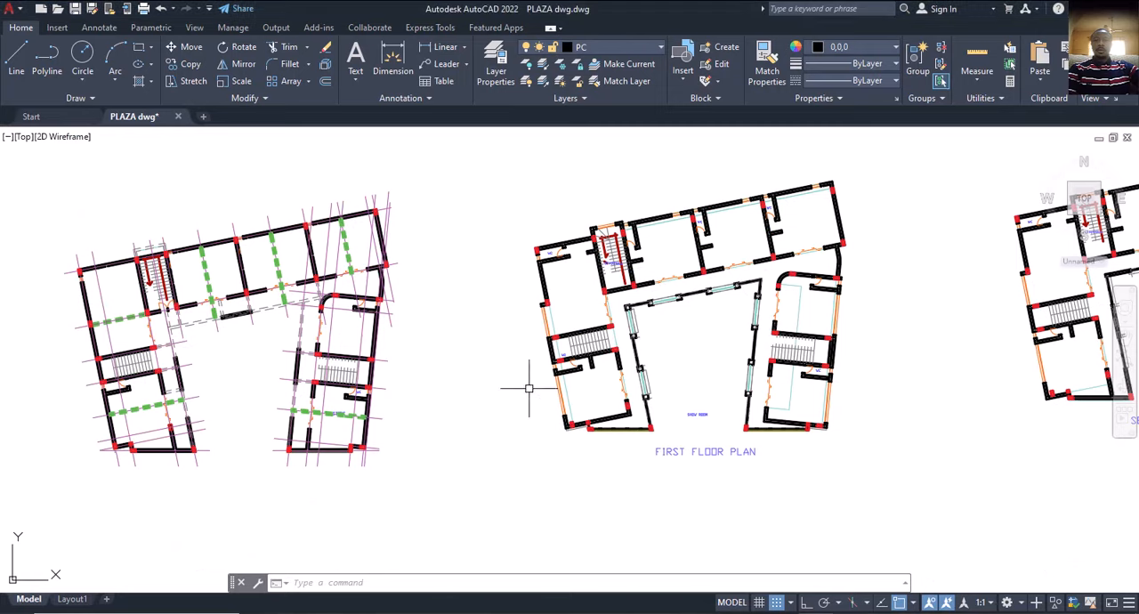
scroll(419, 372, "up", 3)
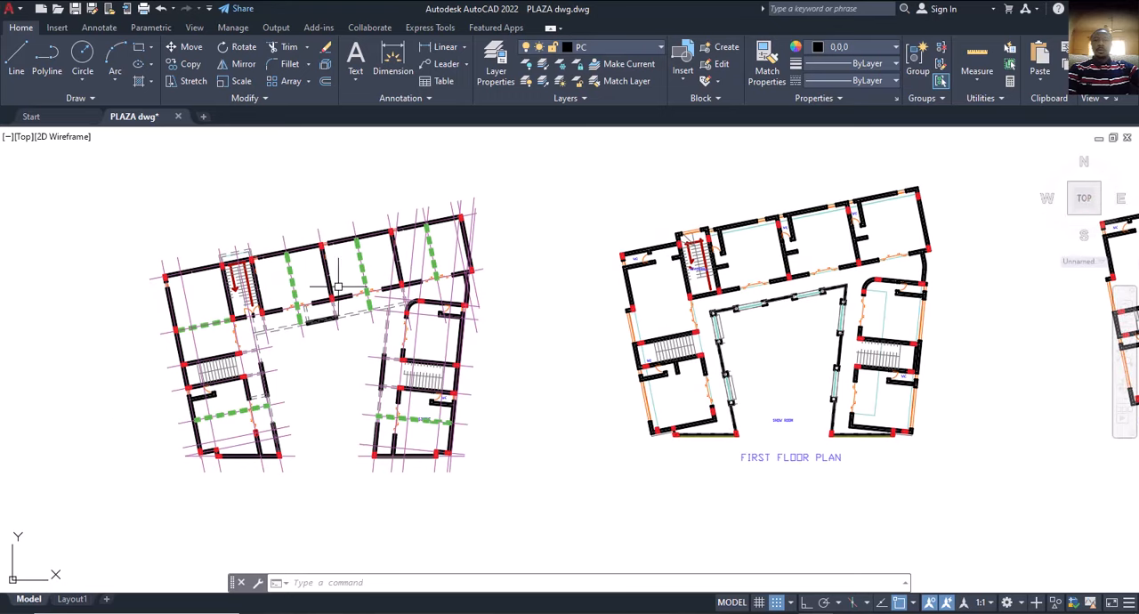
scroll(320, 325, "down", 4)
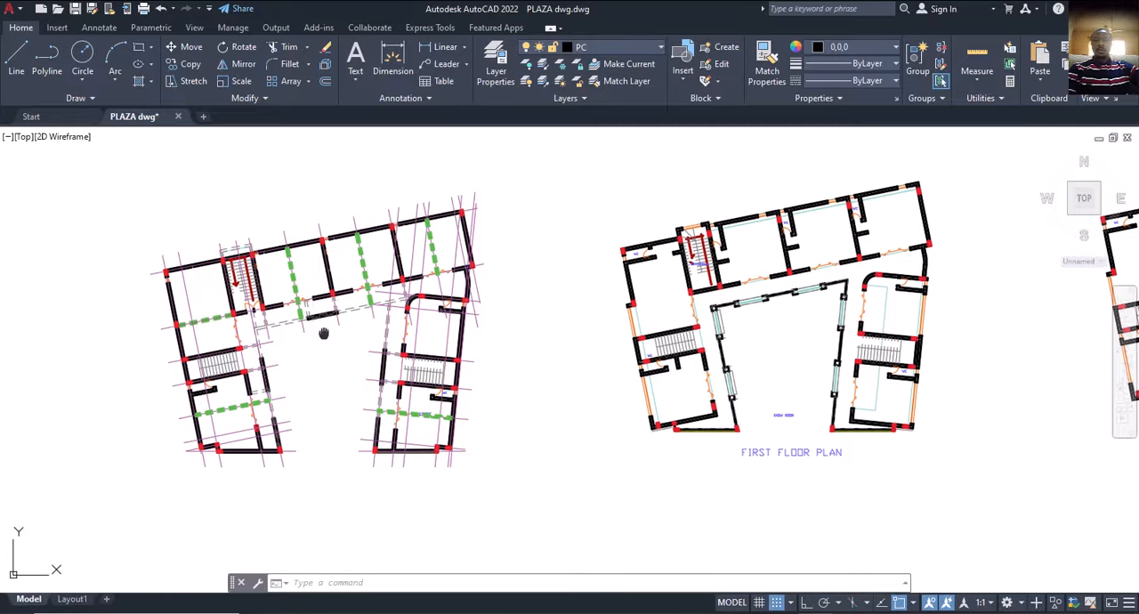
middle_click_drag(601, 352, 497, 352)
middle_click_drag(245, 346, 326, 335)
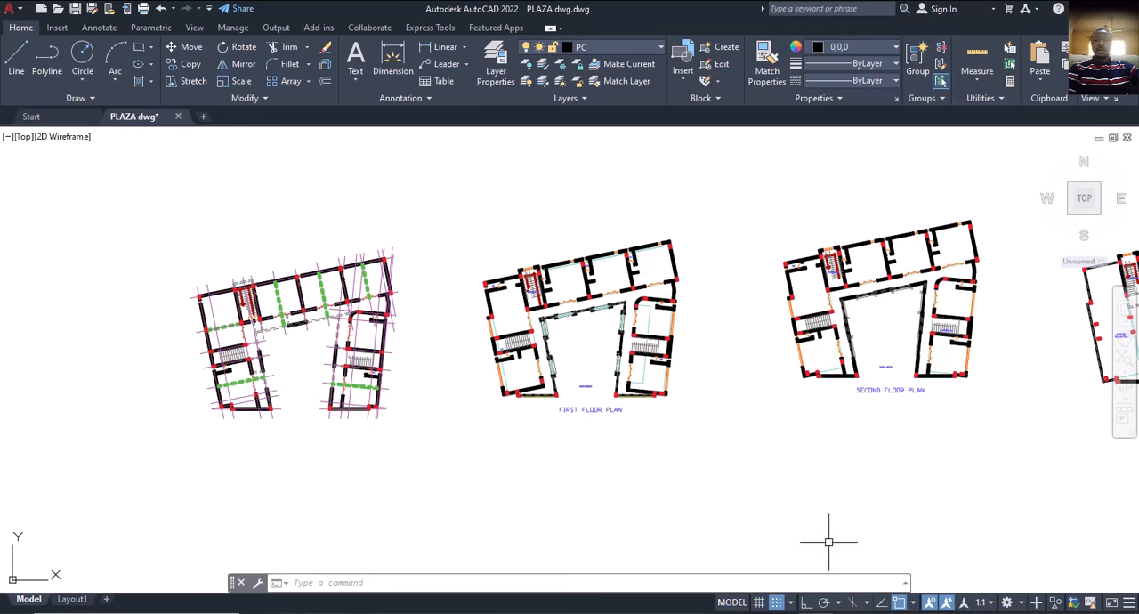
Switch back to ProtaStructure and inspect the Storey 1 columns, beams and slabs in 3D from several angles.
left_click(851, 609)
mouse_move(596, 356)
middle_mouse_down()
mouse_move(692, 432)
mouse_move(667, 419)
mouse_move(712, 435)
mouse_move(692, 424)
mouse_move(706, 437)
mouse_move(689, 446)
middle_mouse_up()
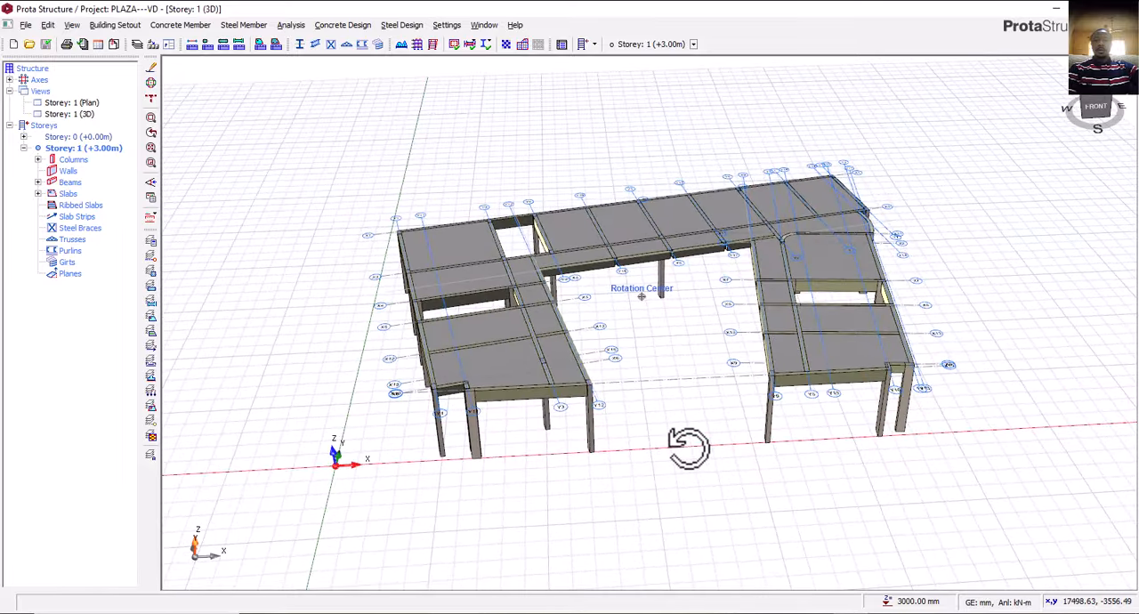
scroll(662, 436, "up", 1)
scroll(624, 437, "down", 2)
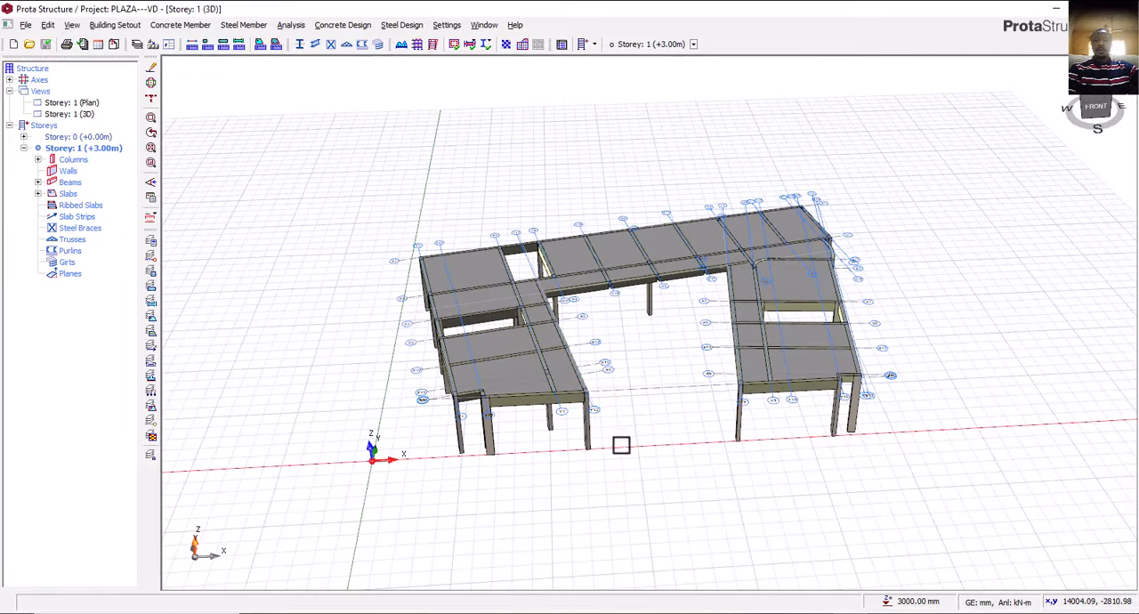
mouse_move(622, 445)
middle_mouse_down()
mouse_move(674, 438)
mouse_move(639, 435)
middle_mouse_up()
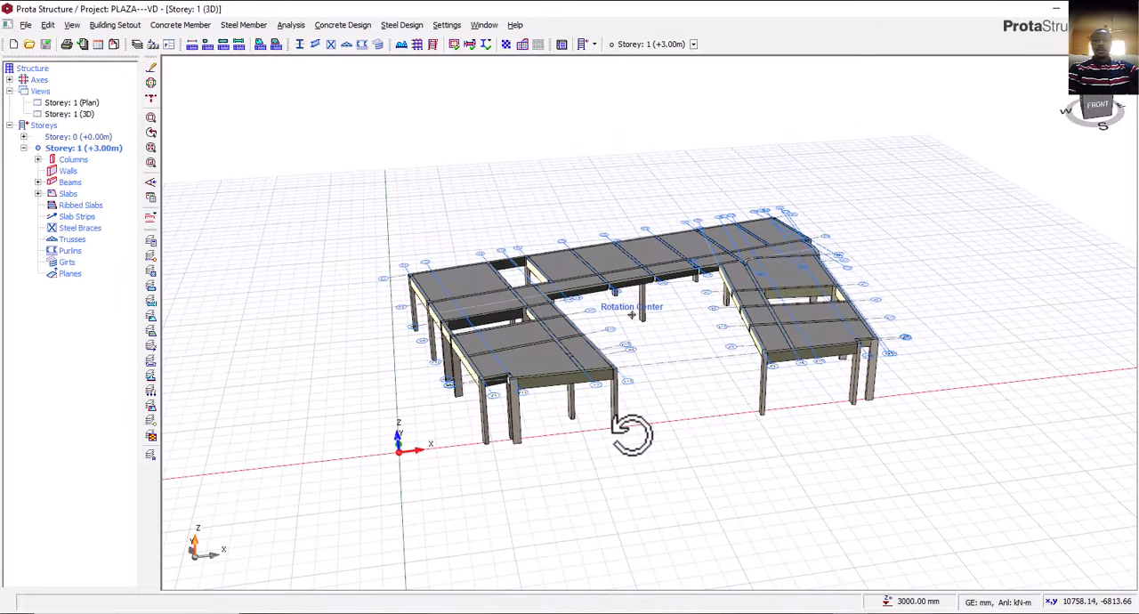
middle_click_drag(627, 439, 622, 441)
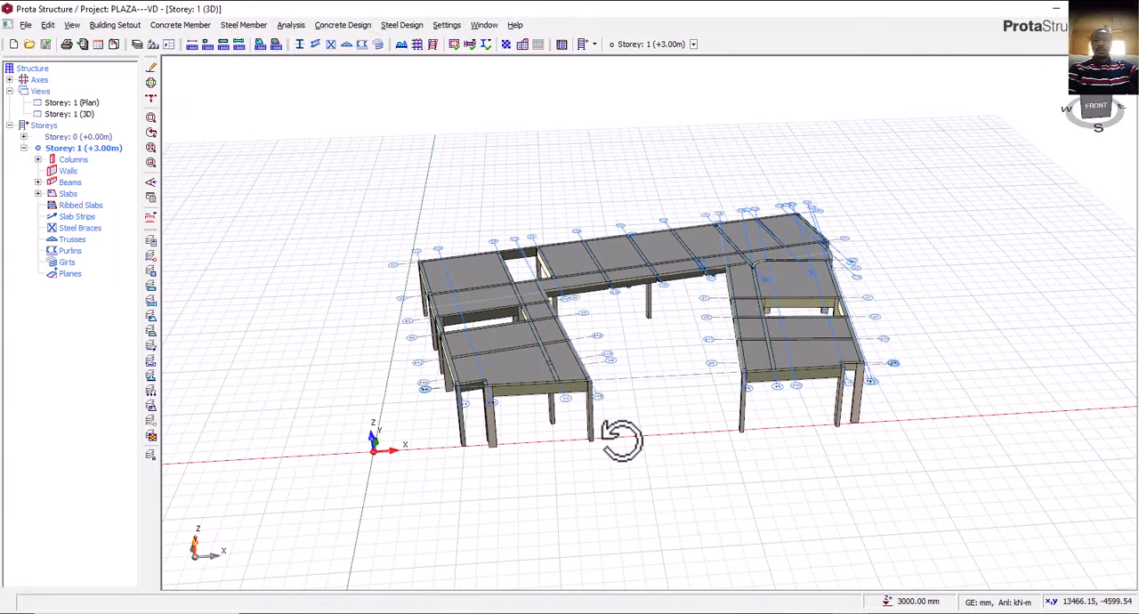
scroll(626, 417, "up", 1)
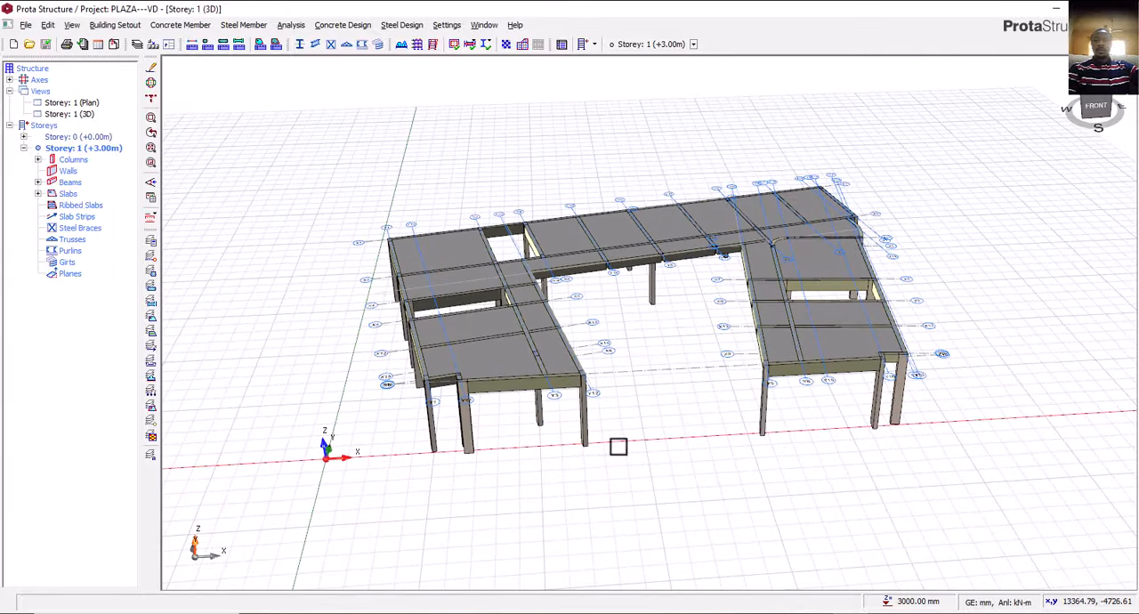
middle_click_drag(619, 445, 736, 454)
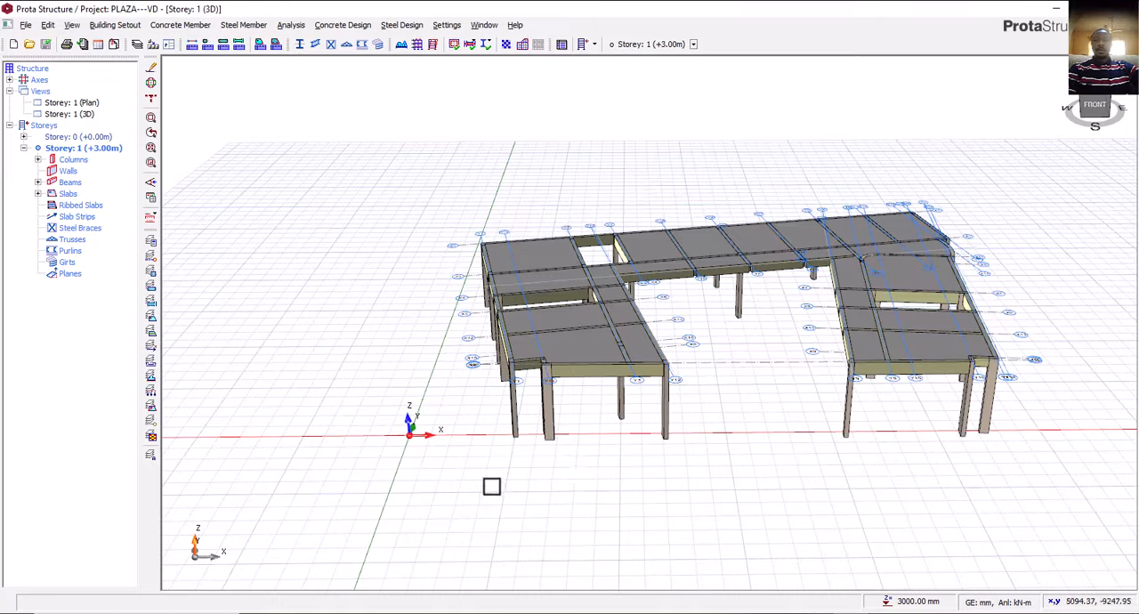
mouse_move(496, 476)
middle_mouse_down()
mouse_move(564, 483)
mouse_move(526, 484)
middle_mouse_up()
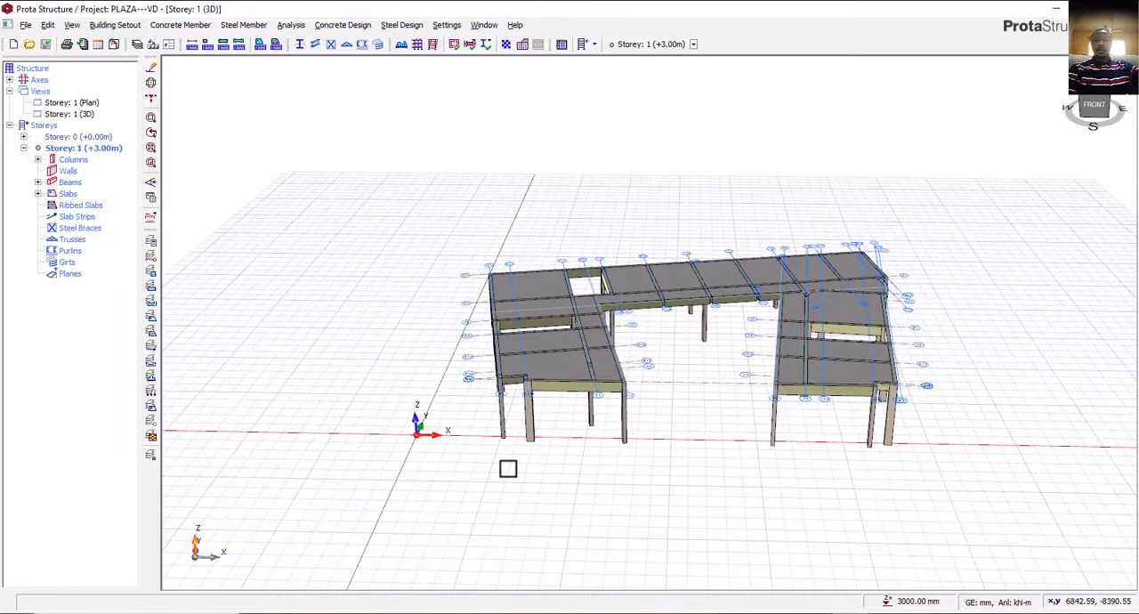
middle_click_drag(507, 475, 520, 485)
right_click_drag(520, 486, 509, 479)
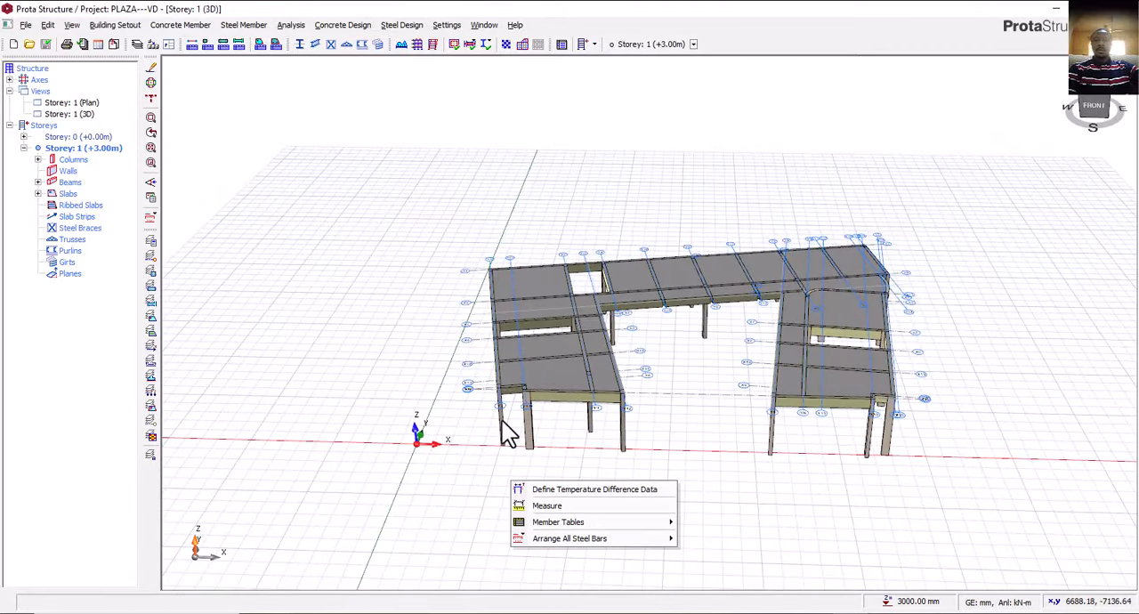
Return to the AutoCAD drawing and compare the gridded floor plan with the first floor plan.
left_click(708, 425)
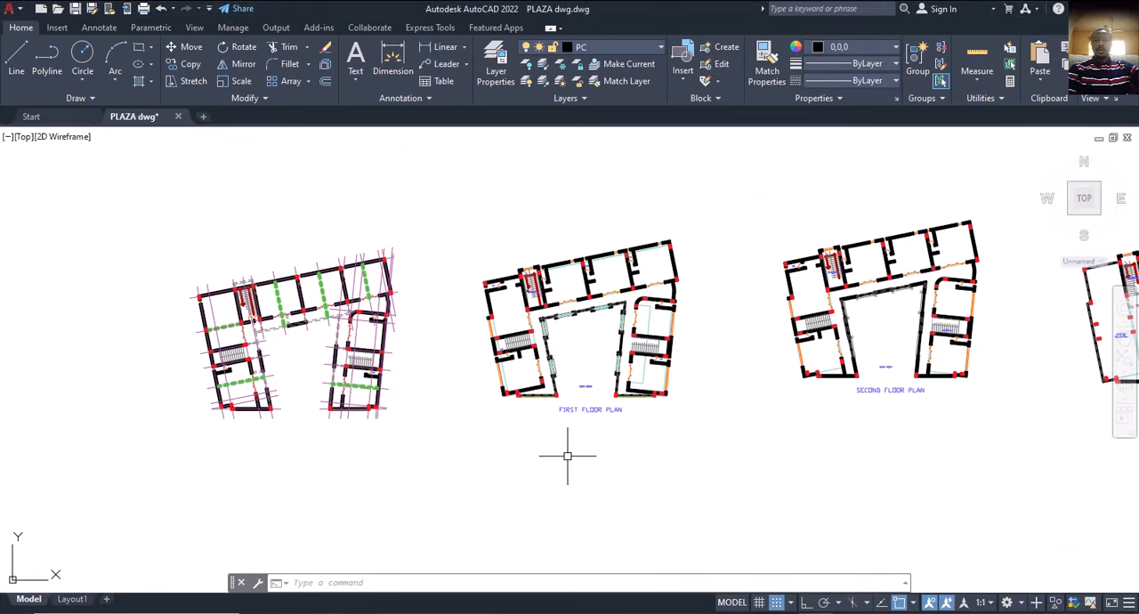
middle_click_drag(370, 356, 387, 361)
scroll(362, 317, "up", 4)
scroll(362, 318, "down", 2)
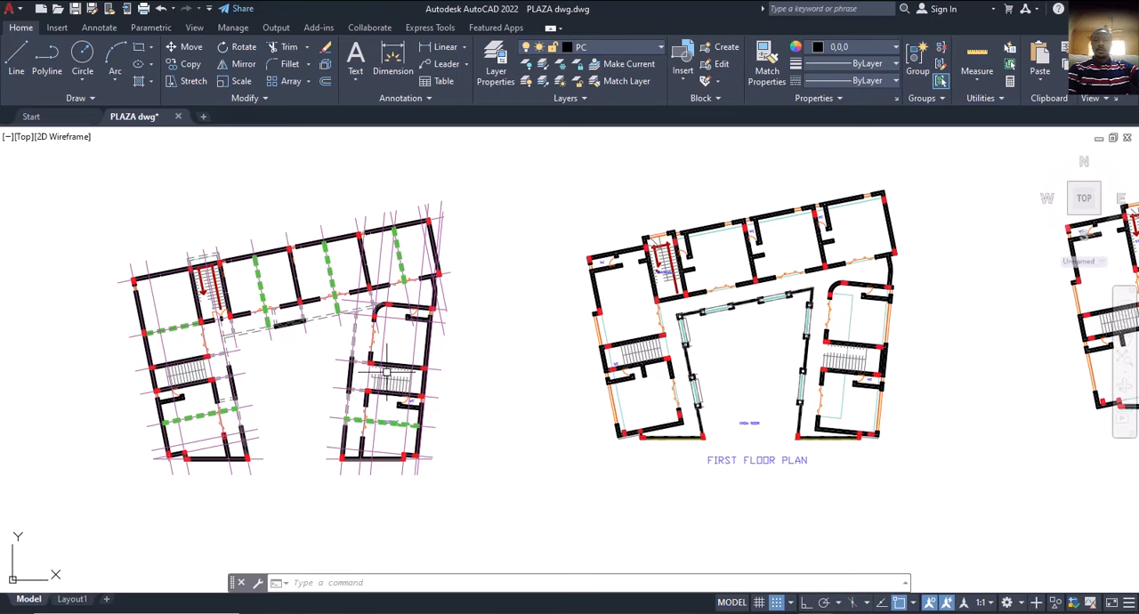
mouse_move(298, 494)
middle_mouse_down()
mouse_move(375, 471)
mouse_move(381, 442)
middle_mouse_up()
scroll(389, 434, "down", 2)
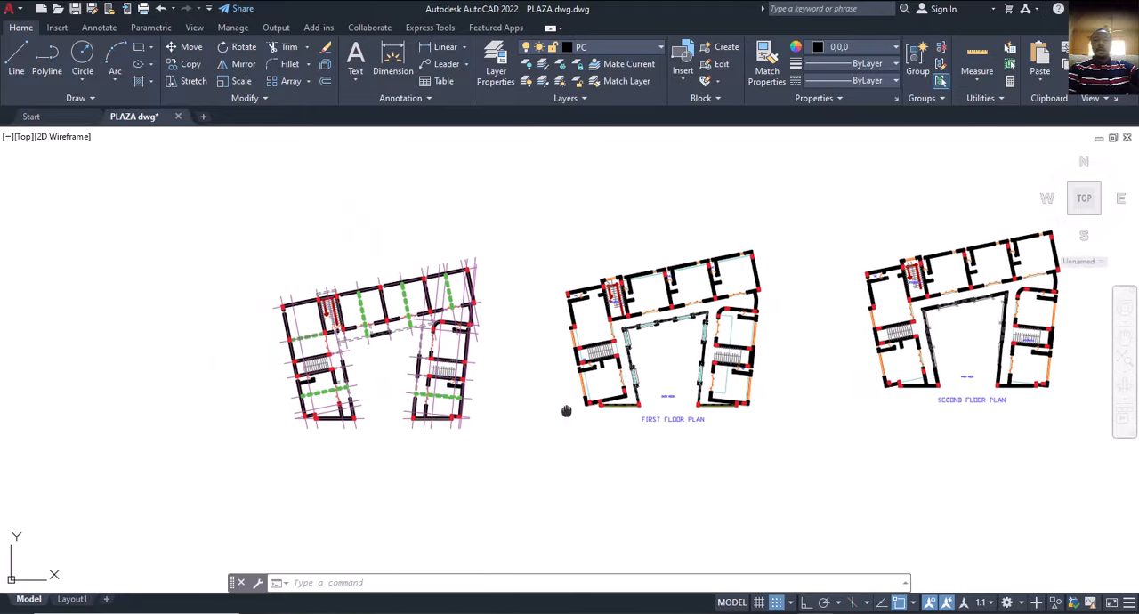
middle_click_drag(567, 410, 454, 453)
scroll(509, 434, "up", 4)
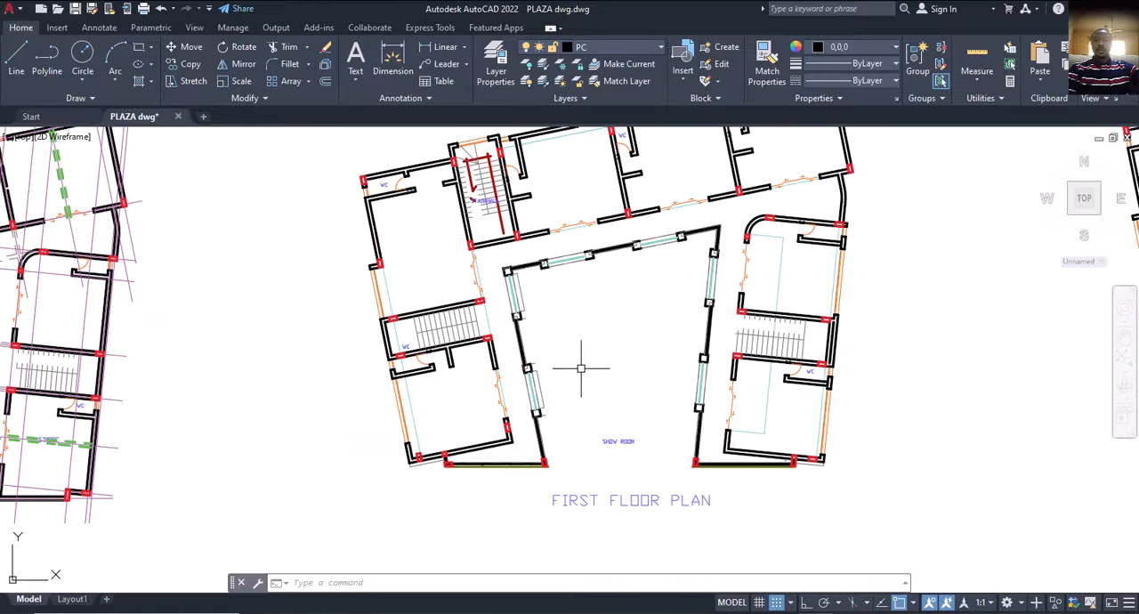
middle_click_drag(715, 131, 715, 258)
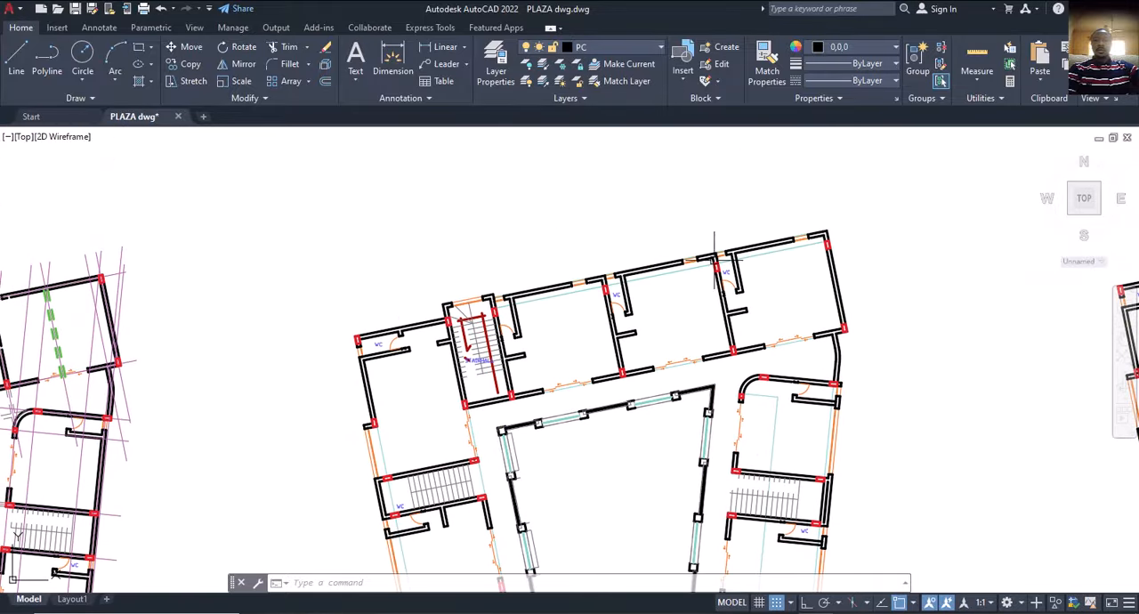
middle_click_drag(437, 465, 562, 336)
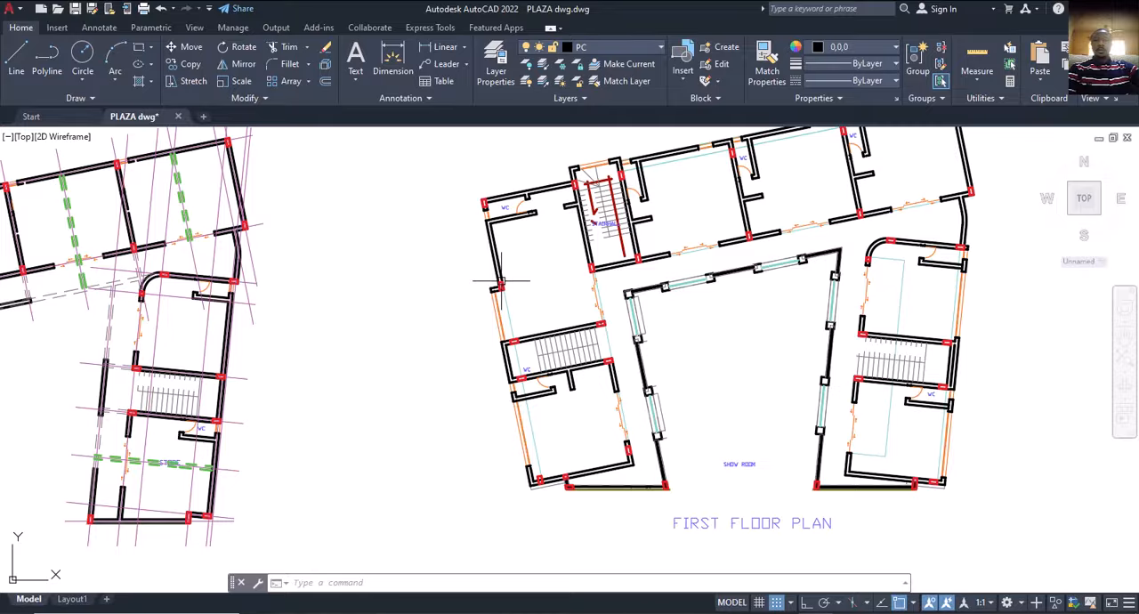
Examine the outer walls and windows that project past the columns along both wings of the first floor plan.
scroll(500, 281, "up", 2)
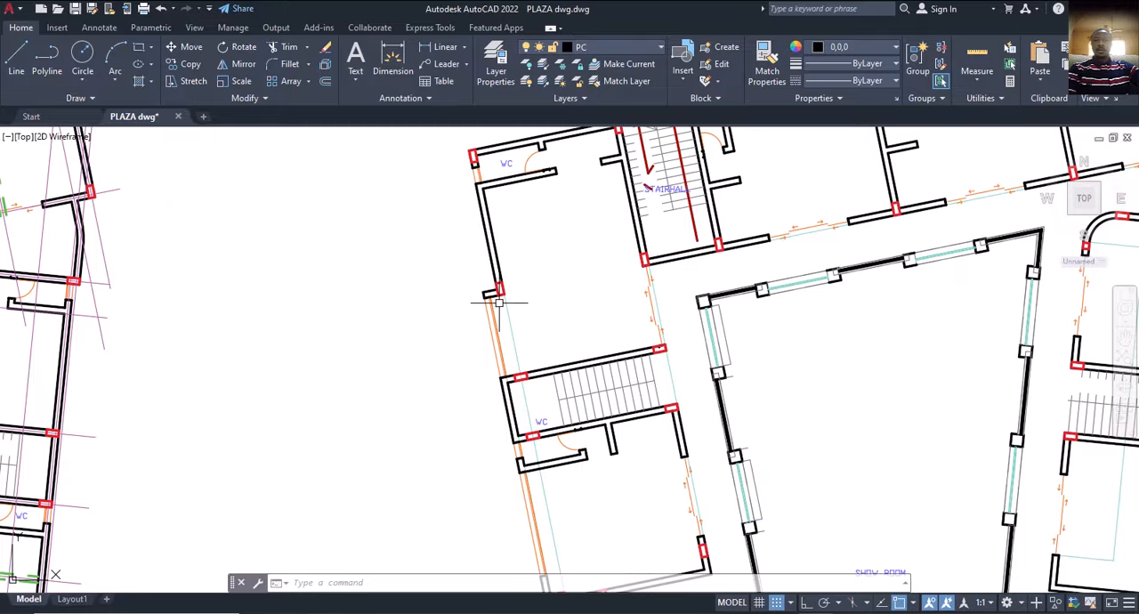
scroll(490, 292, "up", 2)
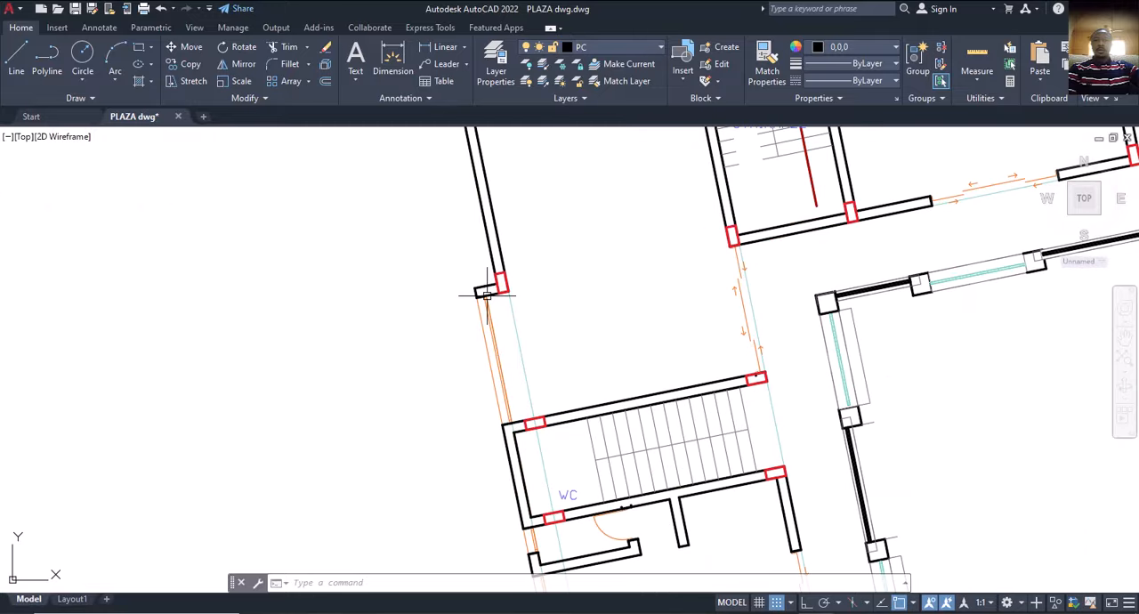
scroll(485, 290, "down", 2)
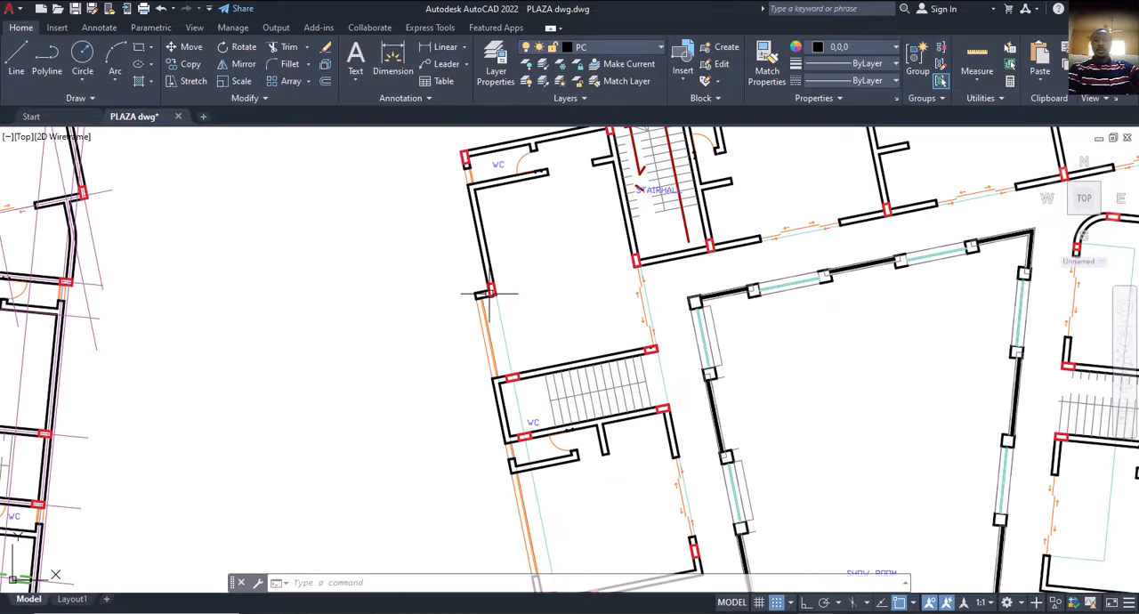
scroll(500, 375, "up", 2)
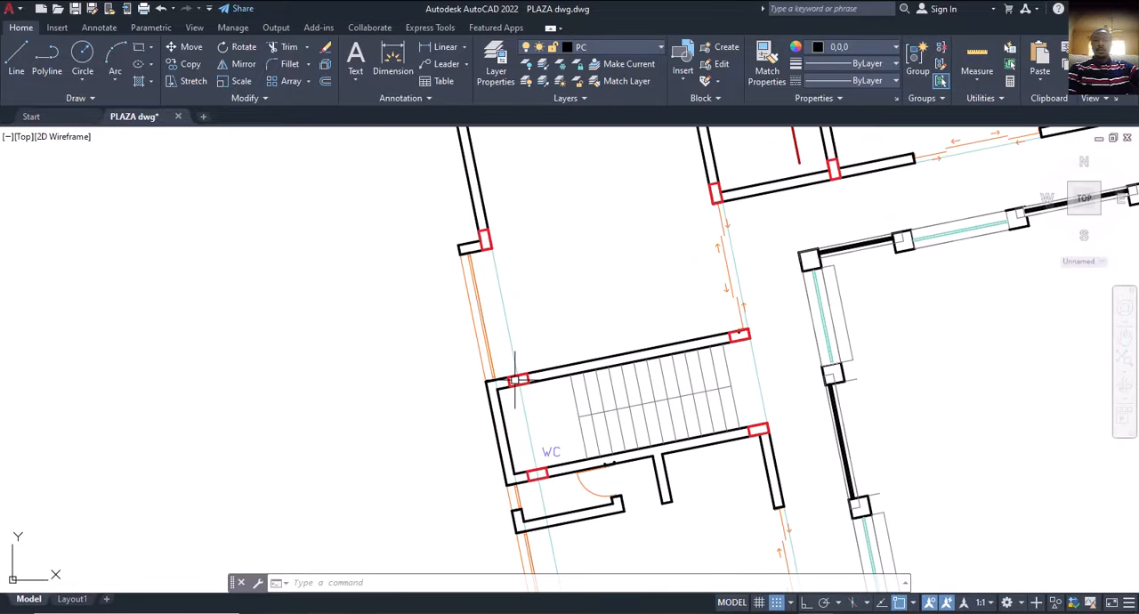
scroll(490, 389, "down", 4)
middle_click_drag(504, 462, 451, 362)
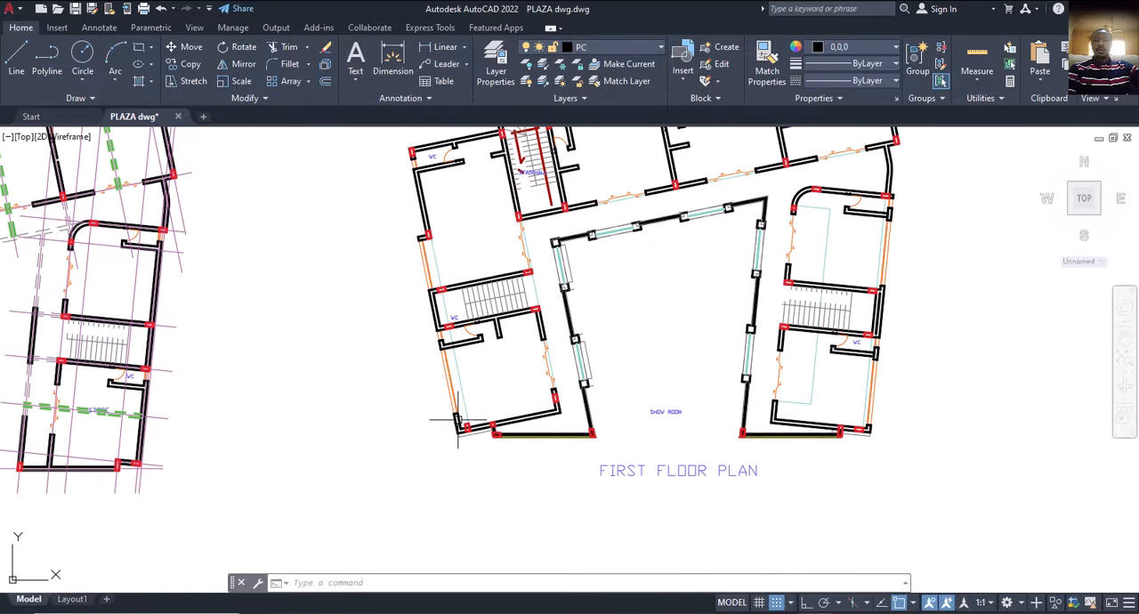
scroll(462, 433, "up", 3)
scroll(593, 405, "down", 6)
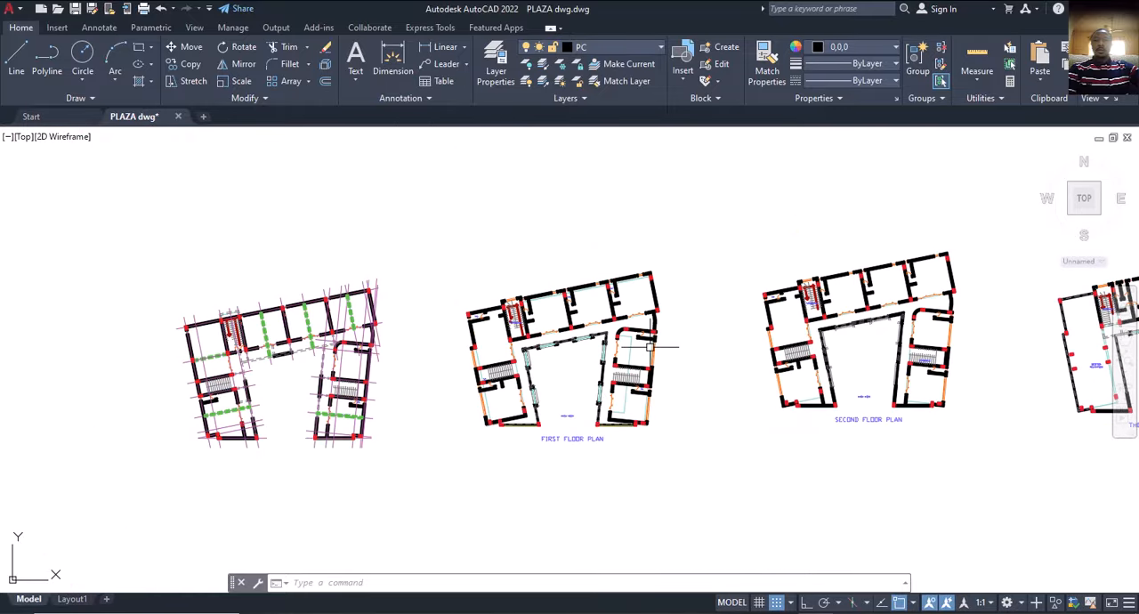
scroll(655, 336, "up", 5)
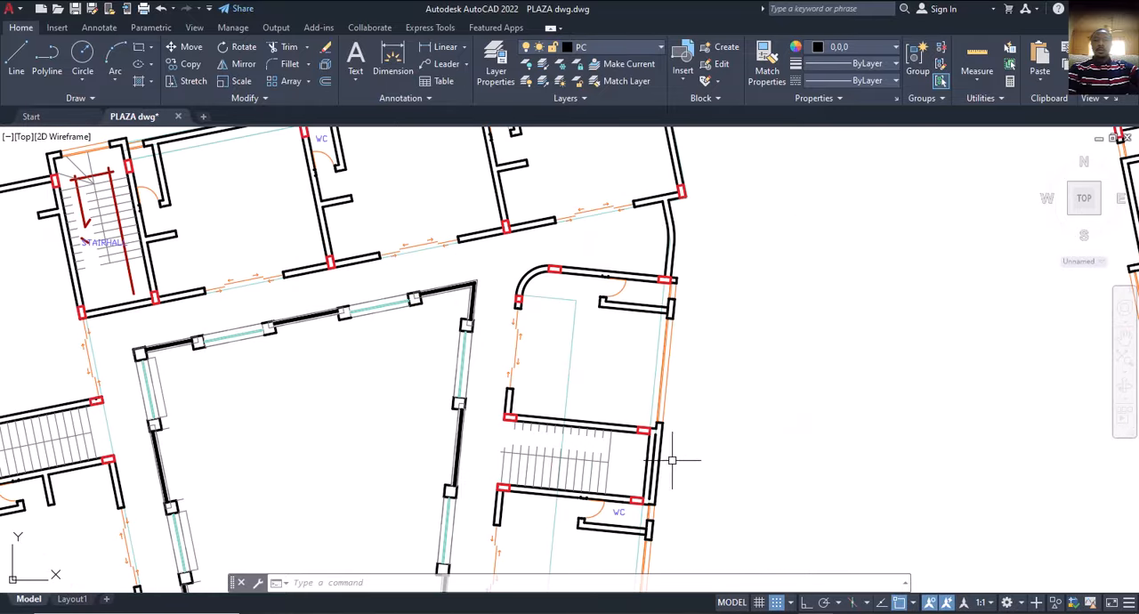
scroll(682, 437, "down", 6)
middle_click_drag(565, 435, 584, 417)
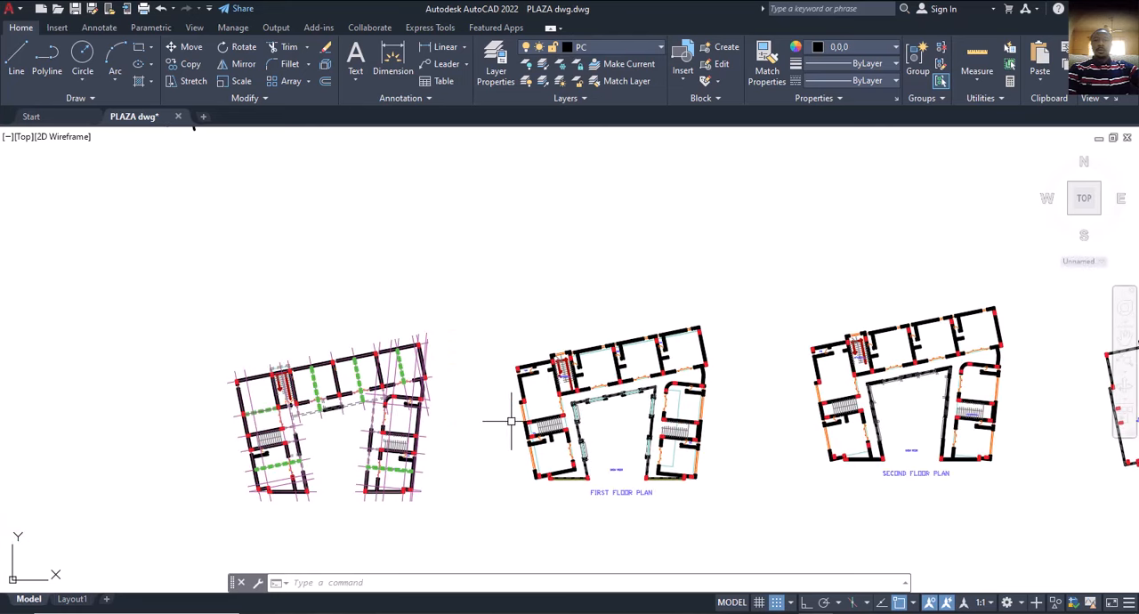
Examine the west wing's outer wall and the column at the staircase on the first floor plan in close-up.
scroll(511, 420, "up", 4)
scroll(549, 398, "up", 2)
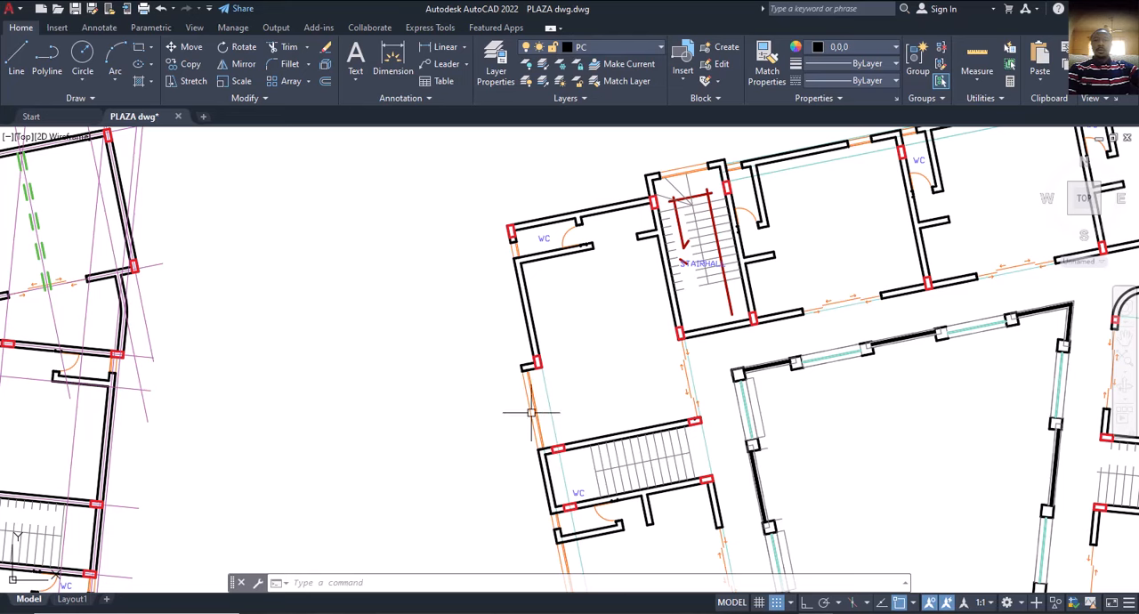
middle_click_drag(539, 434, 471, 378)
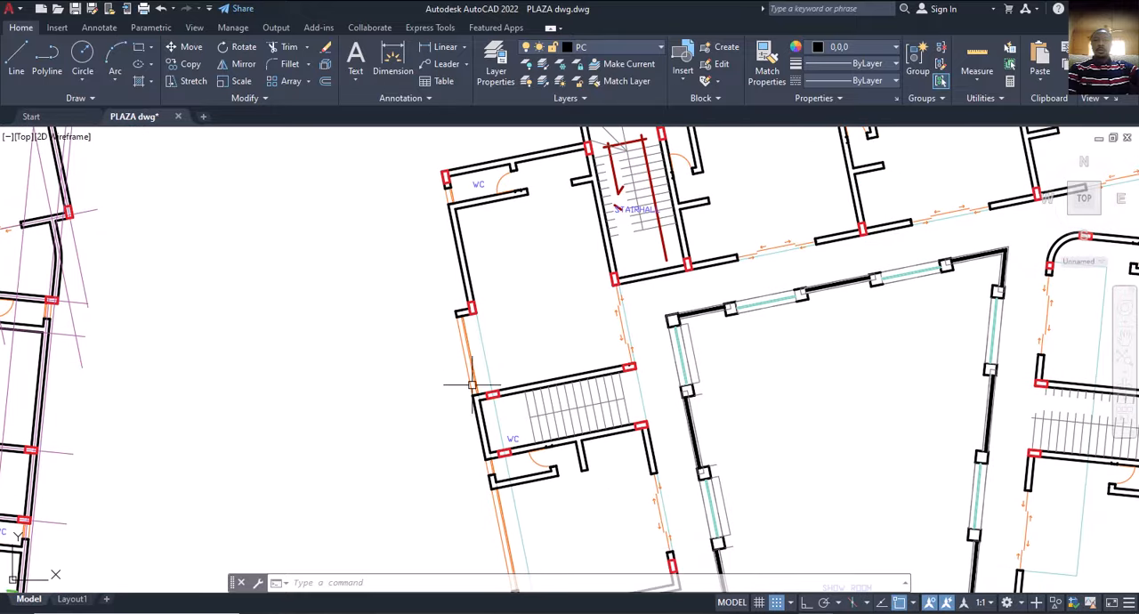
middle_click_drag(483, 417, 470, 412)
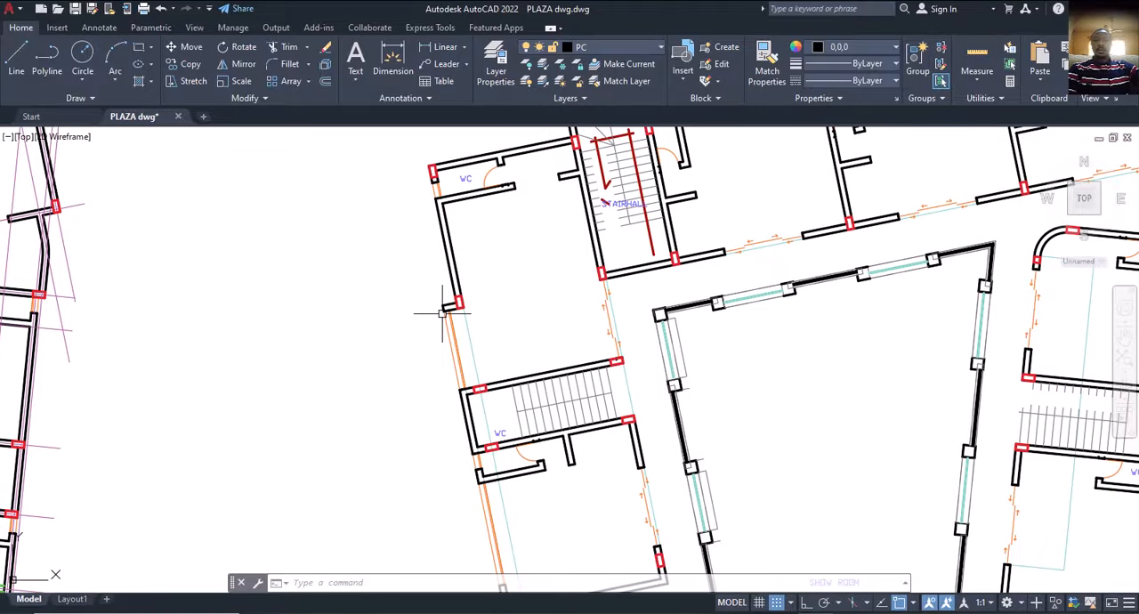
mouse_move(488, 500)
middle_mouse_down()
mouse_move(459, 390)
mouse_move(490, 443)
mouse_move(546, 445)
mouse_move(541, 473)
mouse_move(541, 401)
mouse_move(550, 407)
middle_mouse_up()
scroll(553, 401, "up", 4)
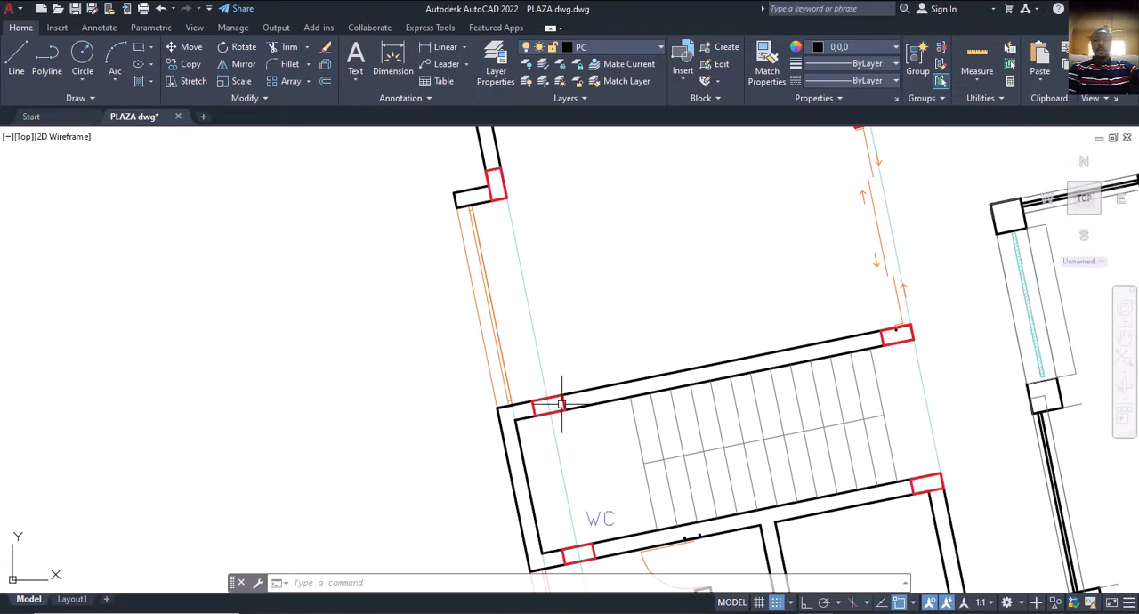
left_click(557, 405)
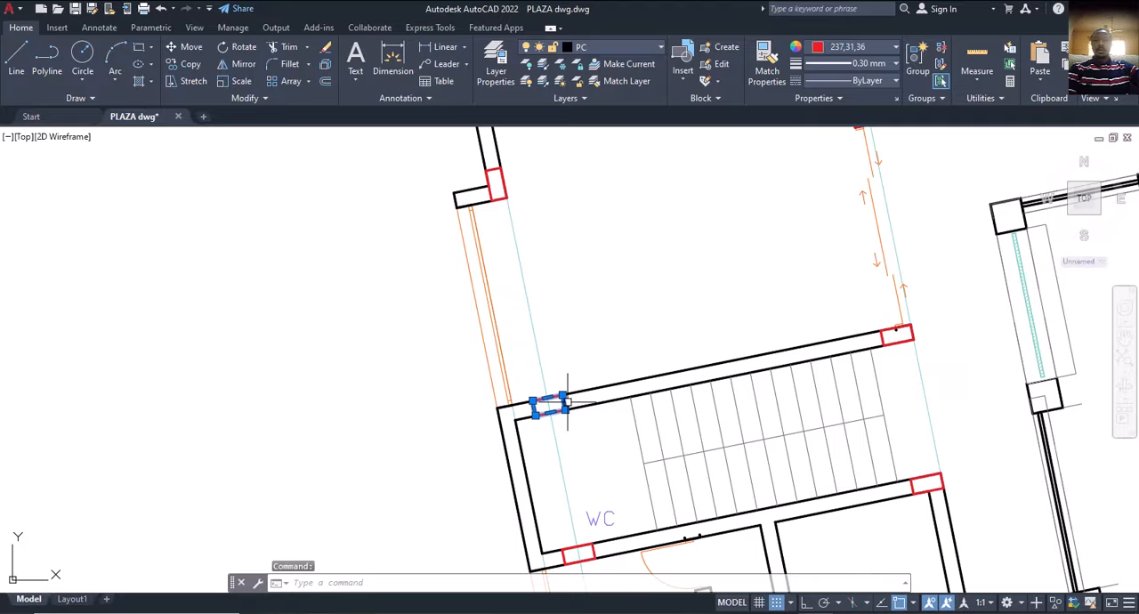
key("Escape")
scroll(537, 408, "down", 6)
scroll(537, 408, "down", 1)
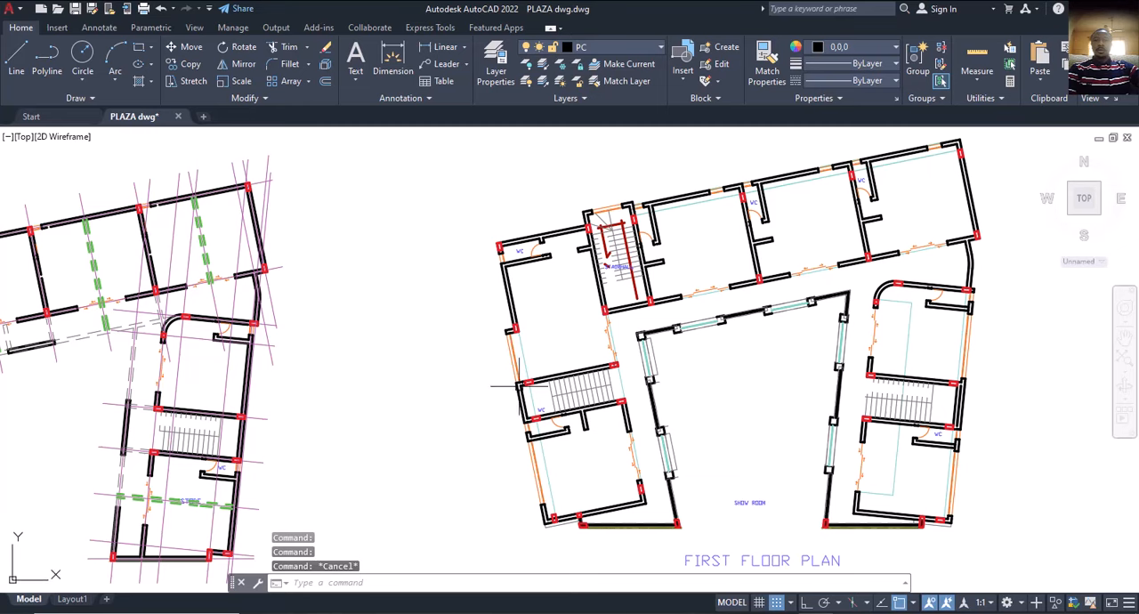
scroll(495, 384, "up", 5)
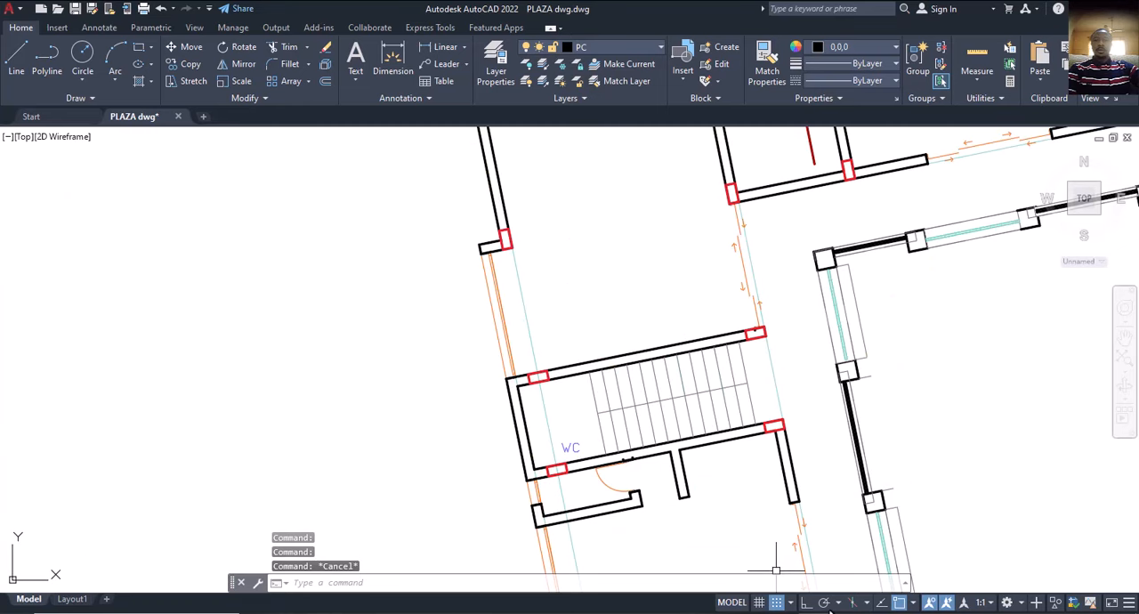
Switch to ProtaStructure and open the Storey: 1 plan view at the west wing beams around axes X4 and X5.
left_click(779, 613)
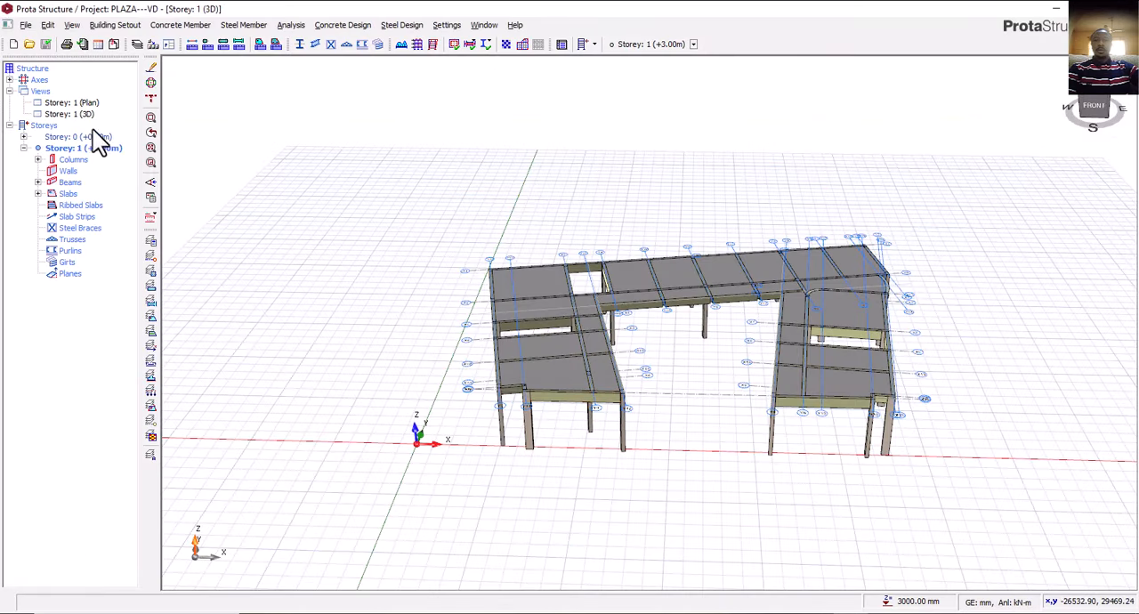
double_click(74, 103)
middle_click_drag(437, 339, 551, 366)
scroll(514, 392, "up", 3)
scroll(498, 378, "up", 2)
scroll(461, 340, "up", 1)
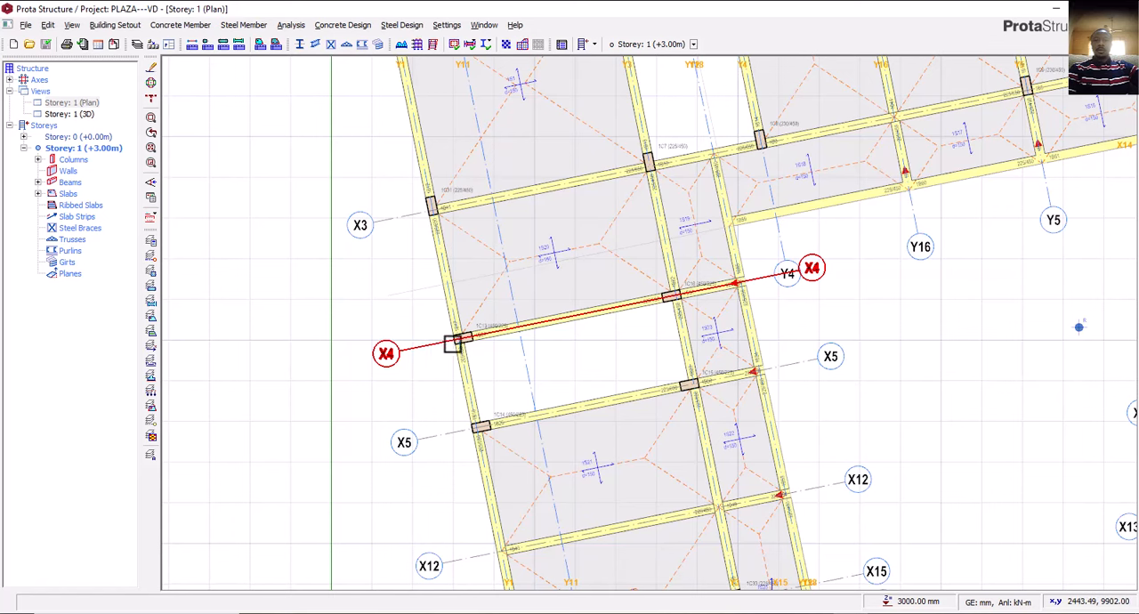
Inspect the beam on axis X4 and column 1C13 at its west end in the Storey: 1 plan.
left_click(504, 335)
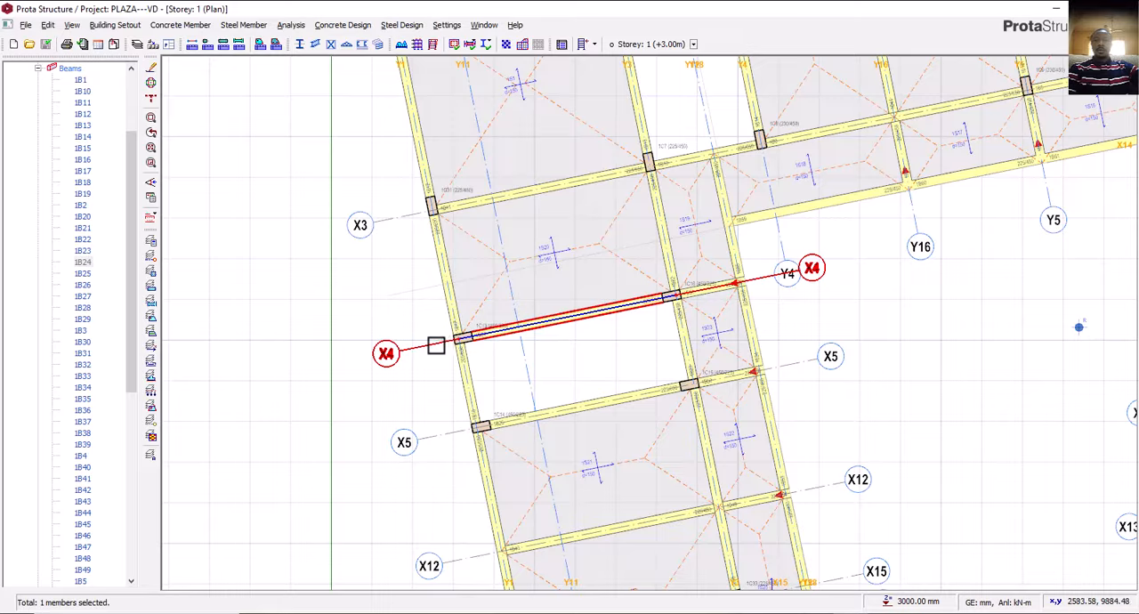
mouse_move(439, 344)
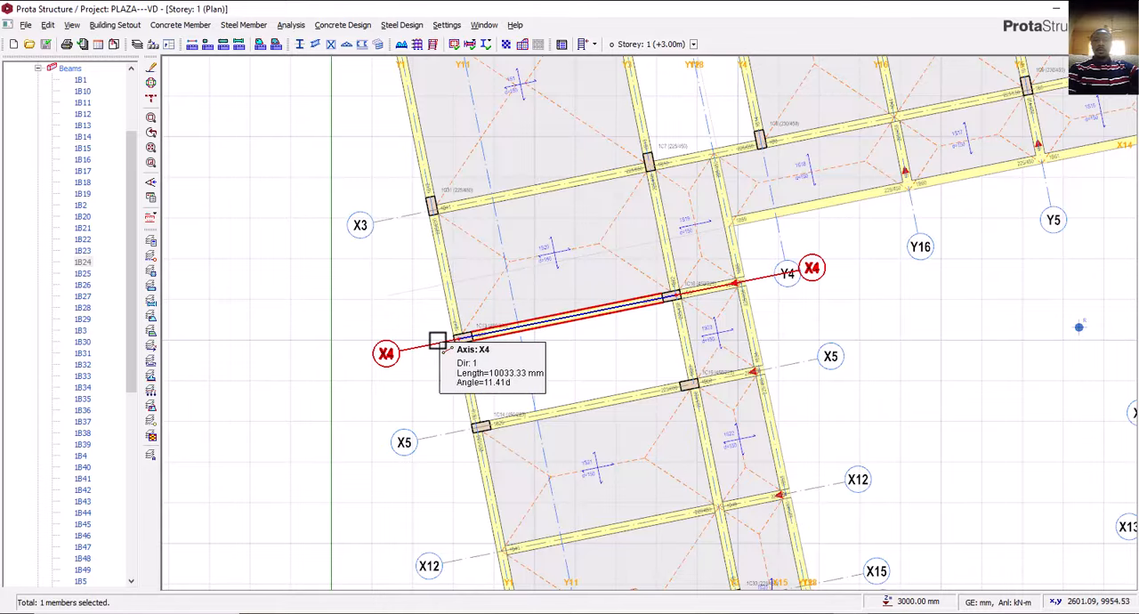
scroll(439, 338, "up", 2)
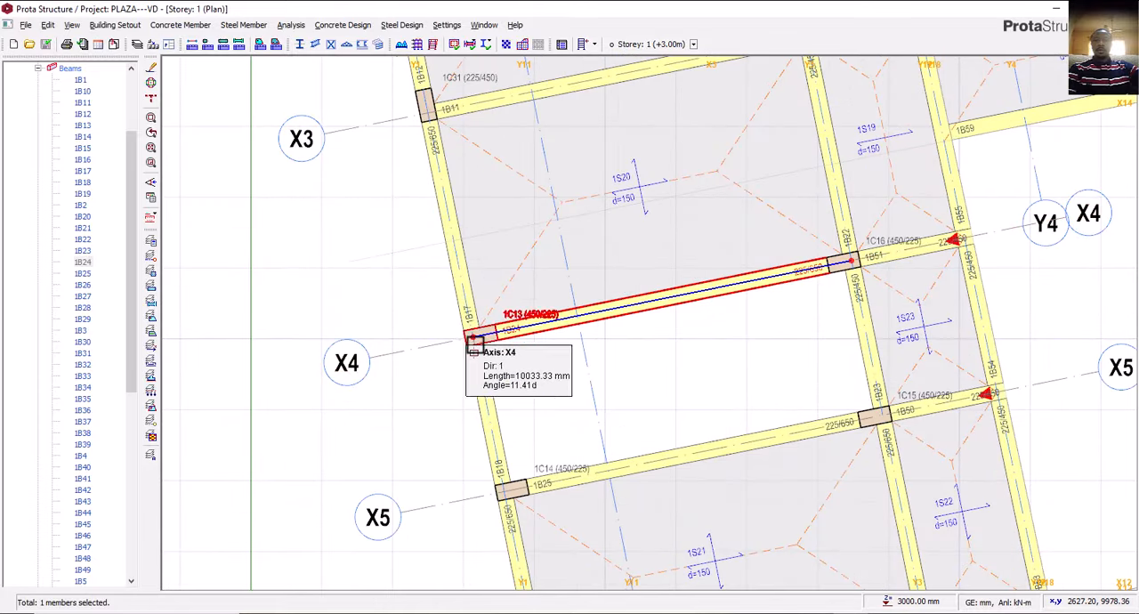
scroll(441, 352, "down", 1)
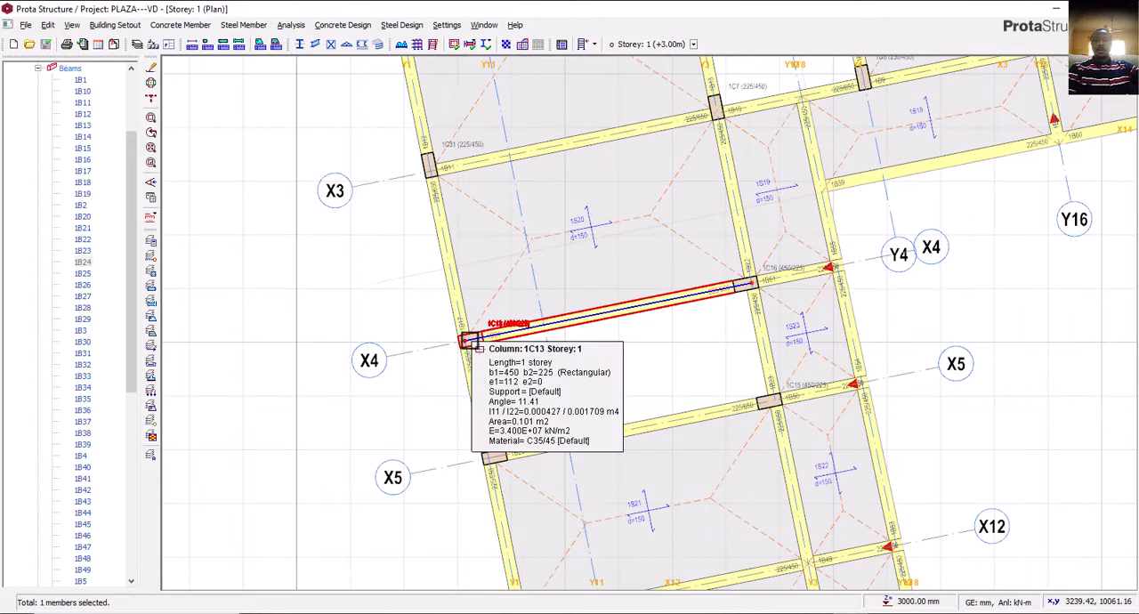
scroll(469, 340, "down", 1)
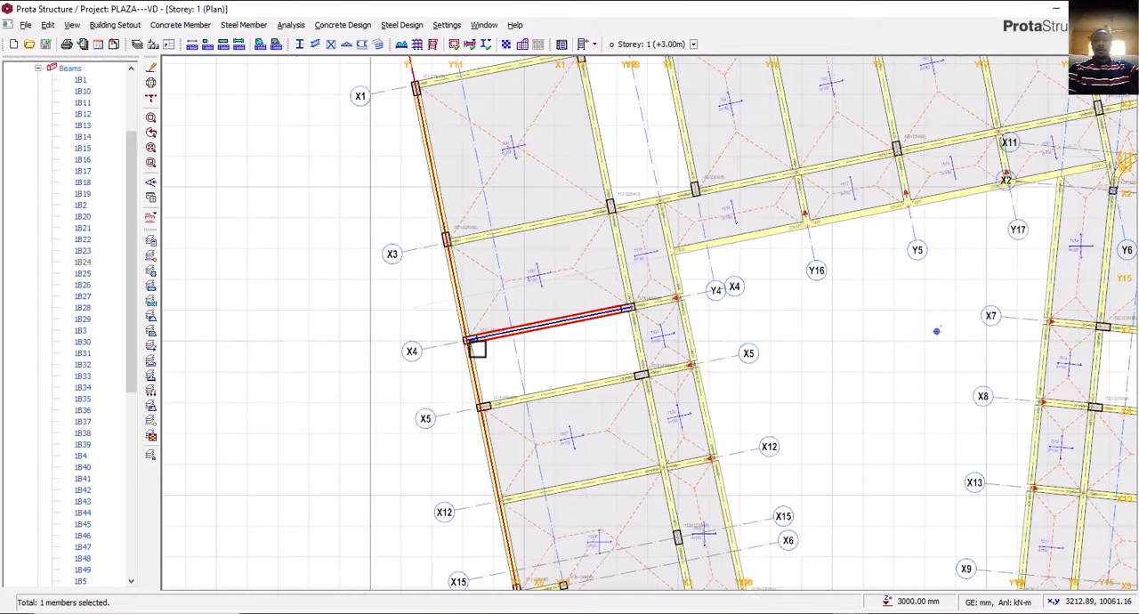
Switch to AutoCAD and examine how the outer wall projects past the columns at the west wing staircase on the first floor plan.
left_click(808, 613)
scroll(581, 409, "down", 4)
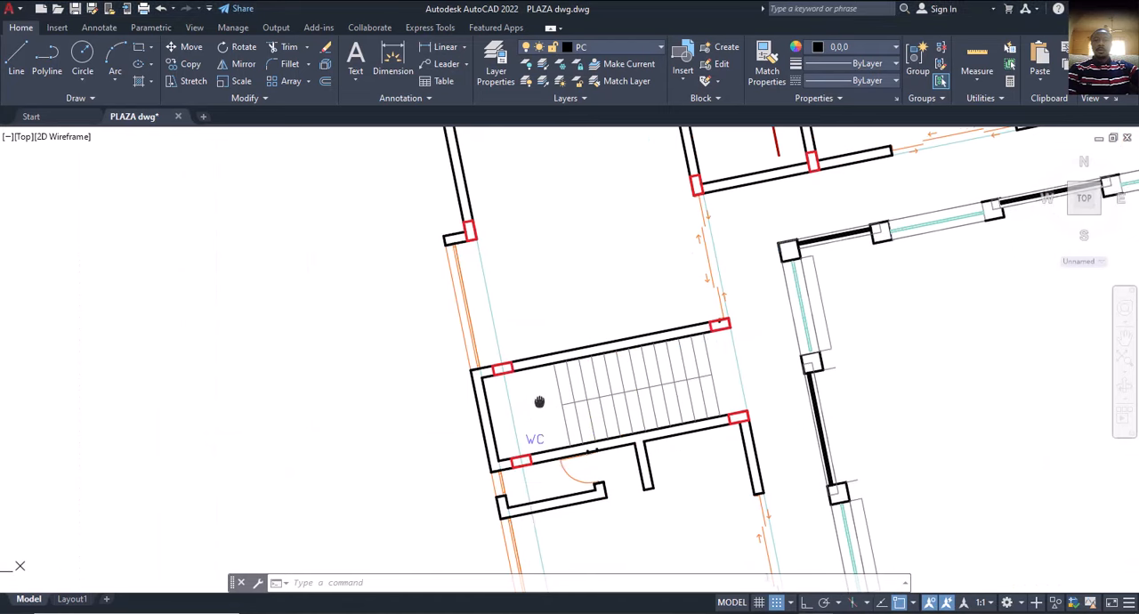
scroll(503, 375, "up", 6)
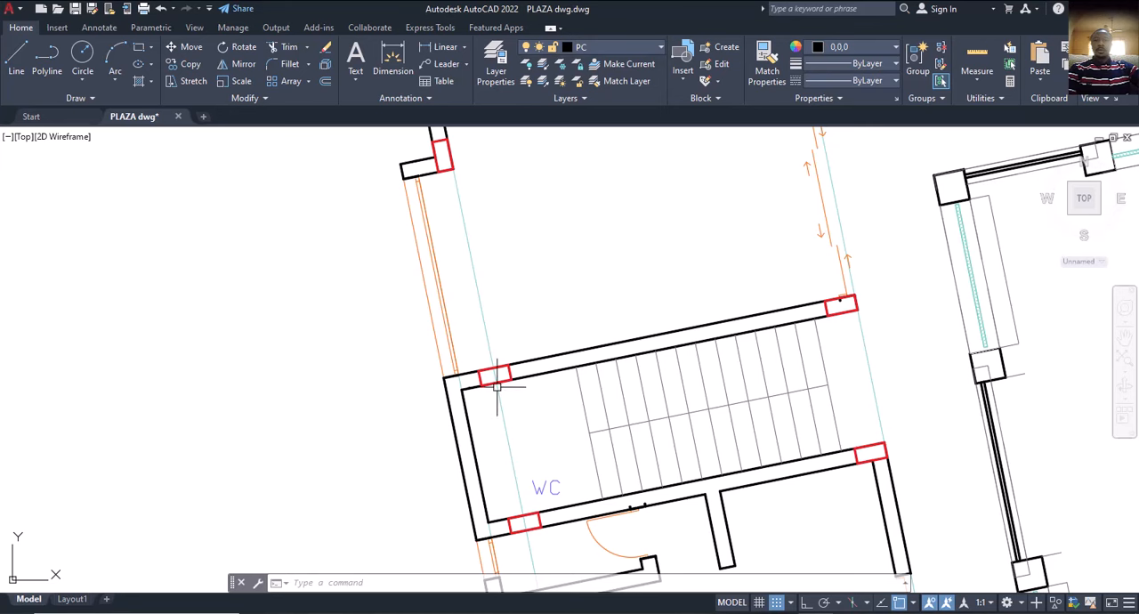
middle_click_drag(505, 380, 504, 354)
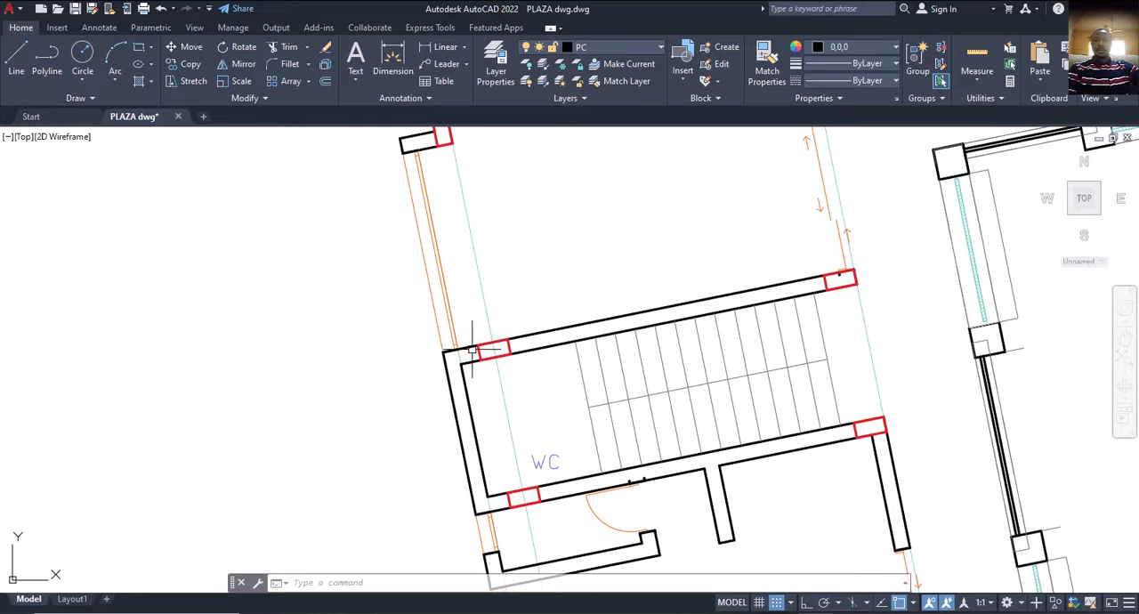
scroll(476, 352, "up", 2)
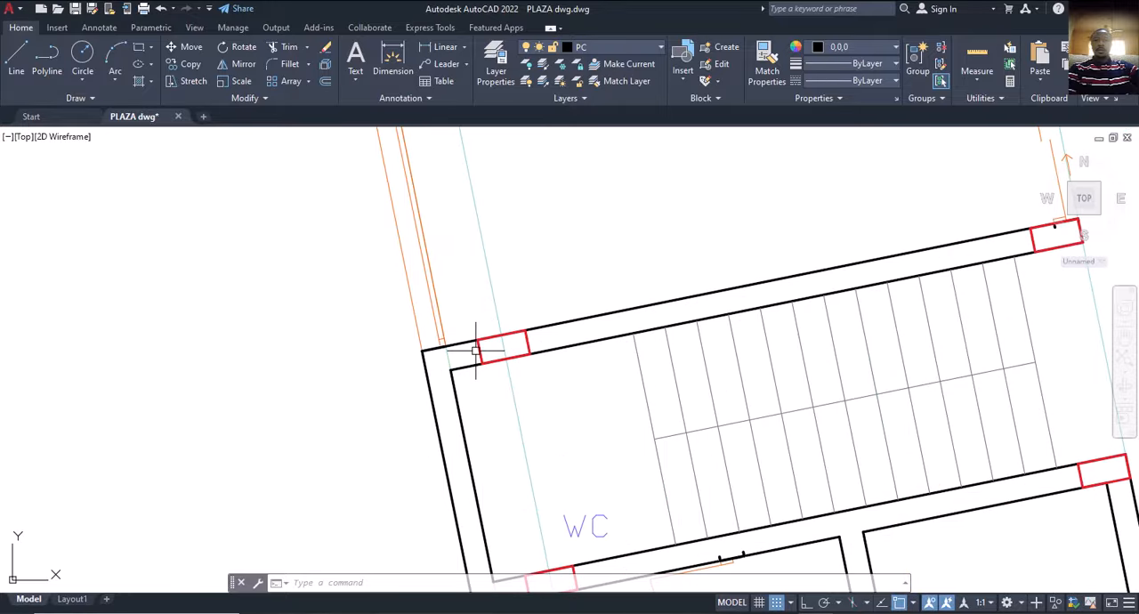
scroll(454, 358, "down", 3)
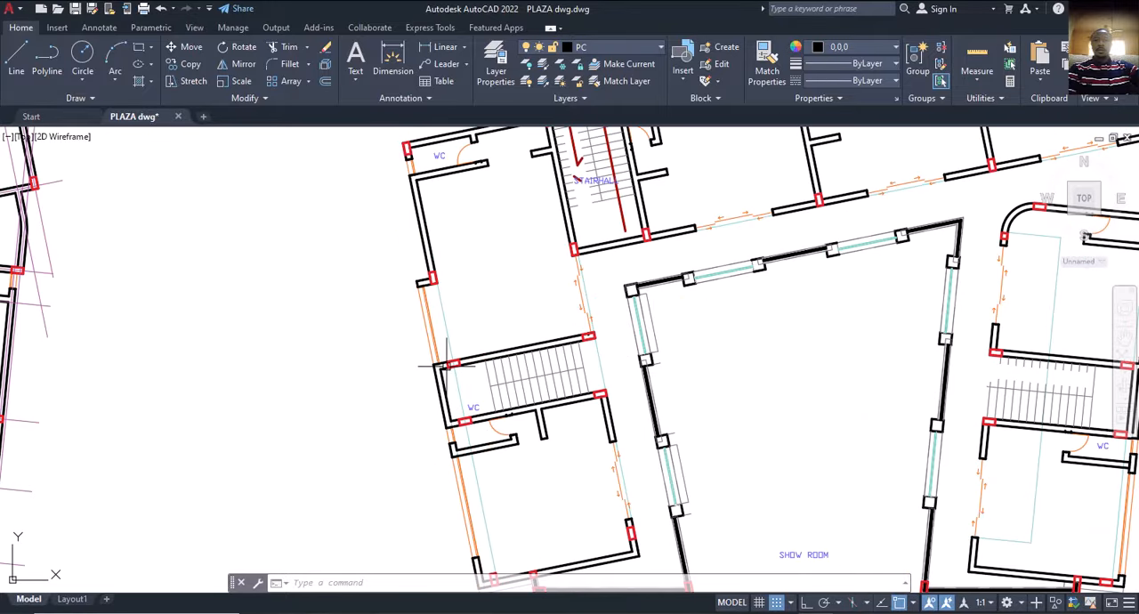
scroll(449, 364, "up", 2)
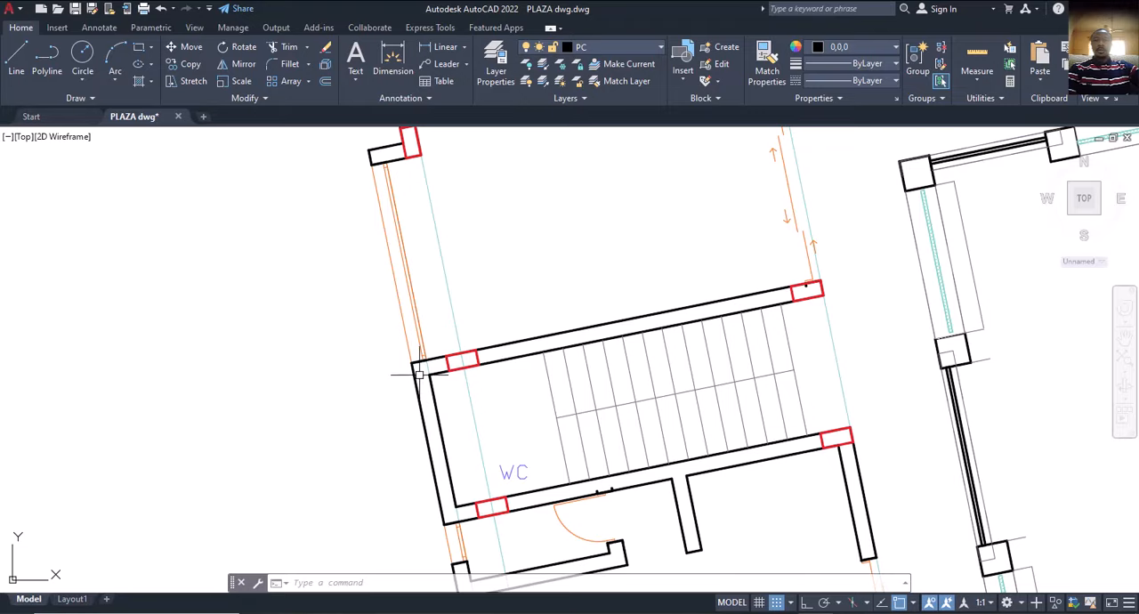
scroll(418, 365, "up", 2)
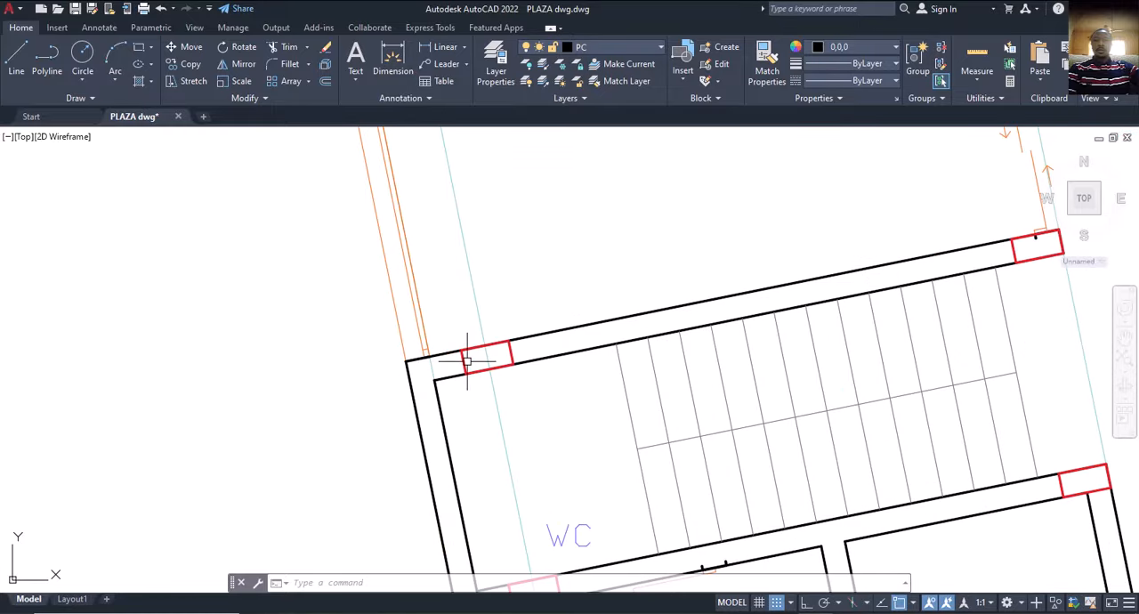
scroll(428, 375, "down", 3)
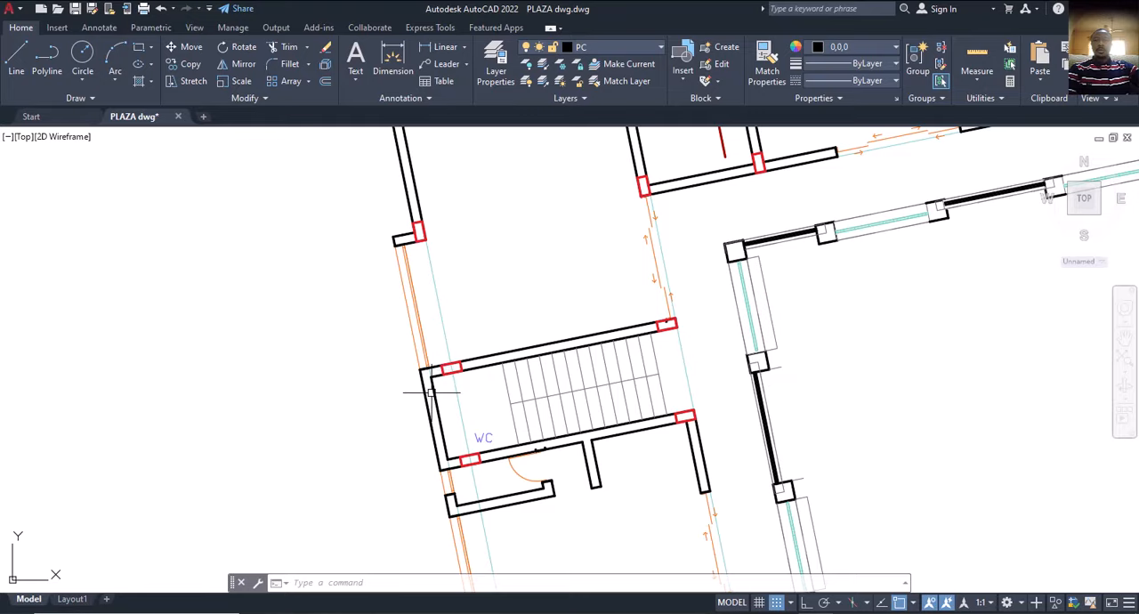
scroll(431, 392, "up", 3)
scroll(442, 365, "down", 2)
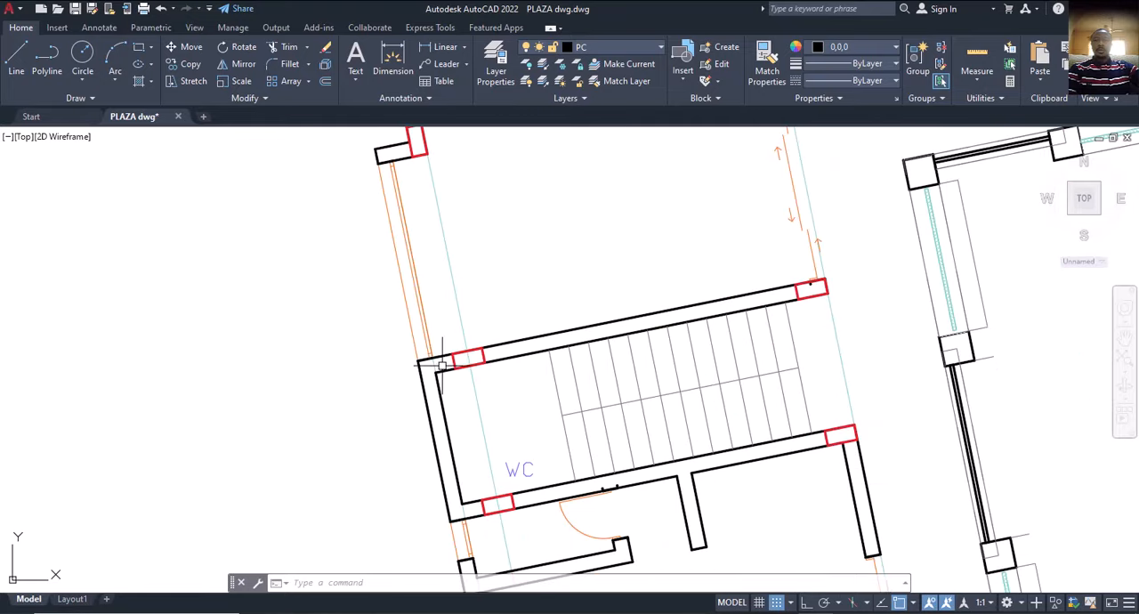
Examine the short wall return beside the column north of the west staircase and compare it with the gridded floor plan.
scroll(457, 361, "down", 6)
scroll(449, 336, "up", 5)
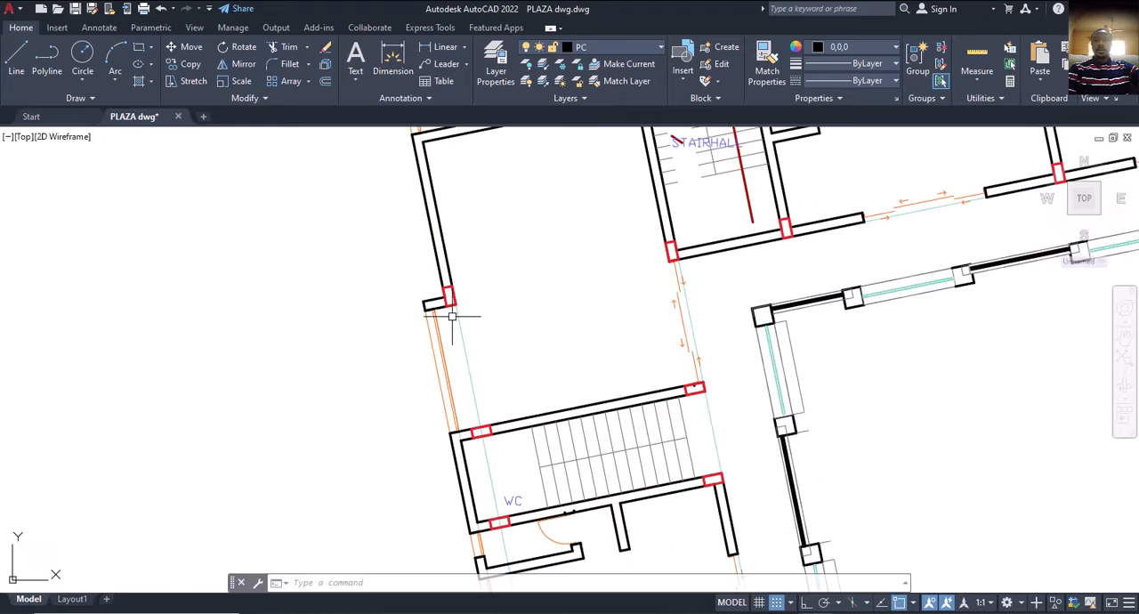
scroll(445, 293, "down", 8)
middle_click_drag(445, 311, 526, 327)
scroll(173, 321, "up", 2)
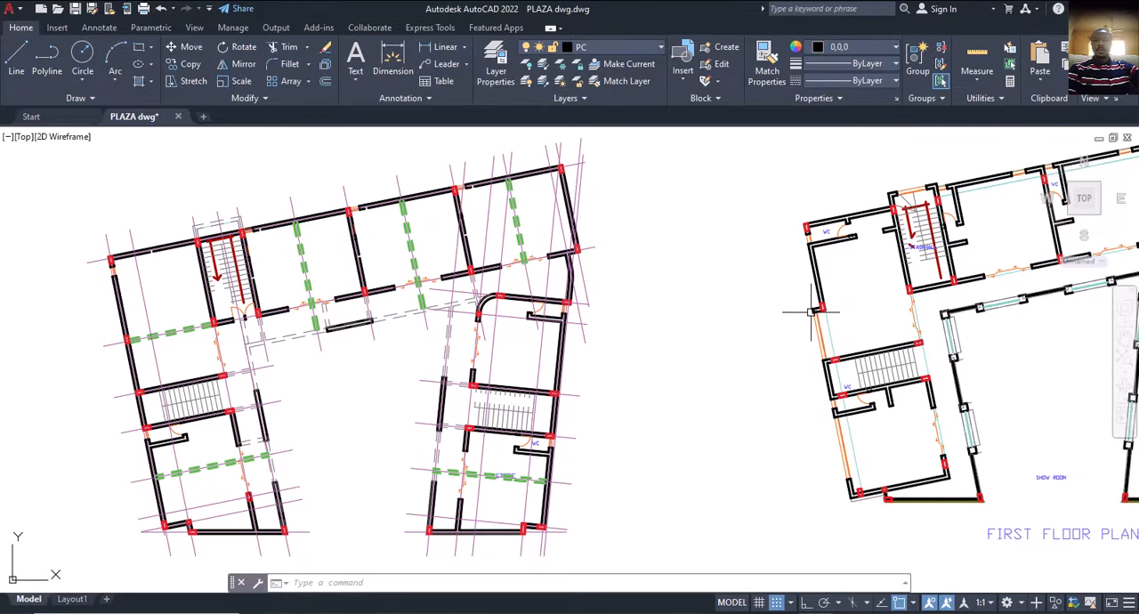
scroll(819, 320, "up", 4)
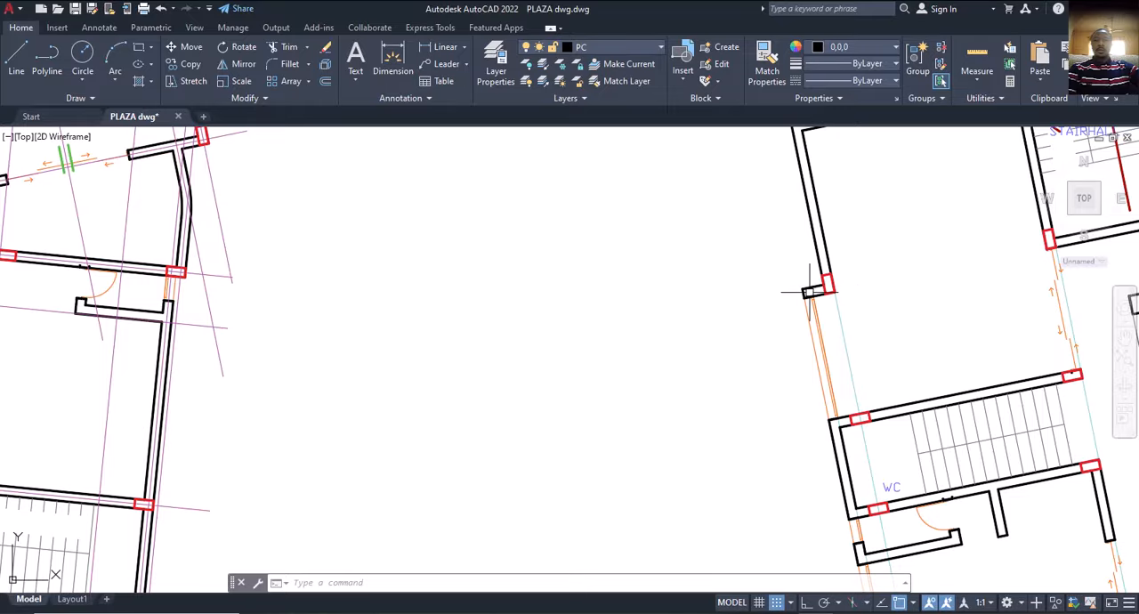
scroll(810, 292, "down", 2)
scroll(810, 292, "down", 5)
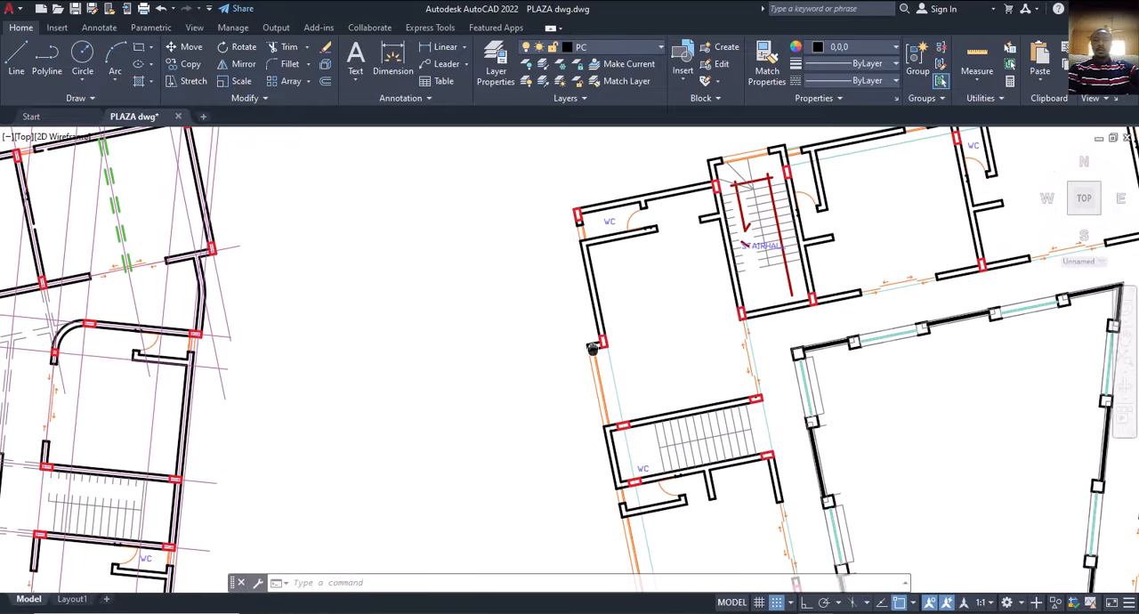
Review the first floor plan's east wing, then compare the gridded, first, second and third floor plans side by side.
scroll(699, 349, "up", 6)
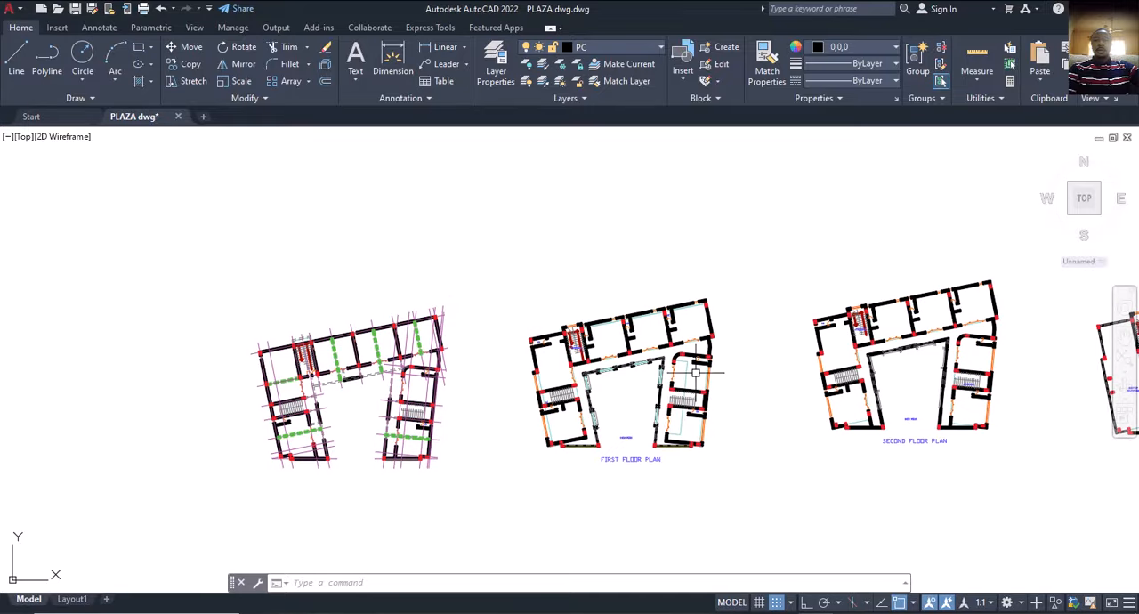
scroll(712, 414, "down", 1)
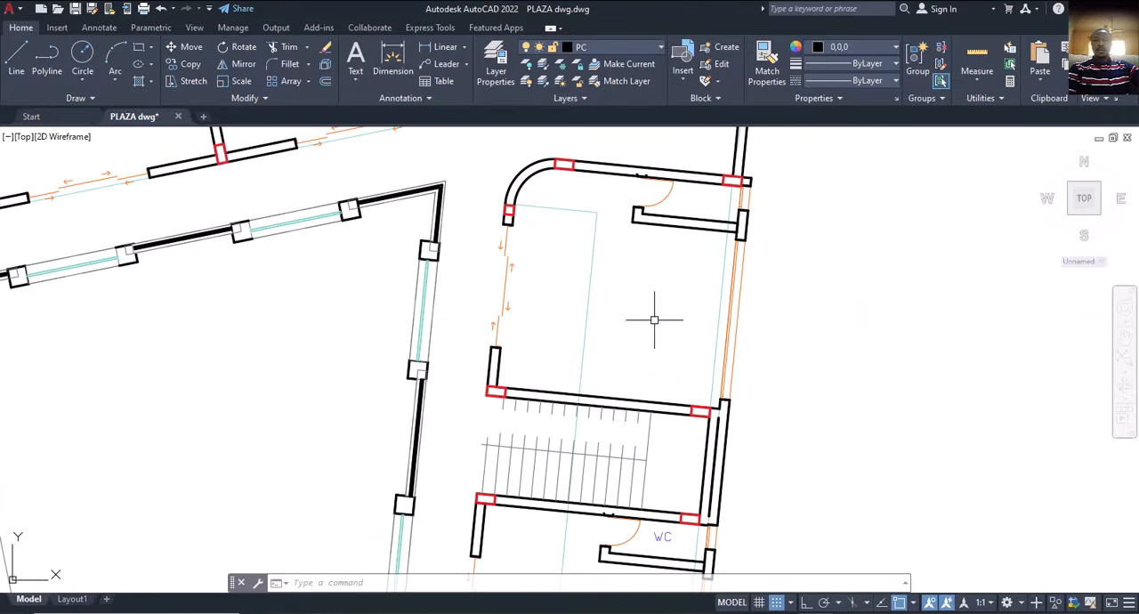
scroll(654, 319, "down", 4)
middle_click_drag(869, 305, 585, 339)
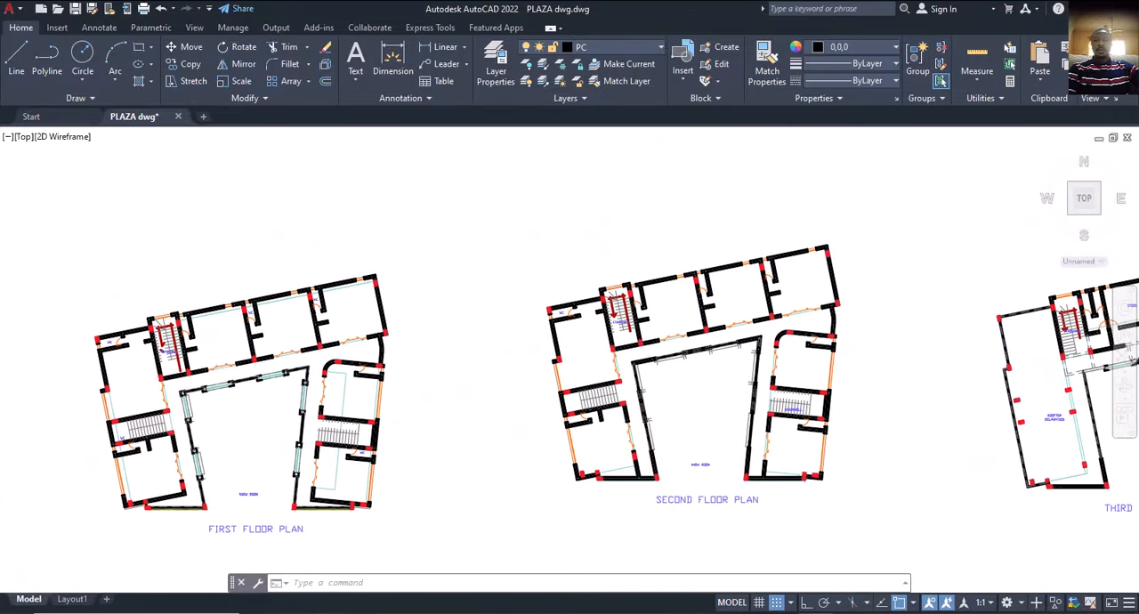
scroll(583, 396, "up", 4)
mouse_move(544, 303)
middle_mouse_down()
mouse_move(507, 433)
mouse_move(512, 473)
middle_mouse_up()
middle_click_drag(525, 346, 465, 395)
scroll(712, 314, "down", 5)
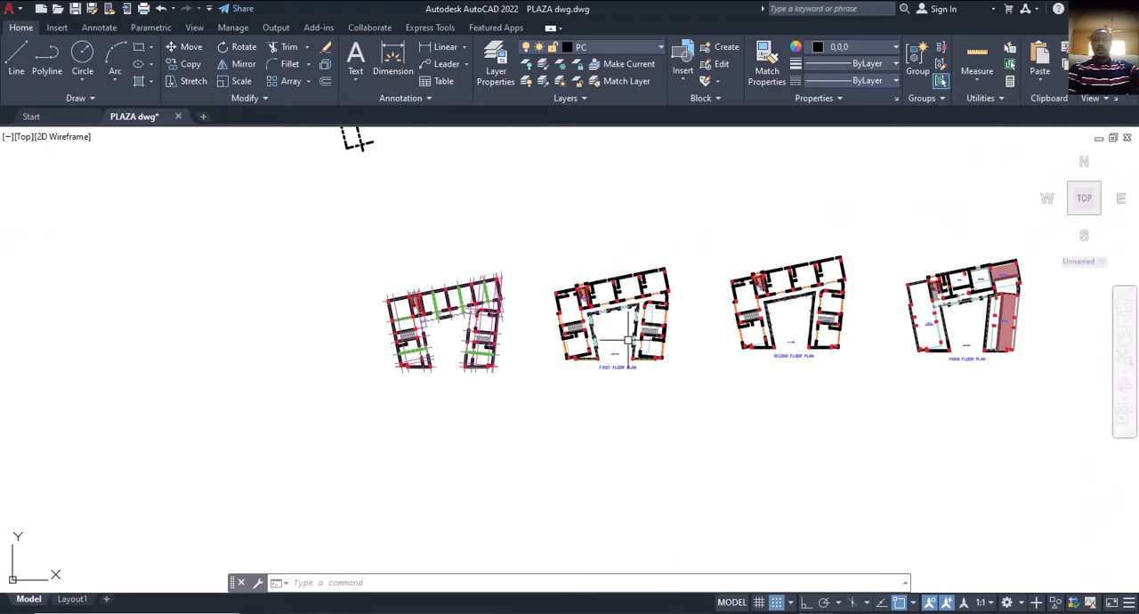
mouse_move(627, 341)
middle_mouse_down()
mouse_move(766, 269)
mouse_move(655, 268)
middle_mouse_up()
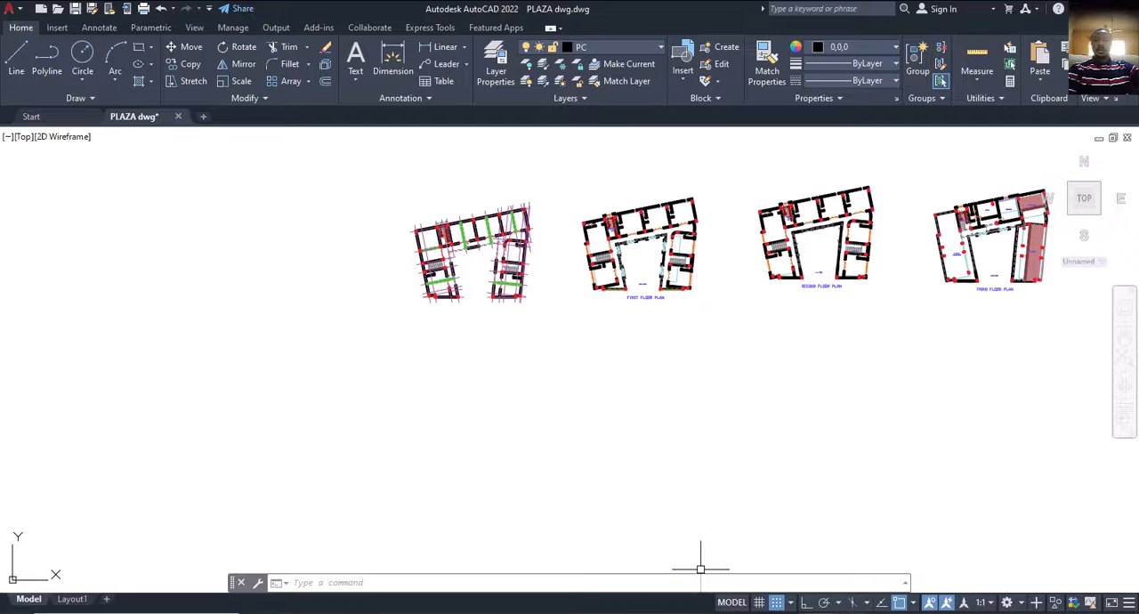
Switch to ProtaStructure and inspect axis Y1 along the west edge between axes X4 and X5 in Storey 1.
left_click(704, 613)
middle_click_drag(408, 293, 408, 227)
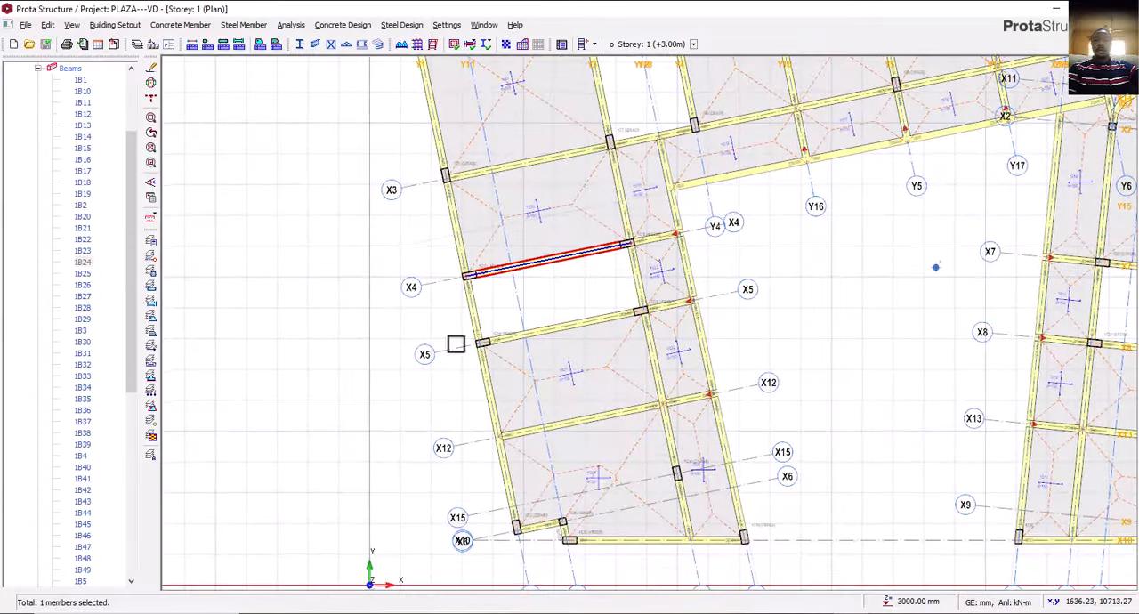
middle_click_drag(478, 330, 489, 326)
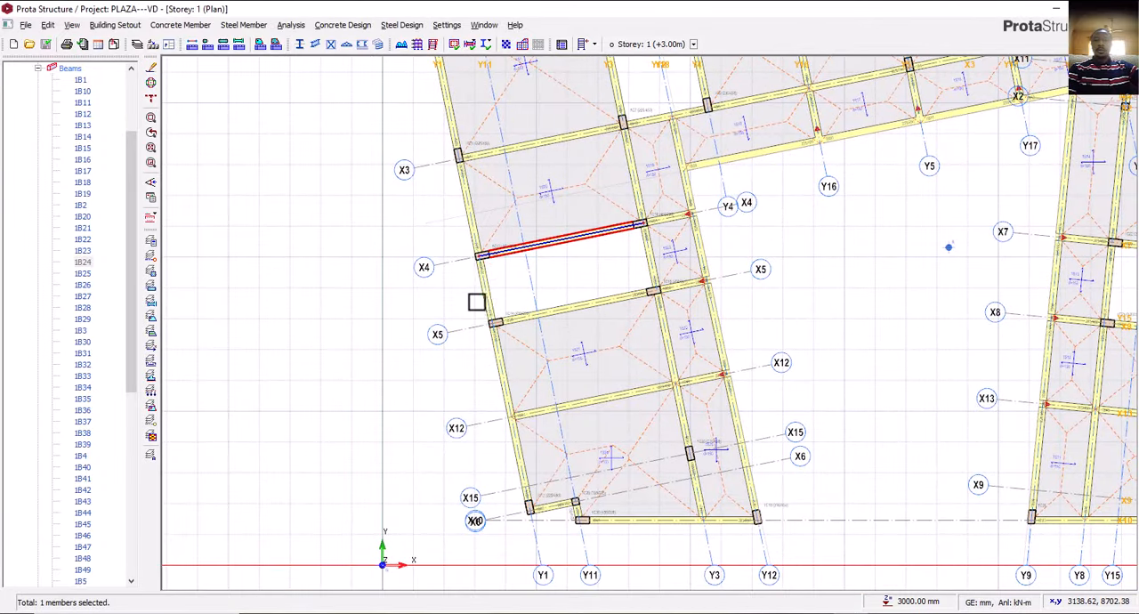
scroll(477, 303, "up", 2)
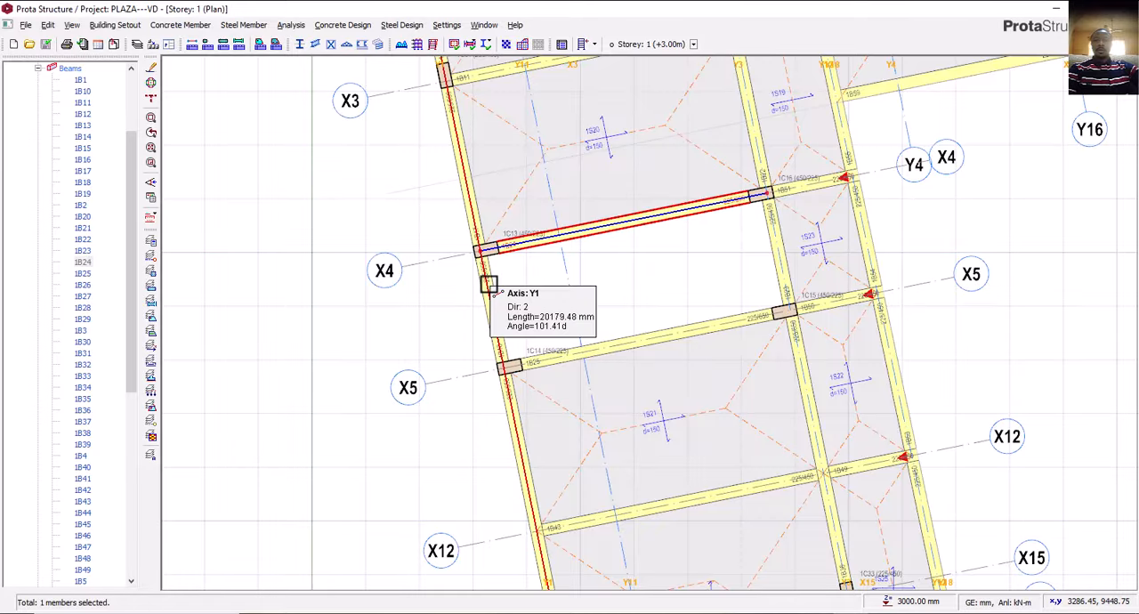
left_click(489, 285)
scroll(445, 294, "down", 2)
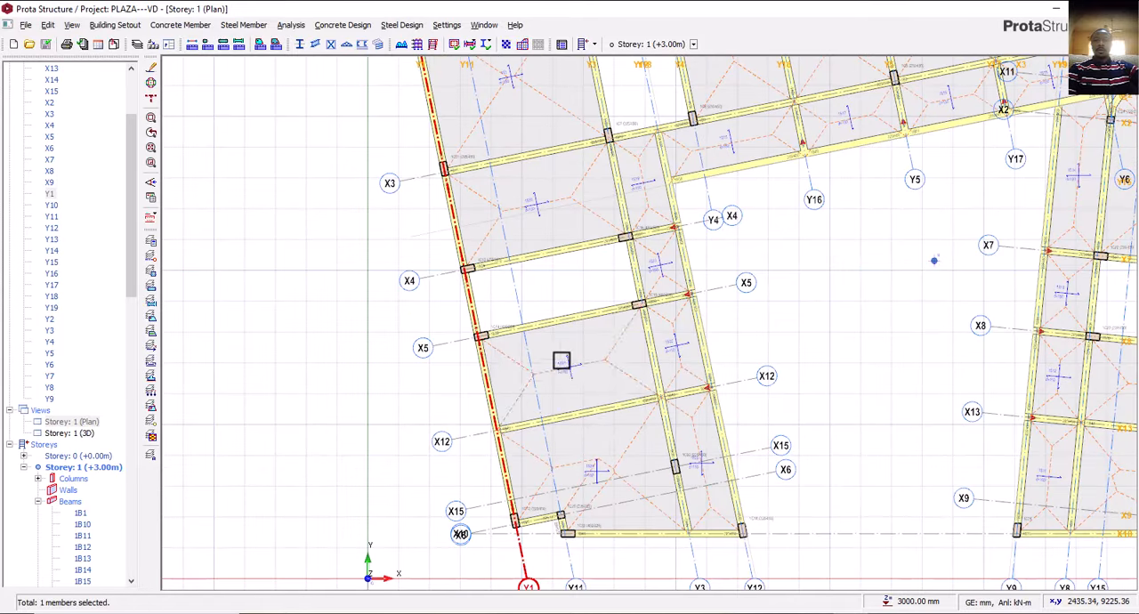
key("Escape")
Switch to AutoCAD and start copying the west grid line on the gridded floor plan, with the north stair's northwest column as base point.
left_click(714, 612)
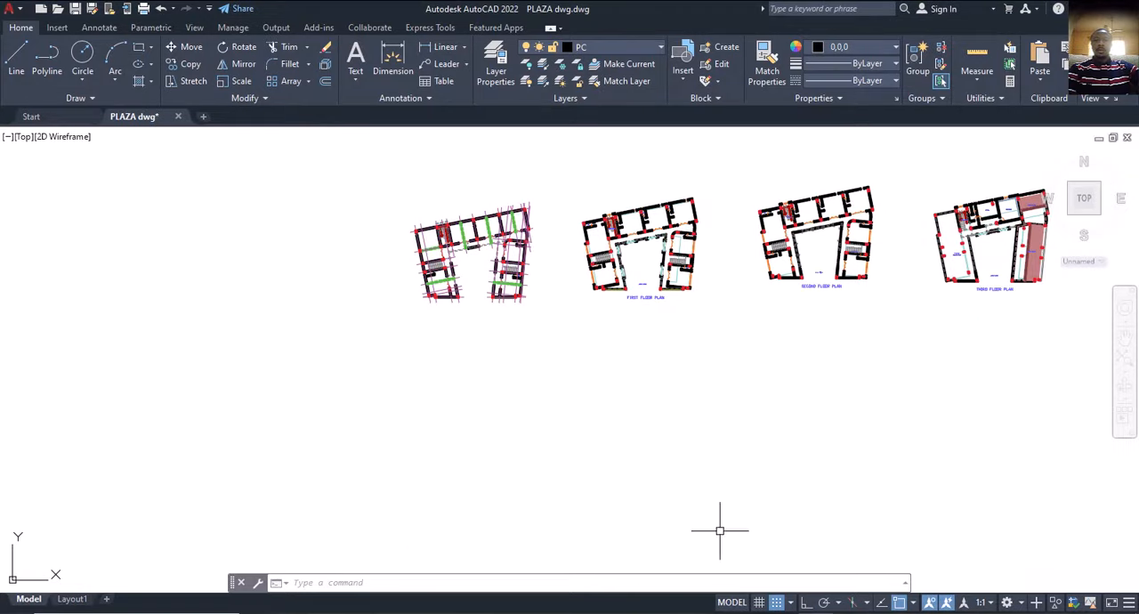
scroll(451, 293, "up", 10)
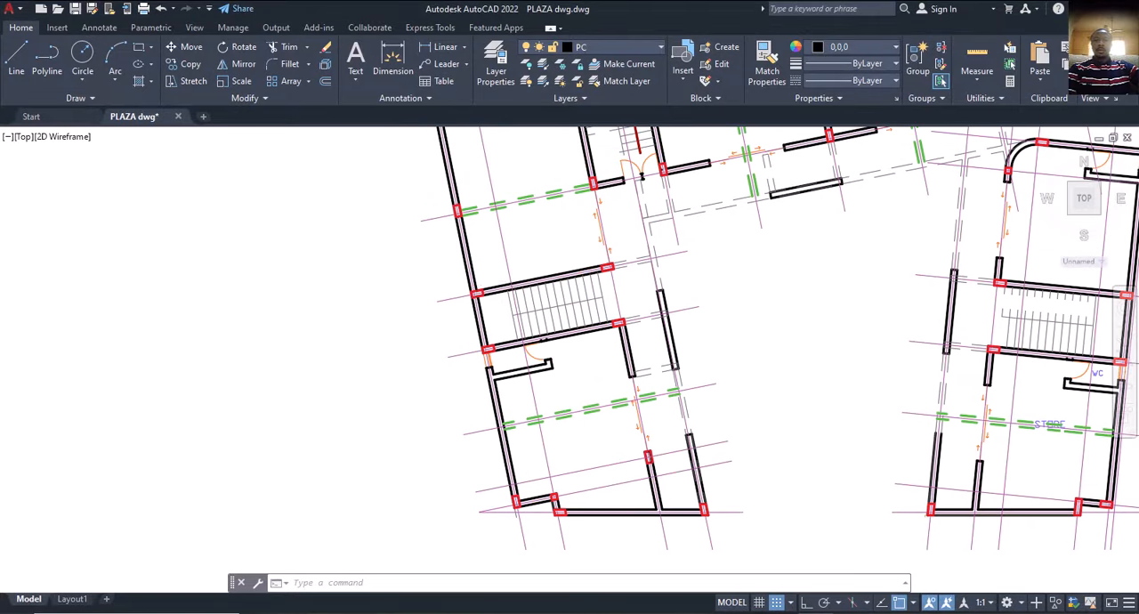
scroll(476, 338, "down", 3)
scroll(464, 313, "up", 3)
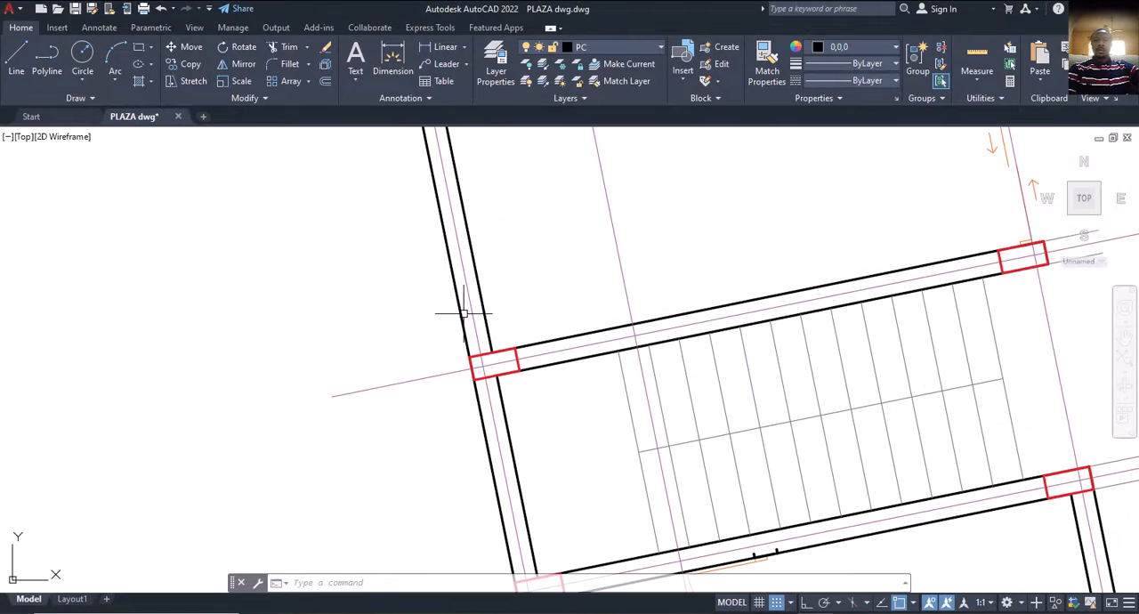
scroll(449, 320, "down", 4)
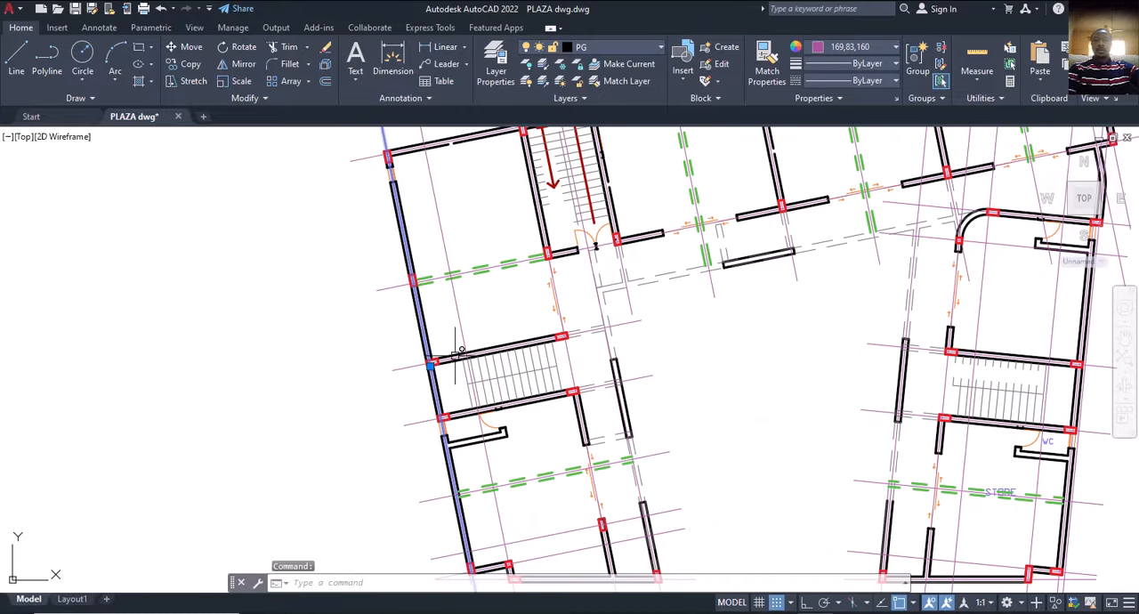
left_click(431, 357)
type("cp")
key("Return")
scroll(427, 382, "down", 5)
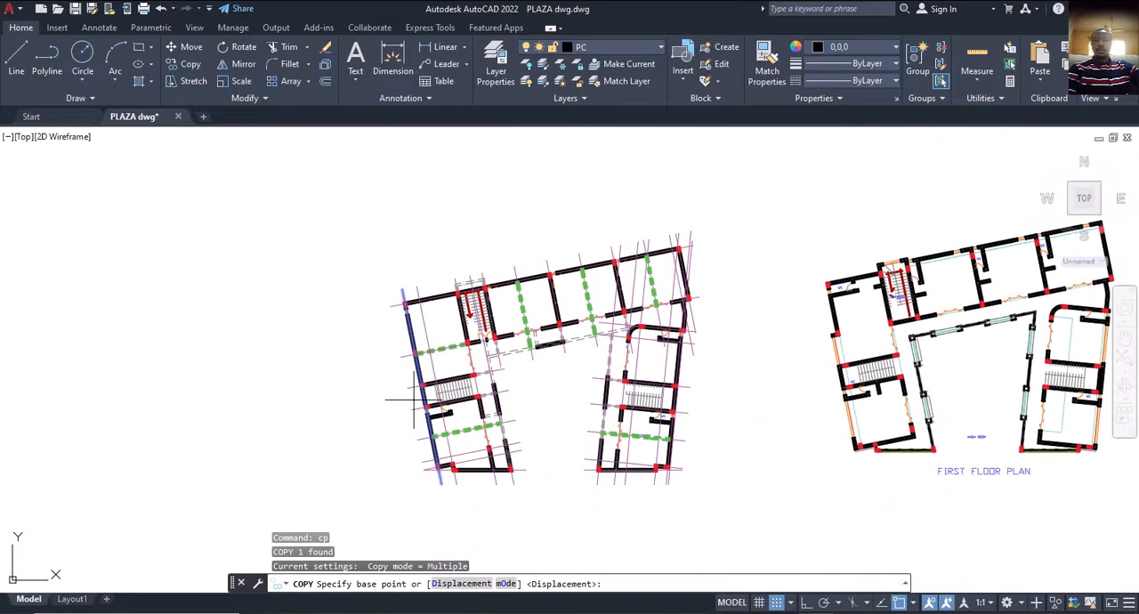
scroll(486, 285, "up", 8)
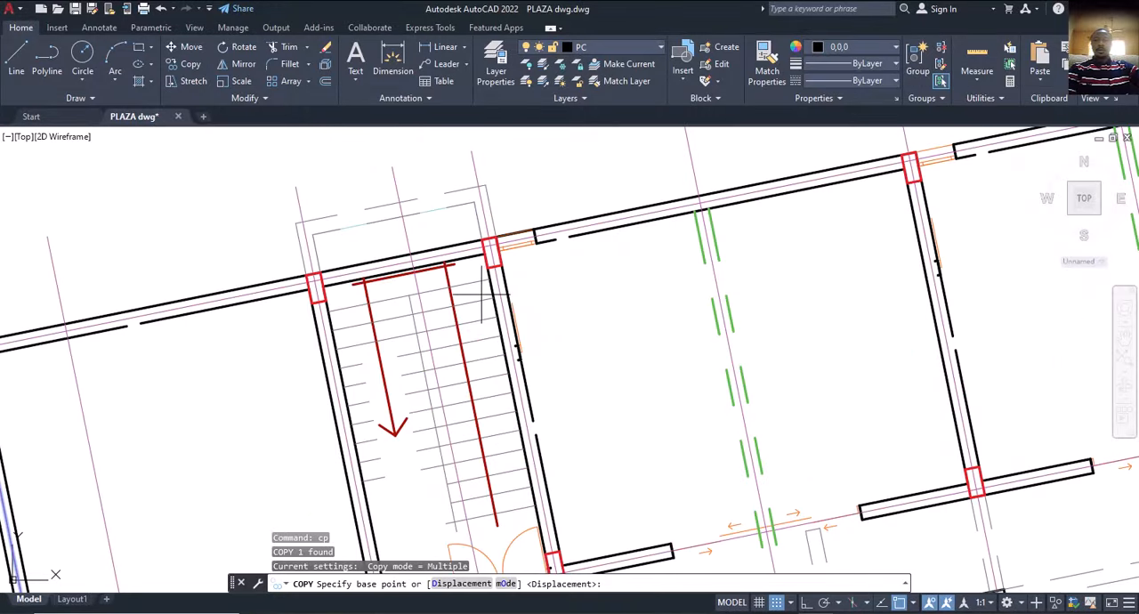
left_click(309, 289)
Place the west grid line copy on the first floor plan at the matching point of the STAIRHALL column.
scroll(502, 293, "down", 6)
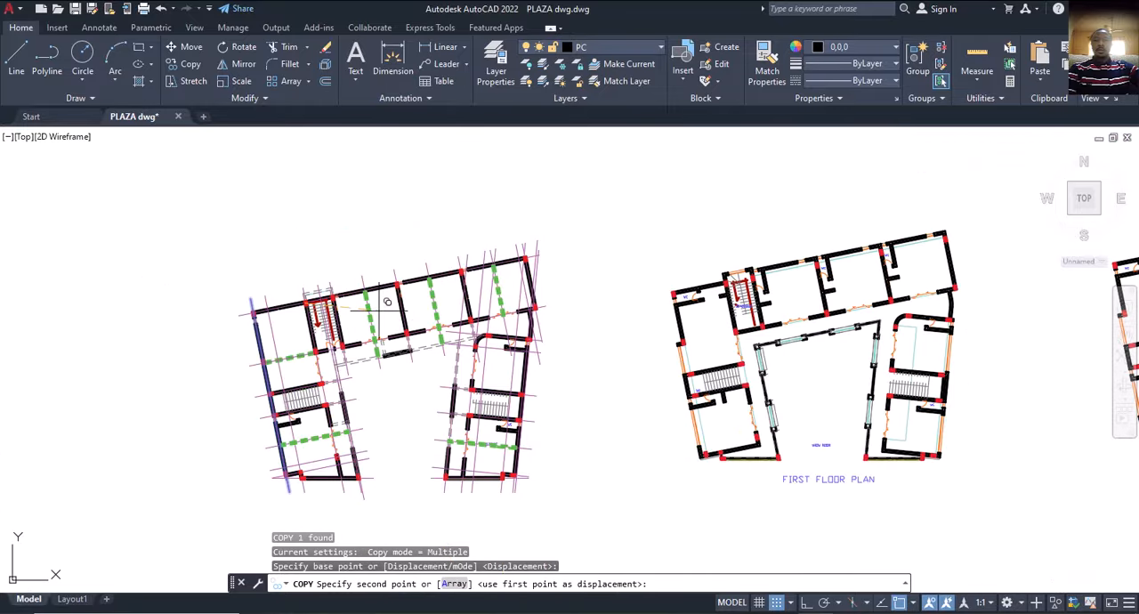
scroll(744, 281, "up", 4)
scroll(717, 260, "up", 2)
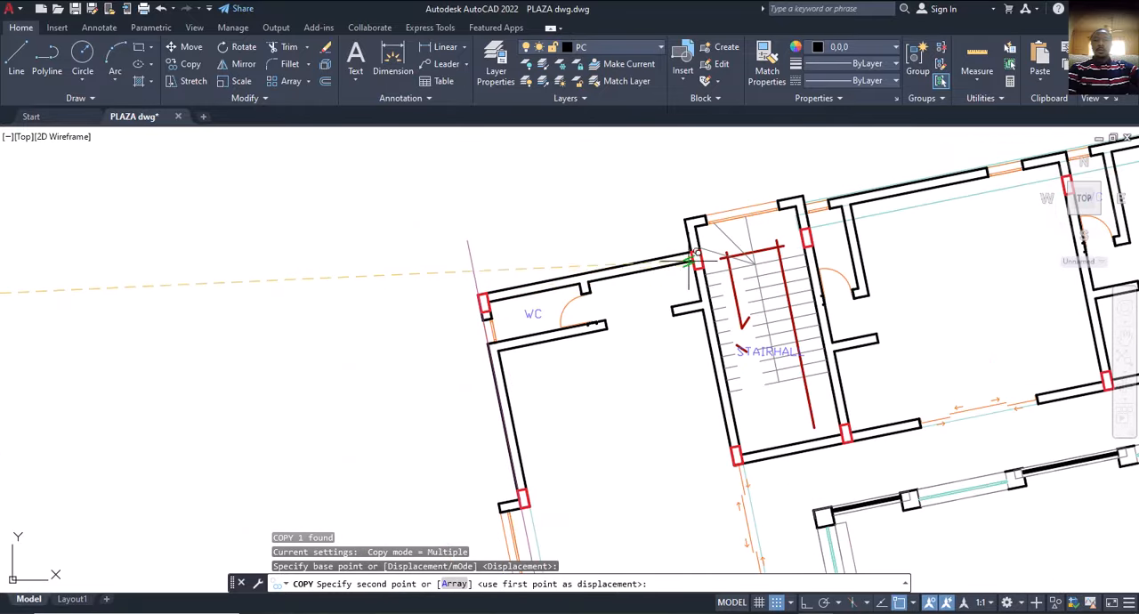
scroll(703, 254, "up", 3)
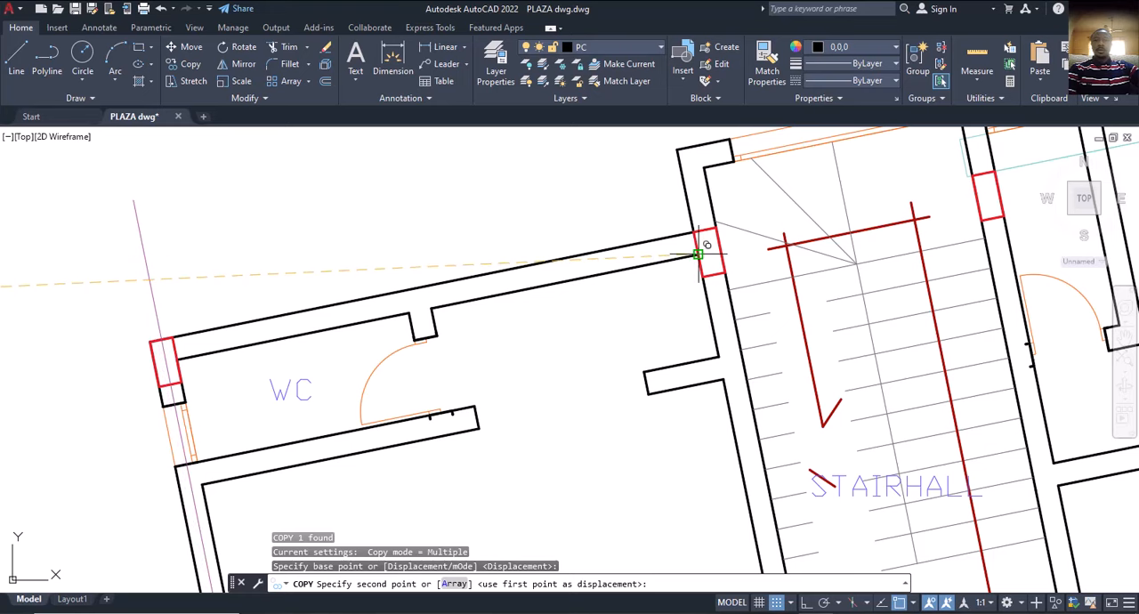
left_click(699, 255)
scroll(698, 255, "down", 4)
key("Escape")
Measure the distance from the copied grid line to the projecting outer wall corner at the west staircase, without keeping a dimension.
scroll(560, 395, "up", 3)
scroll(542, 274, "up", 3)
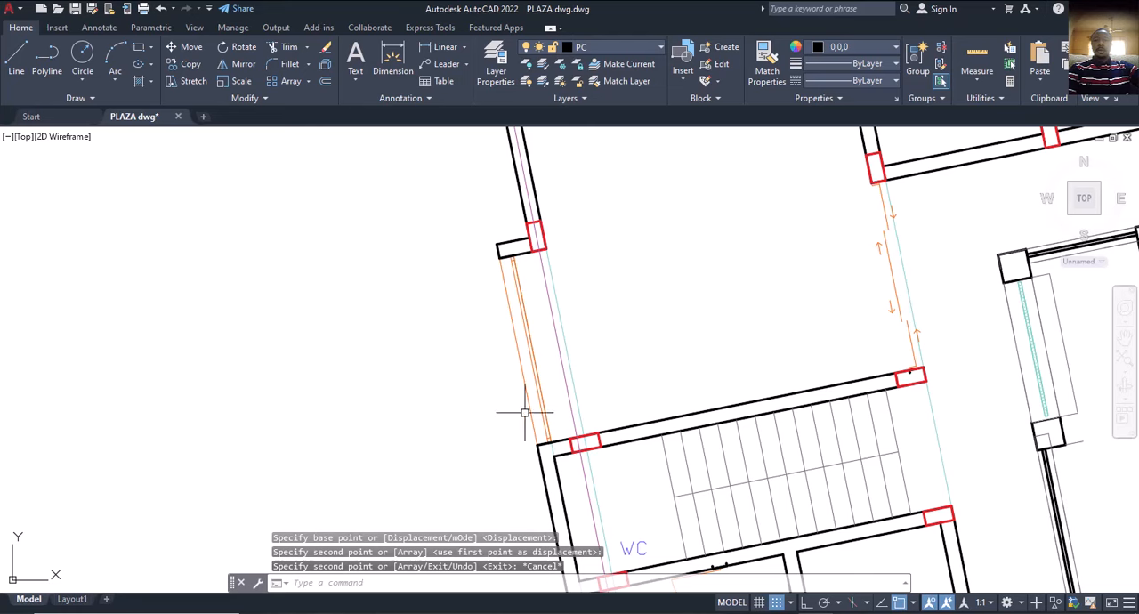
left_click(377, 63)
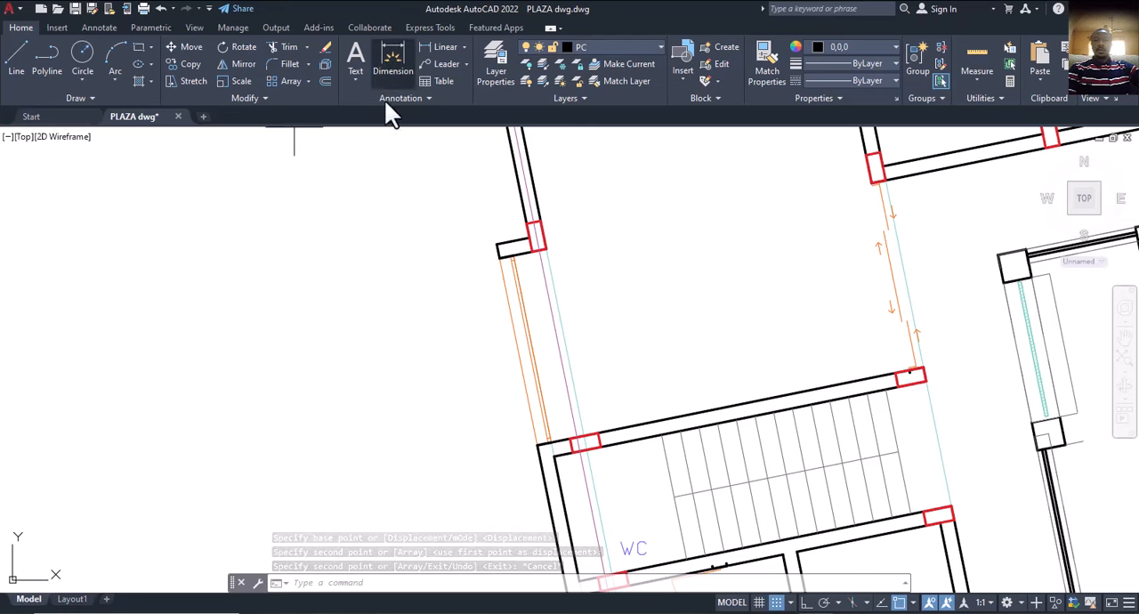
scroll(559, 473, "up", 4)
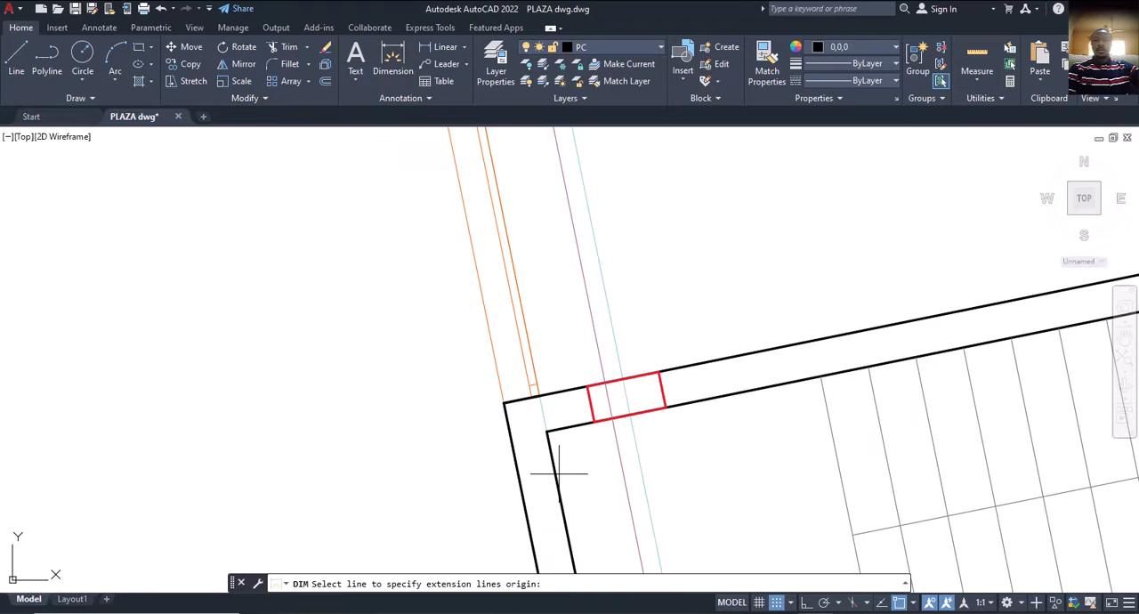
left_click(605, 382)
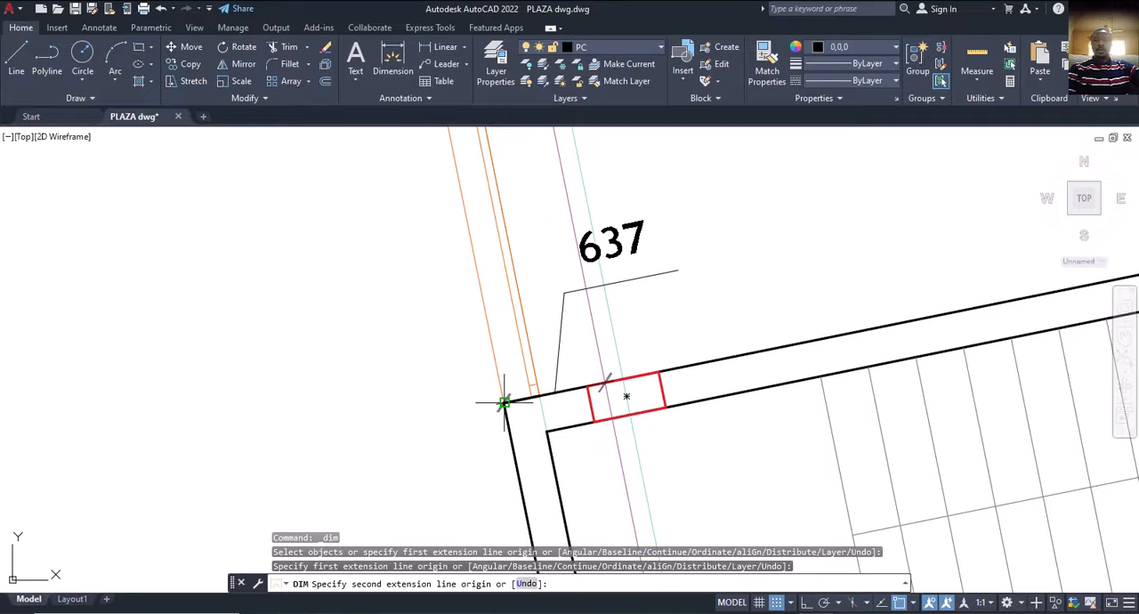
scroll(504, 403, "up", 4)
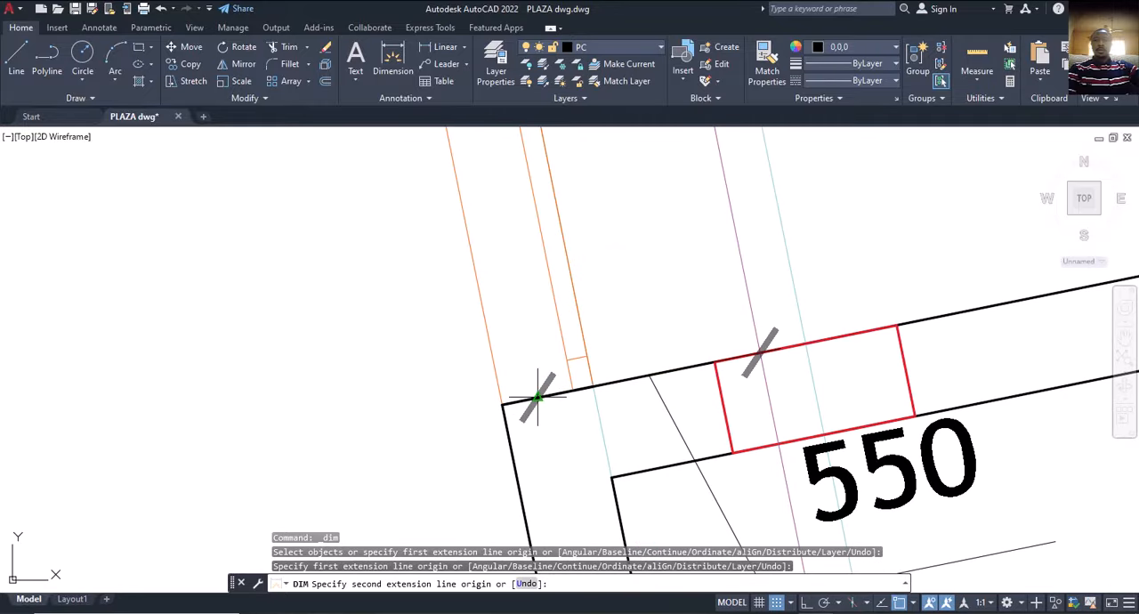
left_click(504, 403)
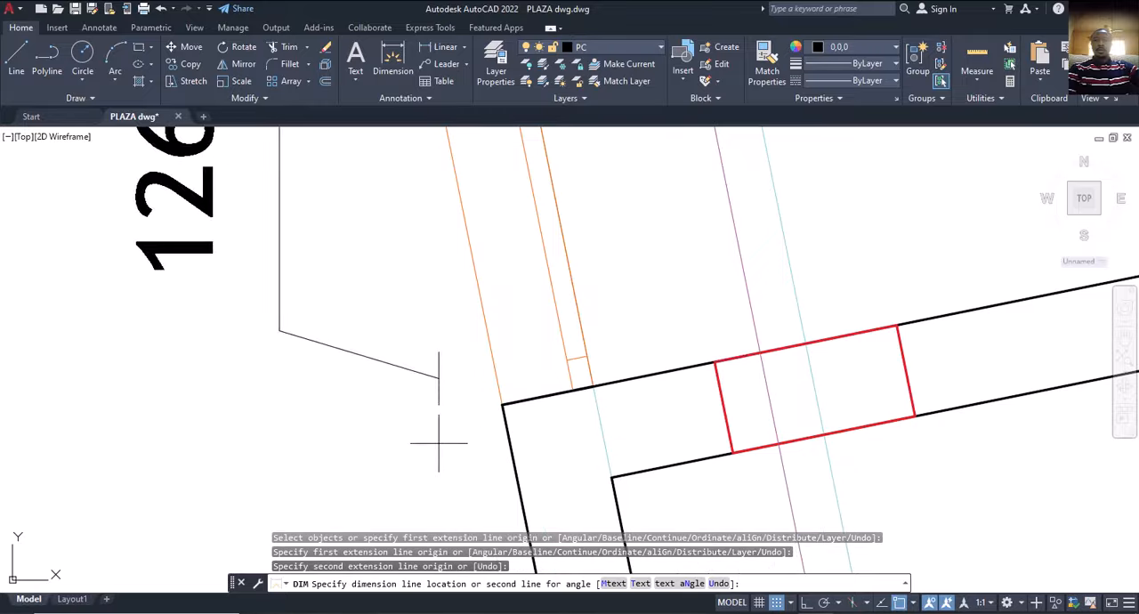
scroll(437, 440, "down", 4)
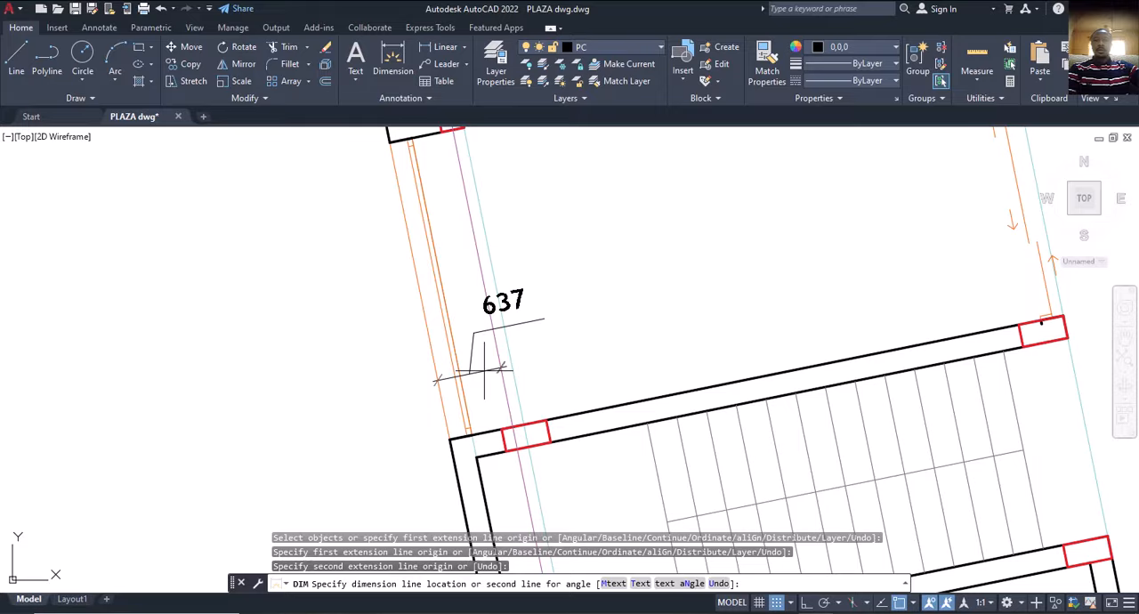
key("Escape")
scroll(486, 370, "down", 3)
key("Escape")
key("Escape")
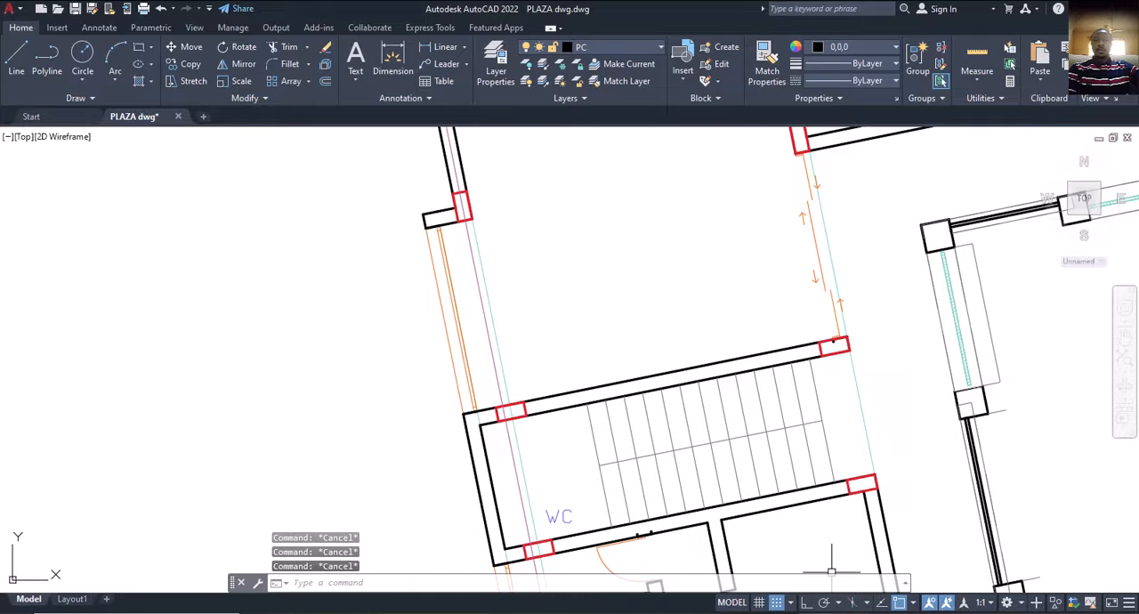
Switch to ProtaStructure and offset axis Y1 by -637 mm to add a parallel axis outside the west edge.
left_click(845, 612)
scroll(500, 403, "up", 3)
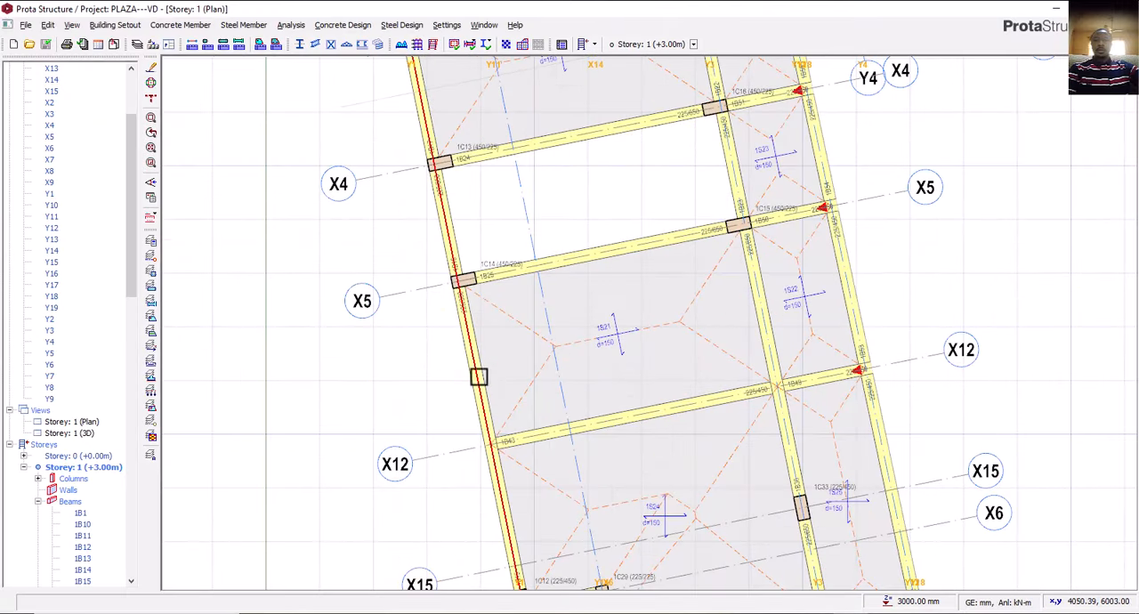
left_click(477, 375)
right_click(456, 364)
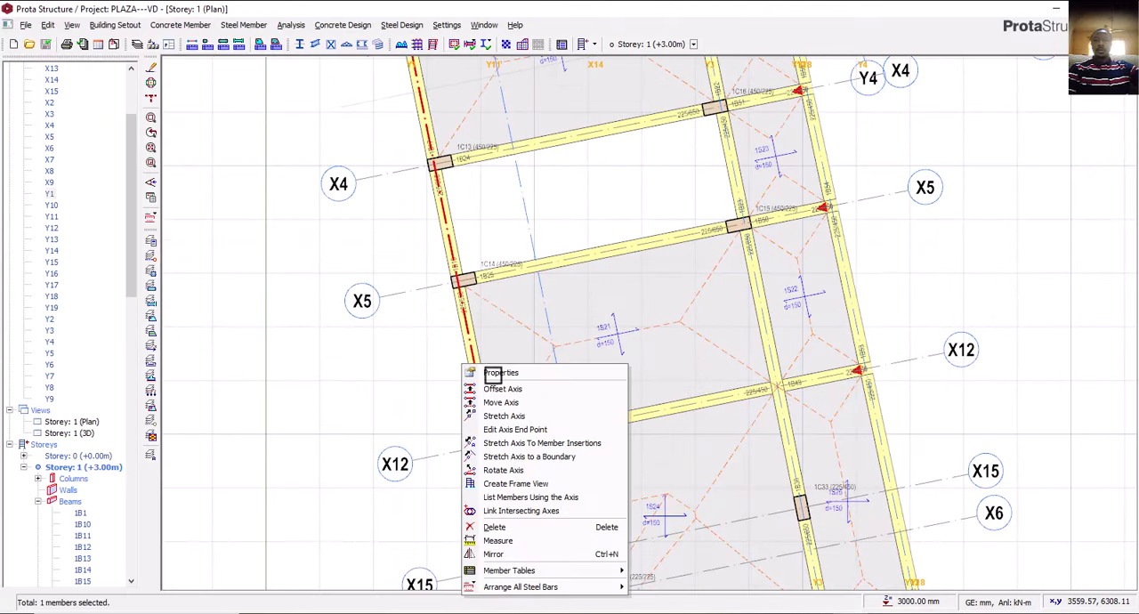
left_click(507, 388)
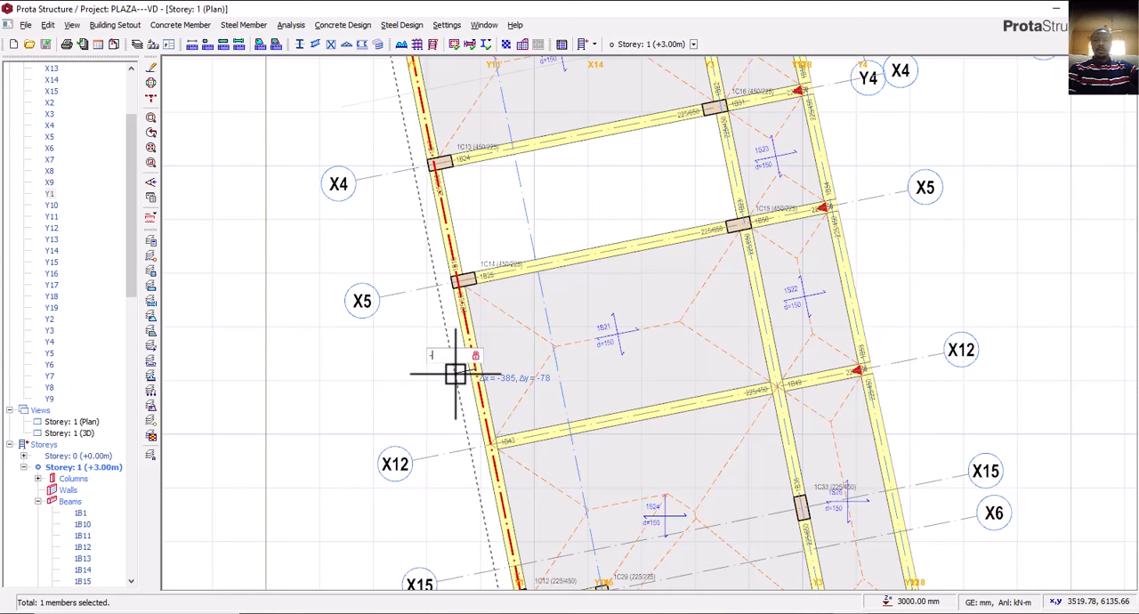
type("-637")
key("Return")
key("Escape")
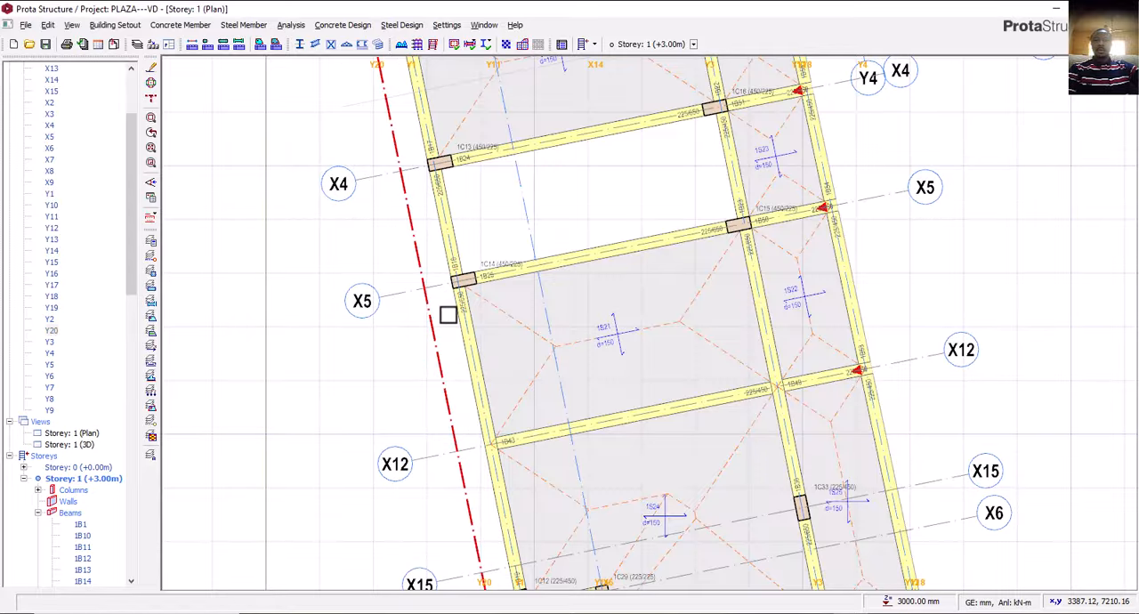
scroll(447, 316, "down", 2)
scroll(440, 331, "down", 2)
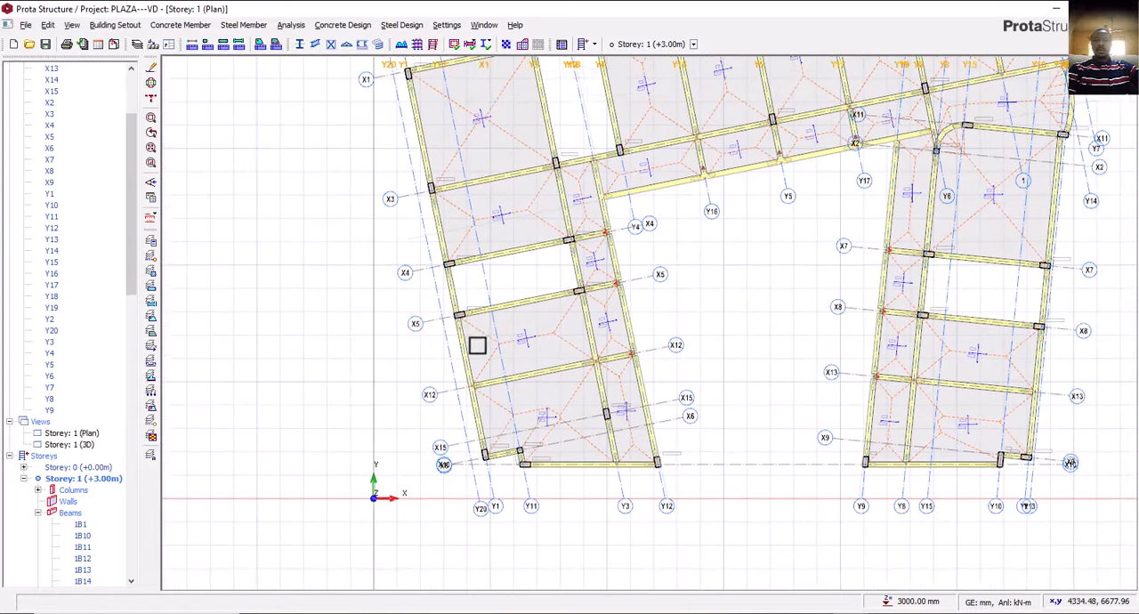
middle_click_drag(451, 327, 433, 317)
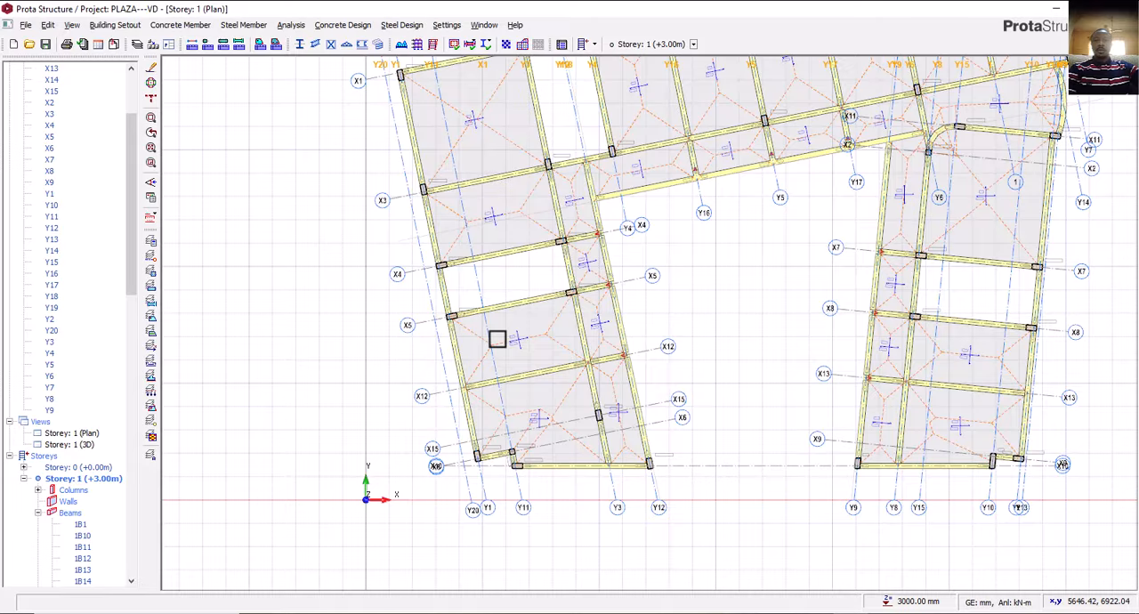
middle_click_drag(510, 340, 511, 359)
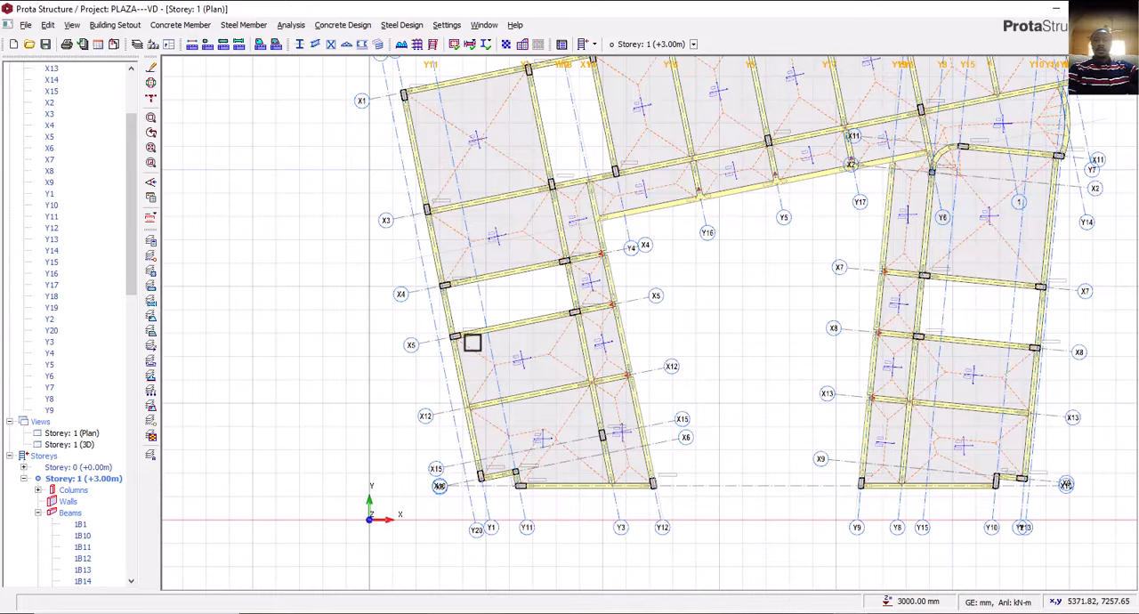
middle_click_drag(469, 338, 456, 335)
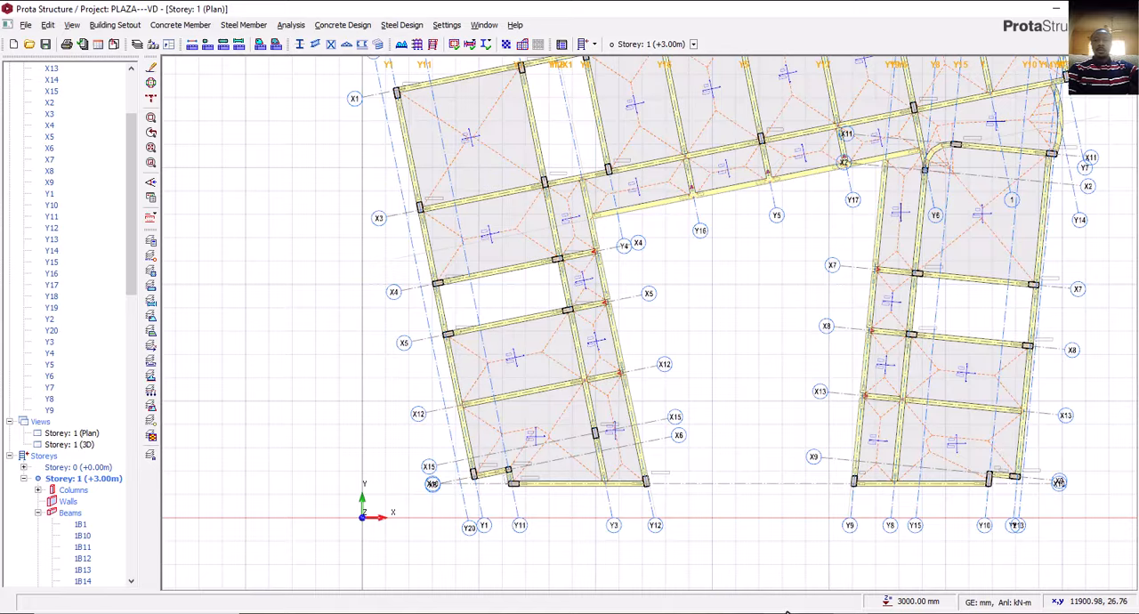
Switch to AutoCAD and compare the outer walls on the gridded, first, second and third floor plans.
key("alt+Tab")
scroll(459, 357, "down", 8)
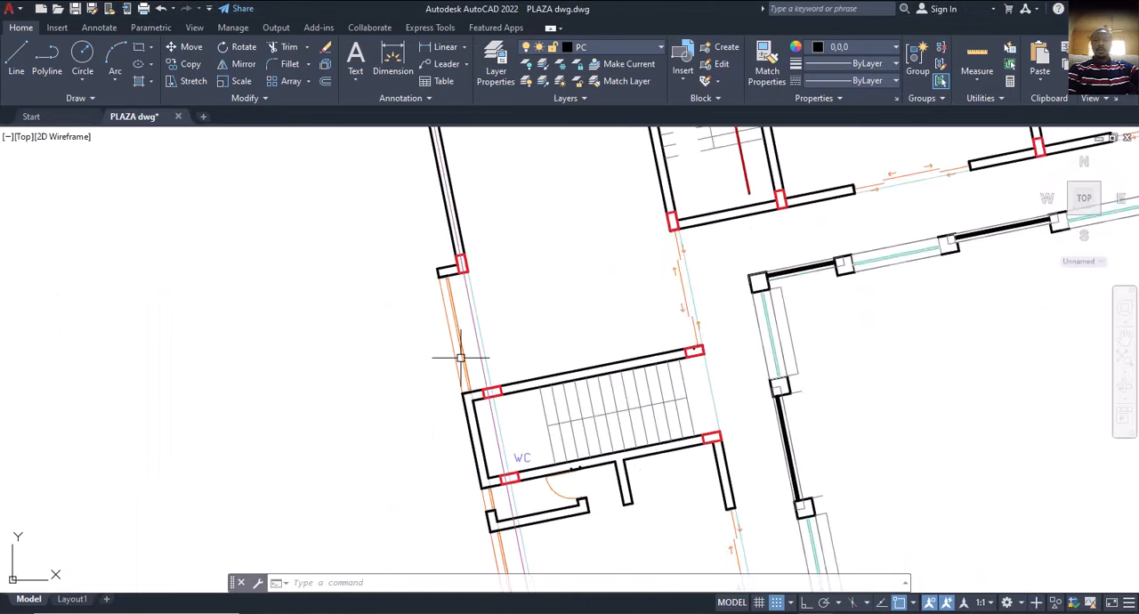
middle_click_drag(439, 399, 509, 377)
scroll(534, 351, "up", 2)
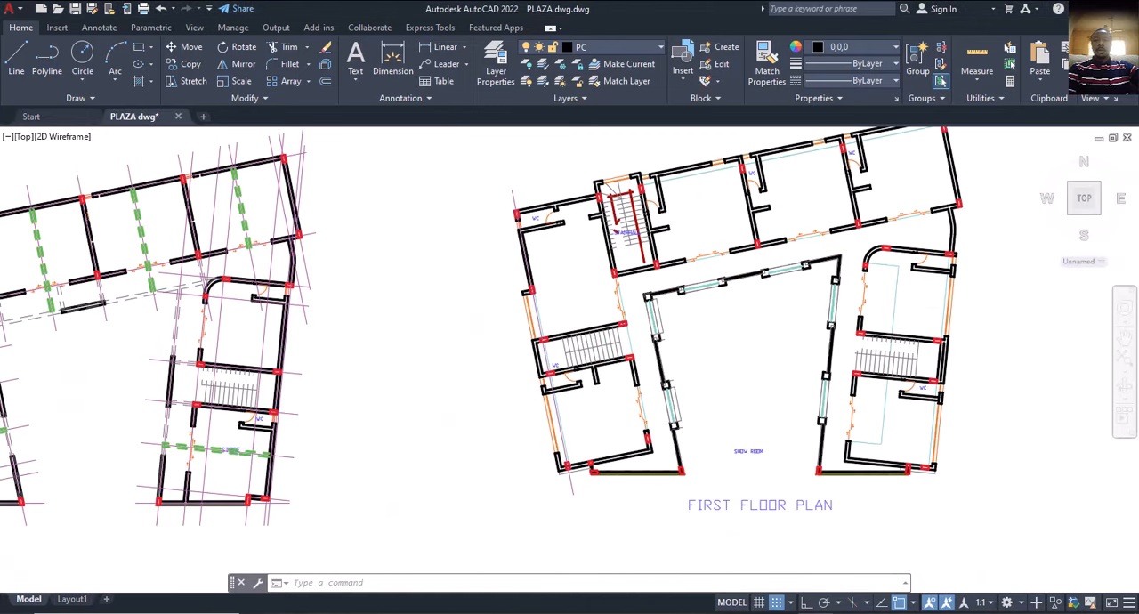
scroll(538, 355, "down", 3)
scroll(307, 338, "up", 3)
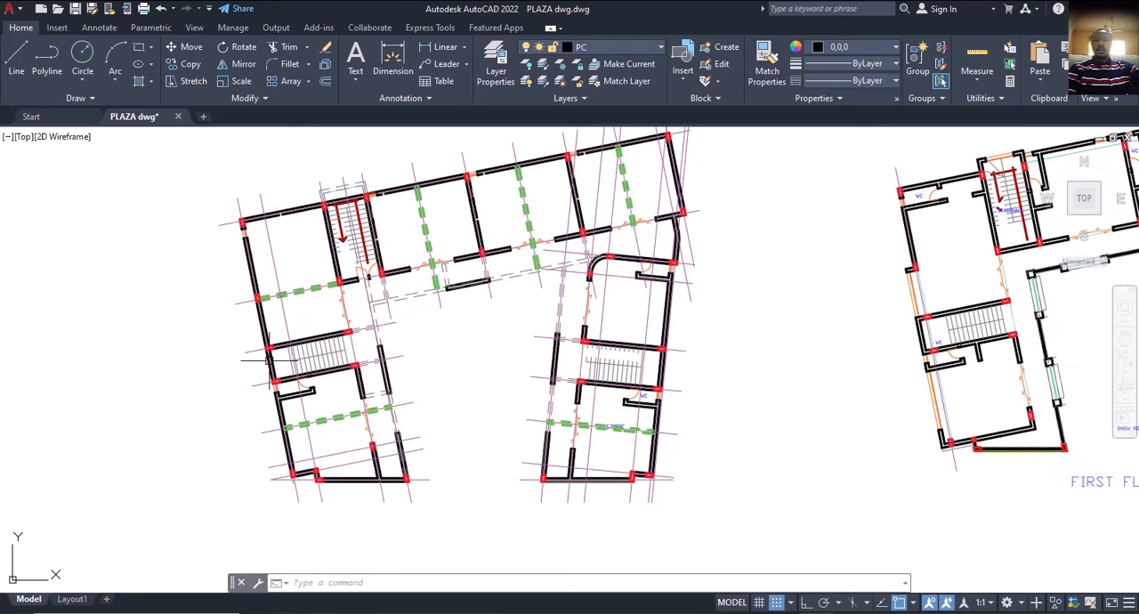
scroll(630, 385, "down", 4)
middle_click_drag(757, 390, 502, 404)
scroll(723, 337, "up", 2)
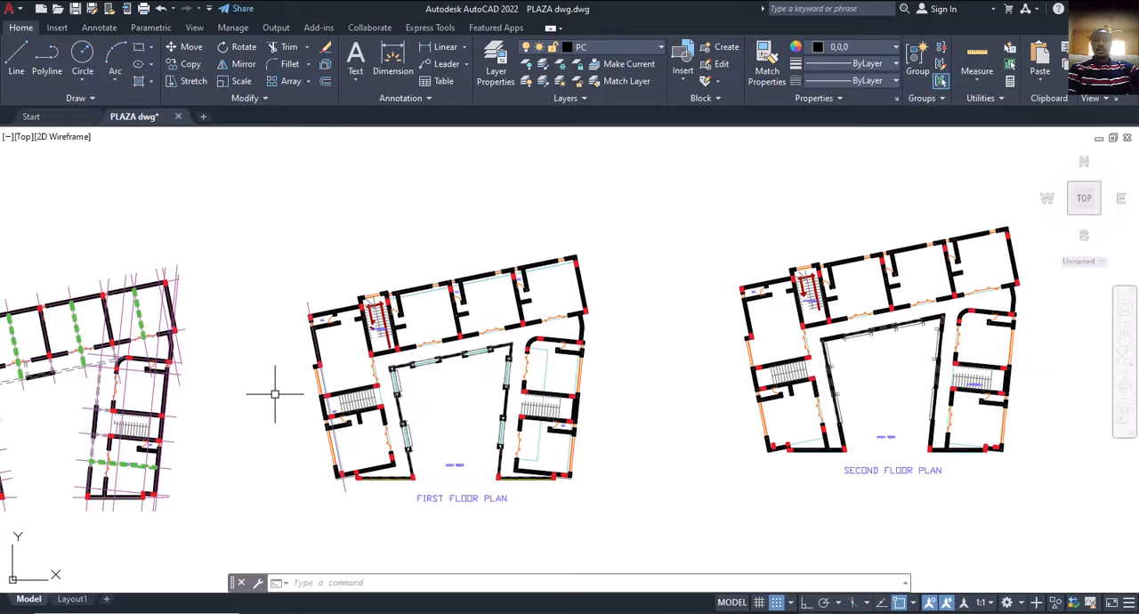
middle_click_drag(716, 383, 293, 403)
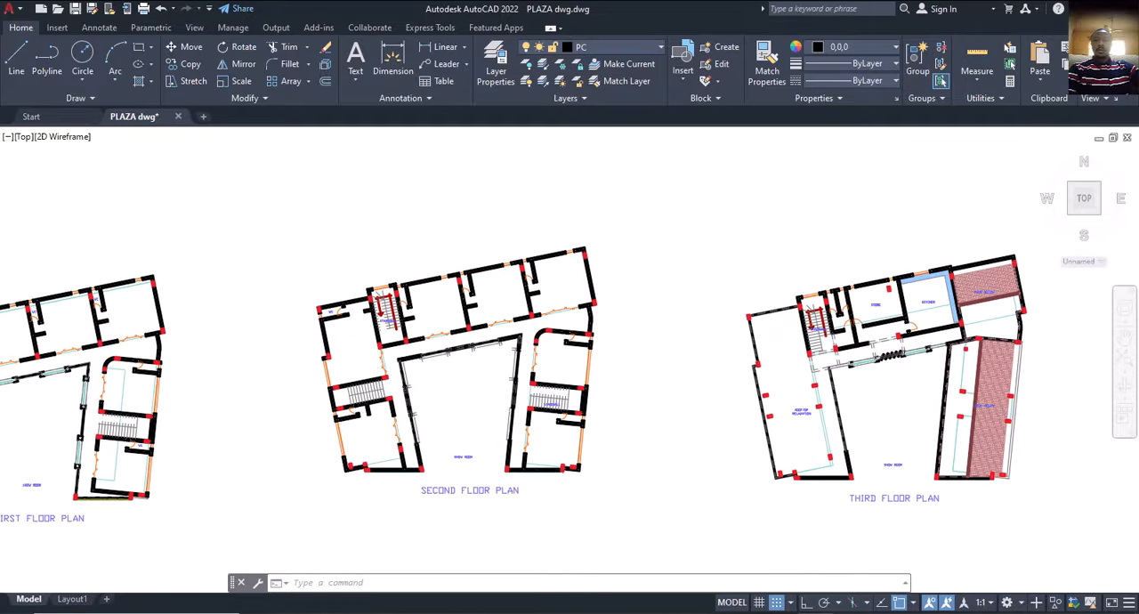
scroll(374, 416, "down", 2)
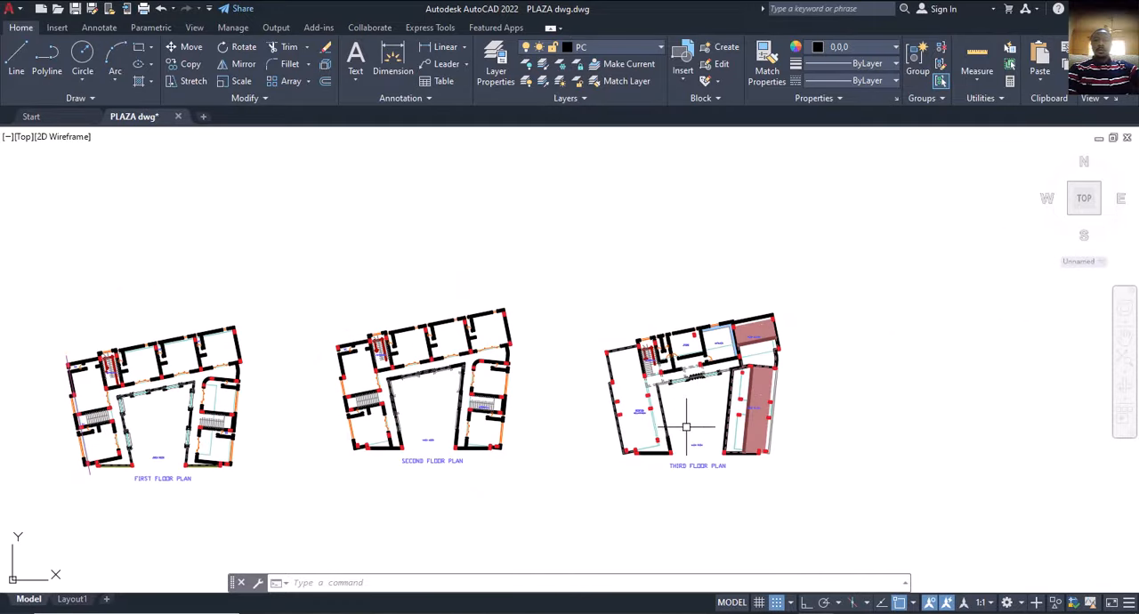
middle_click_drag(688, 428, 686, 373)
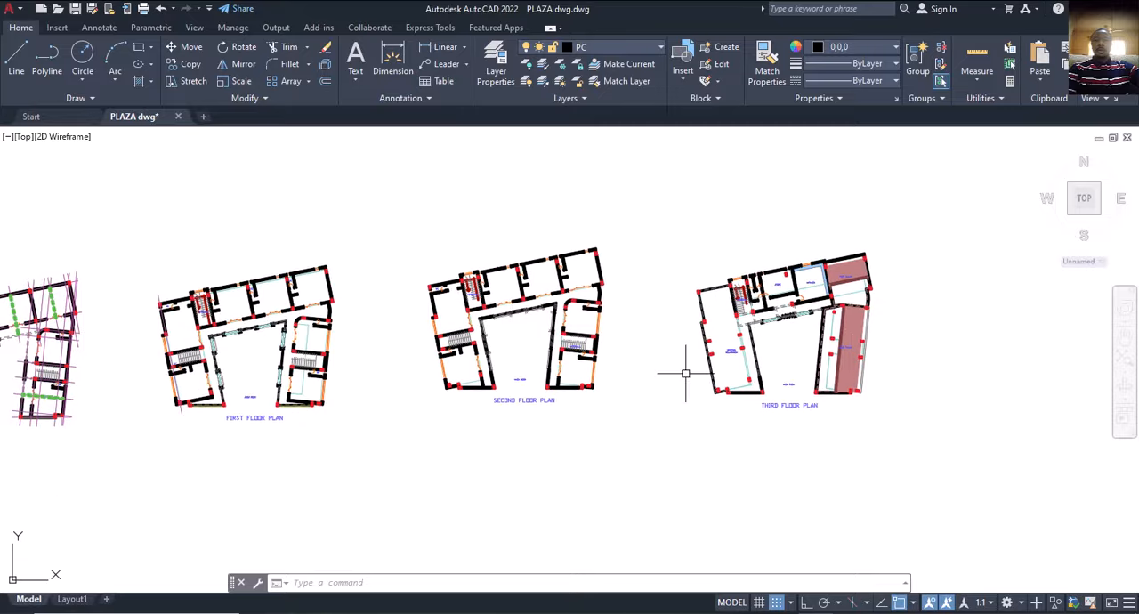
middle_click_drag(638, 310, 715, 318)
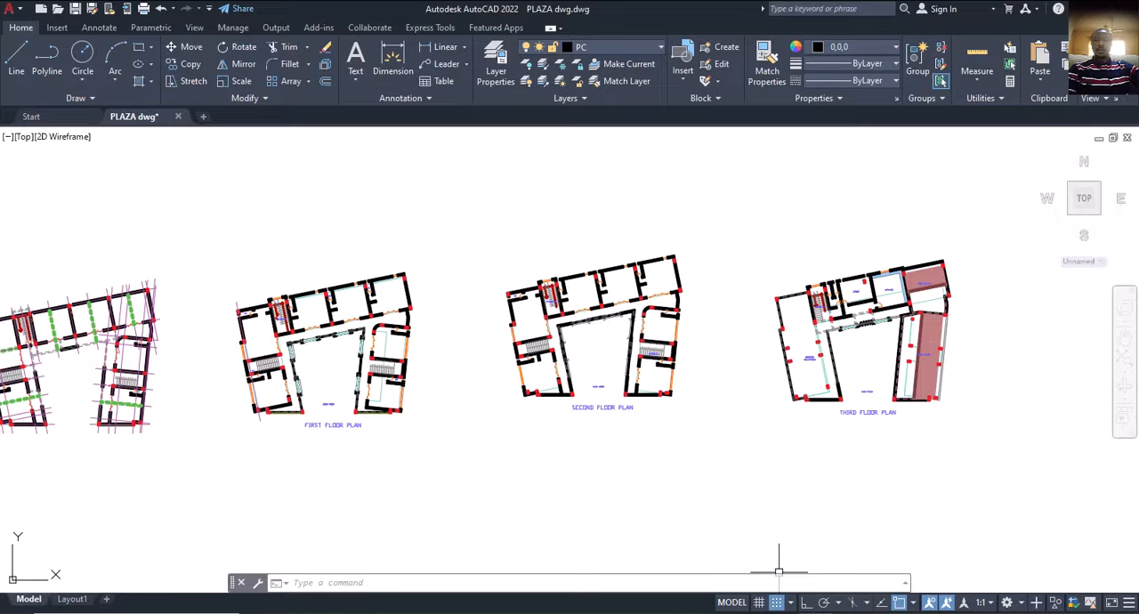
Switch to ProtaStructure and, from the X4 beam's properties, insert a 225 x 450 mm beam on axis X4 between Y20 and Y1.
key("alt+Tab")
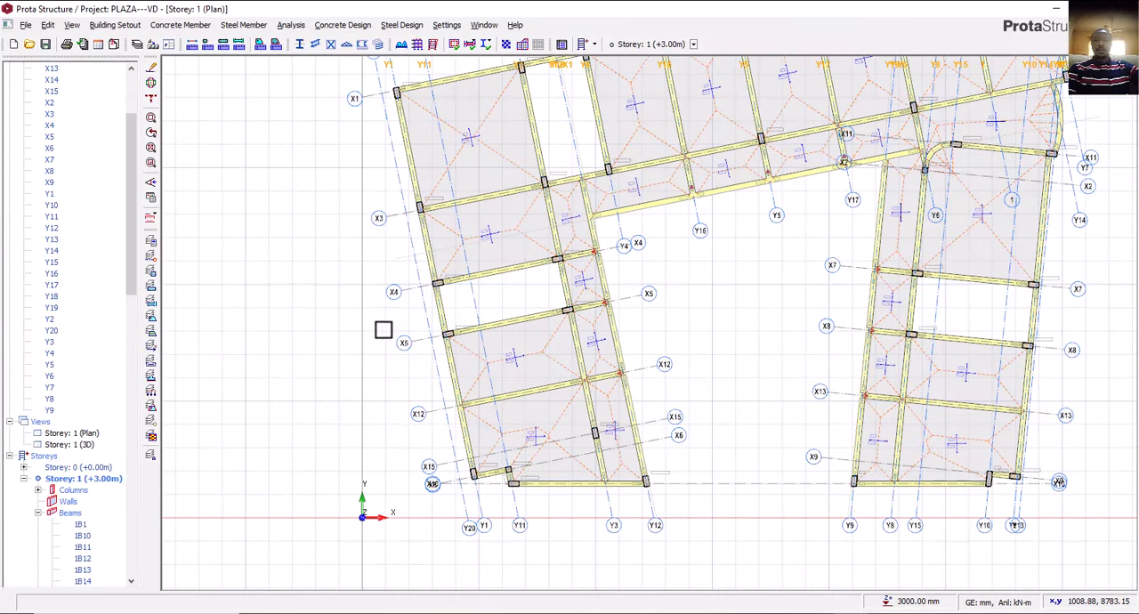
mouse_move(415, 315)
middle_mouse_down()
mouse_move(420, 357)
mouse_move(415, 309)
middle_mouse_up()
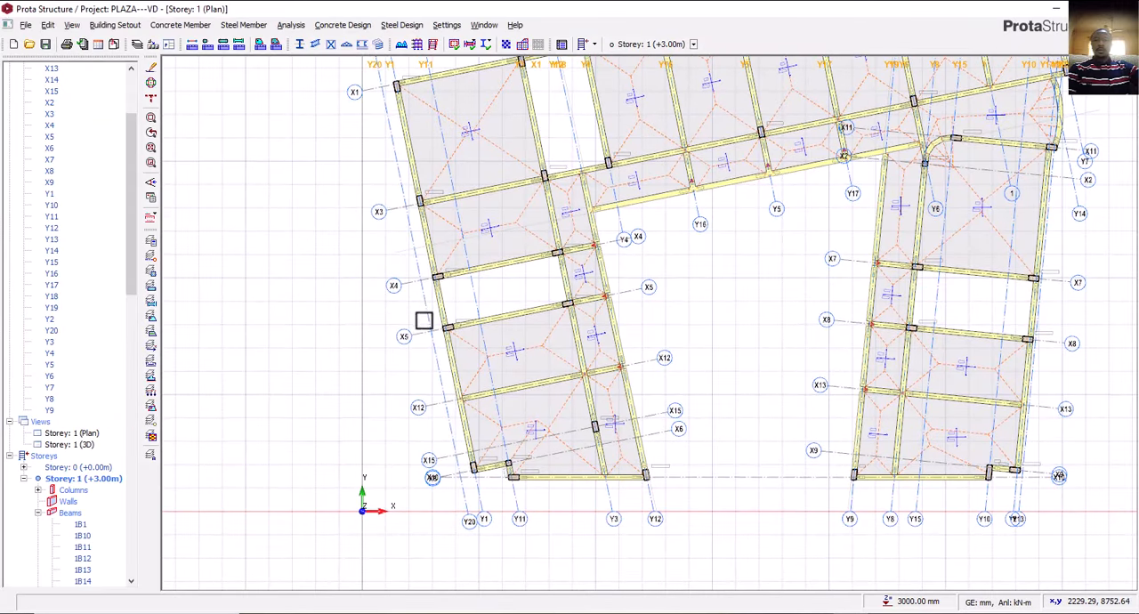
scroll(423, 321, "up", 3)
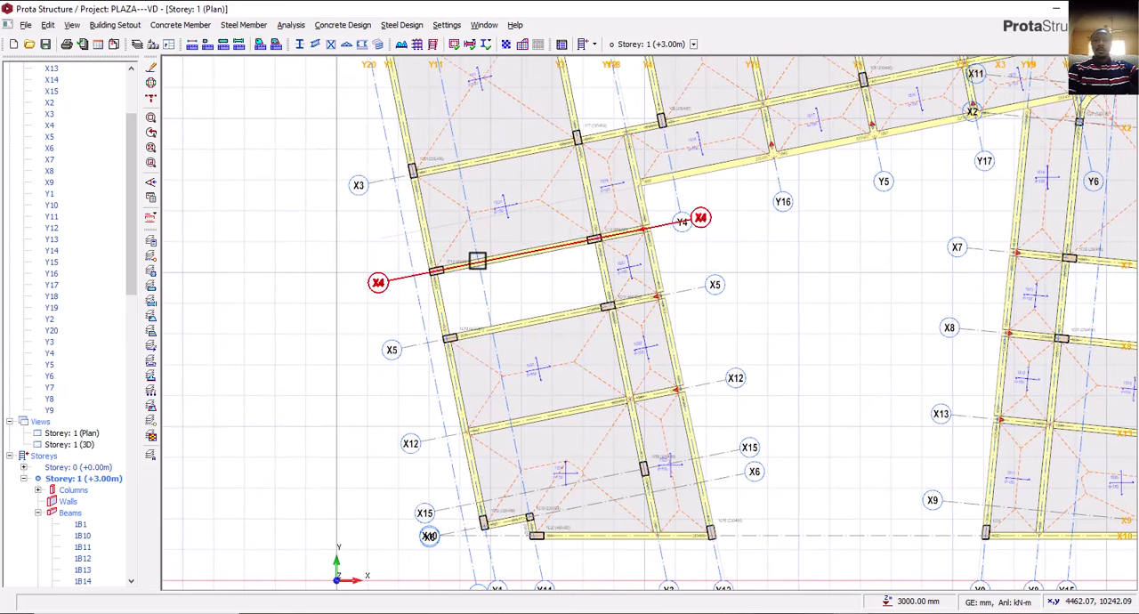
scroll(477, 261, "up", 2)
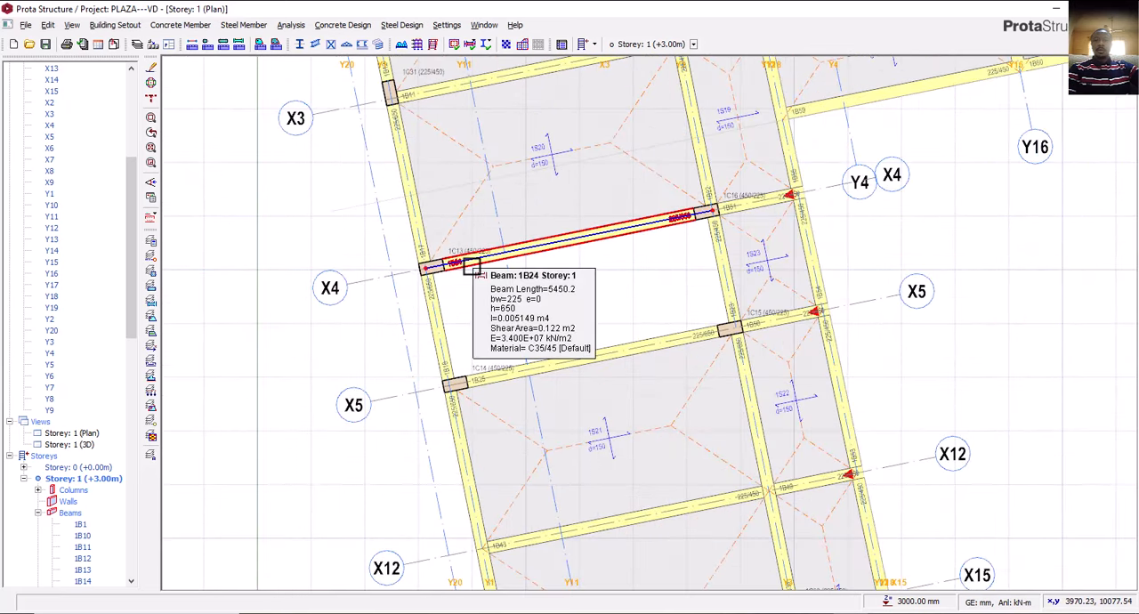
left_click(472, 265)
right_click(477, 266)
left_click(514, 274)
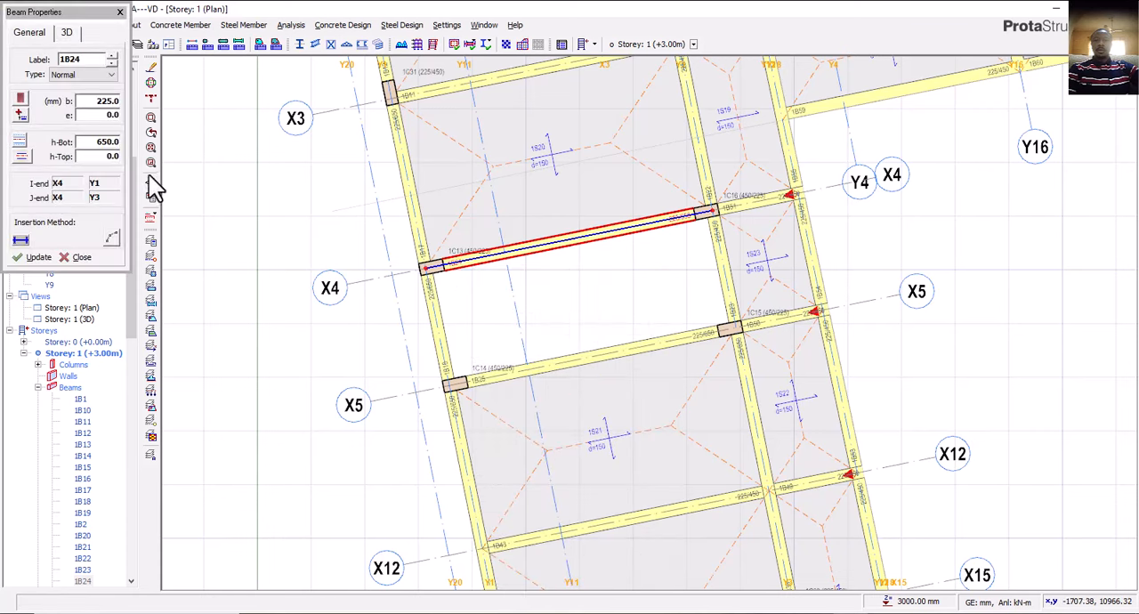
left_click(112, 142)
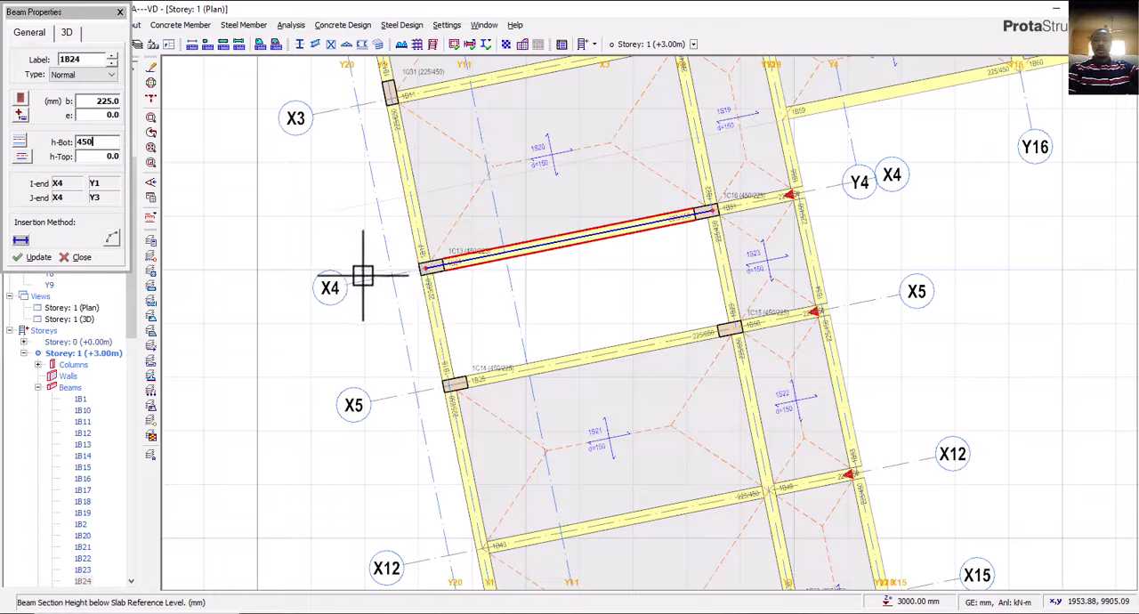
scroll(398, 274, "up", 1)
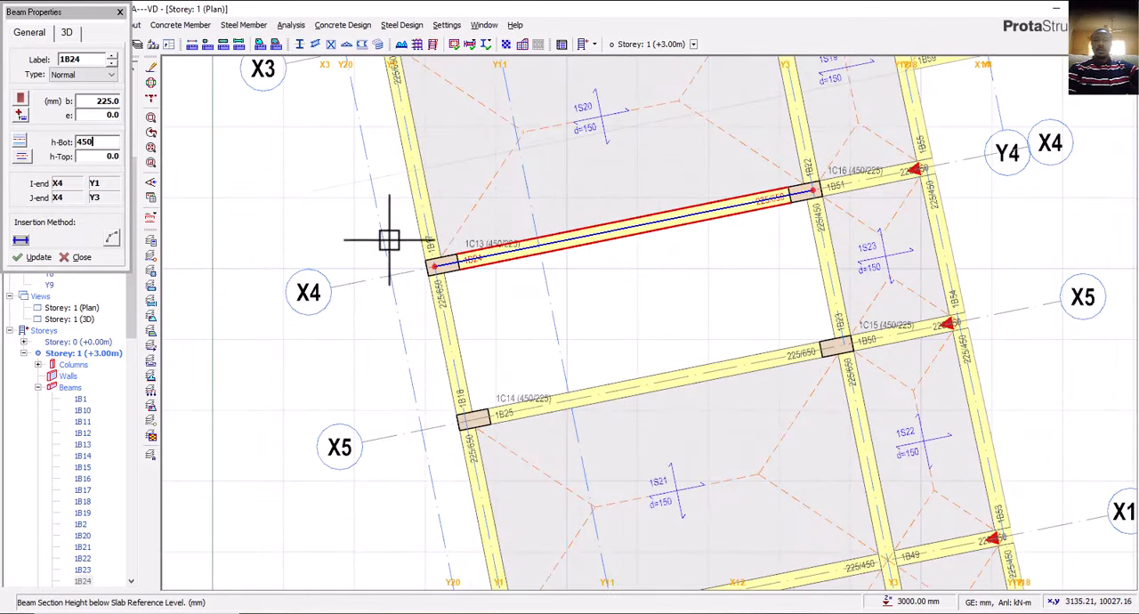
left_click(438, 263)
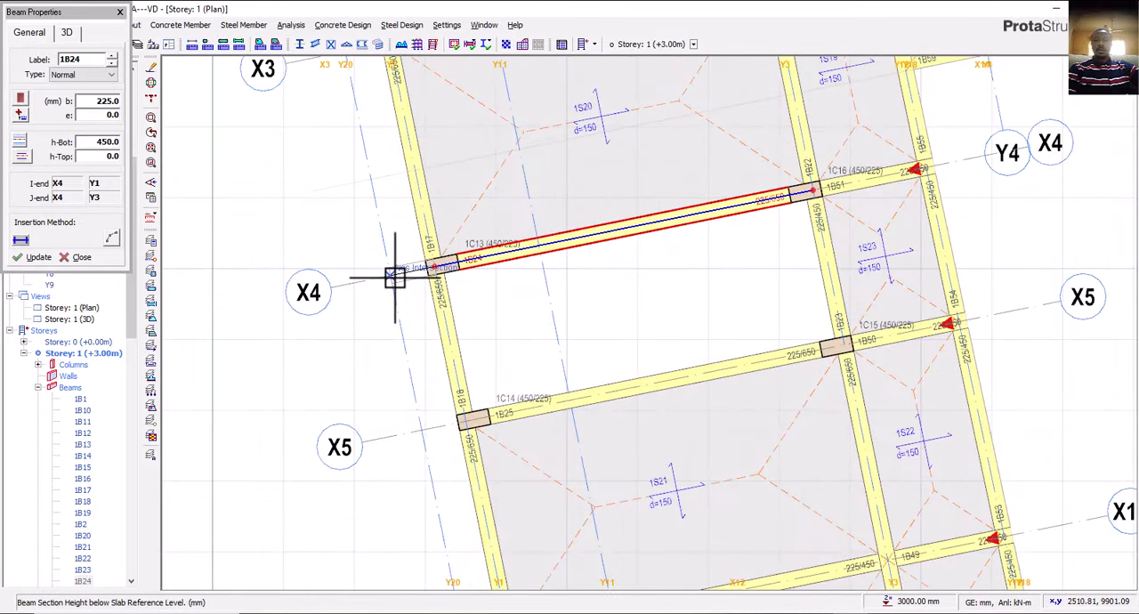
left_click(417, 321)
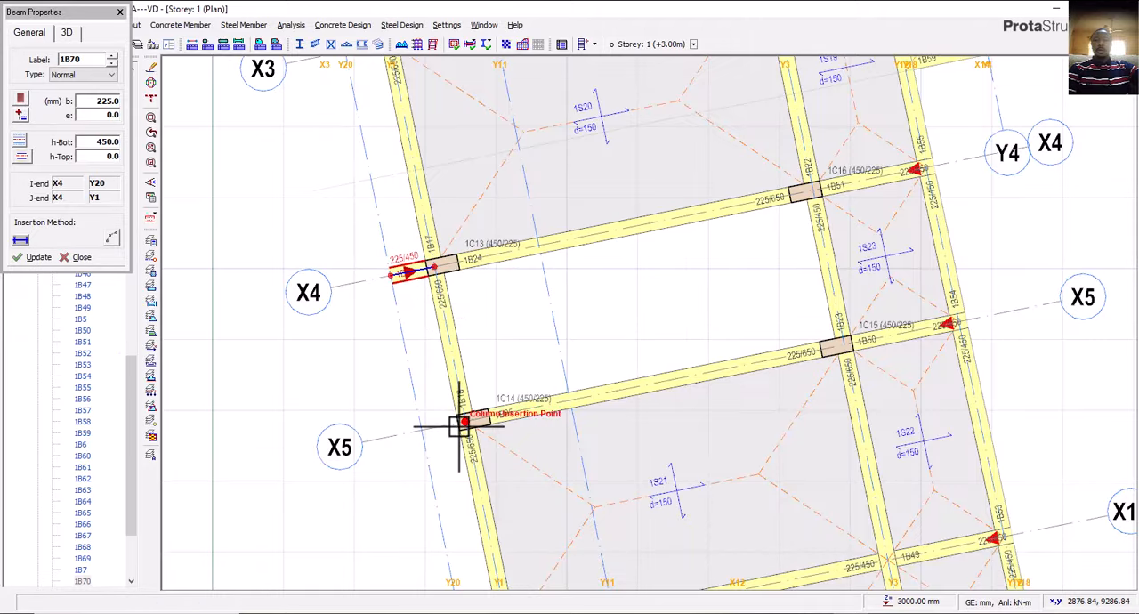
Insert 225 x 450 mm projecting beams on axes X5 and X3 between Y20 and Y1.
middle_click_drag(457, 418, 547, 259)
left_click(552, 259)
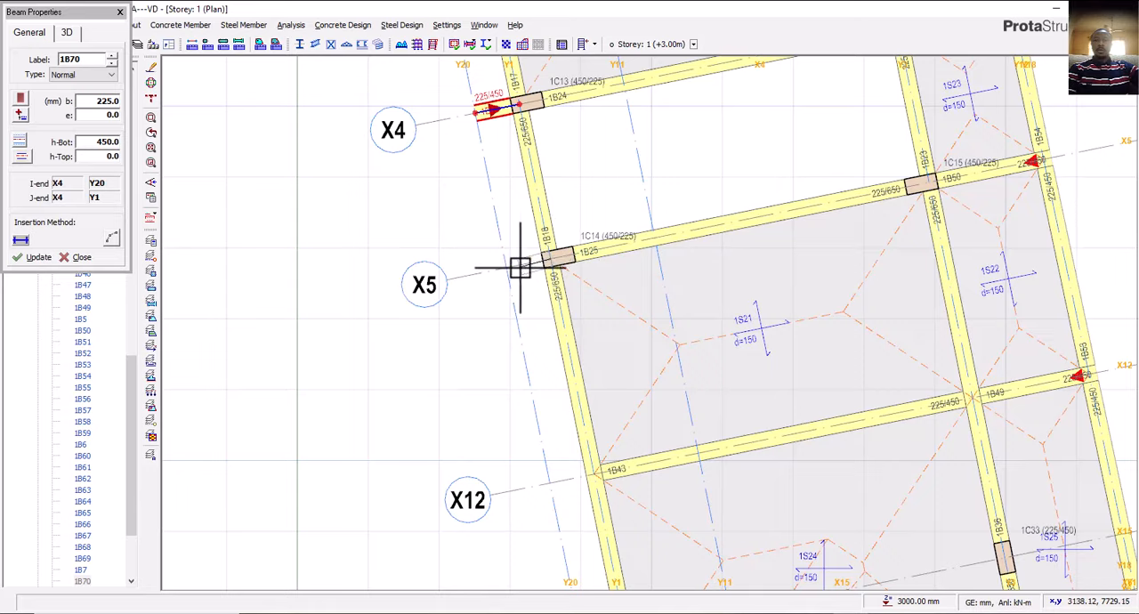
scroll(457, 296, "down", 2)
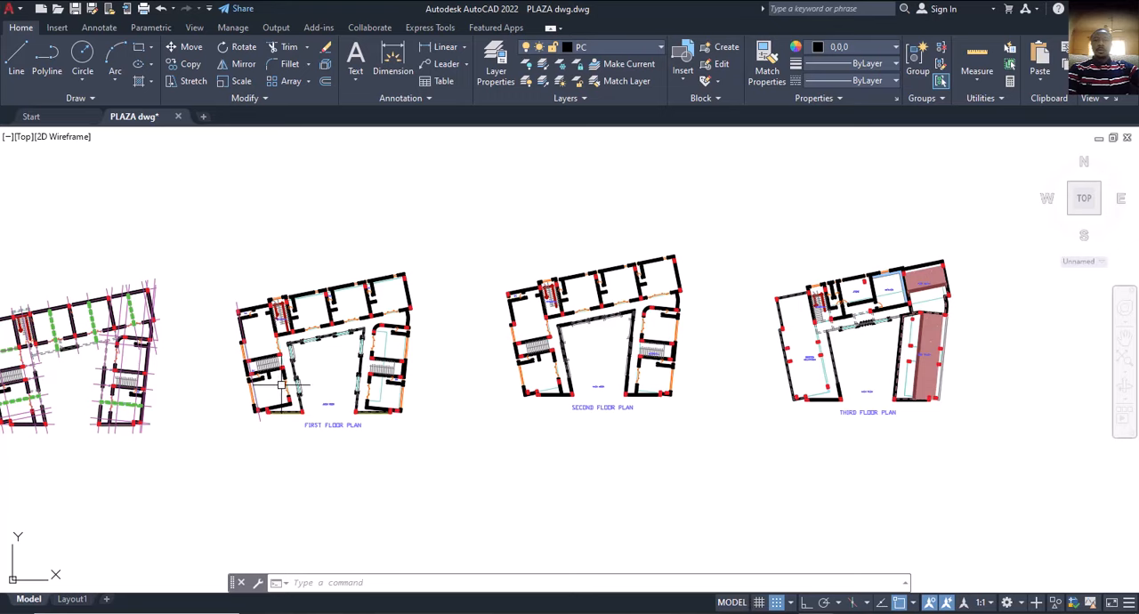
scroll(214, 351, "up", 3)
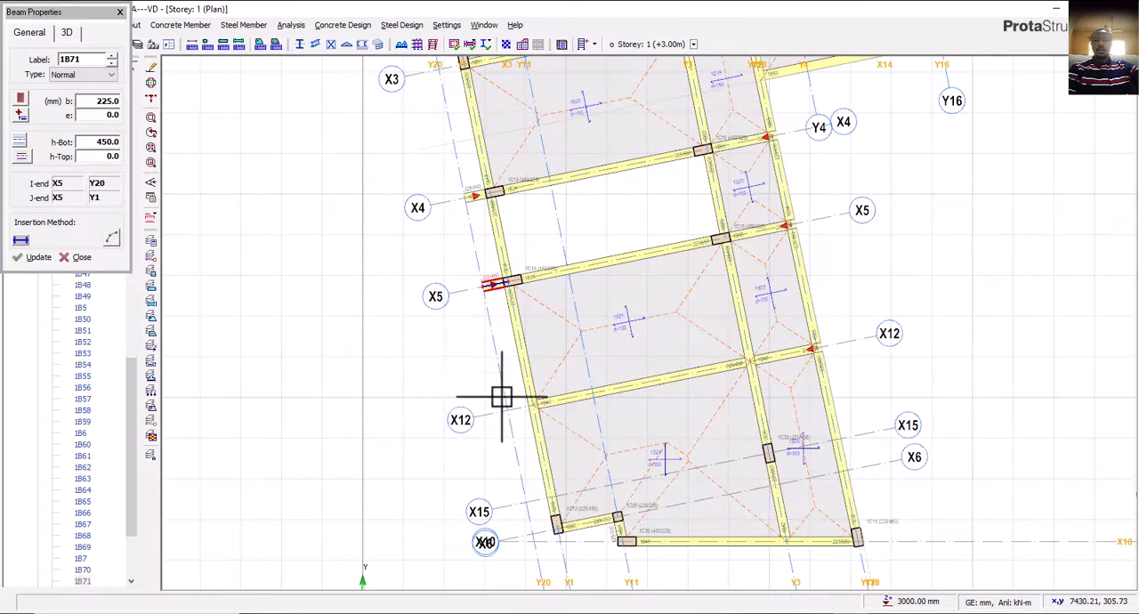
scroll(525, 354, "up", 3)
scroll(524, 325, "up", 3)
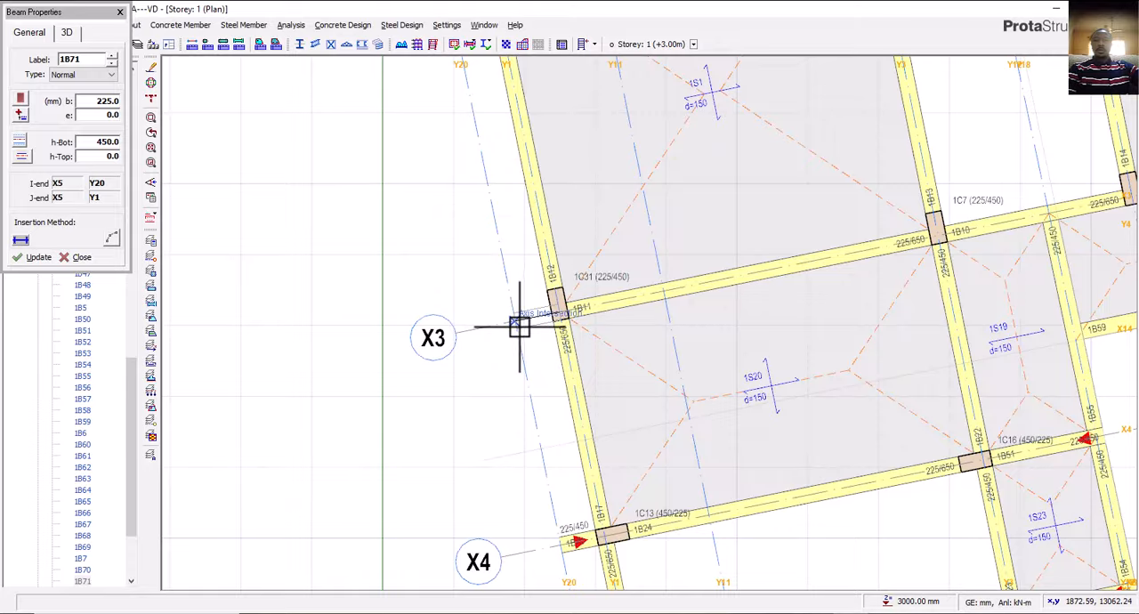
left_click(522, 322)
Insert a 225 x 450 mm projecting beam on axis X6 between Y20 and Y1 at the southwest corner.
scroll(453, 323, "down", 3)
middle_click_drag(537, 488, 475, 297)
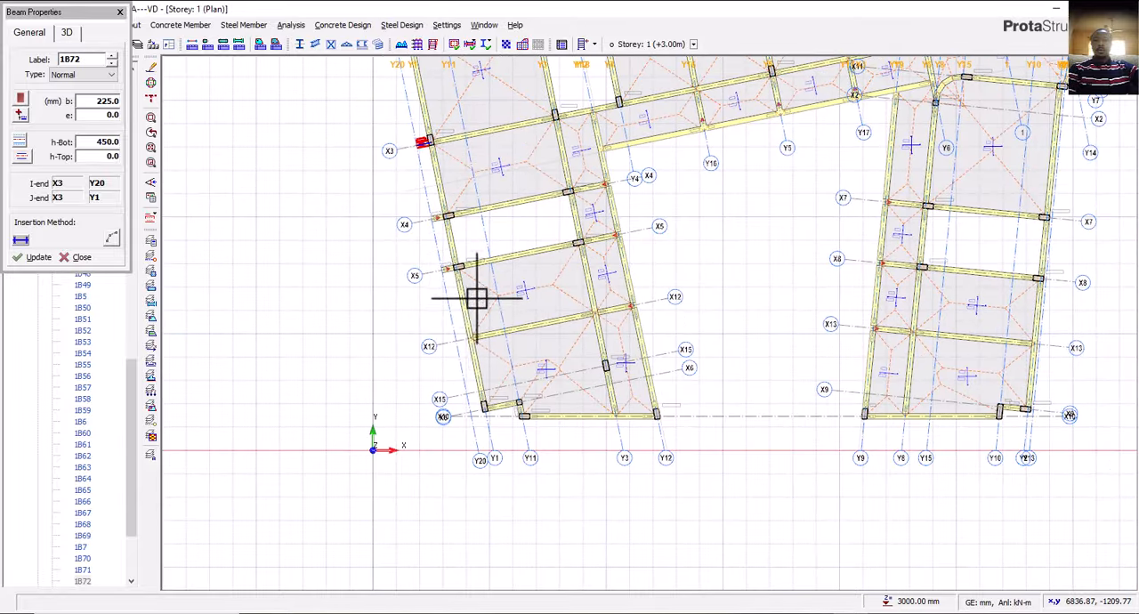
scroll(465, 354, "up", 3)
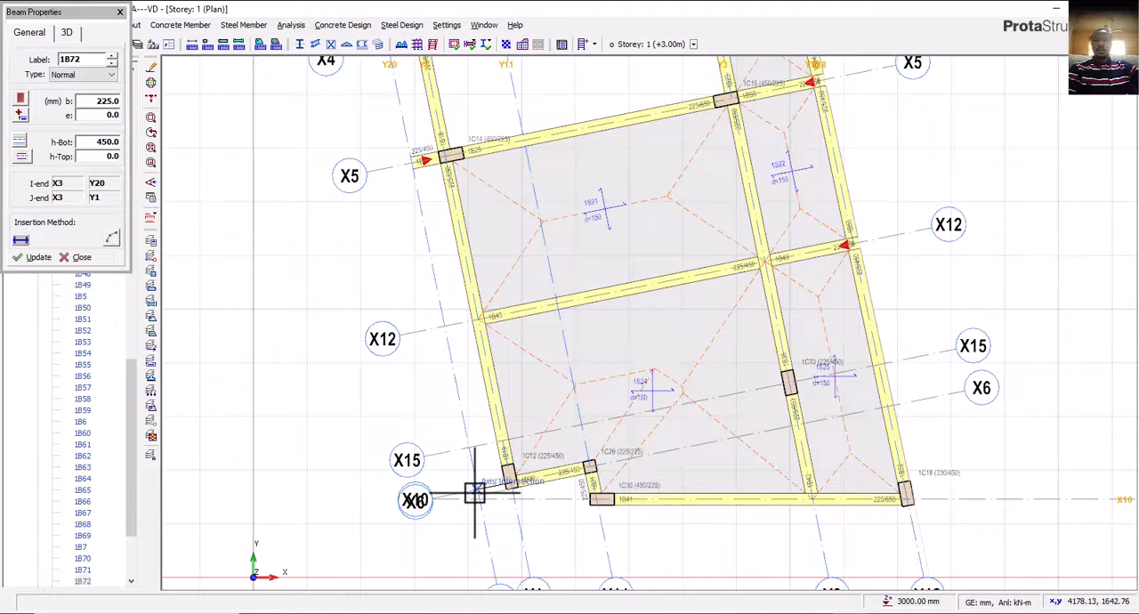
left_click(511, 481)
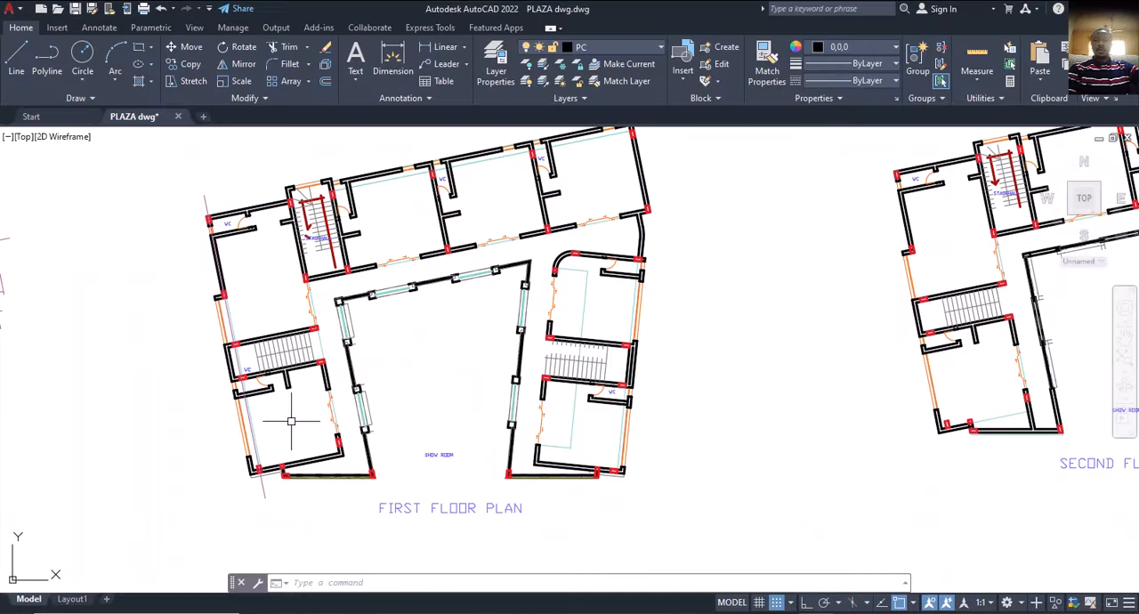
Check the gridded plan's west wing in AutoCAD and insert a 225 x 450 mm beam on axis X12 between Y20 and Y1 in ProtaStructure.
scroll(293, 445, "down", 3)
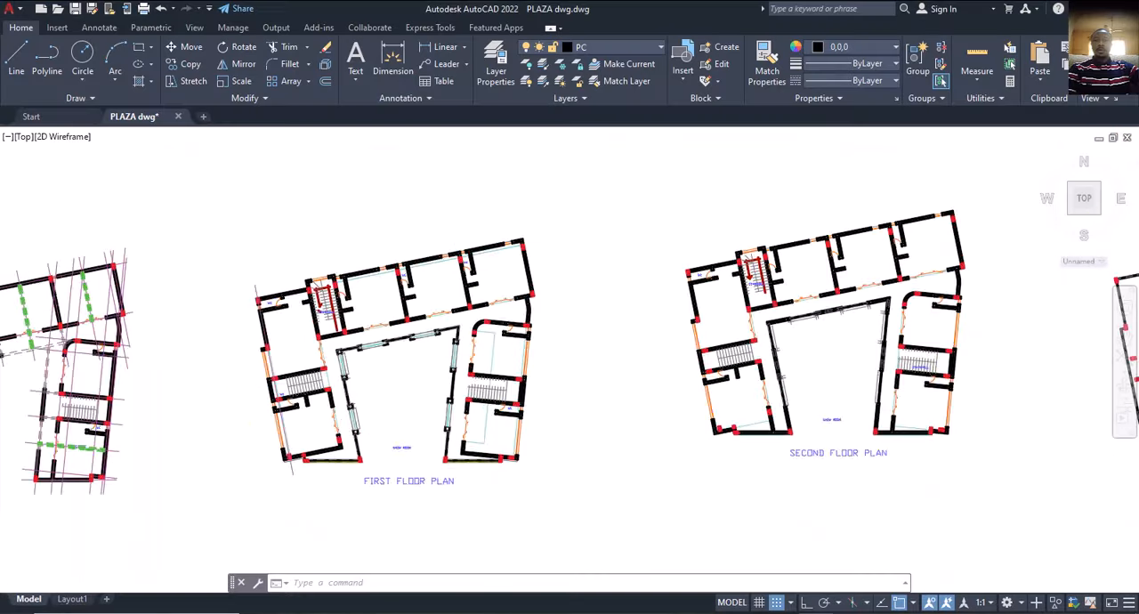
scroll(338, 429, "down", 2)
middle_click_drag(396, 419, 601, 390)
scroll(282, 415, "up", 4)
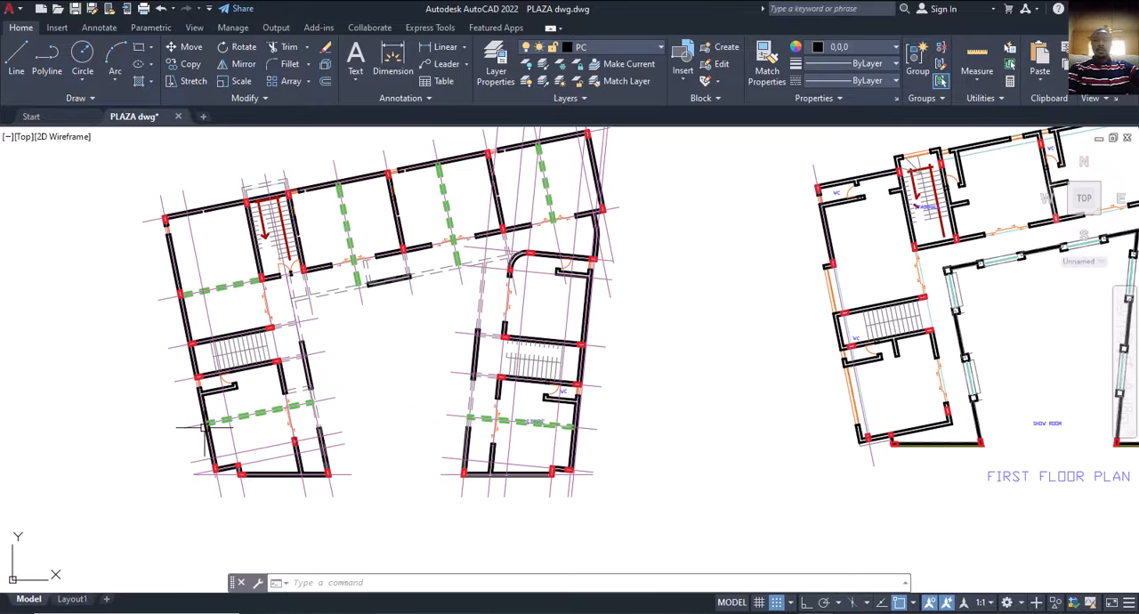
scroll(205, 427, "up", 2)
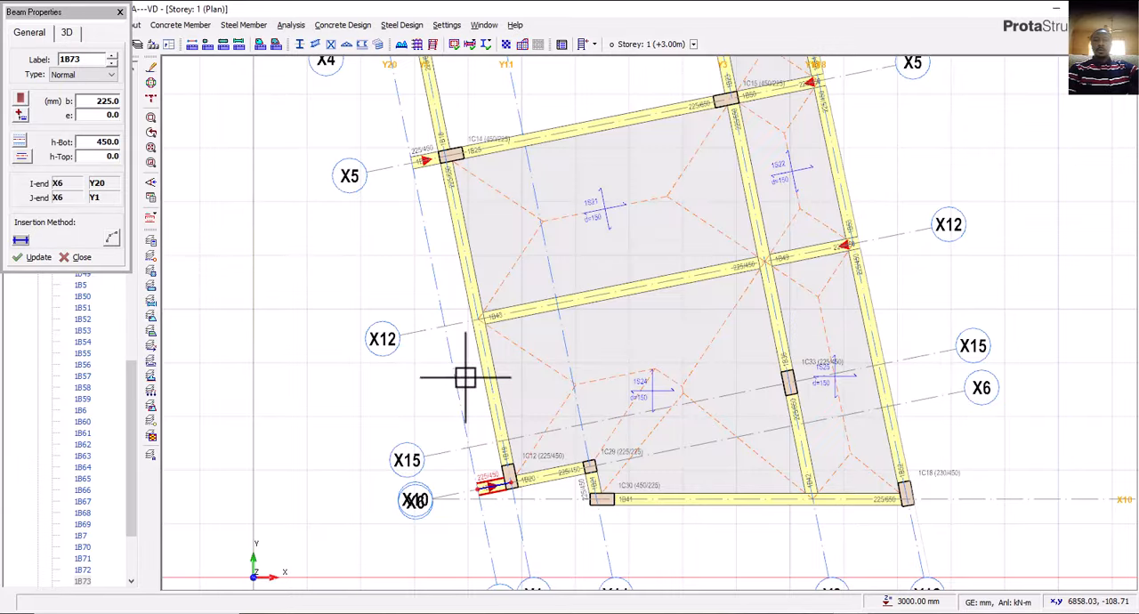
left_click(440, 332)
scroll(473, 419, "down", 2)
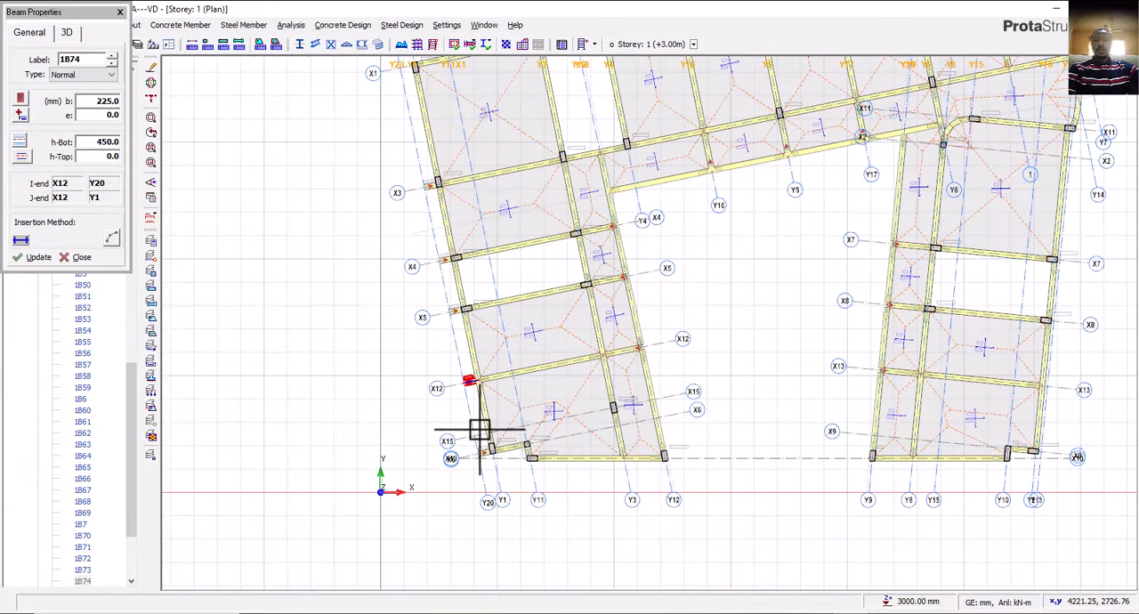
key("Escape")
From the properties of slab 1S21, insert a 150 mm beam-region slab between axes Y20 and Y1 from X5 to X12.
middle_click_drag(463, 409, 442, 402)
scroll(440, 380, "up", 3)
left_click(479, 318)
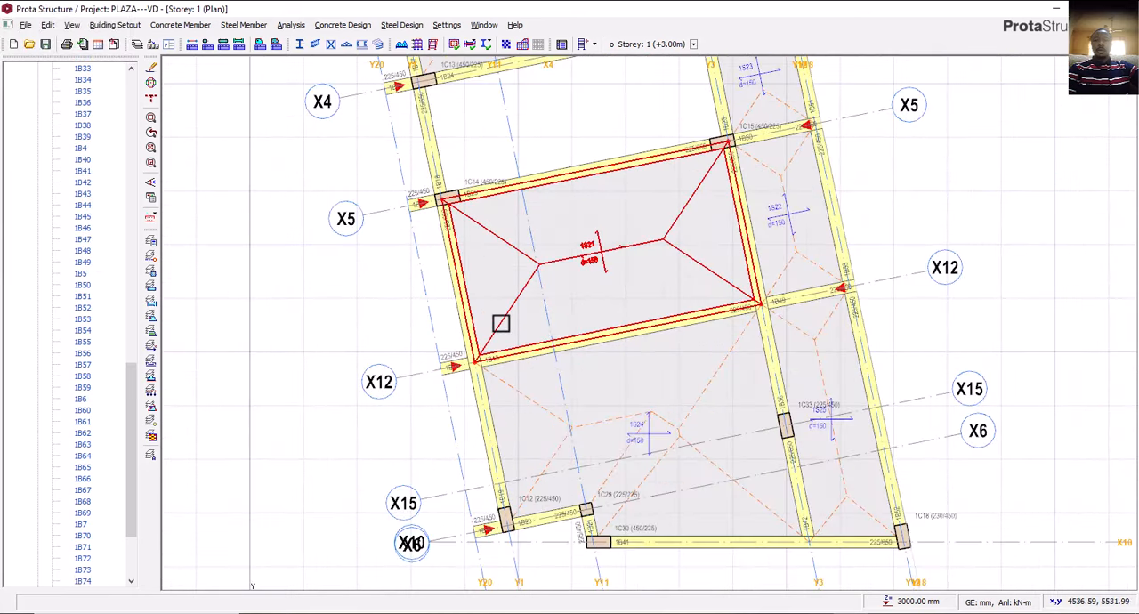
scroll(436, 359, "down", 2)
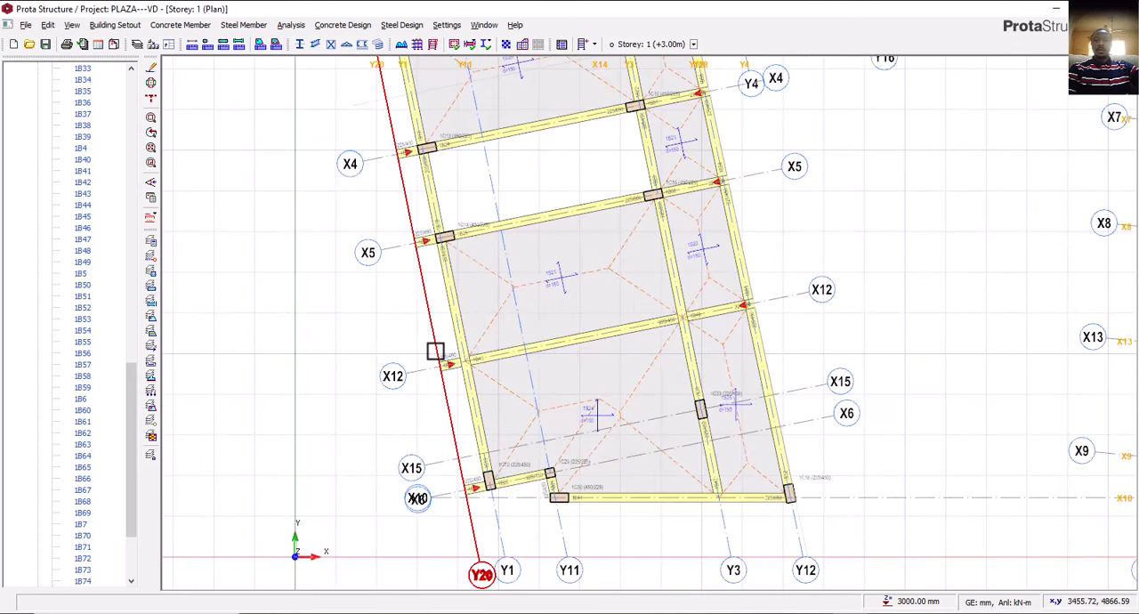
middle_click_drag(460, 334, 452, 315)
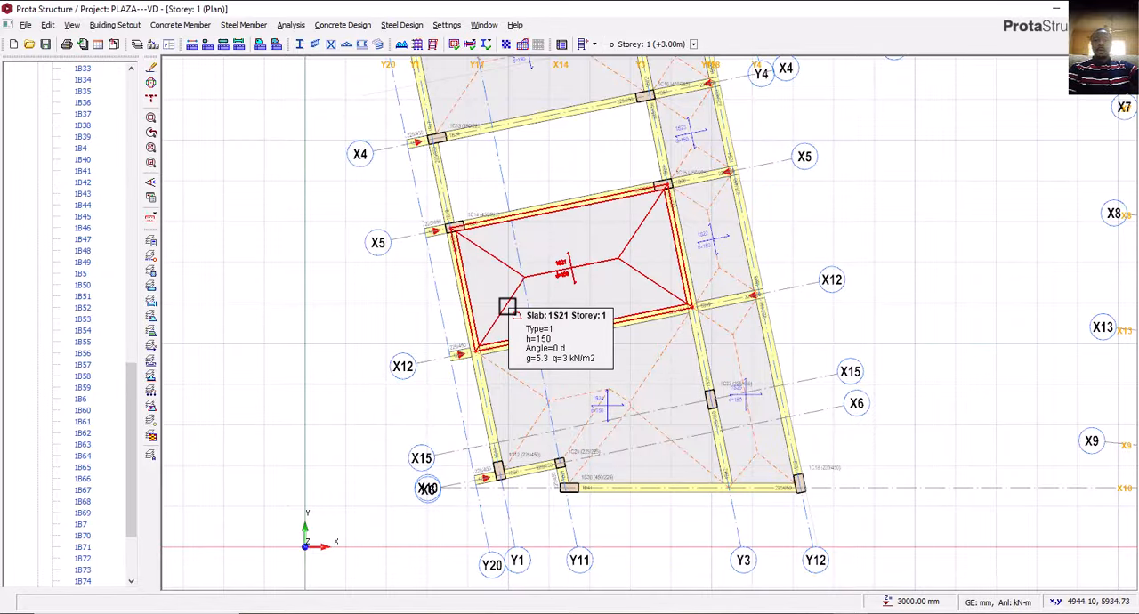
left_click(508, 306)
right_click(509, 306)
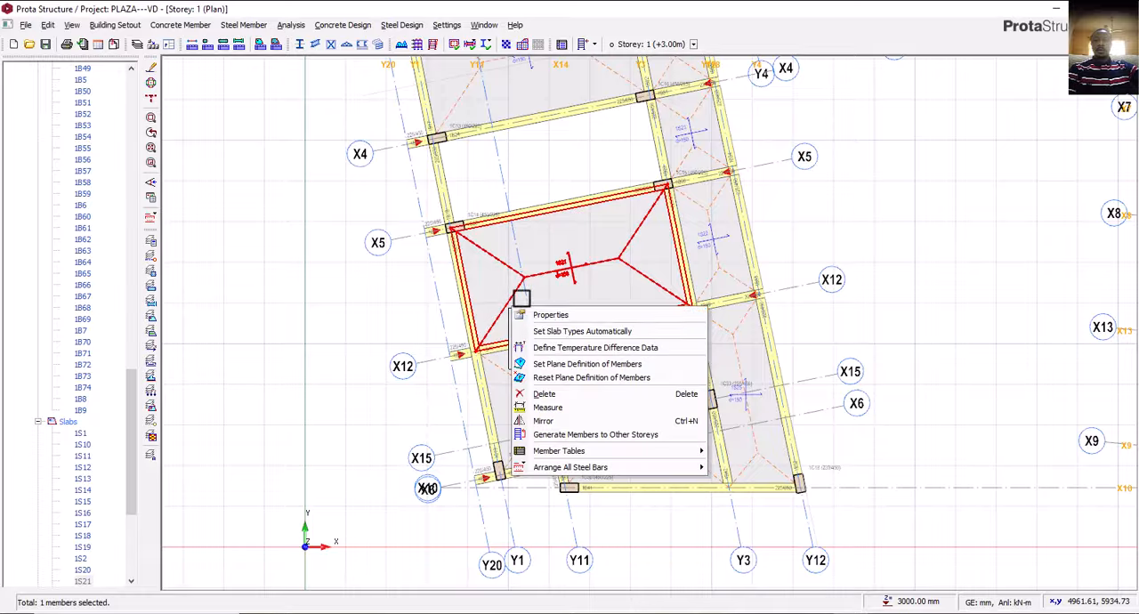
left_click(550, 316)
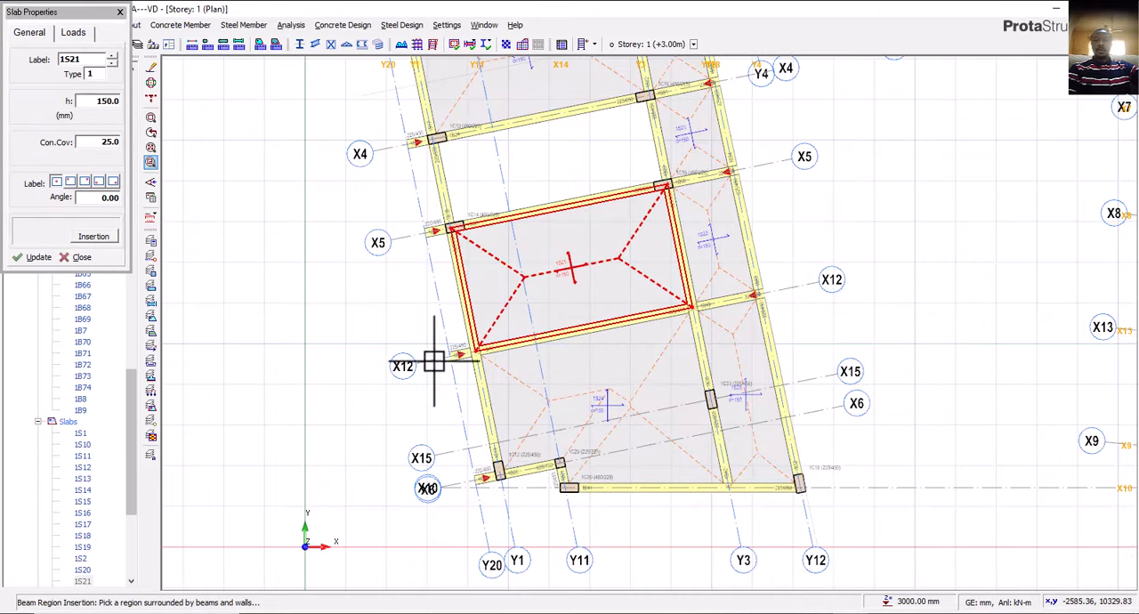
left_click(454, 307)
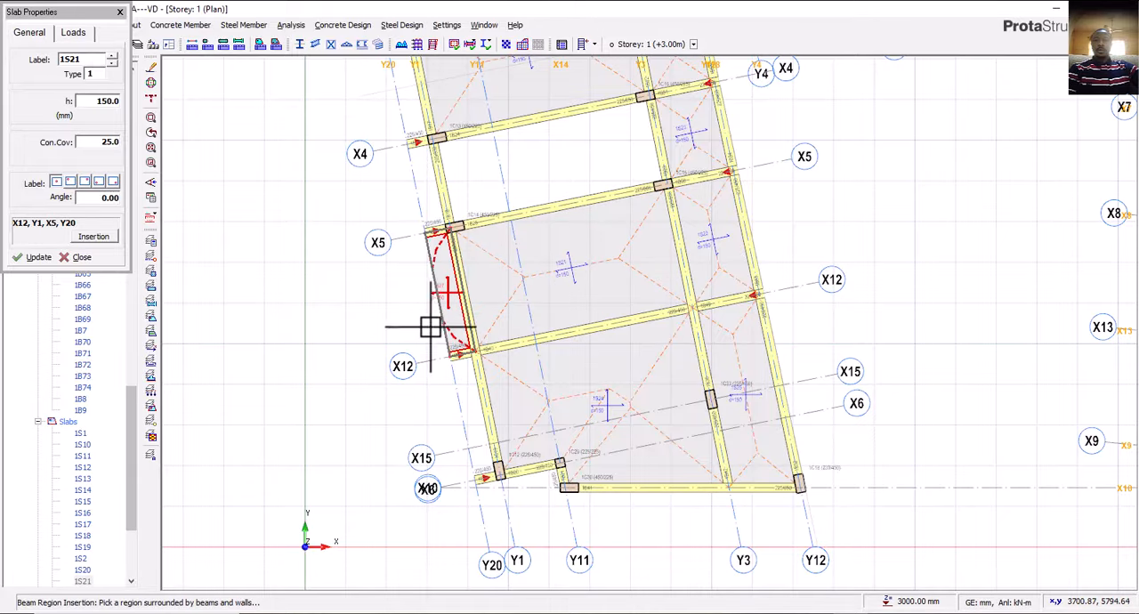
scroll(453, 322, "up", 3)
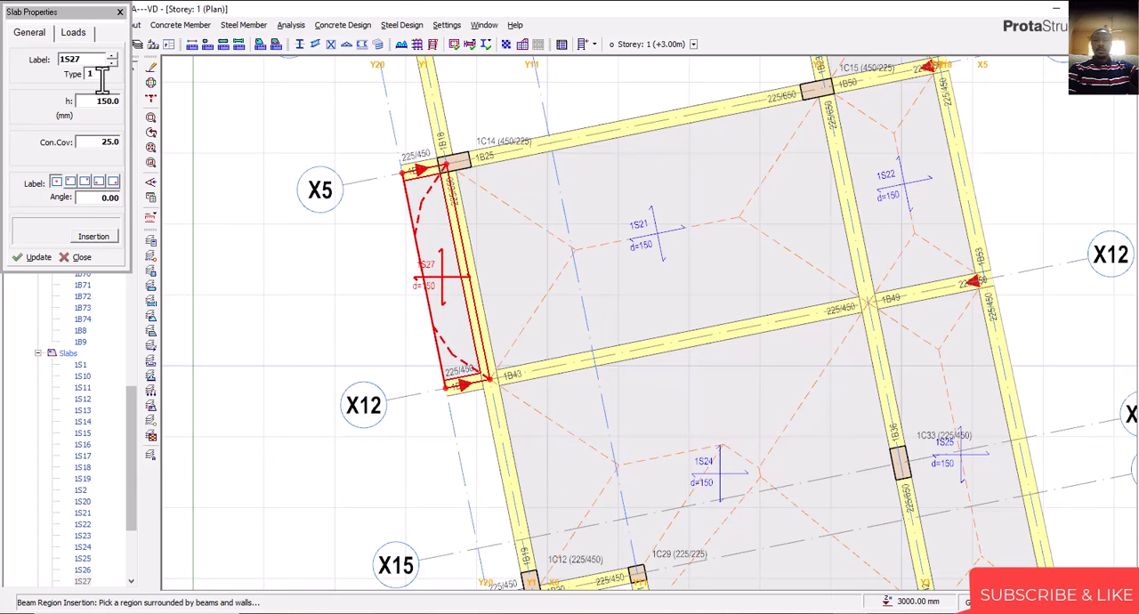
Insert a 150 mm slab between axes Y20 and Y1 from X4 to X5.
scroll(472, 328, "down", 2)
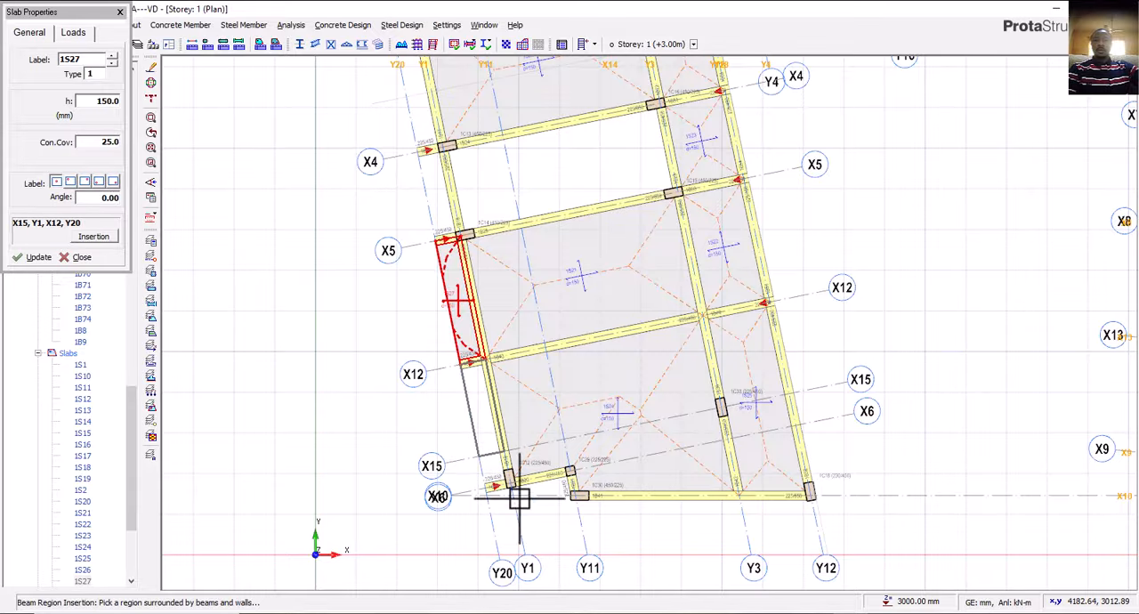
middle_click_drag(520, 499, 566, 572)
left_click(523, 331)
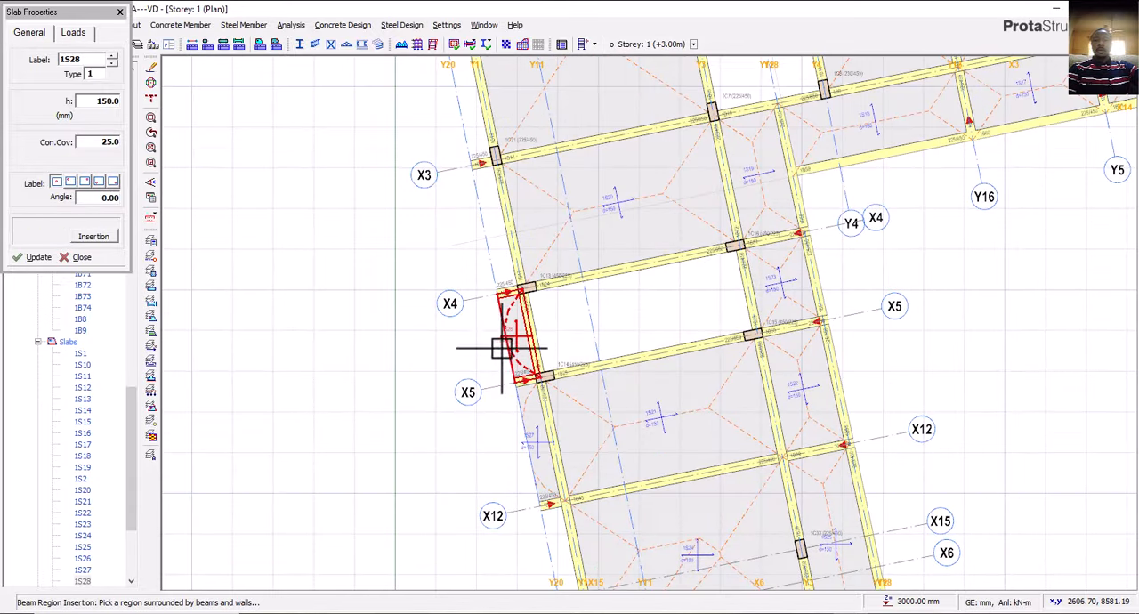
Insert a 150 mm slab by picked points between axes Y20 and Y1 from X3 to X4.
middle_click_drag(493, 230, 523, 391)
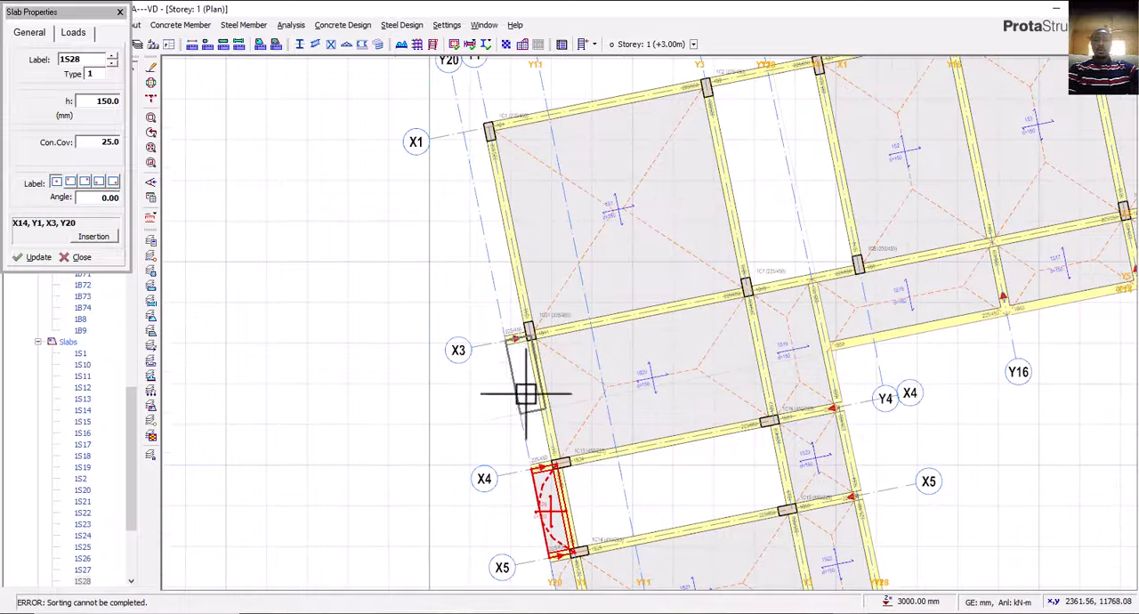
left_click(98, 238)
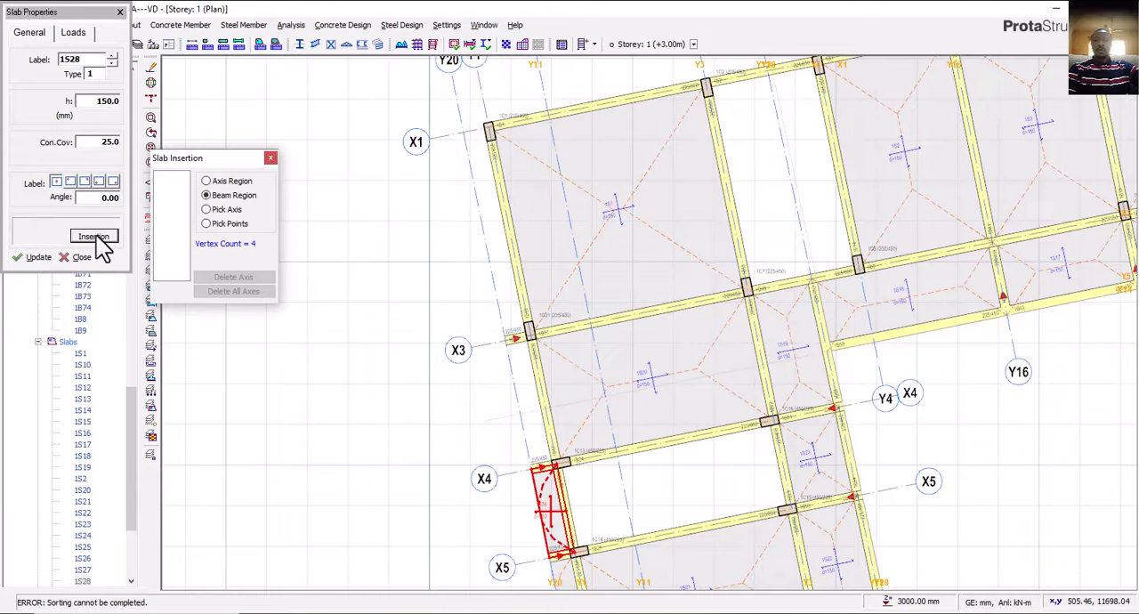
left_click(224, 223)
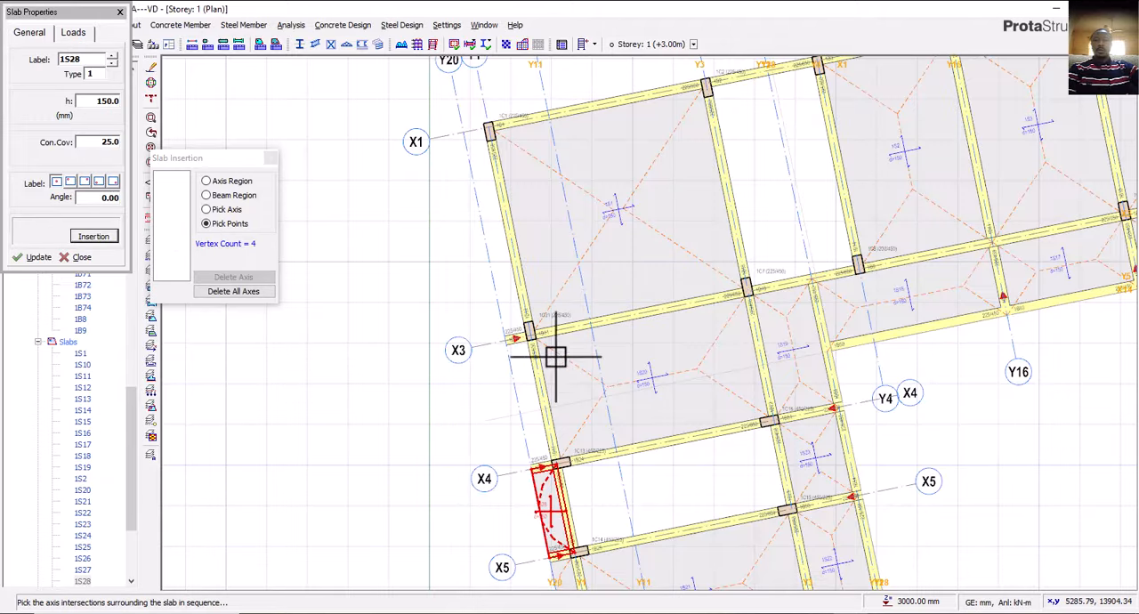
scroll(555, 357, "up", 4)
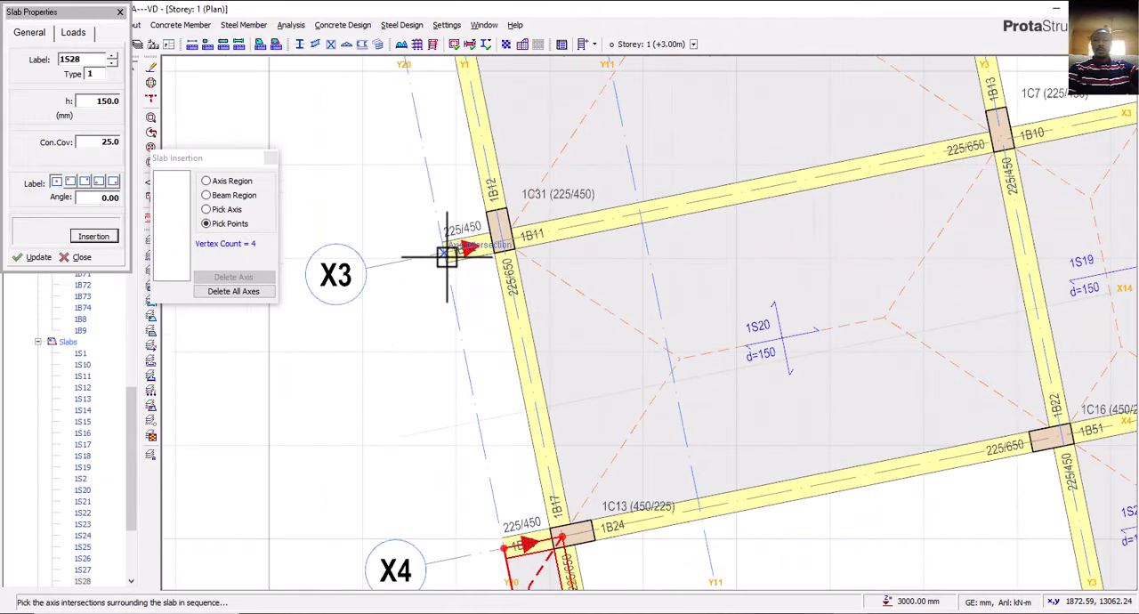
left_click(503, 243)
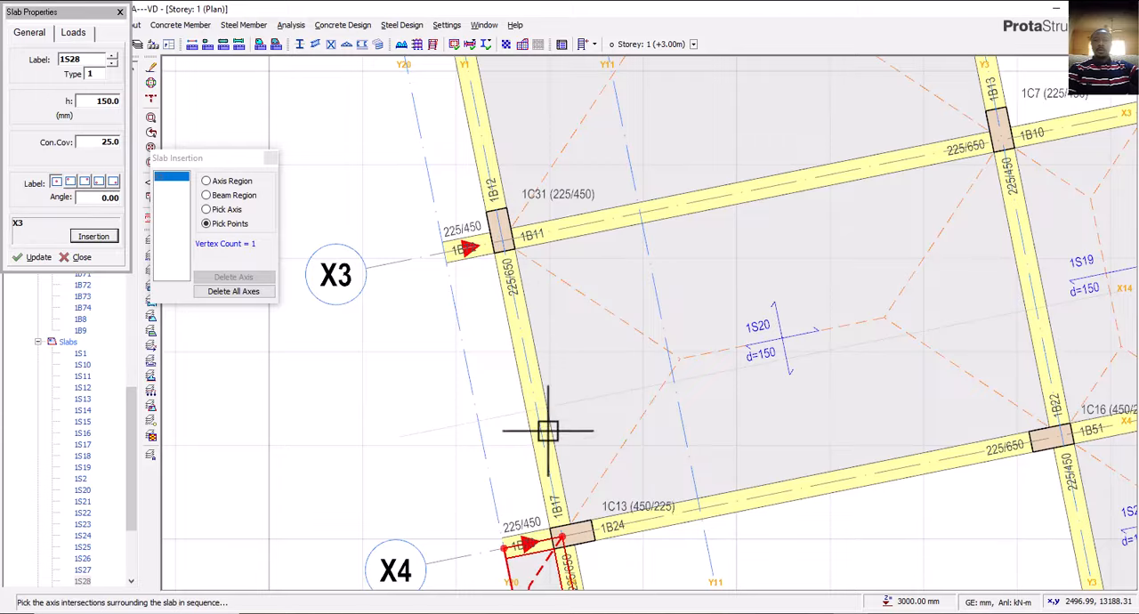
left_click(563, 534)
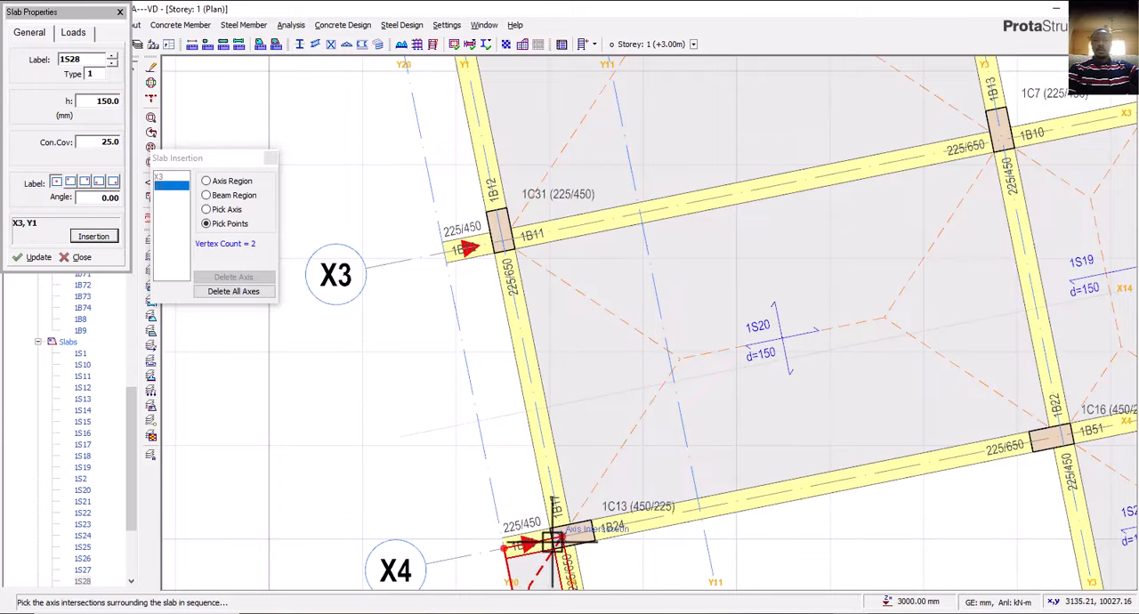
left_click(505, 546)
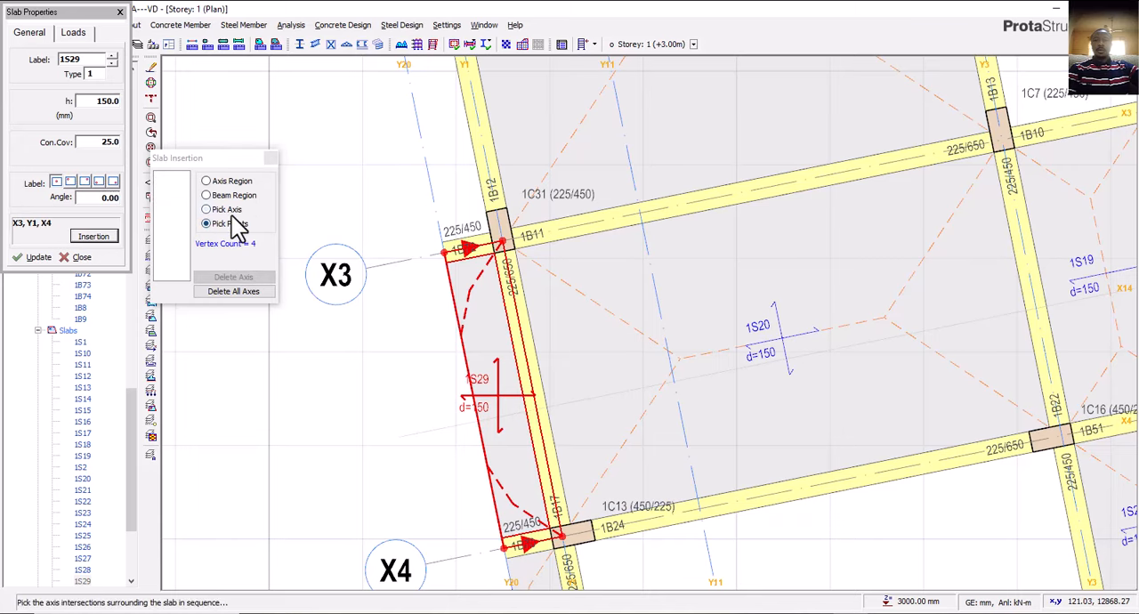
Insert a 150 mm slab by picked points between axes Y20 and Y1 from X12 to X6, and finish slab insertion.
scroll(386, 269, "down", 4)
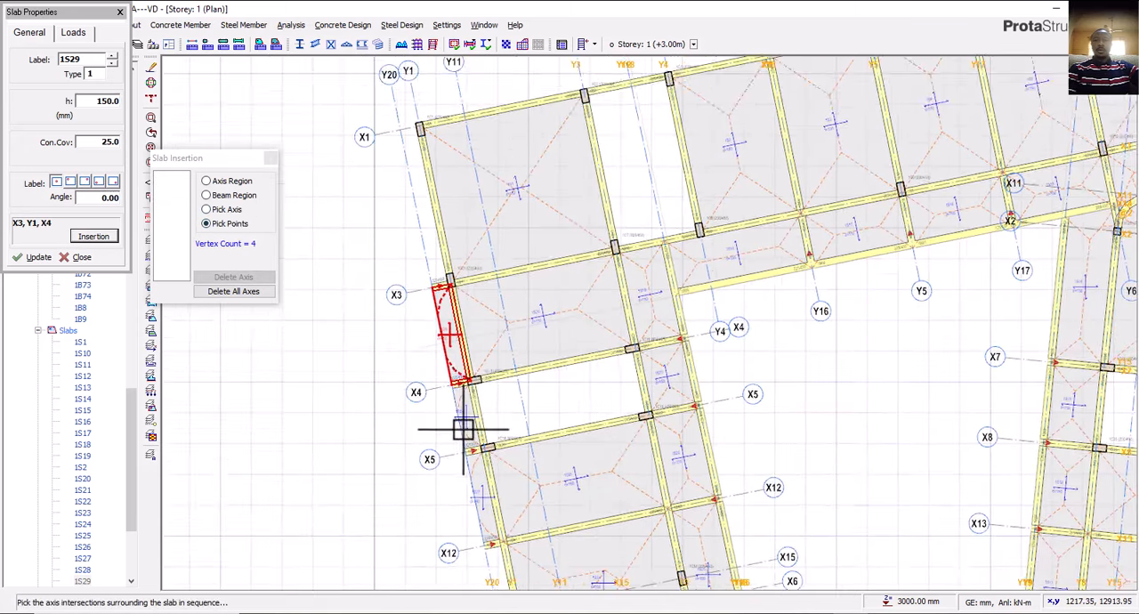
middle_click_drag(463, 427, 425, 226)
scroll(445, 388, "up", 1)
scroll(463, 418, "up", 2)
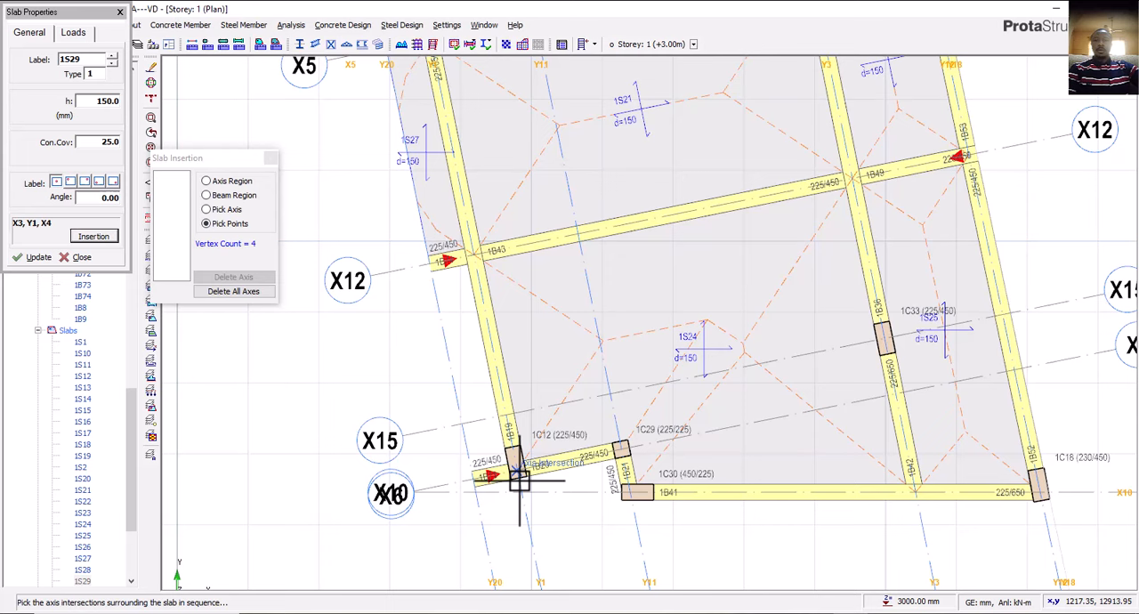
left_click(436, 265)
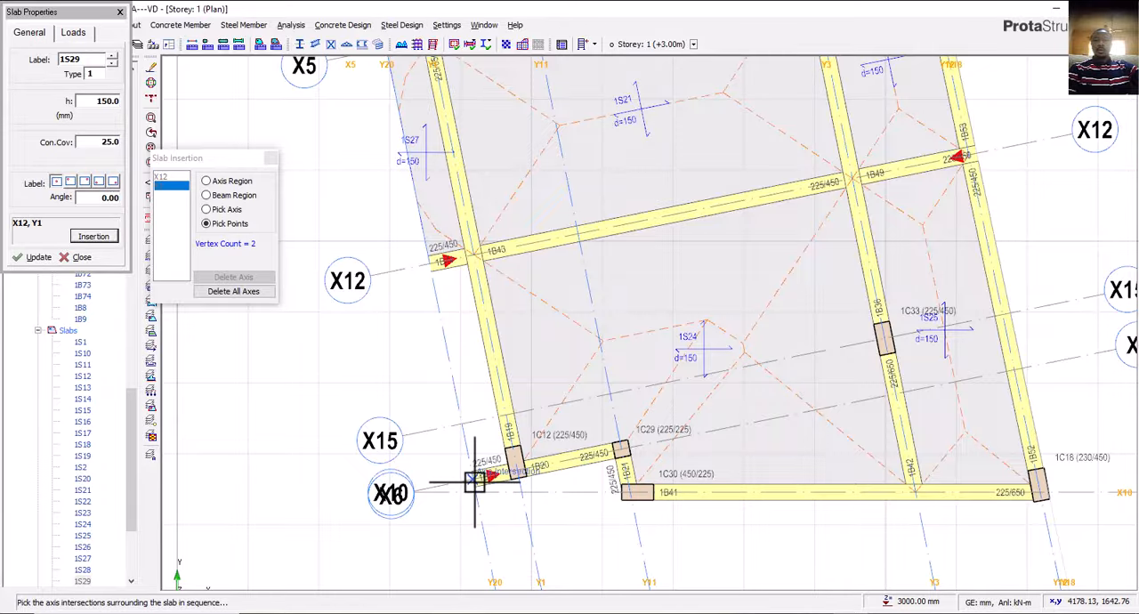
left_click(479, 478)
scroll(449, 413, "down", 5)
middle_click_drag(457, 432, 508, 436)
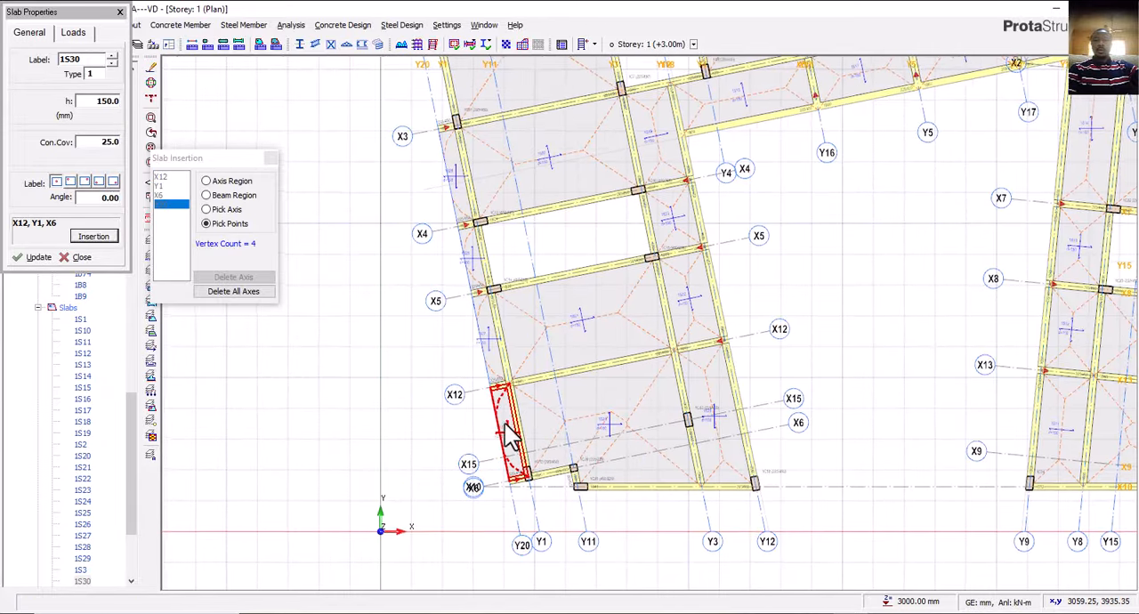
left_click(270, 159)
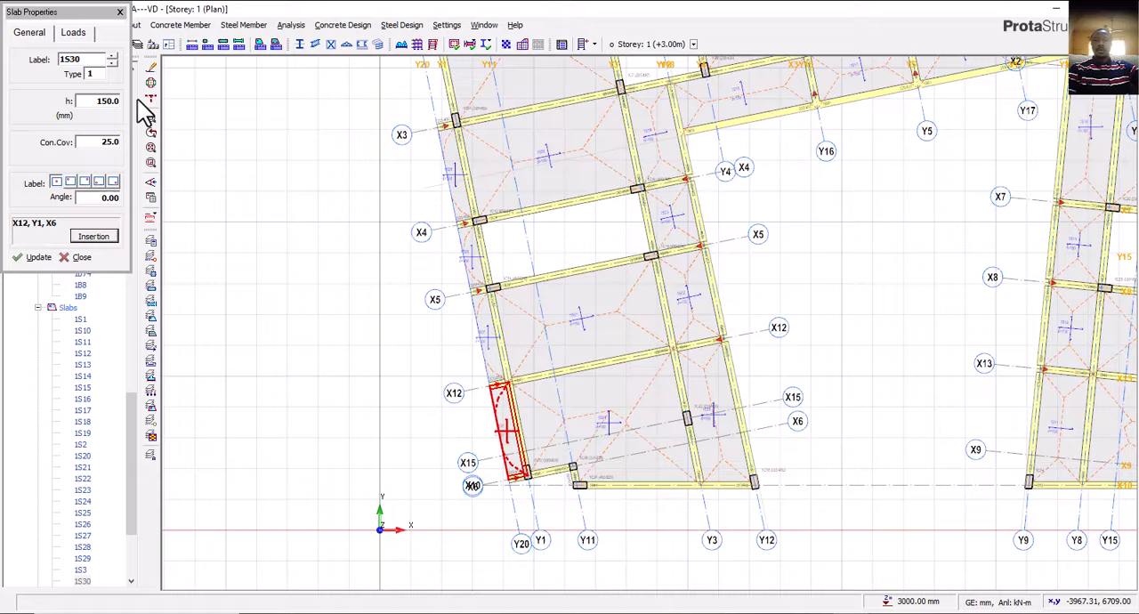
left_click(120, 12)
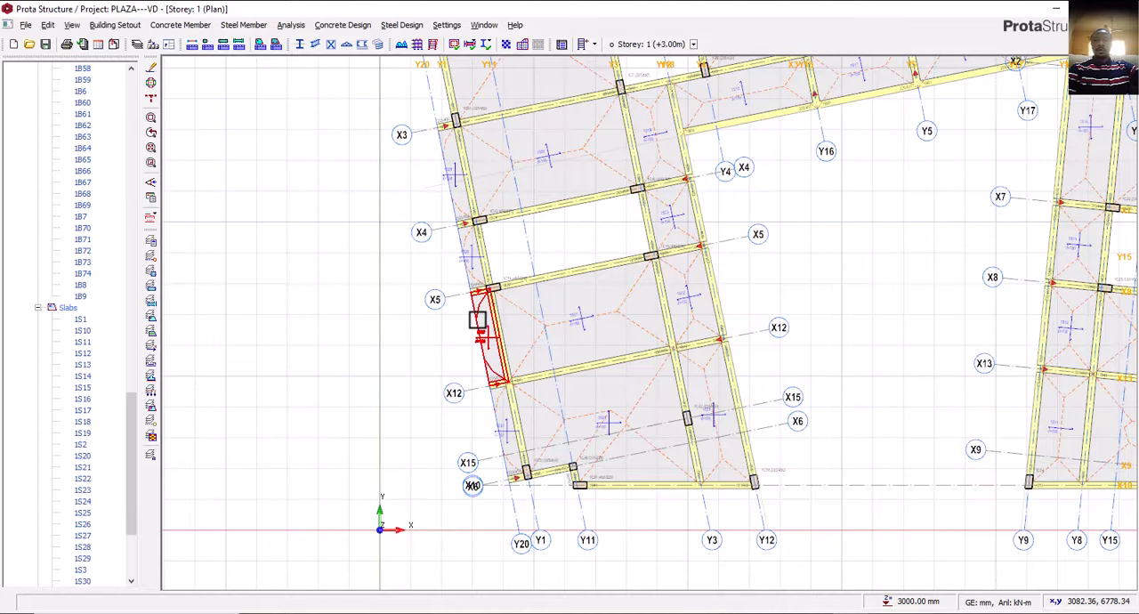
Examine the projecting slabs along axis Y20 and the layout of the west and north wings.
scroll(508, 349, "up", 1)
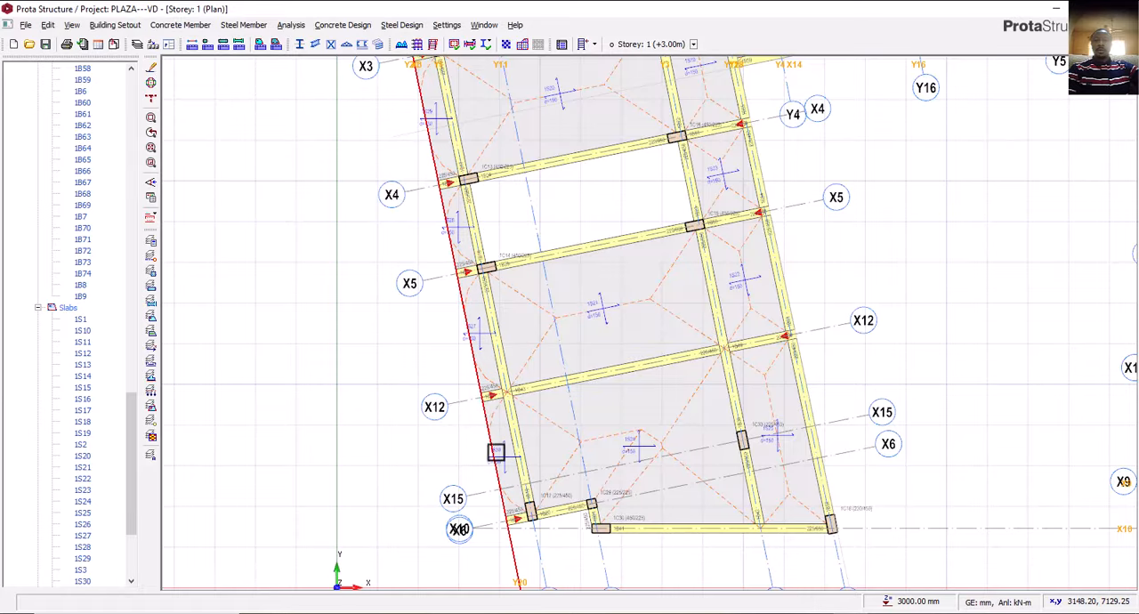
middle_click_drag(425, 120, 460, 270)
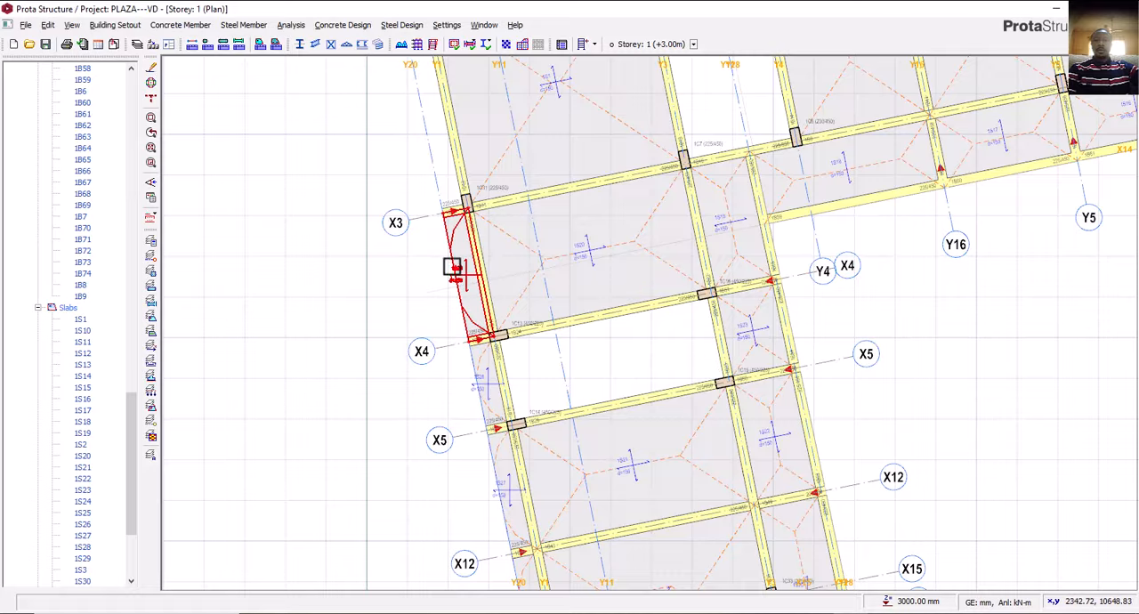
scroll(452, 267, "up", 1)
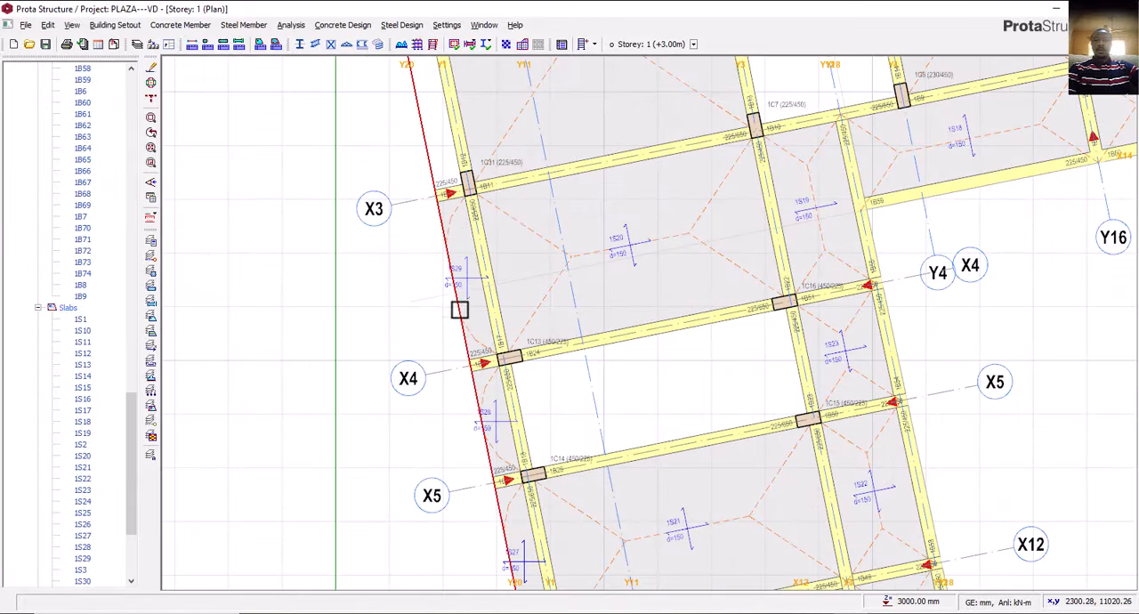
scroll(445, 308, "down", 1)
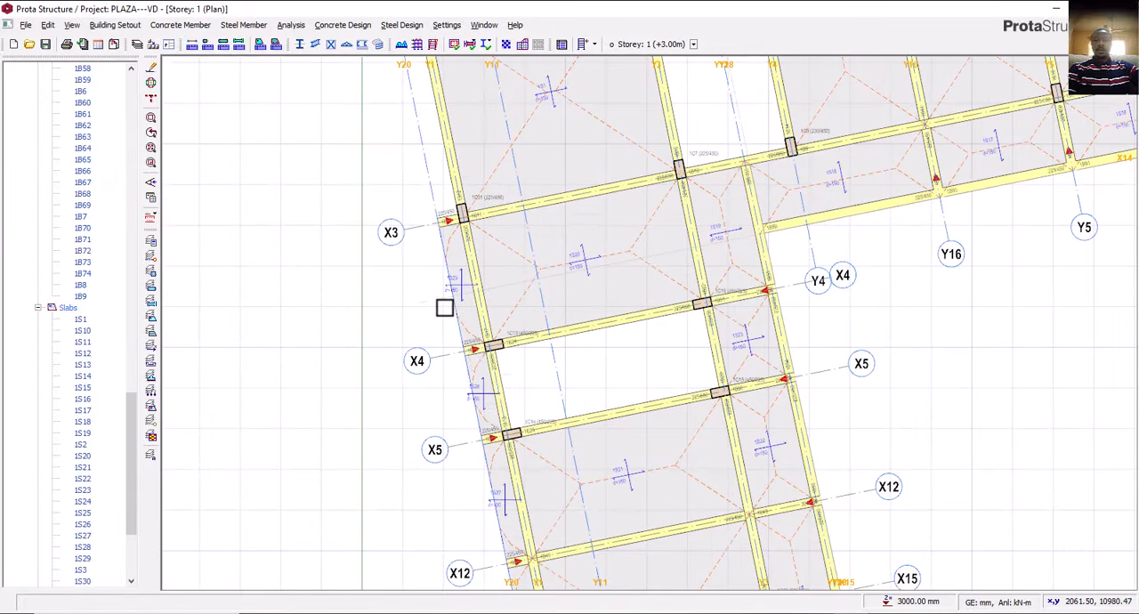
middle_click_drag(474, 359, 447, 268)
middle_click_drag(474, 381, 465, 357)
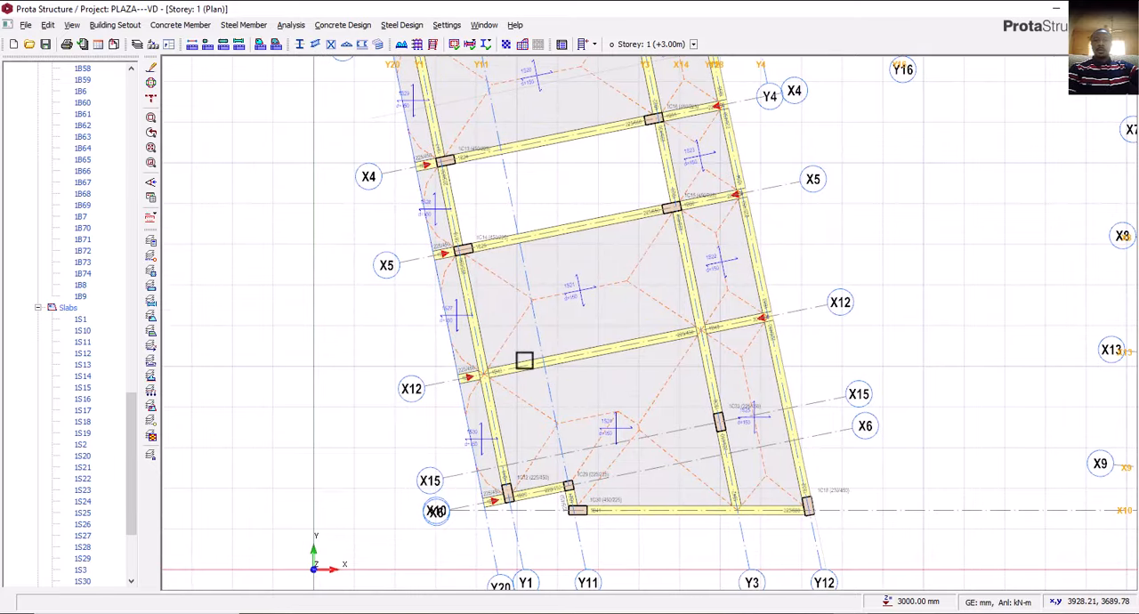
scroll(545, 418, "down", 3)
middle_click_drag(626, 382, 523, 447)
middle_click_drag(554, 119, 535, 275)
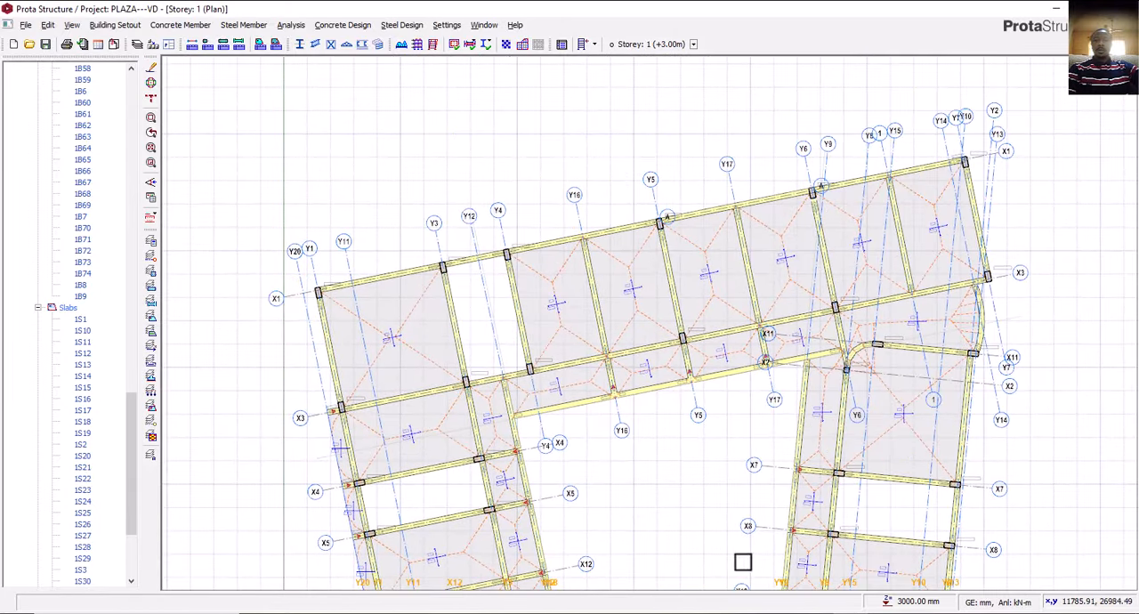
Switch to AutoCAD and examine the stair hall's projecting wall on the first floor plan.
key("alt+Tab")
mouse_move(414, 373)
middle_mouse_down()
mouse_move(476, 468)
mouse_move(512, 567)
middle_mouse_up()
scroll(505, 388, "down", 1)
scroll(326, 375, "down", 3)
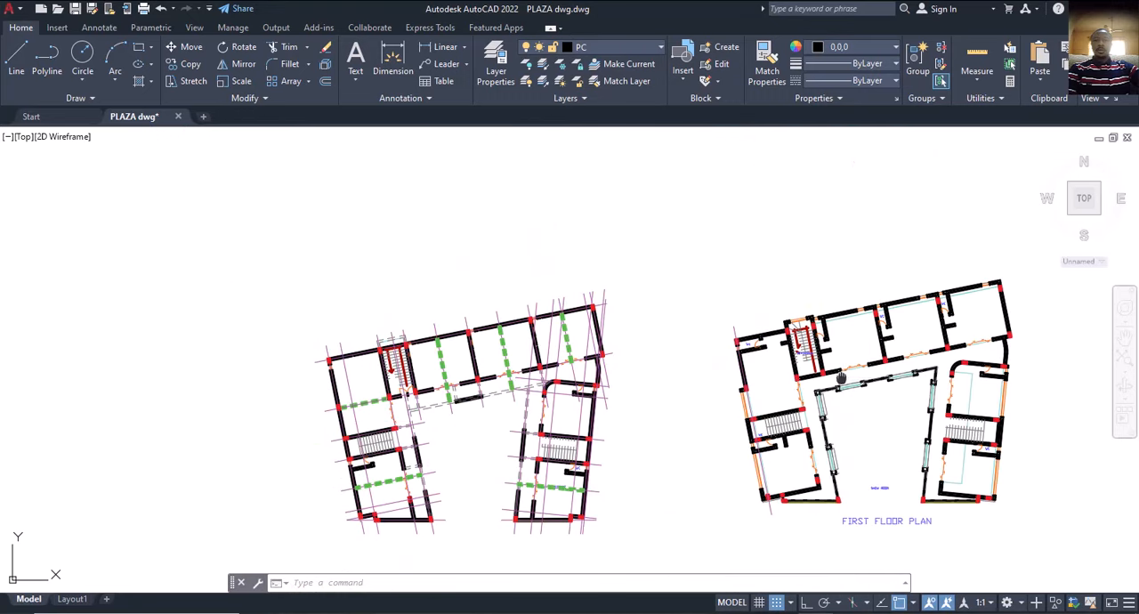
middle_click_drag(840, 378, 587, 404)
scroll(547, 365, "up", 5)
middle_click_drag(530, 367, 513, 375)
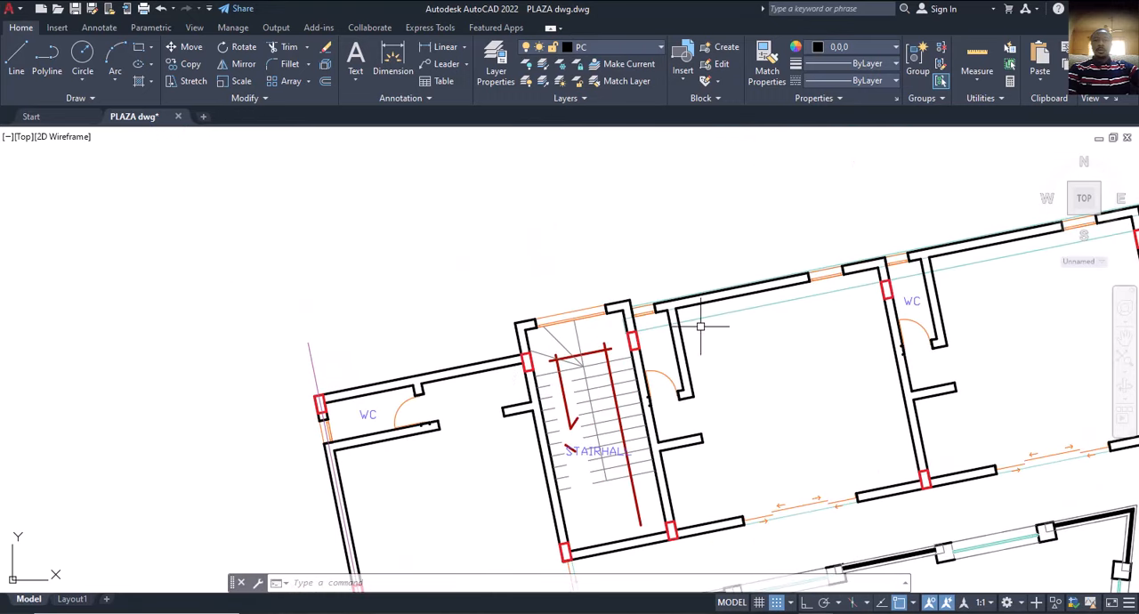
scroll(544, 361, "down", 5)
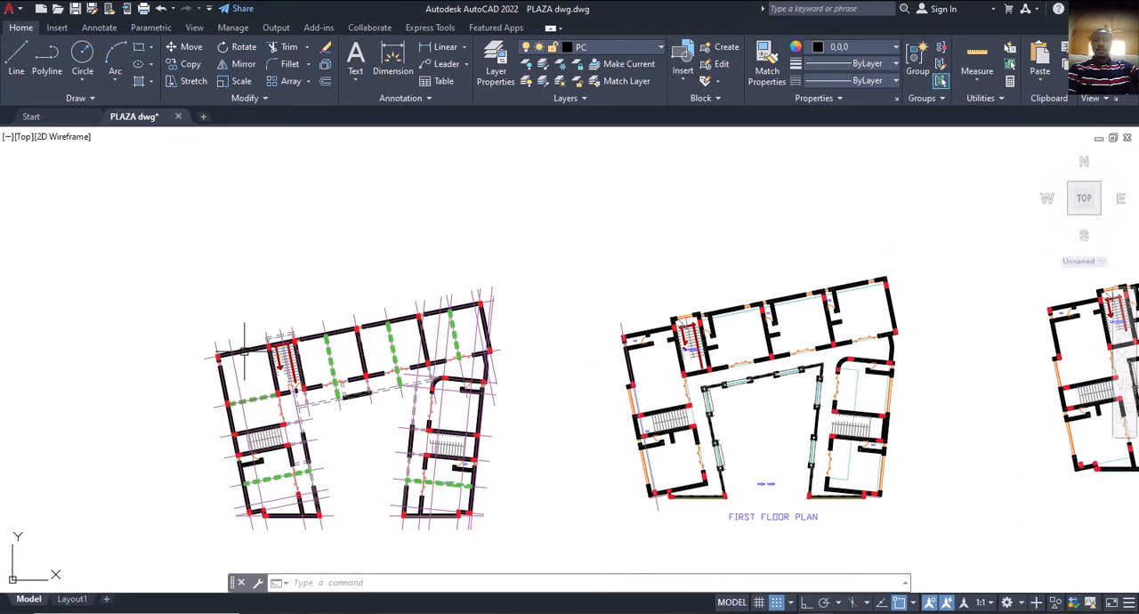
Copy the north wall's grid line from the gridded plan onto the first floor plan, using the stair hall column corner as reference.
scroll(243, 356, "up", 5)
left_click(237, 355)
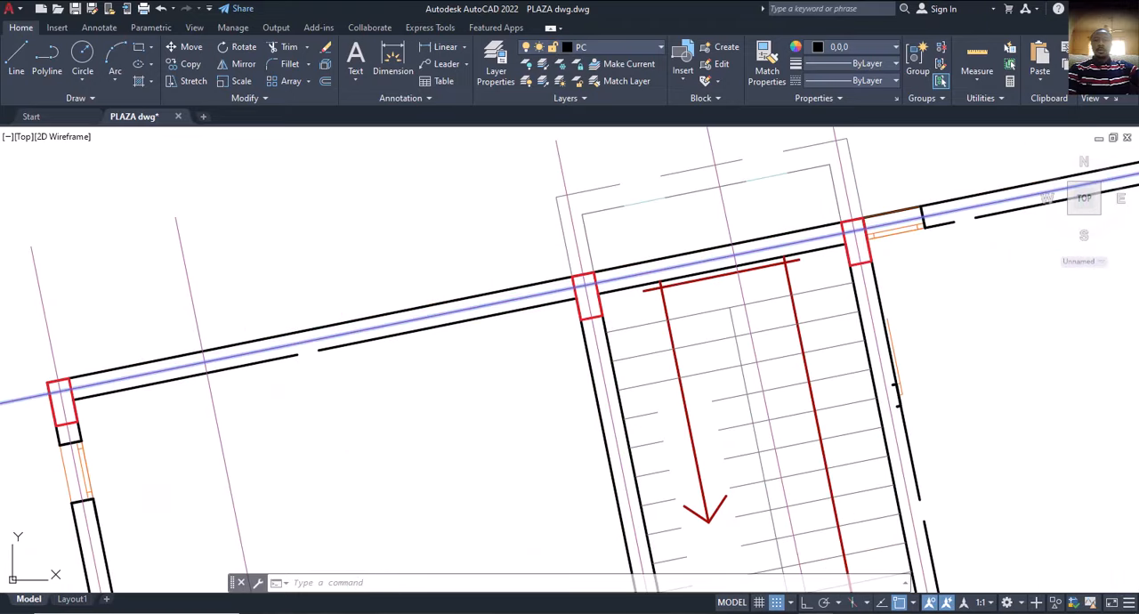
key("Return")
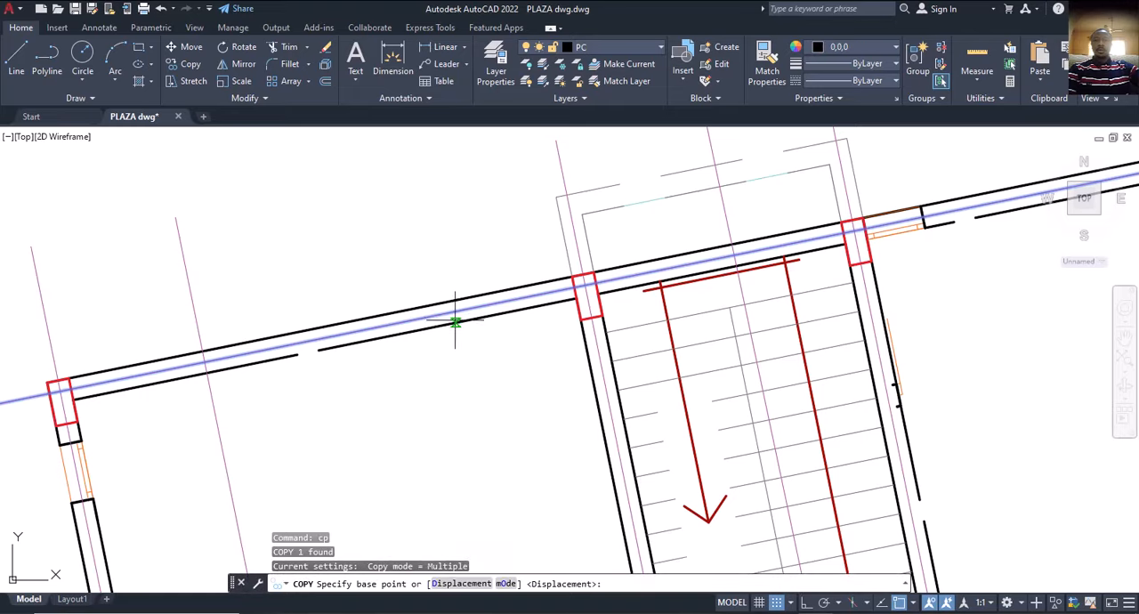
scroll(509, 356, "down", 4)
scroll(585, 325, "up", 2)
scroll(472, 351, "up", 5)
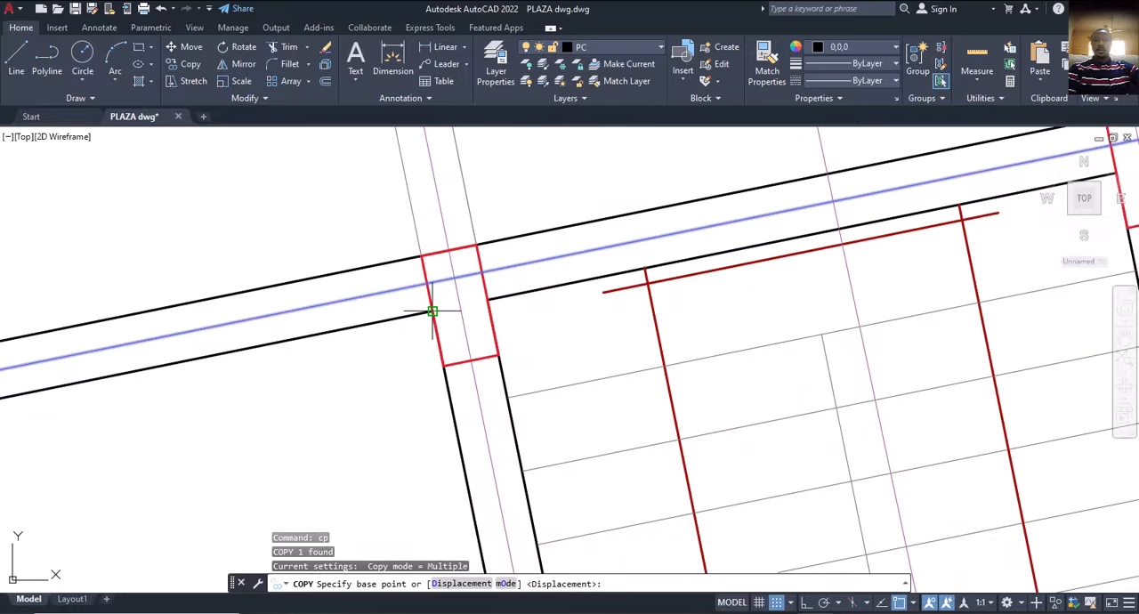
left_click(432, 311)
scroll(432, 312, "down", 6)
scroll(785, 318, "up", 5)
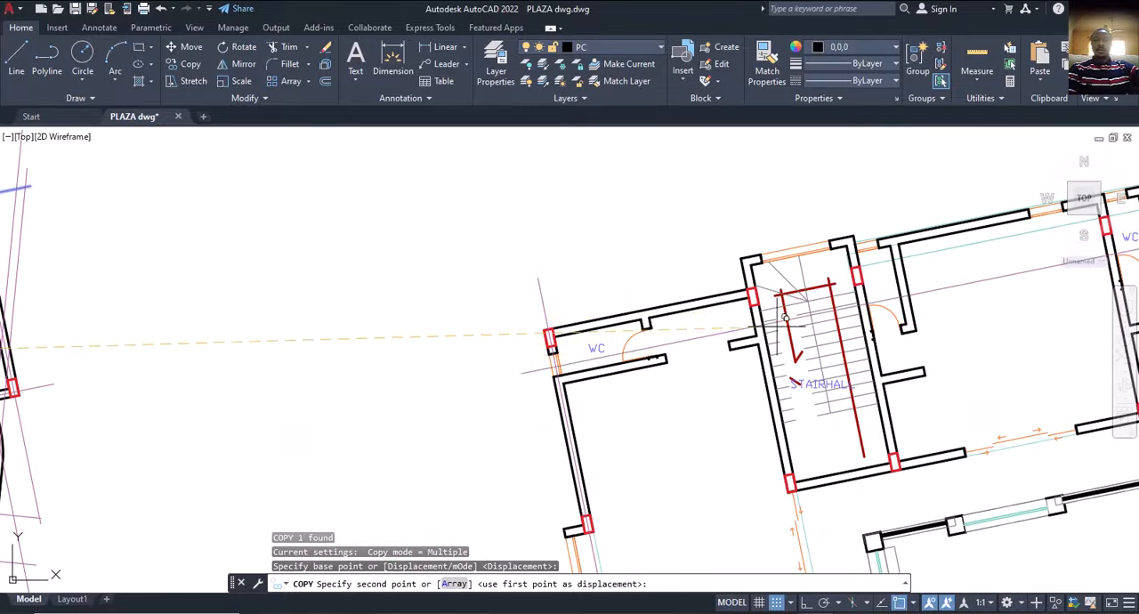
scroll(757, 298, "up", 4)
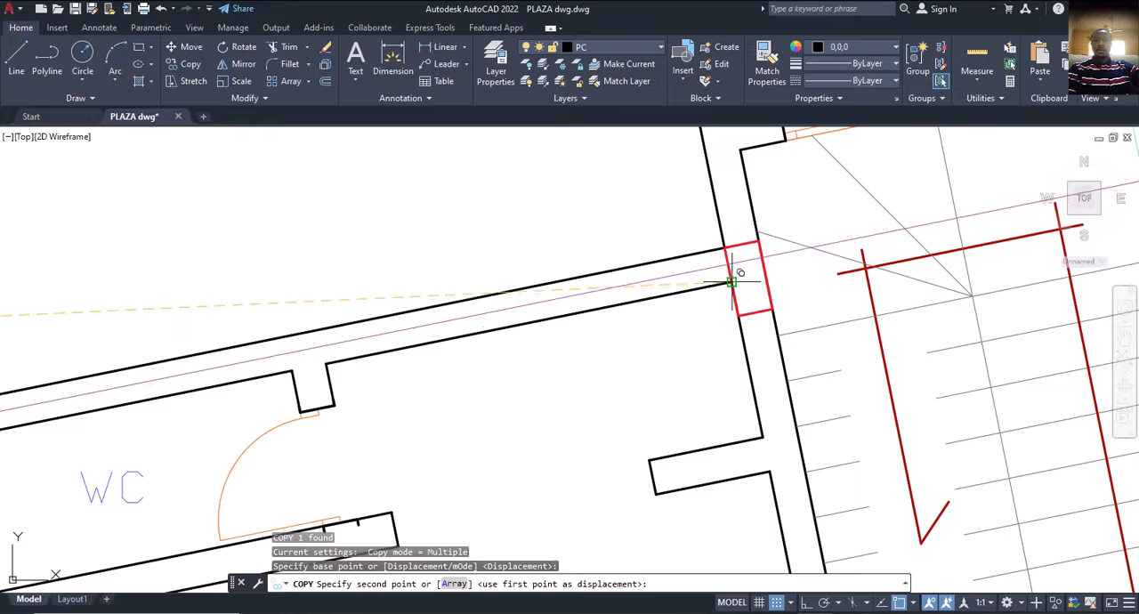
left_click(738, 265)
scroll(685, 334, "down", 5)
key("Escape")
Measure from the copied grid line to the outer face of the stair hall's projecting wall.
scroll(602, 341, "up", 4)
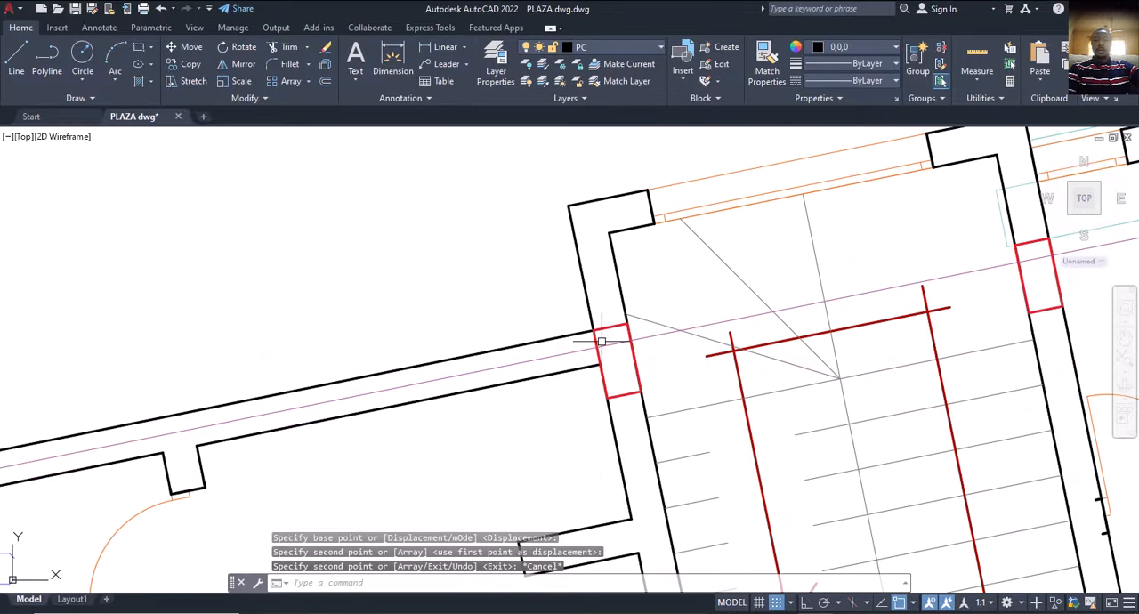
left_click(393, 64)
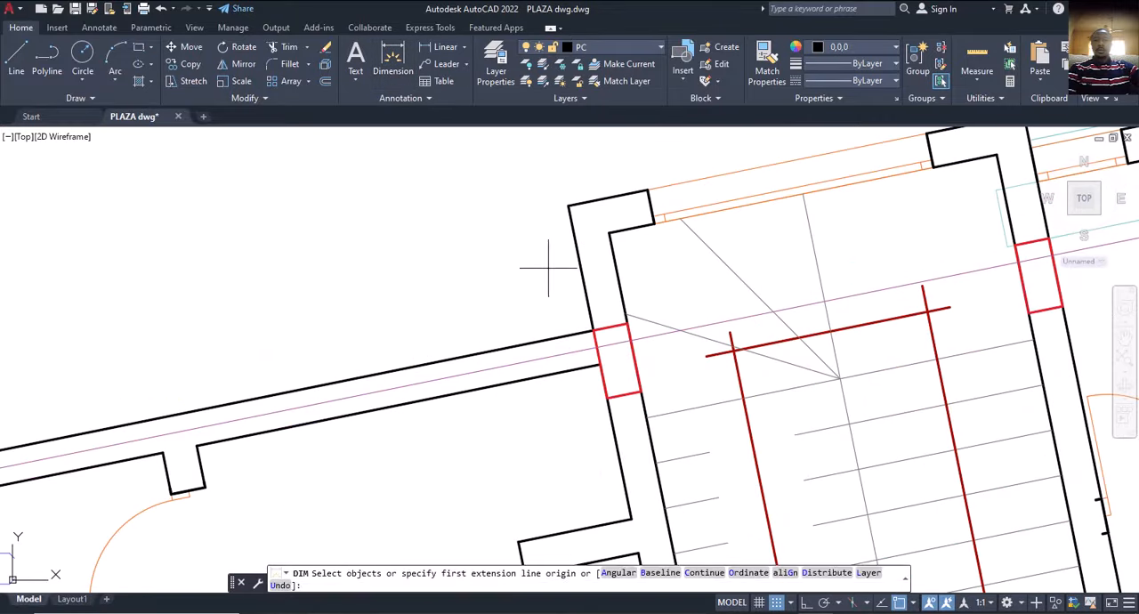
left_click(626, 339)
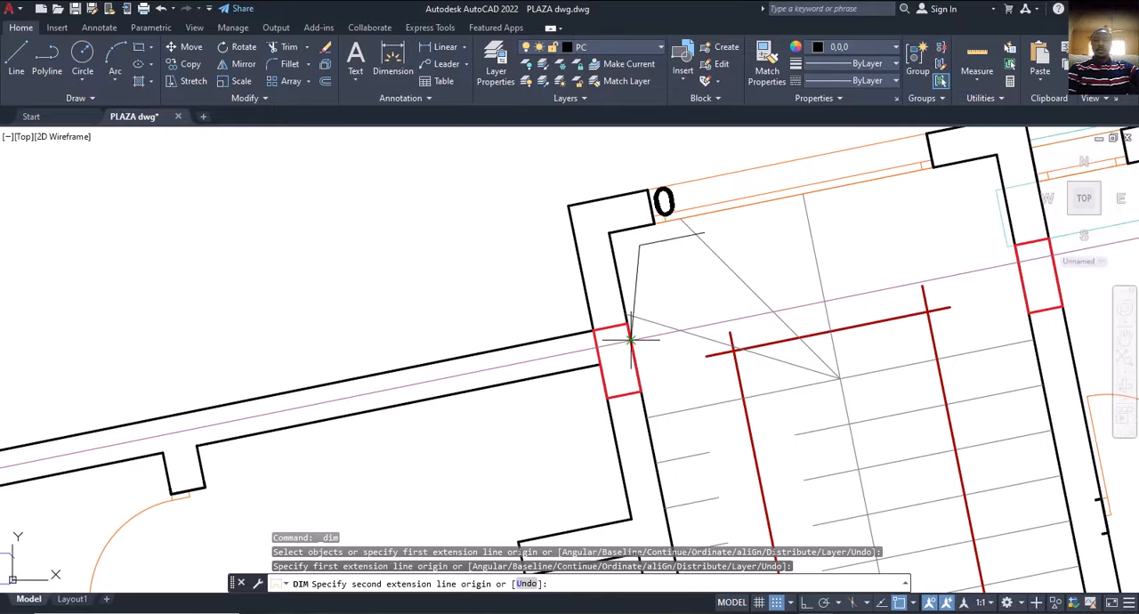
left_click(602, 199)
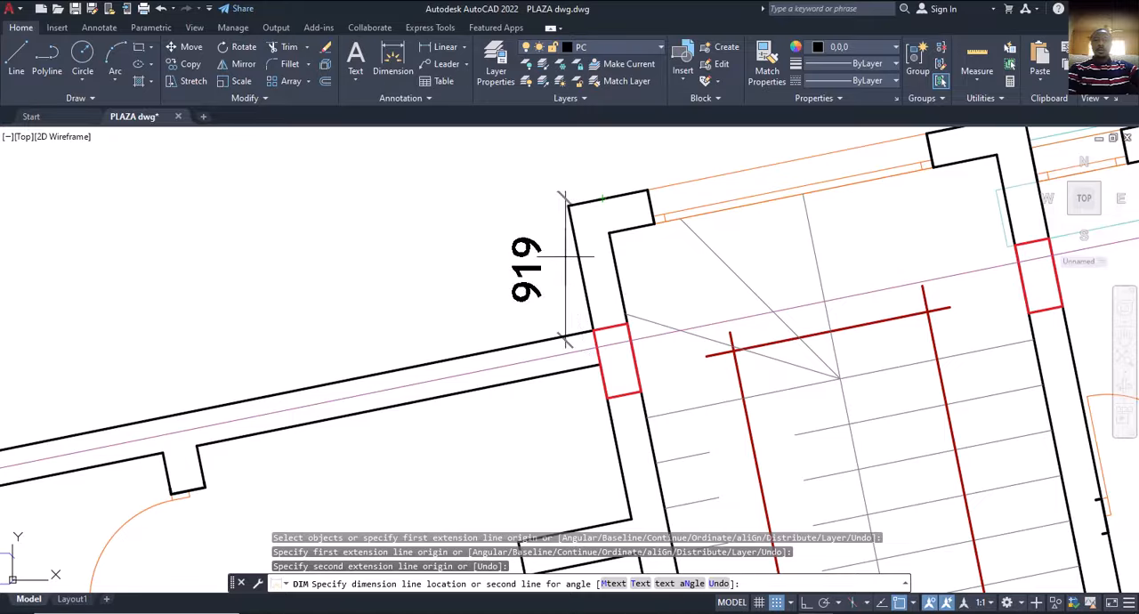
key("Escape")
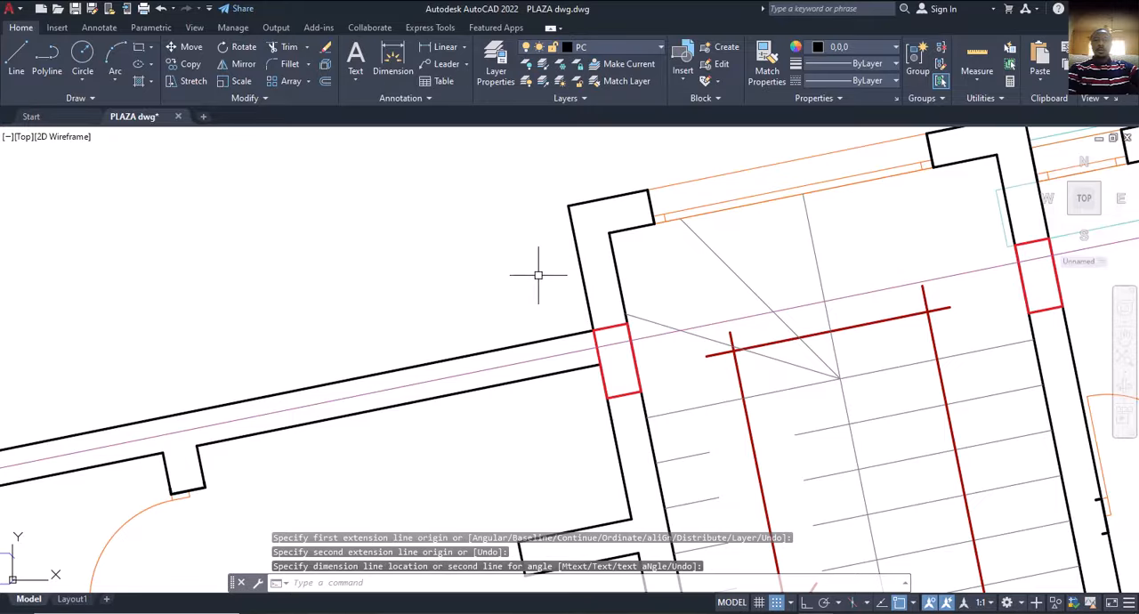
Switch to ProtaStructure and offset axis X1 outward beyond the north wall to create a parallel axis for the stair hall projection.
scroll(537, 278, "down", 10)
middle_click_drag(707, 461, 668, 400)
key("alt+Tab")
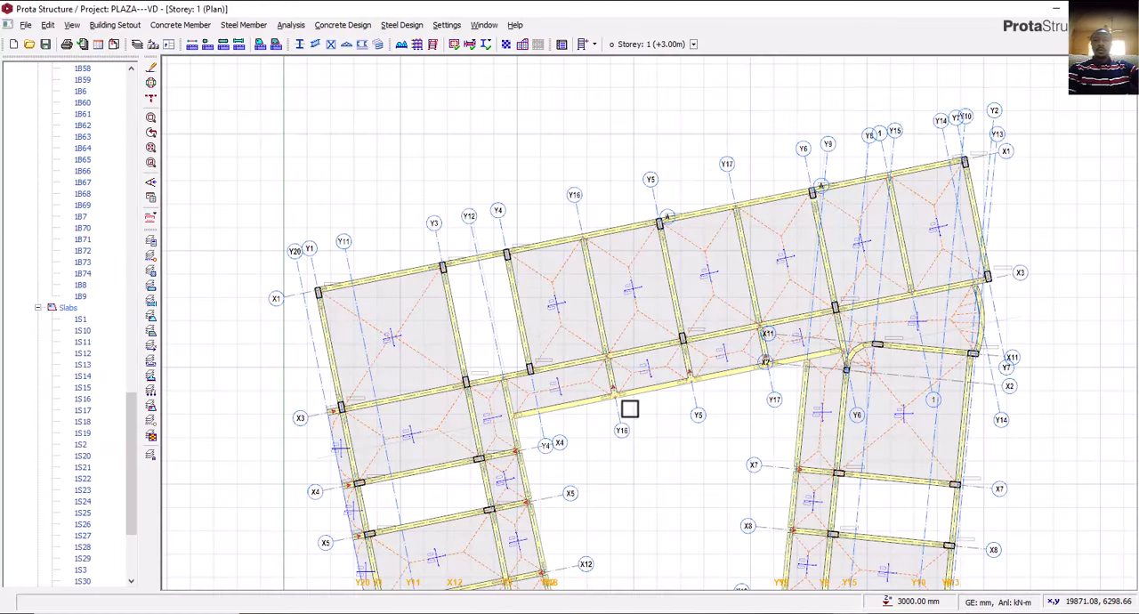
middle_click_drag(441, 291, 491, 325)
scroll(359, 334, "up", 2)
scroll(358, 334, "up", 1)
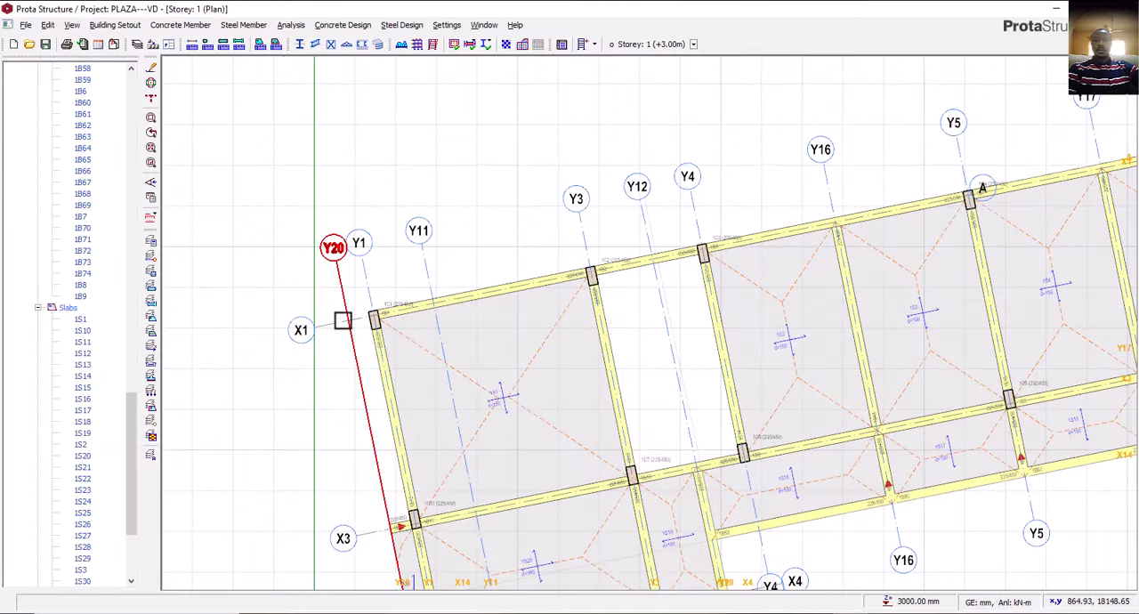
right_click(341, 324)
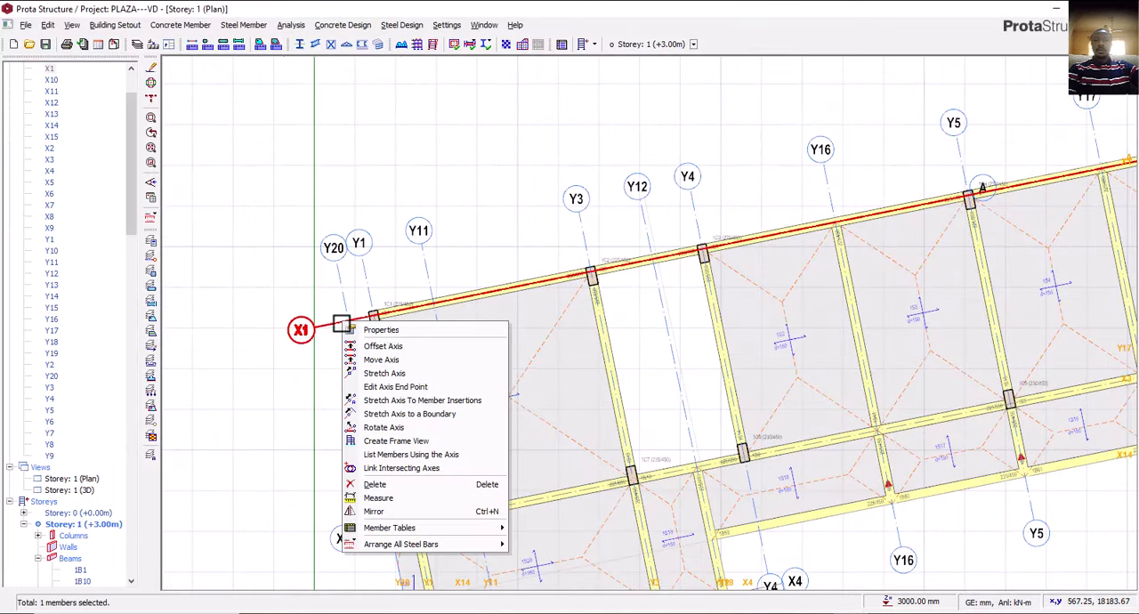
left_click(405, 347)
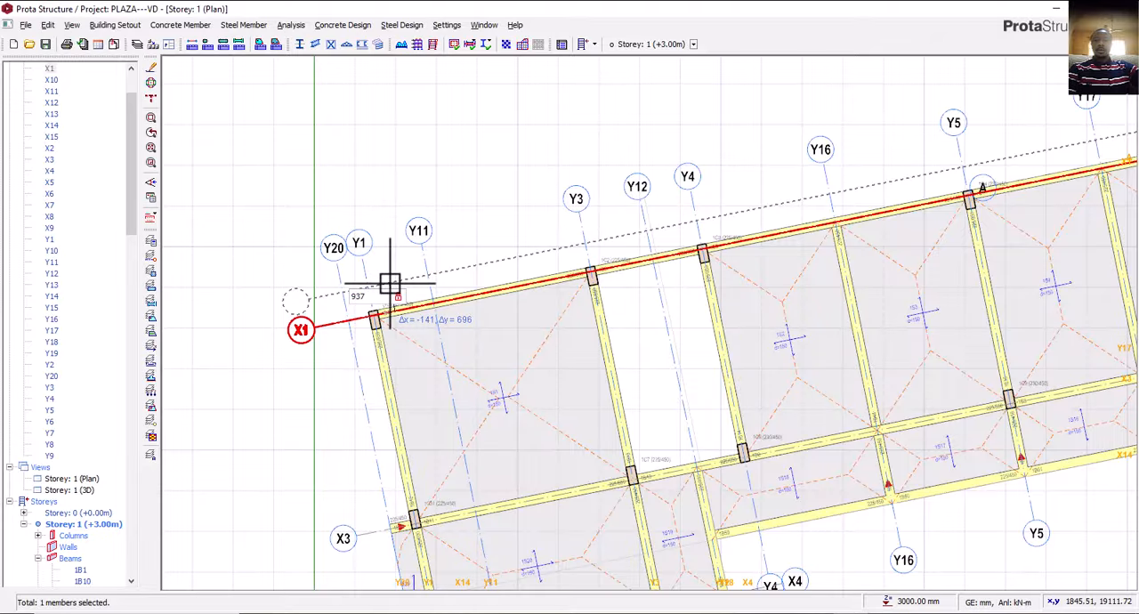
left_click(390, 283)
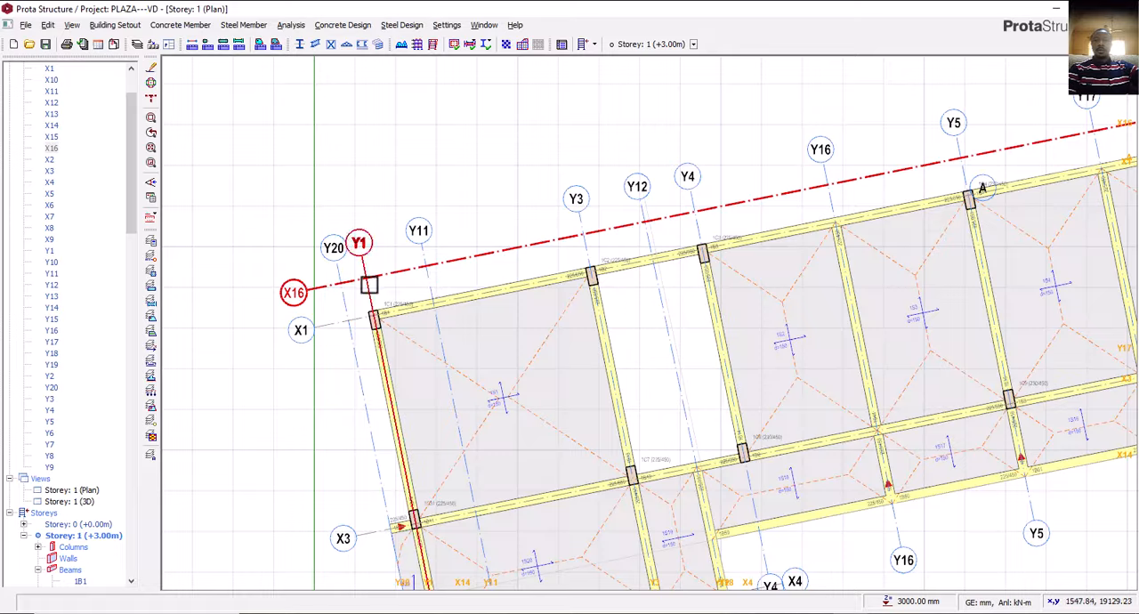
Set the new axis X16 as a hidden axis in its properties.
right_click(379, 276)
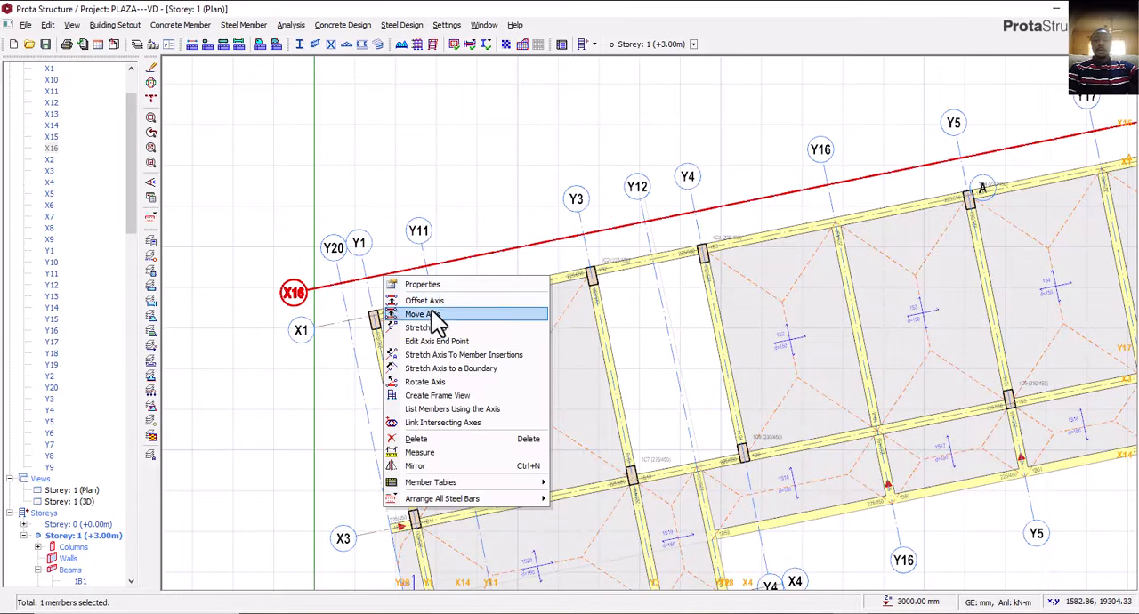
left_click(430, 286)
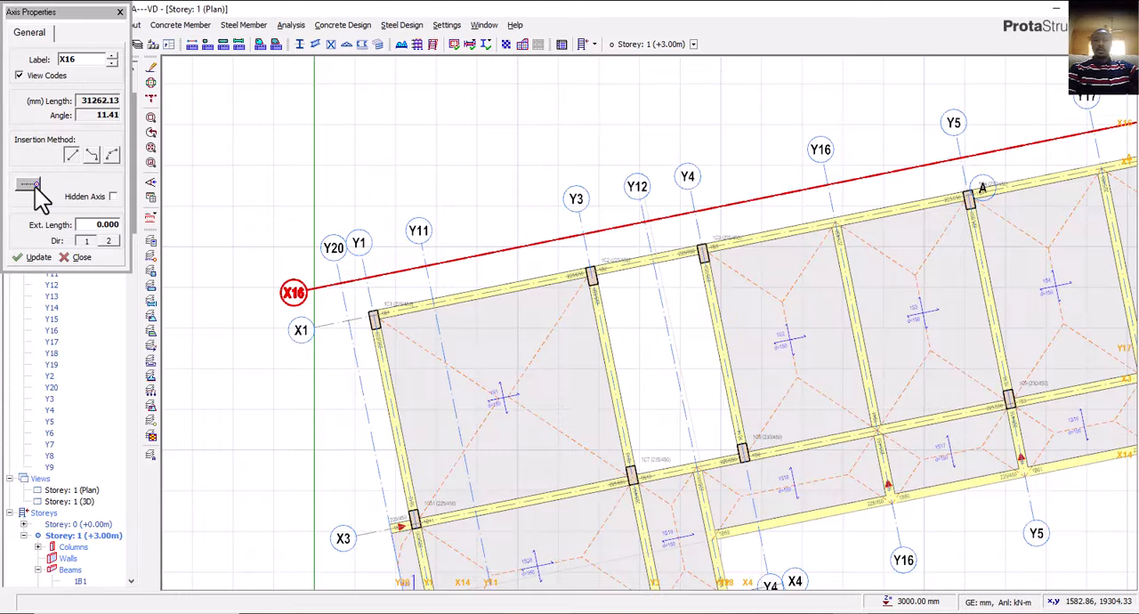
left_click(112, 197)
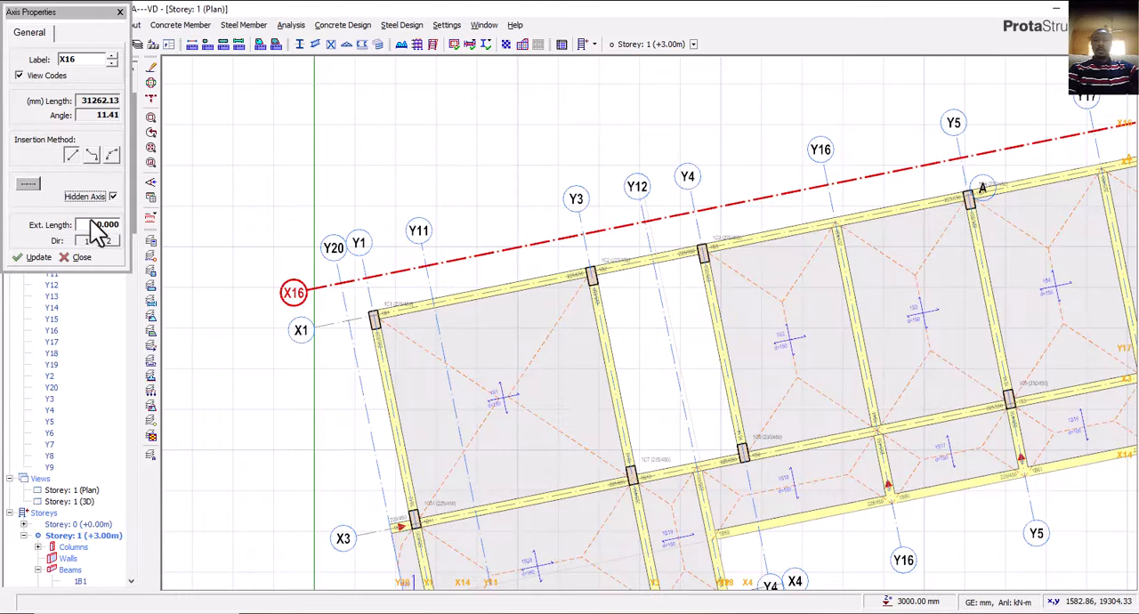
left_click(48, 255)
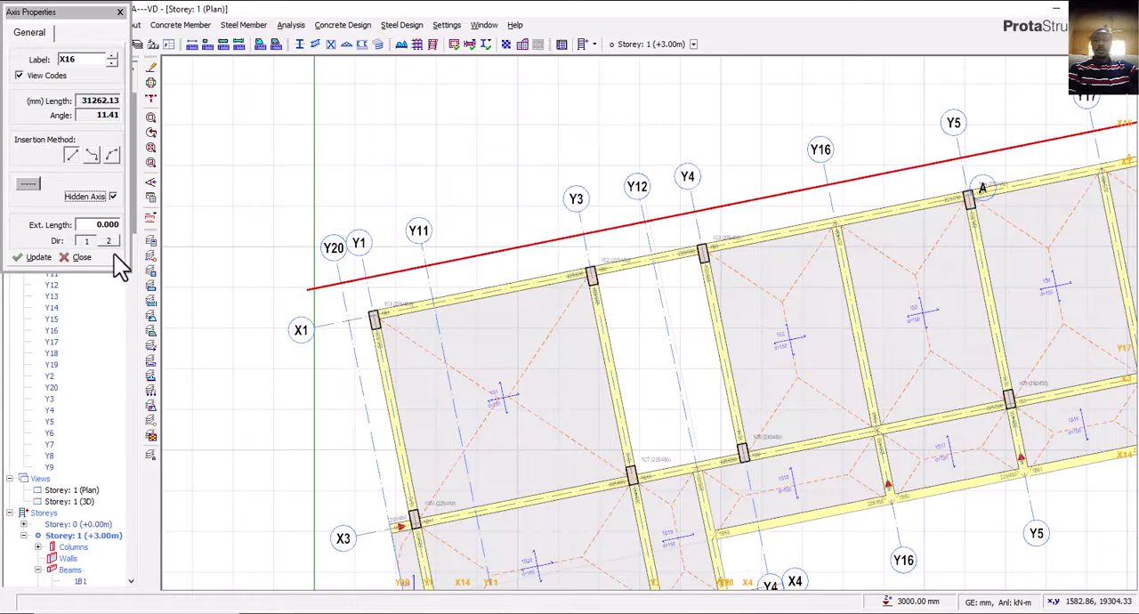
key("Escape")
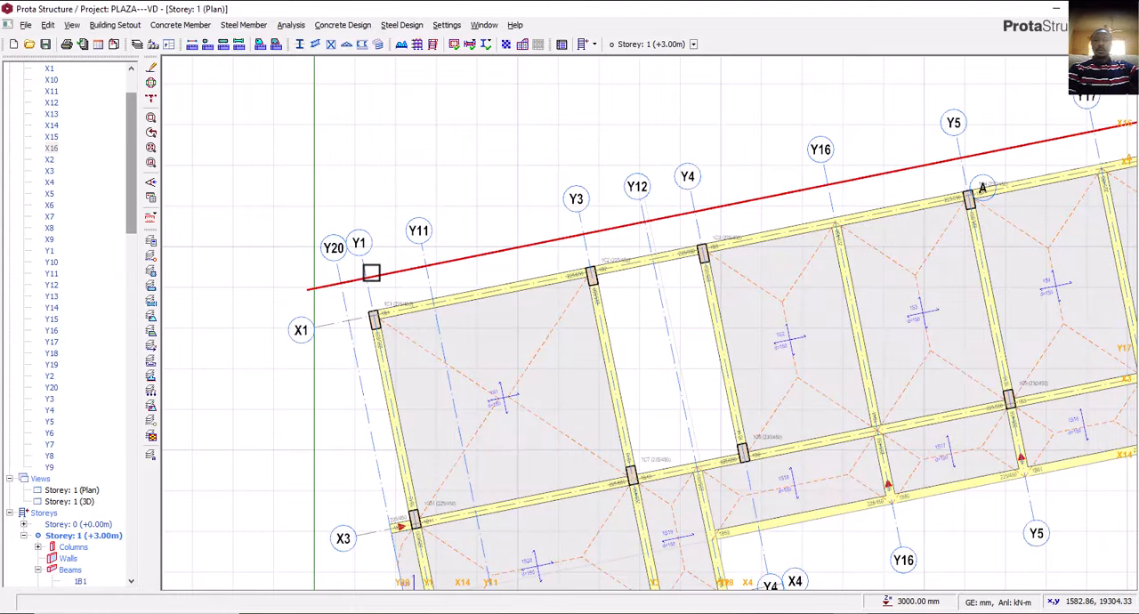
Set axis Y20 along the west wing as a hidden axis in its properties.
scroll(371, 264, "down", 1)
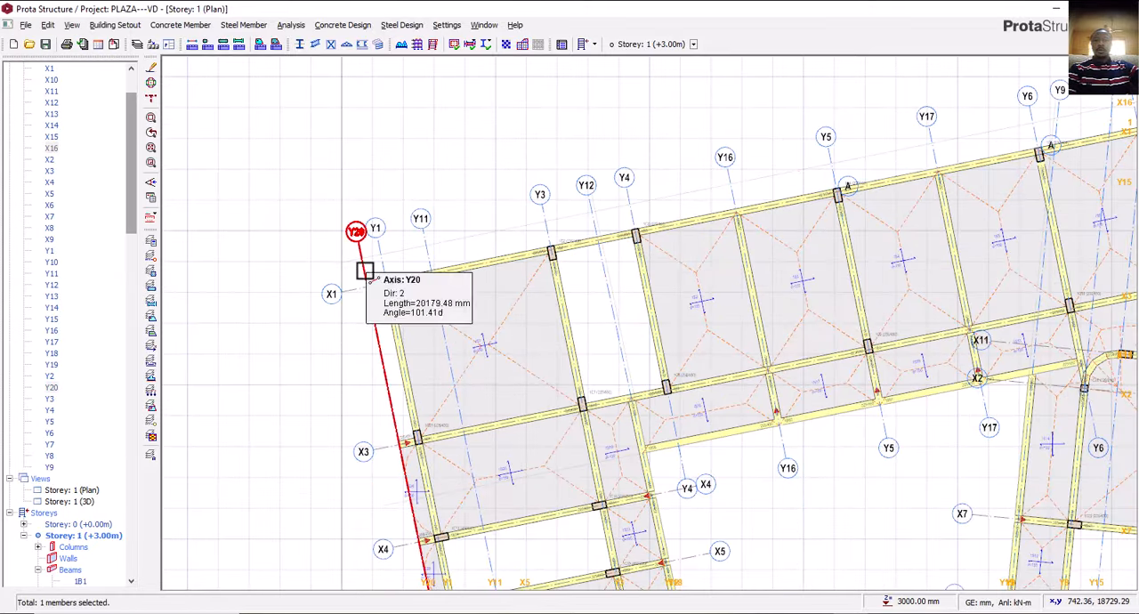
right_click(365, 270)
left_click(394, 280)
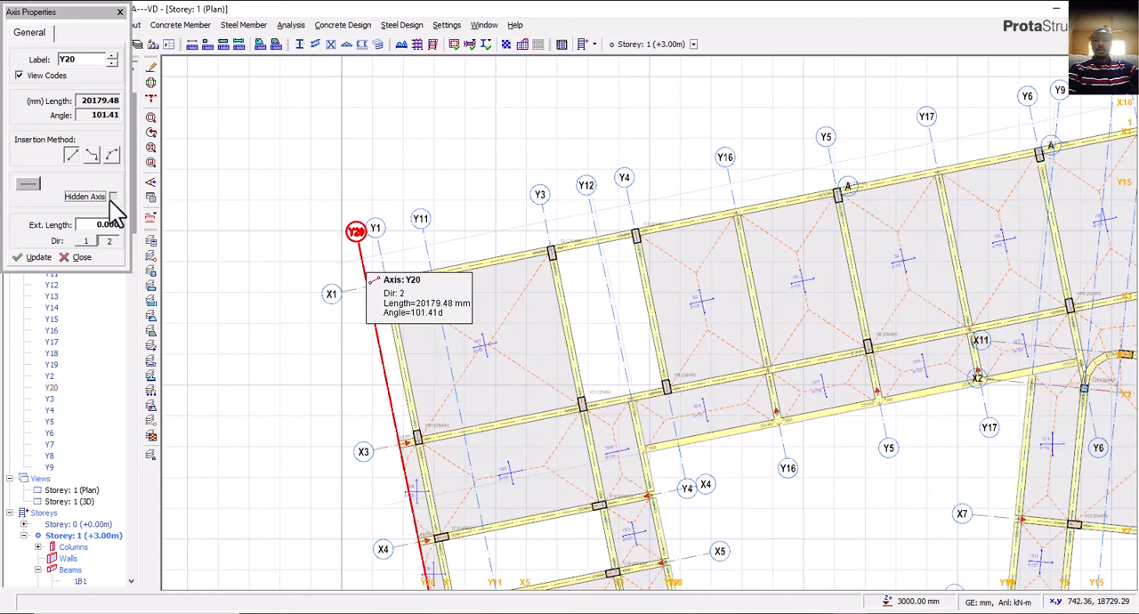
left_click(112, 197)
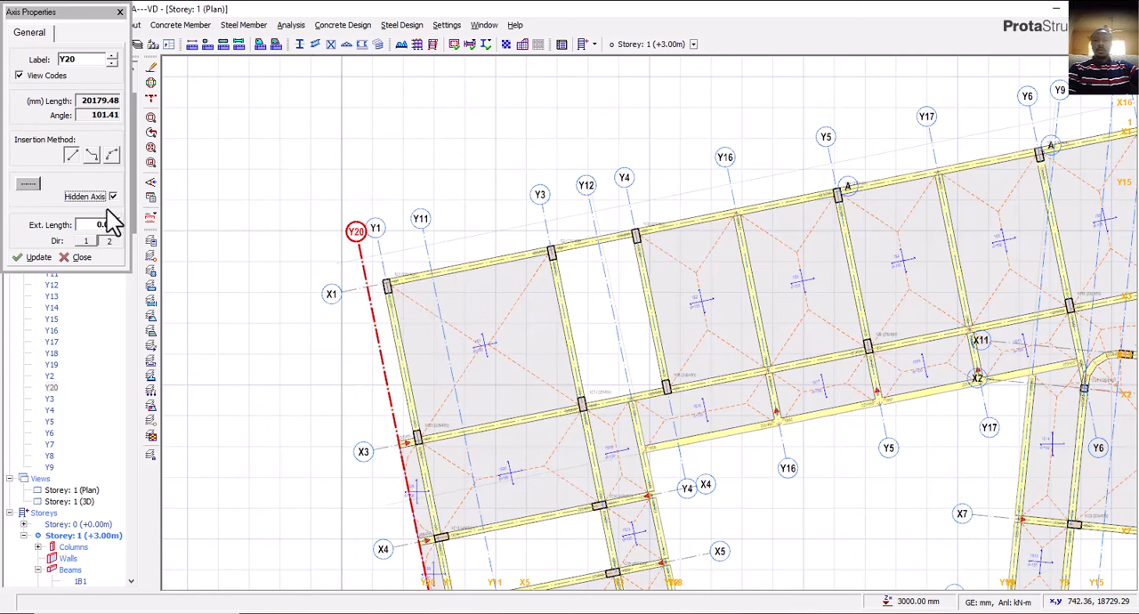
left_click(44, 259)
left_click(603, 264)
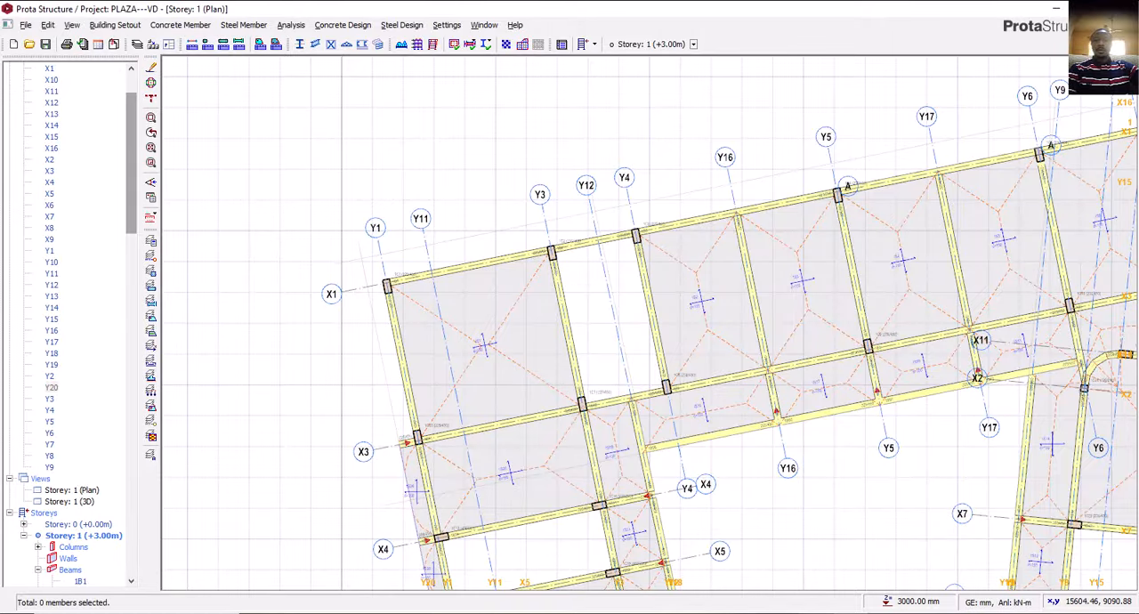
Check the stair hall in AutoCAD, return to ProtaStructure, and open the properties of the 225 x 450 mm projecting beam on axis X3.
left_click(813, 613)
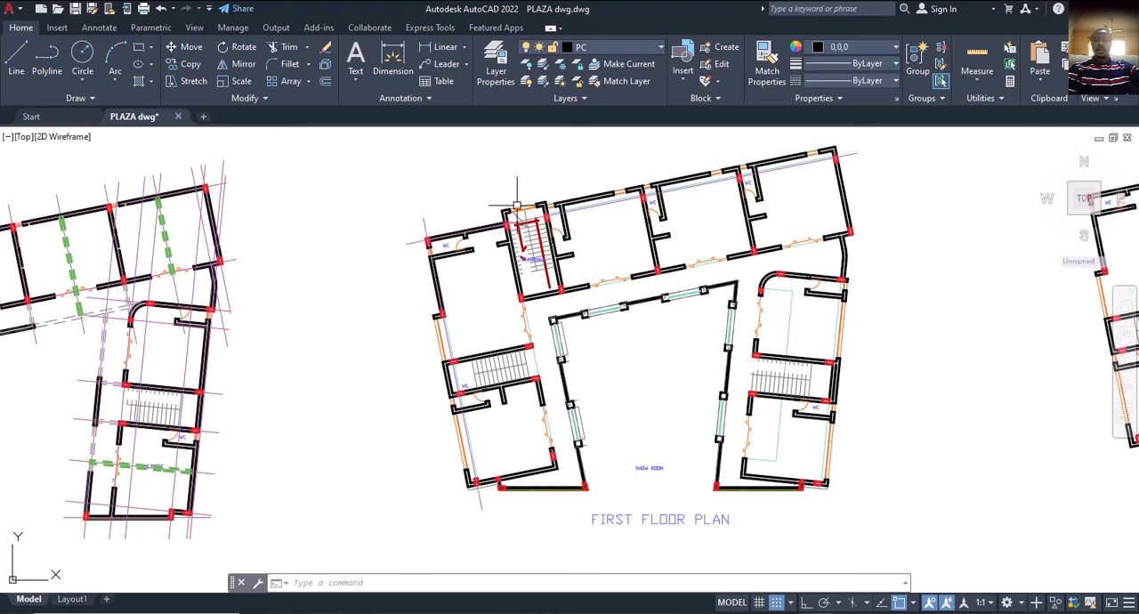
left_click(781, 612)
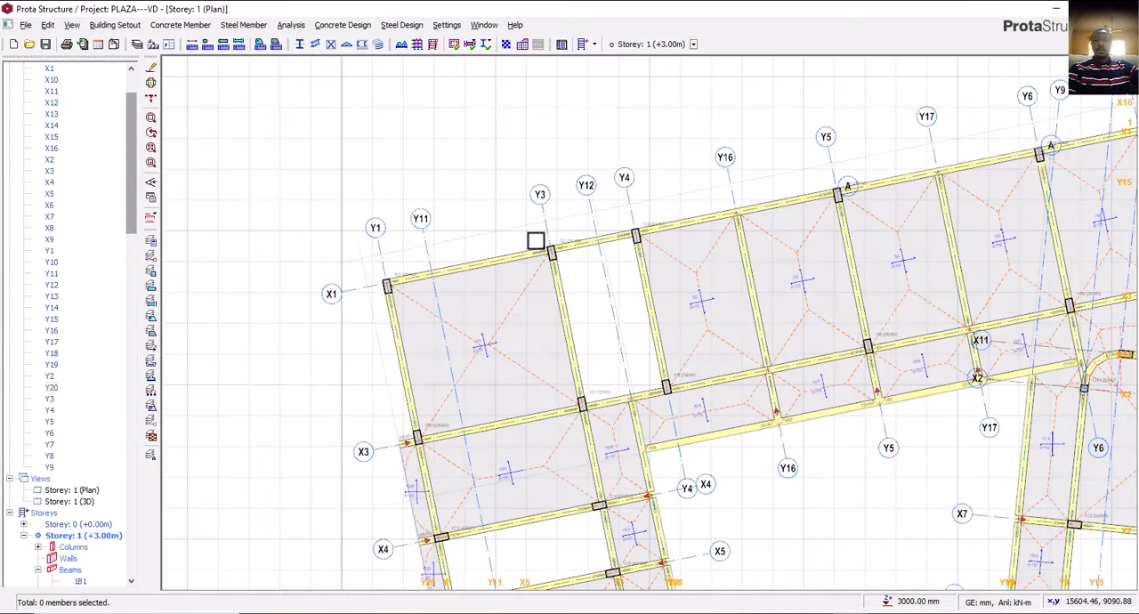
scroll(540, 241, "up", 3)
left_click(577, 308)
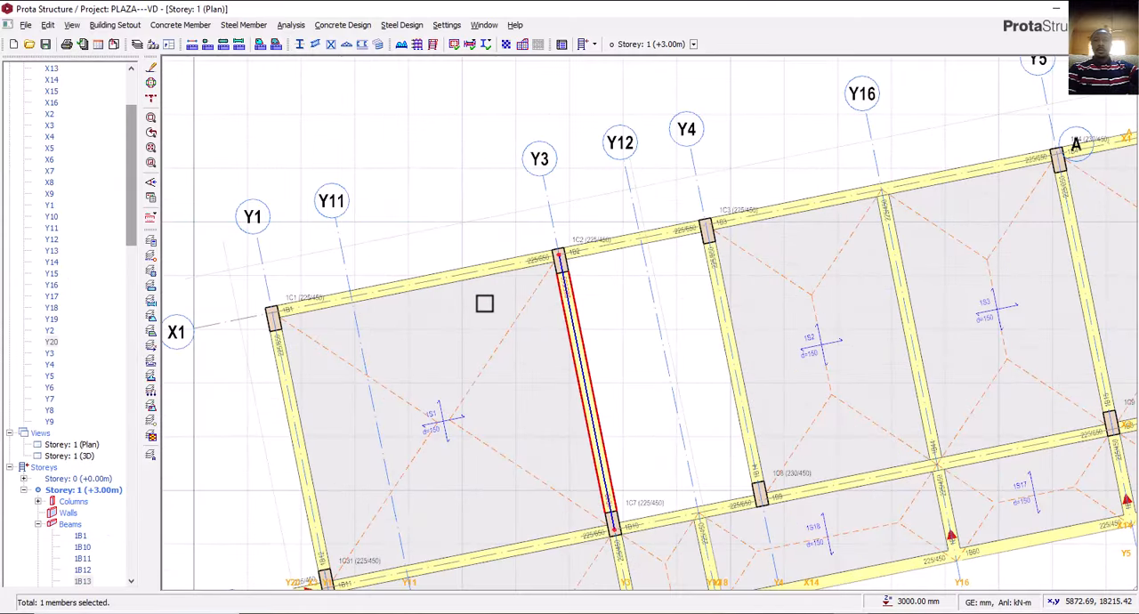
scroll(463, 347, "down", 3)
scroll(403, 442, "up", 2)
scroll(403, 441, "up", 5)
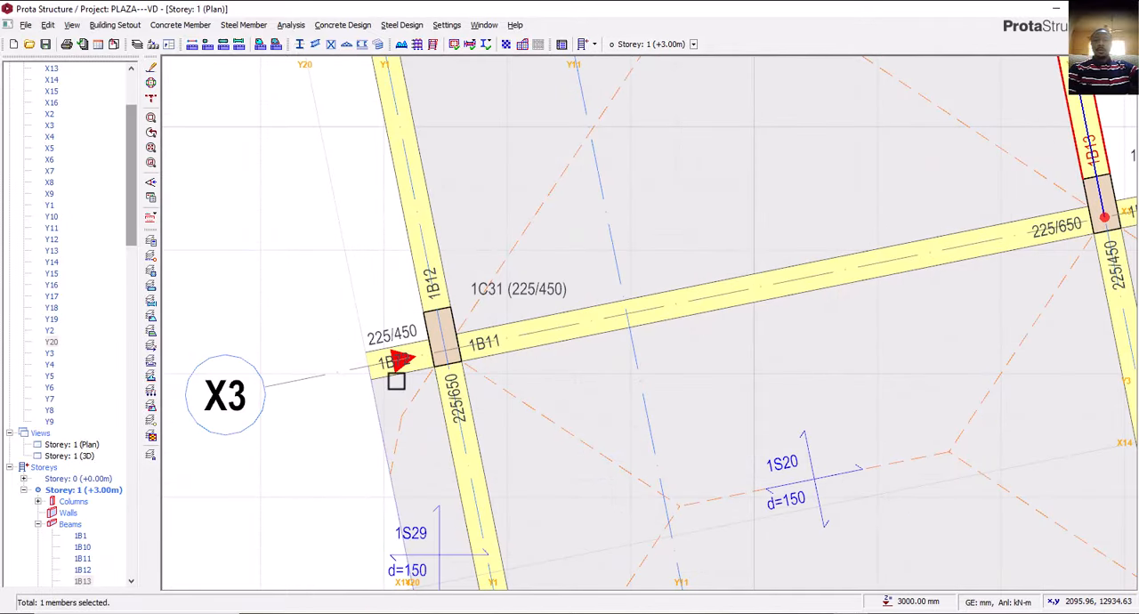
left_click(397, 375)
right_click(398, 369)
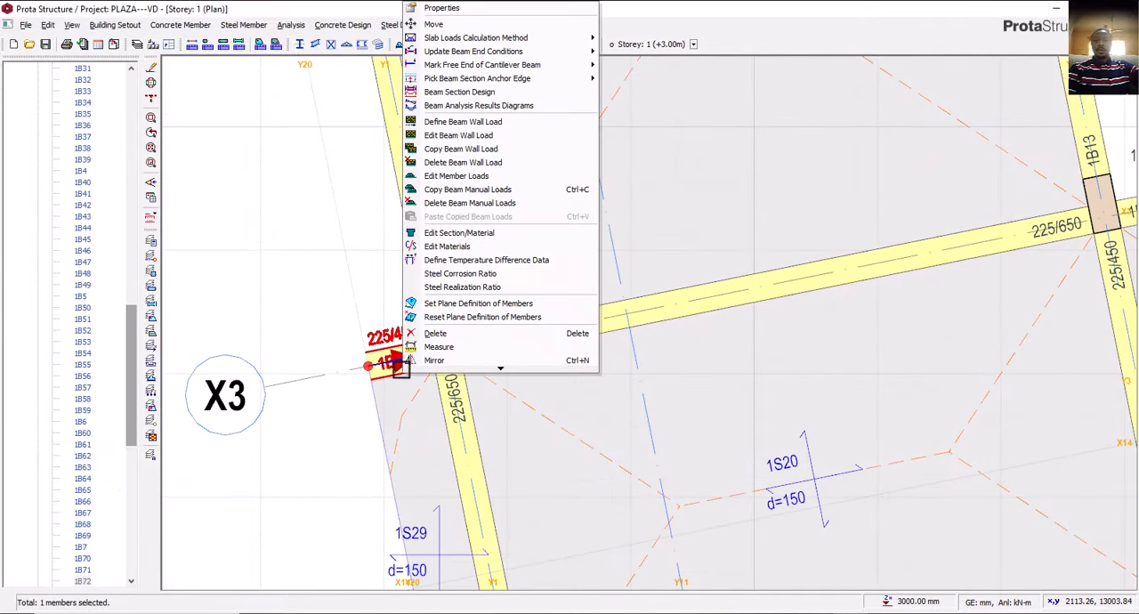
left_click(471, 10)
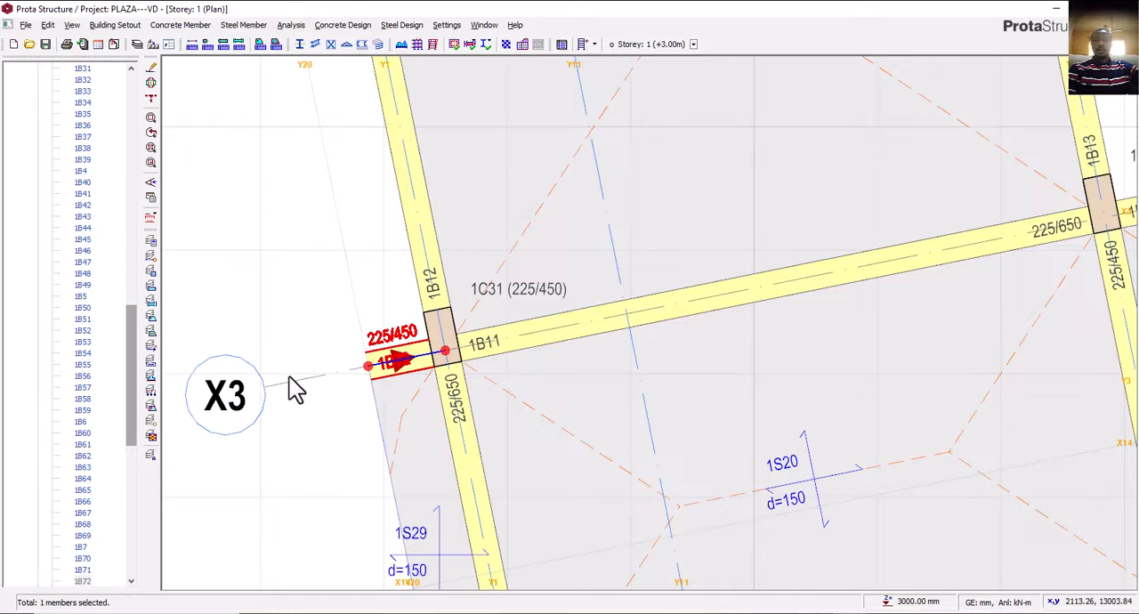
Insert 225 x 450 mm projecting beams along axes Y3 and Y4 at the stair hall, between axes X1 and X16.
scroll(297, 389, "down", 3)
scroll(330, 387, "down", 3)
scroll(433, 213, "up", 3)
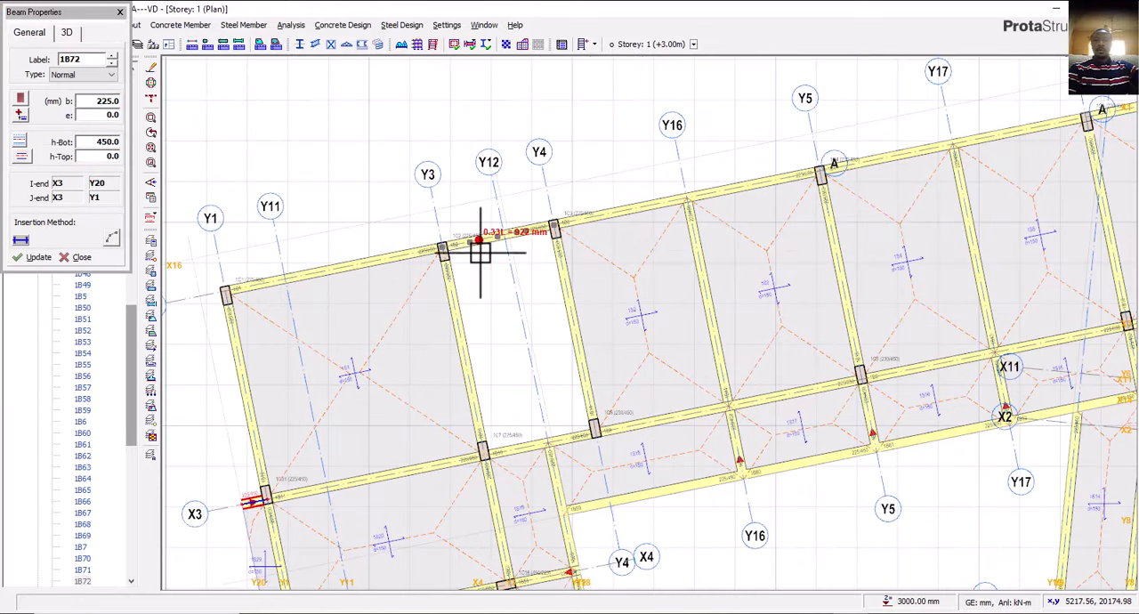
scroll(481, 252, "up", 2)
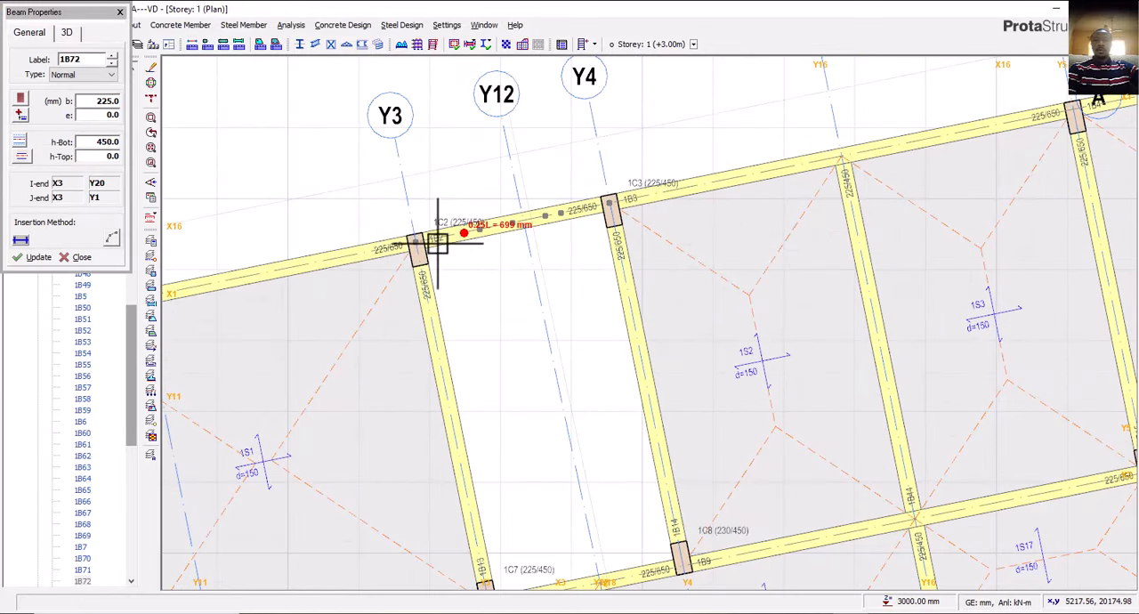
left_click(402, 175)
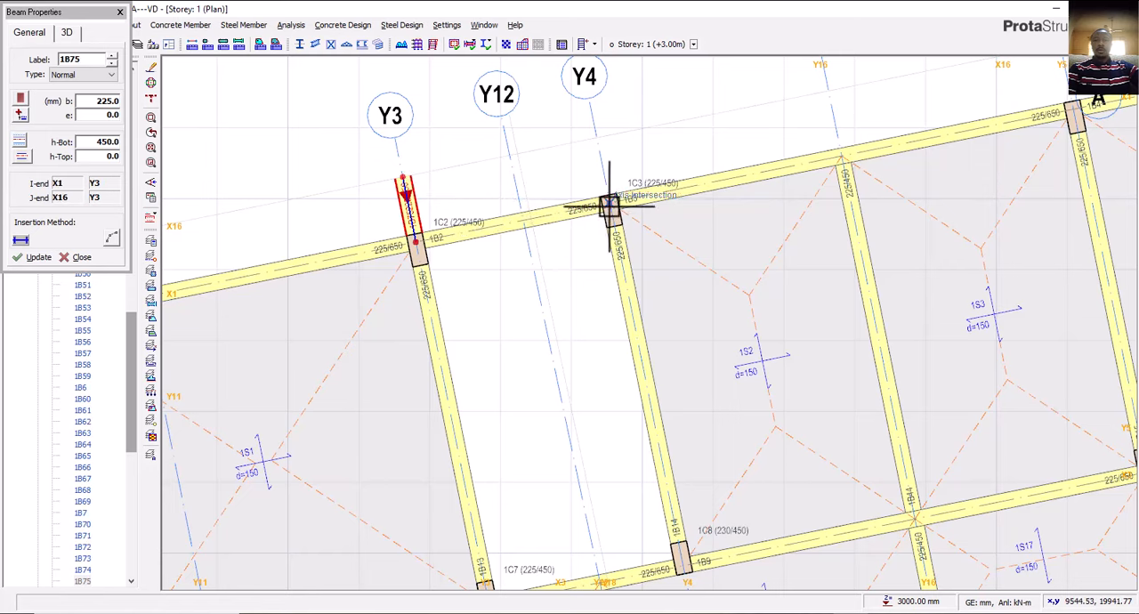
left_click(598, 135)
Switch to AutoCAD and examine the north wall's projection east of the stair hall on the first floor plan.
scroll(528, 285, "down", 3)
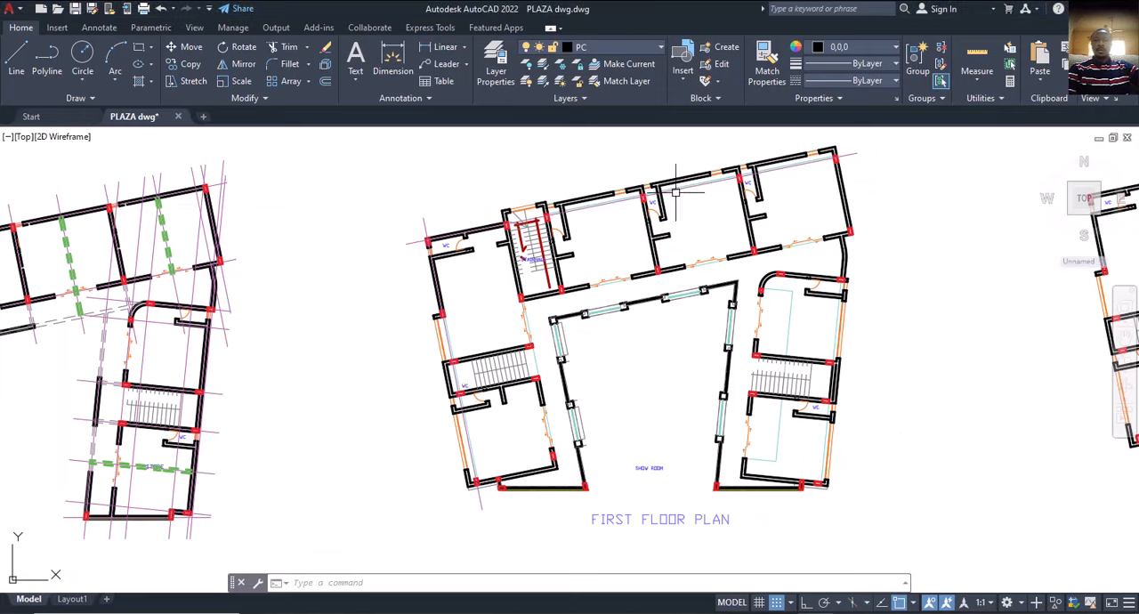
scroll(582, 194, "up", 4)
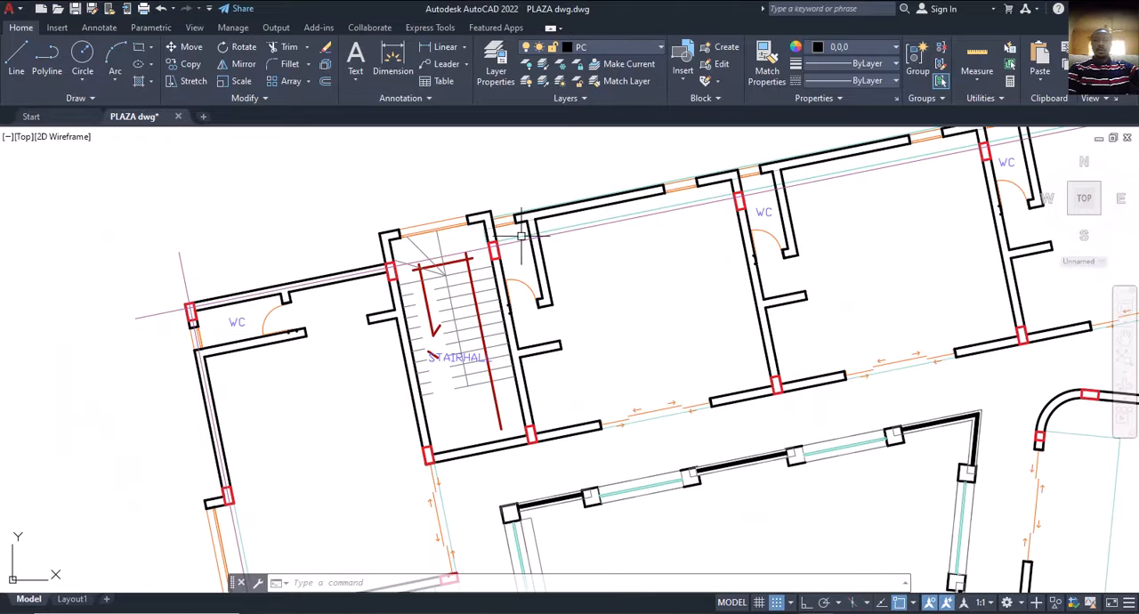
middle_click_drag(521, 235, 500, 291)
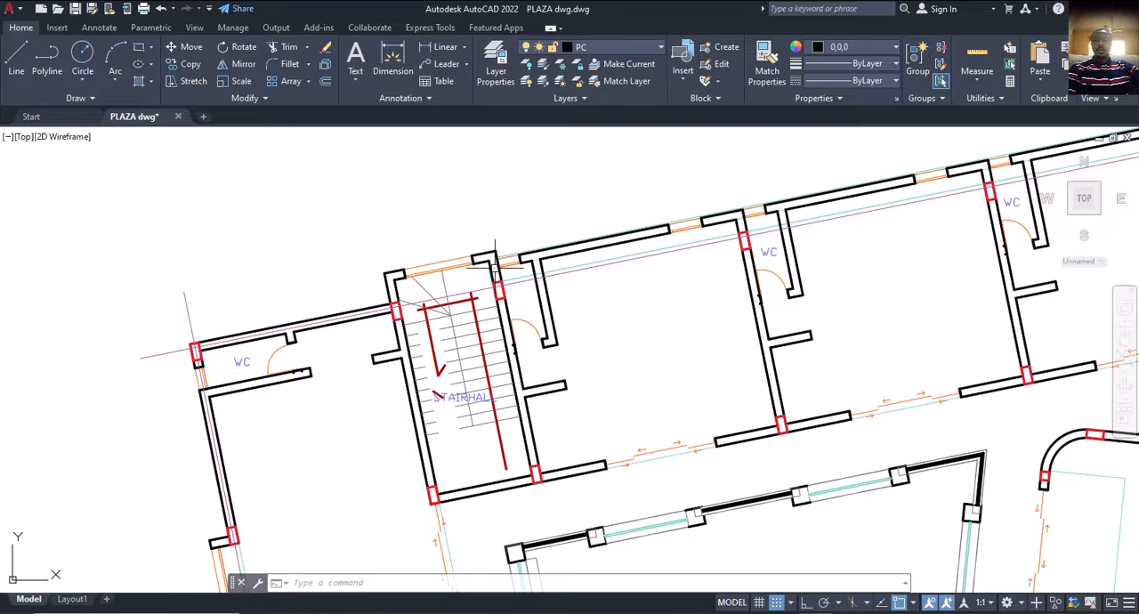
scroll(538, 260, "up", 2)
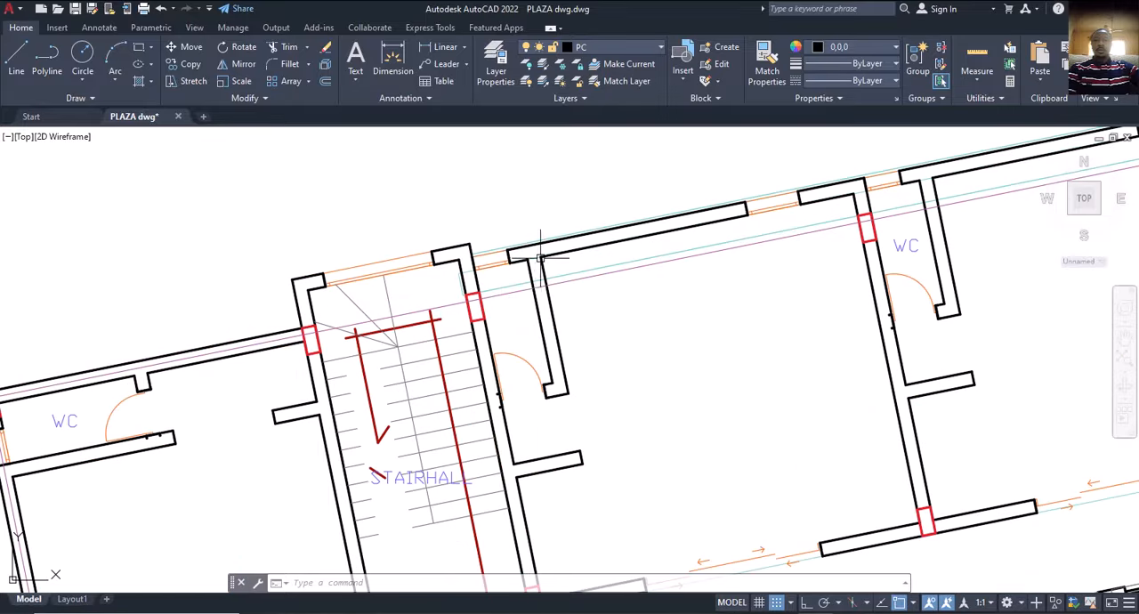
scroll(600, 266, "down", 2)
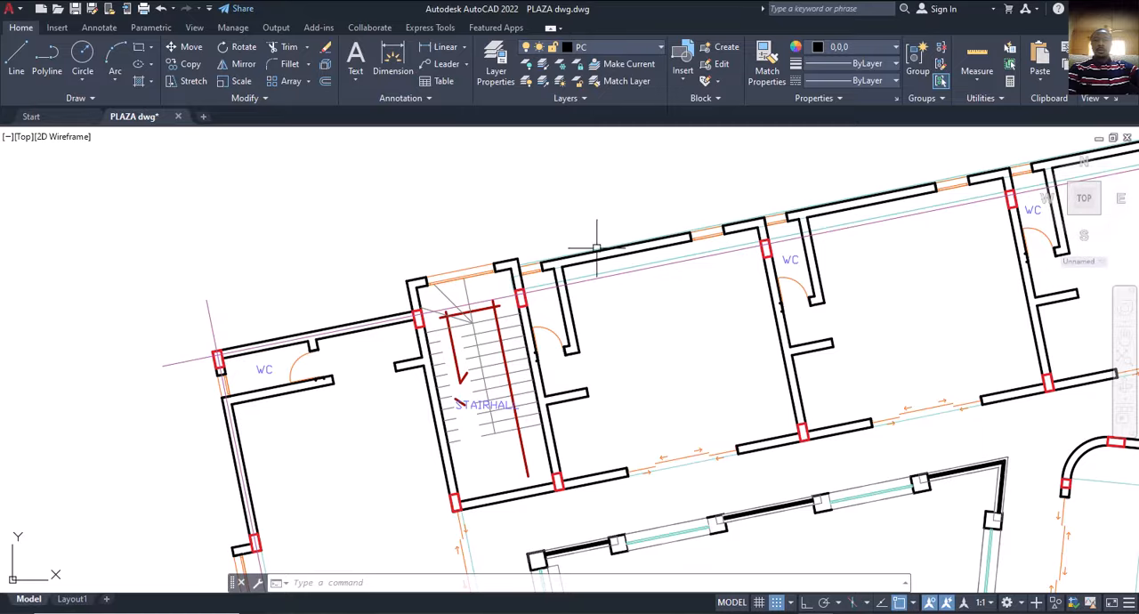
key("Escape")
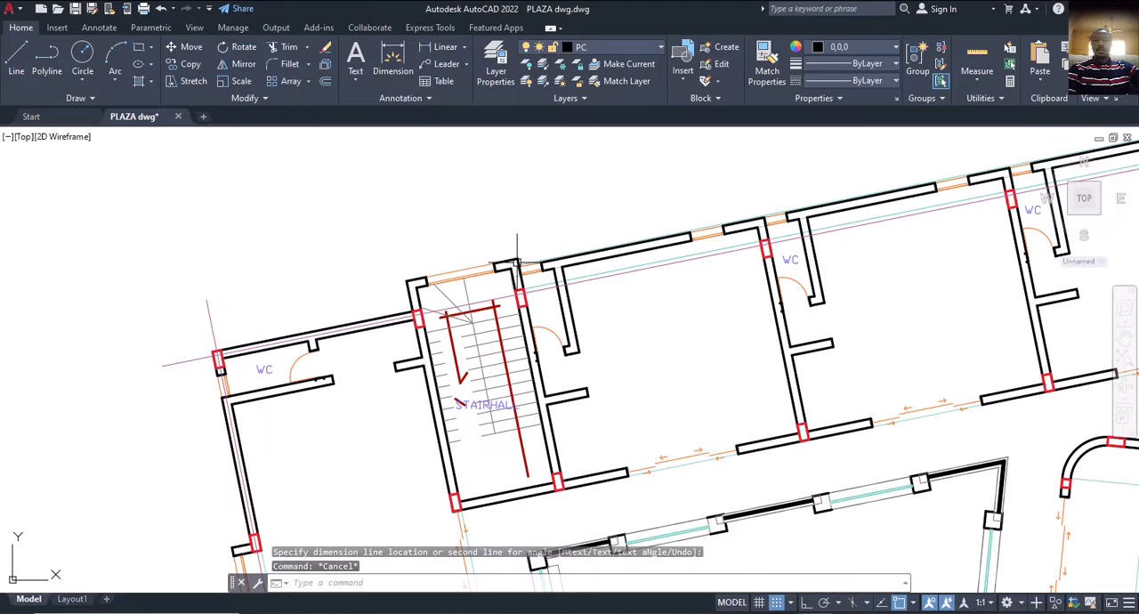
Copy the north grid line from the stair hall's east column to the outer face of the adjoining north wall.
scroll(541, 302, "up", 2)
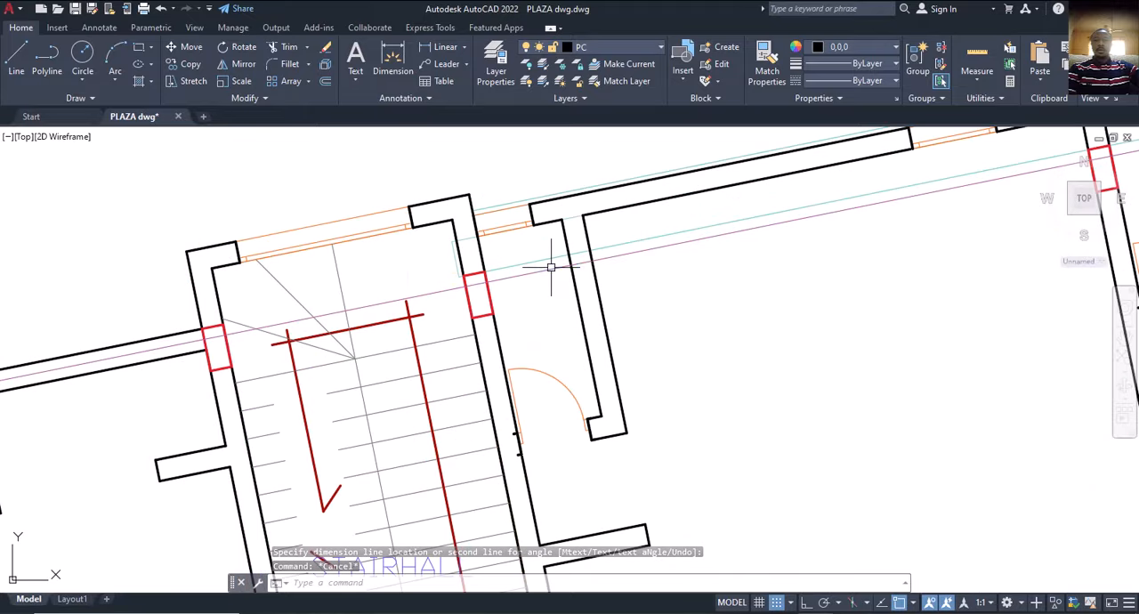
left_click(549, 267)
type("cp")
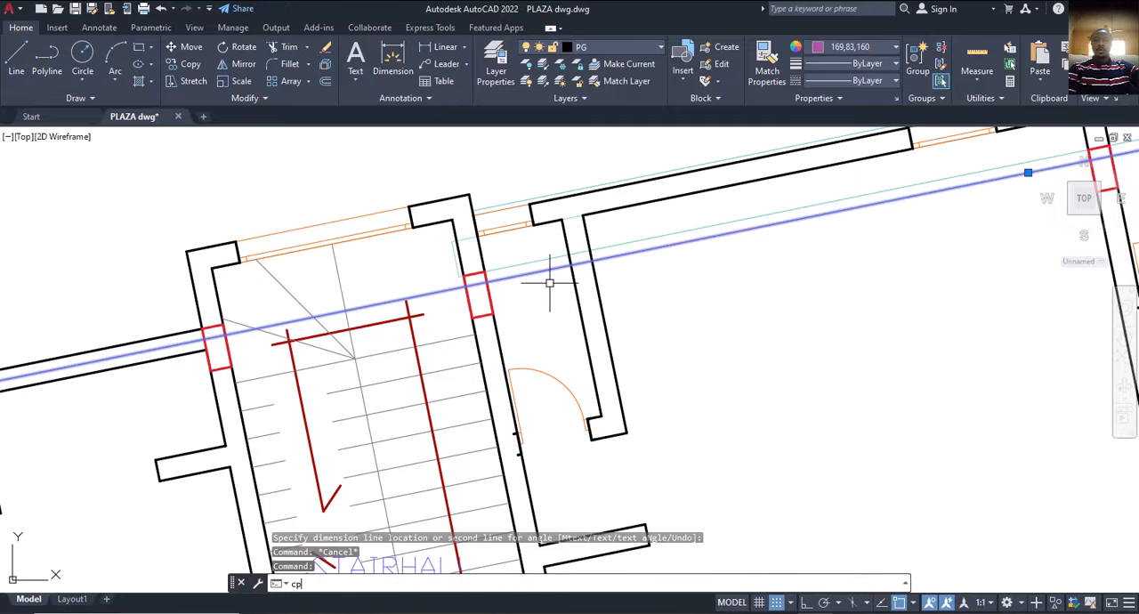
key("Return")
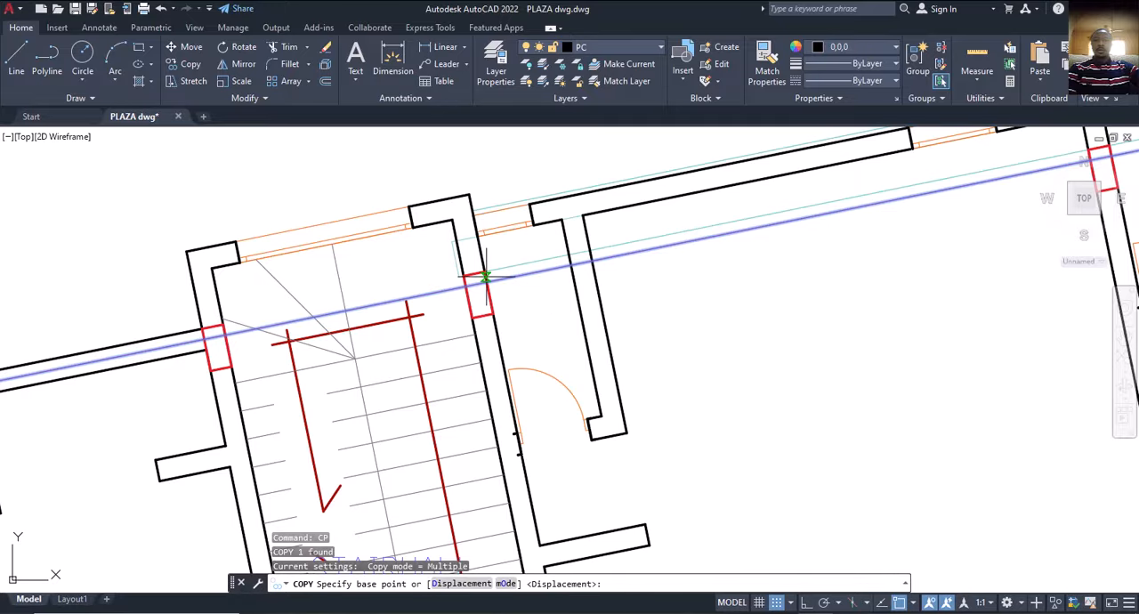
left_click(485, 283)
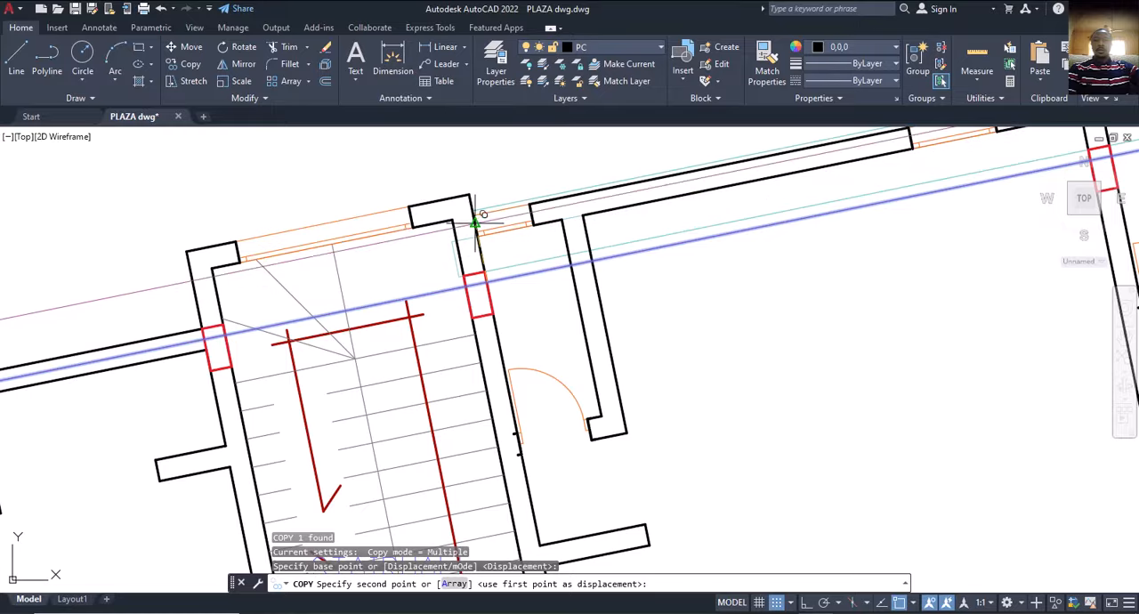
left_click(473, 214)
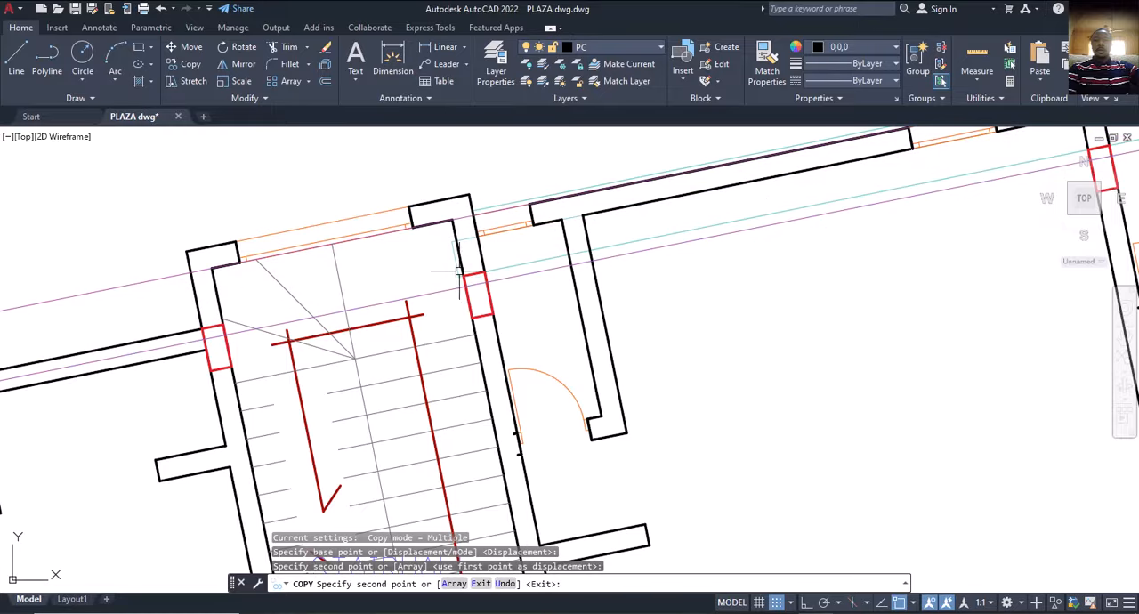
key("Escape")
Measure the distance from the north grid line to the outer wall face at the stair hall's east column.
left_click(394, 72)
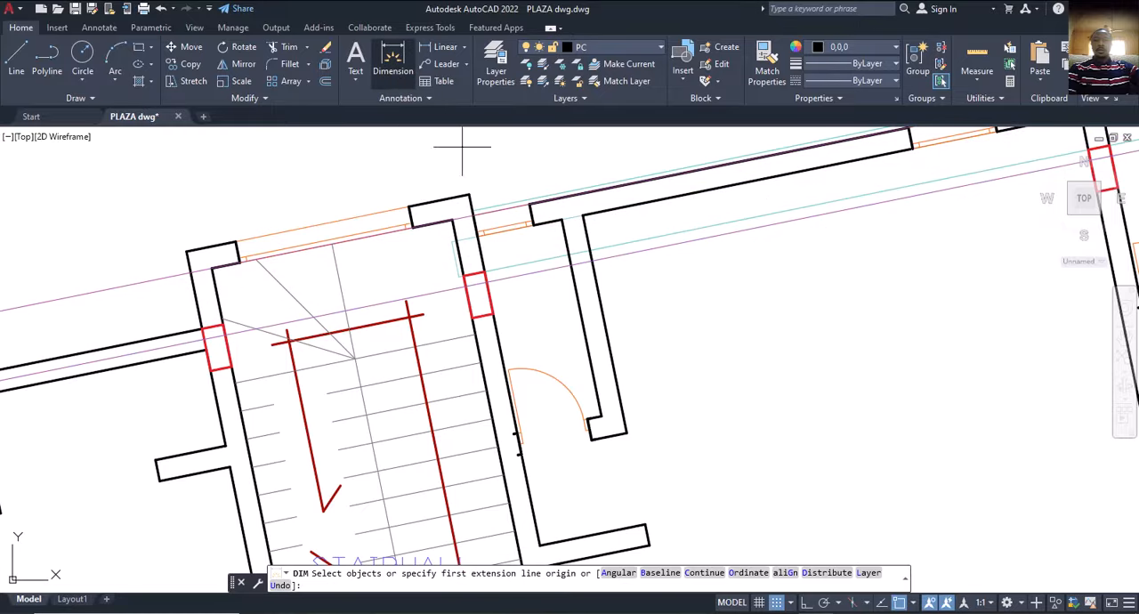
left_click(484, 282)
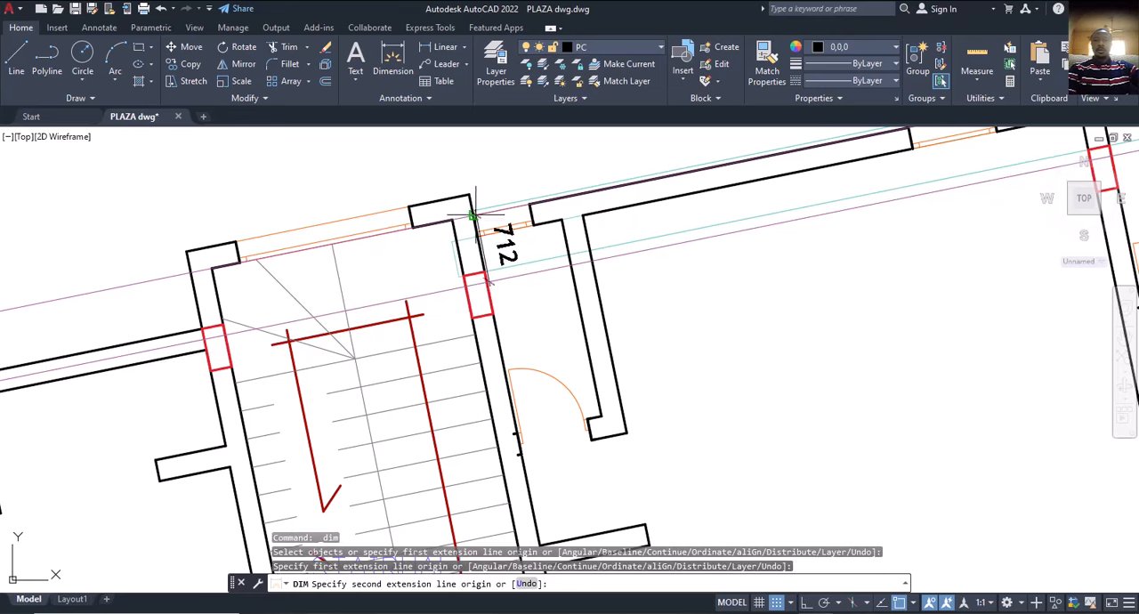
left_click(472, 214)
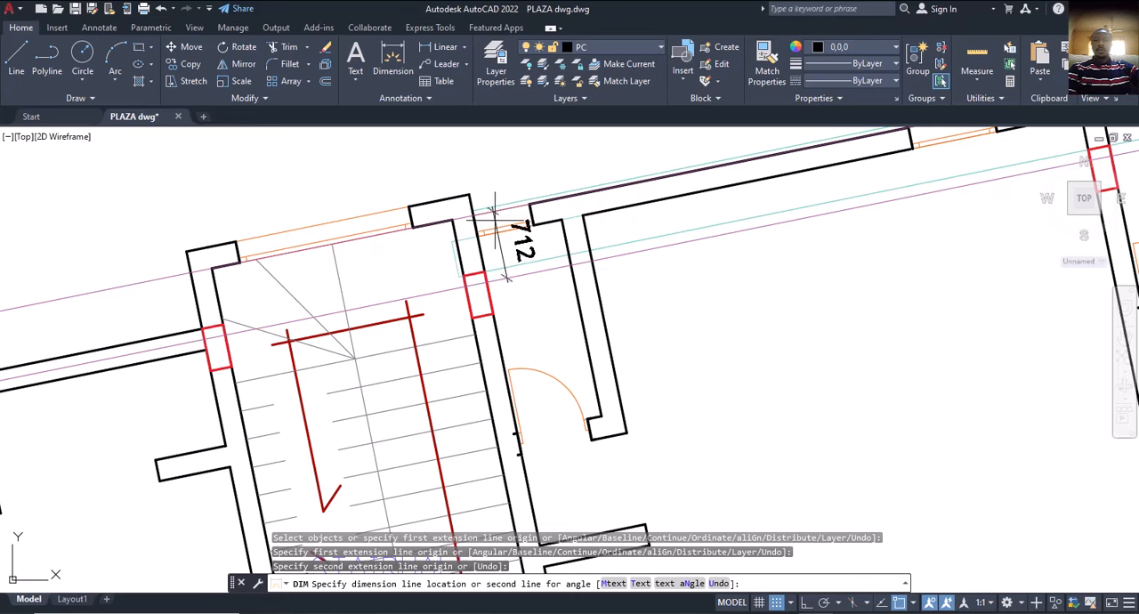
key("Escape")
key("Escape")
key("Escape")
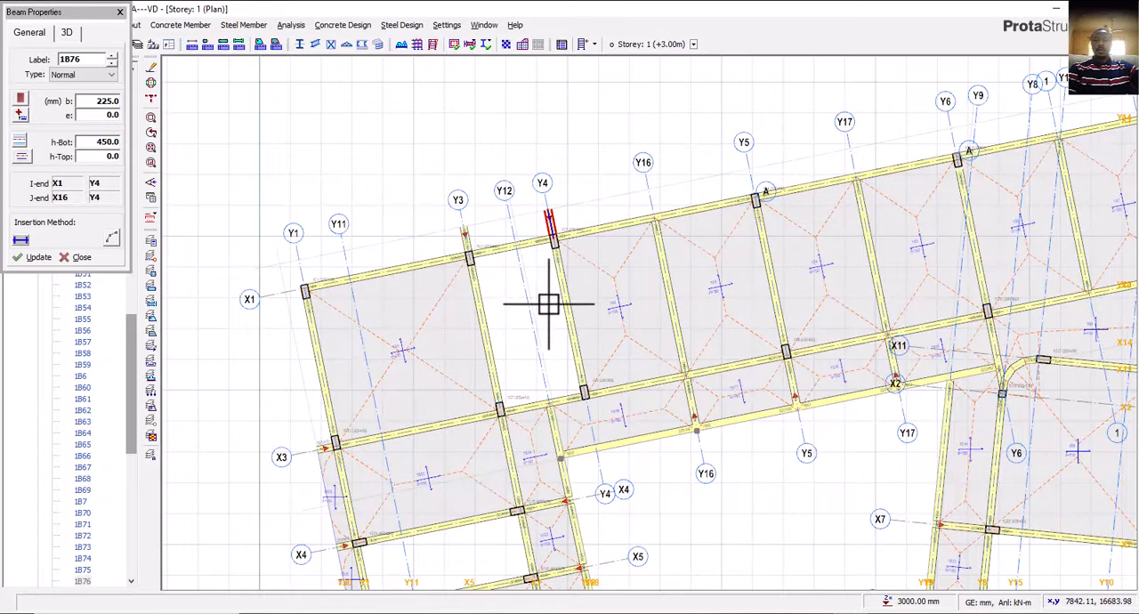
Switch to ProtaStructure and offset axis X1 outward by 712 mm for the north wall projection.
middle_click_drag(547, 303, 478, 361)
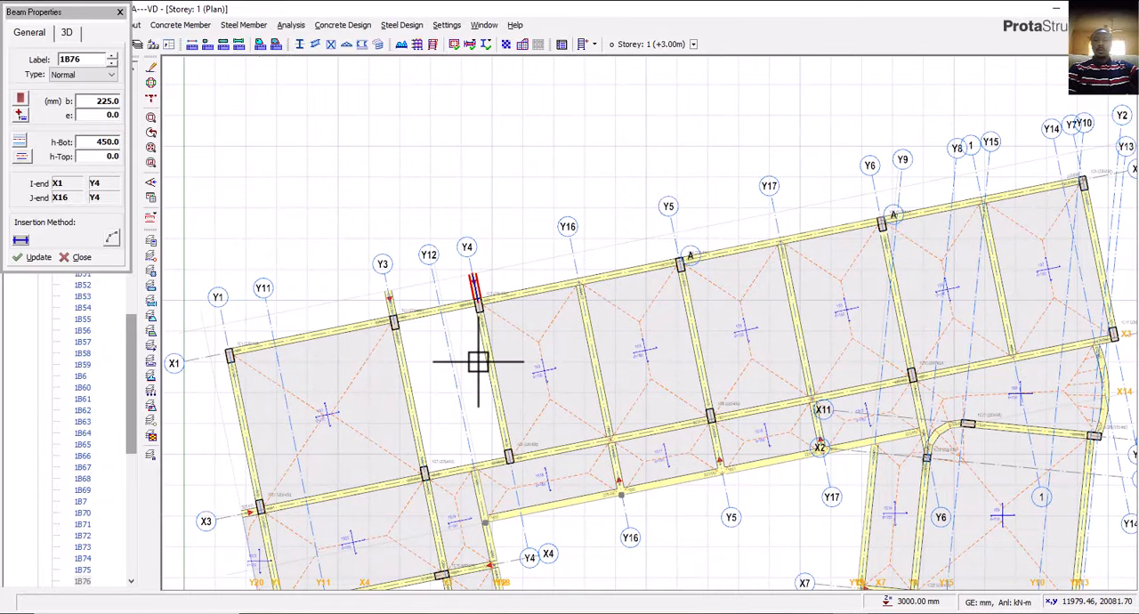
key("Escape")
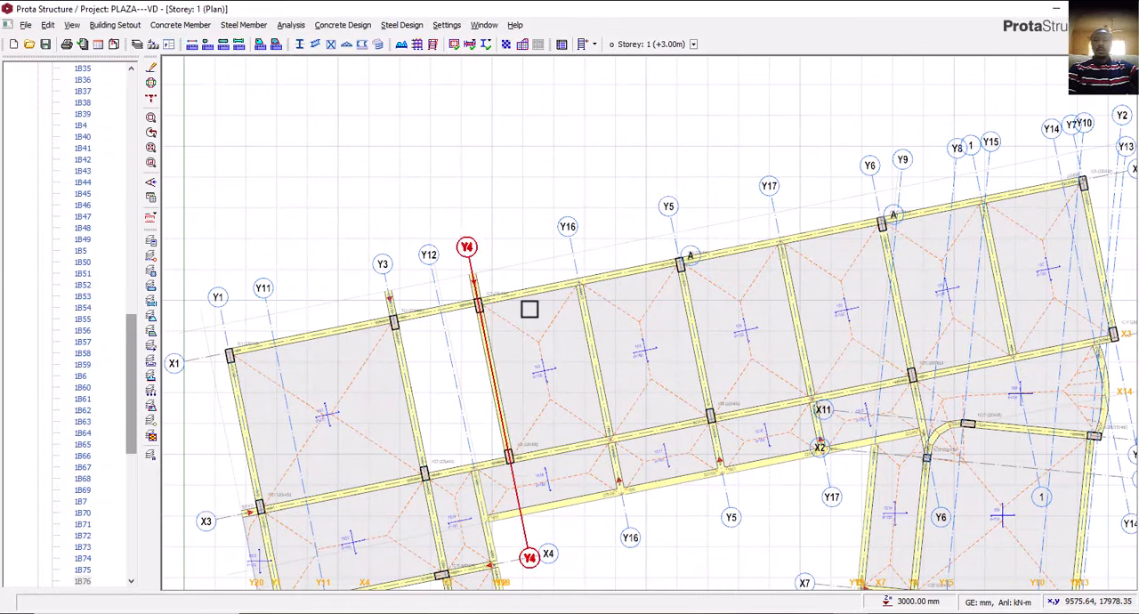
scroll(497, 307, "up", 2)
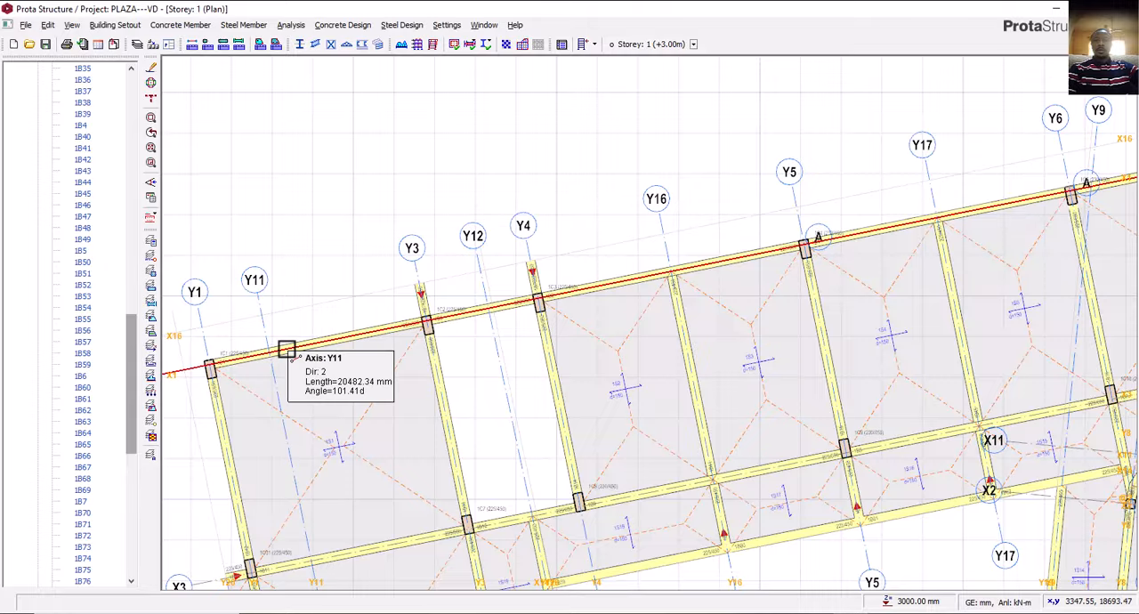
left_click(286, 349)
right_click(300, 329)
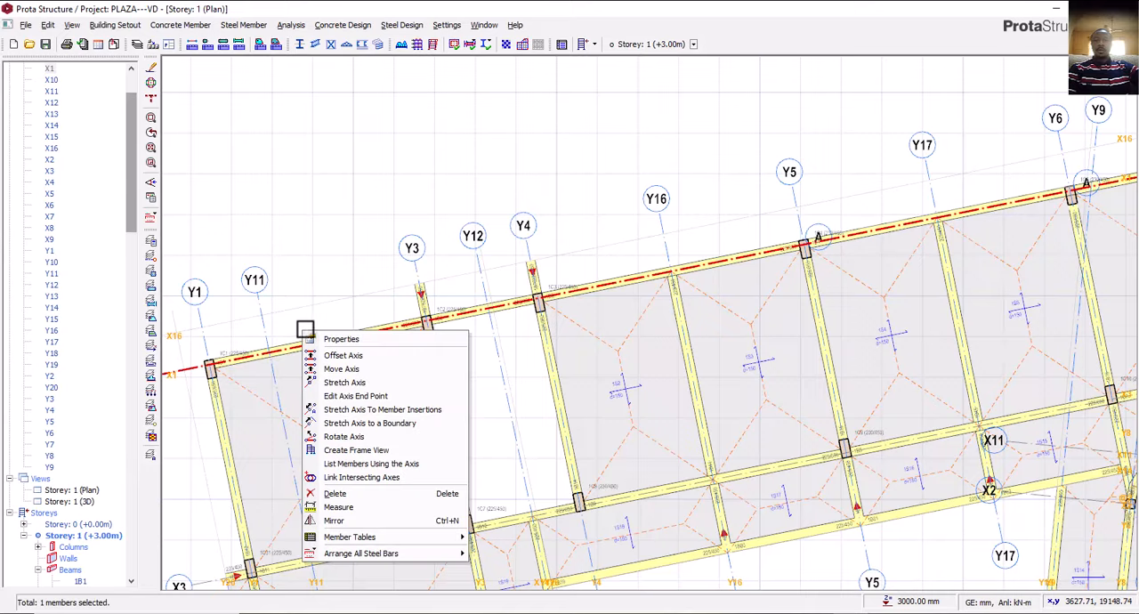
left_click(343, 356)
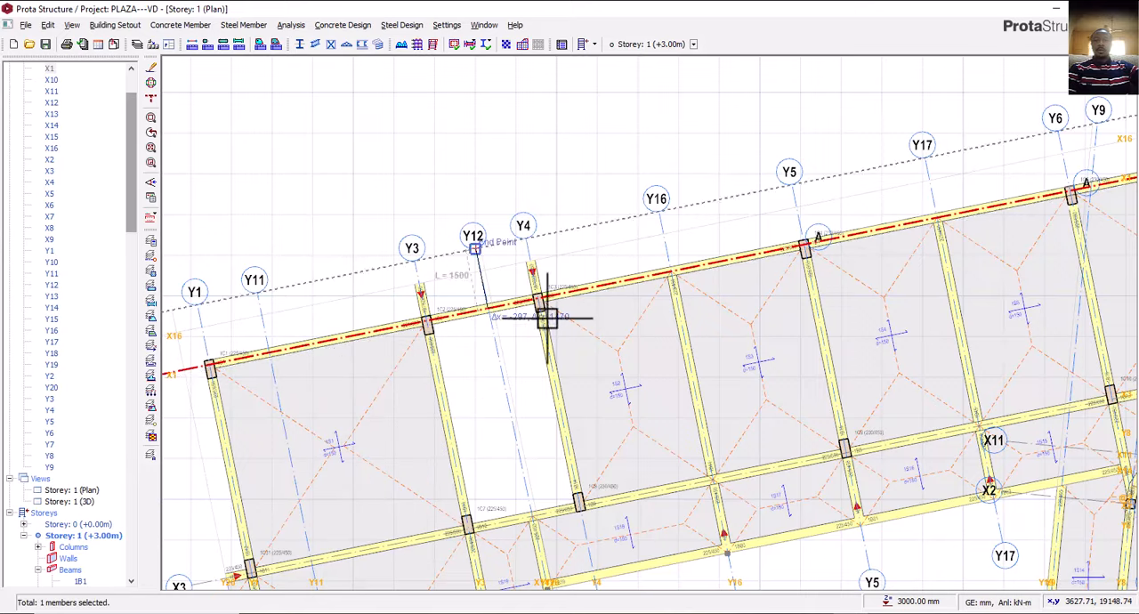
left_click(563, 269)
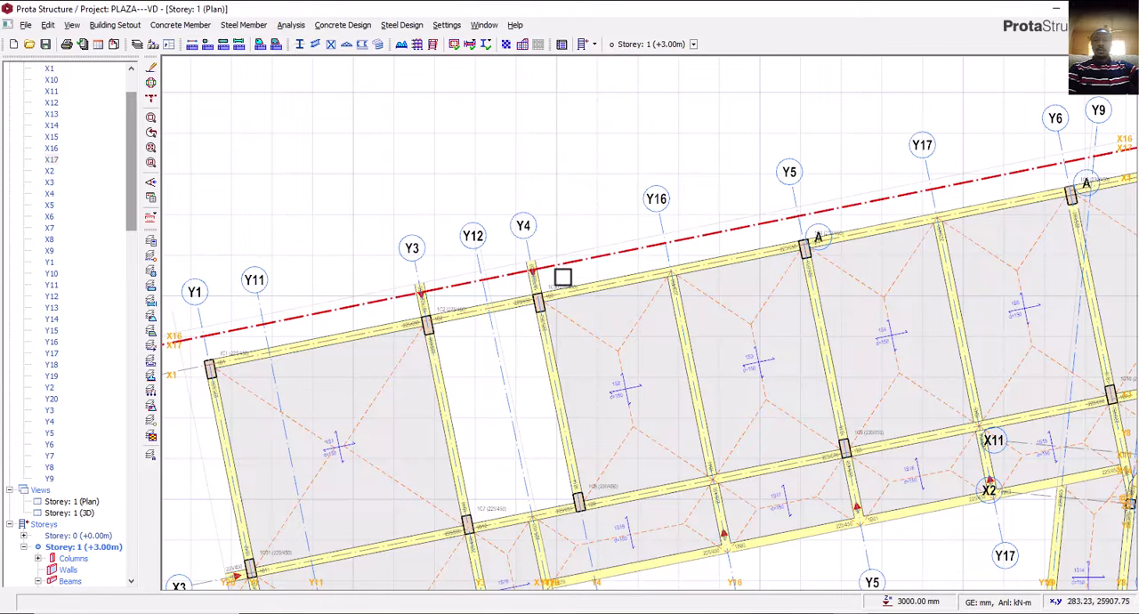
Make the new offset axis X17 along the north wall a hidden axis.
right_click(575, 266)
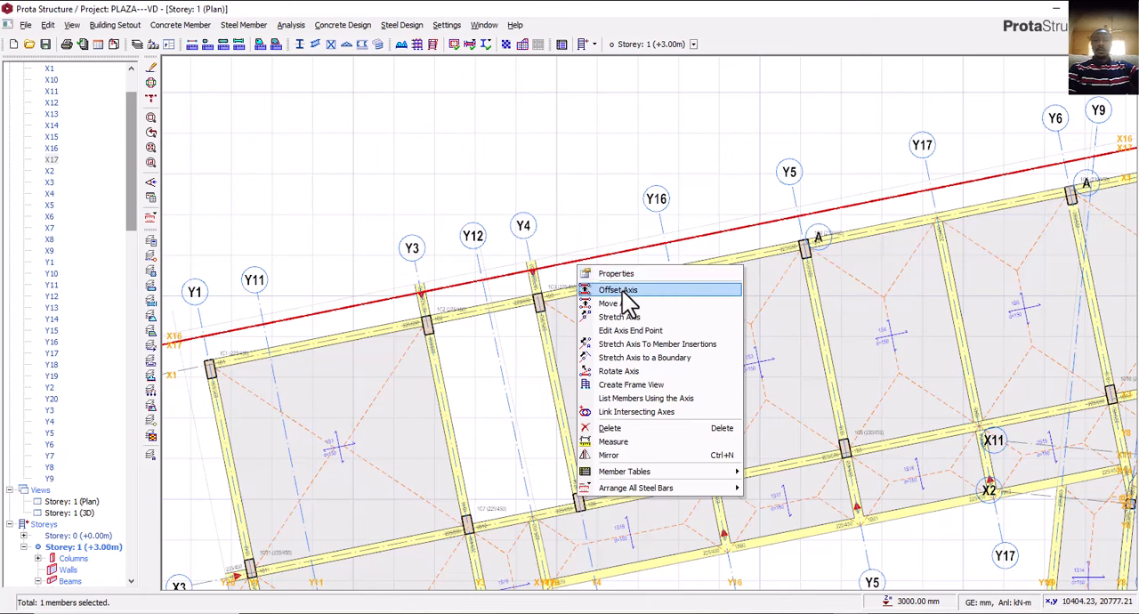
left_click(616, 276)
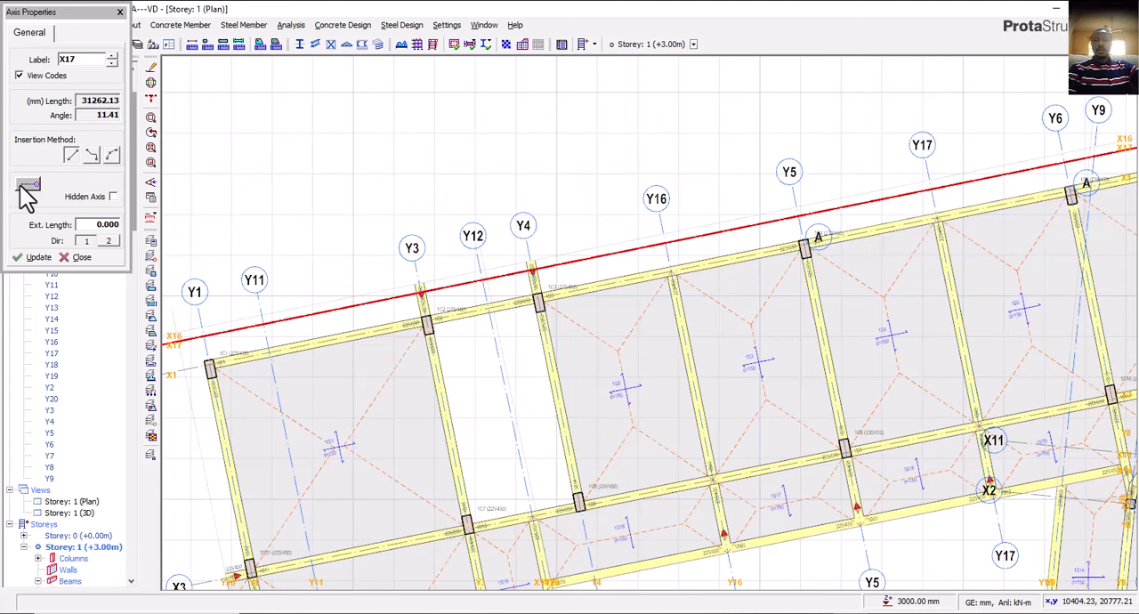
left_click(113, 197)
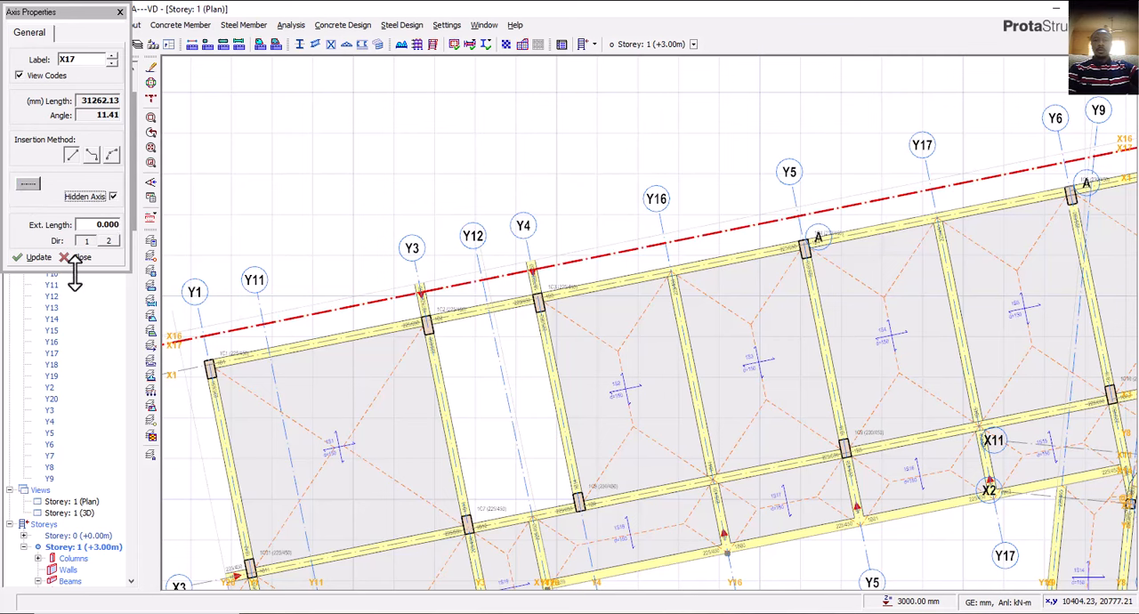
left_click(35, 257)
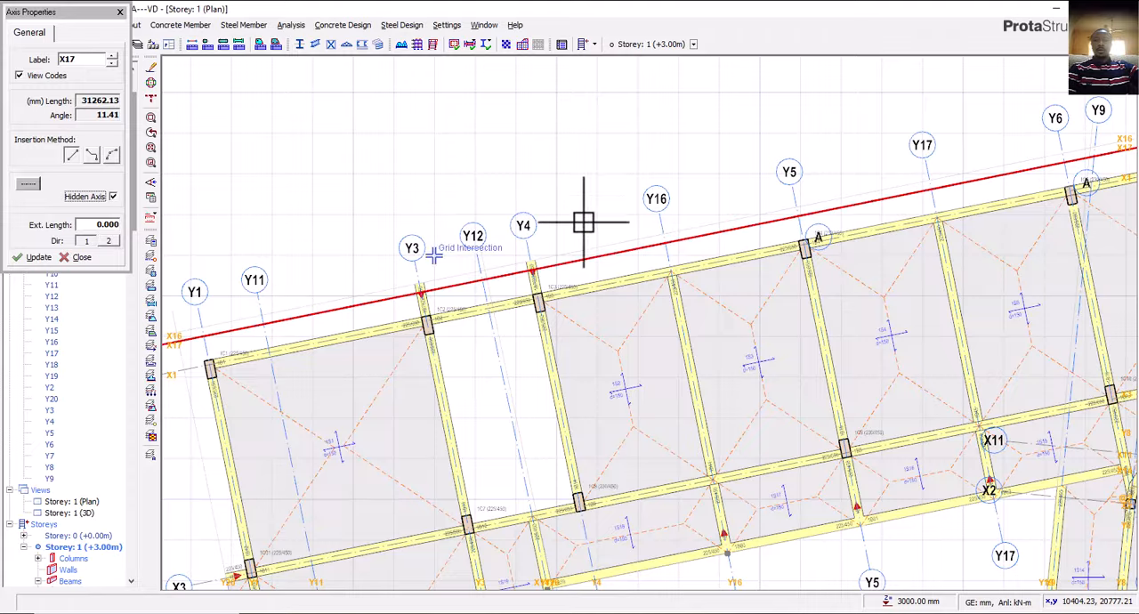
left_click(81, 257)
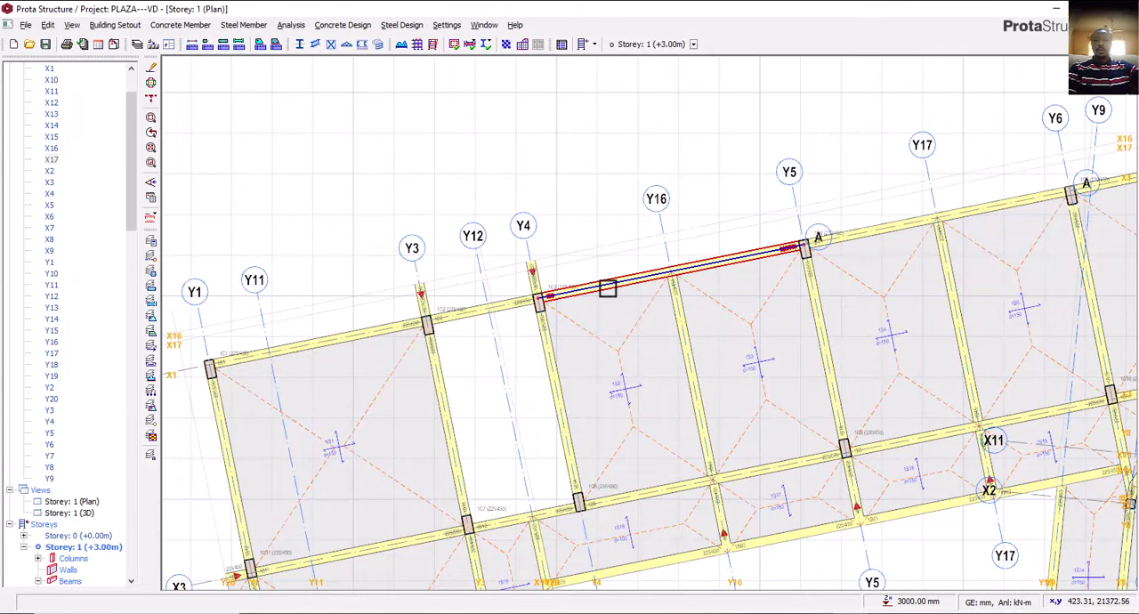
Insert 225 x 450 mm projecting beams along axes Y5 and Y16, between axes X1 and X17.
middle_click_drag(605, 297, 589, 300)
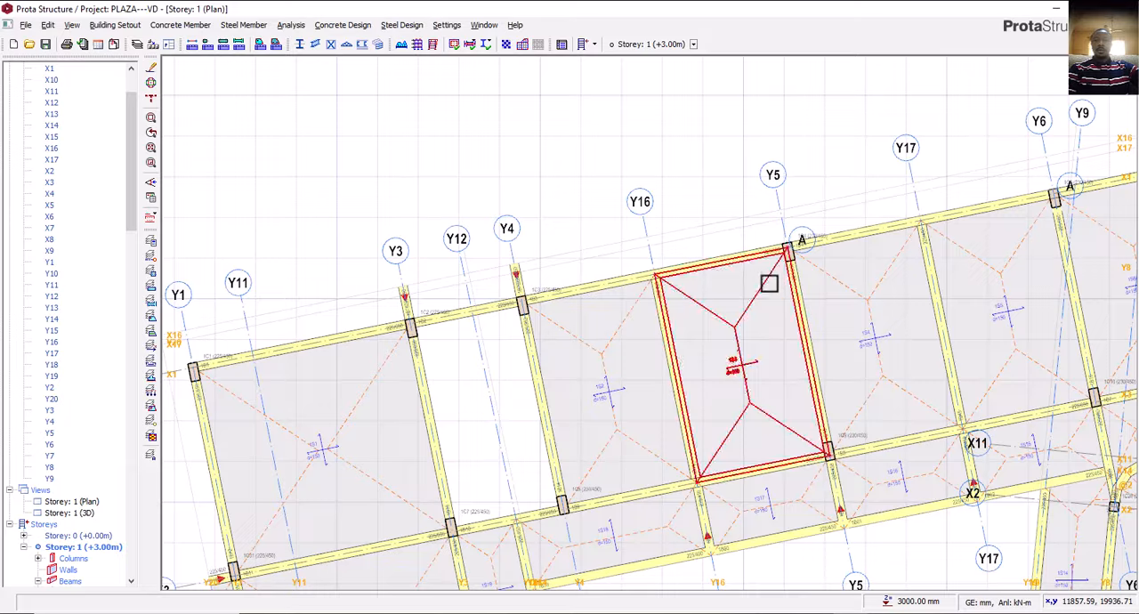
left_click(525, 286)
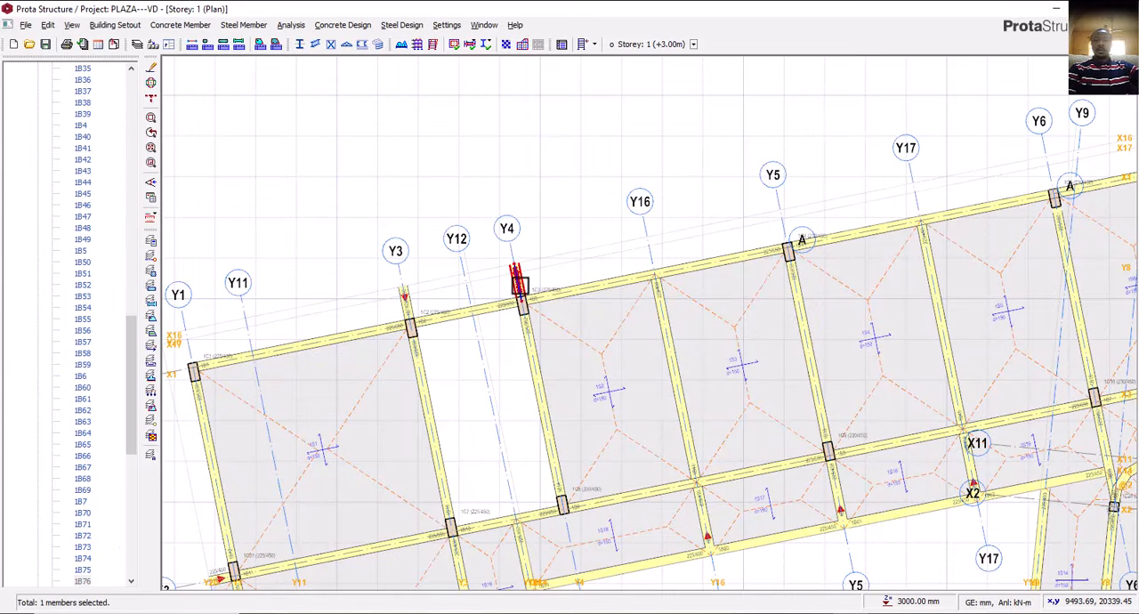
right_click(525, 286)
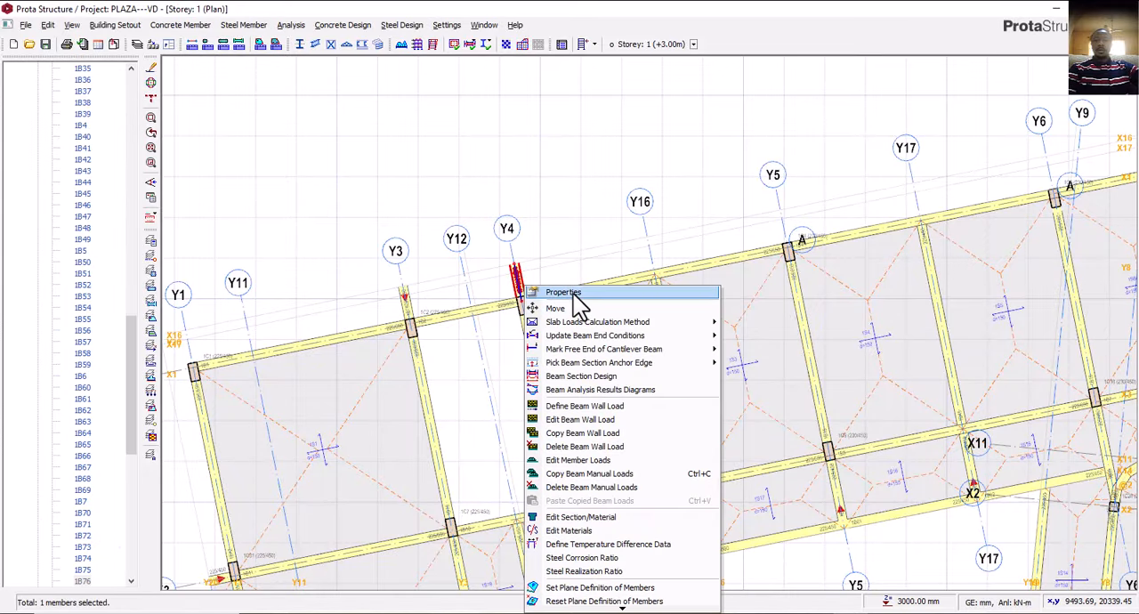
left_click(574, 293)
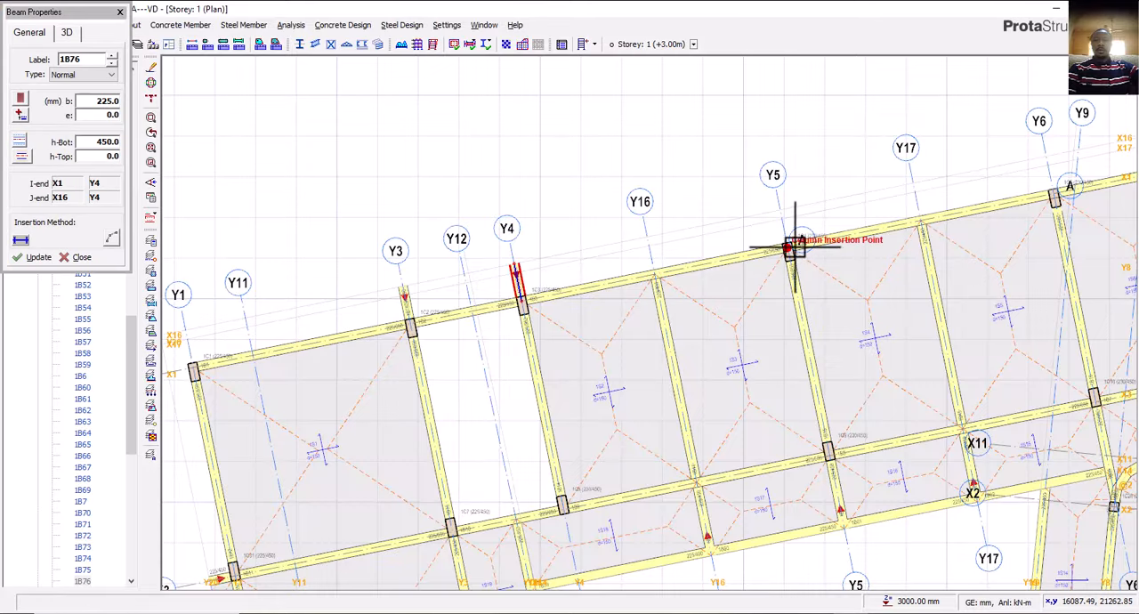
scroll(788, 223, "up", 3)
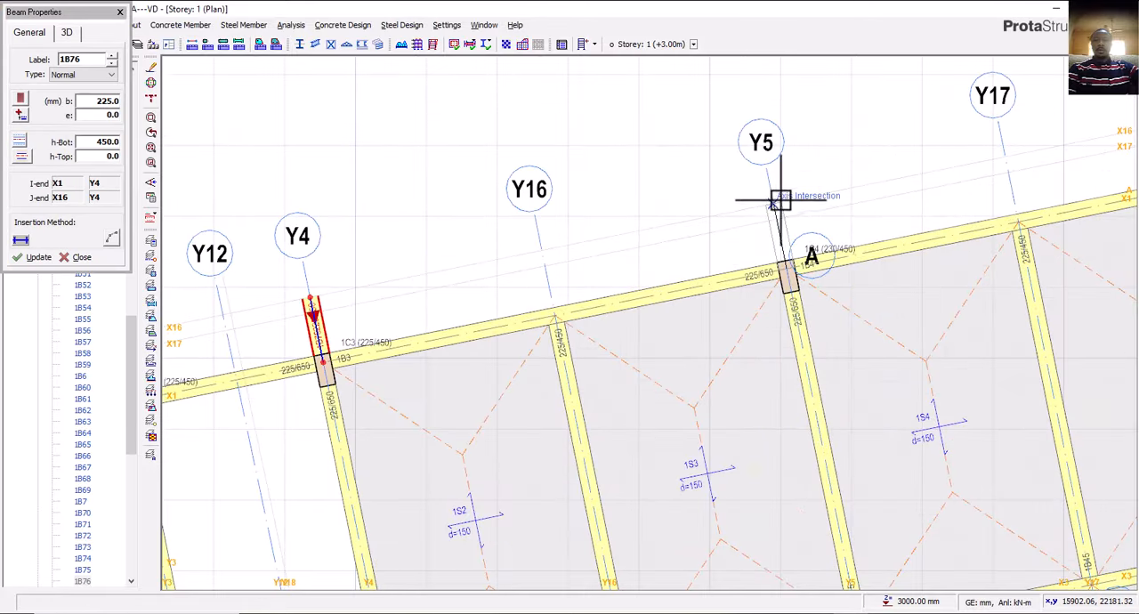
left_click(782, 218)
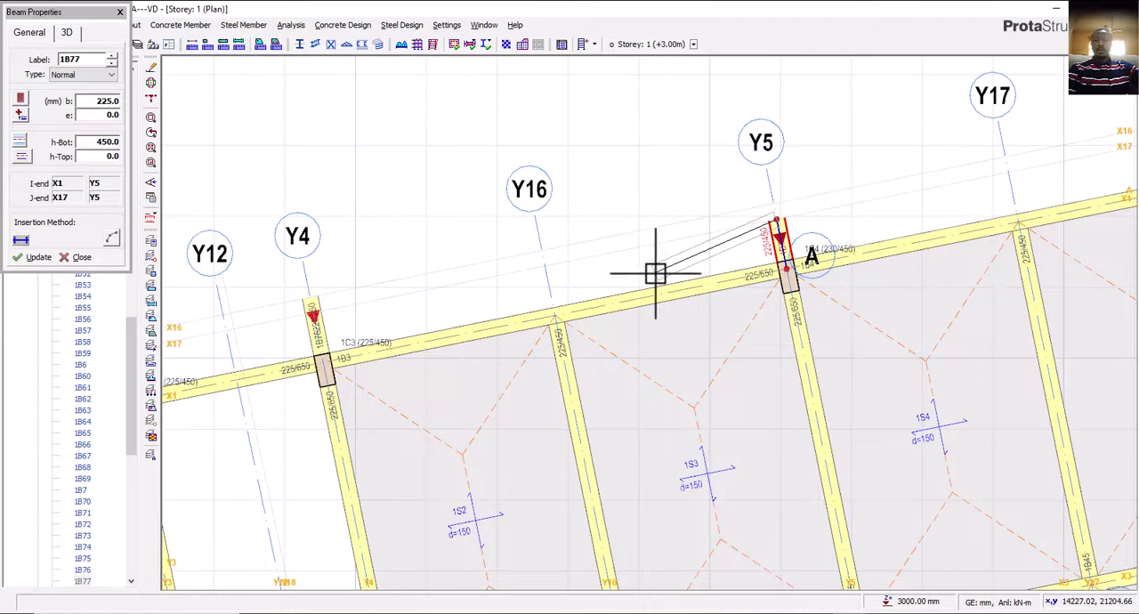
left_click(544, 267)
scroll(539, 311, "down", 3)
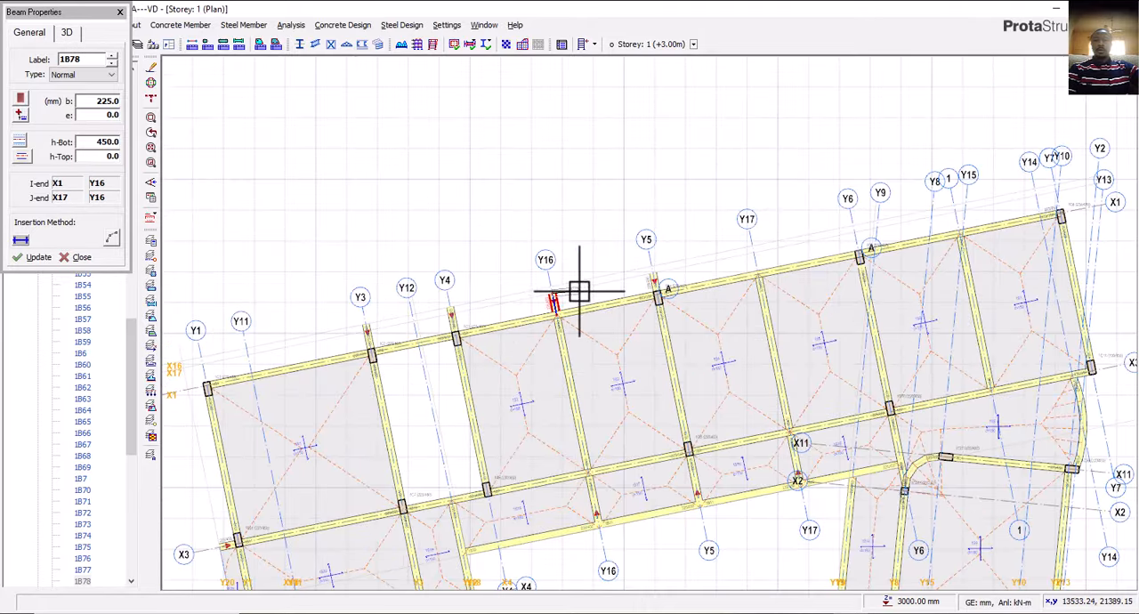
scroll(498, 296, "up", 3)
key("Escape")
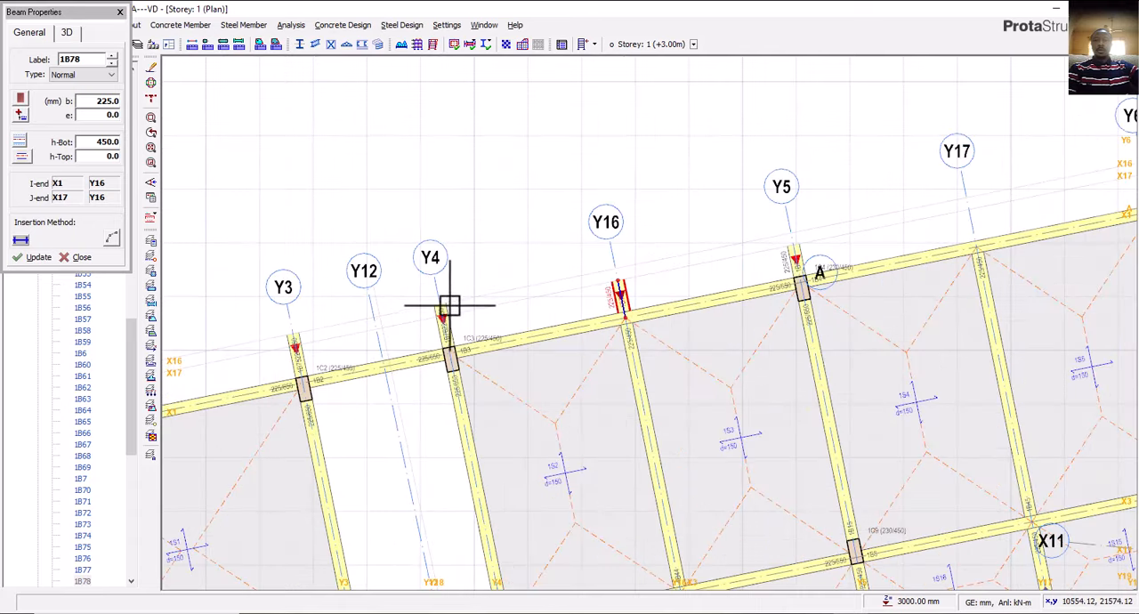
Insert a 225 x 450 mm beam along axis X16 between axes Y3 and Y4 to close the stair hall projection.
middle_click_drag(446, 305, 517, 265)
scroll(496, 277, "up", 2)
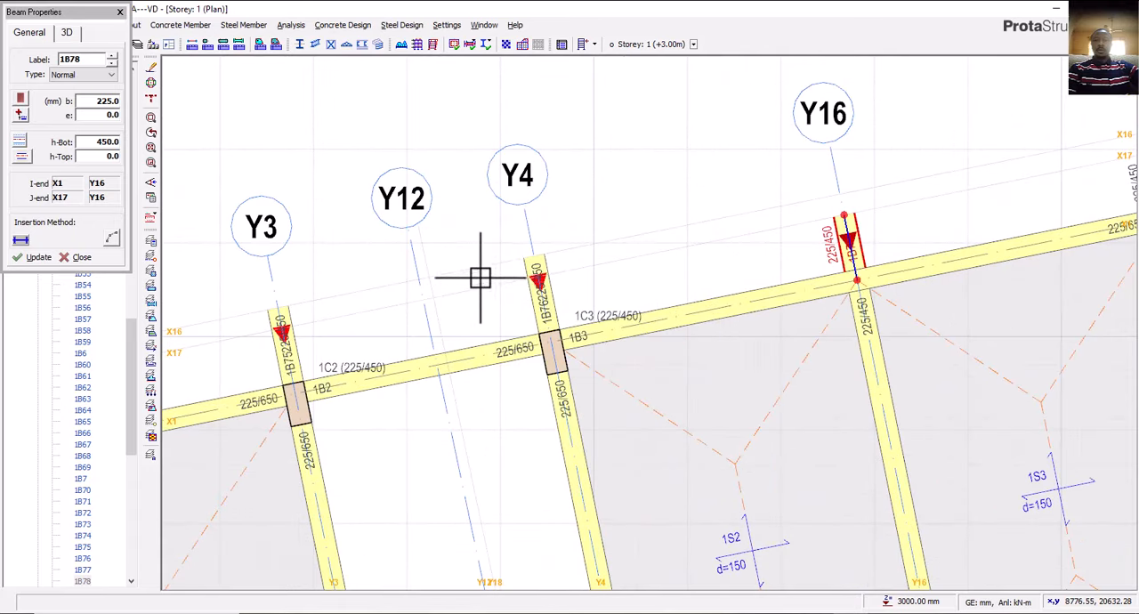
left_click(532, 253)
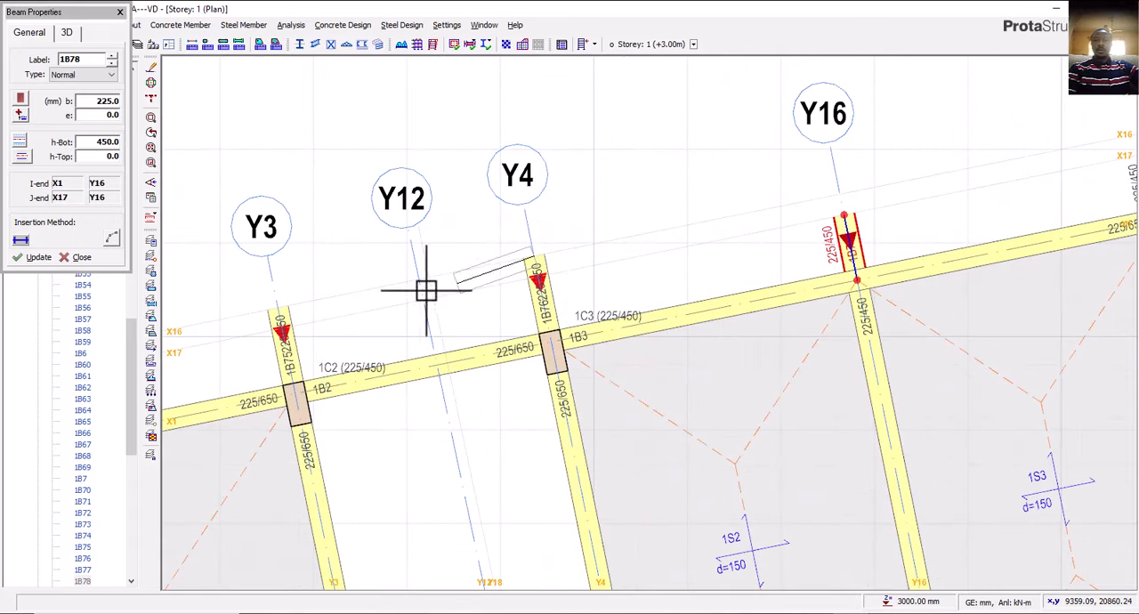
left_click(276, 311)
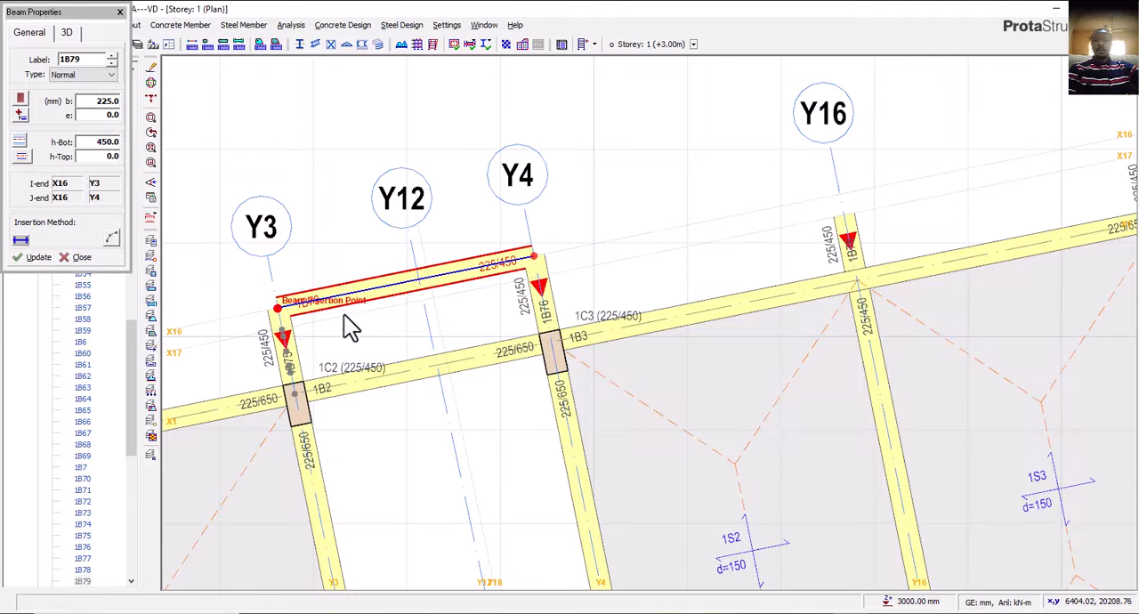
key("Escape")
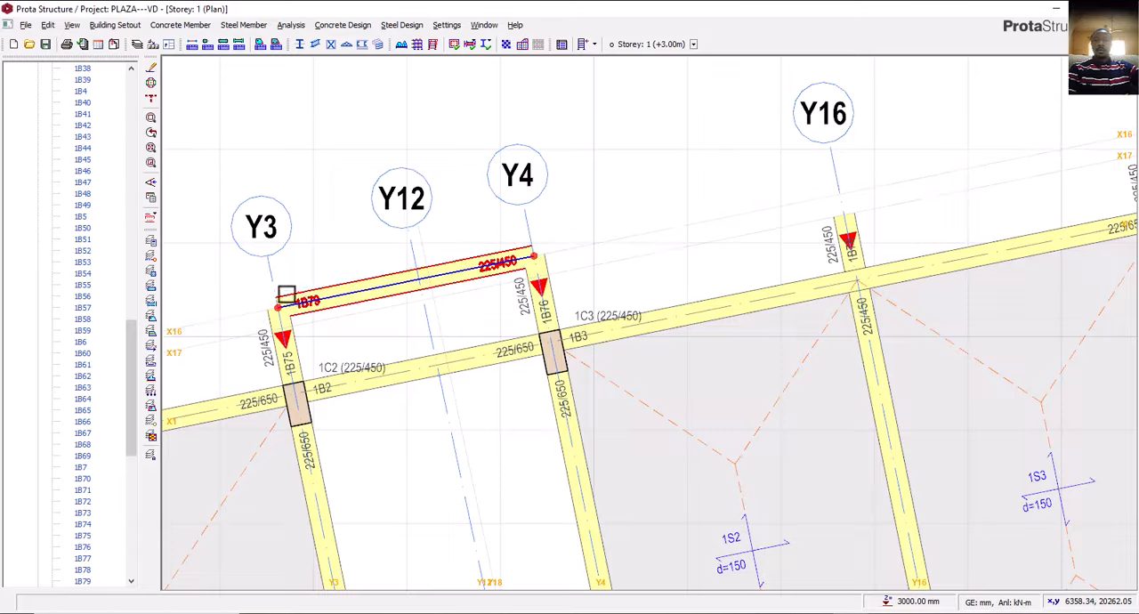
Align the stair hall's outer beam to axis X16 with an eccentricity of -112.5 mm.
left_click(347, 287)
right_click(346, 286)
left_click(370, 295)
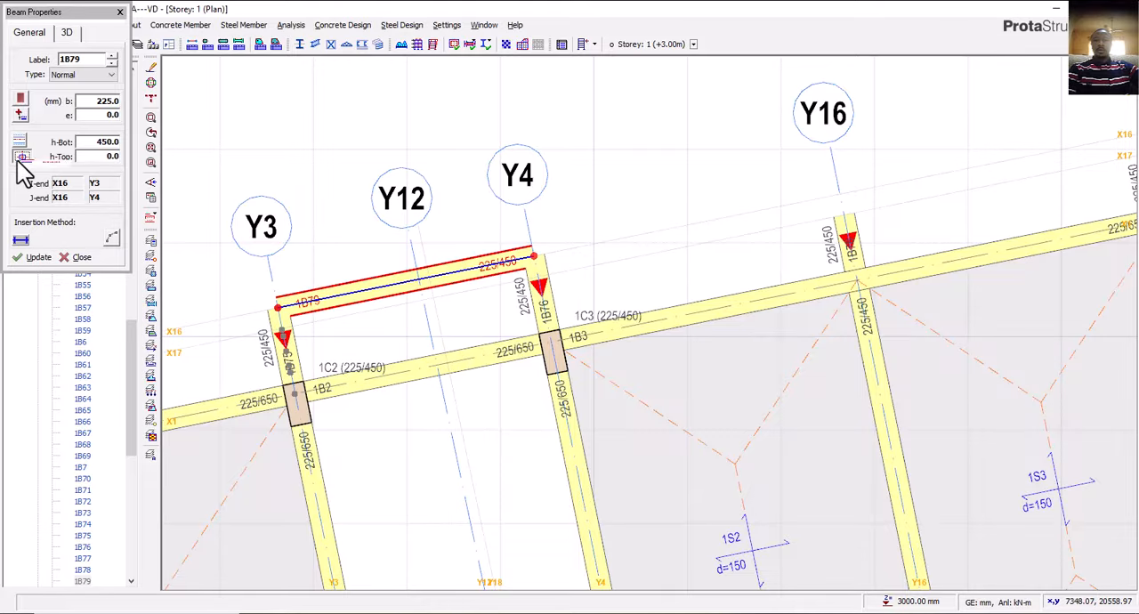
left_click(21, 157)
left_click(59, 169)
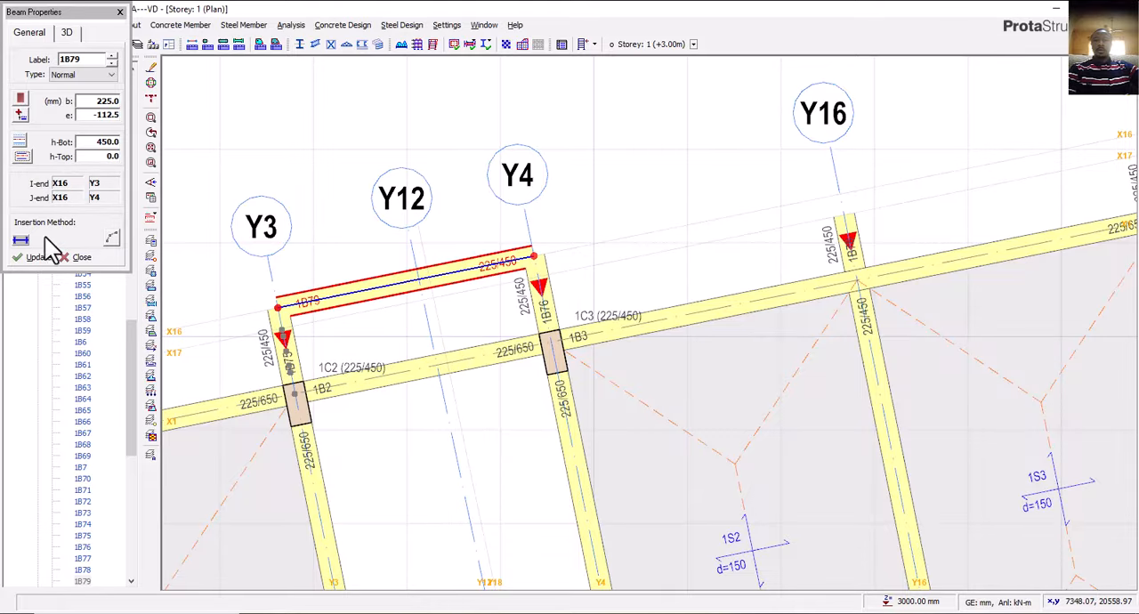
left_click(39, 258)
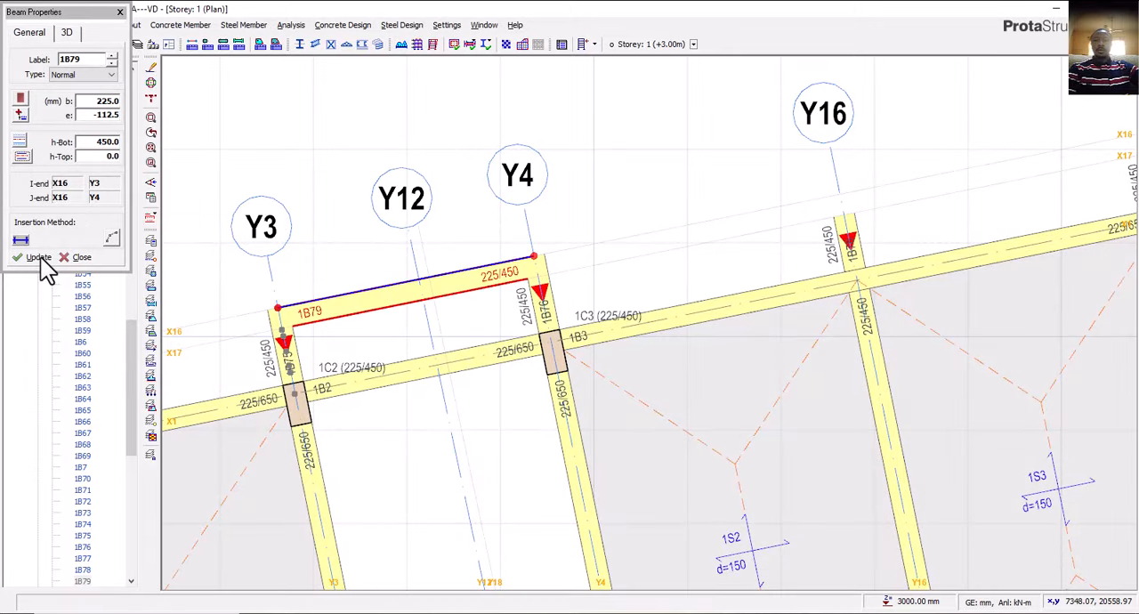
left_click(88, 258)
key("Escape")
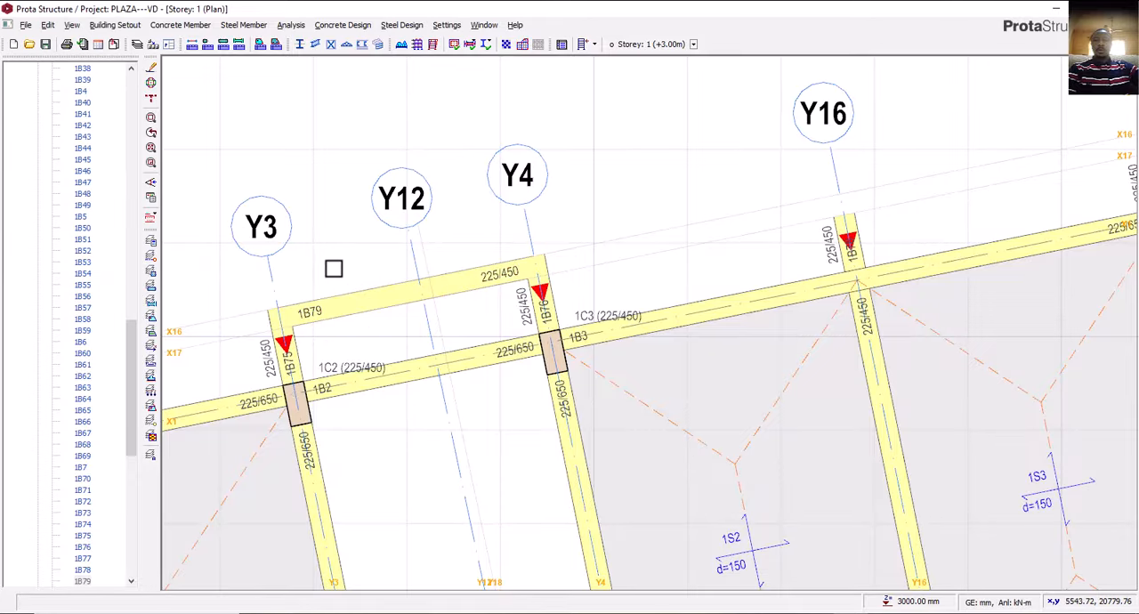
Examine the projecting beams and edge slabs on the west side of the plan around axes X4 and X5.
scroll(492, 259, "down", 3)
left_click(553, 248)
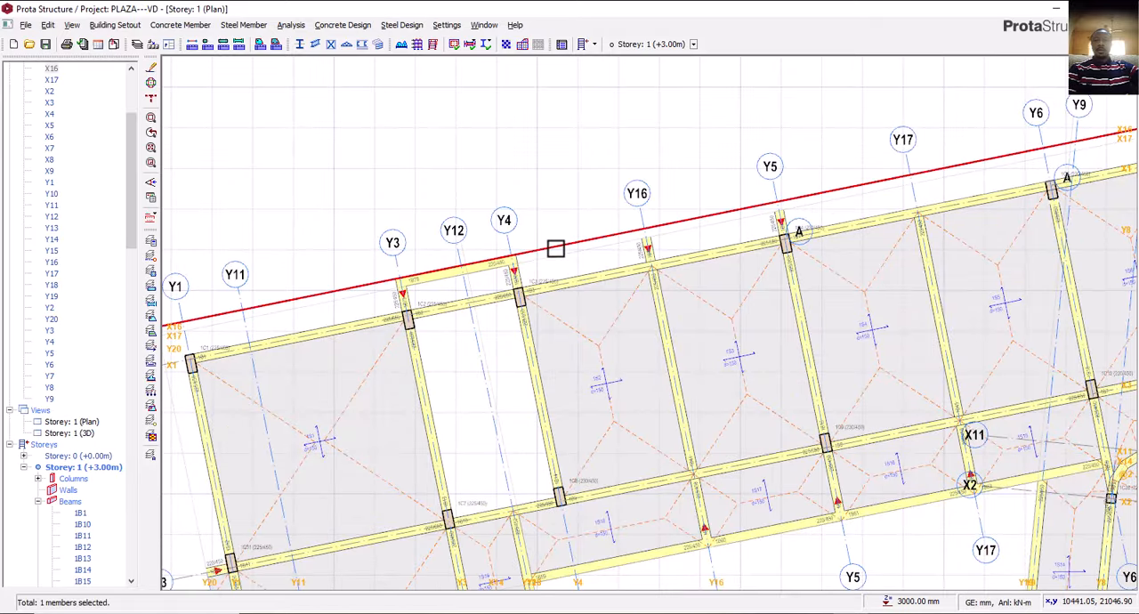
scroll(529, 283, "down", 2)
scroll(508, 289, "down", 3)
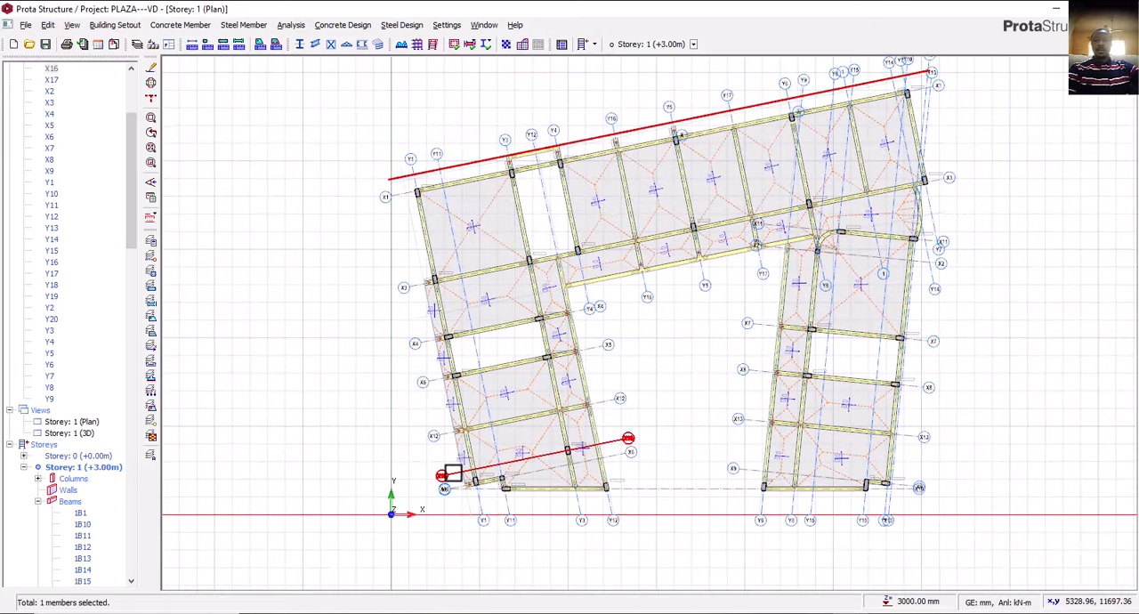
scroll(450, 467, "up", 4)
middle_click_drag(445, 323, 440, 387)
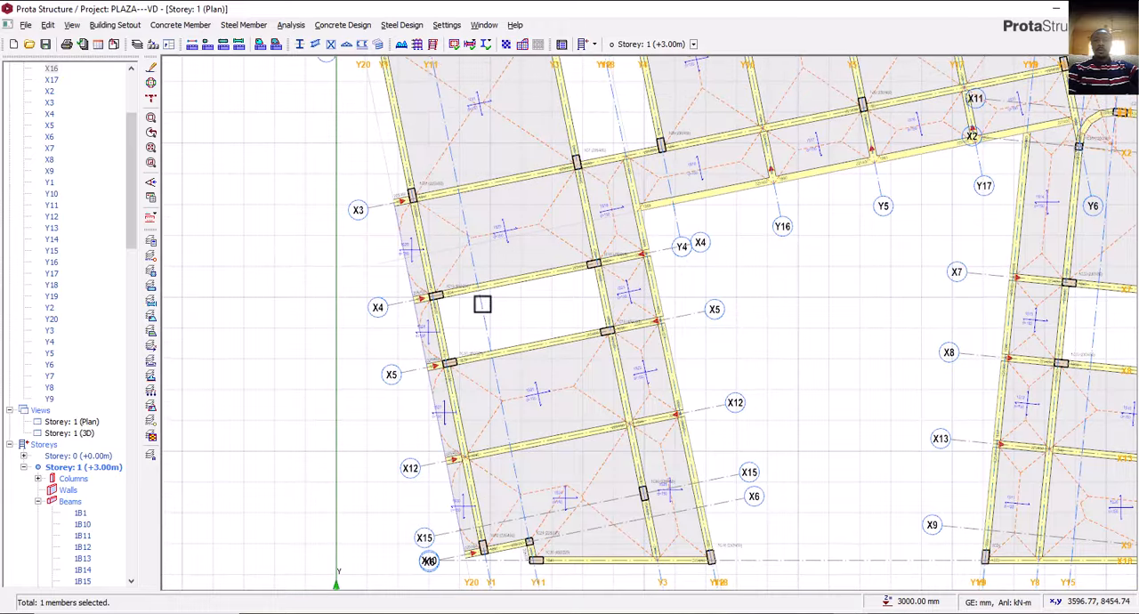
scroll(405, 294, "up", 5)
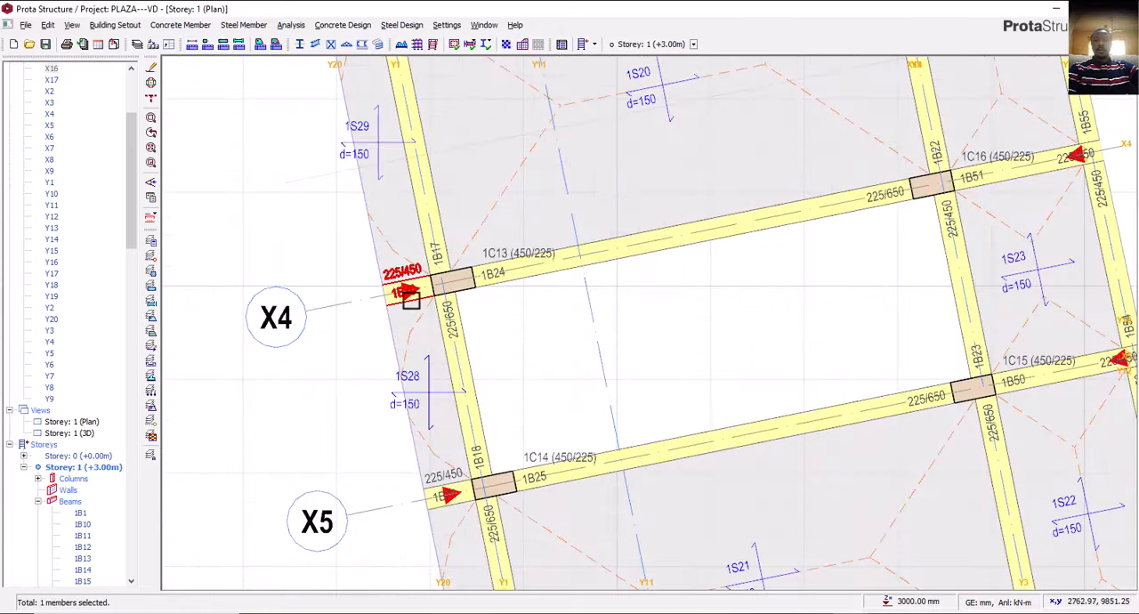
Insert a 225 x 450 mm beam along axis Y20 between axes X4 and X5 to close the west projection.
right_click(415, 299)
left_click(449, 325)
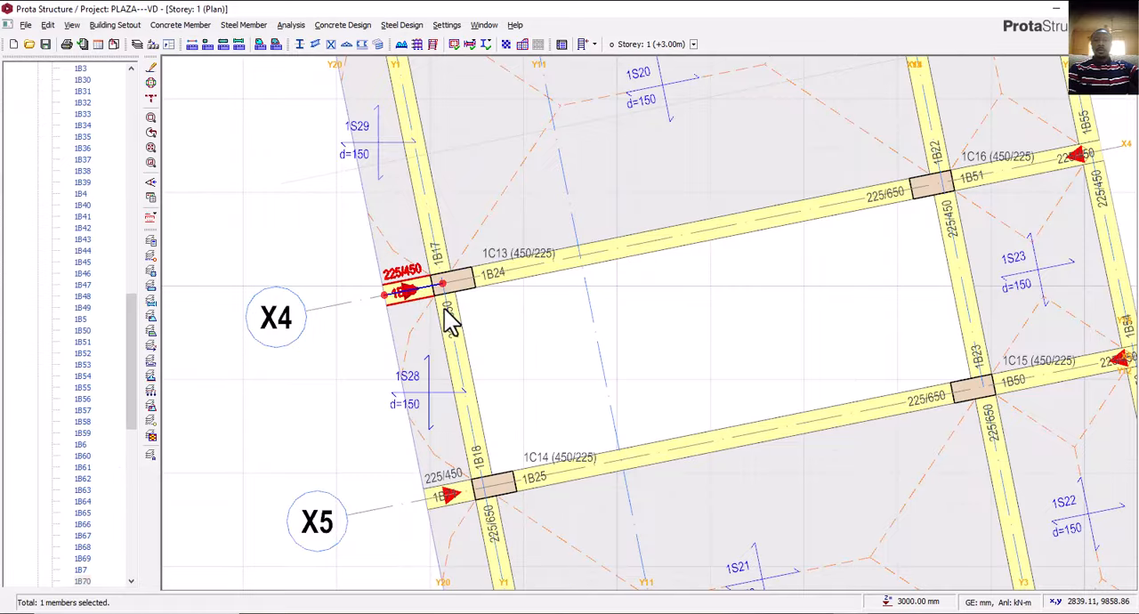
left_click(385, 295)
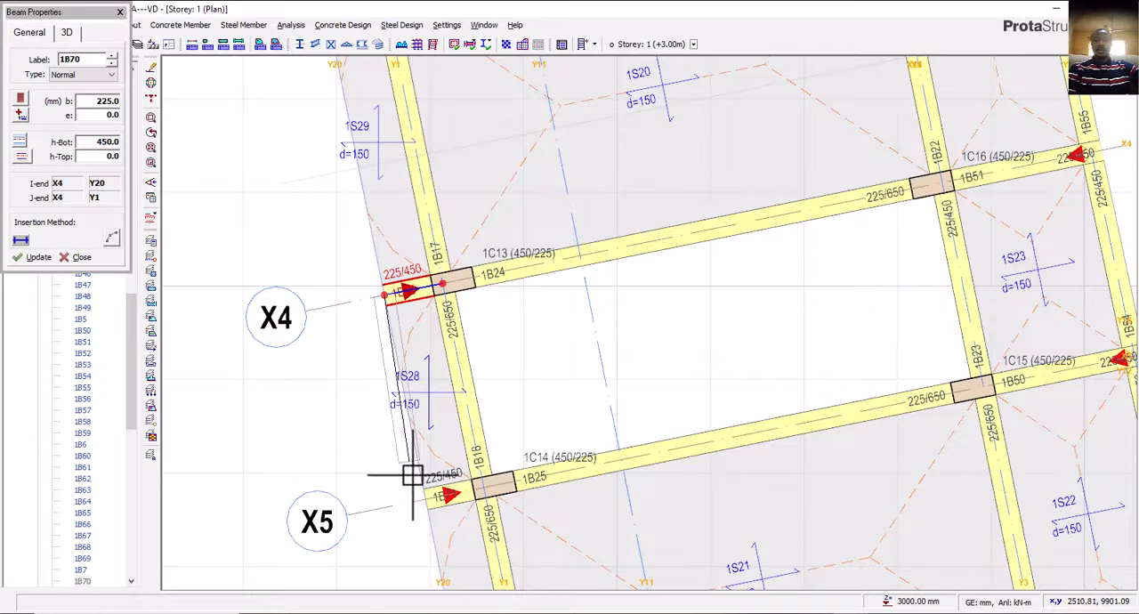
left_click(427, 505)
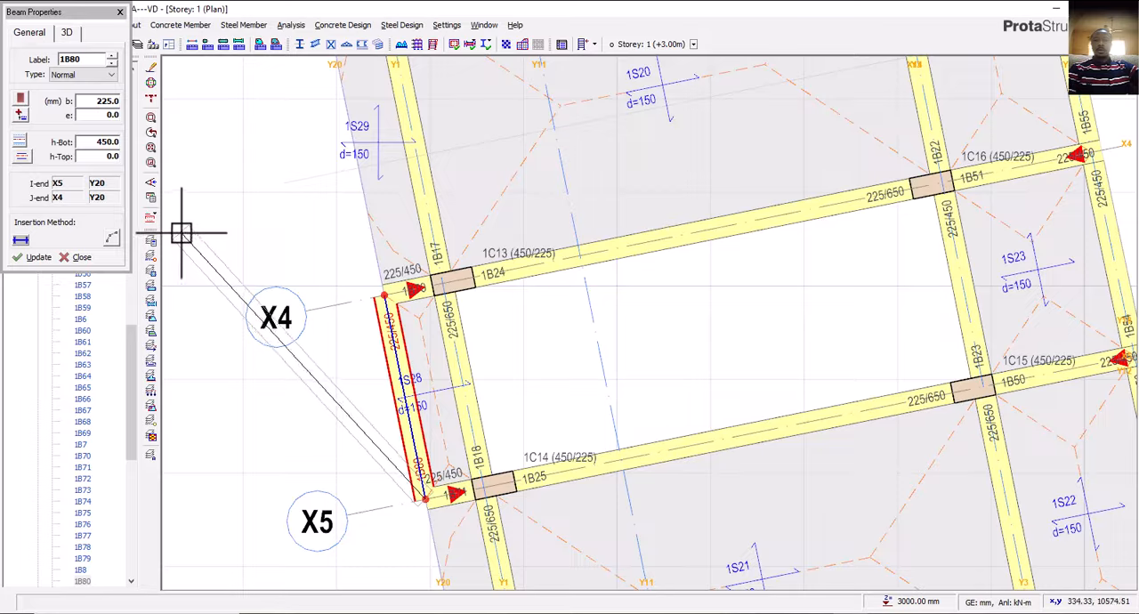
Align the new outer beam on axis Y20 with its edge on the axis, using an eccentricity of -112.5 mm.
left_click(24, 159)
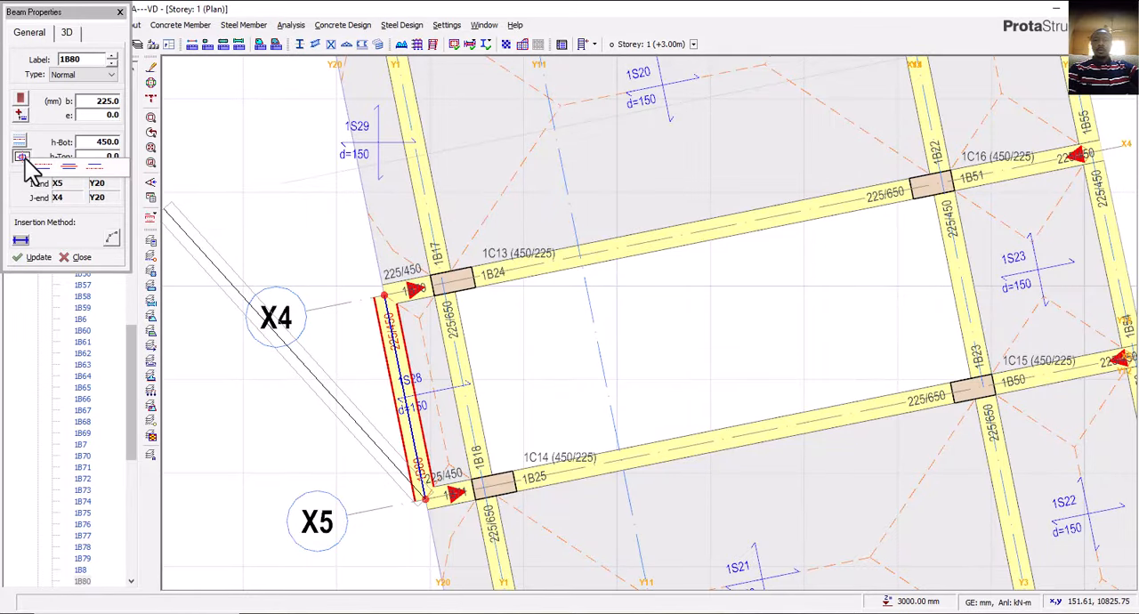
left_click(46, 168)
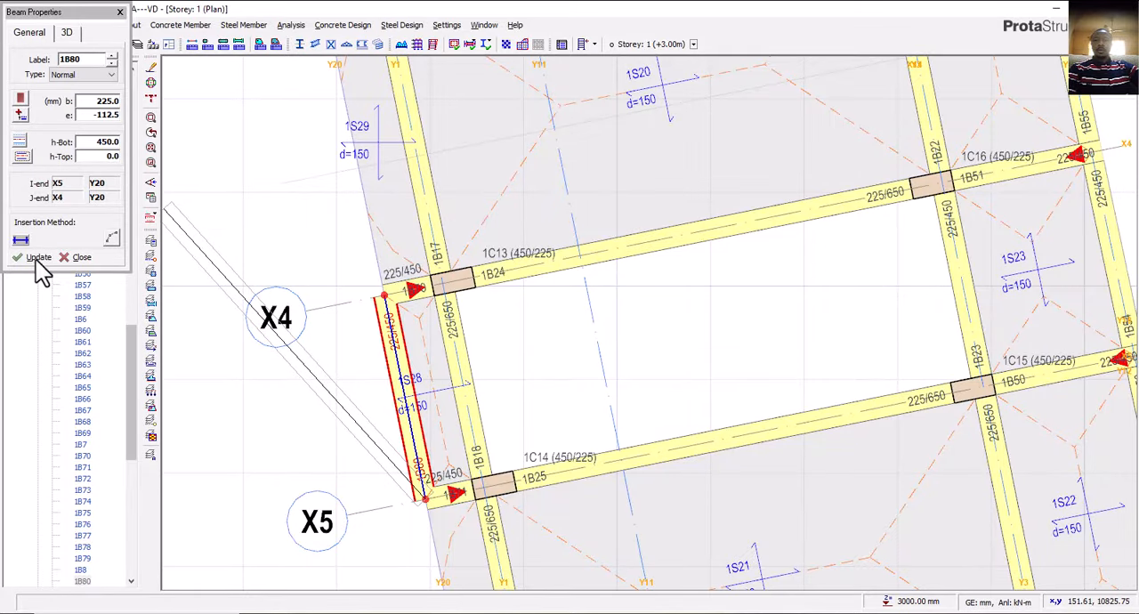
left_click(38, 259)
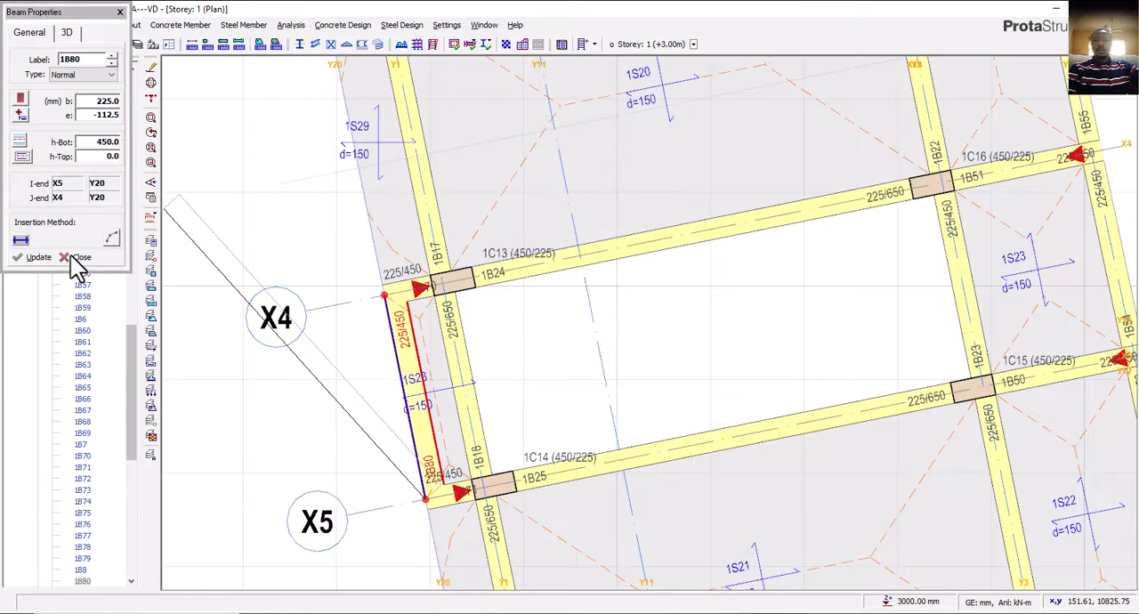
key("Escape")
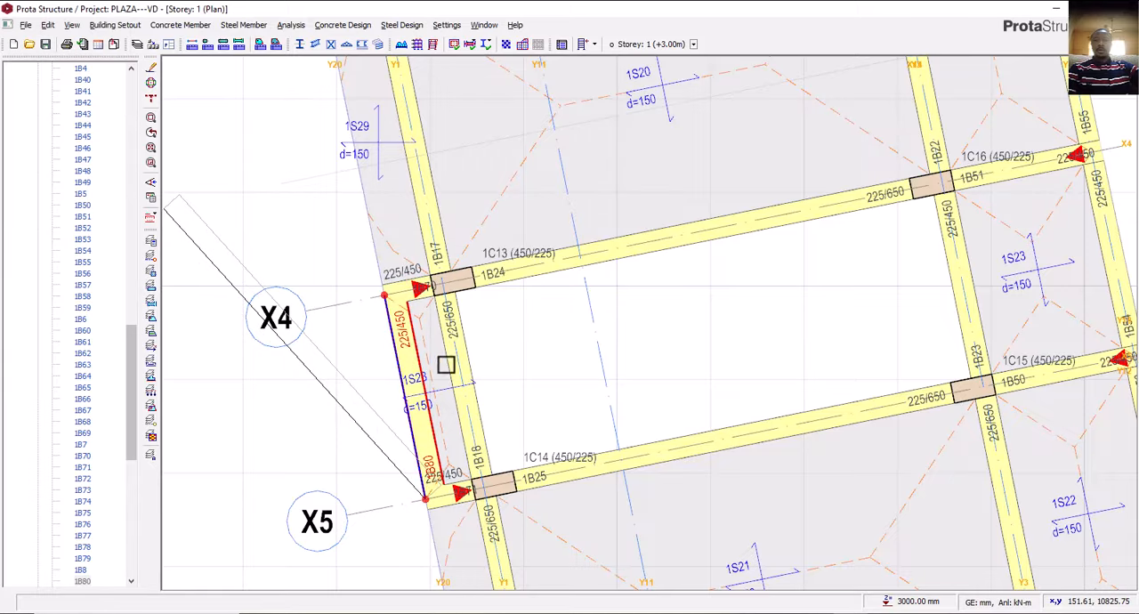
Delete the inner beam on axis Y1 between axes X4 and X5, along with the adjoining edge slab 1S28.
left_click(456, 363)
left_click(469, 357)
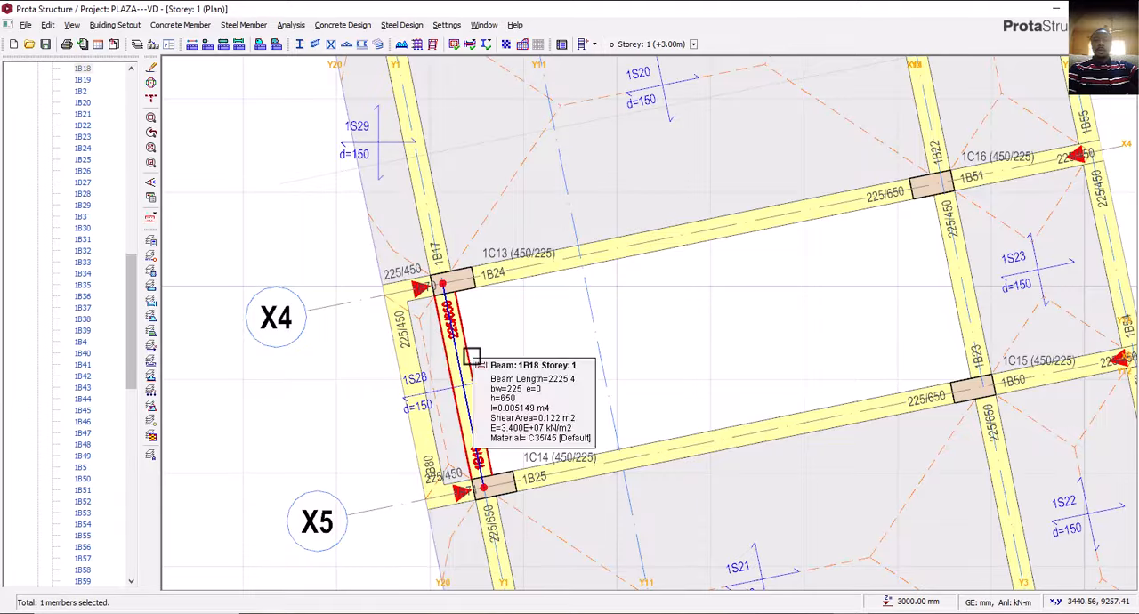
key("Delete")
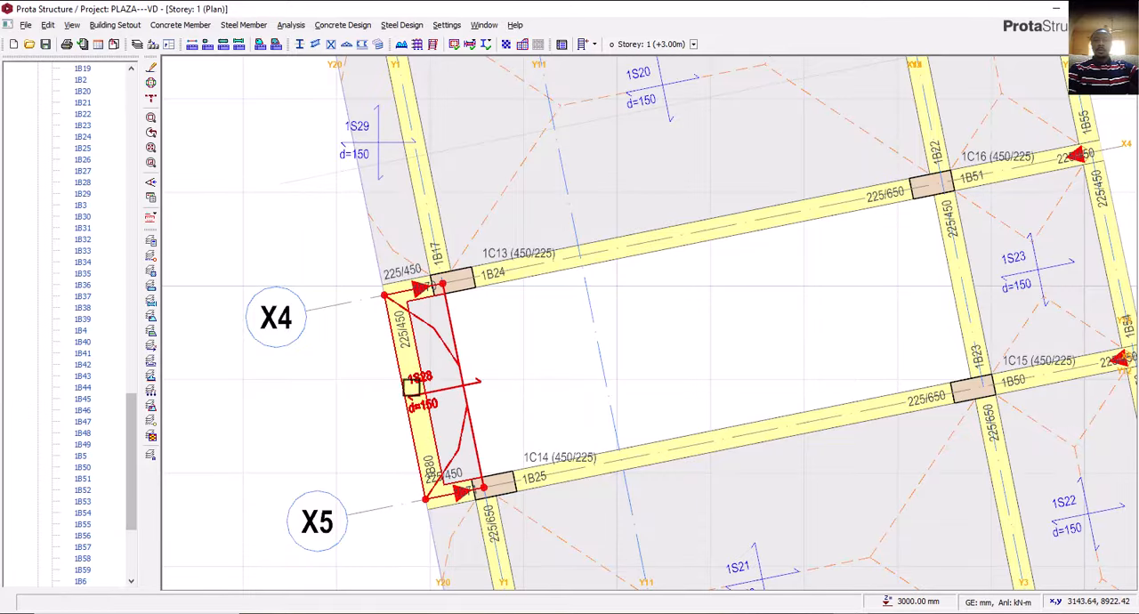
Delete the inner beam on axis X1 between axes Y3 and Y4 at the north stair hall.
scroll(396, 404, "down", 3)
mouse_move(471, 407)
middle_mouse_down()
mouse_move(476, 379)
mouse_move(457, 380)
middle_mouse_up()
scroll(522, 270, "down", 3)
scroll(572, 292, "up", 5)
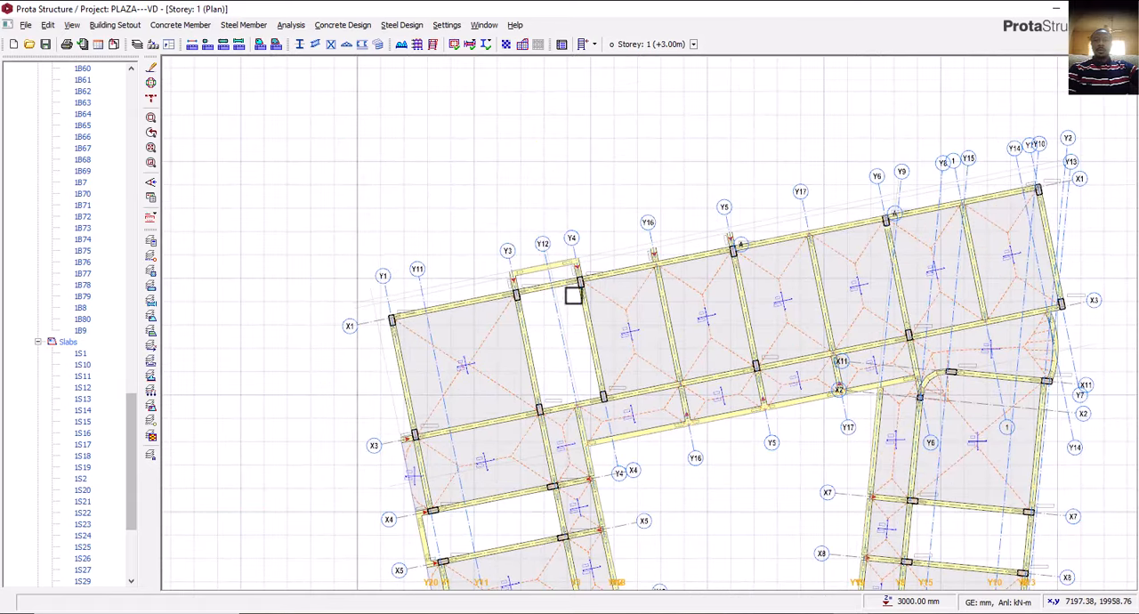
left_click(553, 300)
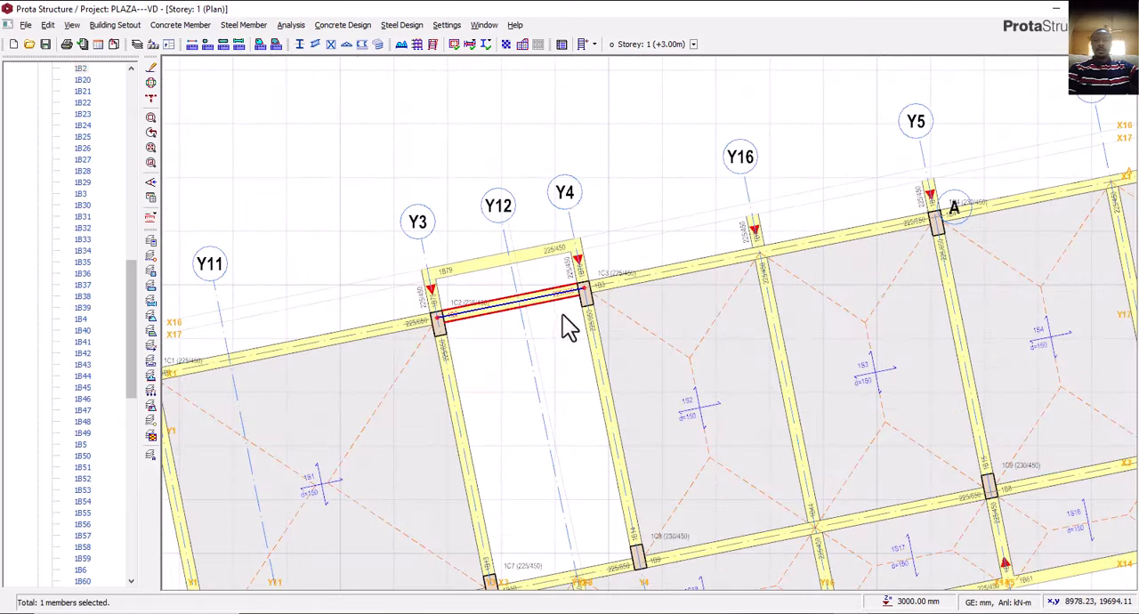
key("Delete")
Examine the north wall projection between axes Y4 and Y17, including the projecting beams and the offset axes X16 and X17.
scroll(554, 310, "down", 2)
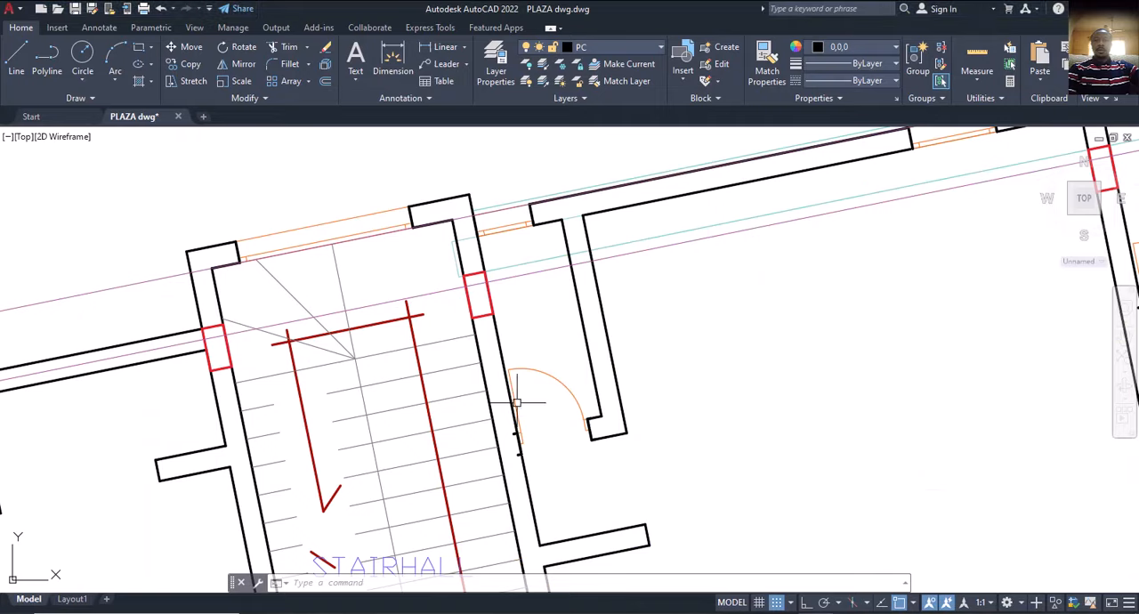
scroll(393, 324, "down", 3)
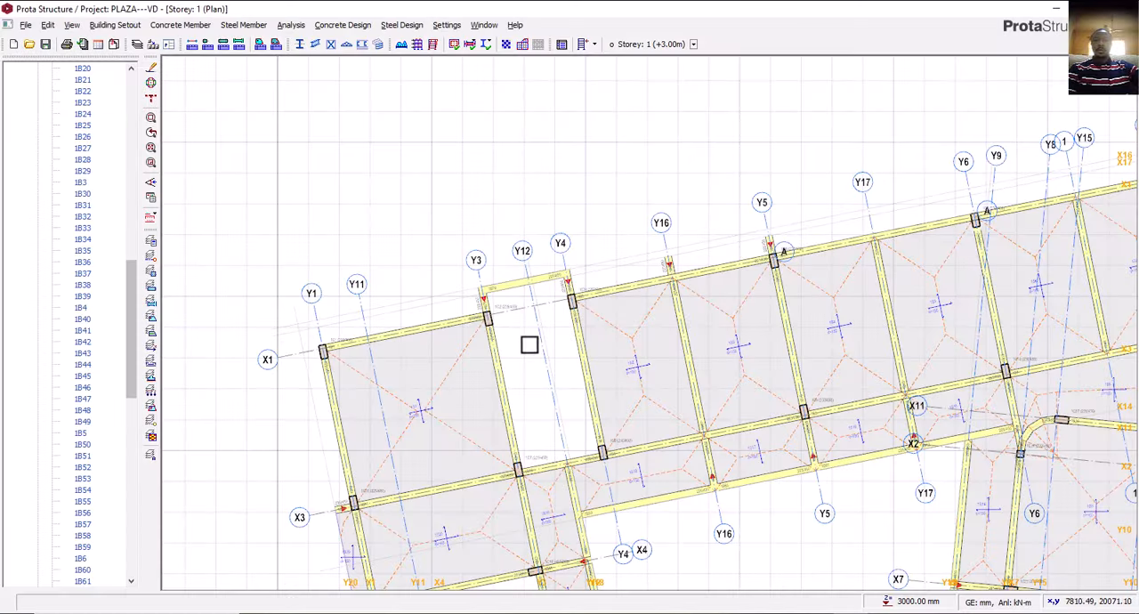
scroll(530, 344, "down", 2)
middle_click_drag(528, 357, 458, 383)
scroll(516, 338, "up", 3)
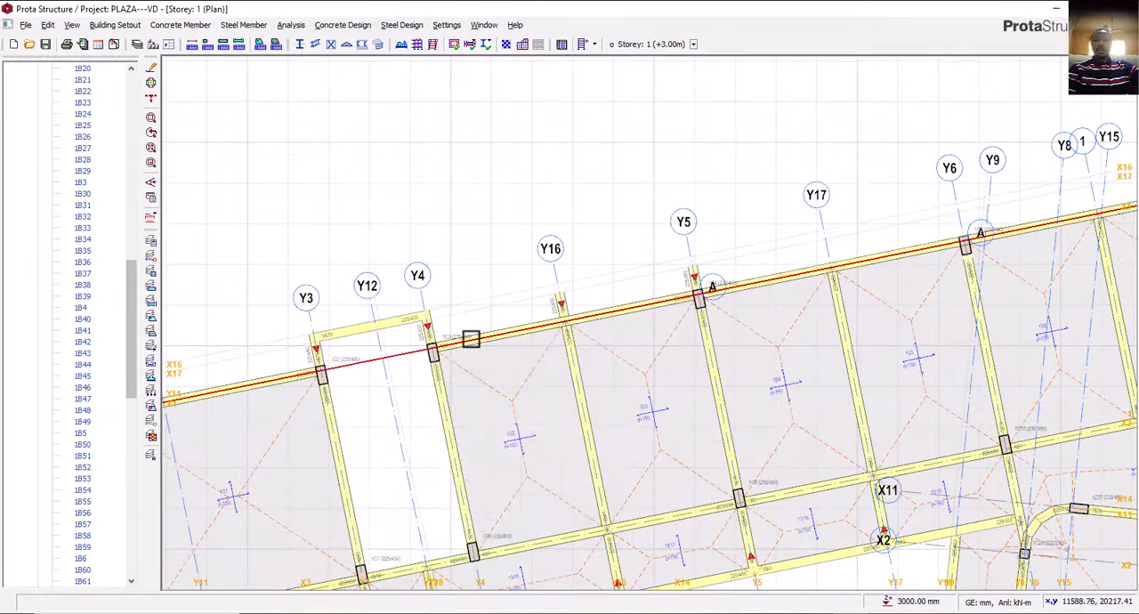
scroll(564, 287, "up", 2)
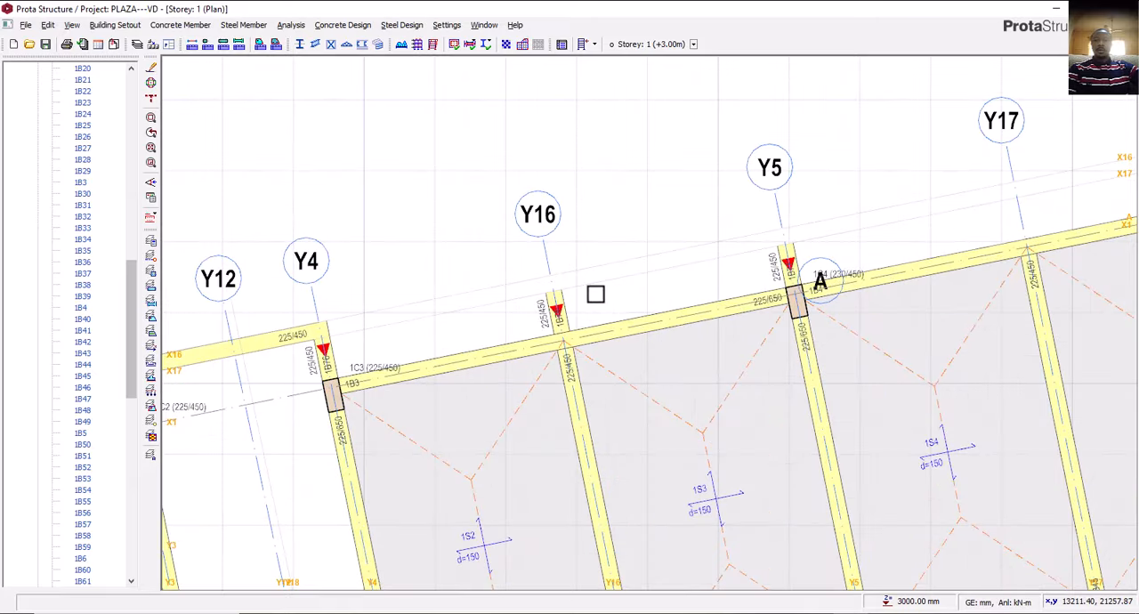
scroll(595, 294, "down", 2)
scroll(471, 318, "up", 2)
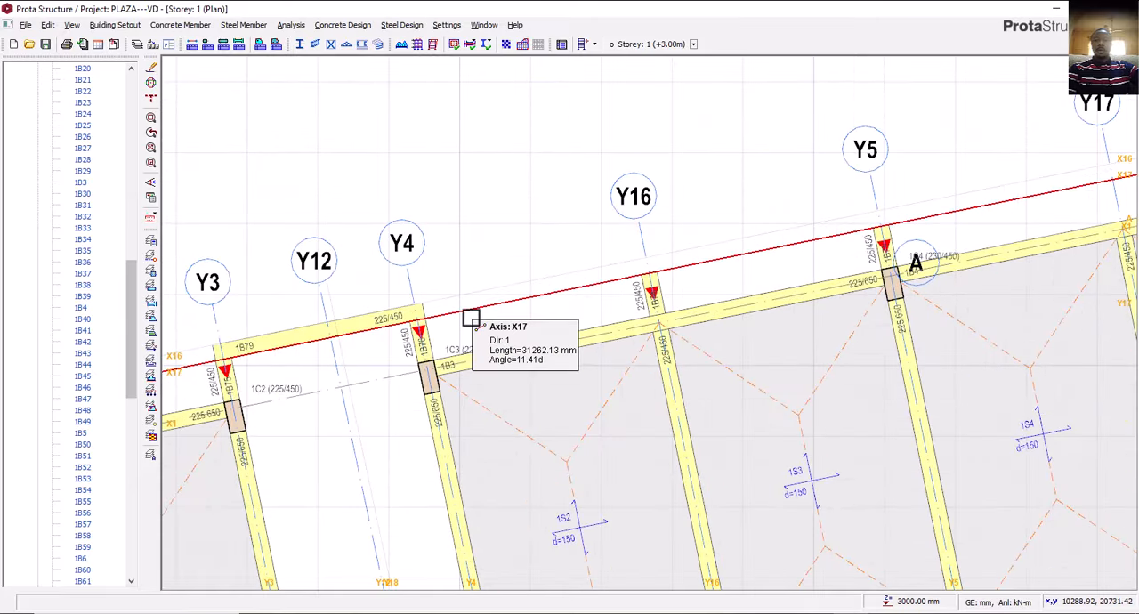
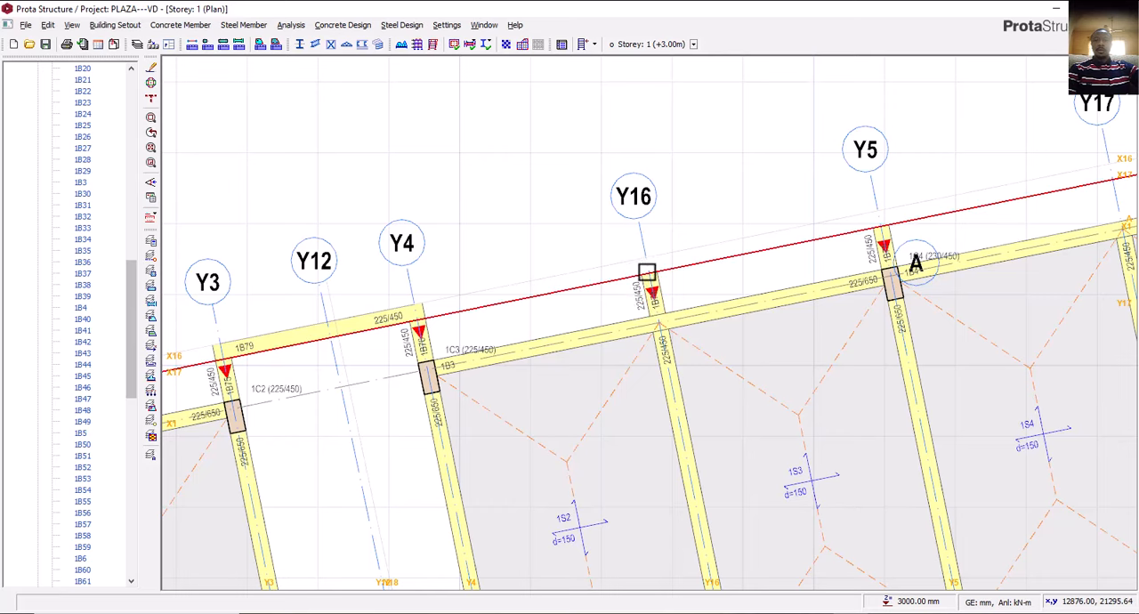
Switch to AutoCAD and check the north wall projection beyond the columns on the floor plan, then return to ProtaStructure.
key("alt+Tab")
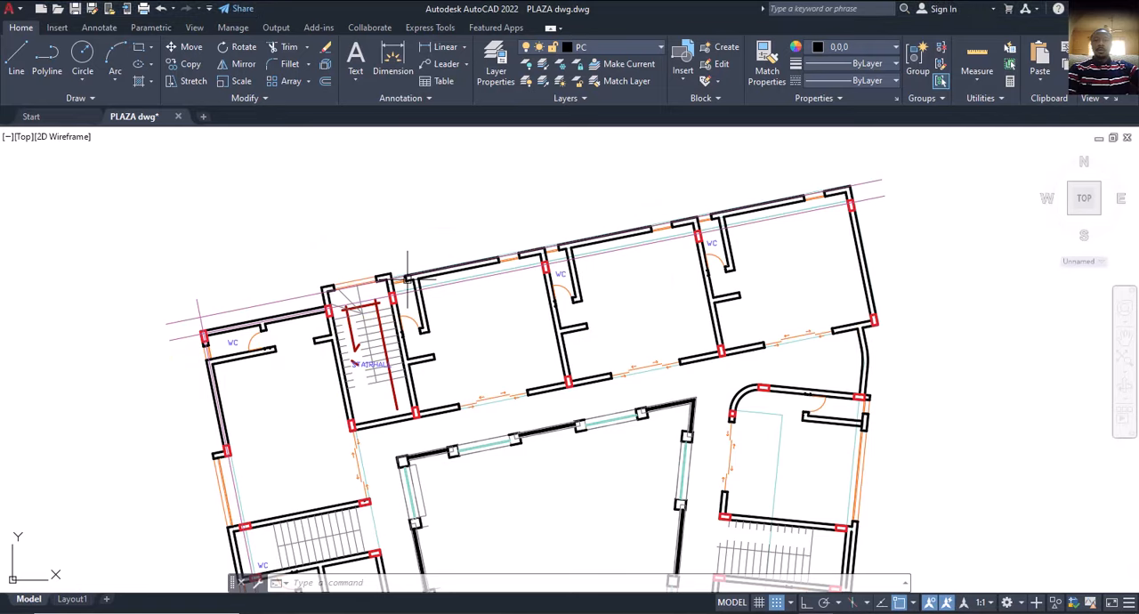
scroll(407, 279, "up", 5)
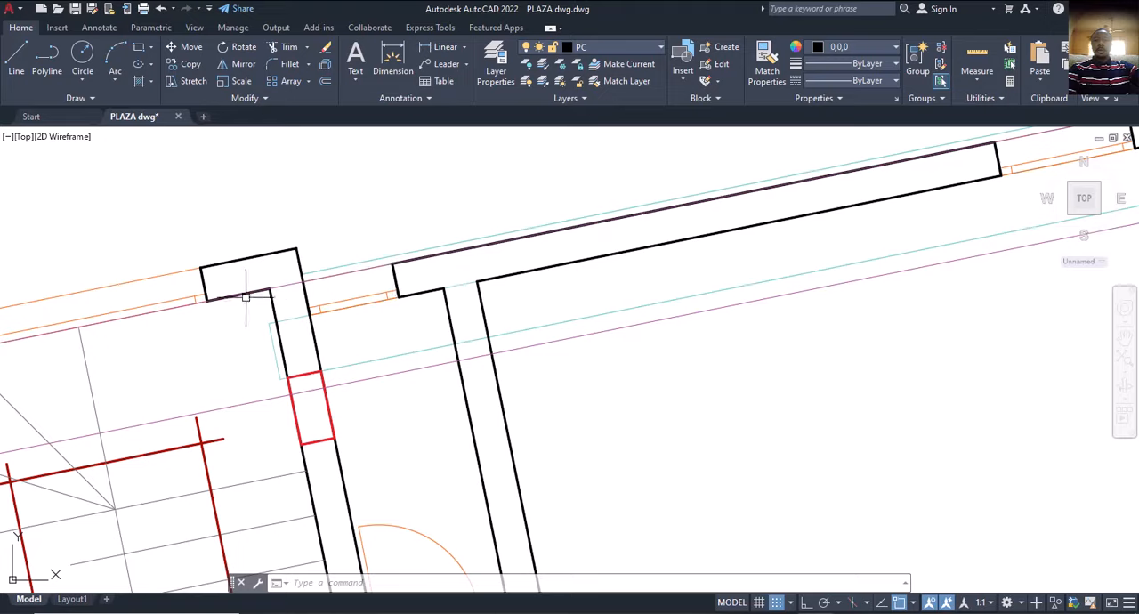
scroll(401, 322, "down", 8)
middle_click_drag(466, 331, 419, 332)
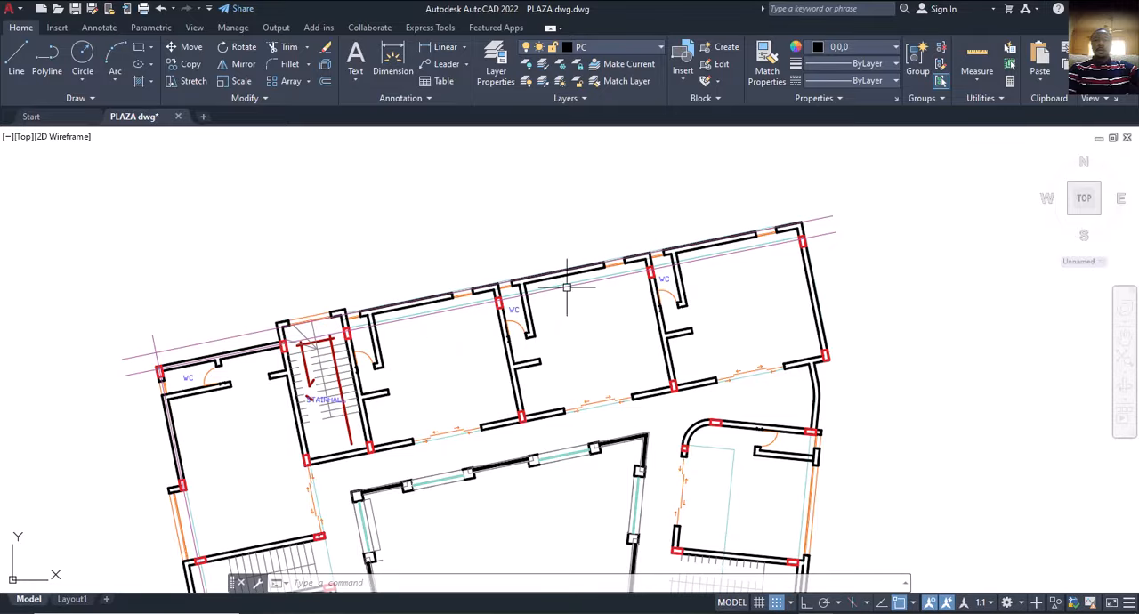
key("alt+Tab")
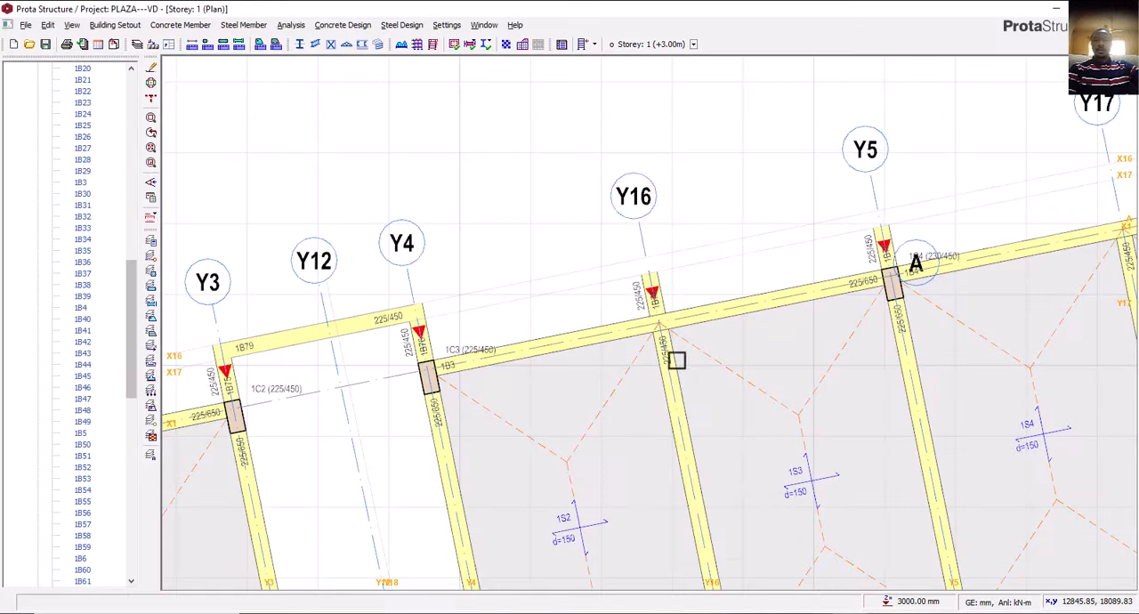
Using the properties of the projecting beam on axis Y5, insert a 225 x 450 mm beam on axis Y6 from axis X1 out to X17.
middle_click_drag(677, 359, 178, 468)
scroll(320, 393, "up", 2)
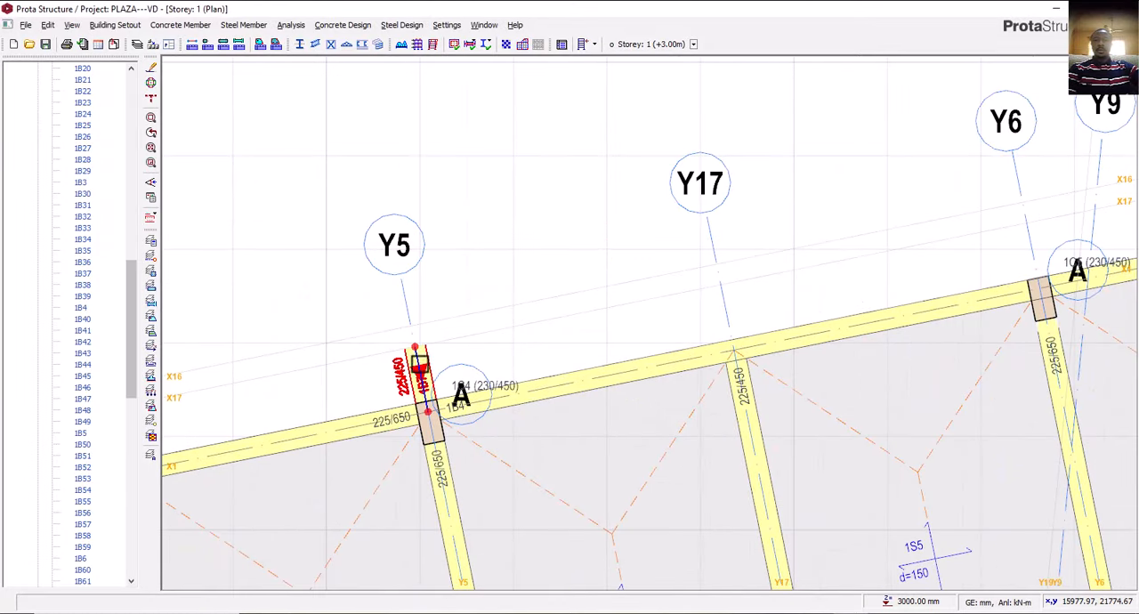
left_click(419, 365)
right_click(415, 361)
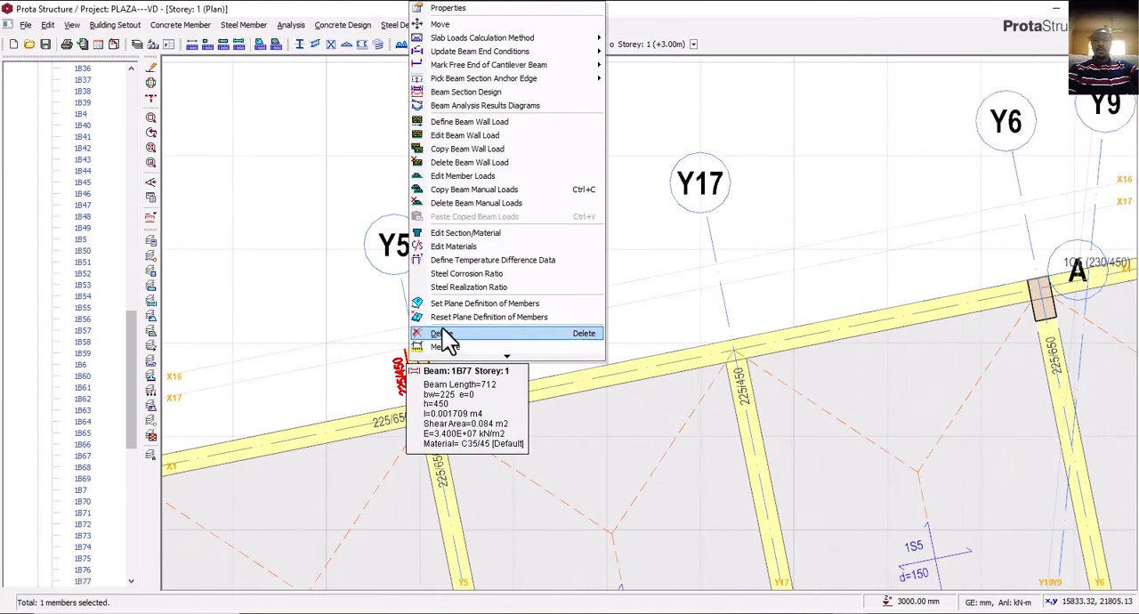
left_click(449, 9)
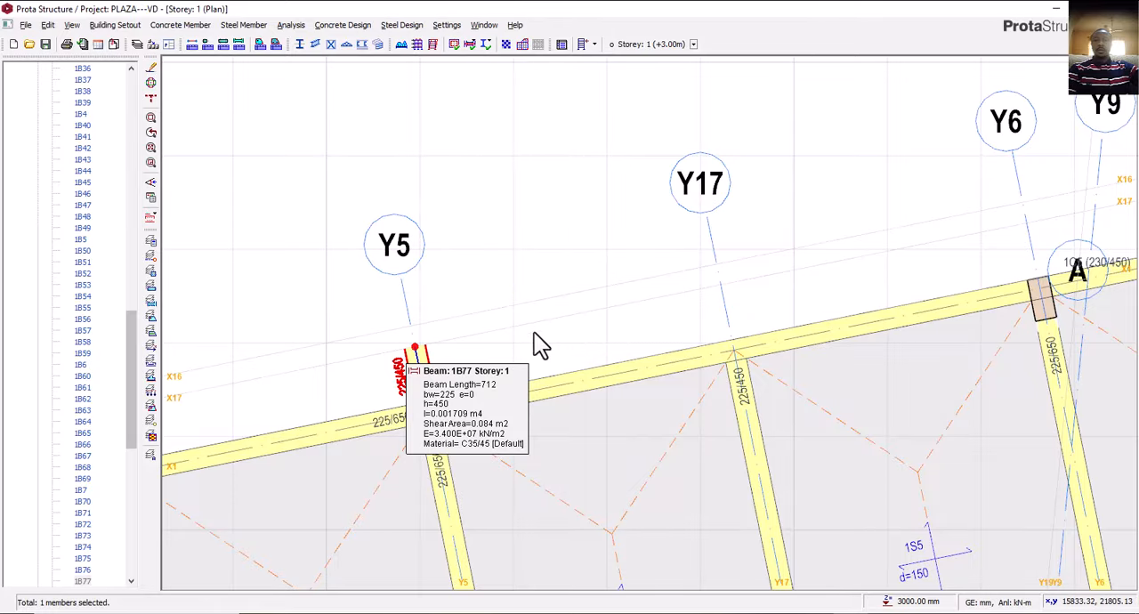
scroll(484, 341, "down", 3)
scroll(585, 348, "up", 2)
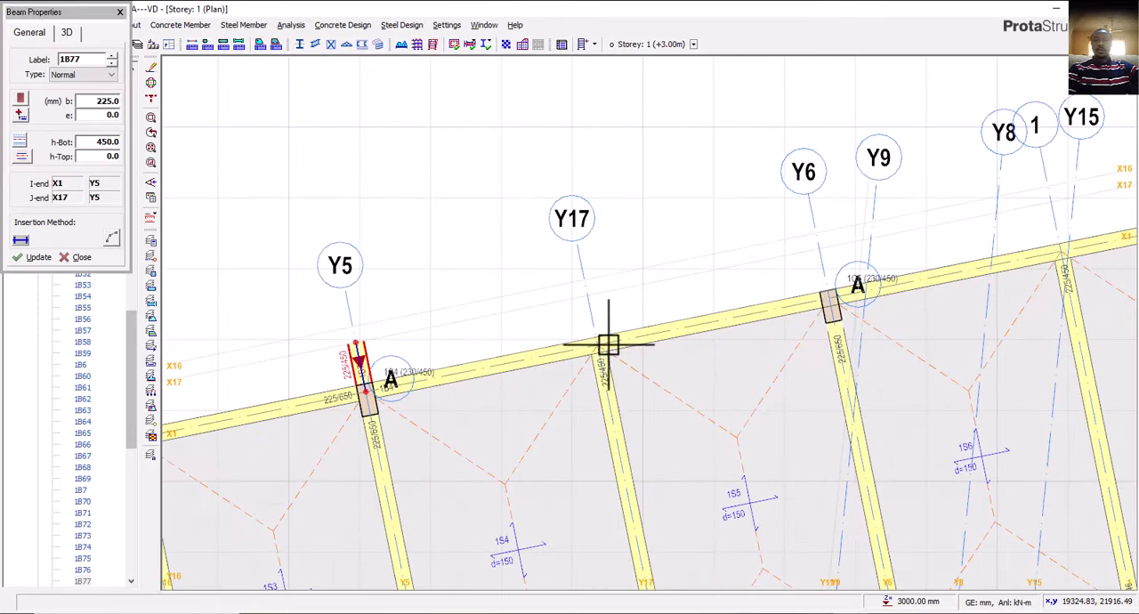
left_click(821, 246)
middle_click_drag(728, 335, 270, 470)
key("Escape")
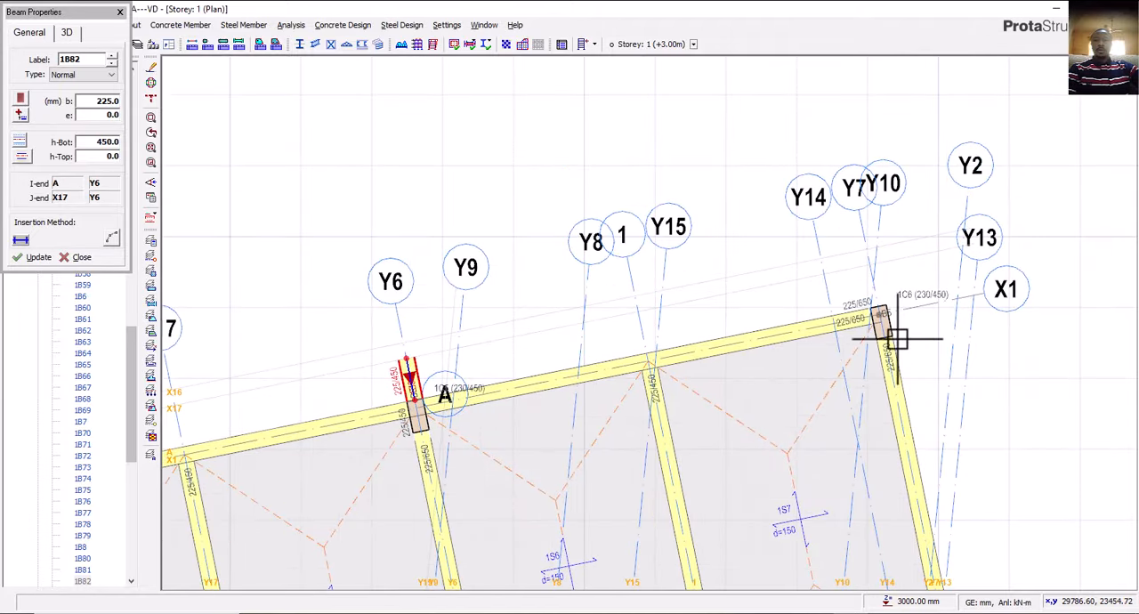
Insert a matching 225 x 450 mm projecting beam on axis Y7 from axis X1 to axis X17.
left_click(857, 271)
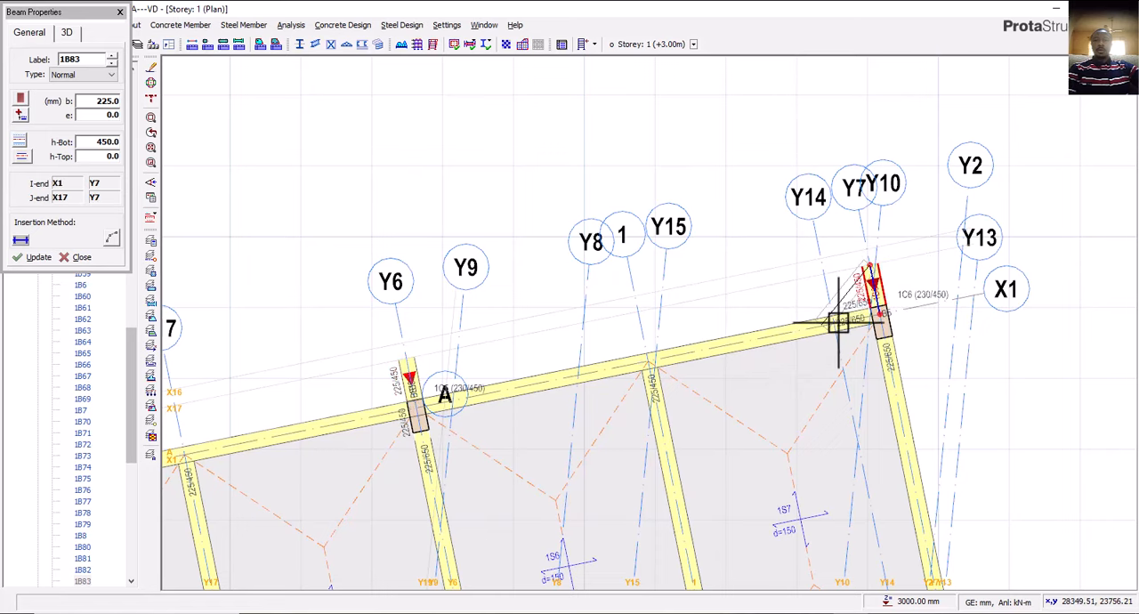
scroll(840, 322, "down", 3)
middle_click_drag(596, 347, 615, 338)
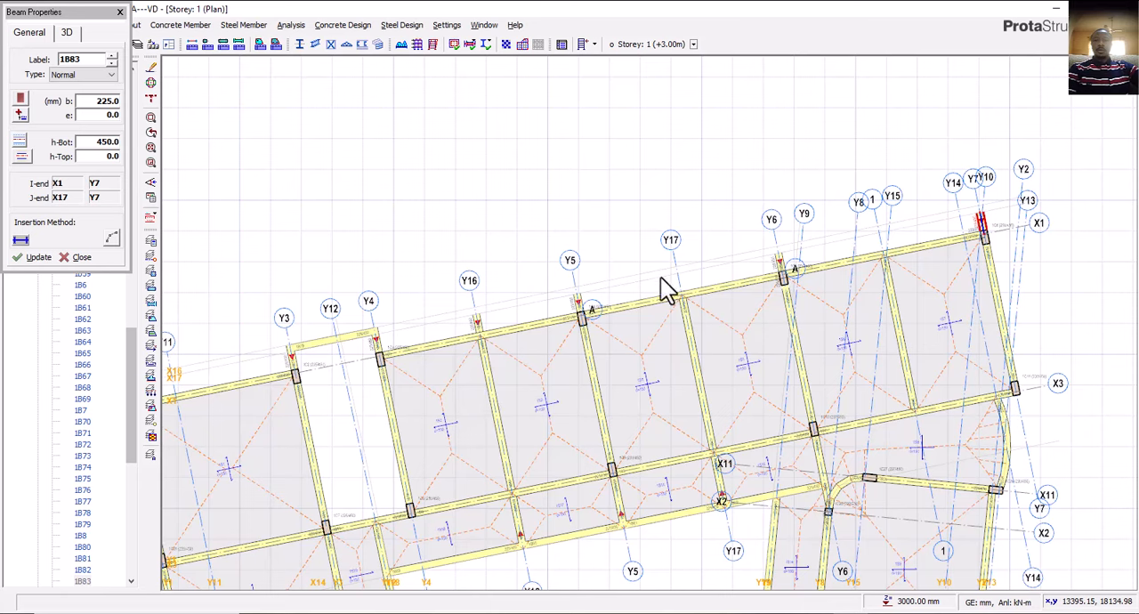
key("Escape")
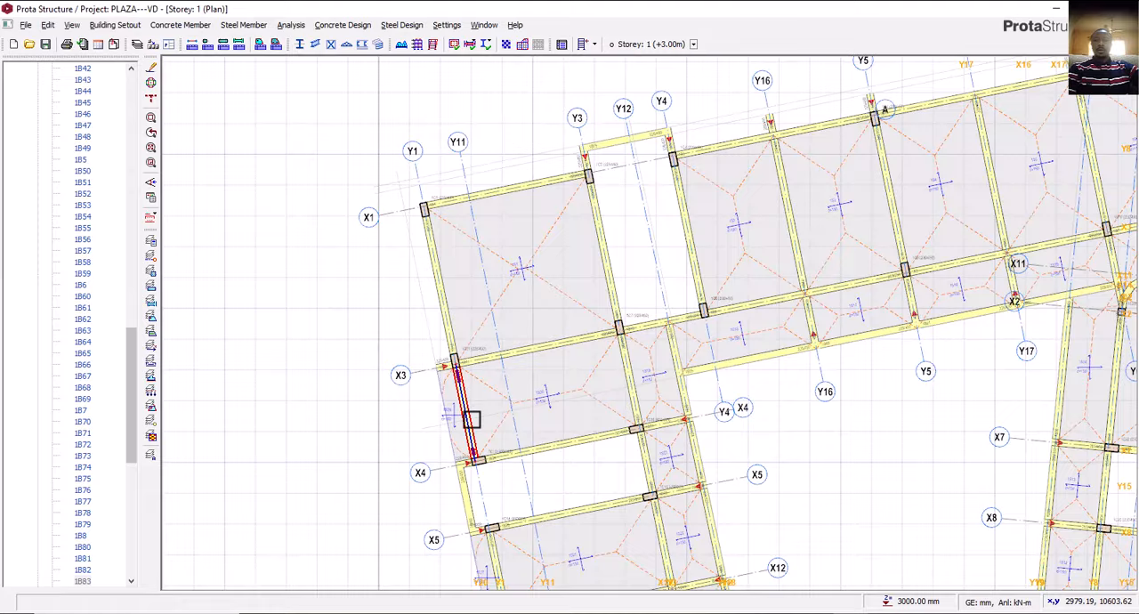
Using the properties of edge slab 1S29, insert 150 mm beam-region slabs between axes X1 and X17, from Y4 to Y16 and Y16 to Y5.
middle_click_drag(471, 415, 432, 445)
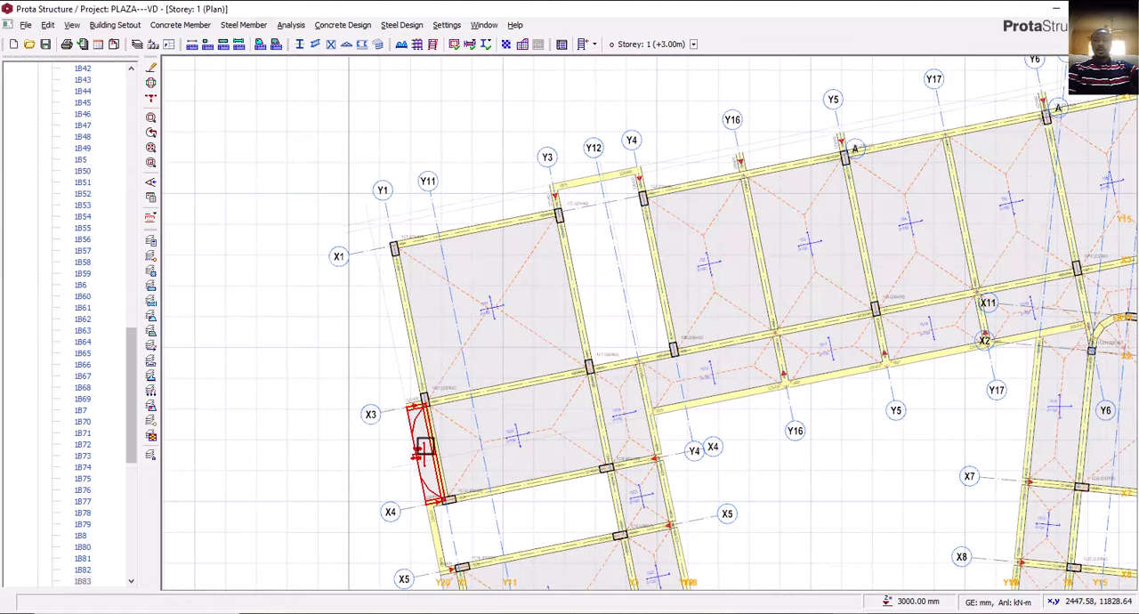
left_click(424, 448)
right_click(426, 447)
left_click(508, 285)
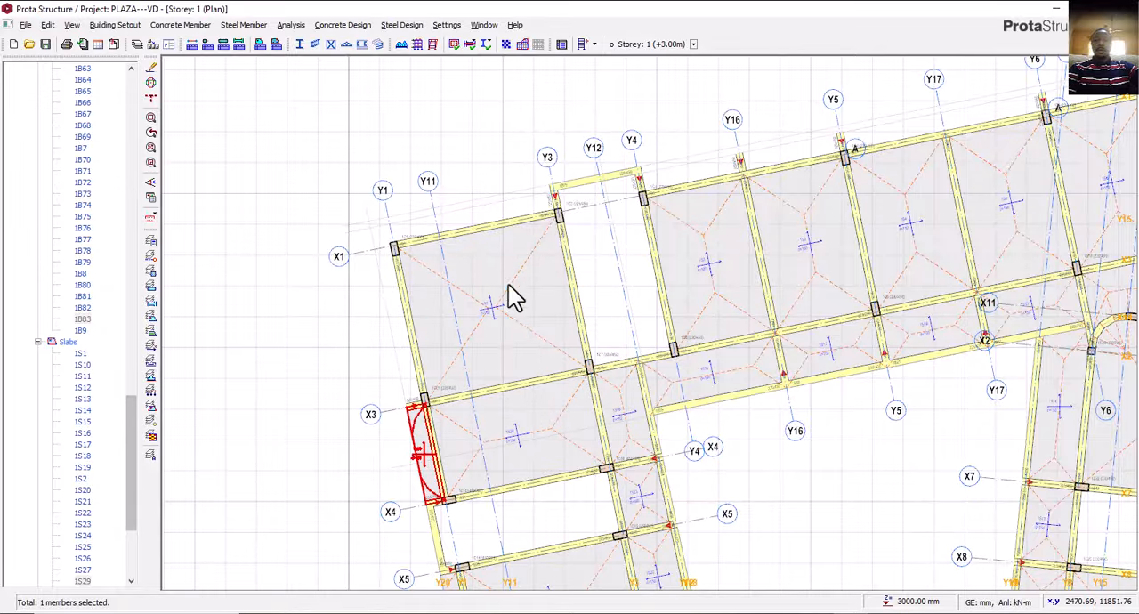
scroll(392, 396, "down", 3)
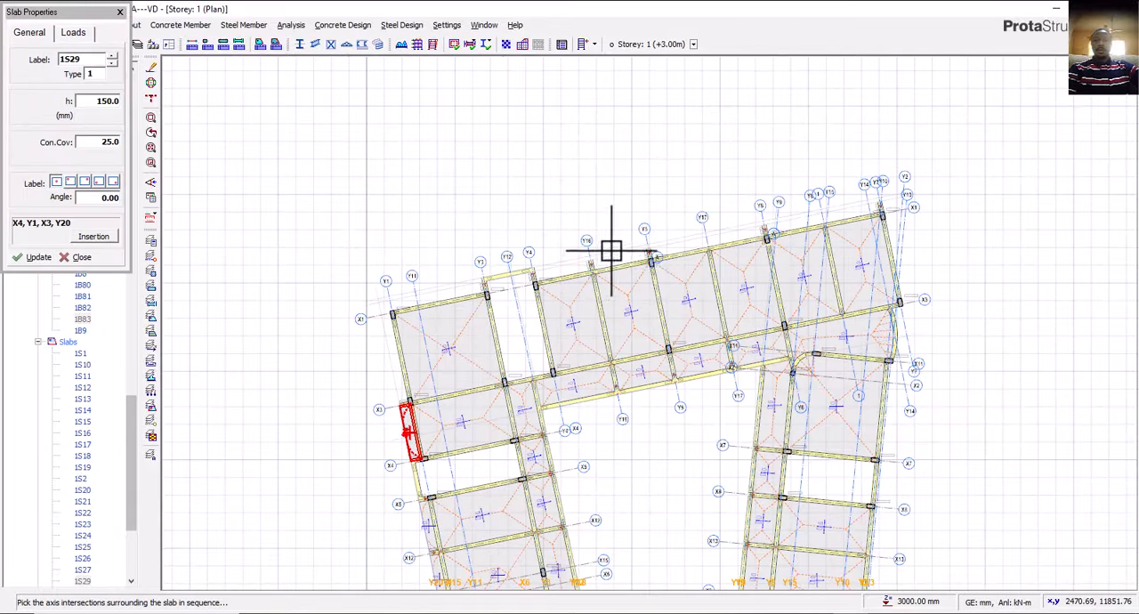
scroll(612, 250, "up", 3)
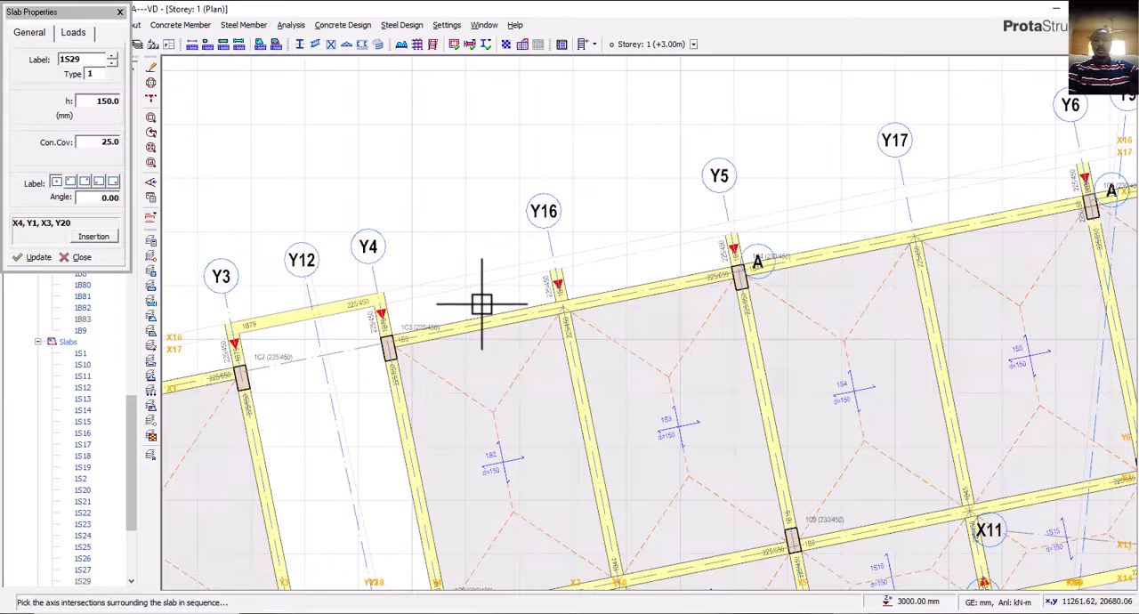
left_click(93, 237)
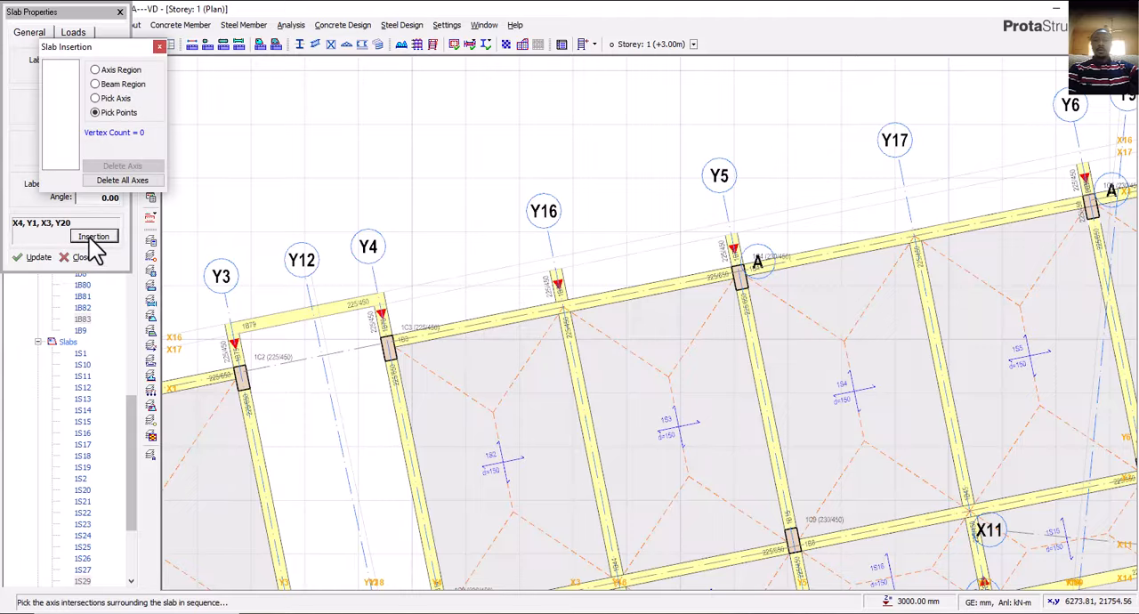
left_click(97, 84)
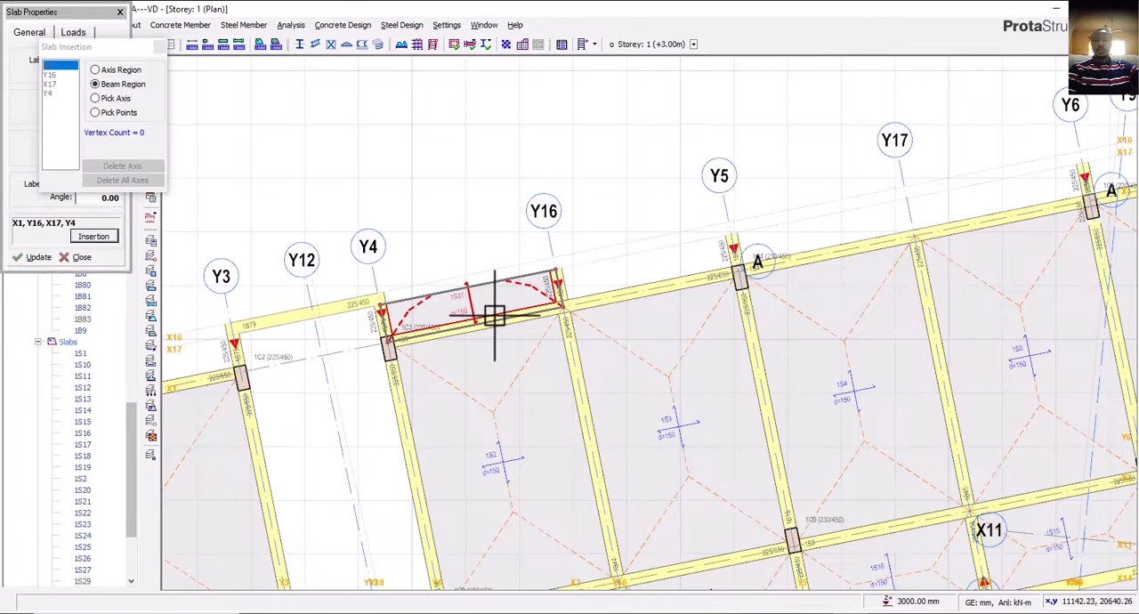
middle_click_drag(559, 300, 535, 330)
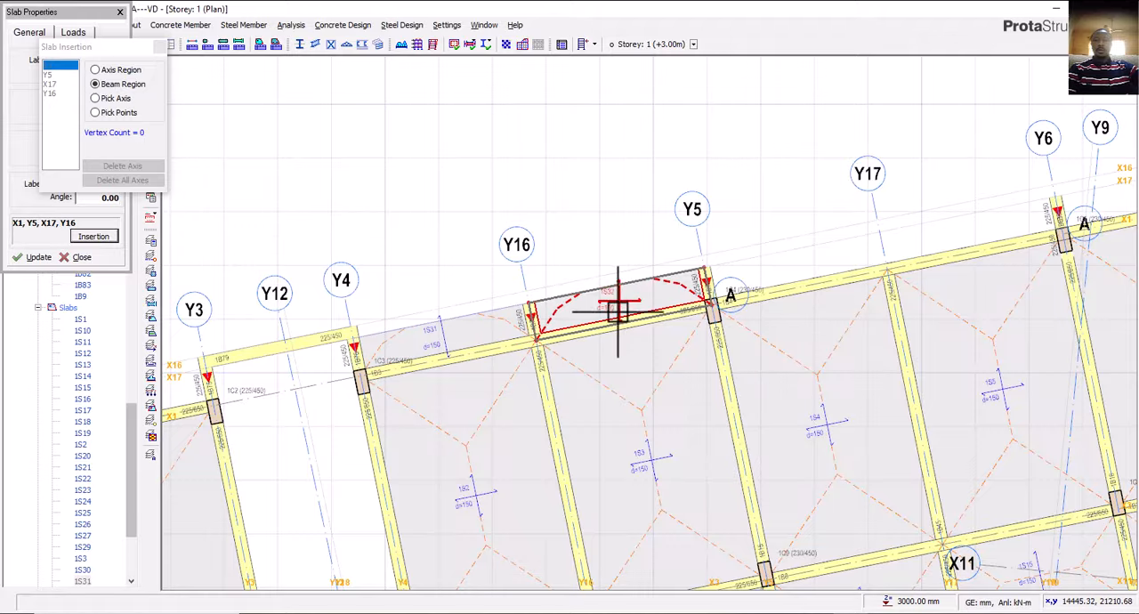
Try to insert beam-region slabs beyond axis X1 in the remaining bays between axes Y5 and Y7.
middle_click_drag(617, 313, 343, 393)
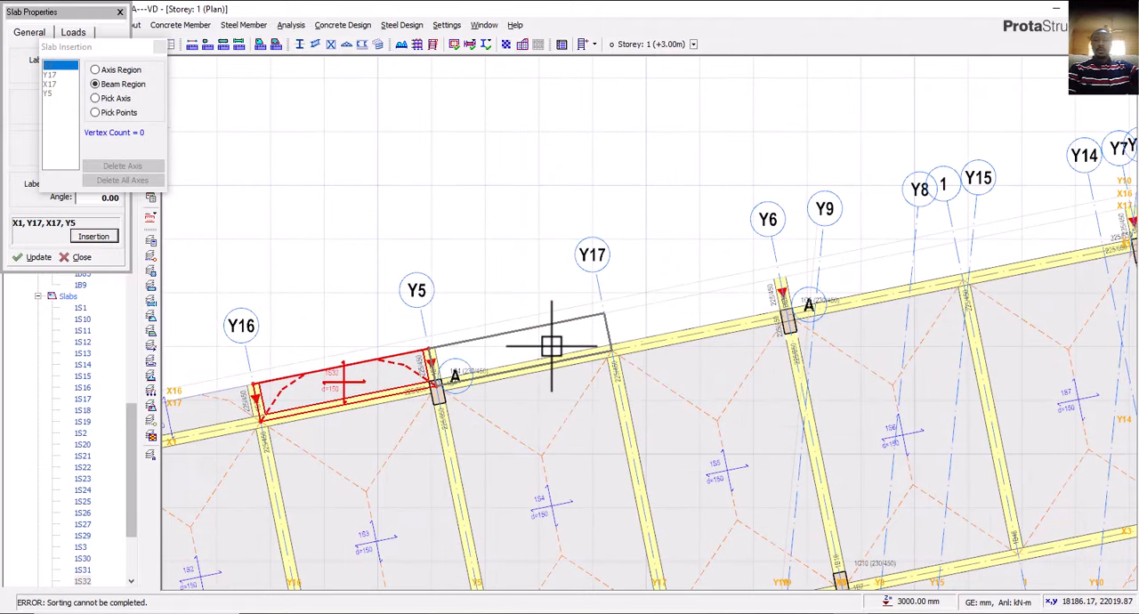
middle_click_drag(650, 344, 397, 418)
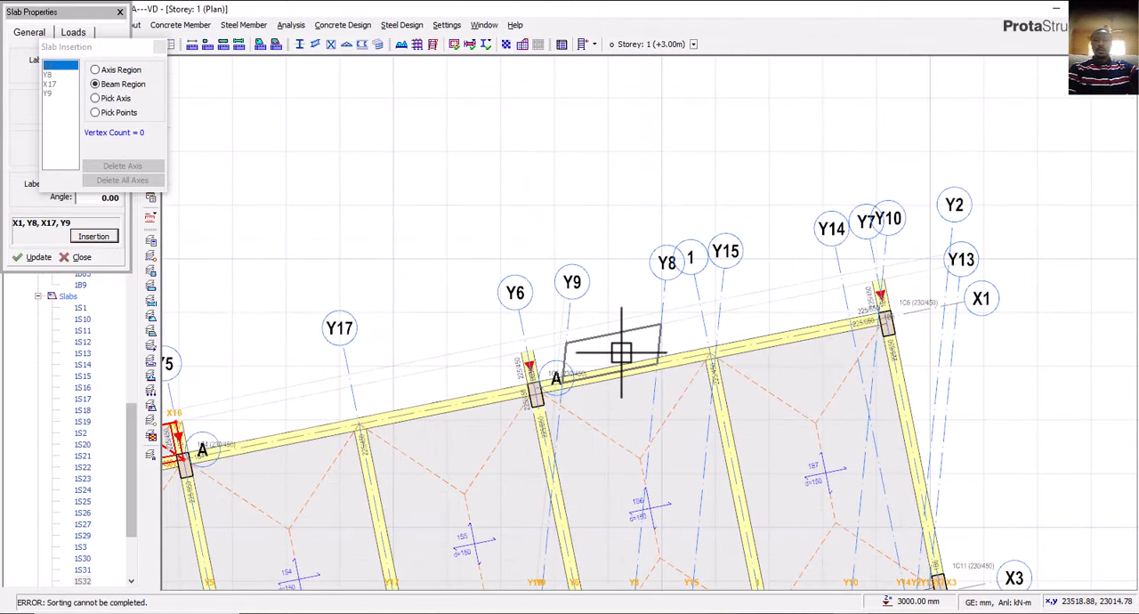
scroll(681, 348, "down", 2)
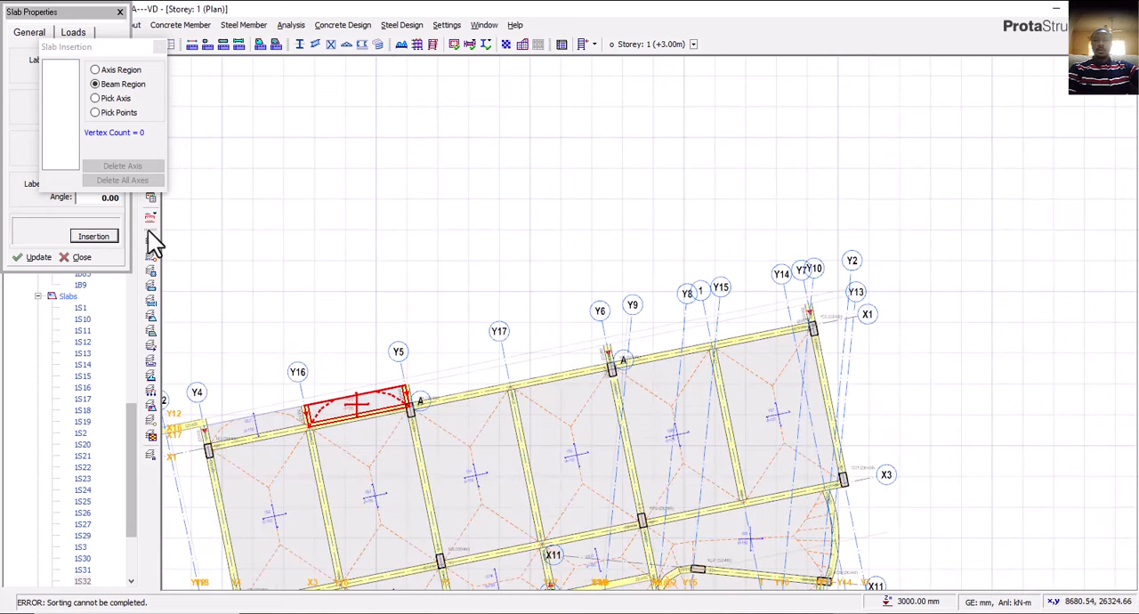
Insert a 150 mm slab between axes Y5 and Y6, from X1 to X17, by picking its four corner points.
left_click(107, 112)
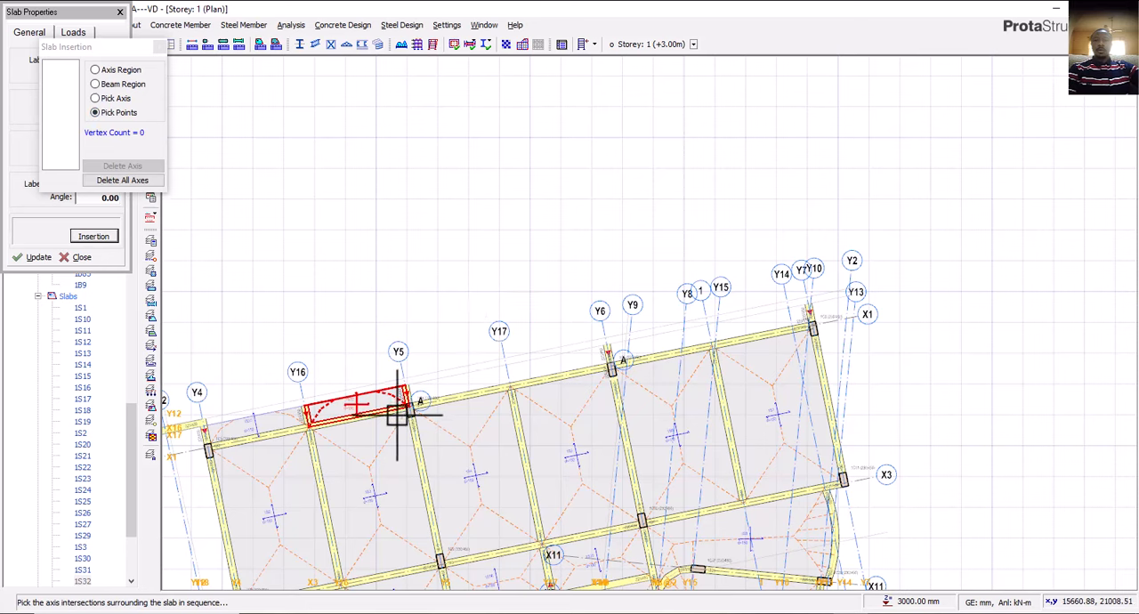
scroll(401, 409, "up", 3)
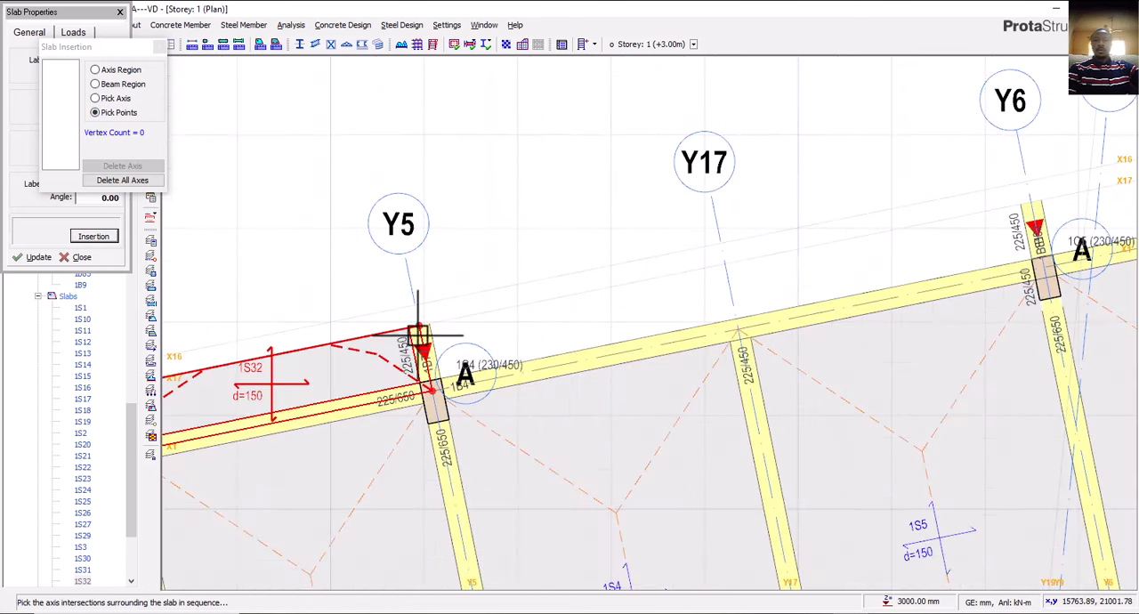
left_click(417, 409)
scroll(689, 348, "down", 2)
scroll(763, 323, "up", 2)
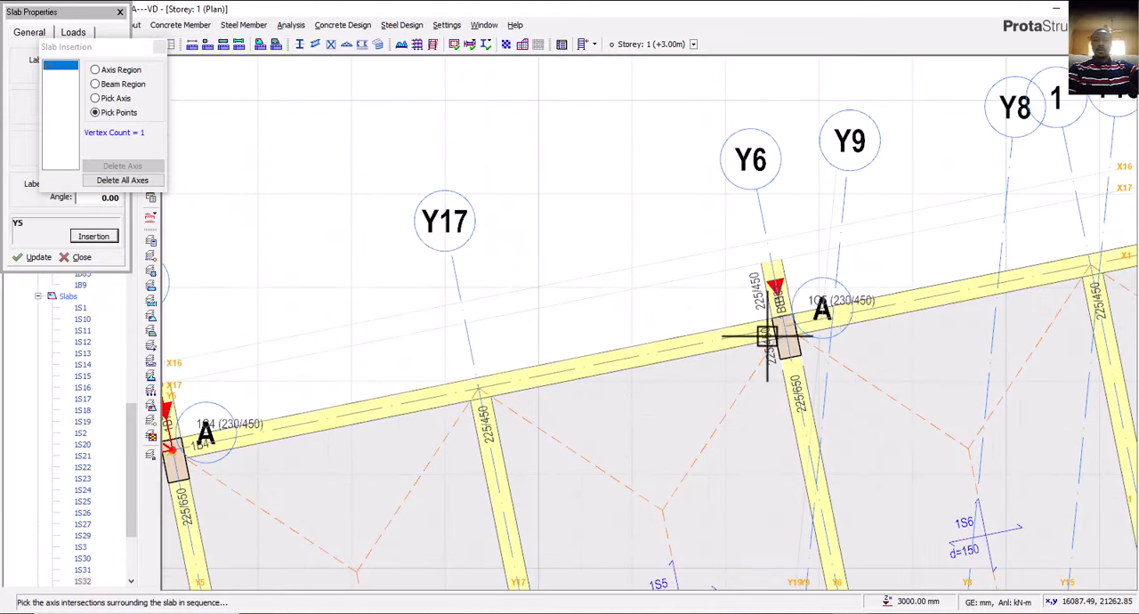
left_click(771, 256)
scroll(549, 326, "down", 2)
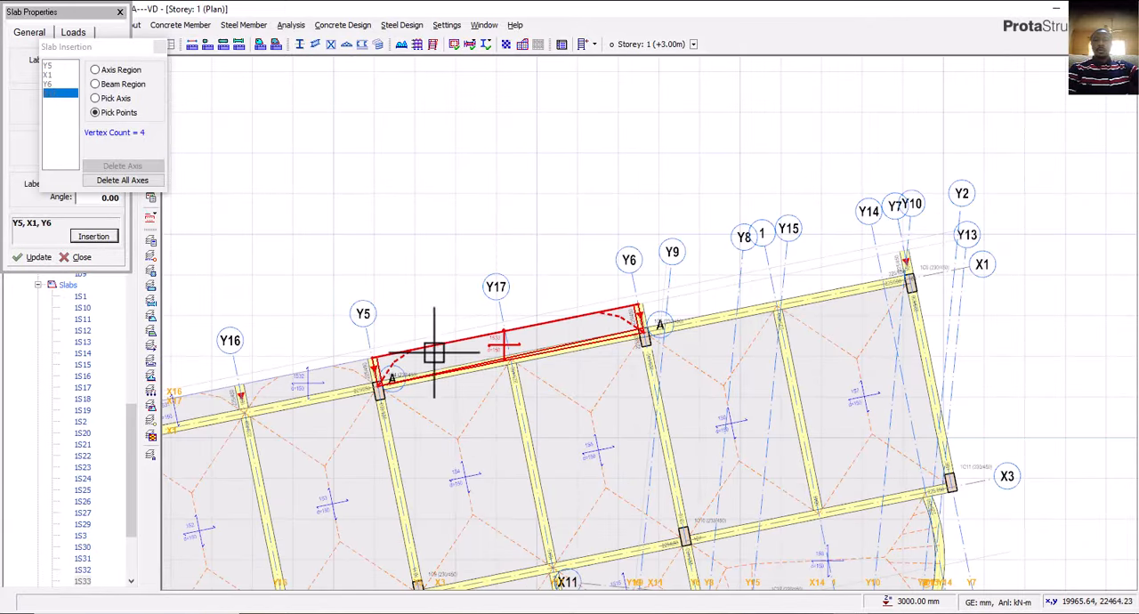
Insert a 150 mm slab between axes Y6 and Y7, from X1 to X17, by picking its four corner points.
left_click(105, 99)
left_click(107, 112)
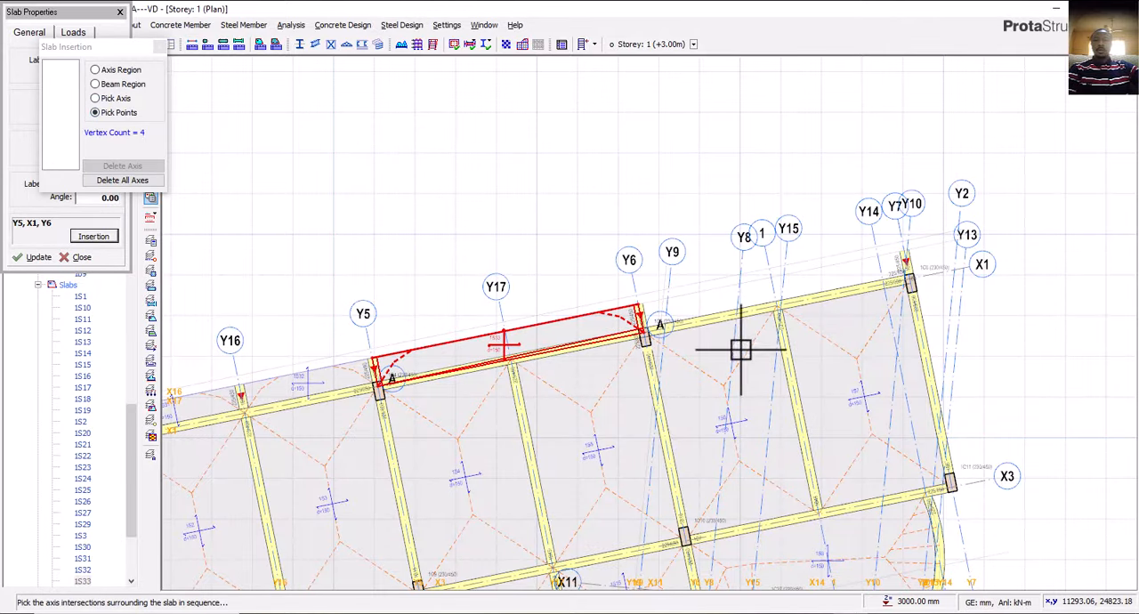
scroll(724, 311, "up", 3)
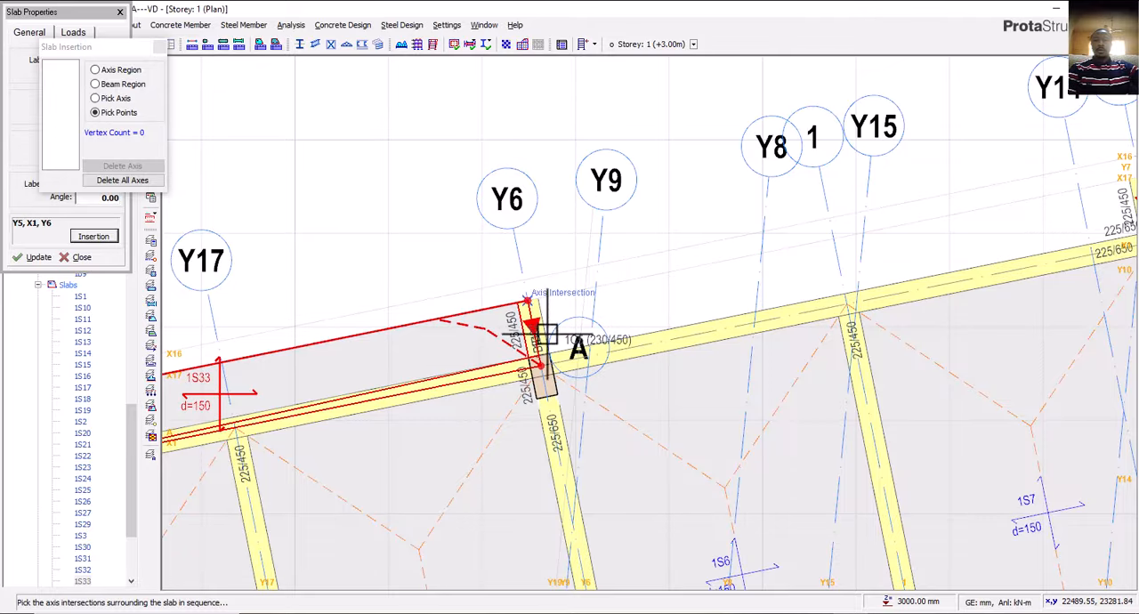
left_click(543, 374)
scroll(462, 413, "down", 3)
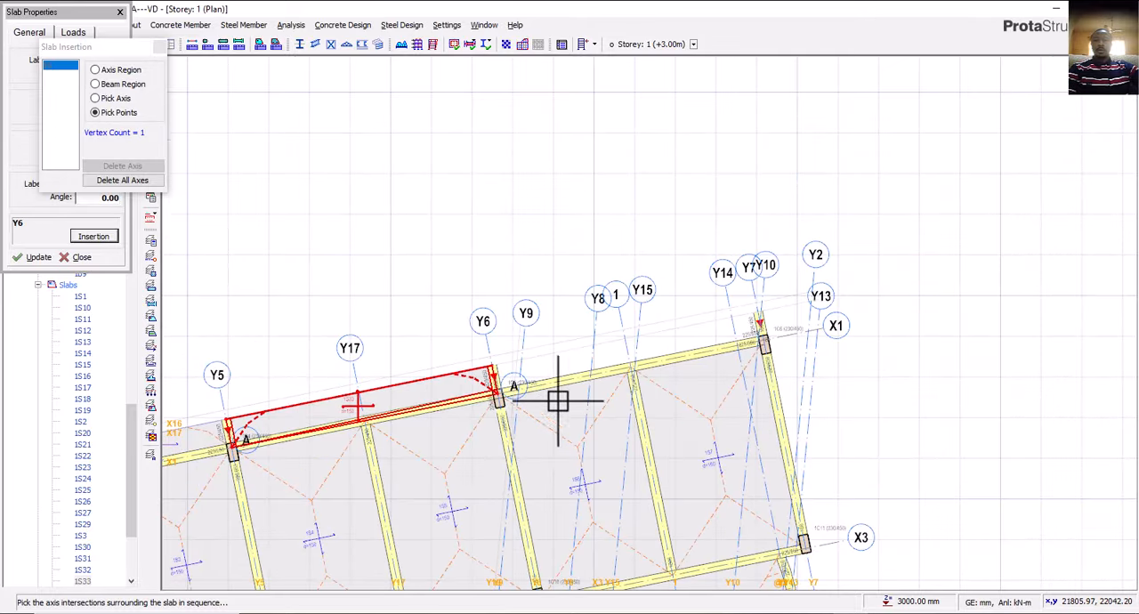
scroll(775, 361, "up", 1)
scroll(761, 346, "up", 3)
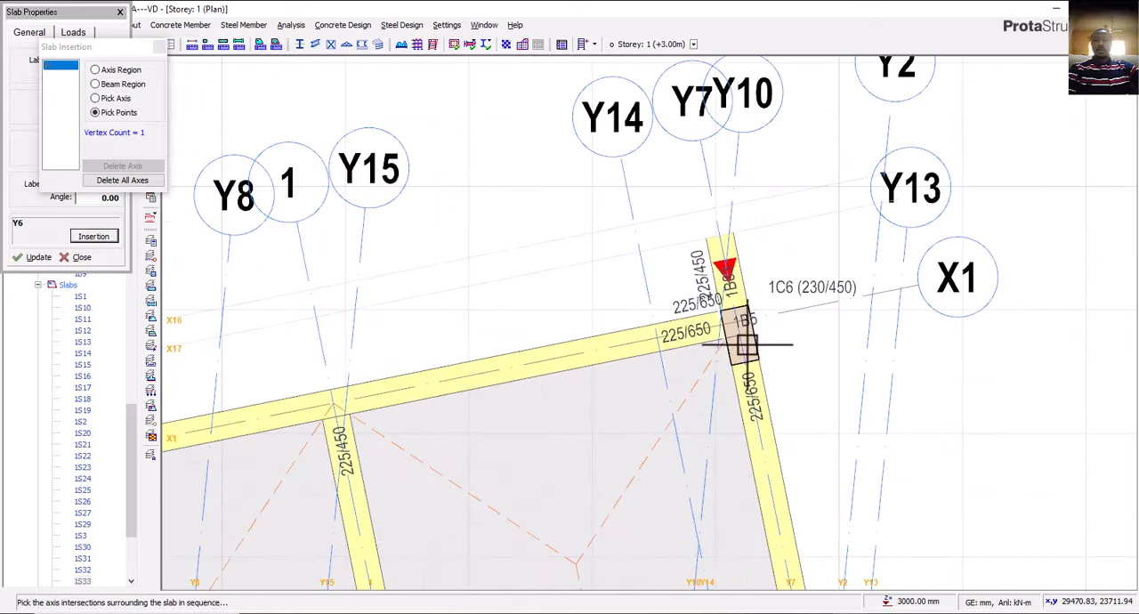
left_click(738, 322)
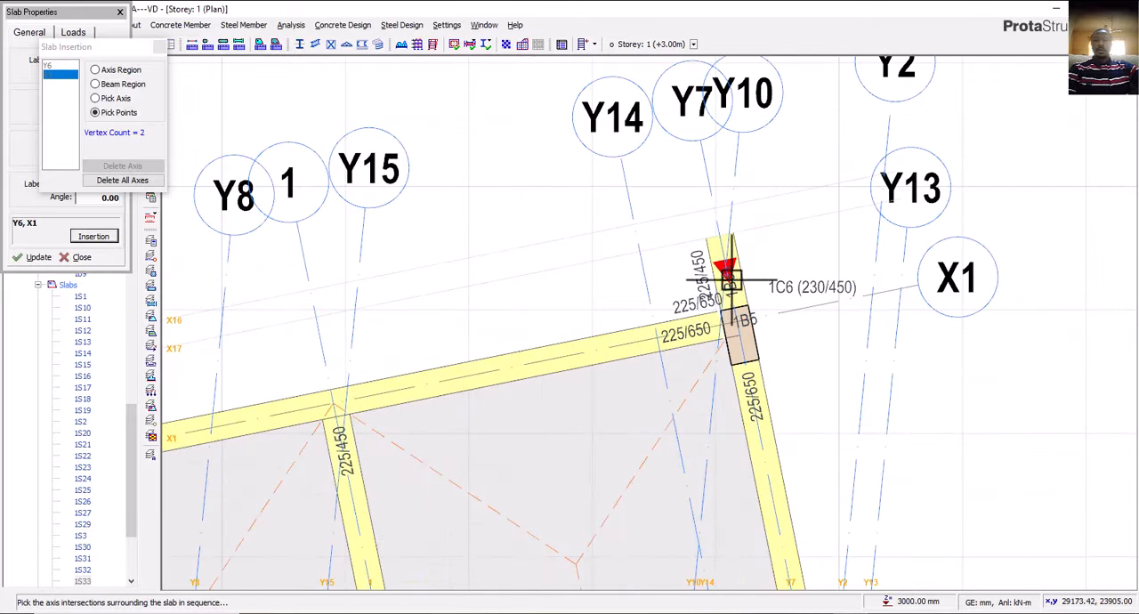
left_click(721, 237)
scroll(758, 266, "down", 5)
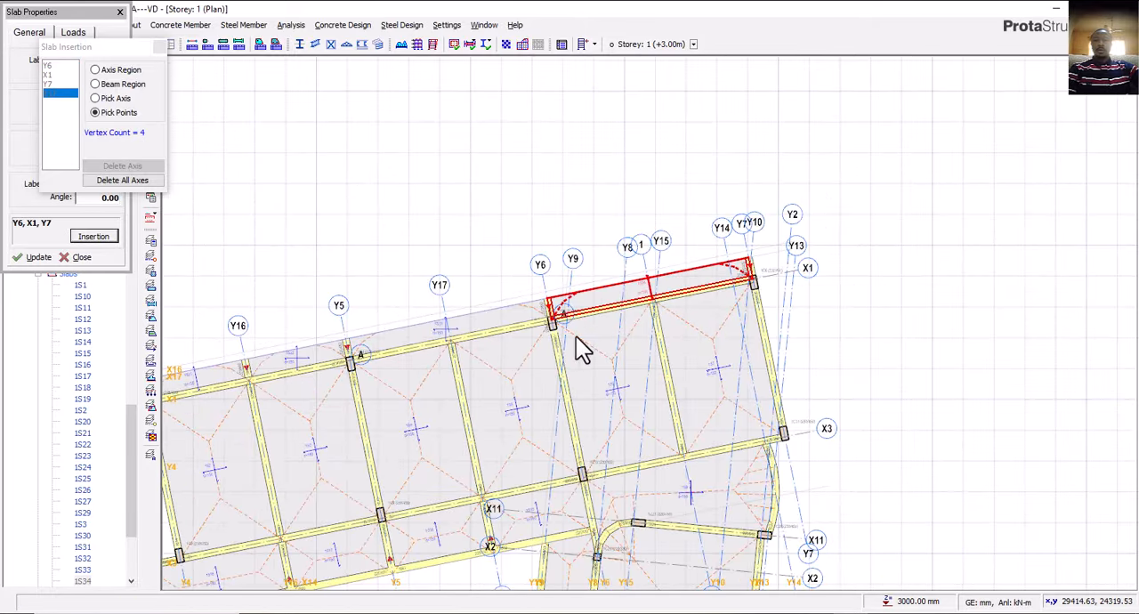
key("Escape")
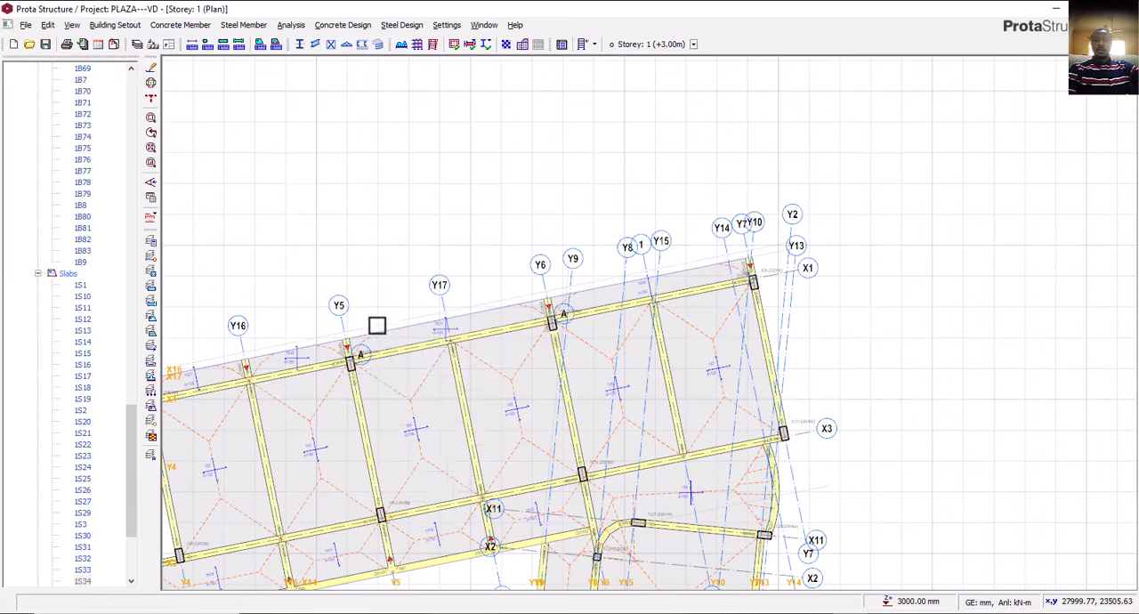
Delete slab 1S33 beyond axis X1 between axes Y5 and Y6.
scroll(377, 323, "up", 5)
left_click(352, 323)
left_click(352, 323)
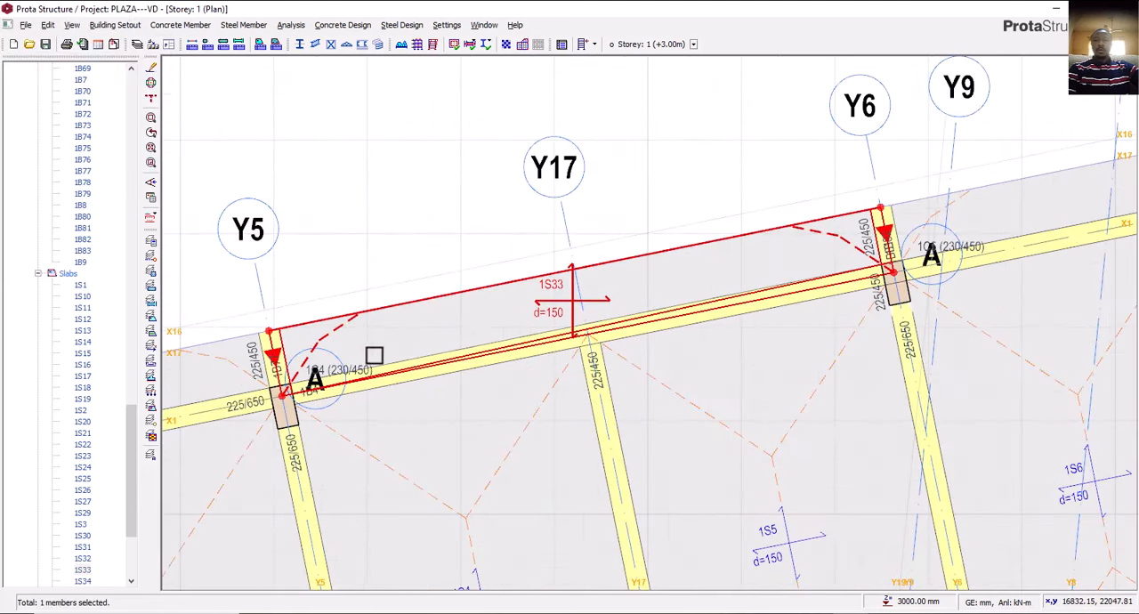
key("Escape")
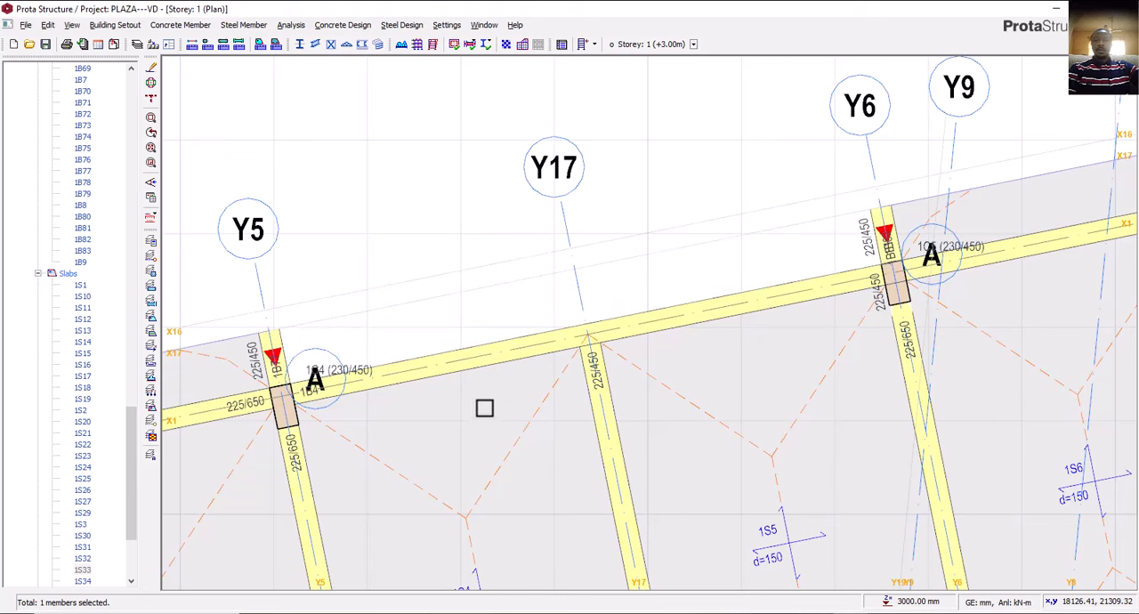
Reinsert the 150 mm slab between axes Y5 and Y6, from X1 to X17, using slab 1S32's properties and picking its corner intersections.
scroll(488, 338, "down", 4)
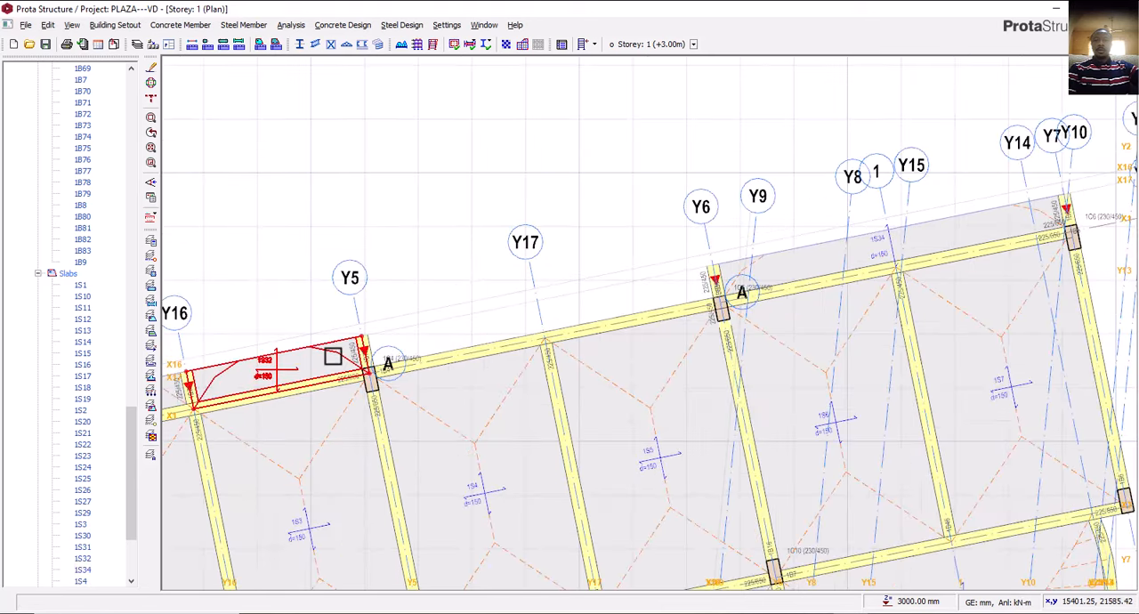
left_click(335, 356)
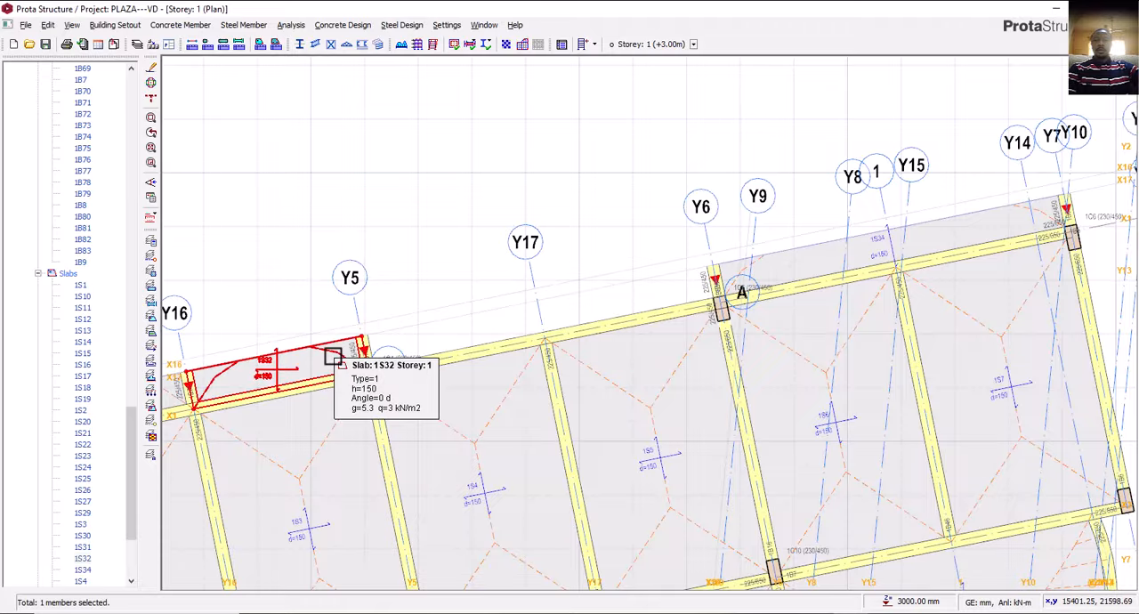
right_click(337, 357)
left_click(375, 364)
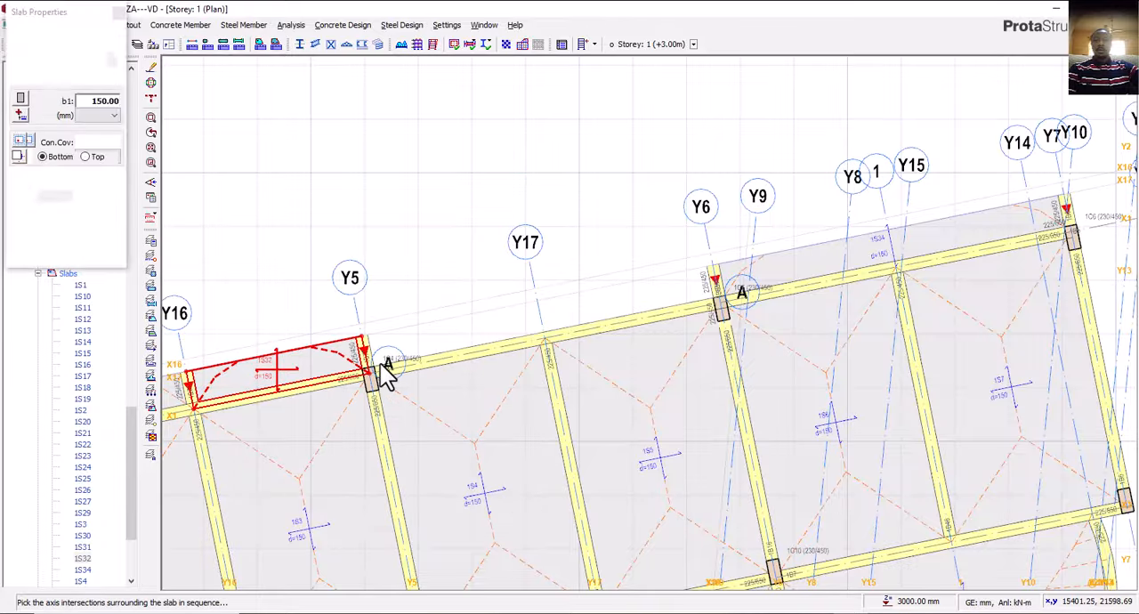
scroll(385, 363, "up", 3)
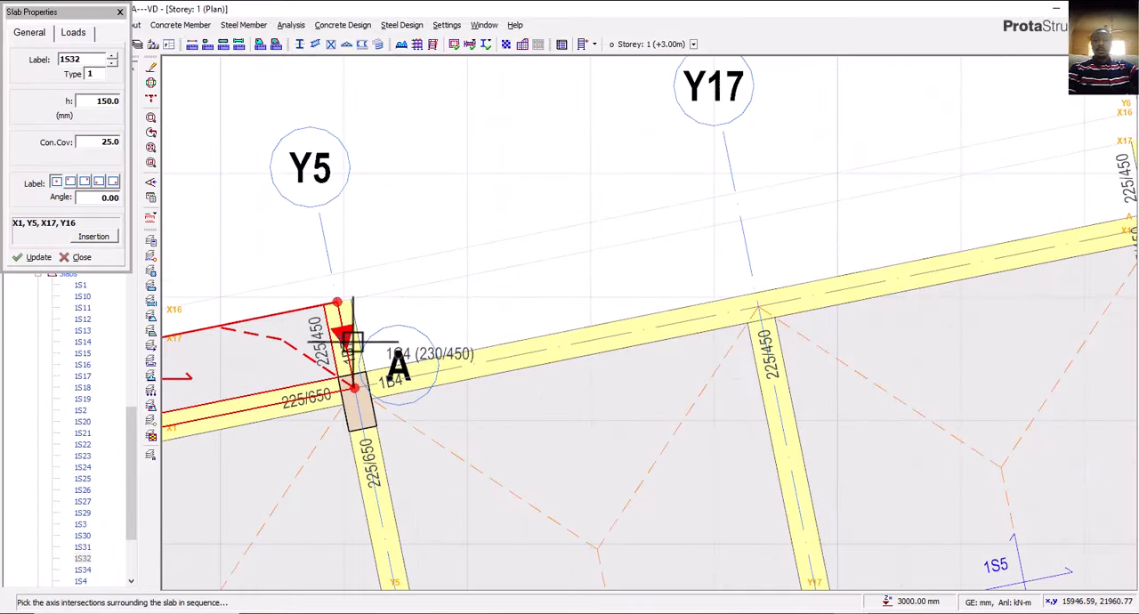
left_click(354, 394)
scroll(307, 418, "down", 3)
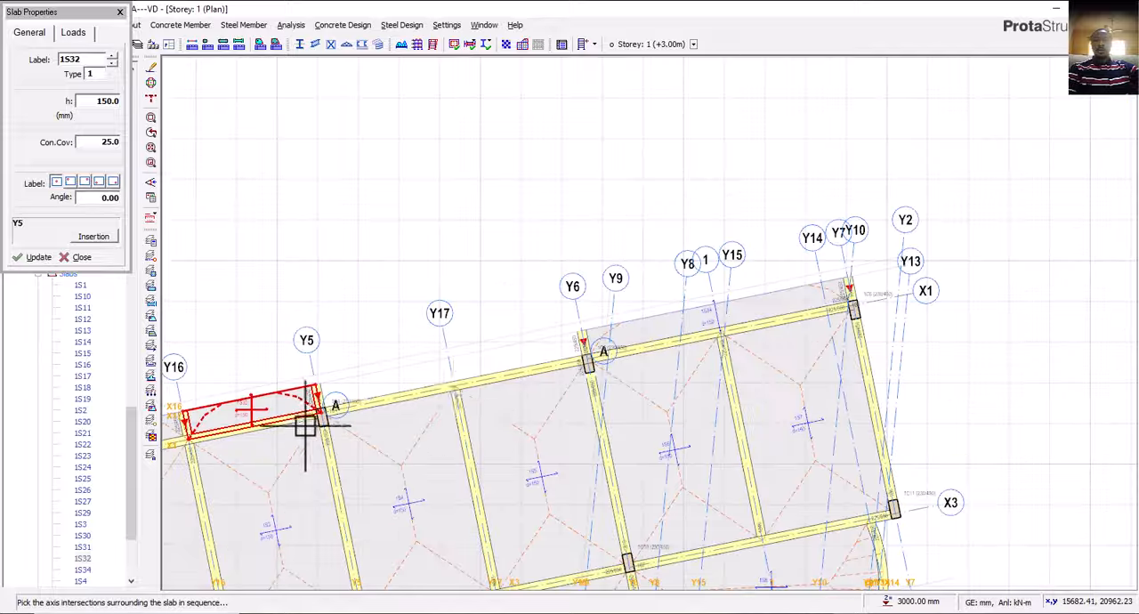
scroll(585, 370, "up", 3)
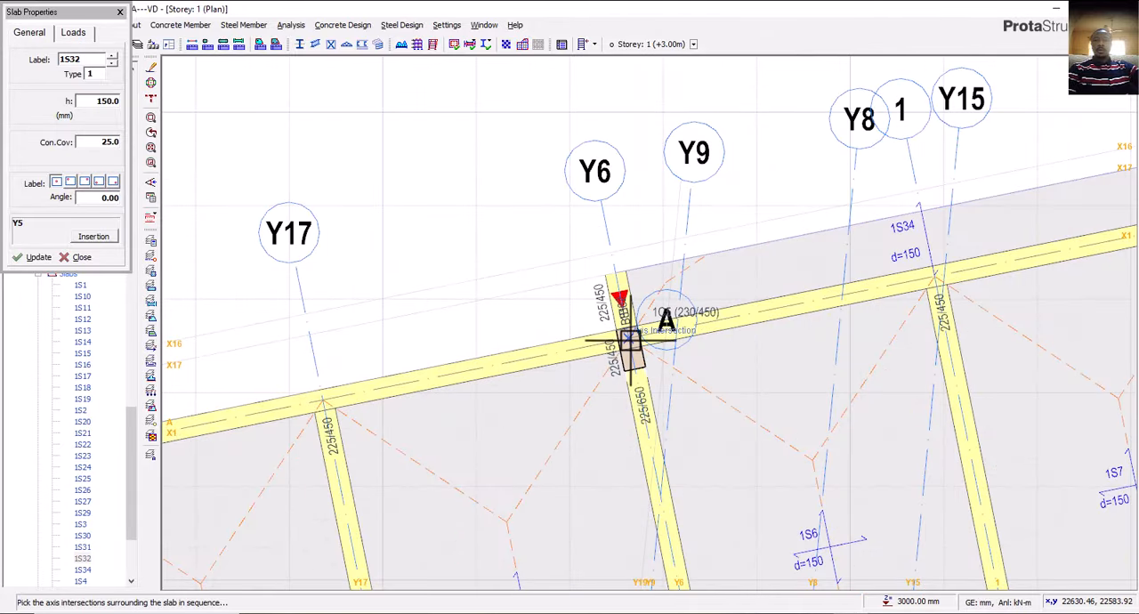
left_click(612, 277)
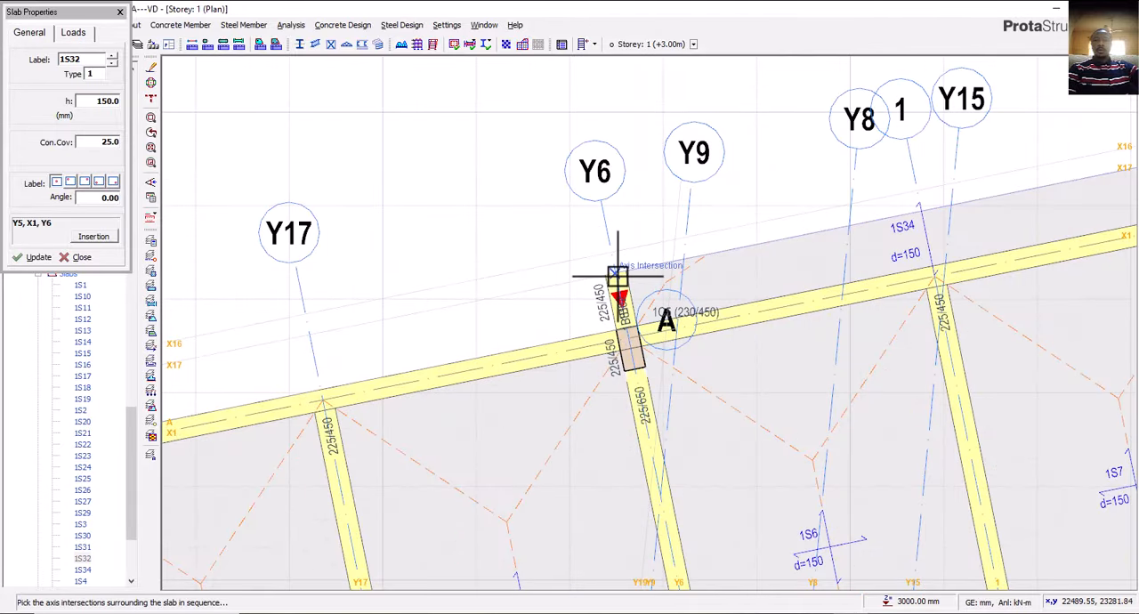
scroll(600, 388, "down", 5)
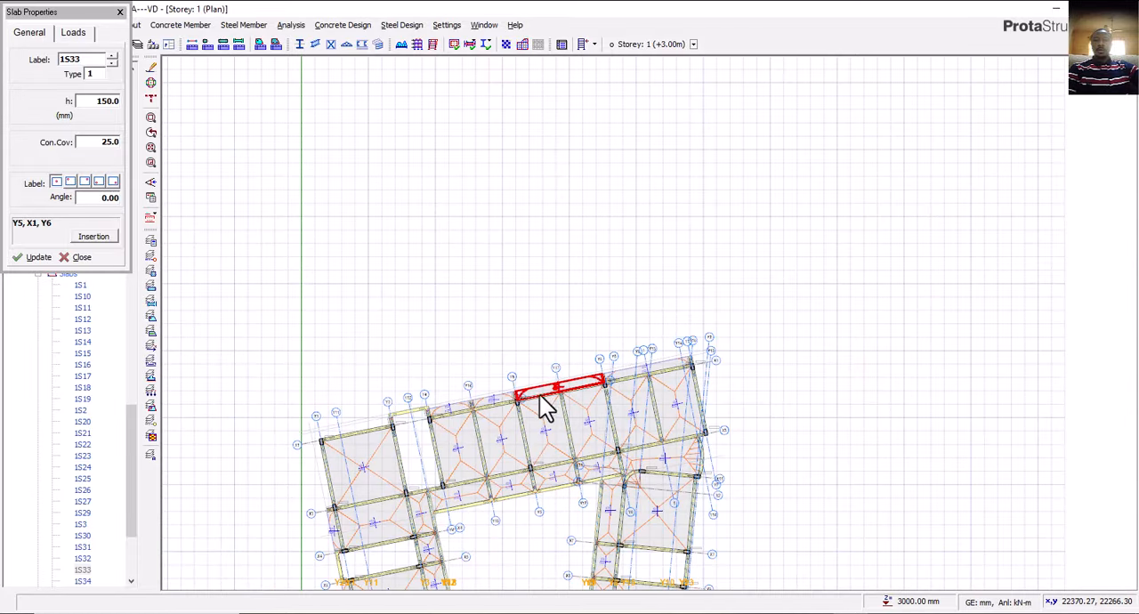
key("Escape")
key("Escape")
Review the whole Storey 1 plan, switch to AutoCAD, and examine the east wing's outer wall on the First Floor Plan.
left_click(504, 388)
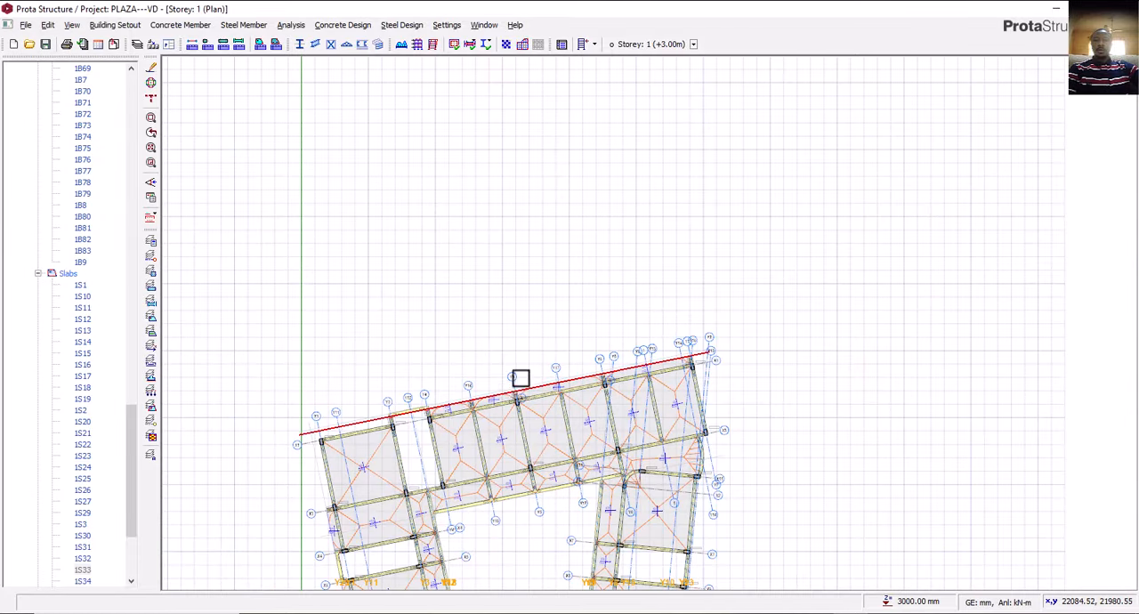
middle_click_drag(520, 378, 579, 285)
middle_click_drag(580, 344, 624, 303)
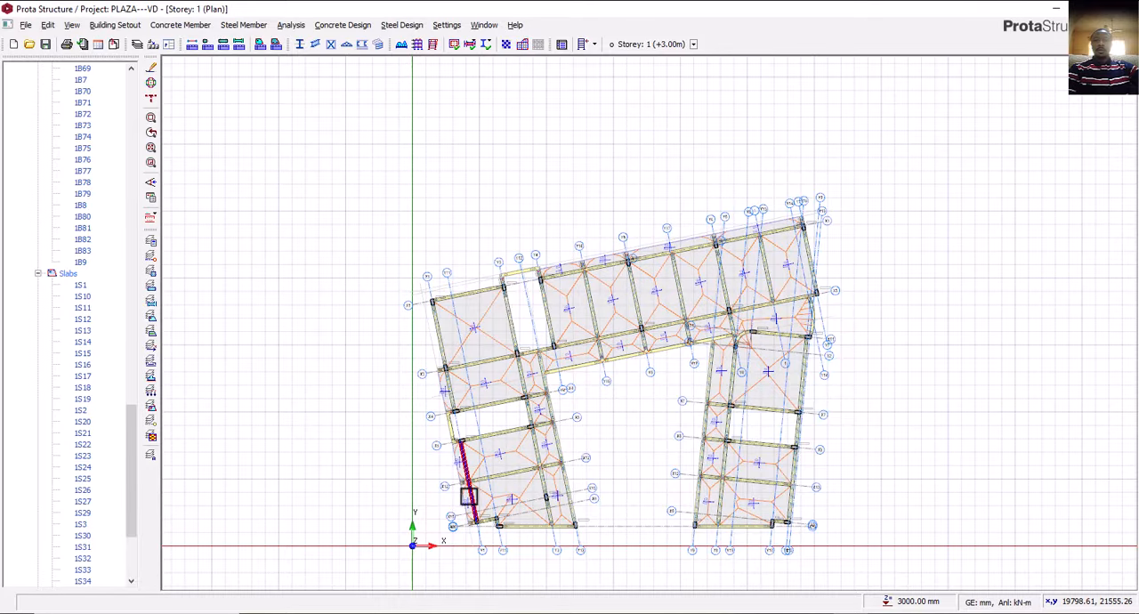
scroll(469, 496, "up", 1)
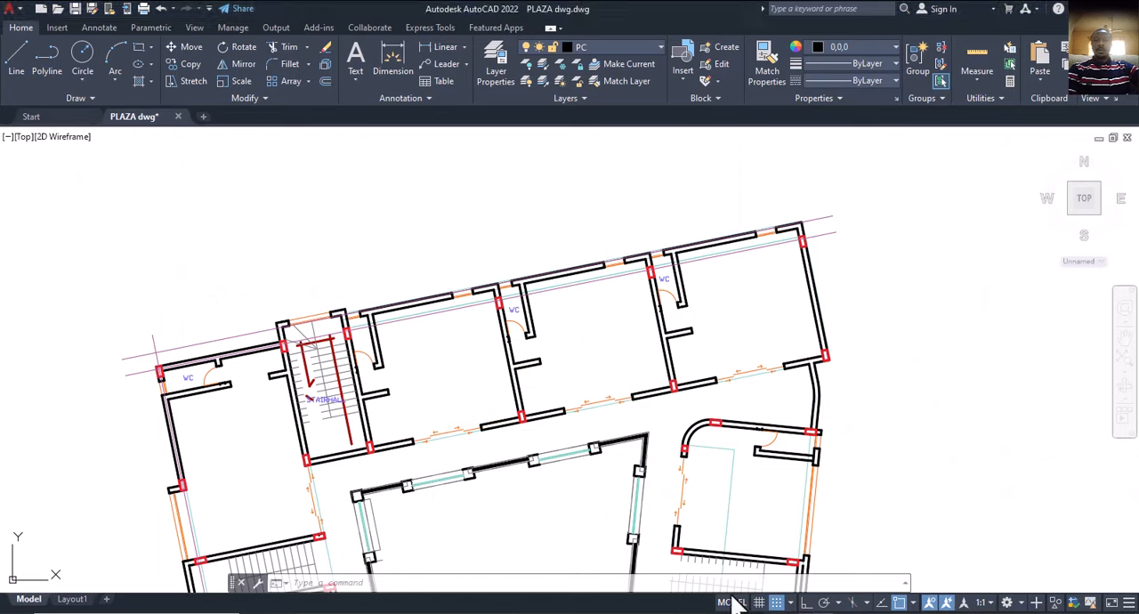
scroll(529, 360, "down", 5)
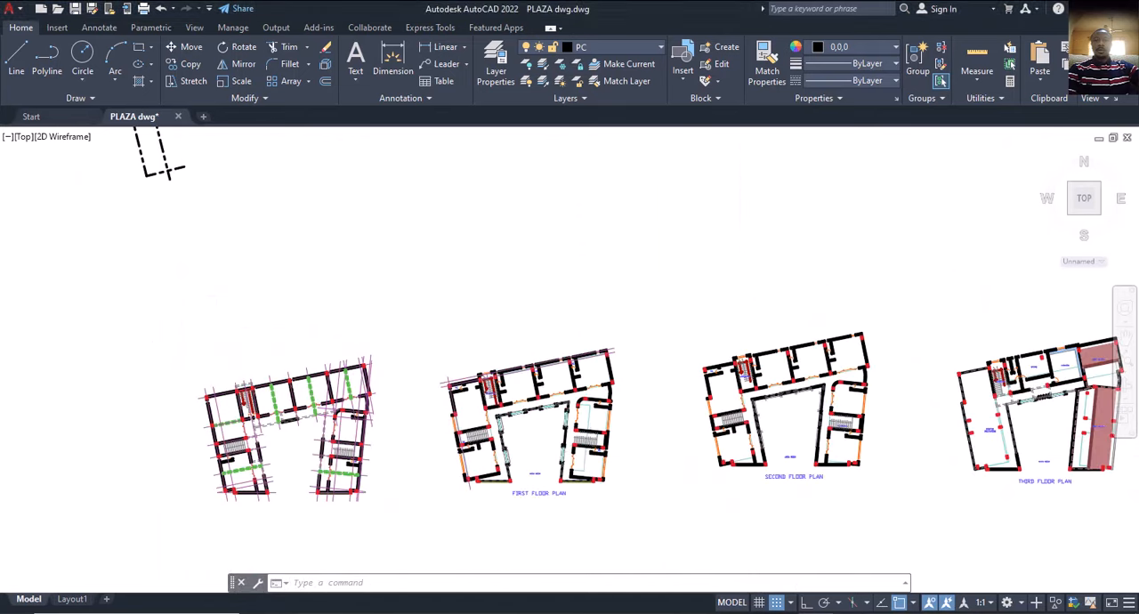
scroll(555, 434, "up", 6)
mouse_move(549, 422)
middle_mouse_down()
mouse_move(594, 397)
mouse_move(548, 424)
middle_mouse_up()
scroll(554, 397, "up", 2)
scroll(547, 405, "down", 5)
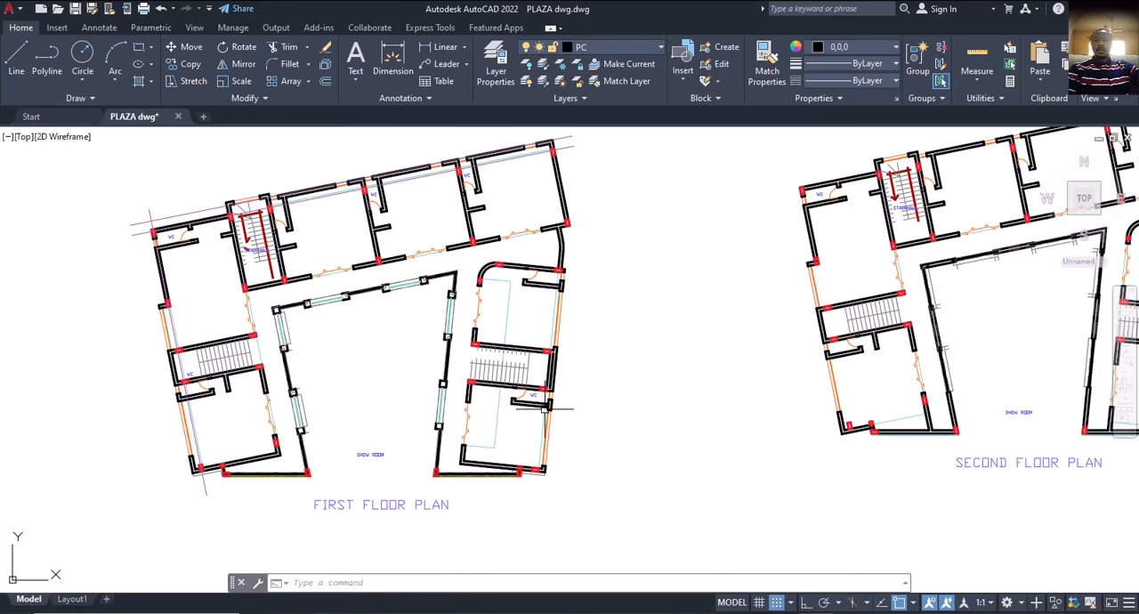
scroll(546, 354, "up", 2)
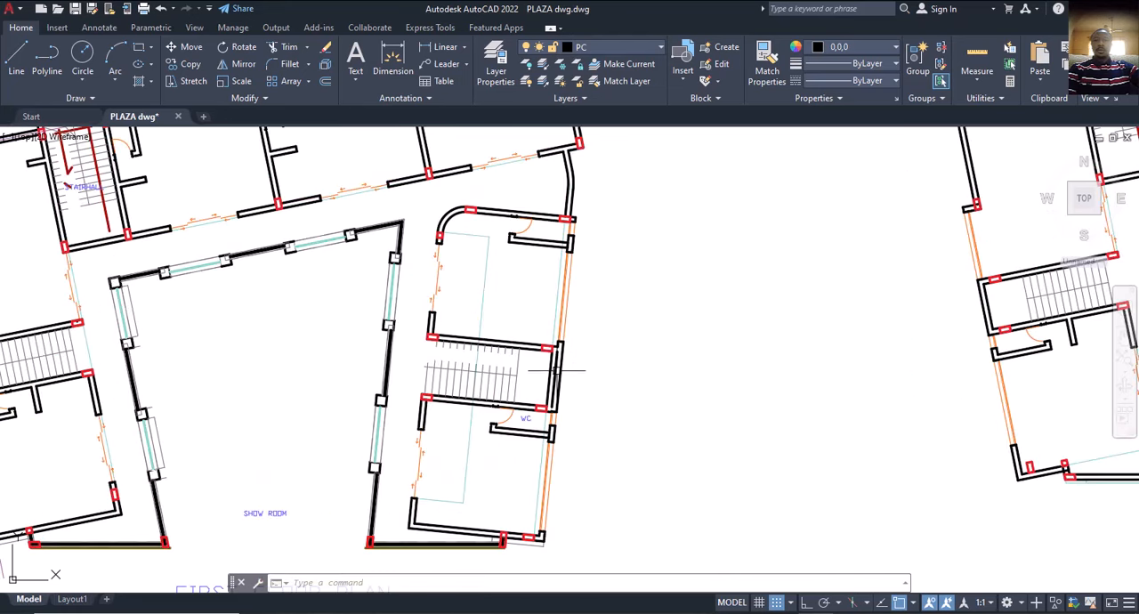
Copy the ground floor's outer east wing grid line onto the First Floor Plan, using the matching stair hall column point as reference.
scroll(547, 374, "down", 7)
scroll(381, 383, "up", 6)
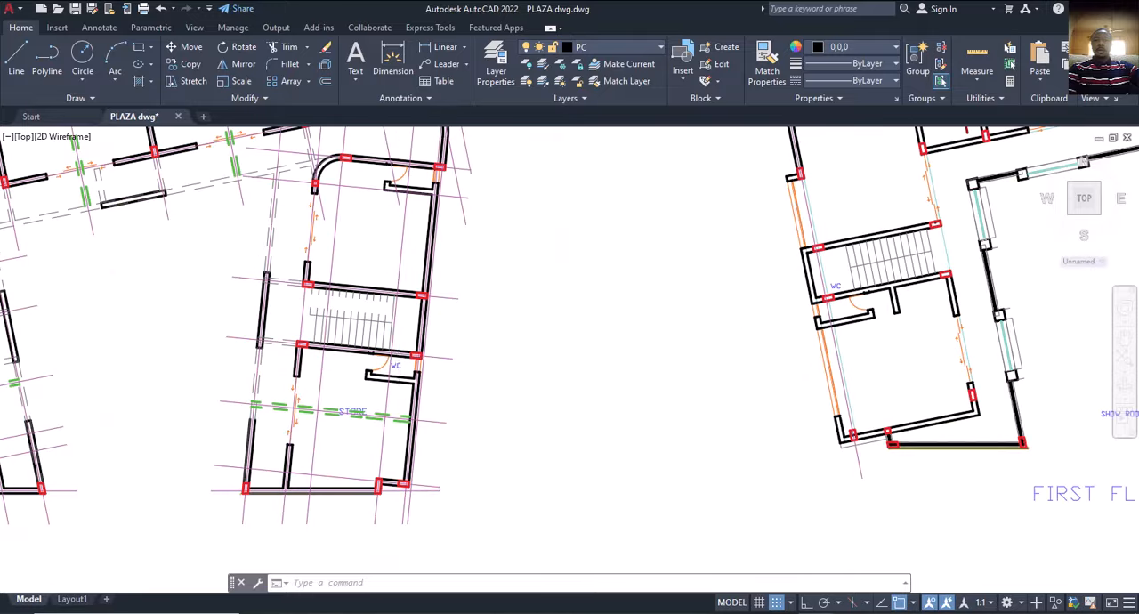
scroll(406, 367, "up", 4)
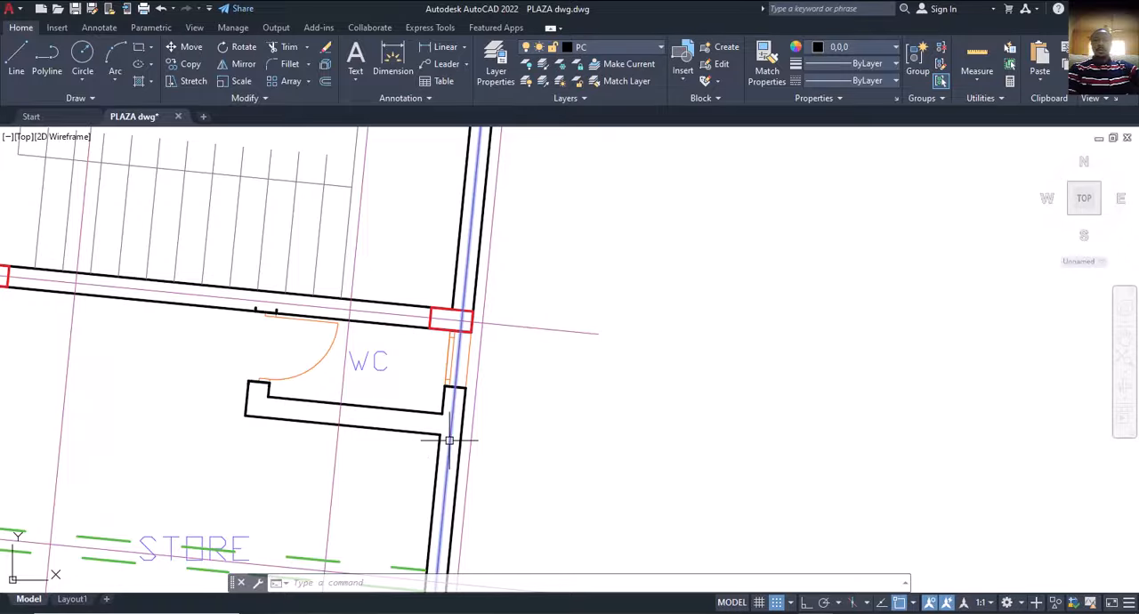
left_click(481, 420)
scroll(481, 420, "down", 4)
type("cp")
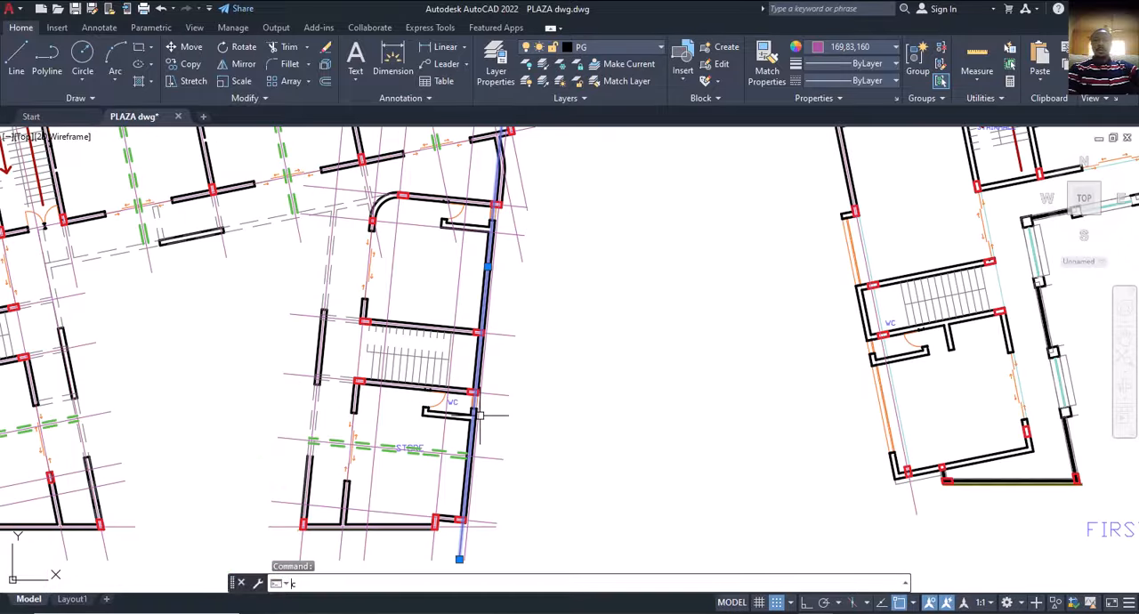
key("Return")
scroll(471, 436, "down", 5)
scroll(221, 385, "up", 10)
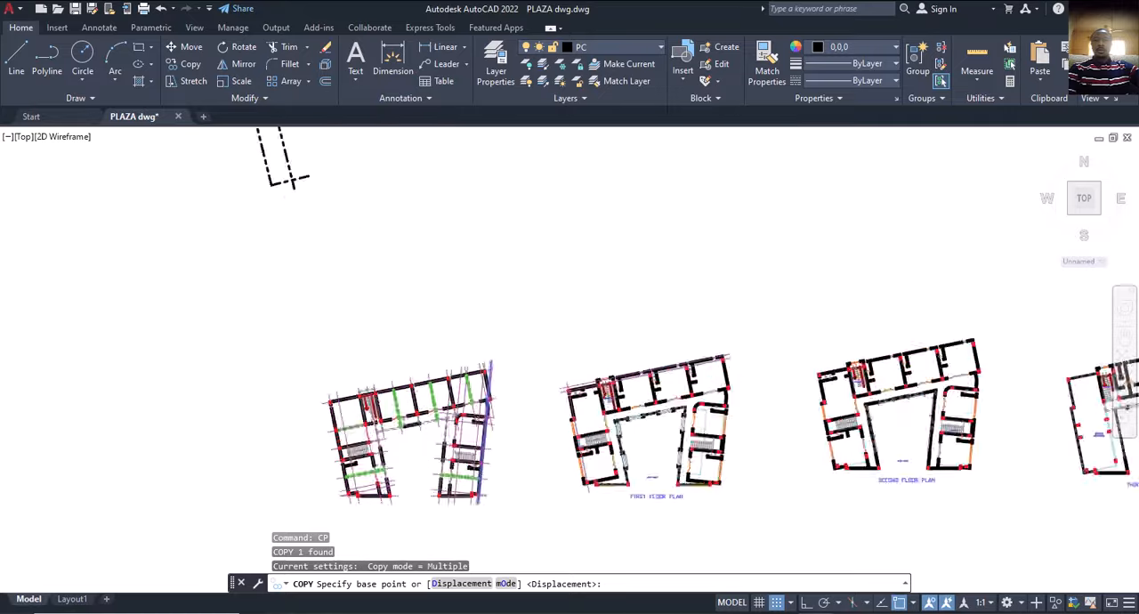
scroll(71, 365, "up", 5)
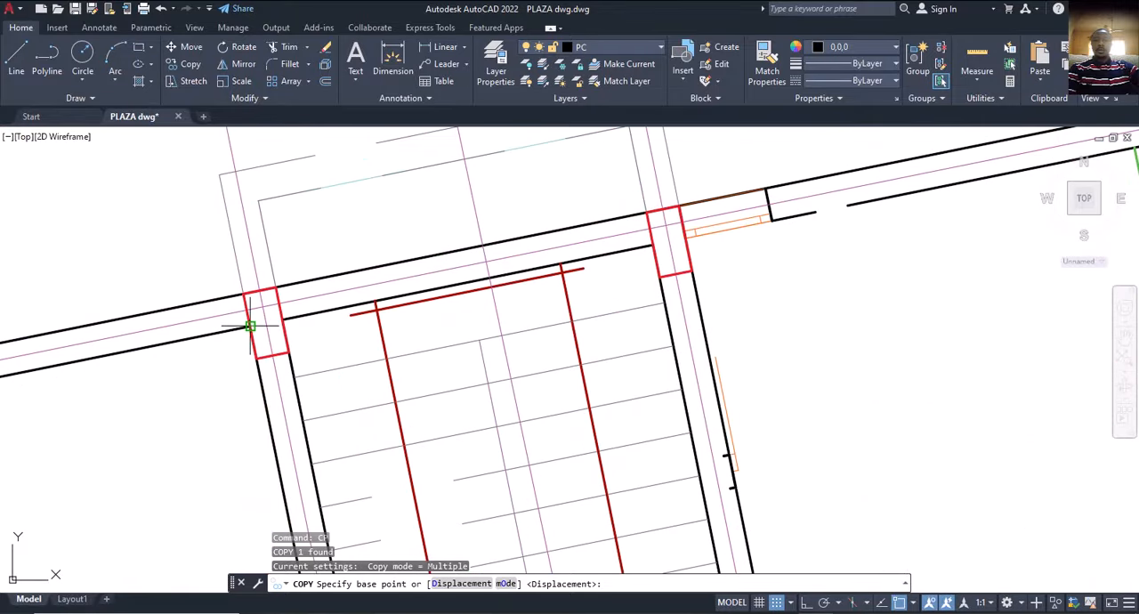
left_click(250, 327)
scroll(250, 326, "down", 8)
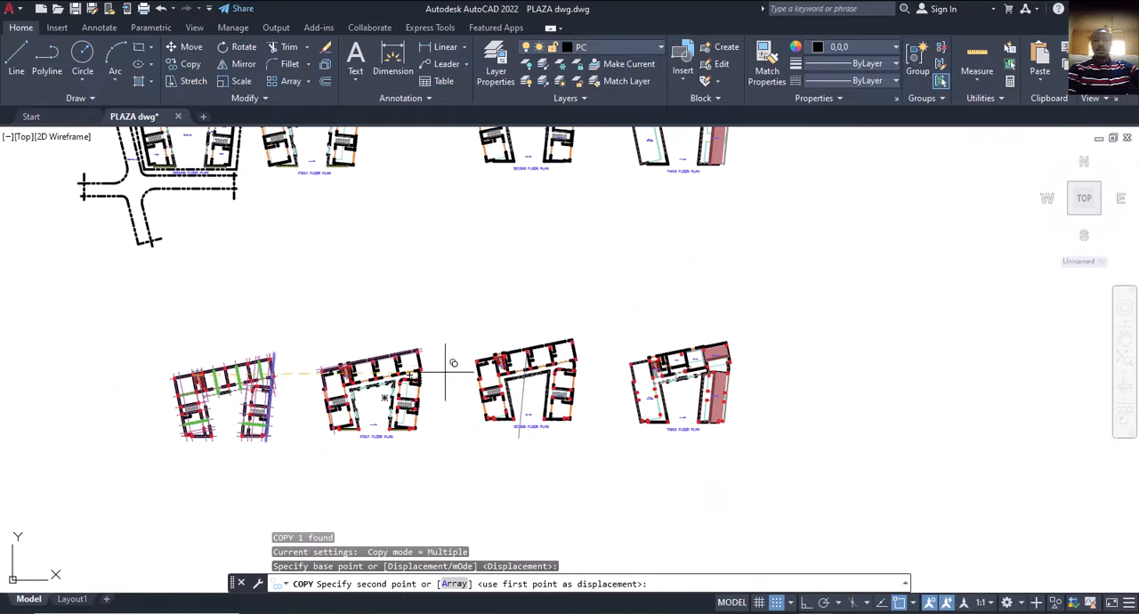
scroll(428, 371, "up", 3)
scroll(157, 339, "up", 5)
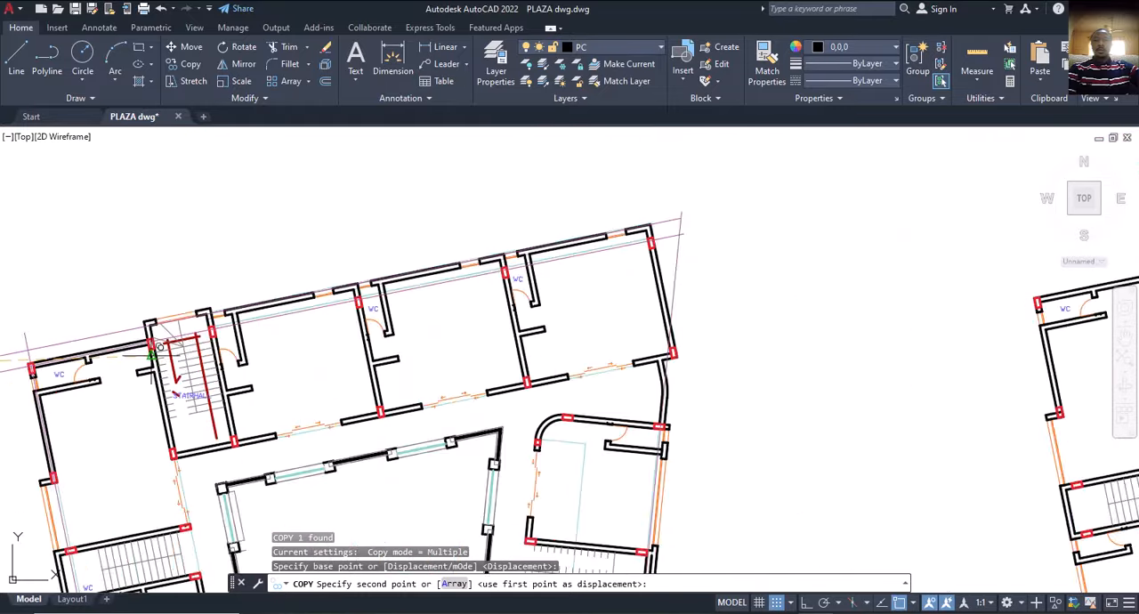
scroll(157, 339, "up", 2)
left_click(135, 323)
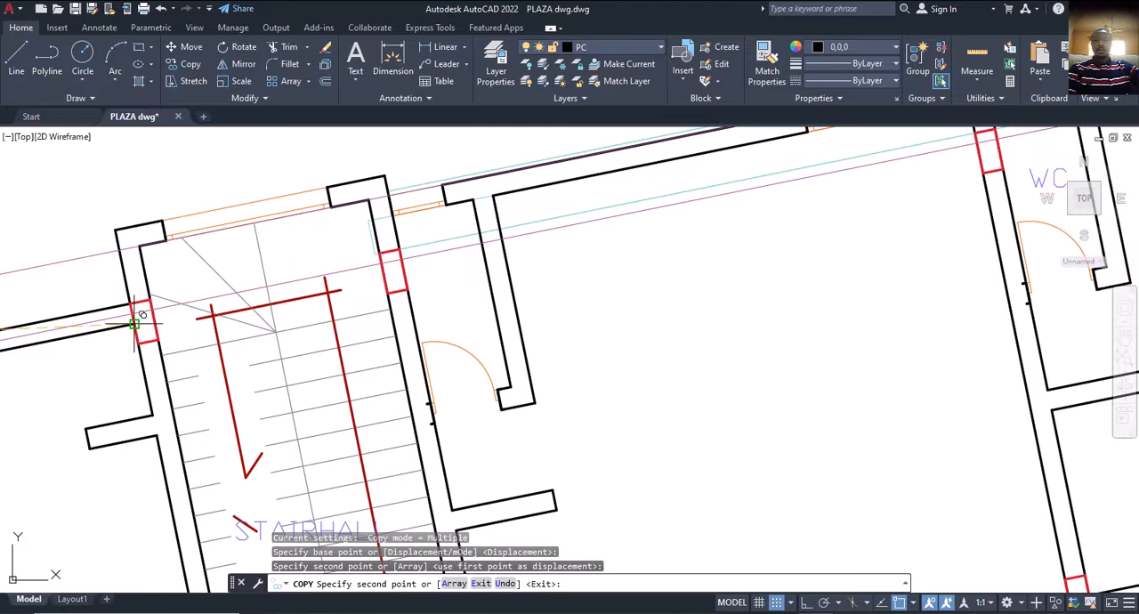
scroll(140, 318, "down", 5)
key("Escape")
Measure with Dimension the offset from the copied grid line to the projecting wall's outer face beside the east staircase.
scroll(609, 427, "up", 6)
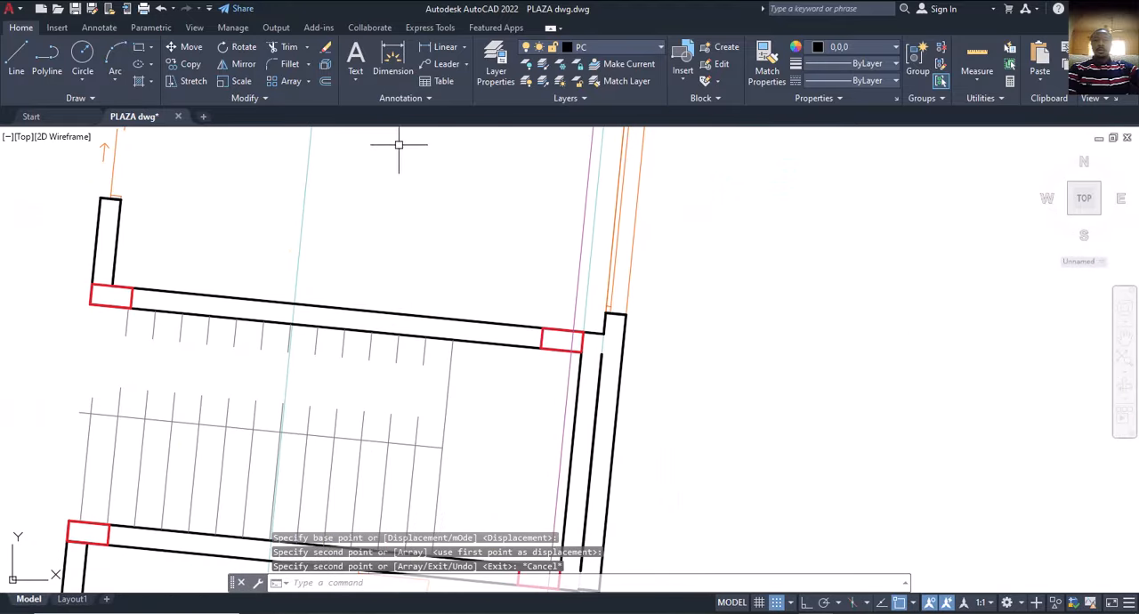
left_click(392, 64)
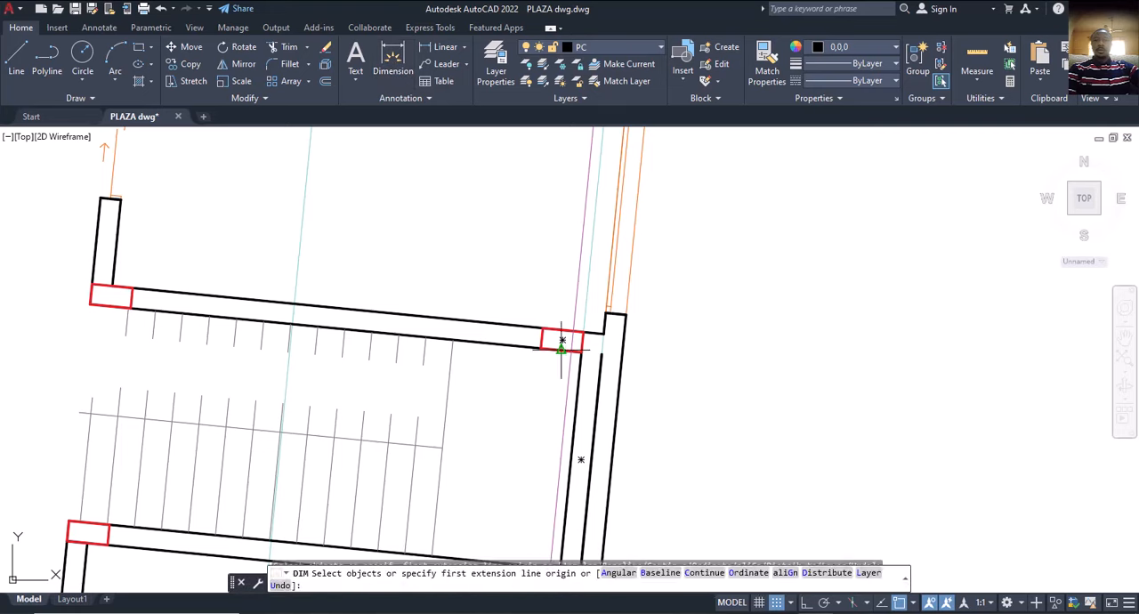
left_click(562, 345)
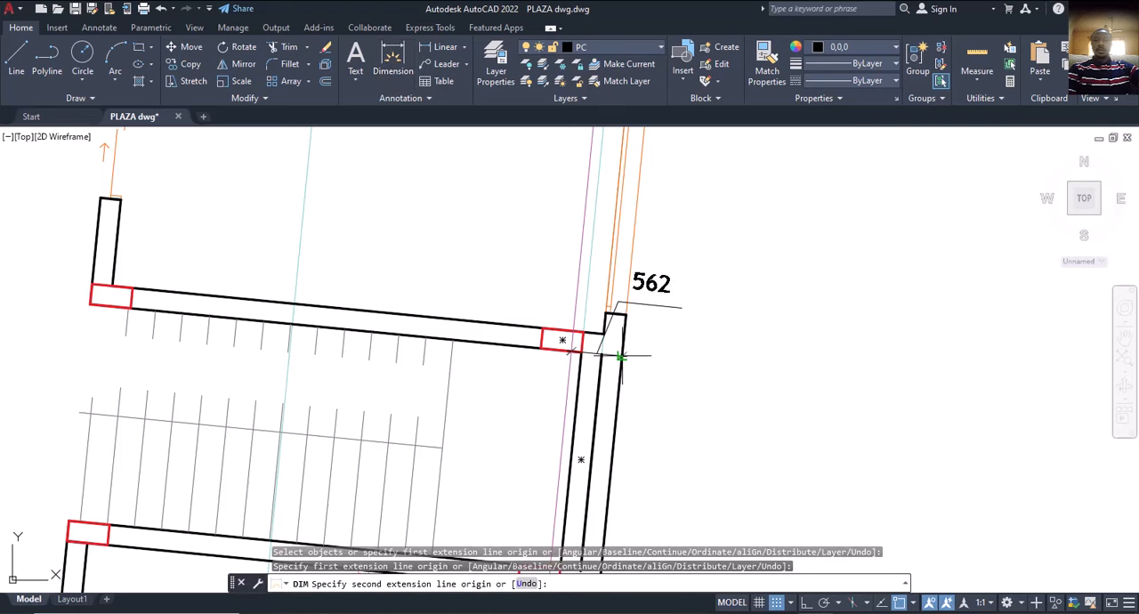
scroll(620, 356, "up", 2)
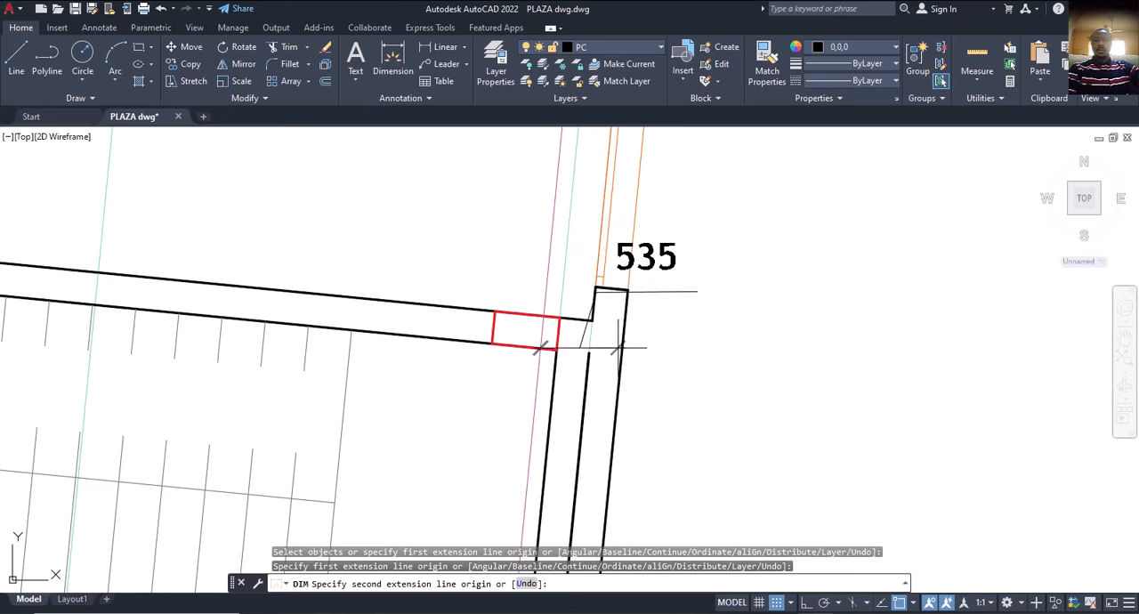
left_click(621, 356)
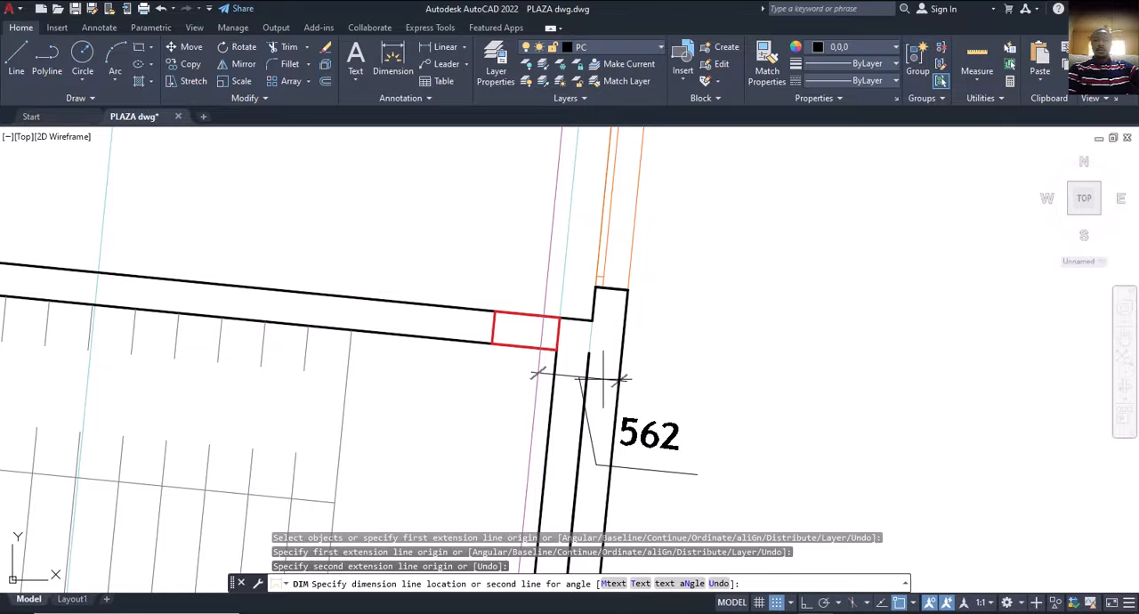
key("Escape")
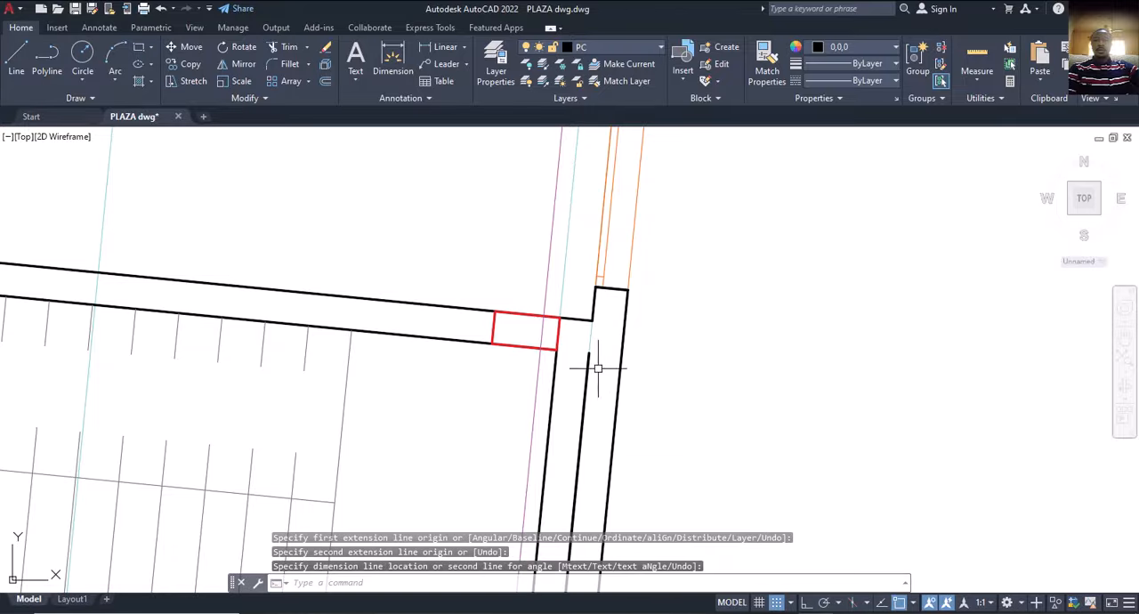
Recheck the grid line to outer wall face offset at the upper edge of the east staircase column.
scroll(594, 367, "down", 5)
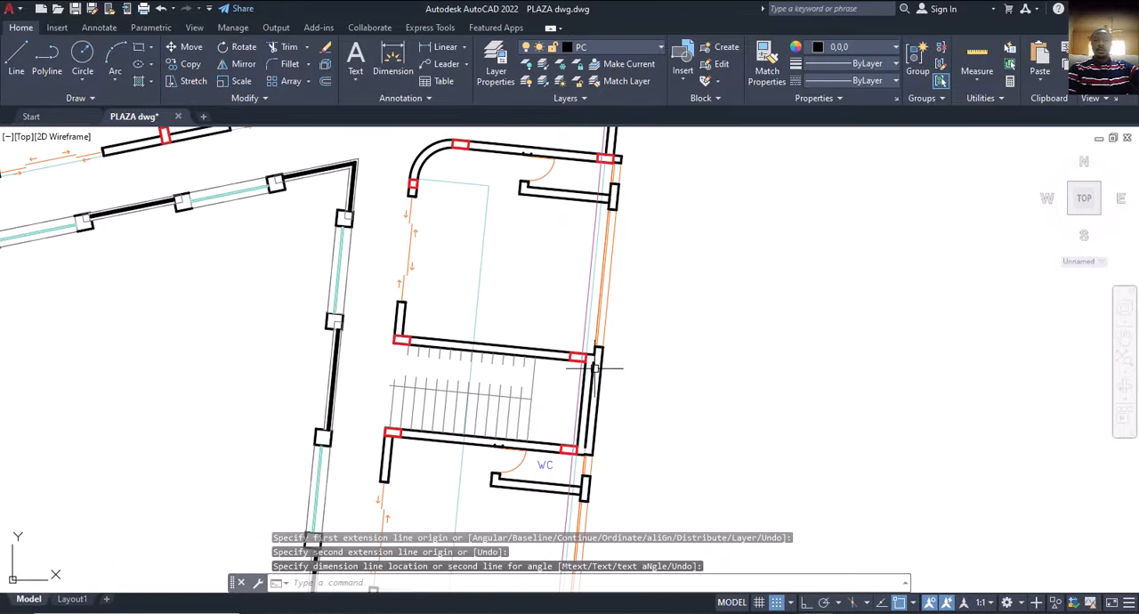
left_click(390, 62)
scroll(591, 362, "up", 6)
key("Return")
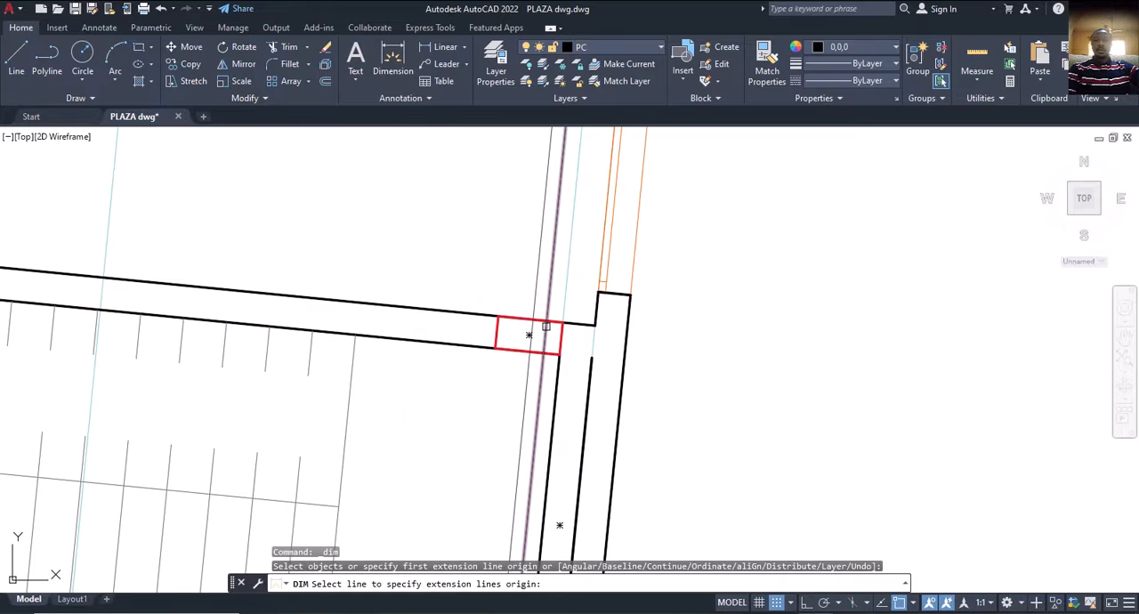
left_click(547, 320)
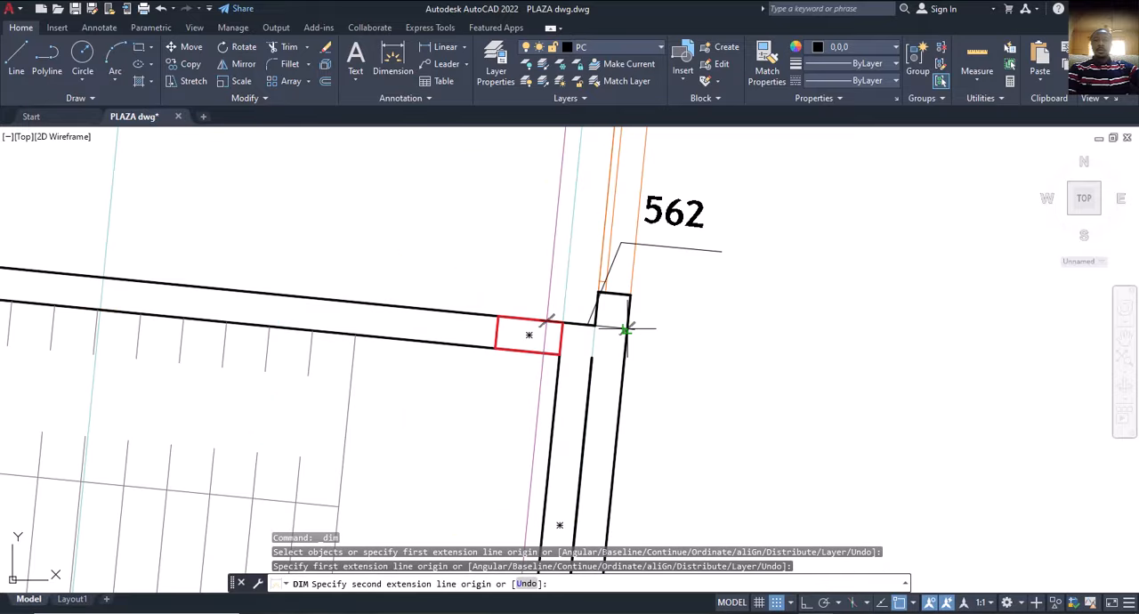
key("Escape")
scroll(610, 356, "down", 5)
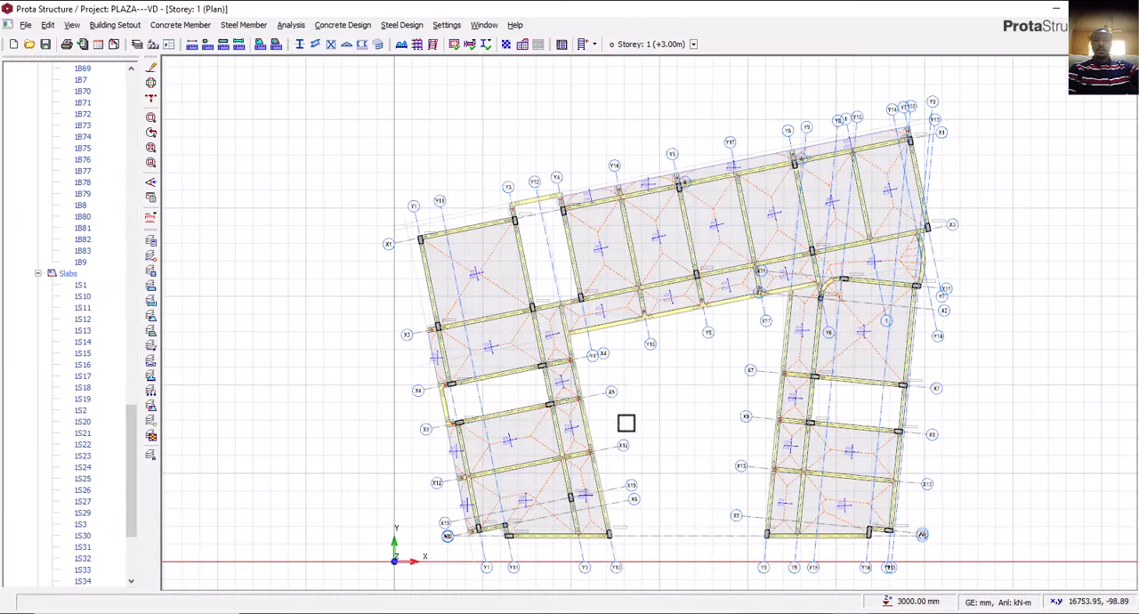
Switch to ProtaStructure and offset the east wing's outer axis Y2 outward by 562 mm.
scroll(623, 422, "up", 6)
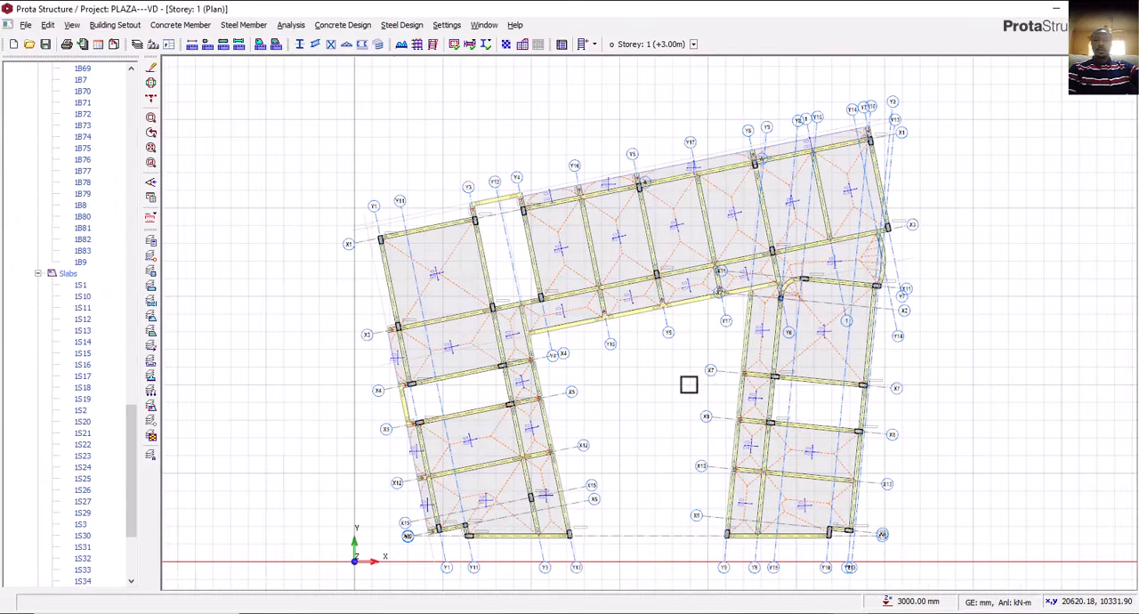
scroll(677, 523, "up", 5)
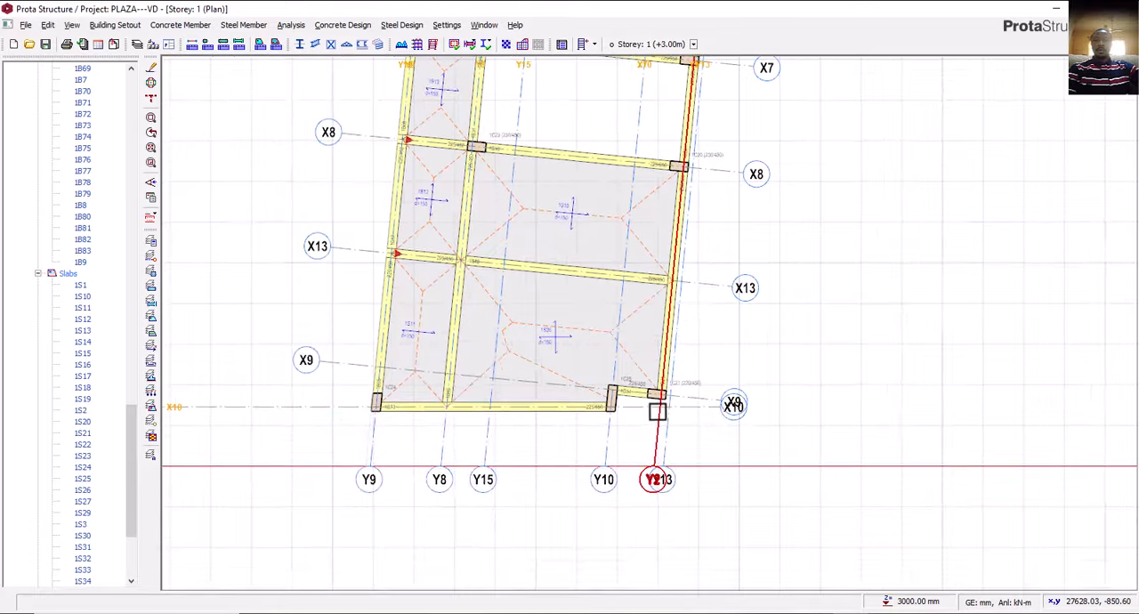
left_click(659, 445)
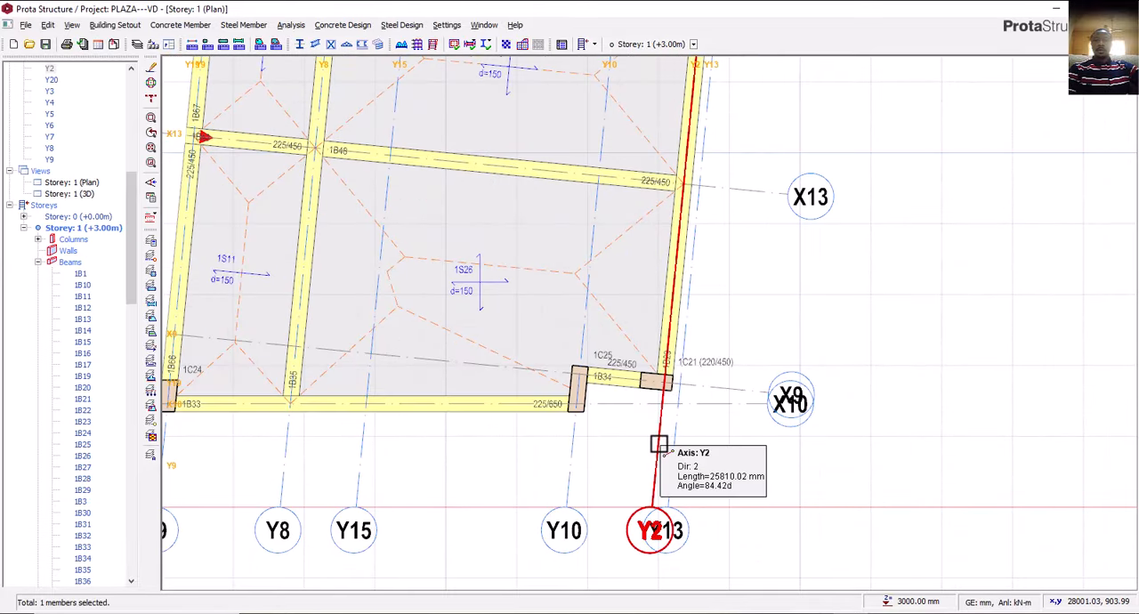
right_click(659, 444)
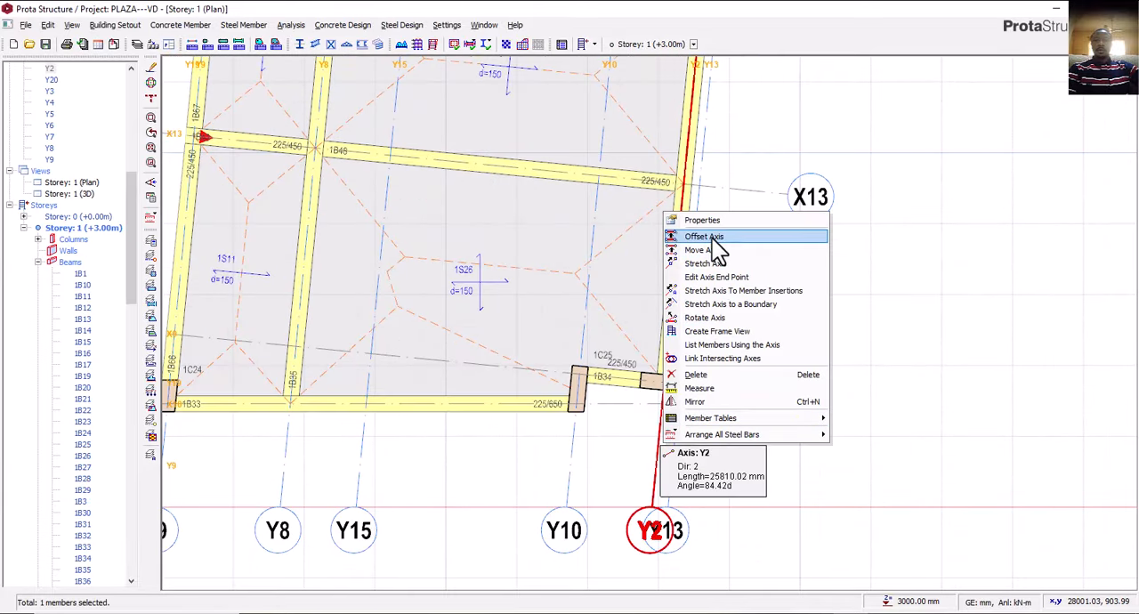
left_click(717, 241)
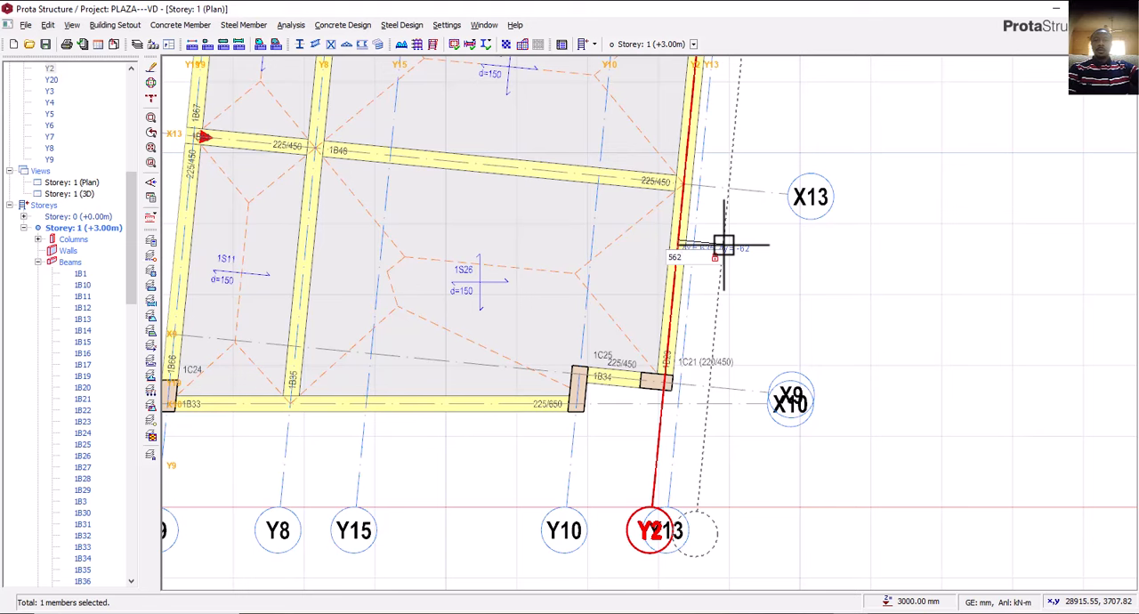
left_click(723, 246)
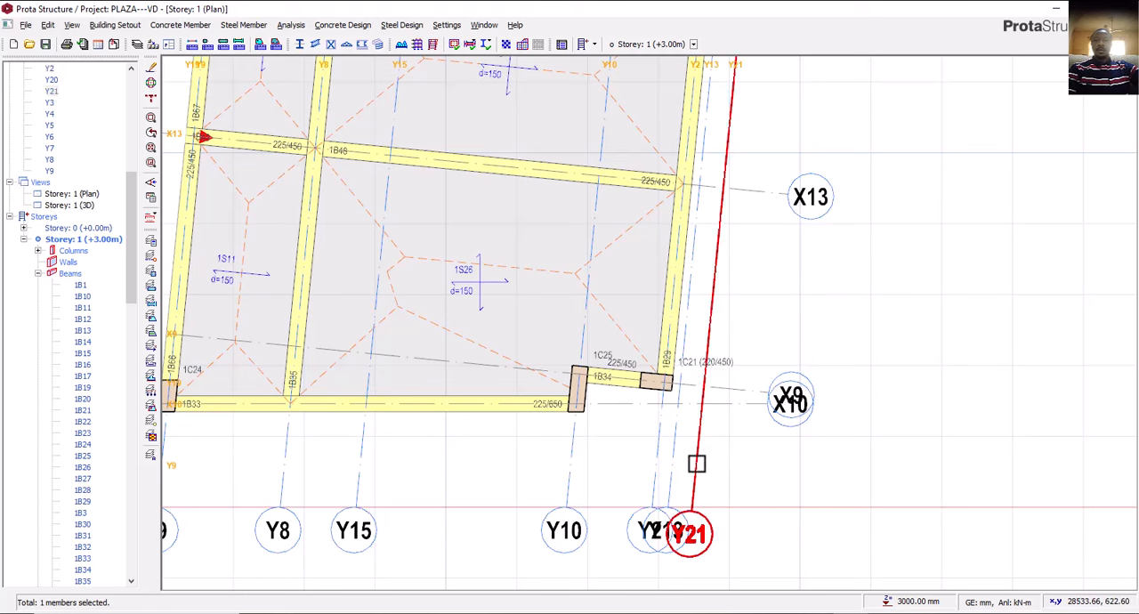
Make the new outer axis Y21 a hidden axis in its properties.
right_click(702, 448)
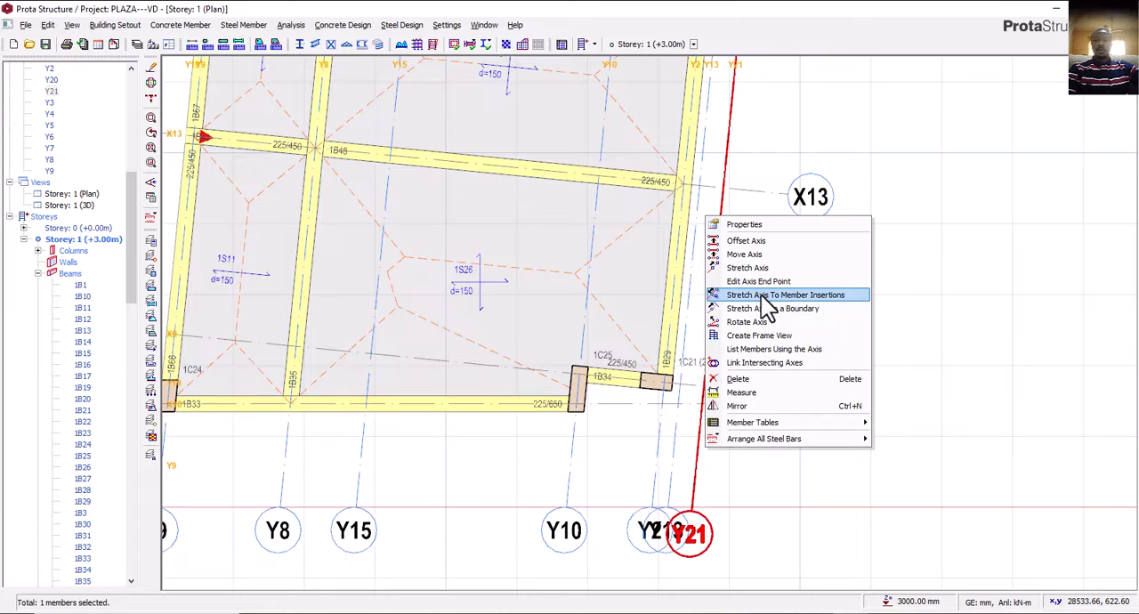
left_click(752, 225)
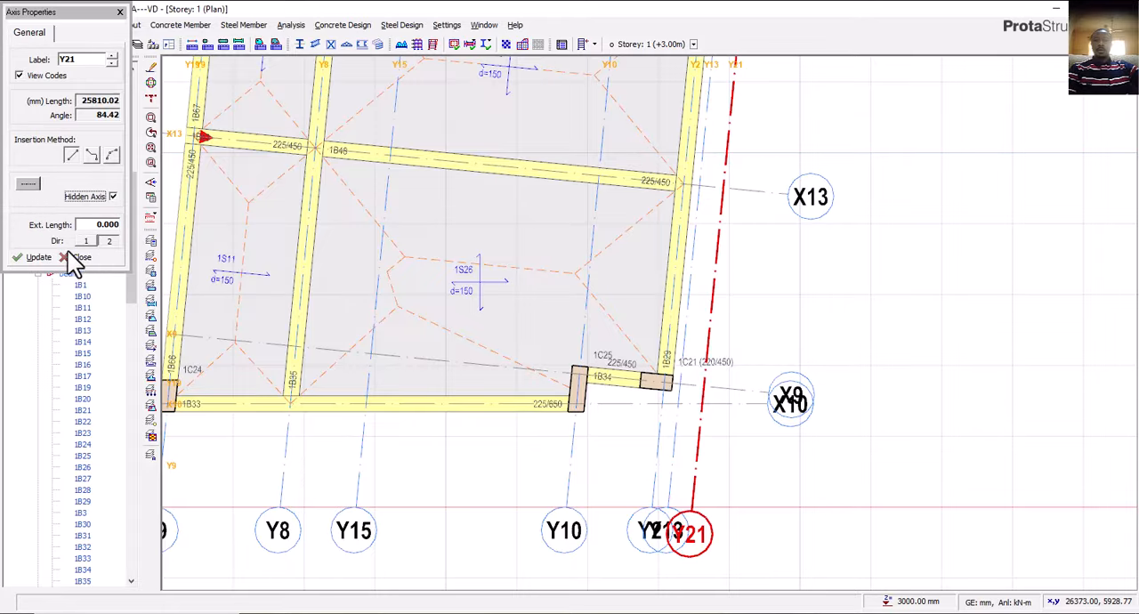
left_click(92, 258)
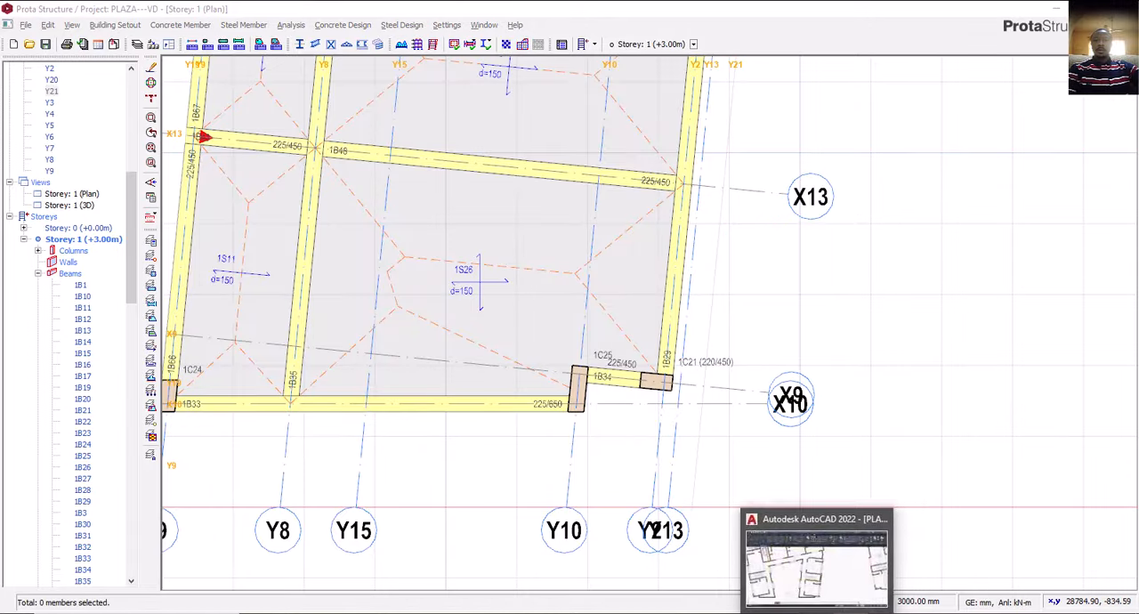
Examine the east wing's outer wall on the AutoCAD First Floor Plan, then return to ProtaStructure.
left_click(817, 612)
middle_click_drag(599, 351, 584, 354)
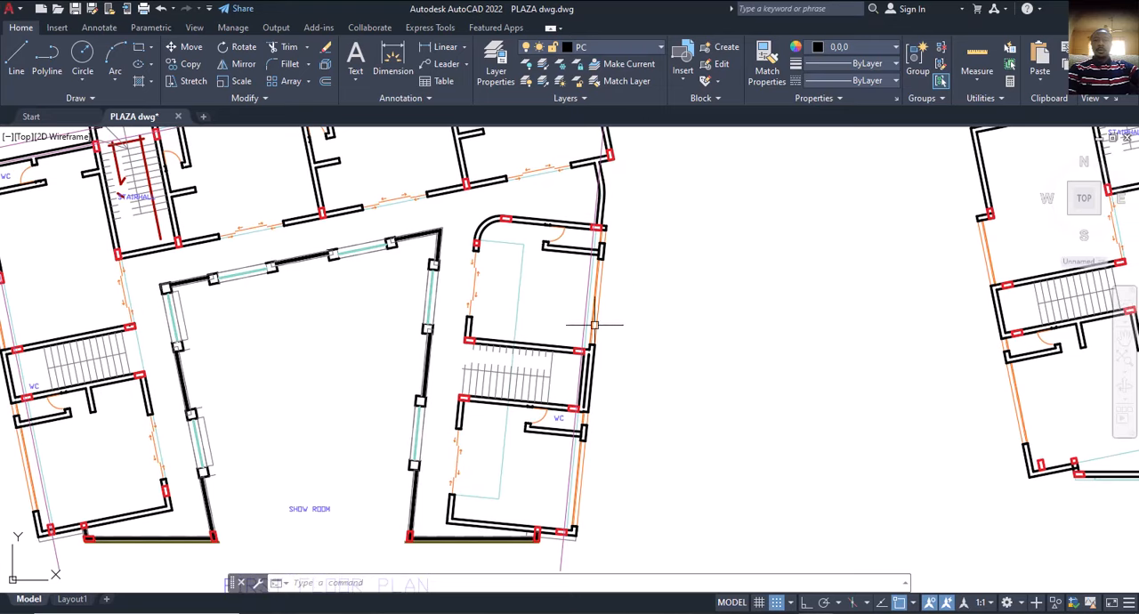
middle_click_drag(604, 289, 598, 305)
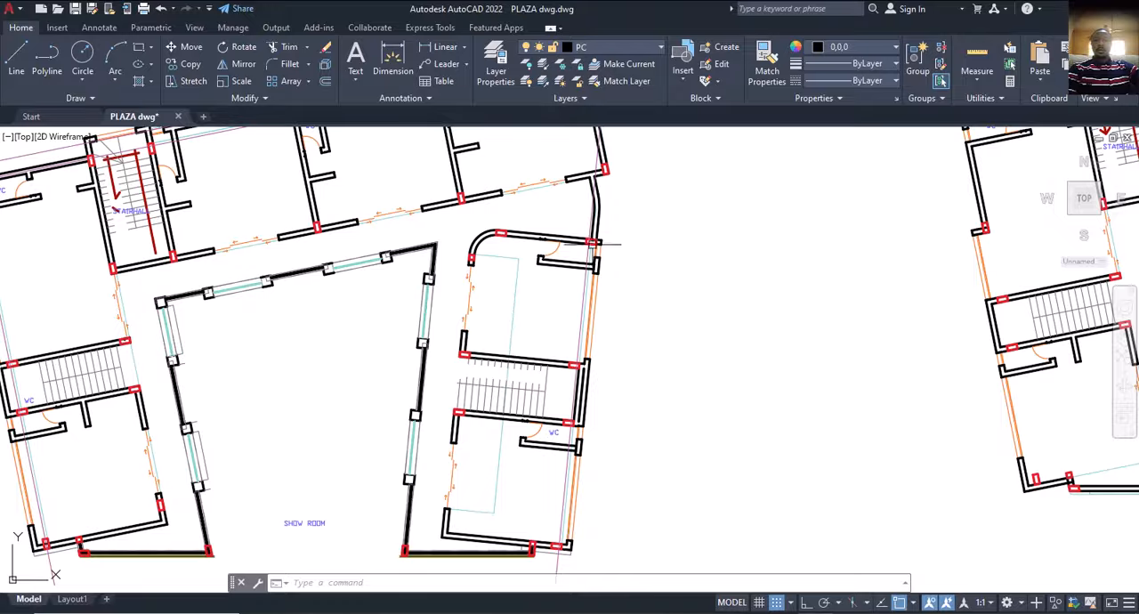
left_click(849, 612)
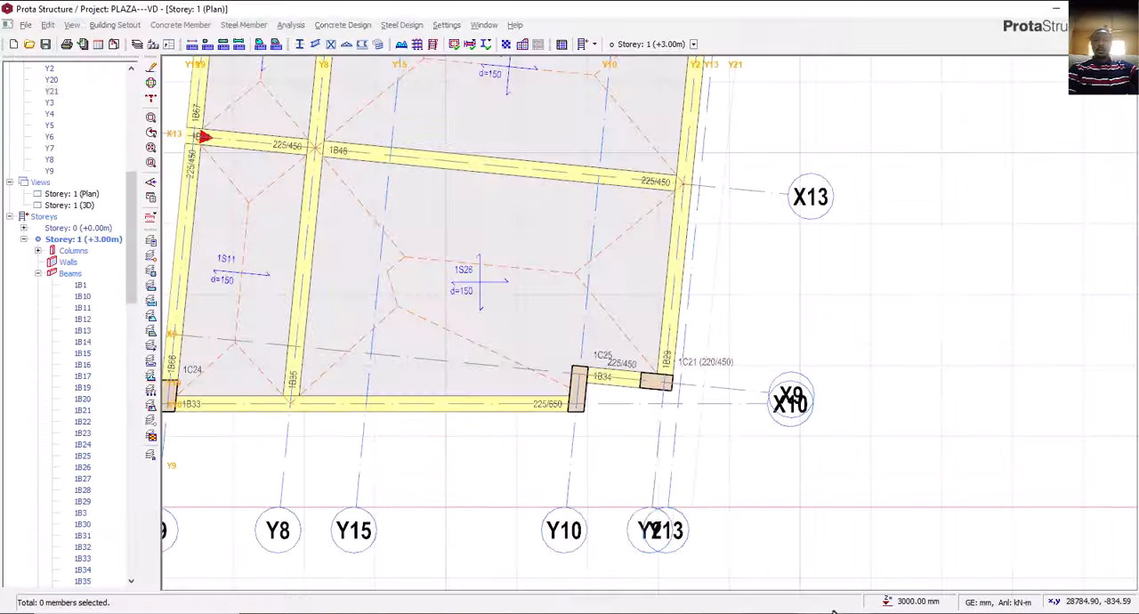
Open the properties of the short 225/450 cantilever beam on axis X5 at the west wing's outer edge.
middle_click_drag(597, 326, 550, 447)
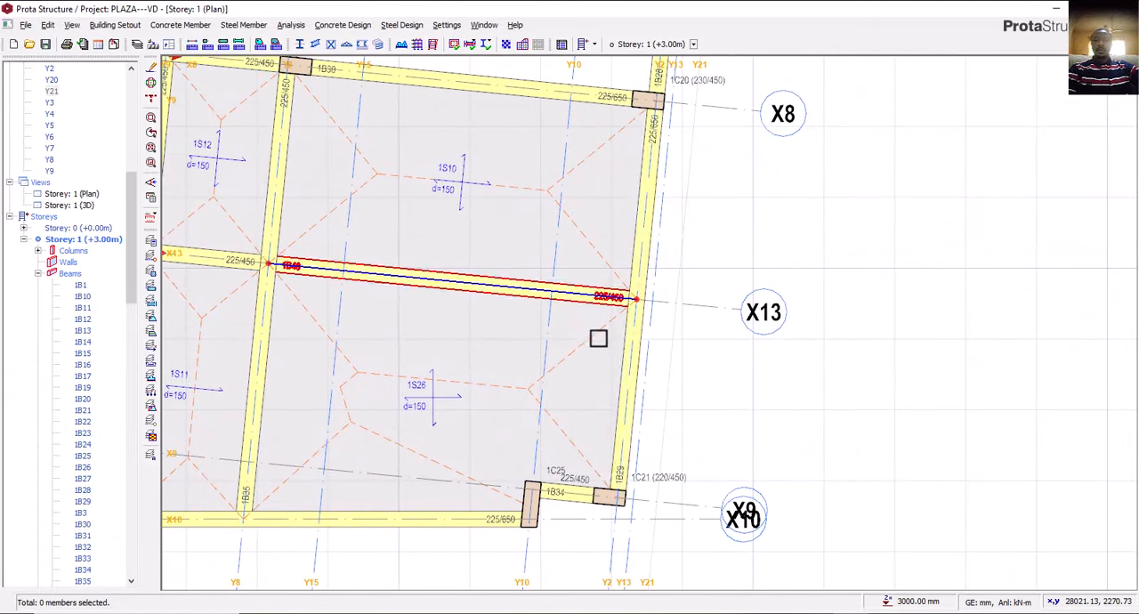
scroll(590, 313, "down", 2)
middle_click_drag(590, 313, 601, 342)
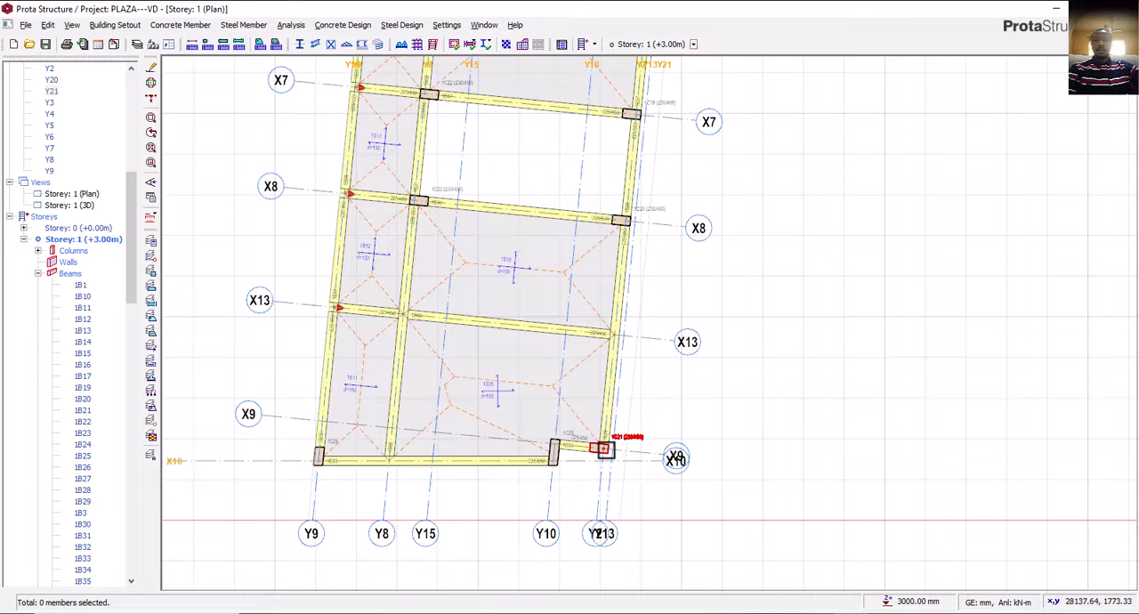
scroll(599, 445, "up", 1)
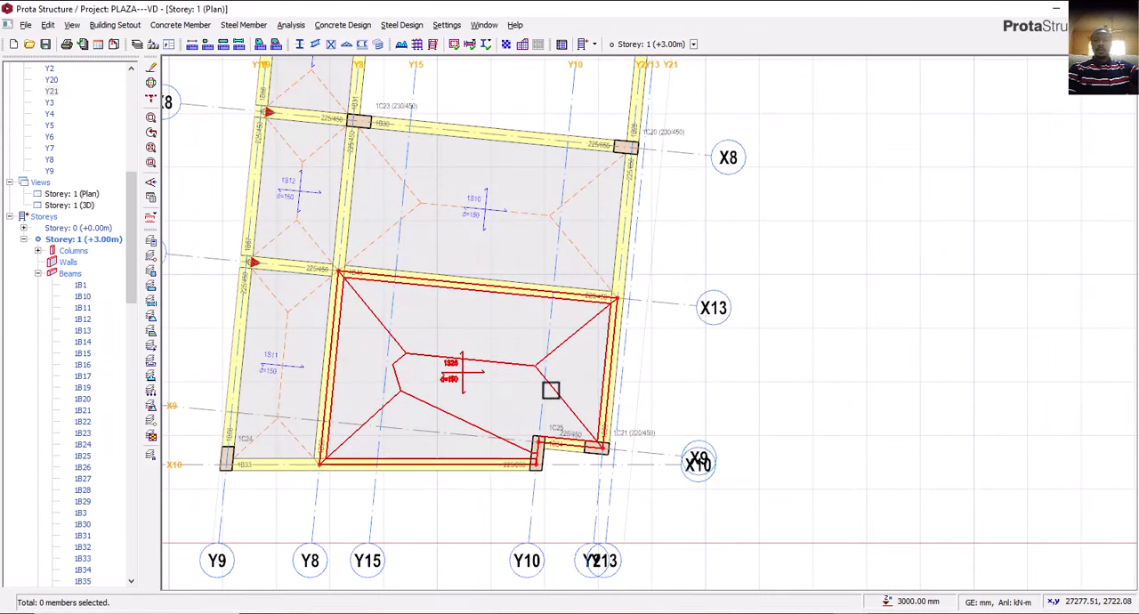
scroll(560, 395, "down", 3)
middle_click_drag(387, 275, 600, 364)
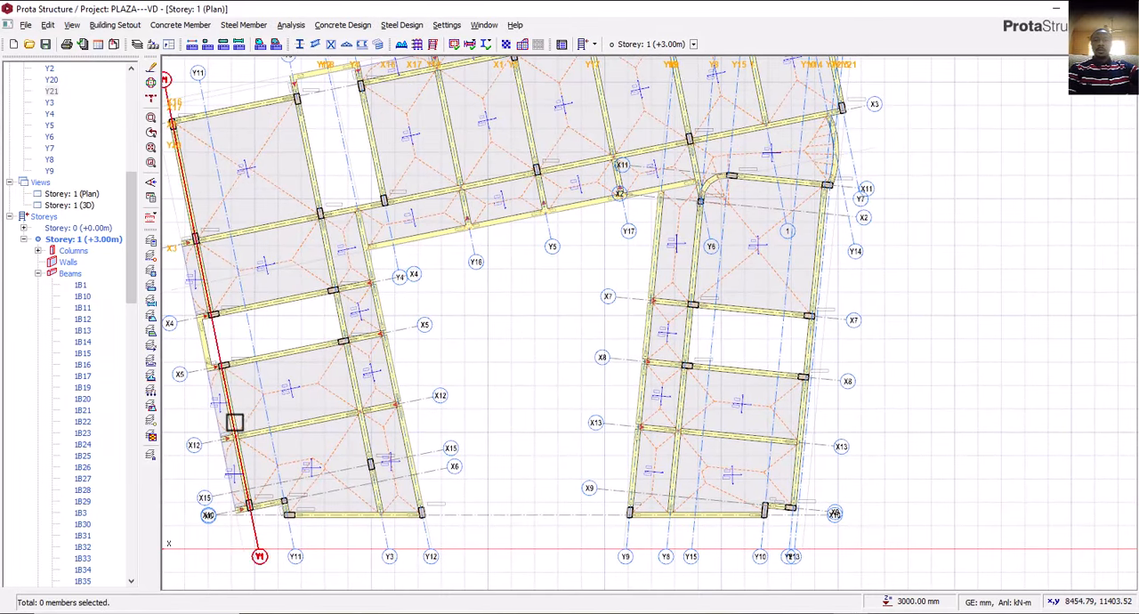
middle_click_drag(775, 470, 549, 418)
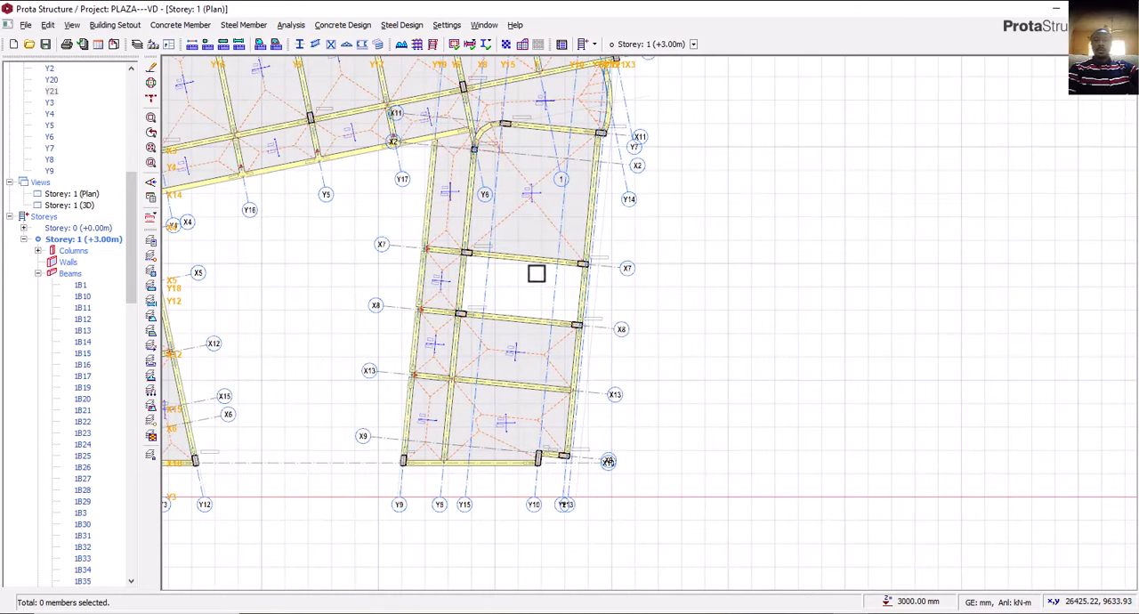
middle_click_drag(537, 274, 753, 293)
scroll(188, 339, "up", 3)
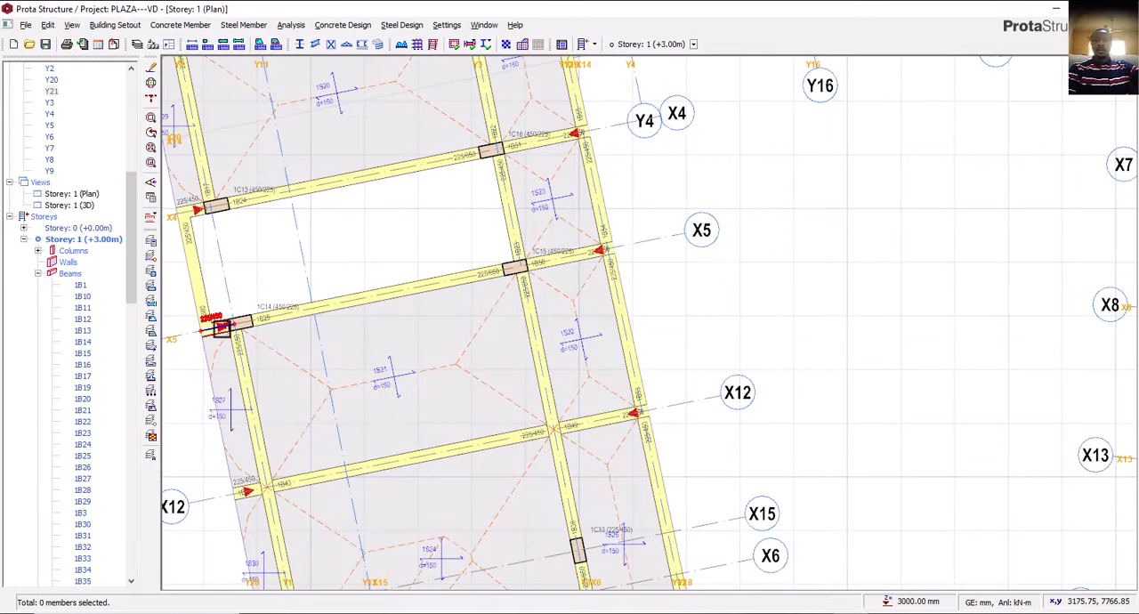
left_click(221, 328)
right_click(225, 330)
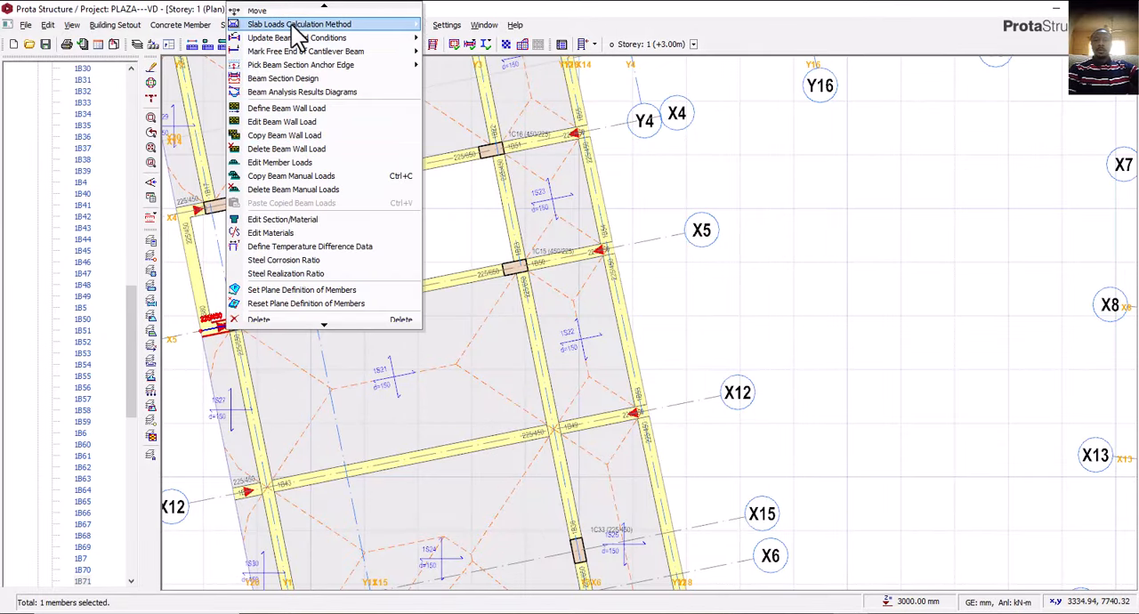
left_click(293, 7)
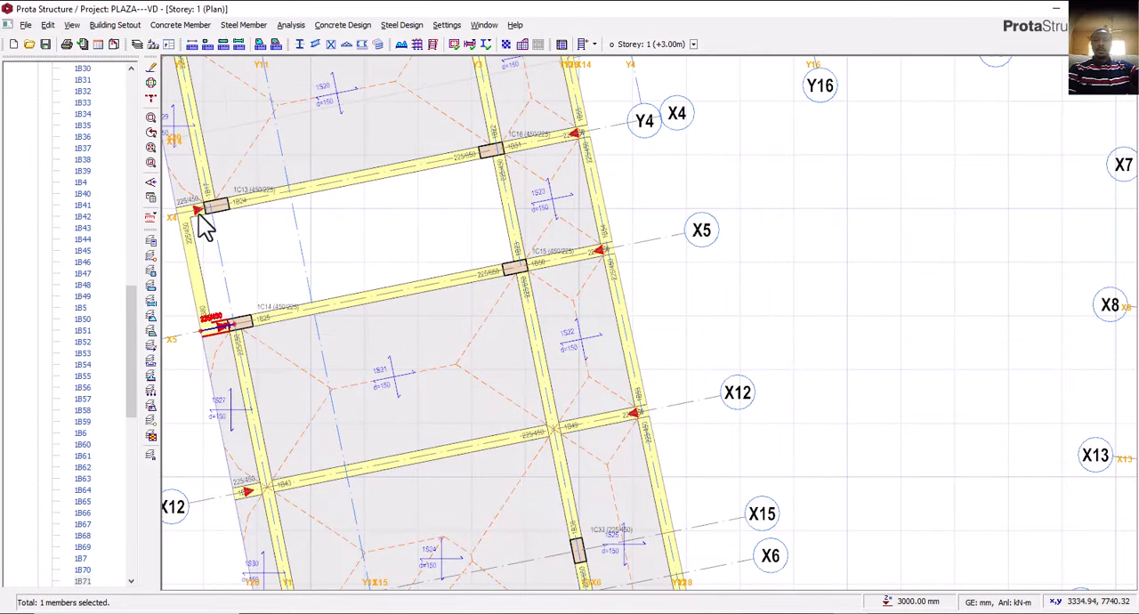
Insert a 225/450 cantilever beam along axis X9 from column 1C21 out to axis Y21.
scroll(205, 227, "down", 5)
scroll(541, 374, "up", 5)
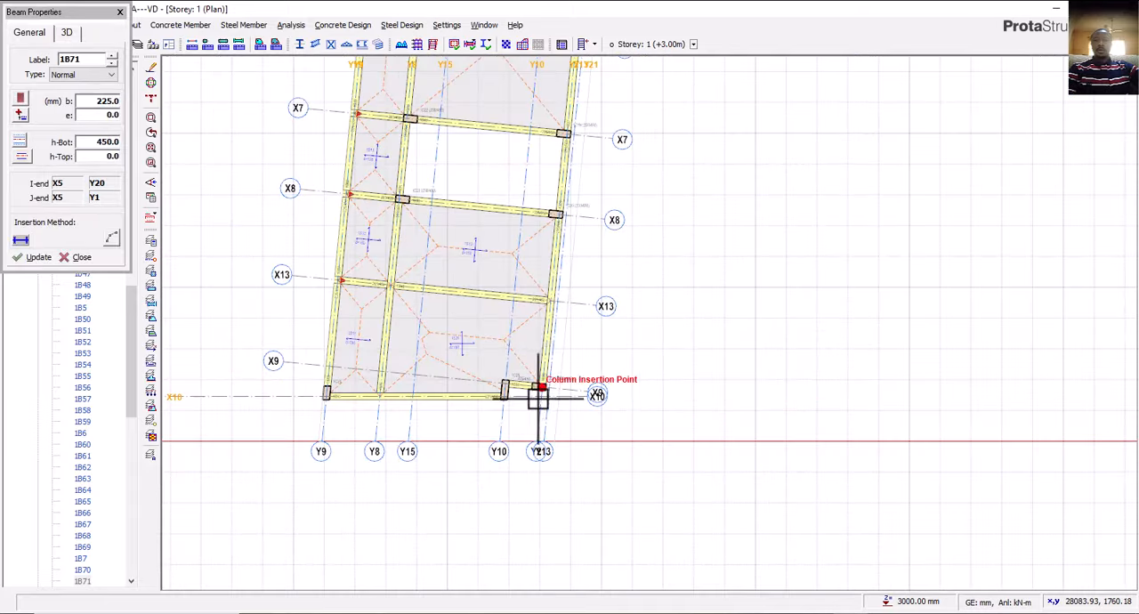
scroll(552, 388, "up", 2)
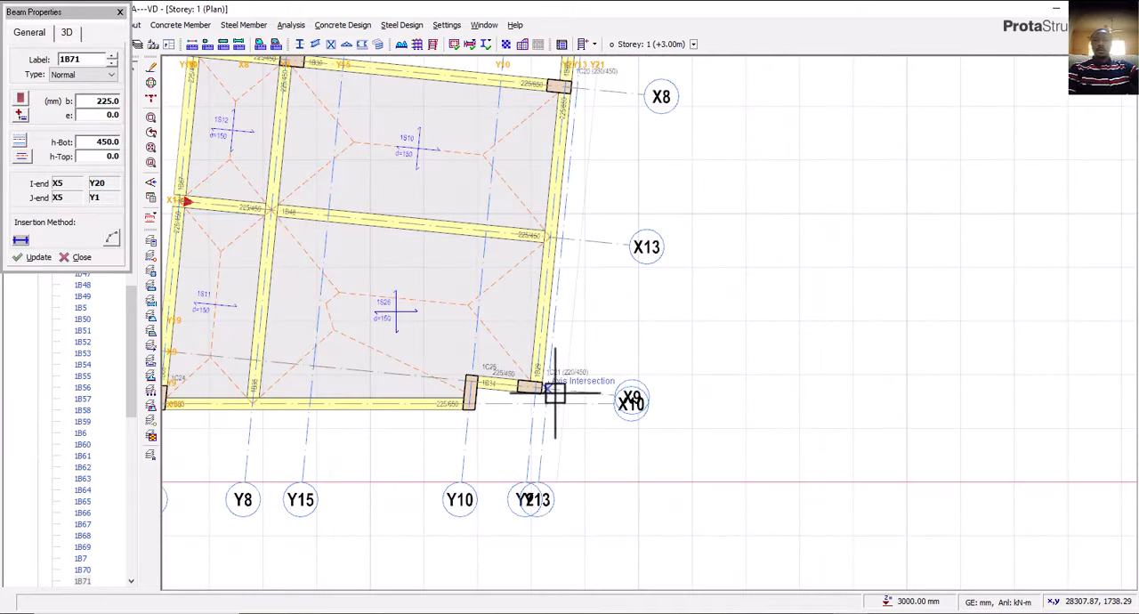
scroll(553, 391, "up", 2)
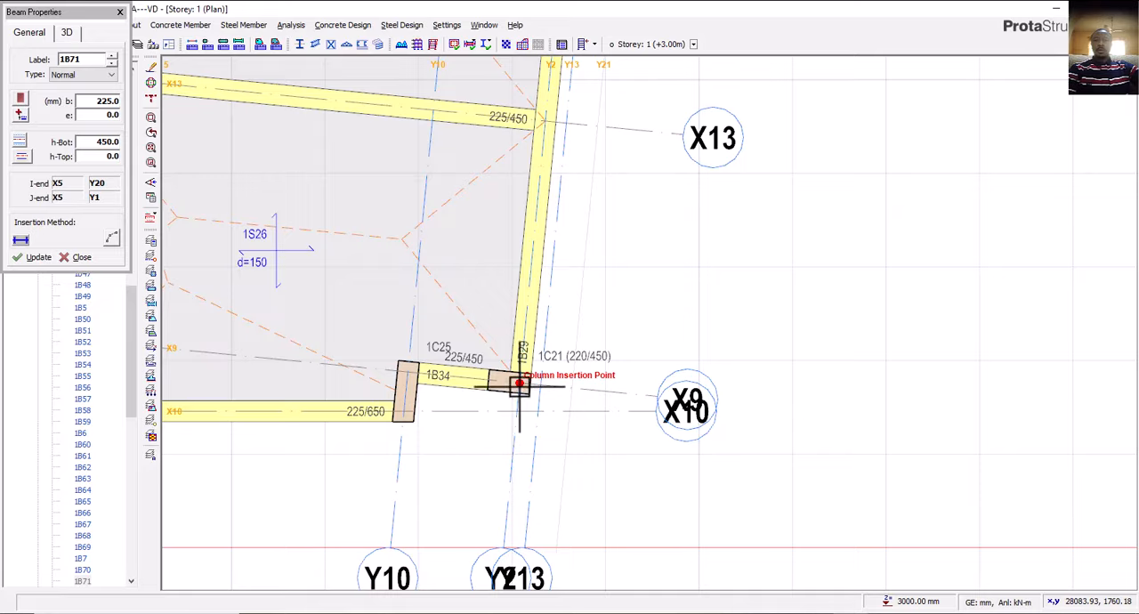
left_click(574, 391)
scroll(575, 445, "down", 1)
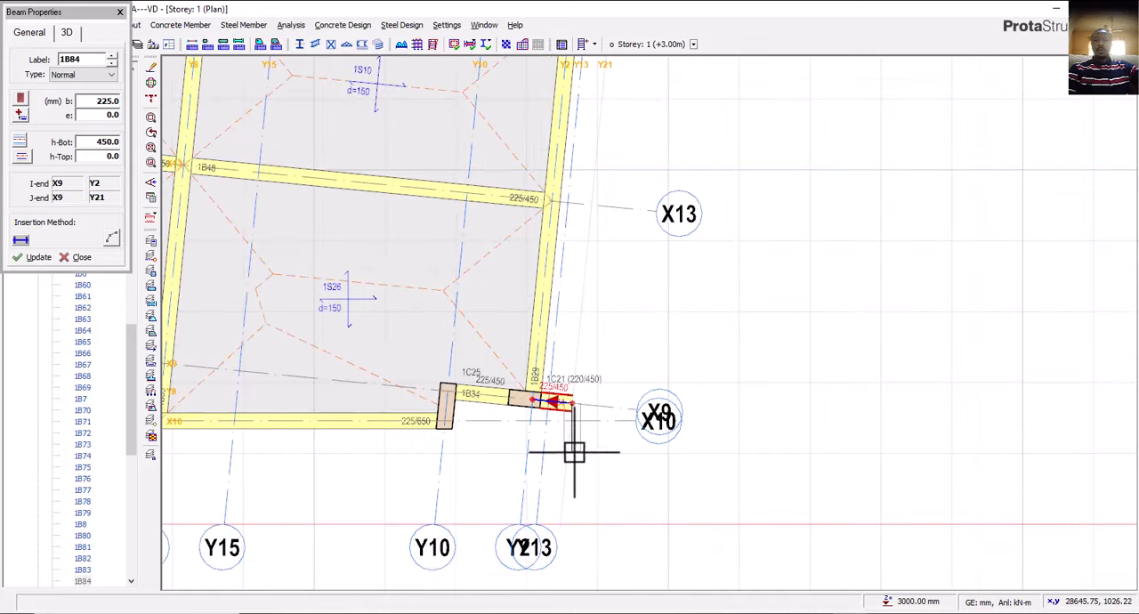
scroll(572, 427, "up", 2)
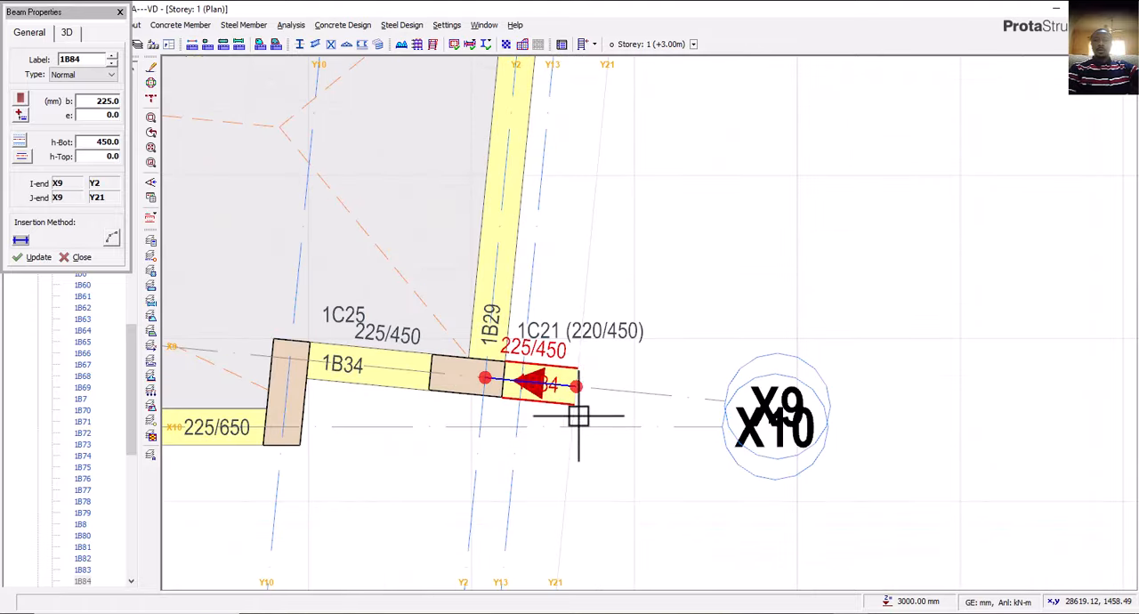
Insert a 225/450 cantilever beam along axis X8 from column 1C20 out to axis Y21.
scroll(583, 418, "down", 1)
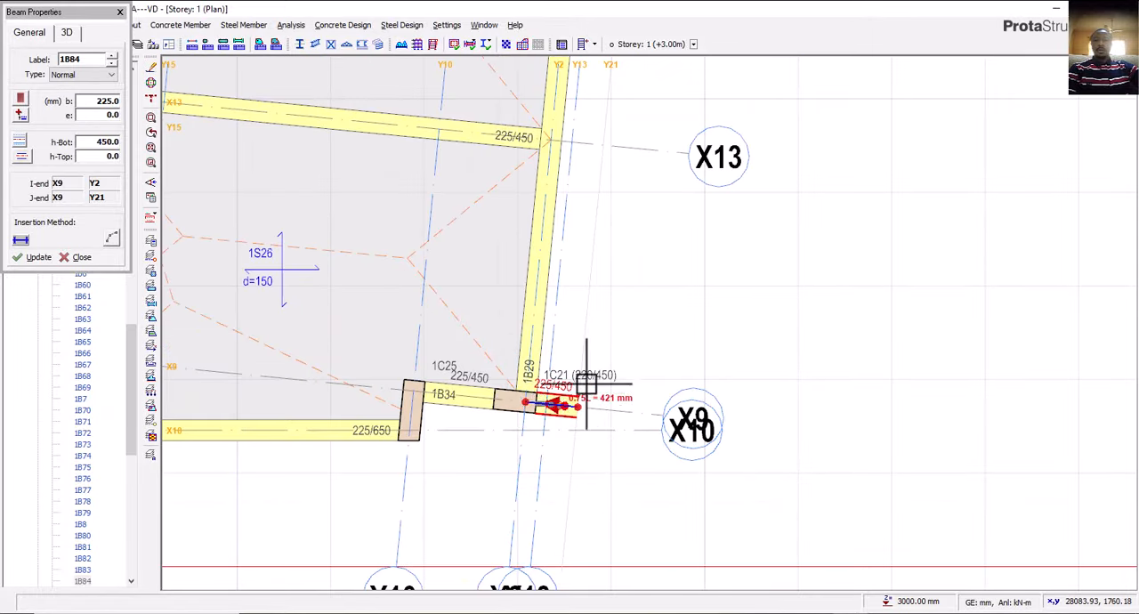
middle_click_drag(593, 363, 621, 523)
middle_click_drag(603, 296, 591, 475)
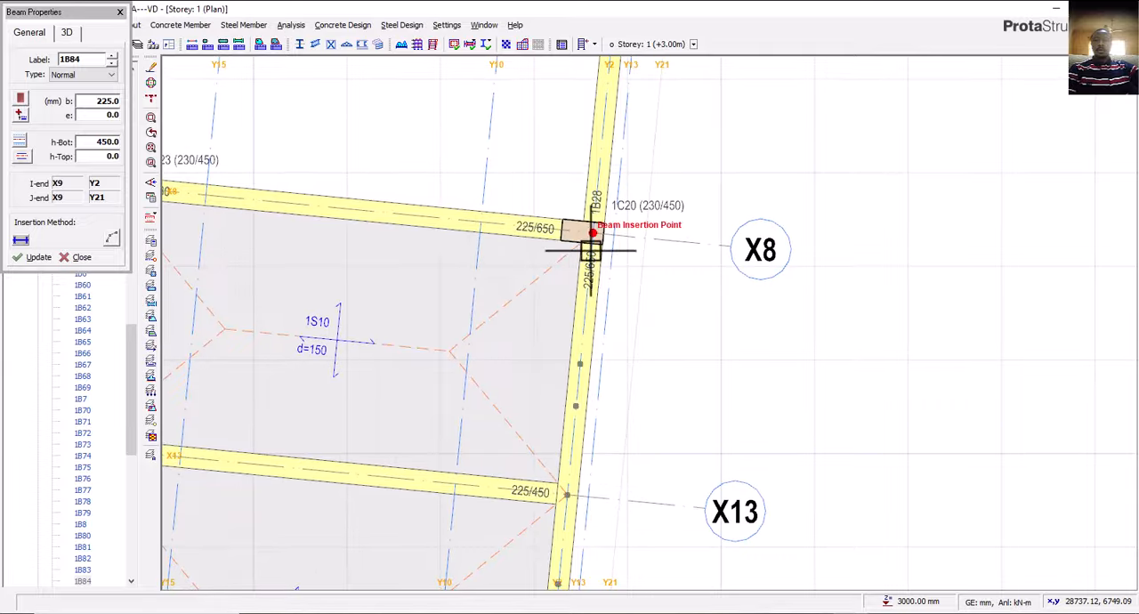
scroll(590, 234, "up", 1)
left_click(590, 233)
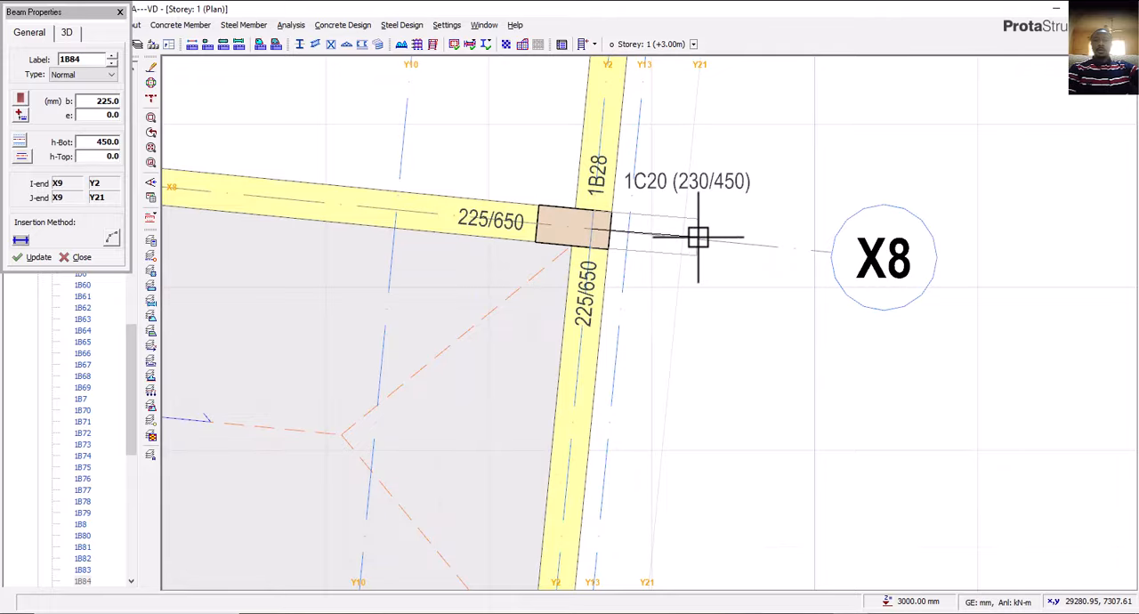
left_click(684, 238)
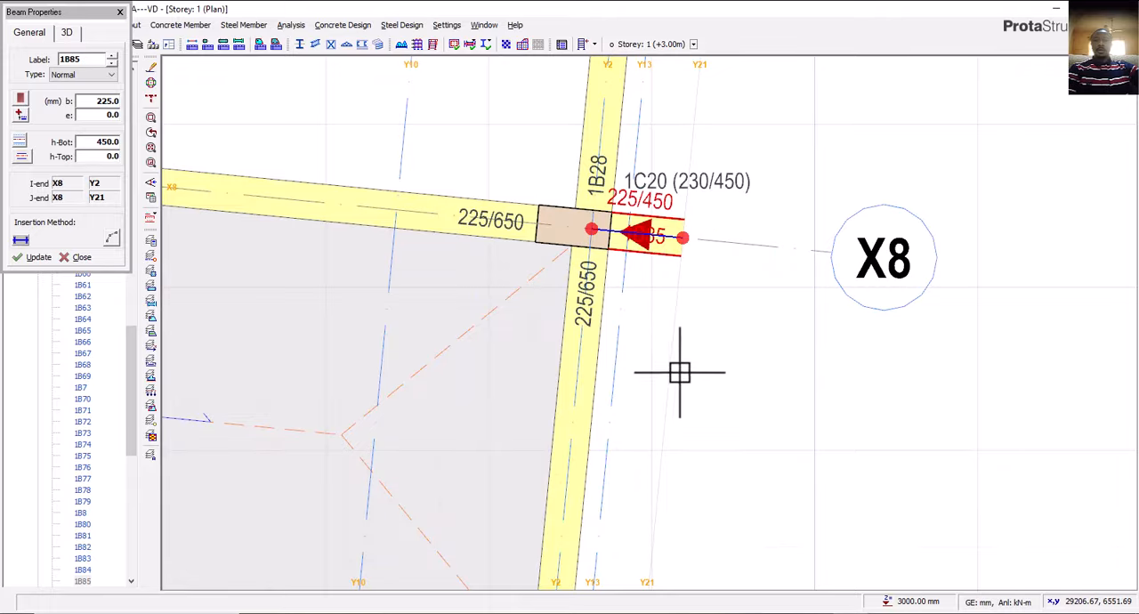
Insert a 225/450 cantilever beam along axis X7 from column 1C19 out to axis Y21.
scroll(681, 369, "down", 2)
middle_click_drag(656, 264, 613, 439)
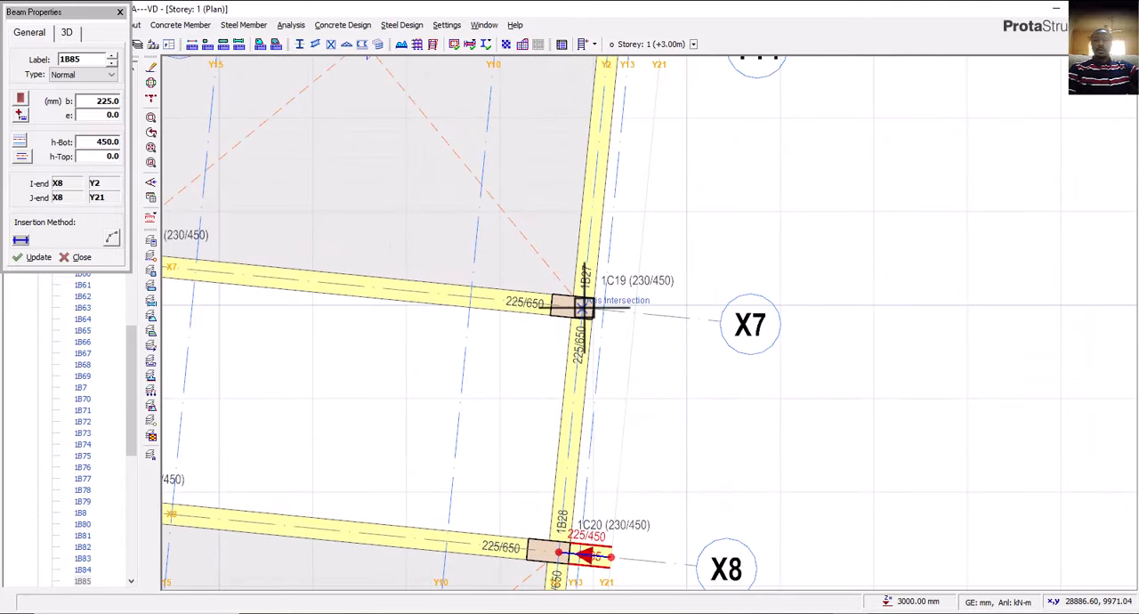
left_click(583, 308)
left_click(641, 312)
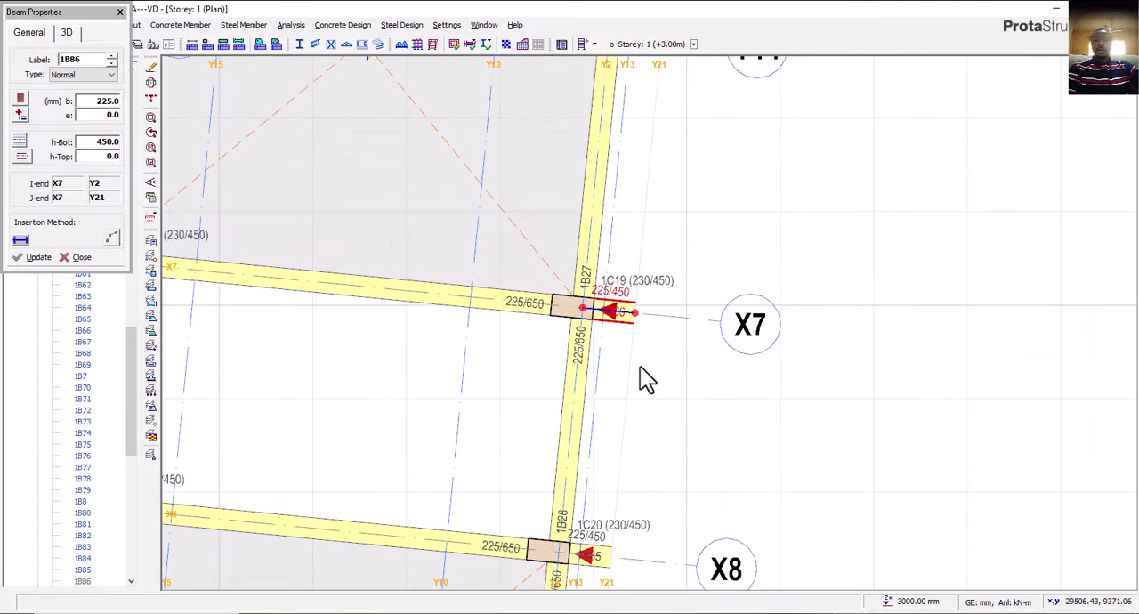
Insert a 225/450 cantilever beam along axis X11 from column 1C26 out to axis Y21.
middle_click_drag(653, 198, 632, 452)
middle_click_drag(626, 220, 610, 451)
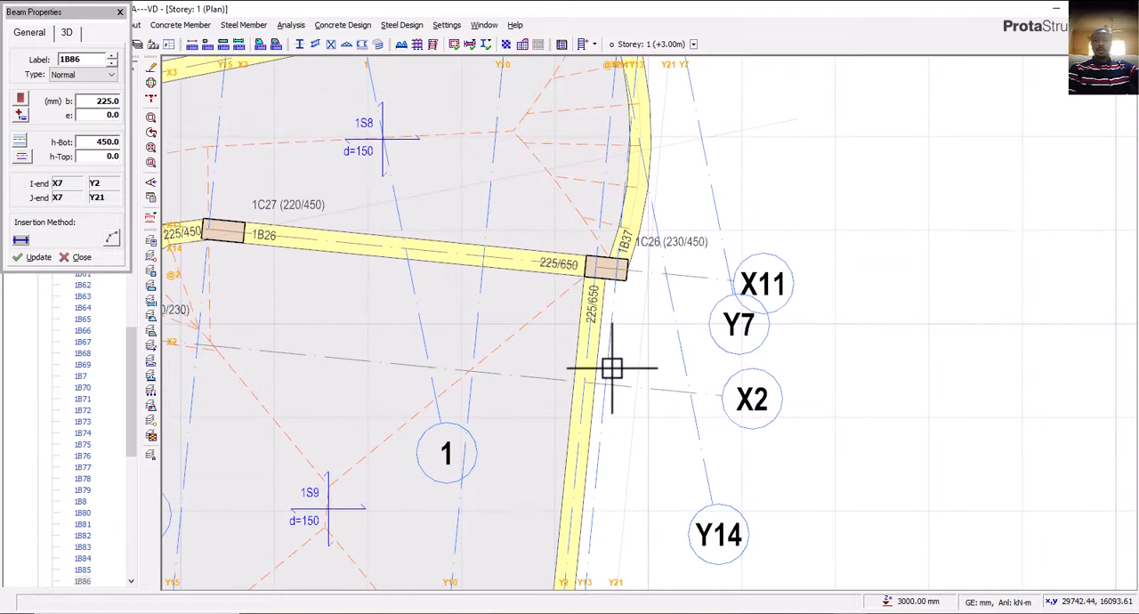
scroll(621, 274, "up", 2)
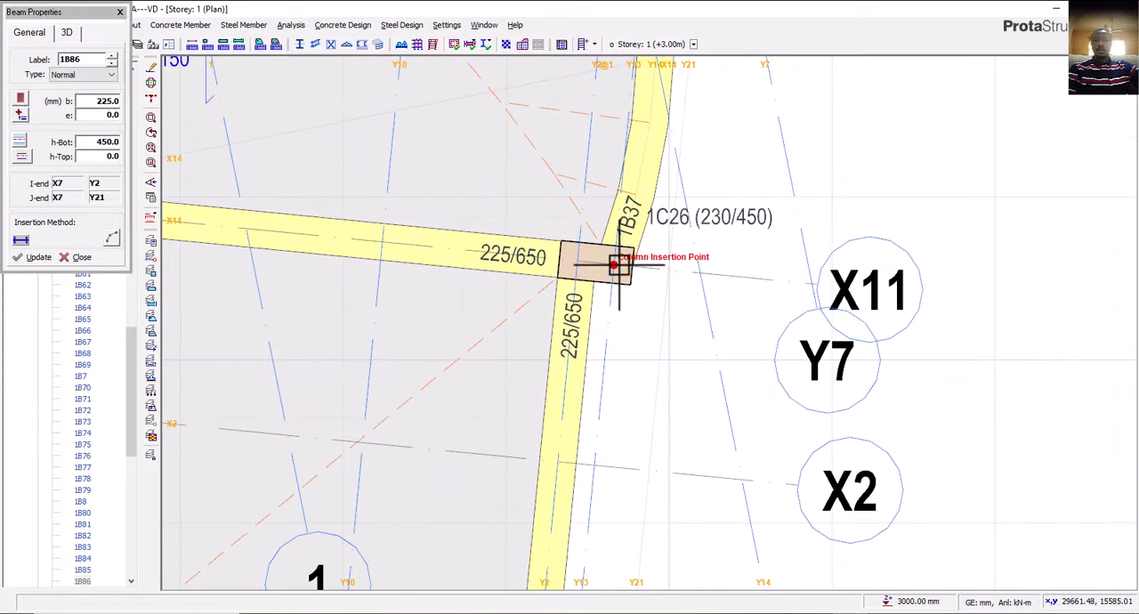
scroll(614, 263, "down", 1)
left_click(674, 272)
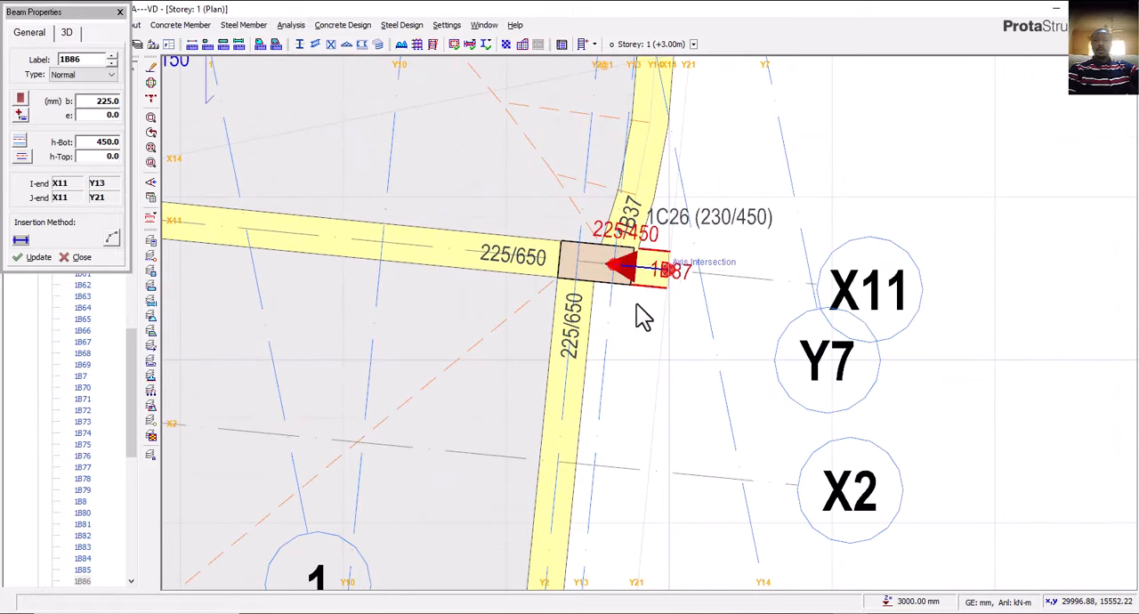
scroll(702, 278, "down", 3)
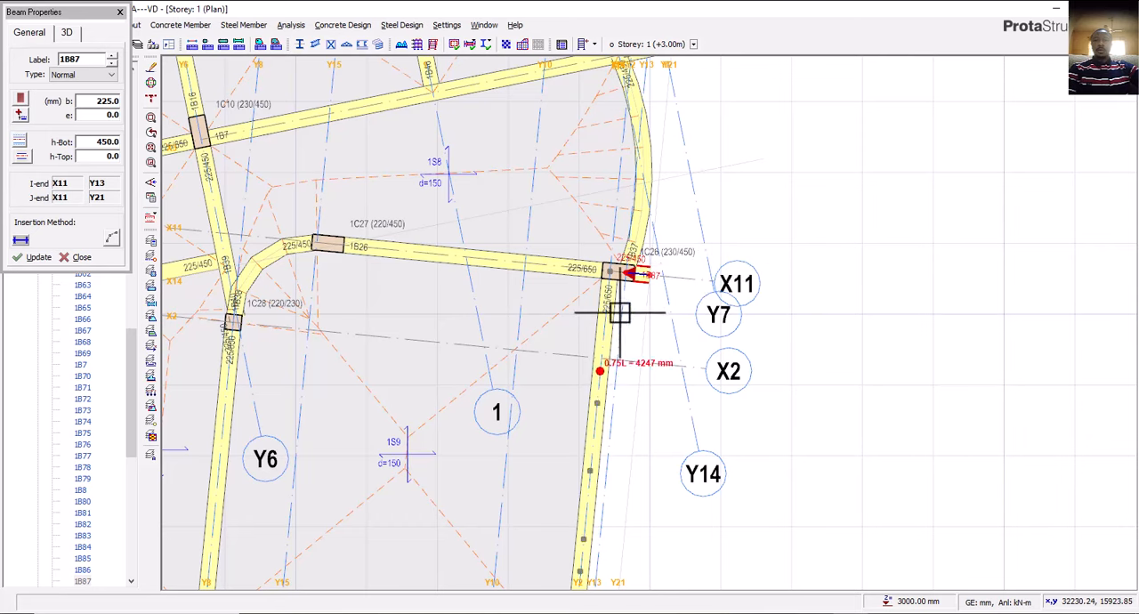
Switch to AutoCAD and examine the wall projection at the column on the east wing's upper outer corner.
left_click(818, 613)
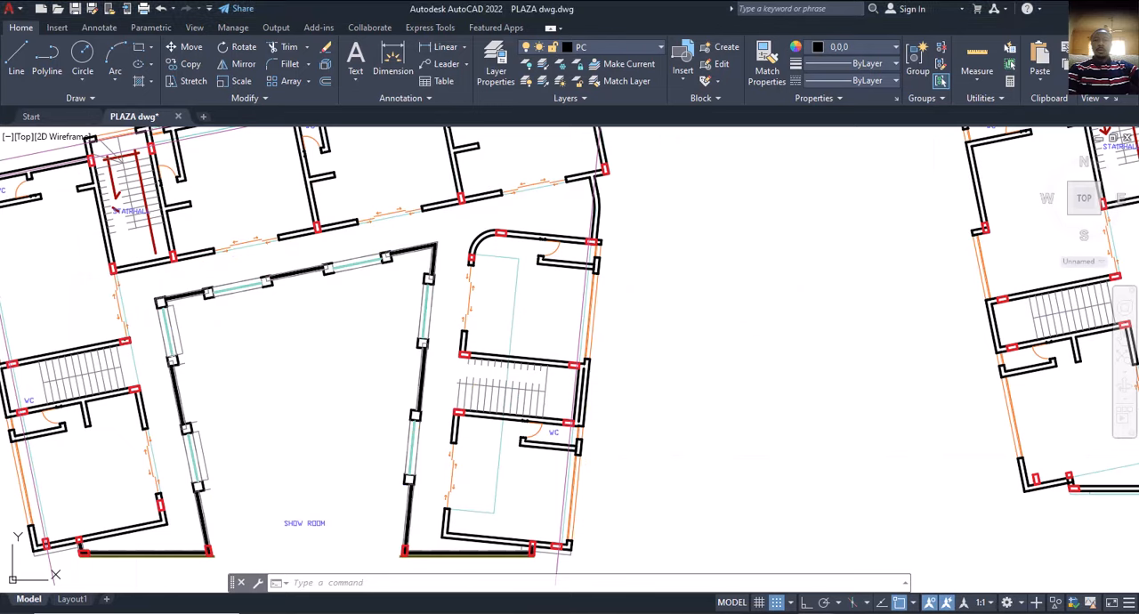
scroll(592, 258, "up", 4)
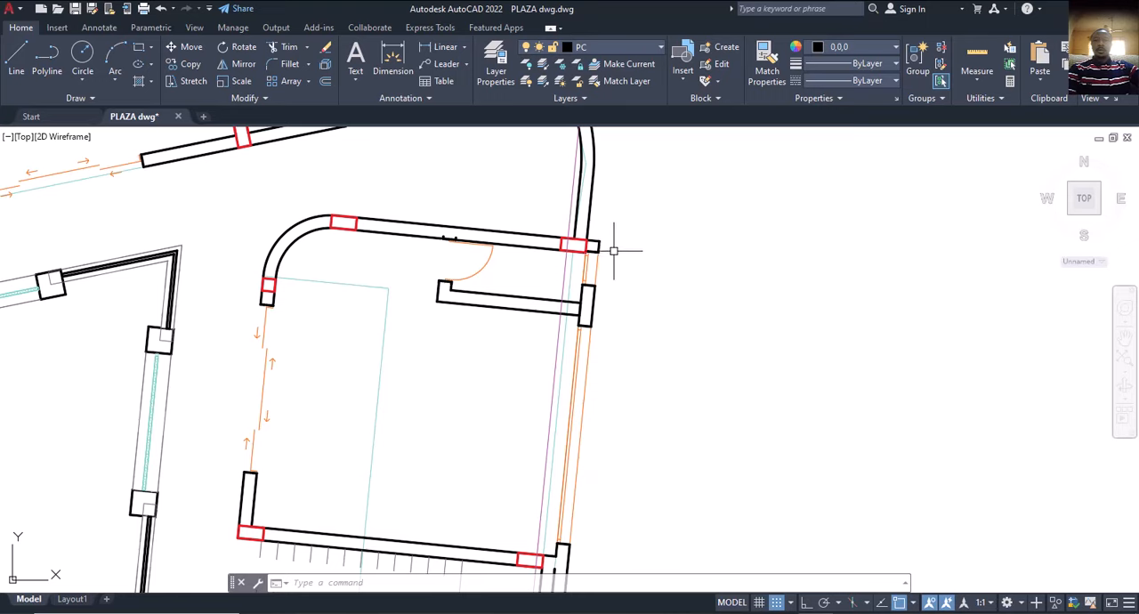
scroll(615, 251, "down", 5)
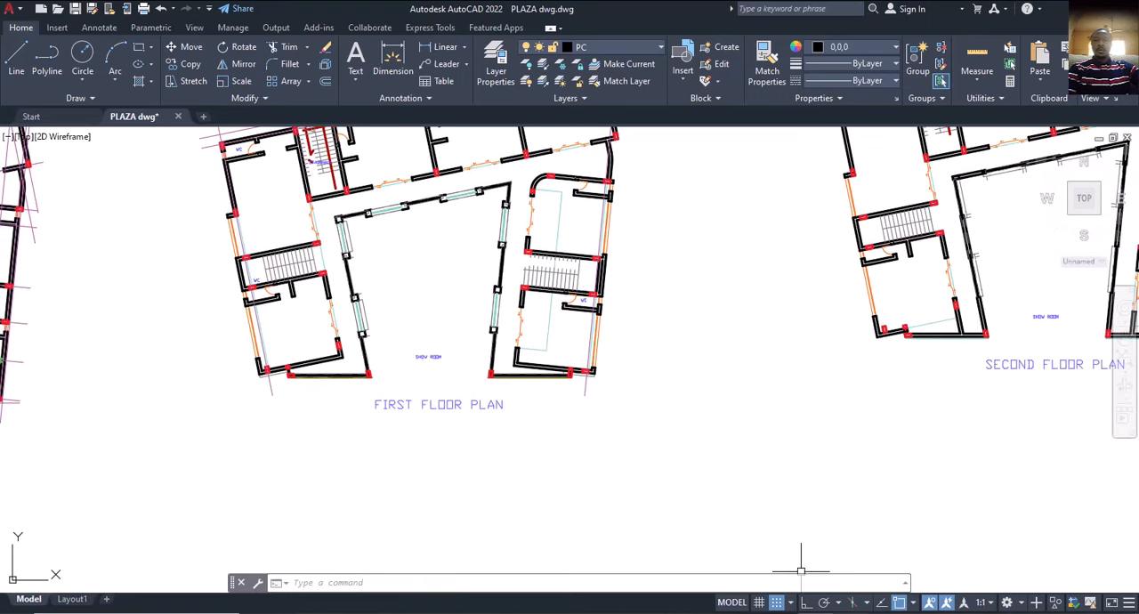
Return to ProtaStructure and open the insertion options of the west wing edge slab between axes X6, Y1, X12 and Y20.
left_click(785, 612)
middle_click_drag(614, 365, 603, 201)
scroll(603, 201, "down", 4)
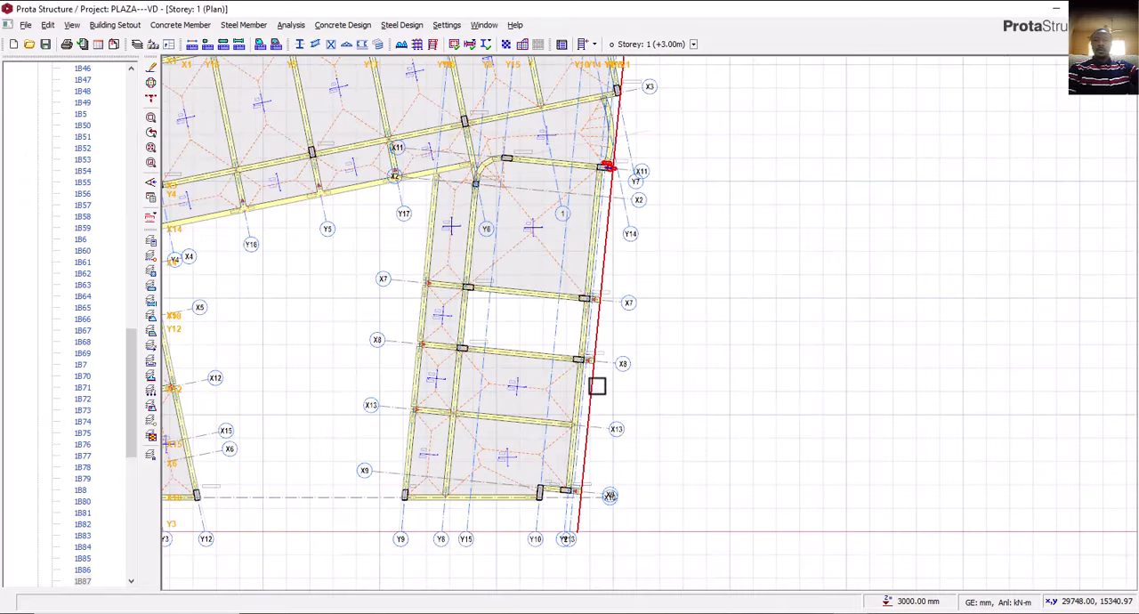
middle_click_drag(597, 386, 662, 342)
scroll(619, 331, "up", 3)
scroll(485, 350, "down", 3)
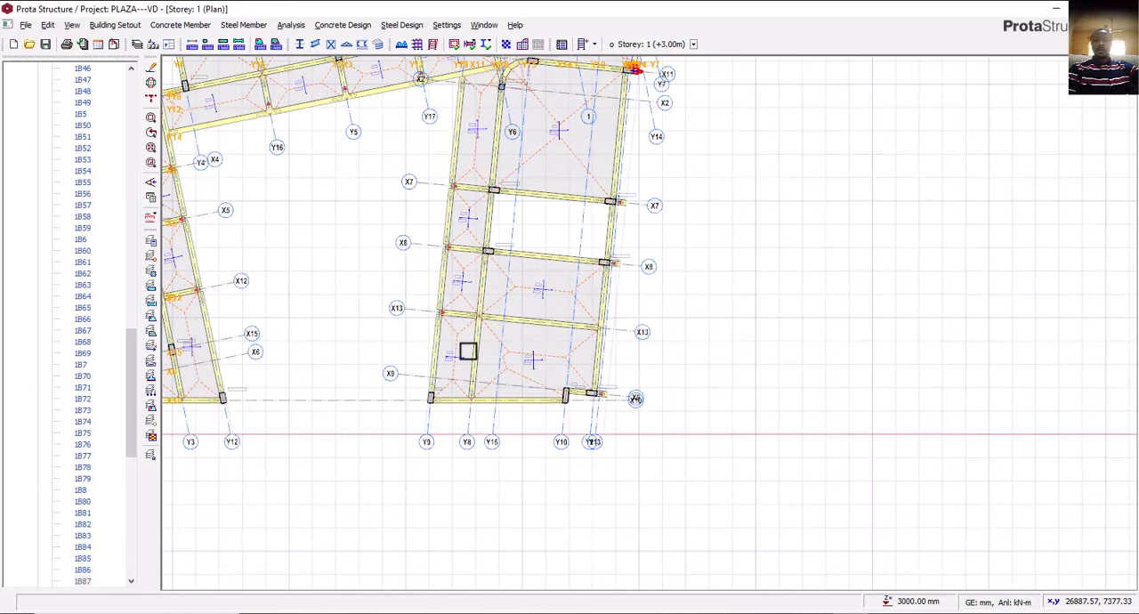
middle_click_drag(468, 352, 537, 333)
scroll(214, 356, "up", 5)
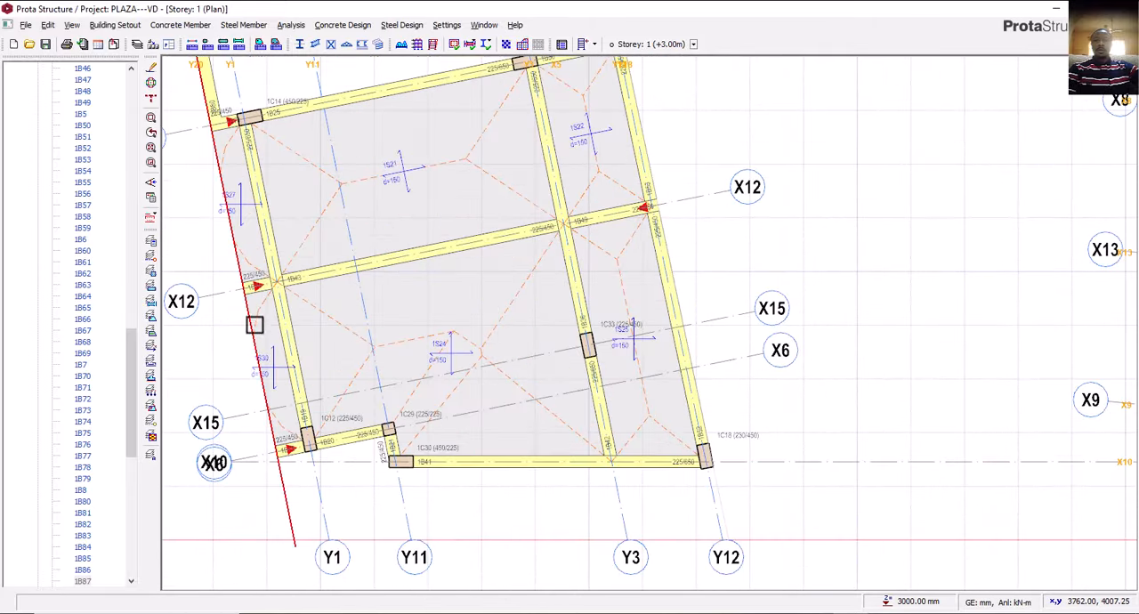
left_click(255, 325)
right_click(259, 314)
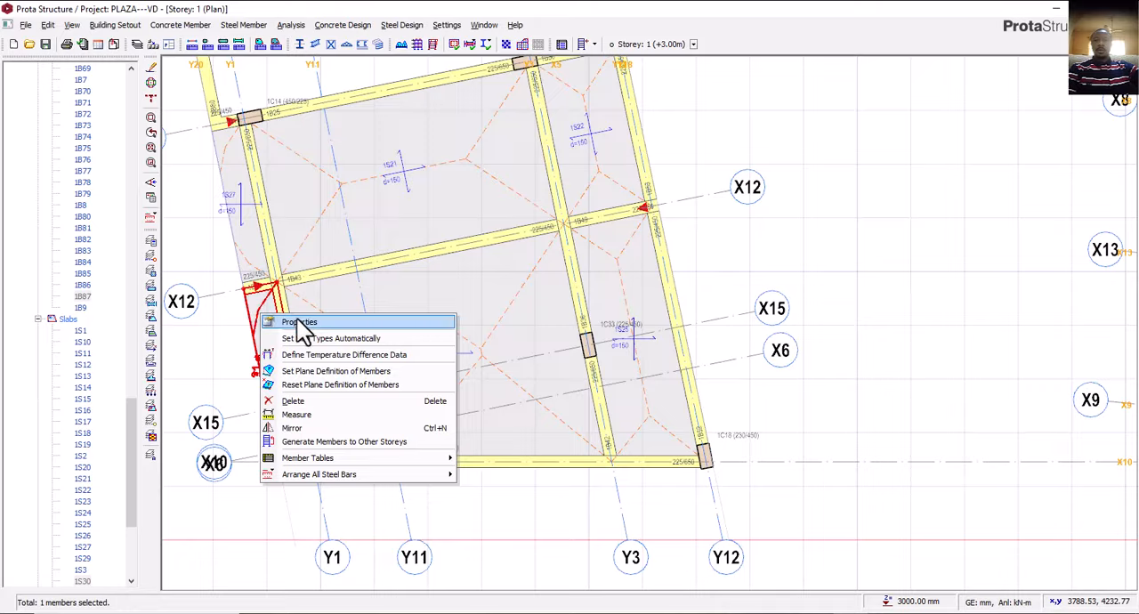
left_click(302, 324)
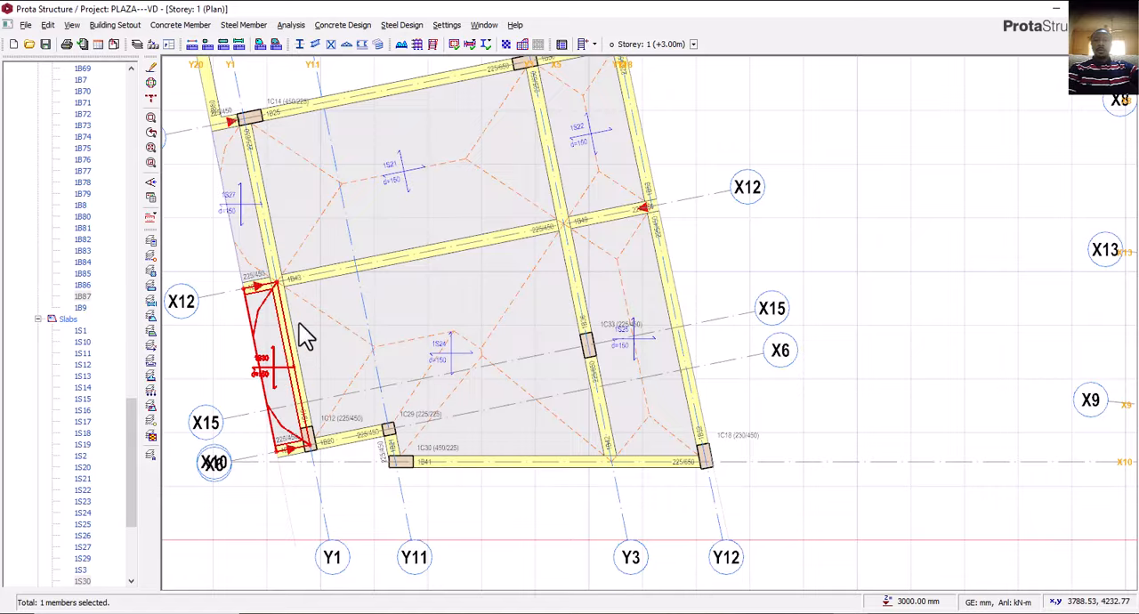
scroll(314, 405, "down", 5)
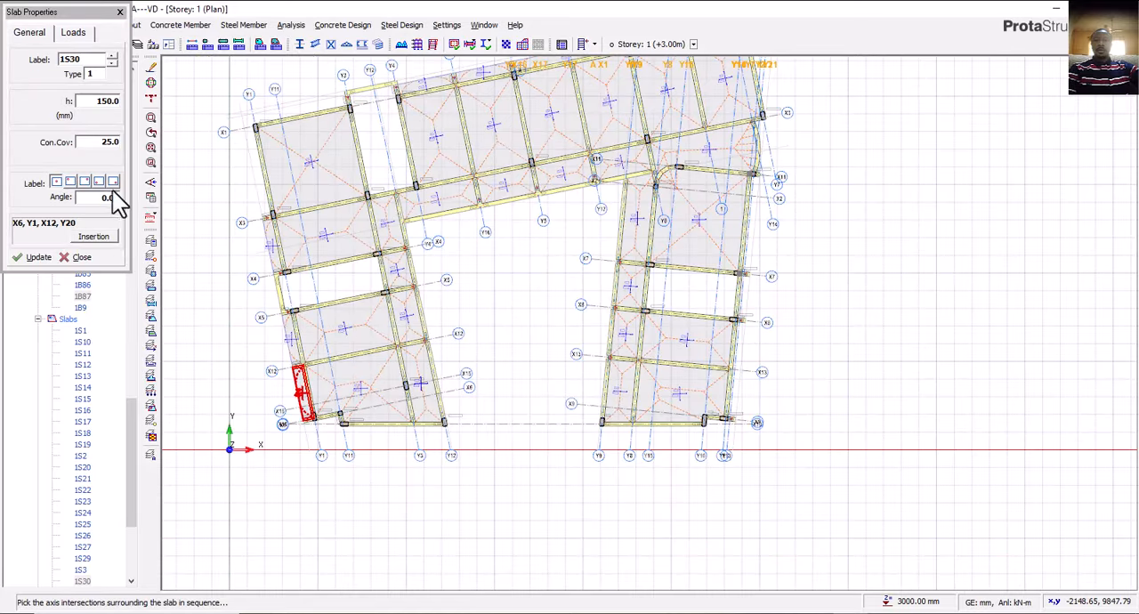
left_click(94, 236)
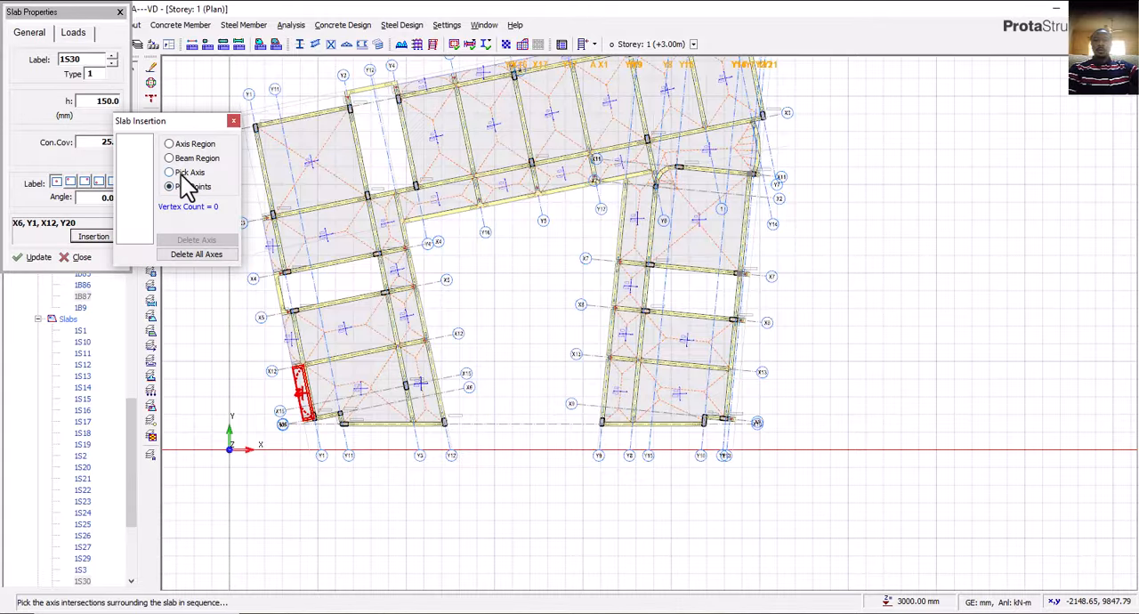
Try to insert a slab by beam region in the strip outside axis Y2 between axes X9 and X13.
left_click(185, 172)
left_click(186, 157)
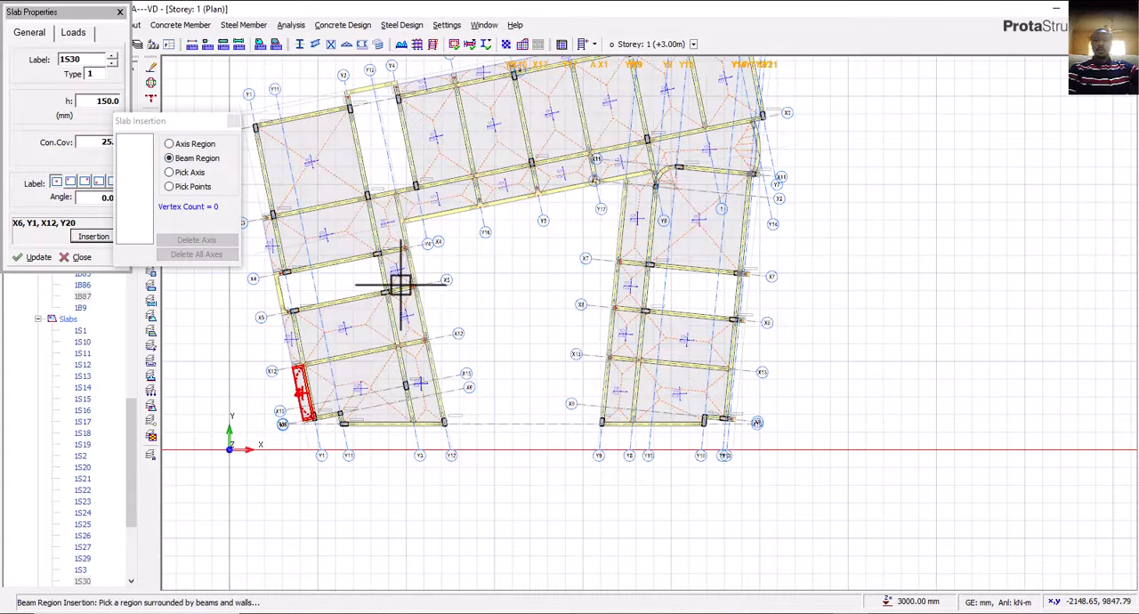
scroll(723, 402, "up", 3)
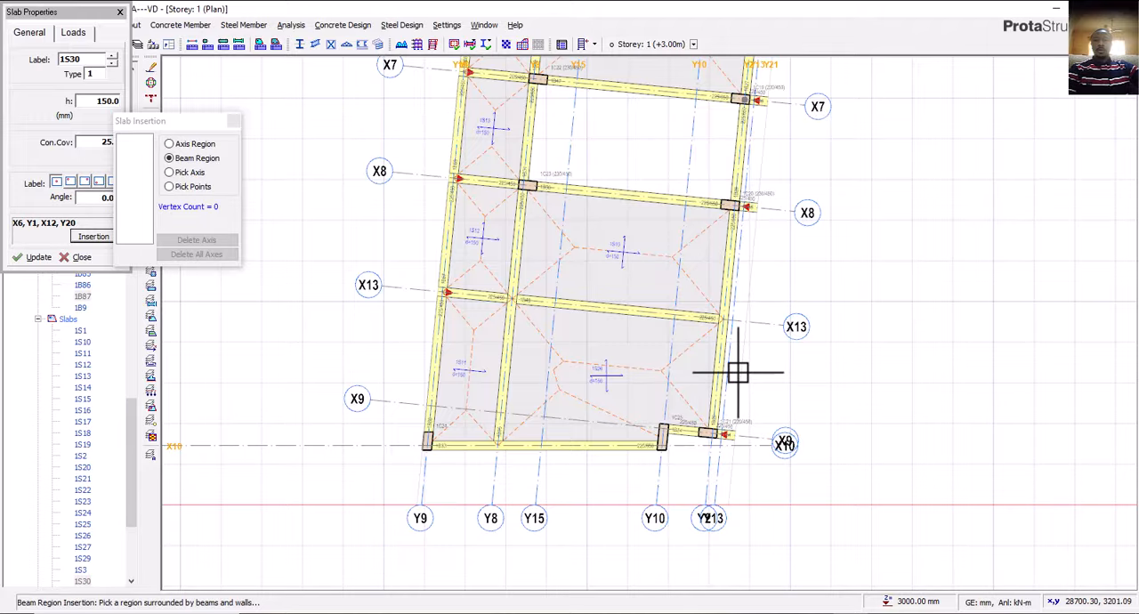
left_click(741, 372)
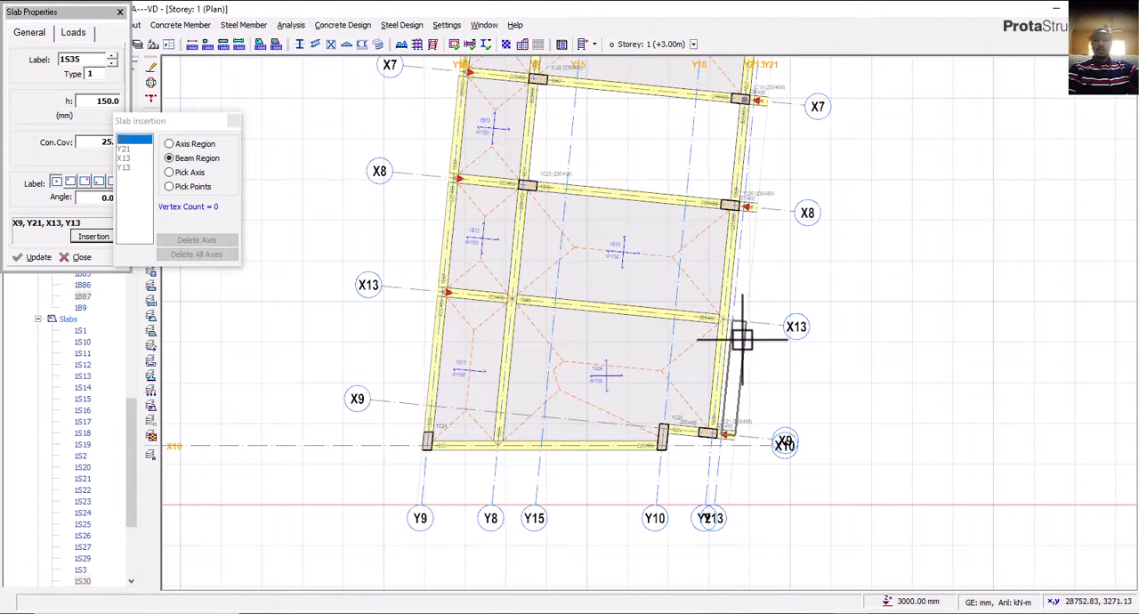
Insert a 150 mm slab by picking points between axes Y2 and Y21, from axis X9 to X8.
left_click(177, 187)
scroll(734, 456, "up", 3)
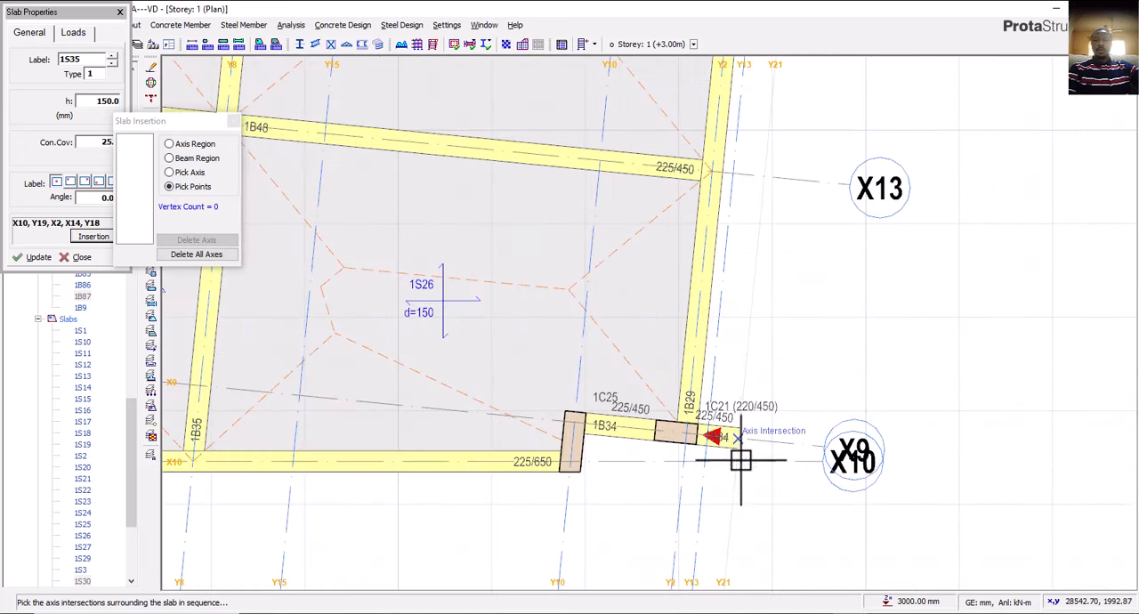
left_click(681, 436)
scroll(682, 449, "down", 3)
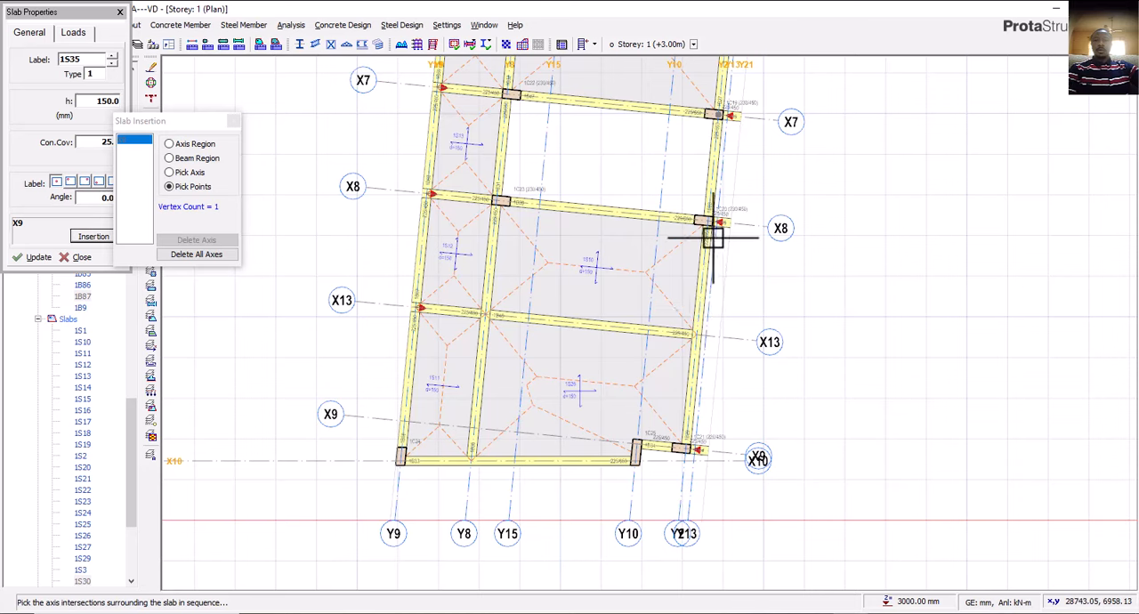
scroll(713, 237, "up", 3)
left_click(703, 205)
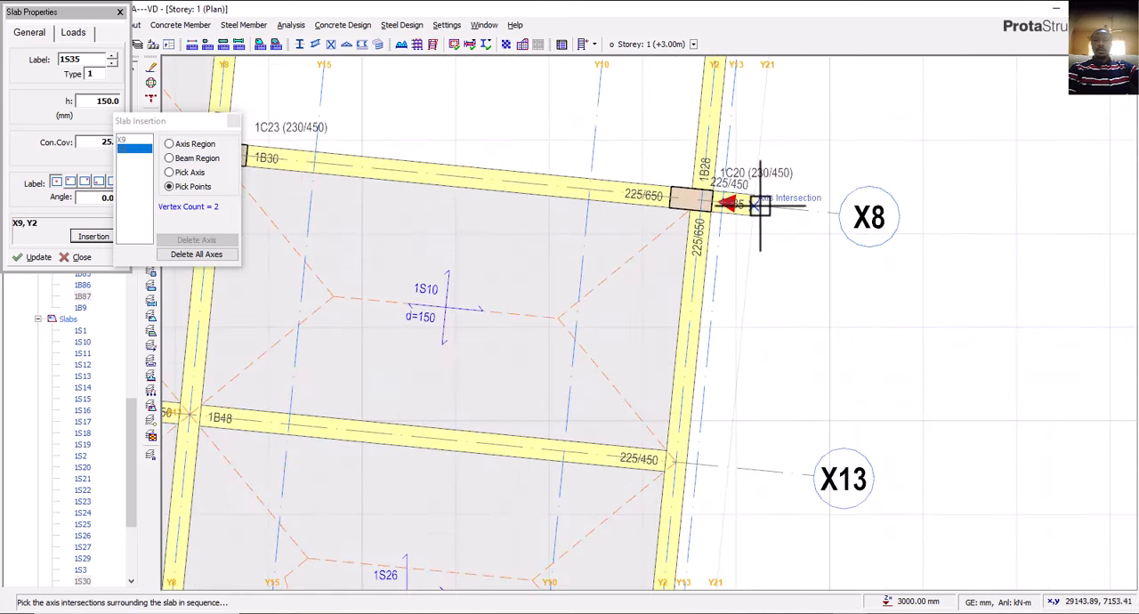
left_click(760, 206)
scroll(686, 411, "down", 4)
middle_click_drag(700, 295, 695, 398)
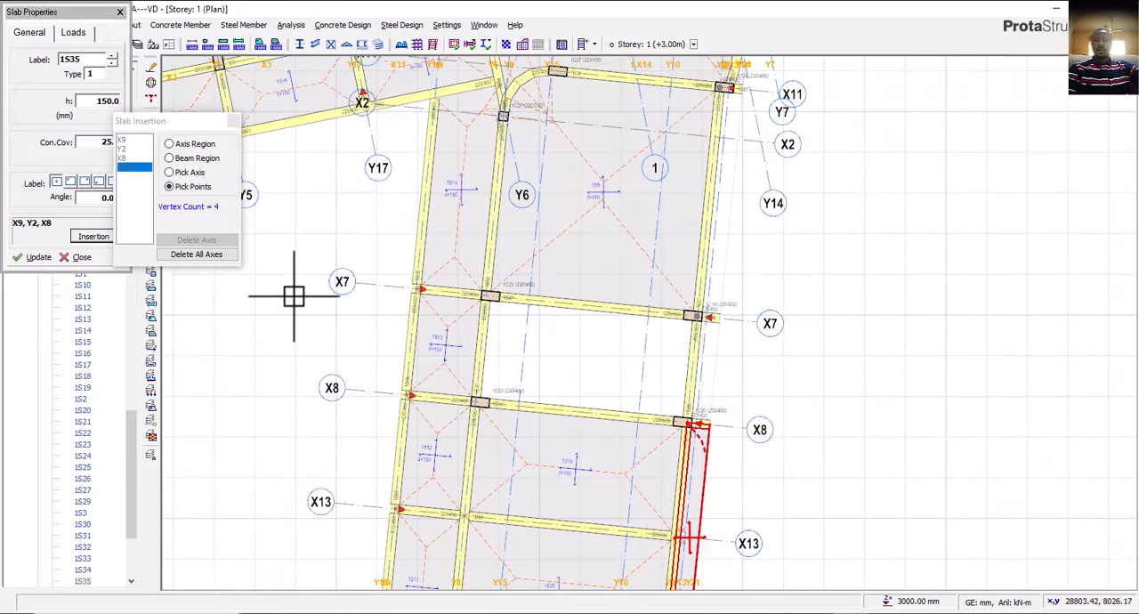
Insert a 150 mm slab by picking points between axes Y2 and Y21, from axis X8 to X7.
left_click(182, 174)
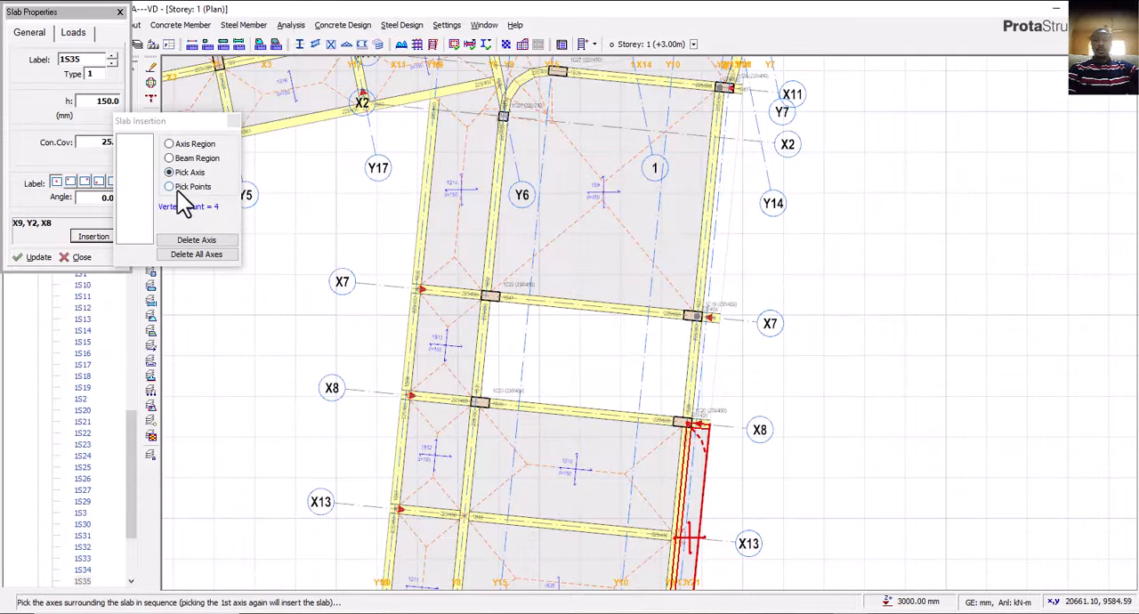
left_click(183, 187)
scroll(689, 424, "up", 2)
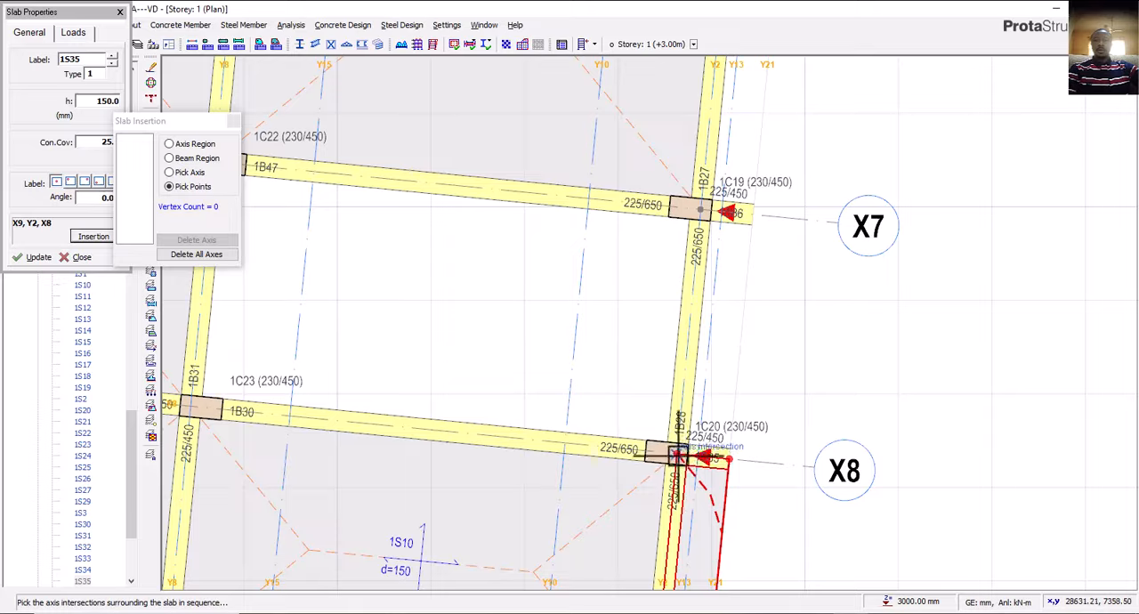
left_click(679, 455)
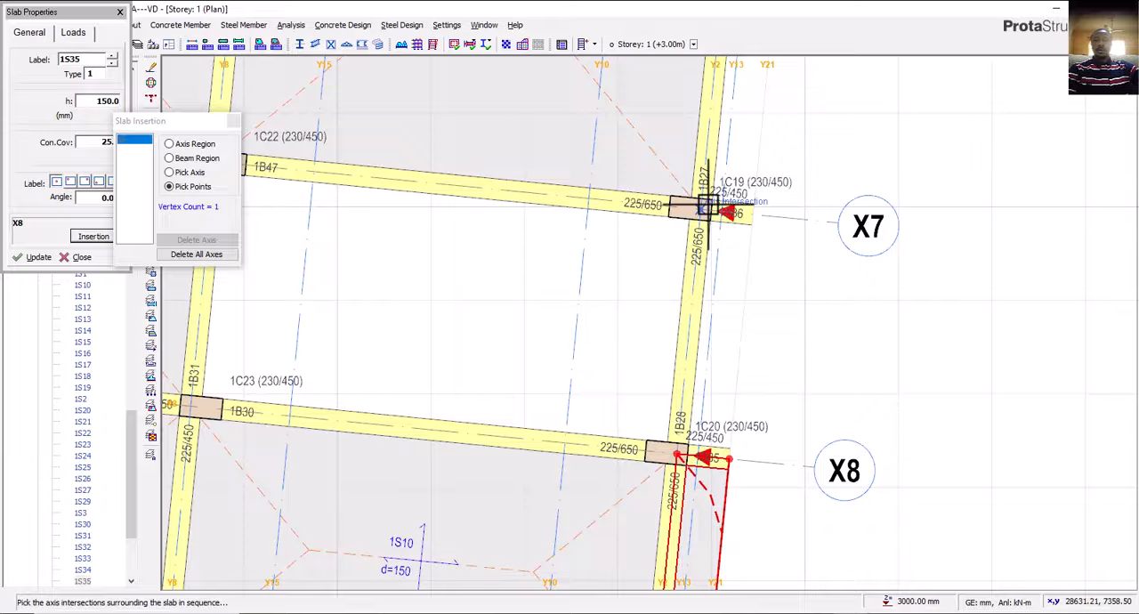
left_click(752, 218)
scroll(667, 454, "down", 3)
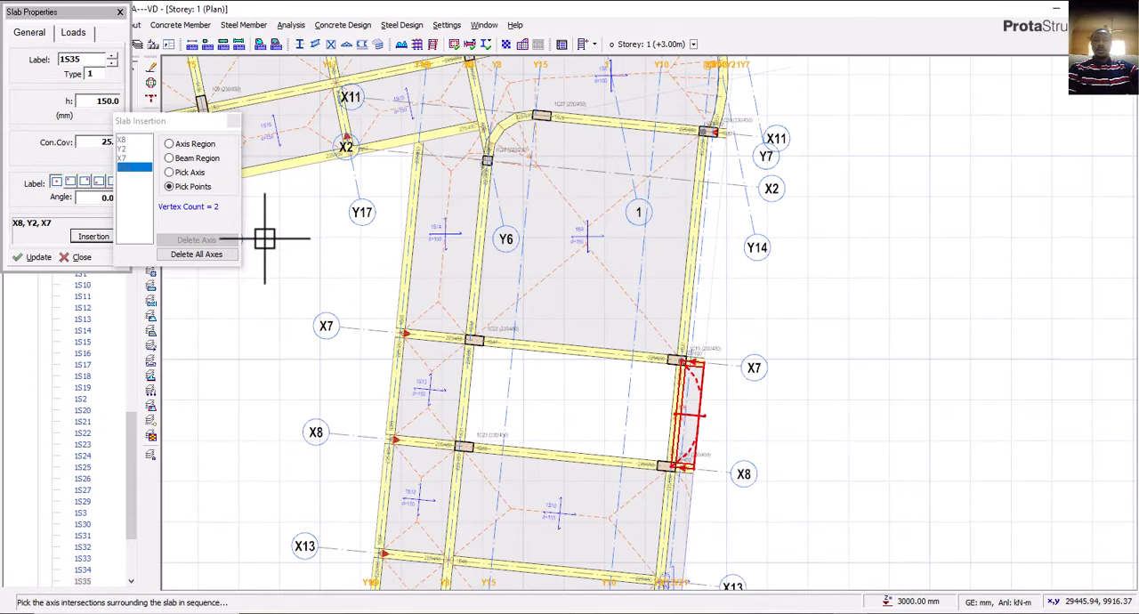
Insert a 150 mm slab by picking points between axes Y2 and Y21, from axis X7 to X11, and end slab insertion.
left_click(192, 175)
left_click(191, 189)
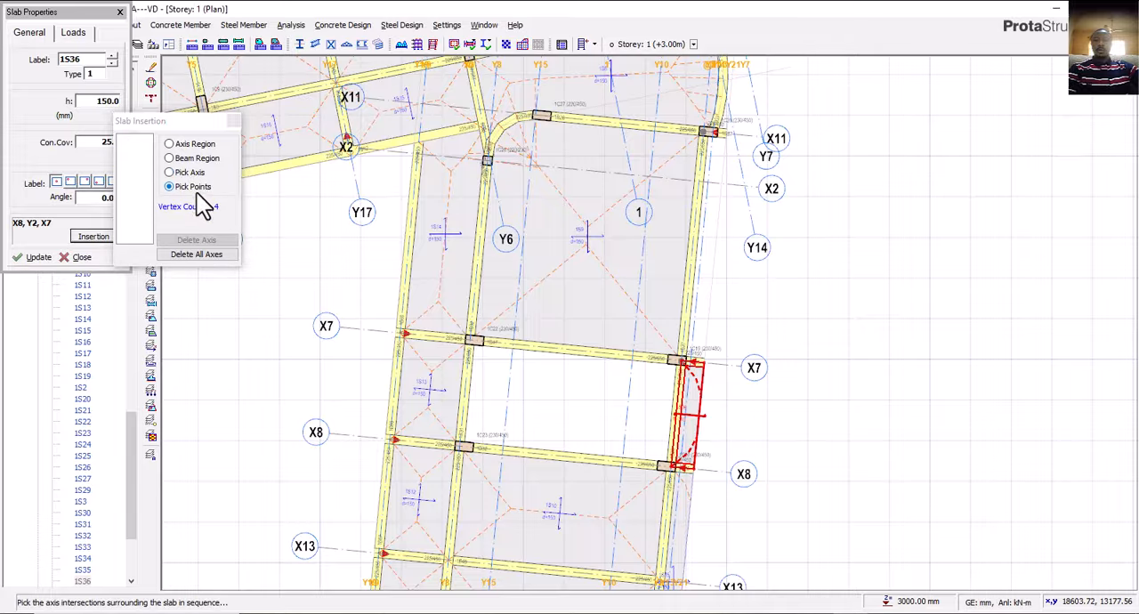
middle_click_drag(696, 330, 712, 408)
scroll(719, 458, "up", 3)
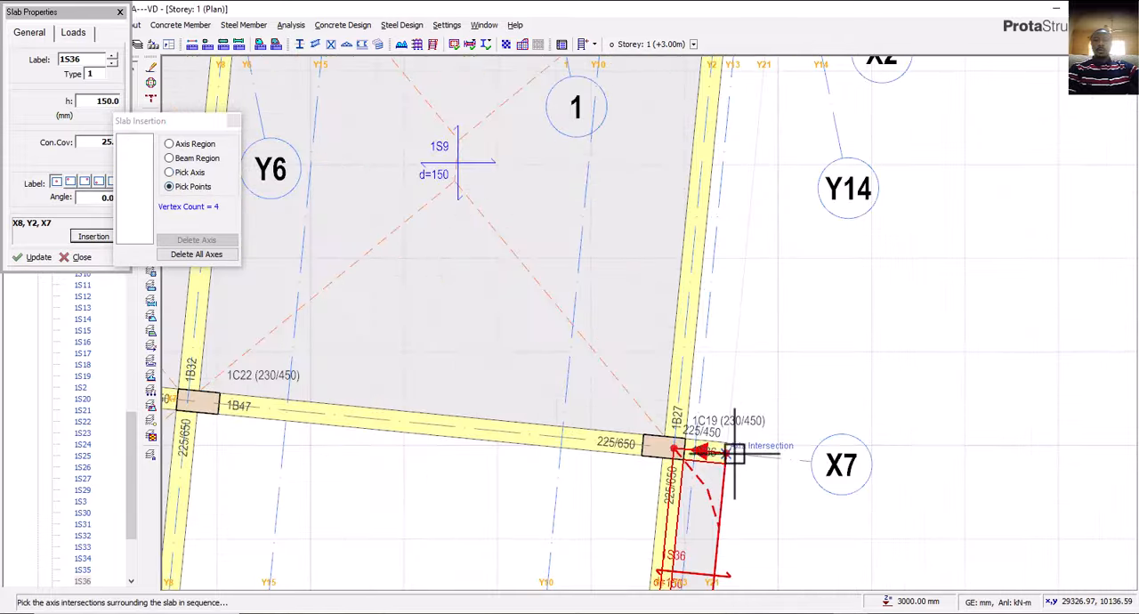
left_click(677, 451)
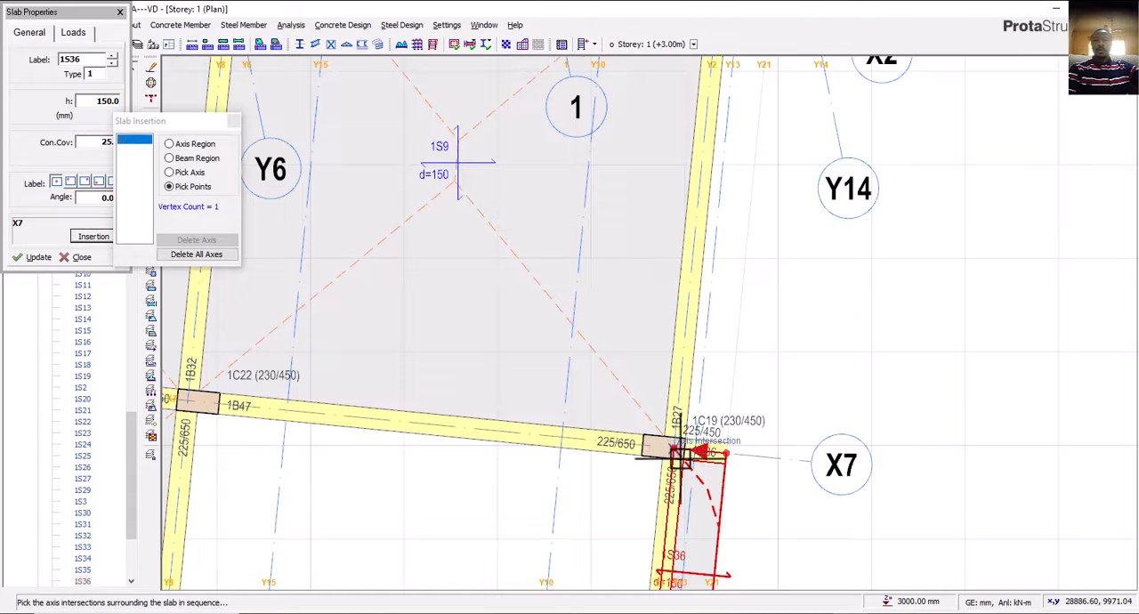
scroll(677, 454, "down", 3)
scroll(695, 187, "up", 3)
left_click(702, 134)
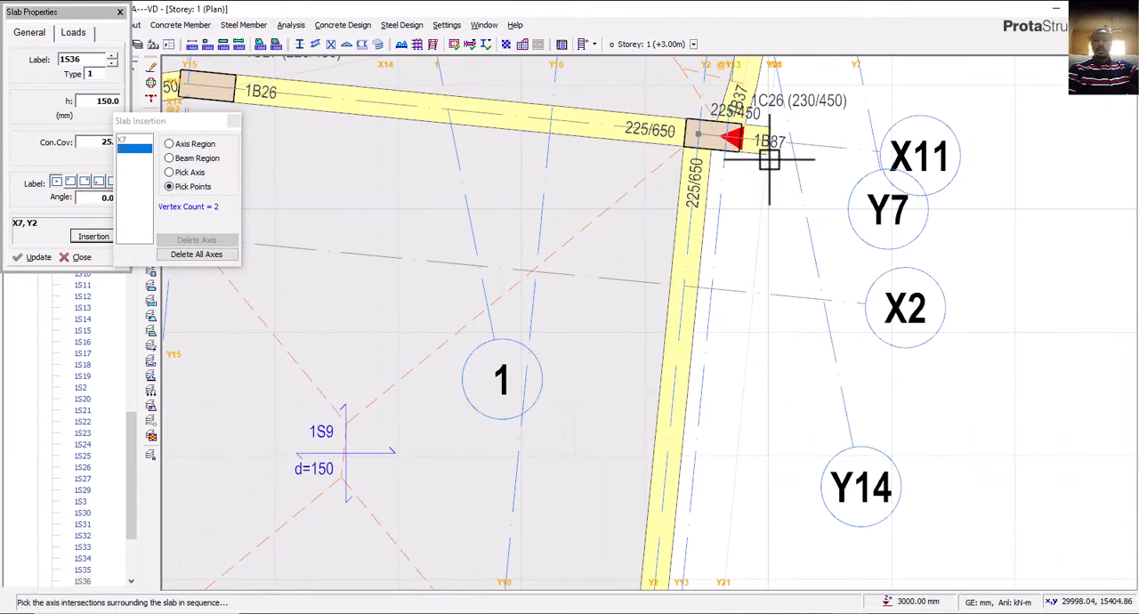
left_click(777, 139)
scroll(703, 213, "down", 3)
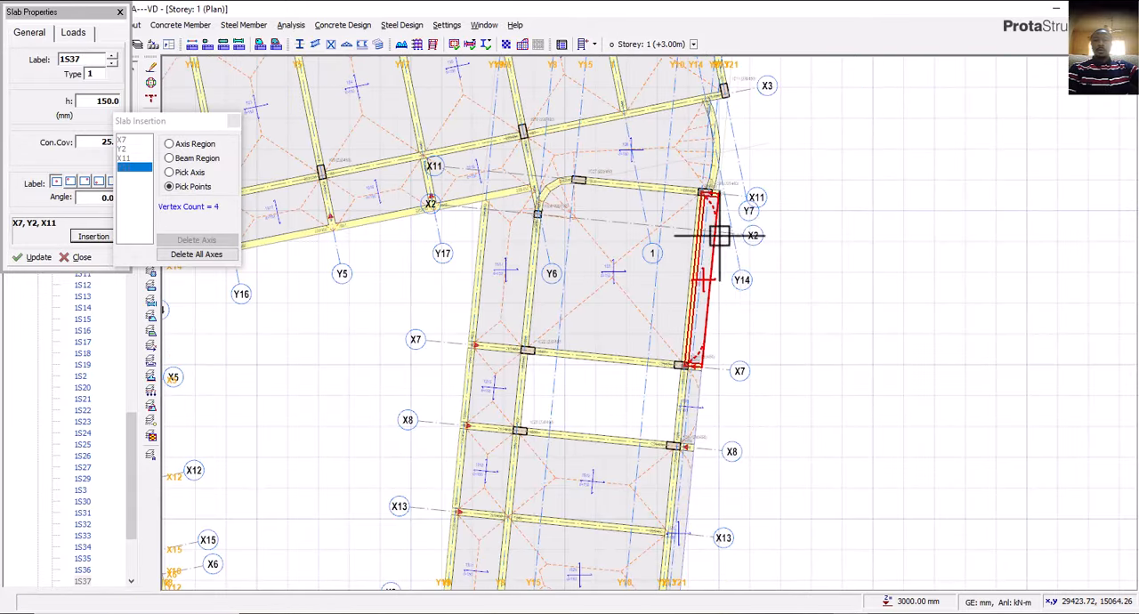
key("Escape")
Switch to AutoCAD and compare the first floor plan with the beam layout plan beside it.
scroll(724, 305, "down", 4)
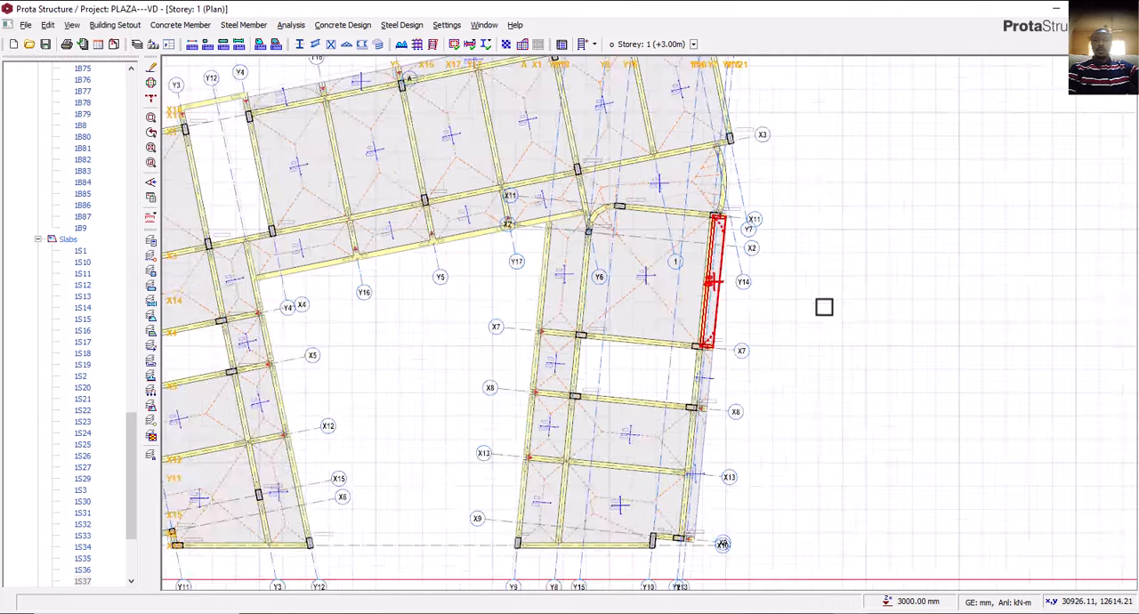
middle_click_drag(721, 342, 656, 355)
key("alt+Tab")
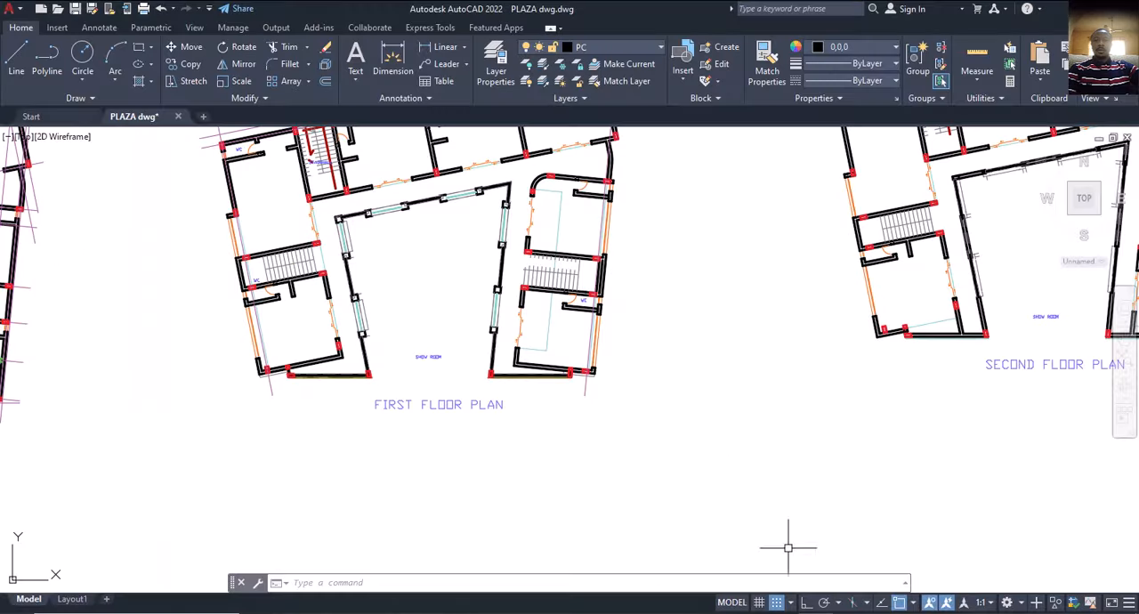
middle_click_drag(579, 336, 719, 456)
scroll(698, 392, "down", 3)
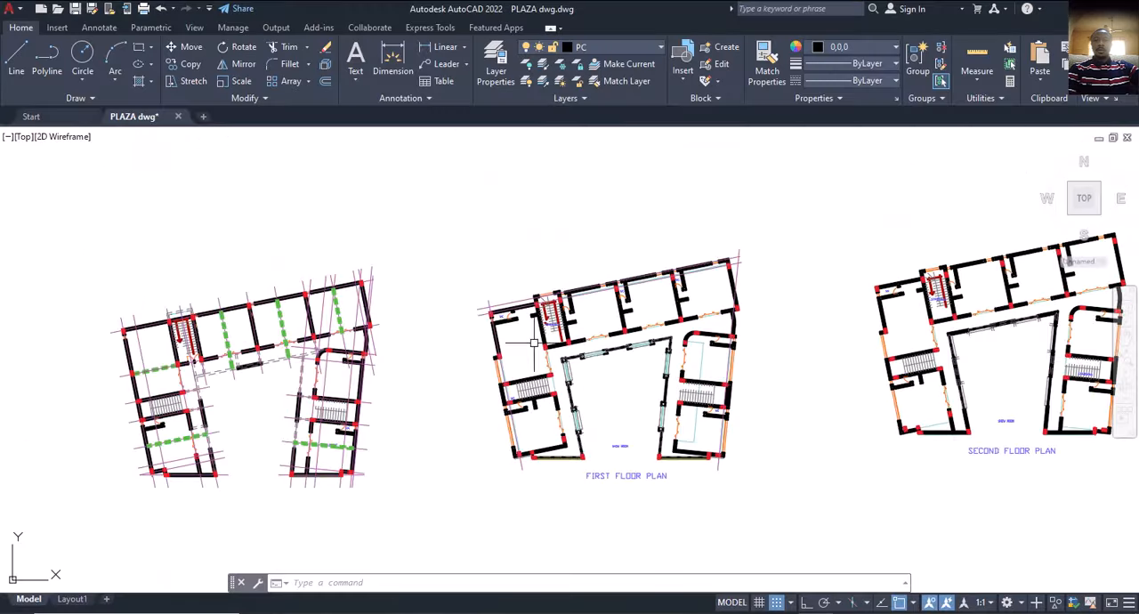
scroll(517, 350, "up", 2)
middle_click_drag(486, 380, 590, 315)
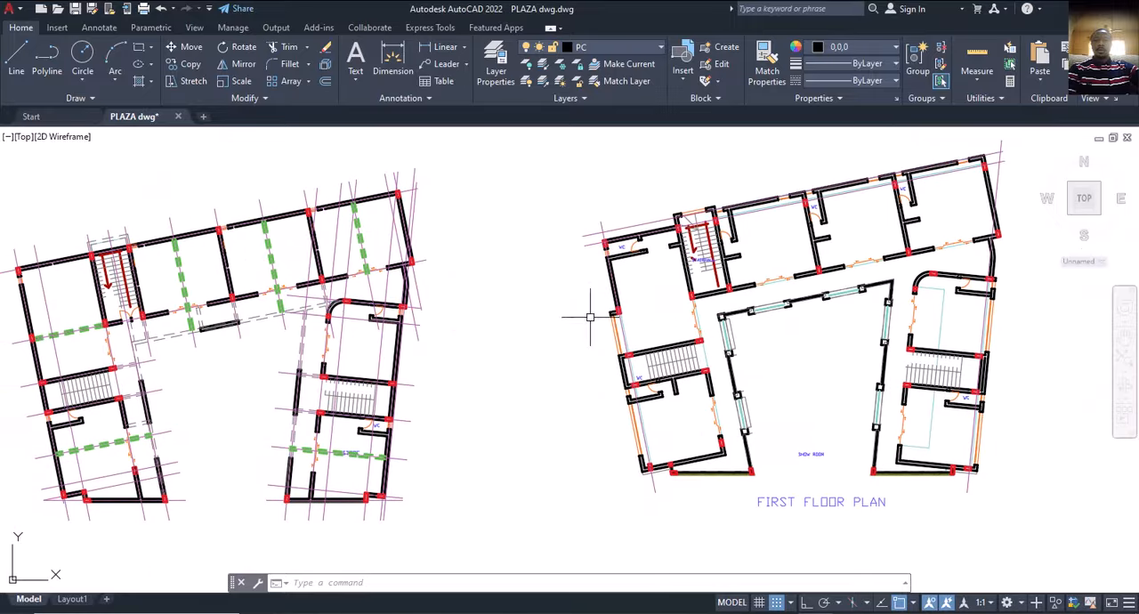
middle_click_drag(502, 422, 619, 378)
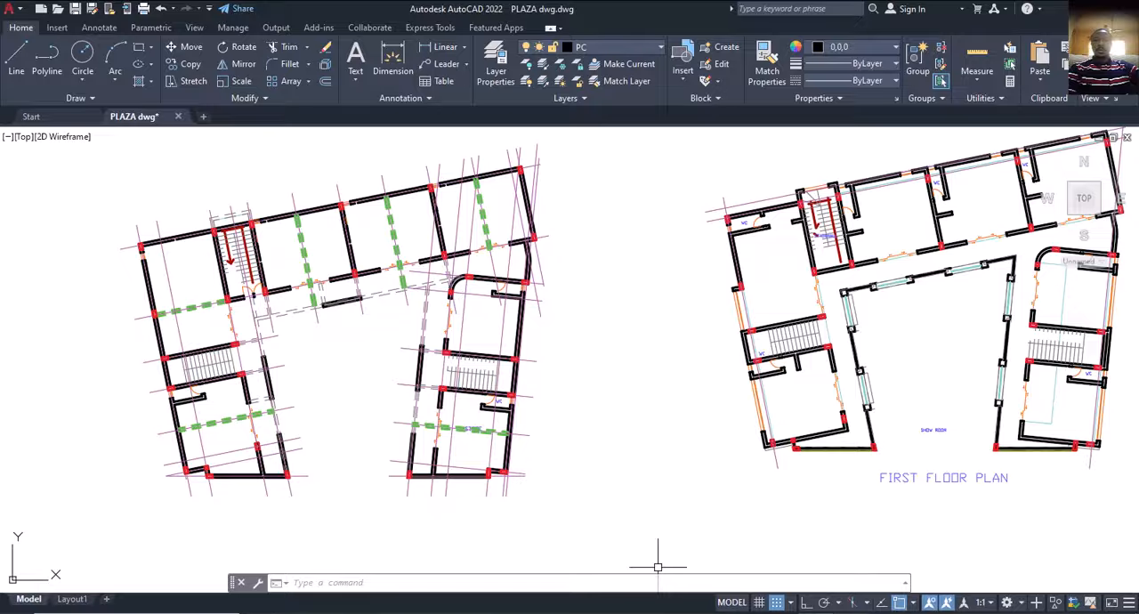
Return to ProtaStructure, open the 3D view of Storey 1 and inspect the slabs and beams from several angles.
key("alt+Tab")
scroll(406, 285, "up", 2)
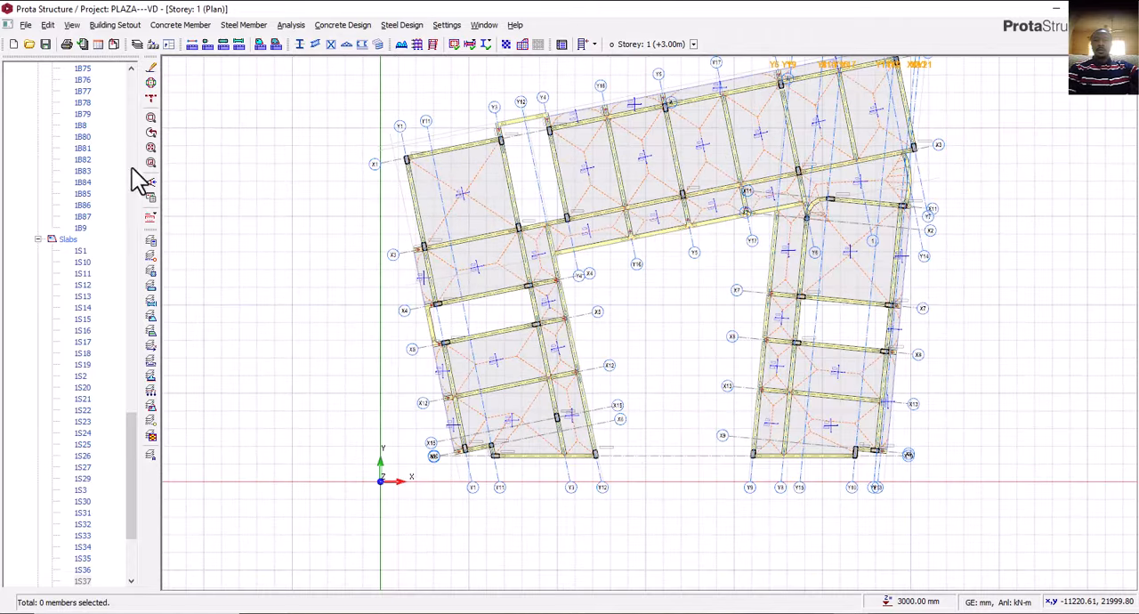
scroll(125, 227, "up", 4)
scroll(116, 215, "up", 20)
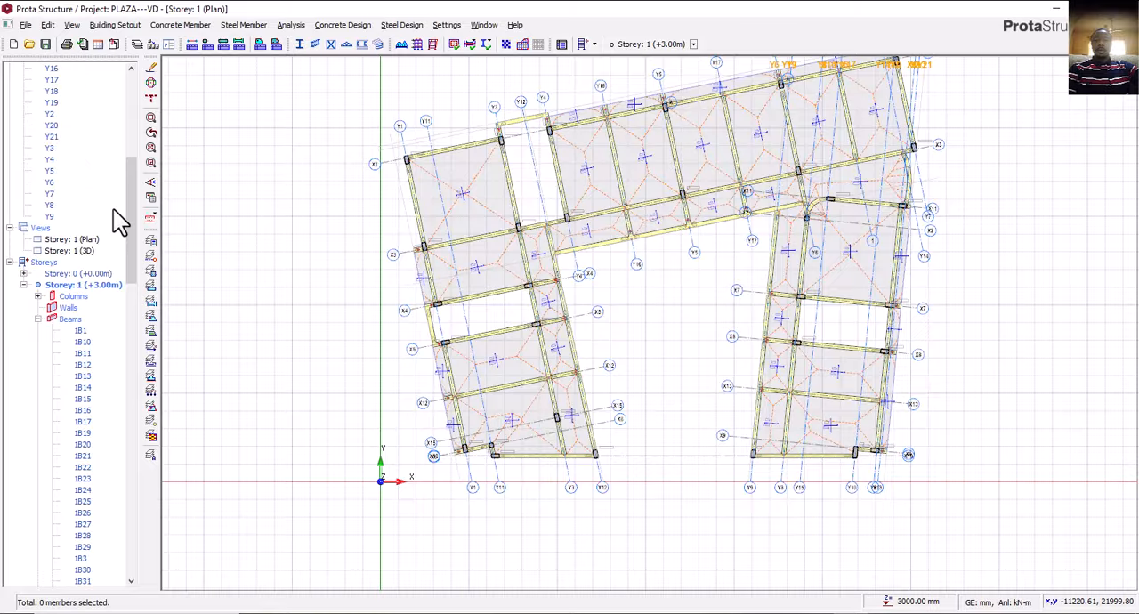
double_click(72, 250)
scroll(522, 389, "up", 8)
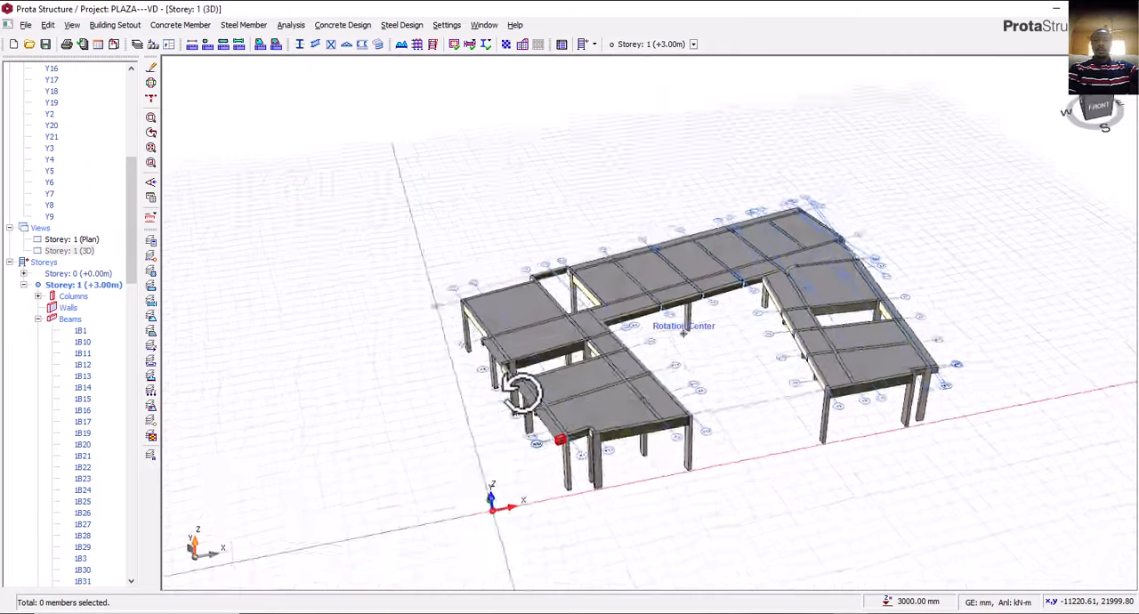
middle_click_drag(692, 467, 685, 512)
middle_click_drag(968, 336, 614, 446)
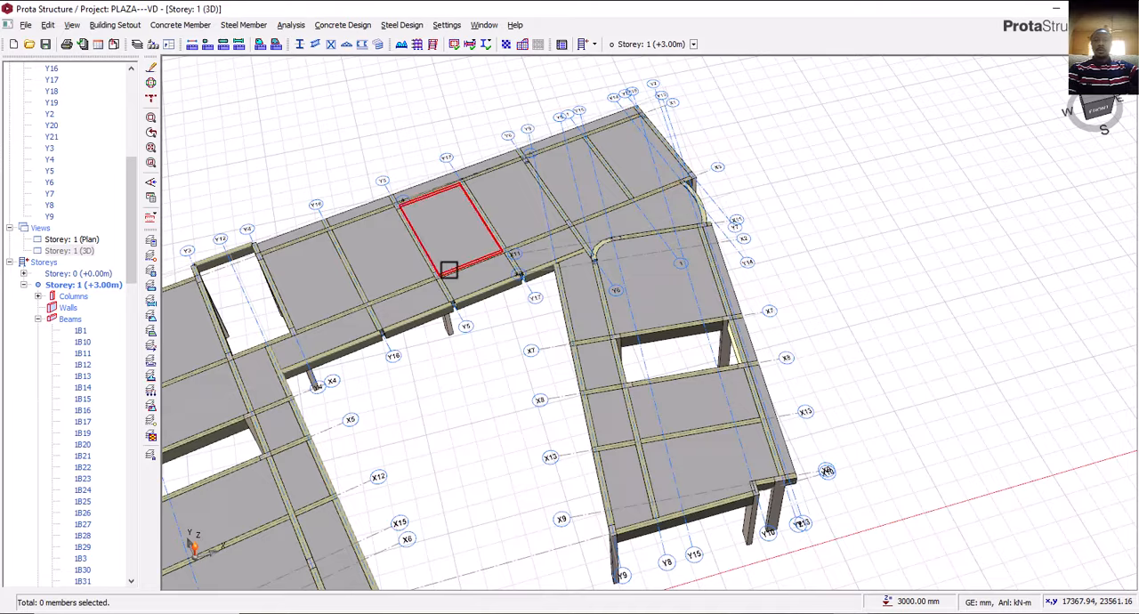
Inspect the Storey 1 slabs and beams in 3D from several angles and reopen the Storey 1 plan.
middle_click_drag(451, 265, 678, 335)
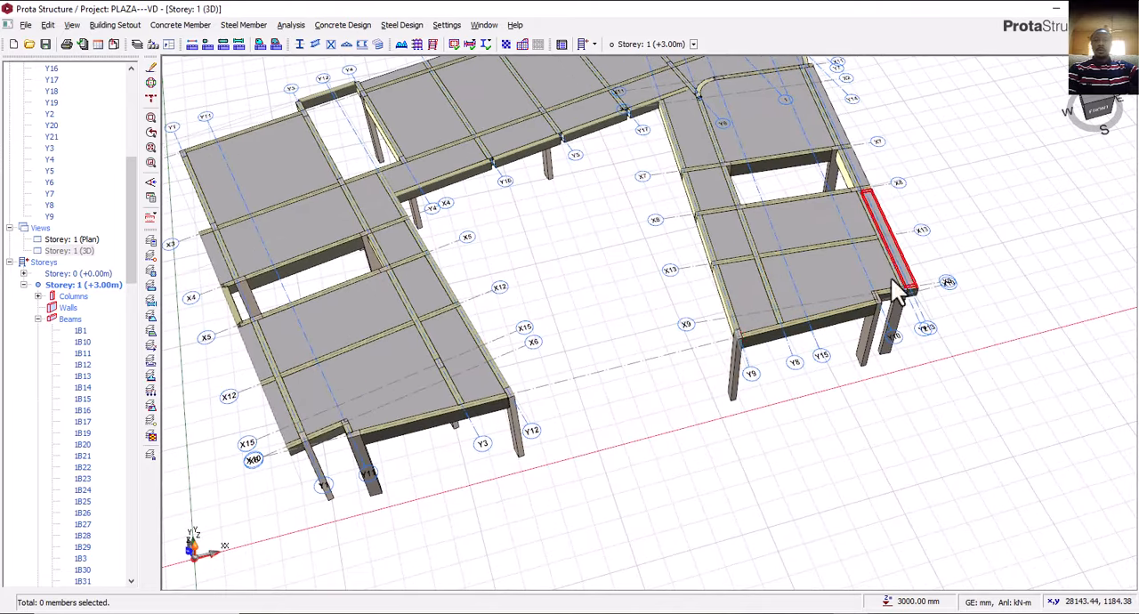
mouse_move(890, 267)
middle_mouse_down()
mouse_move(735, 364)
mouse_move(738, 333)
mouse_move(715, 353)
mouse_move(679, 358)
middle_mouse_up()
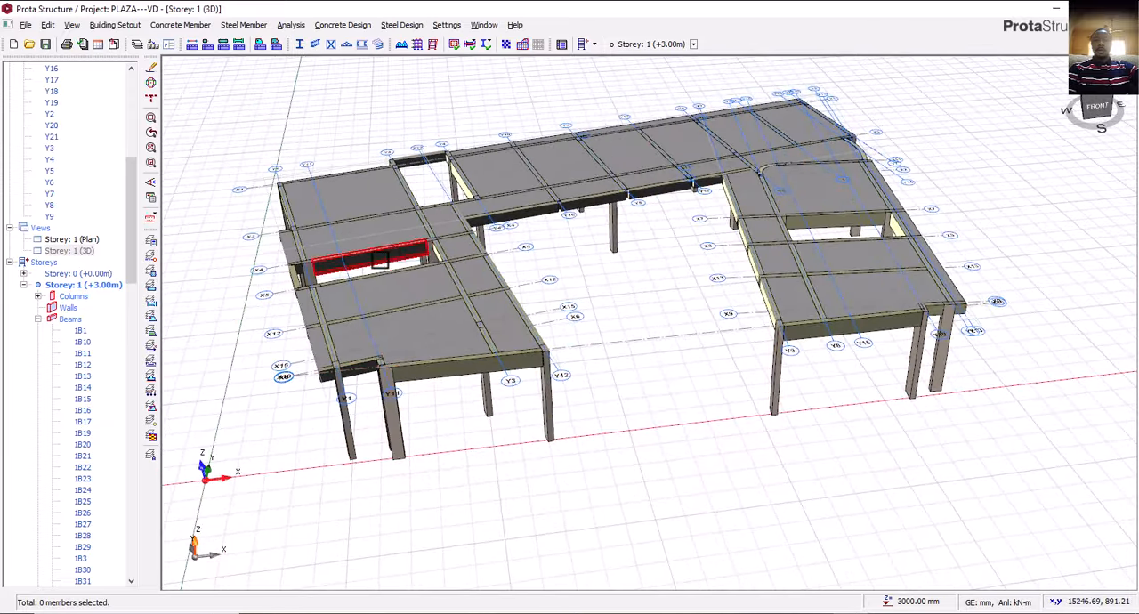
double_click(85, 240)
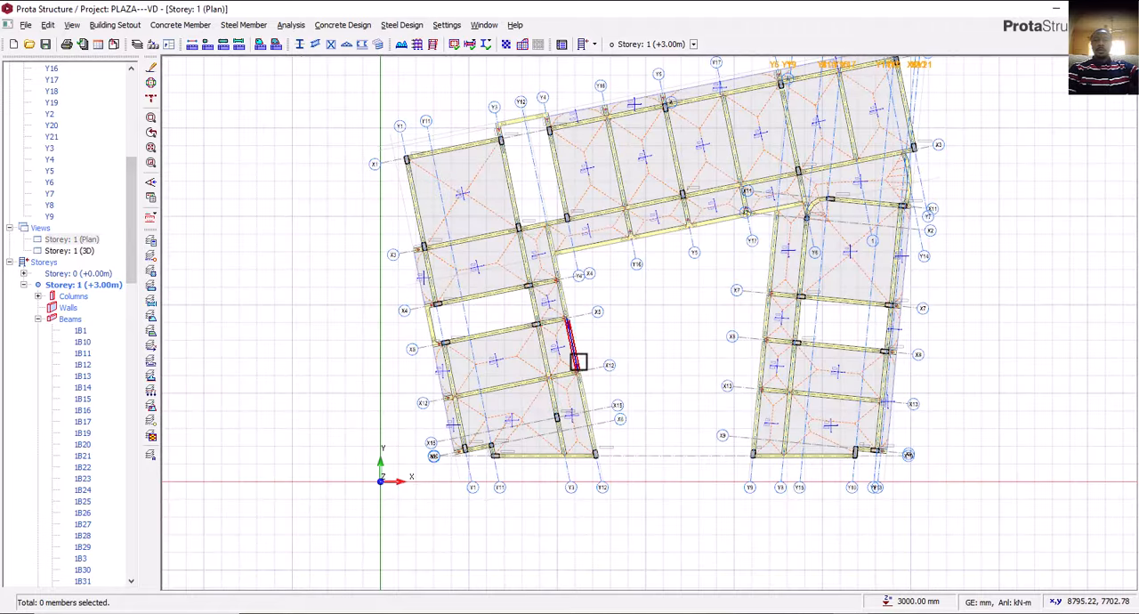
middle_click_drag(597, 377, 552, 372)
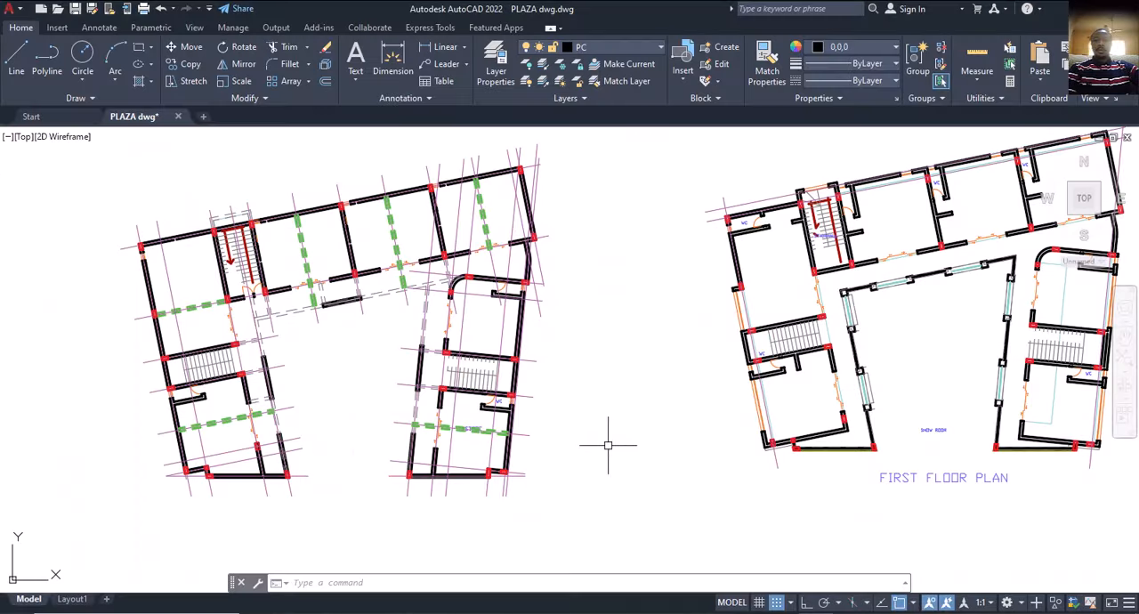
Switch to AutoCAD and examine the first floor plan against the beam layout plan and the second floor plan.
mouse_move(611, 446)
middle_mouse_down()
mouse_move(531, 420)
mouse_move(474, 423)
middle_mouse_up()
scroll(475, 416, "down", 2)
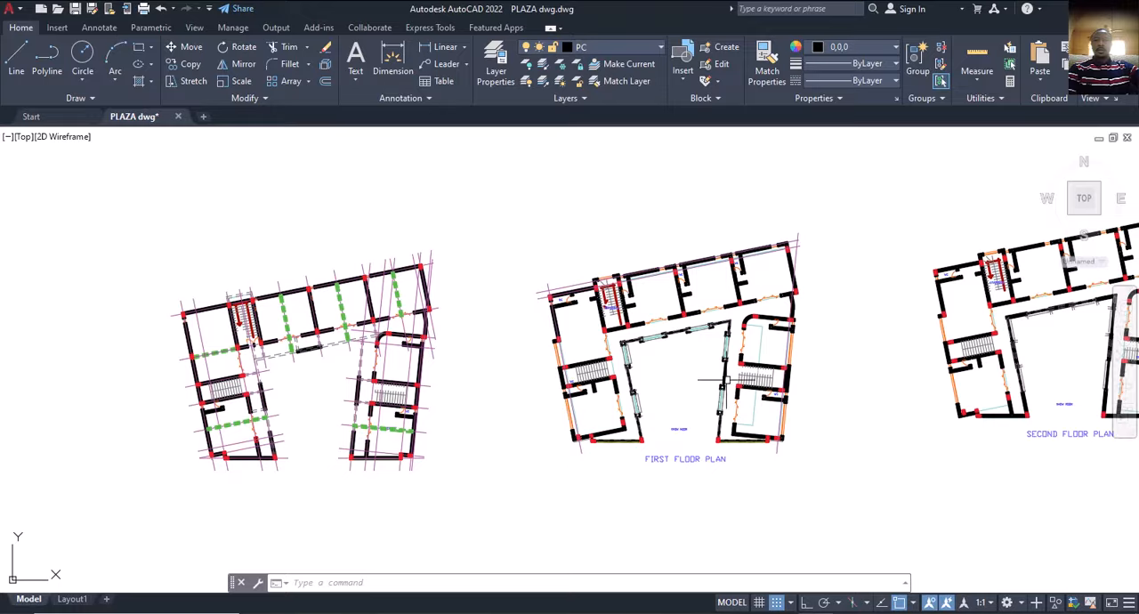
scroll(717, 347, "up", 2)
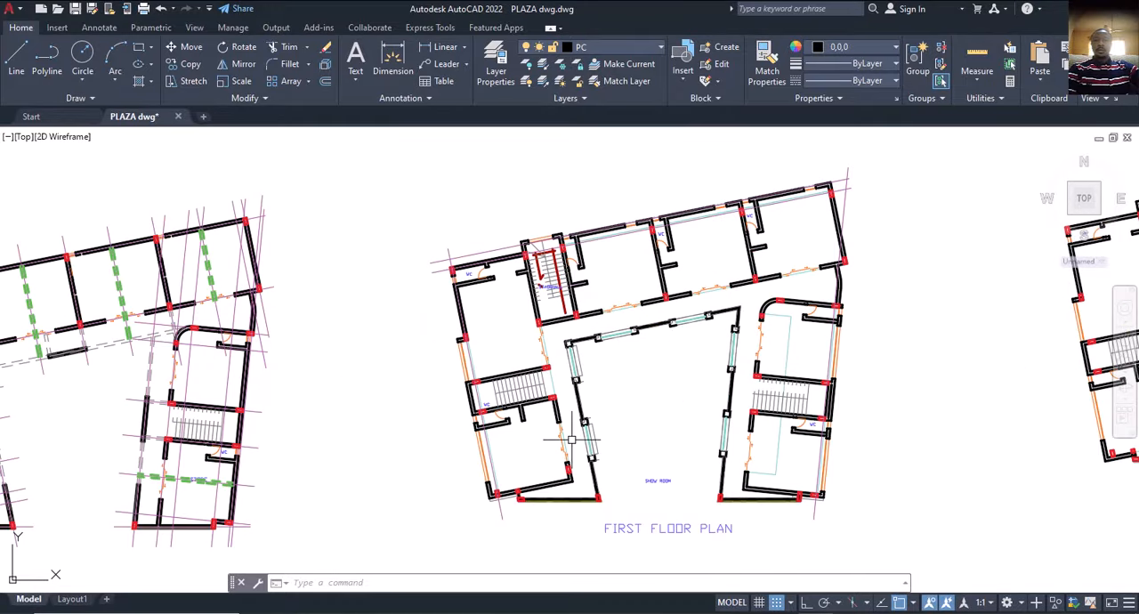
middle_click_drag(749, 355, 714, 352)
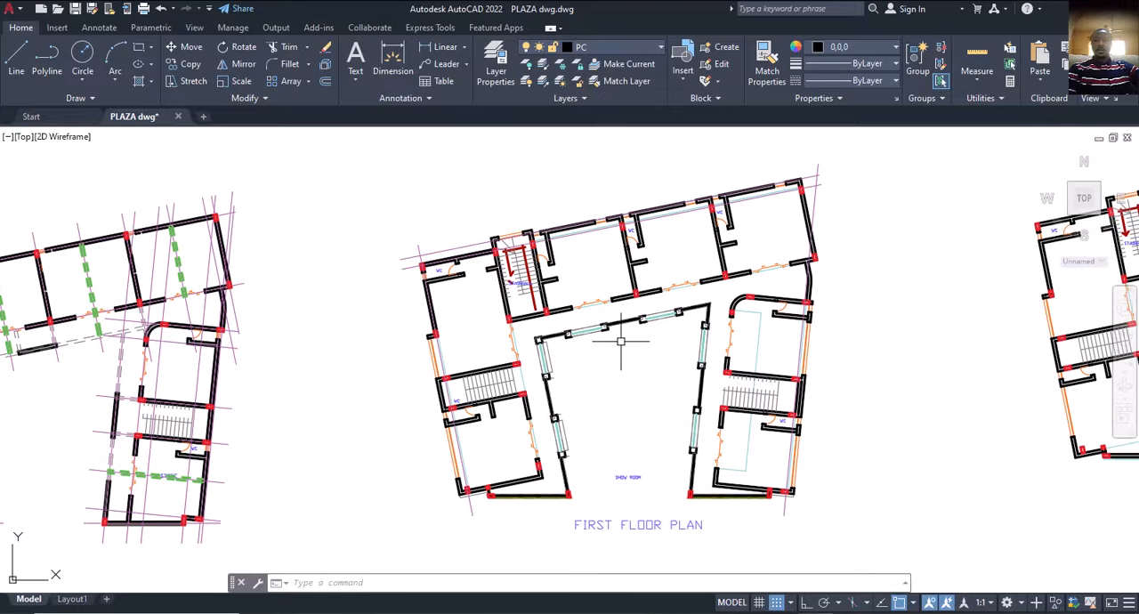
scroll(621, 340, "down", 4)
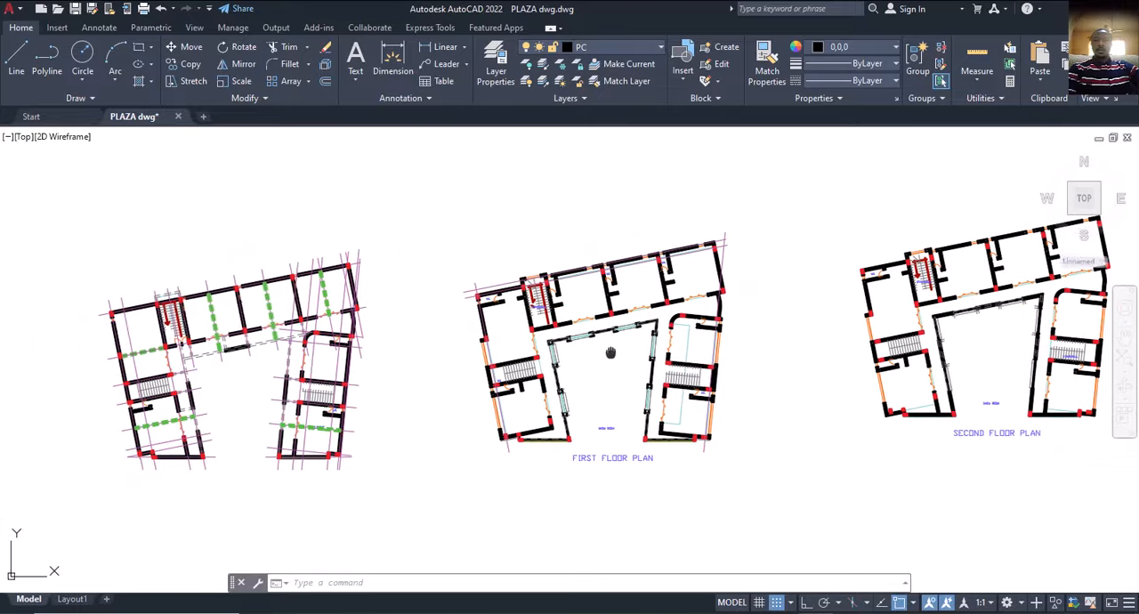
mouse_move(610, 352)
middle_mouse_down()
mouse_move(608, 335)
mouse_move(614, 360)
middle_mouse_up()
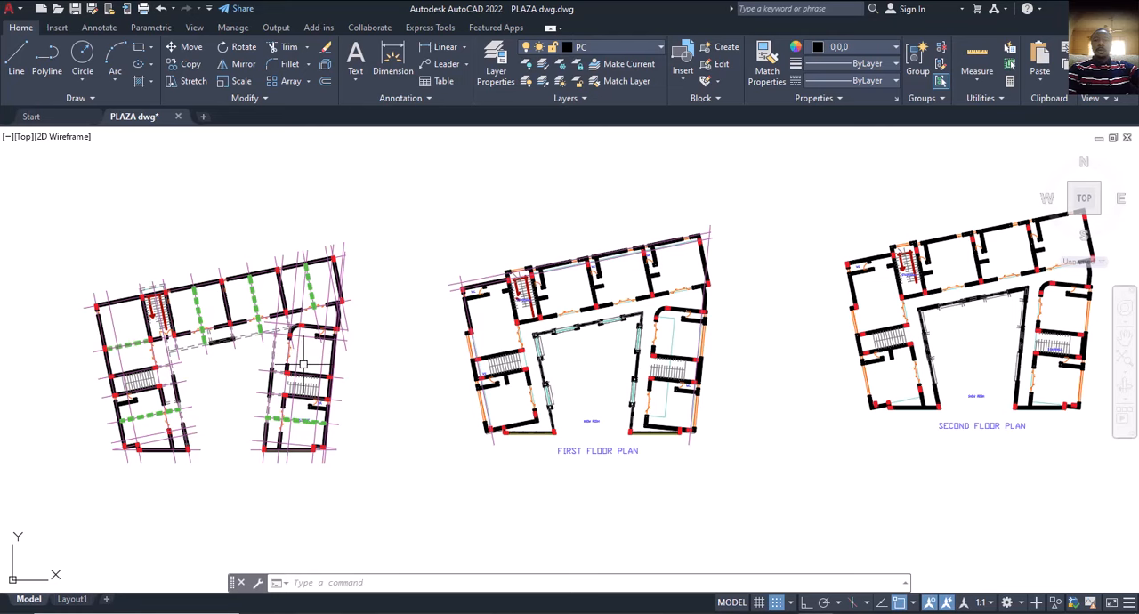
scroll(577, 330, "up", 2)
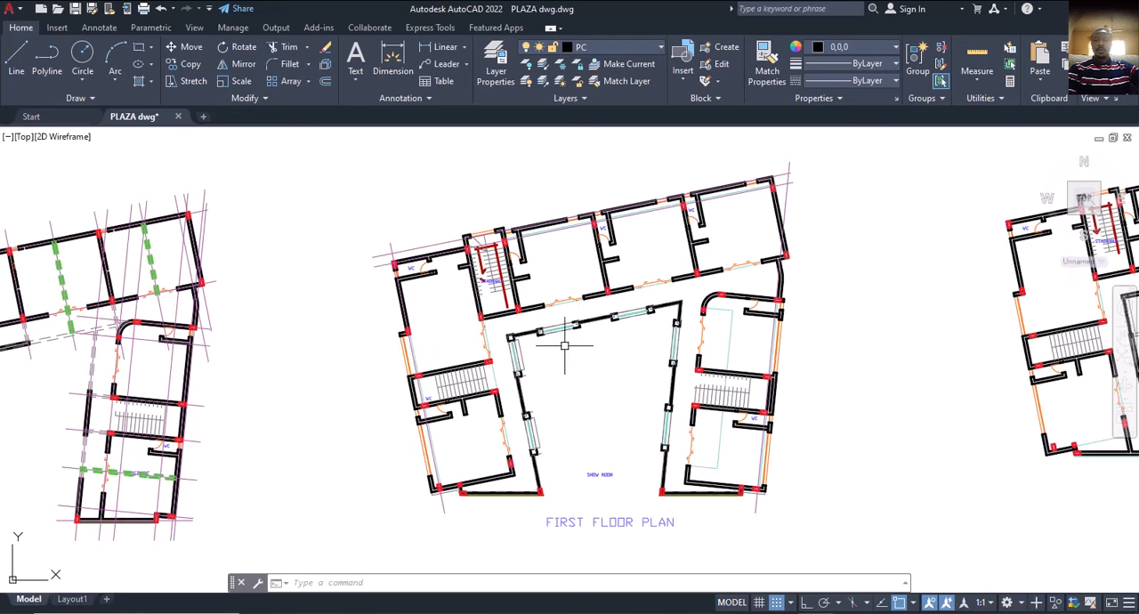
Compare the first, second and third floor plans to check how the layout repeats from floor to floor.
middle_click_drag(580, 386, 403, 437)
middle_click_drag(886, 355, 472, 394)
mouse_move(685, 380)
middle_mouse_down()
mouse_move(605, 343)
mouse_move(347, 330)
middle_mouse_up()
middle_click_drag(565, 359, 485, 355)
middle_click_drag(787, 325, 831, 290)
middle_click_drag(884, 292, 896, 300)
scroll(897, 300, "down", 5)
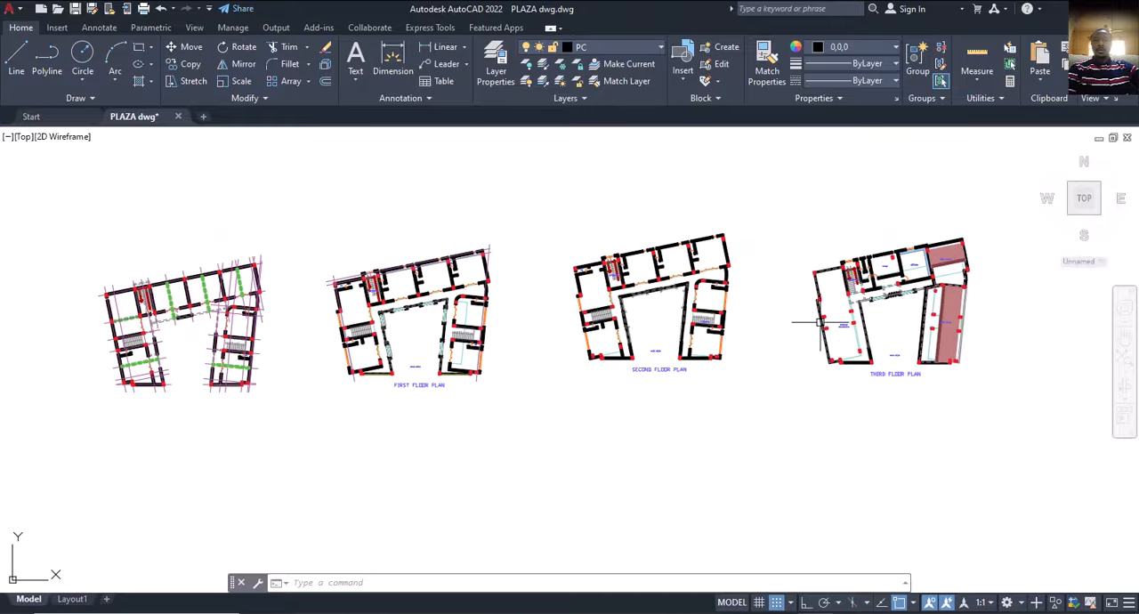
middle_click_drag(804, 333, 917, 316)
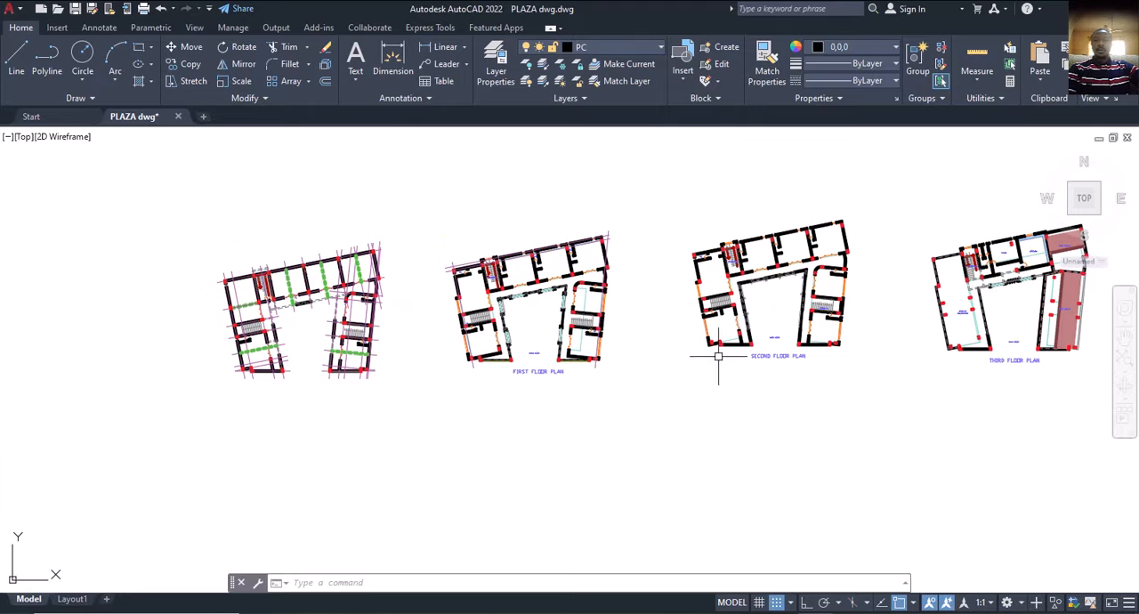
middle_click_drag(553, 362, 628, 342)
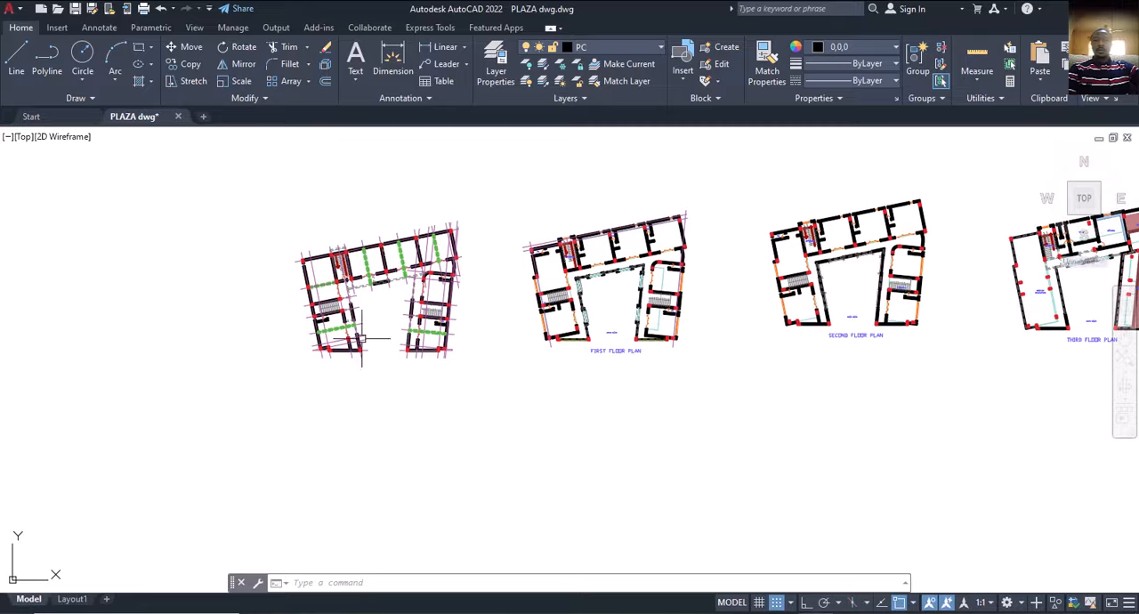
mouse_move(851, 253)
middle_mouse_down()
mouse_move(840, 268)
mouse_move(510, 328)
middle_mouse_up()
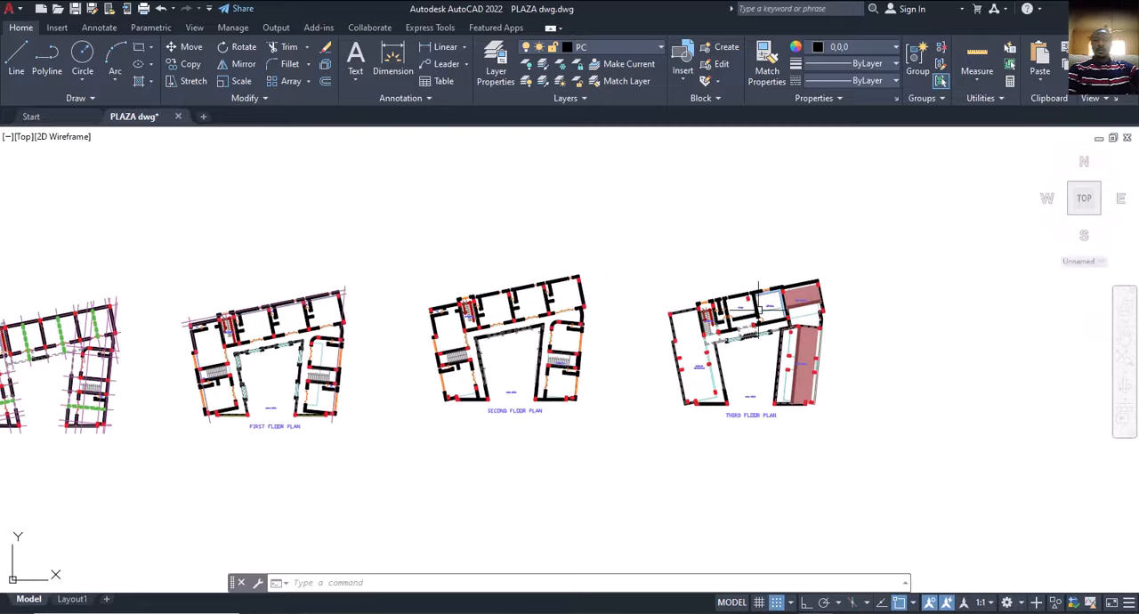
middle_click_drag(425, 397, 838, 289)
scroll(774, 318, "down", 2)
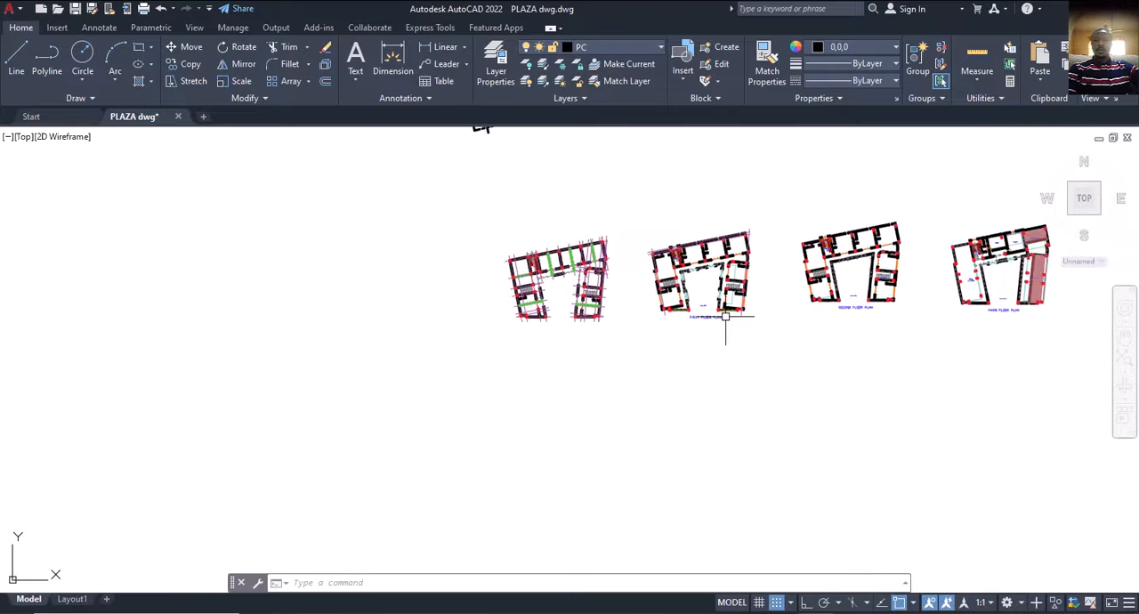
mouse_move(725, 326)
middle_mouse_down()
mouse_move(671, 351)
mouse_move(514, 347)
middle_mouse_up()
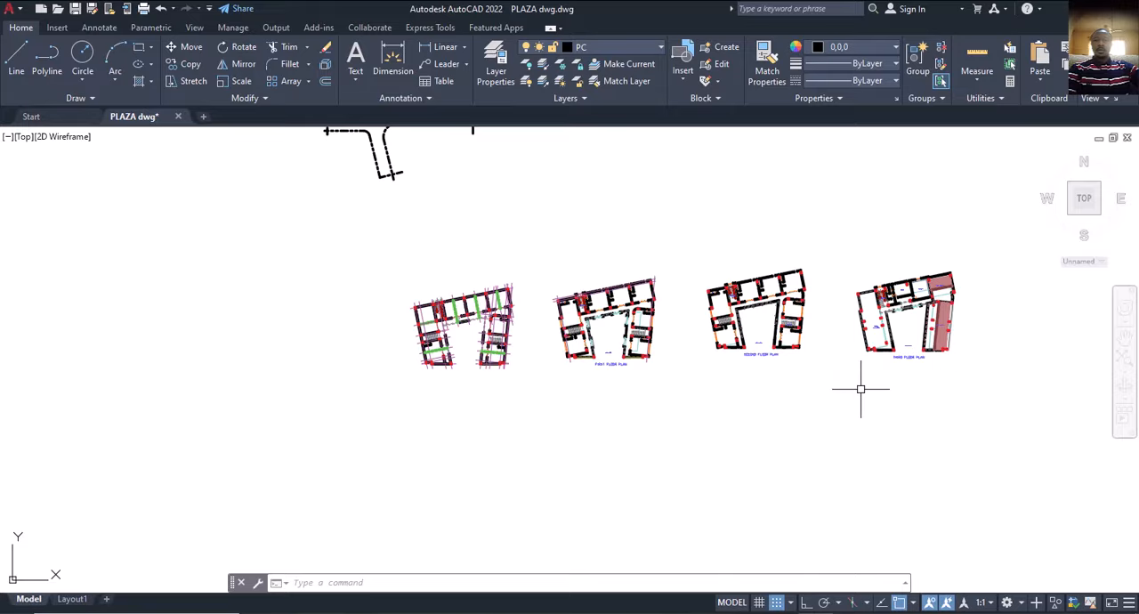
middle_click_drag(787, 402, 755, 407)
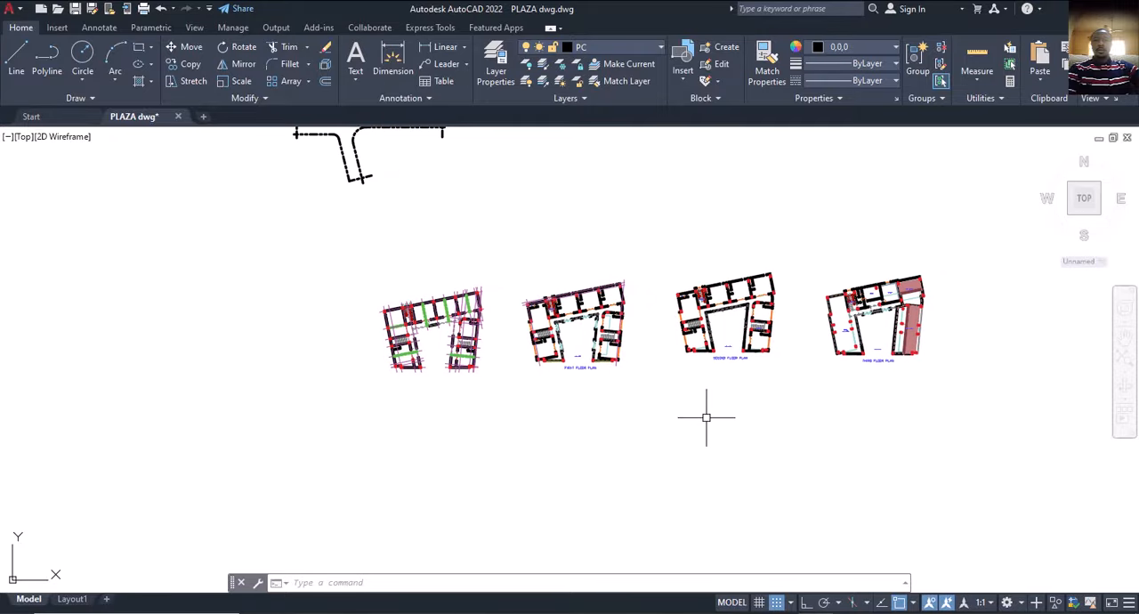
middle_click_drag(648, 426, 644, 424)
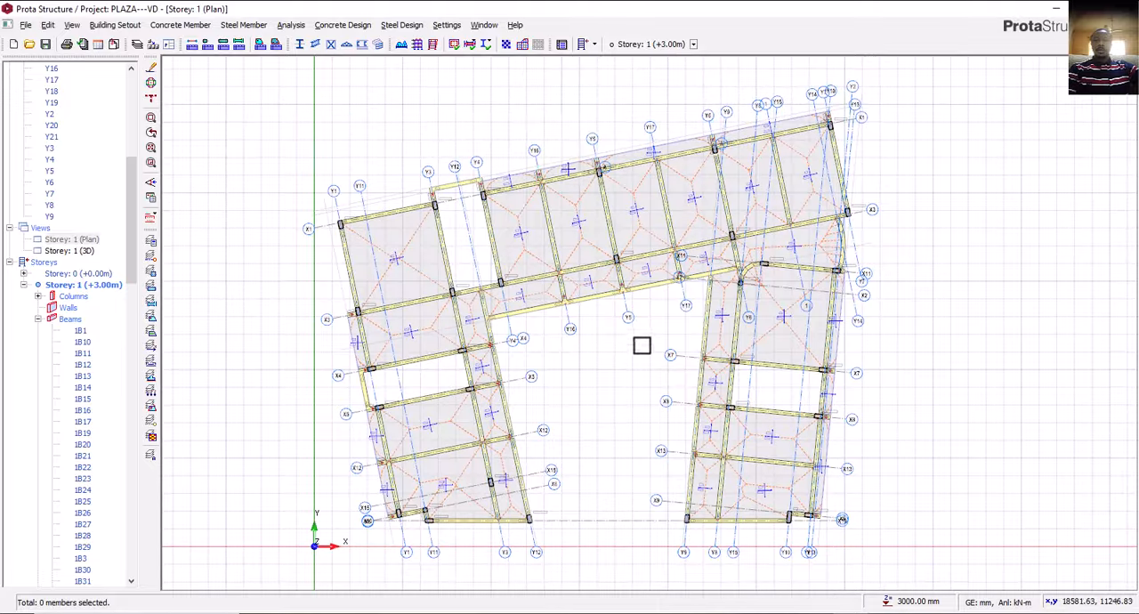
left_click(115, 25)
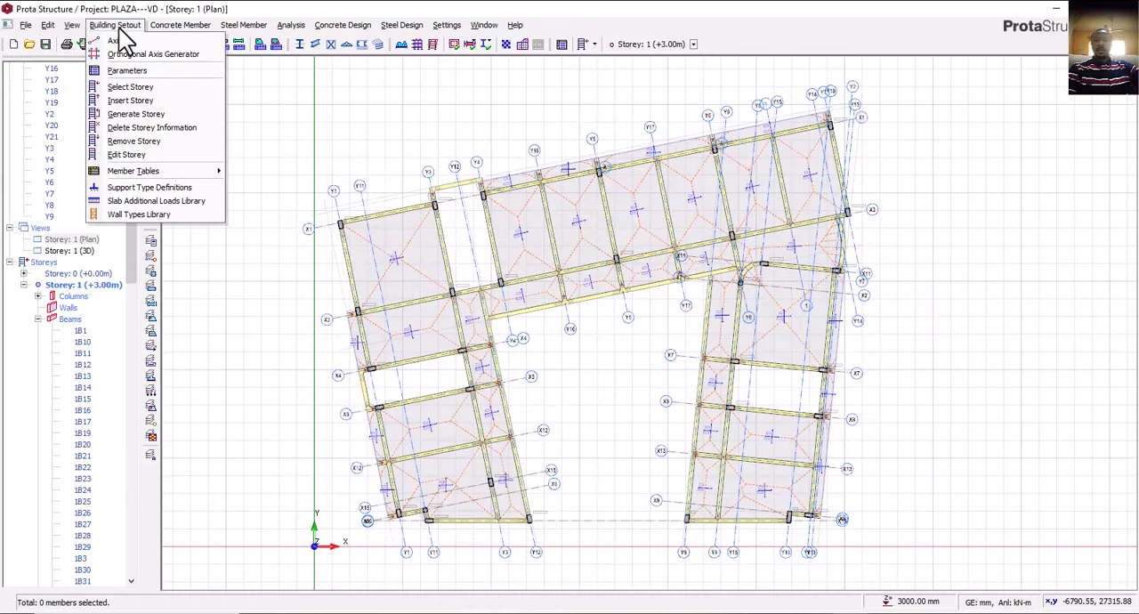
left_click(119, 28)
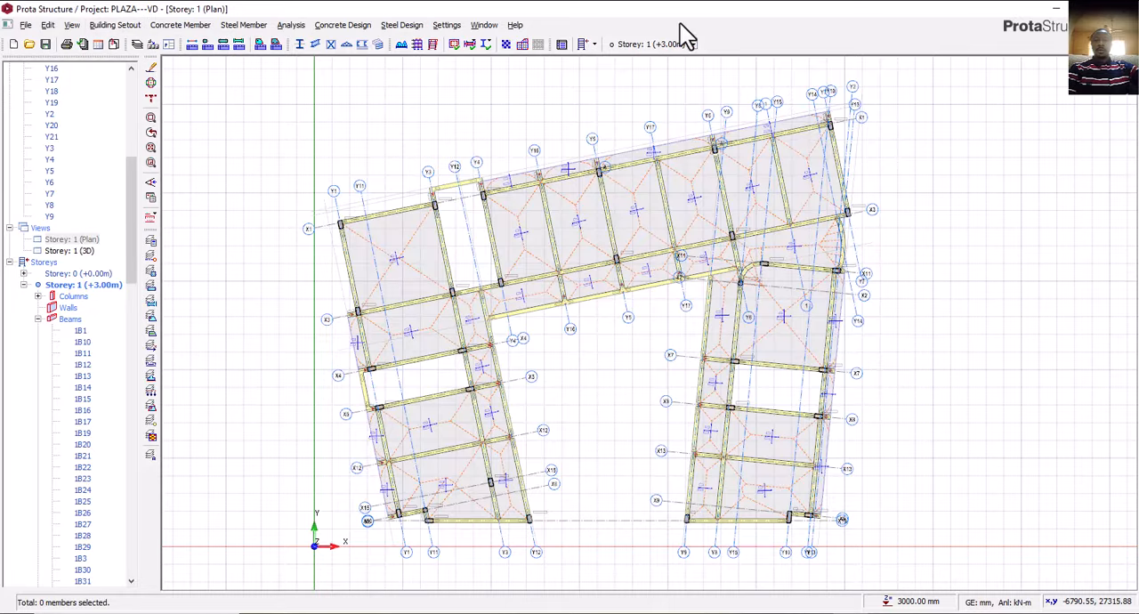
left_click(595, 45)
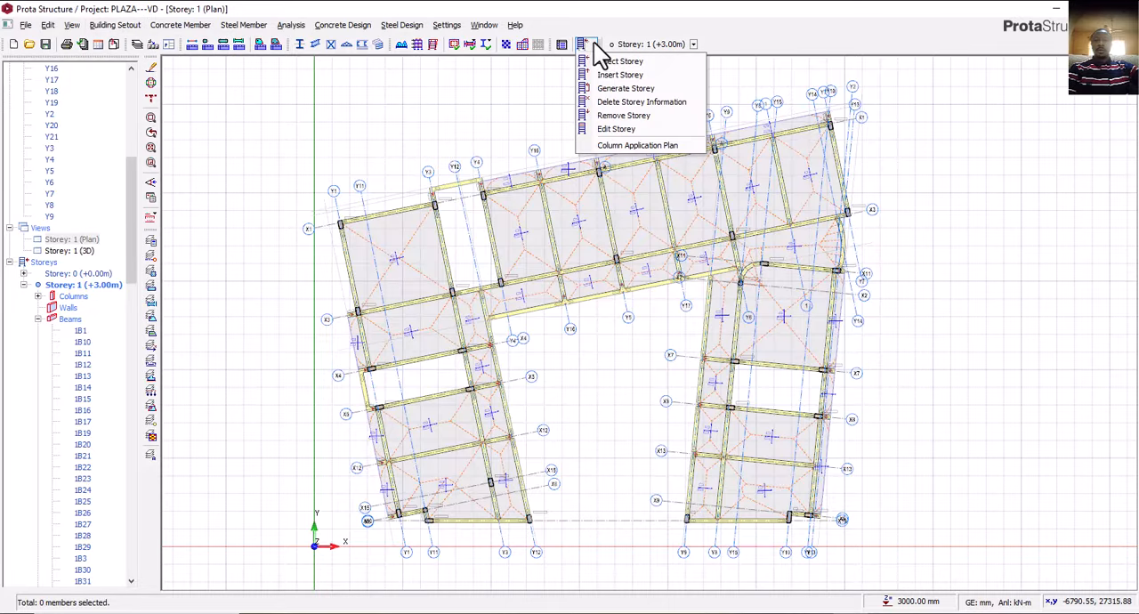
left_click(595, 46)
left_click(595, 46)
left_click(598, 48)
left_click(592, 45)
left_click(595, 46)
left_click(594, 46)
left_click(595, 46)
Insert storeys on top of the ProtaStructure building by setting the total number of storeys to 4.
left_click(594, 46)
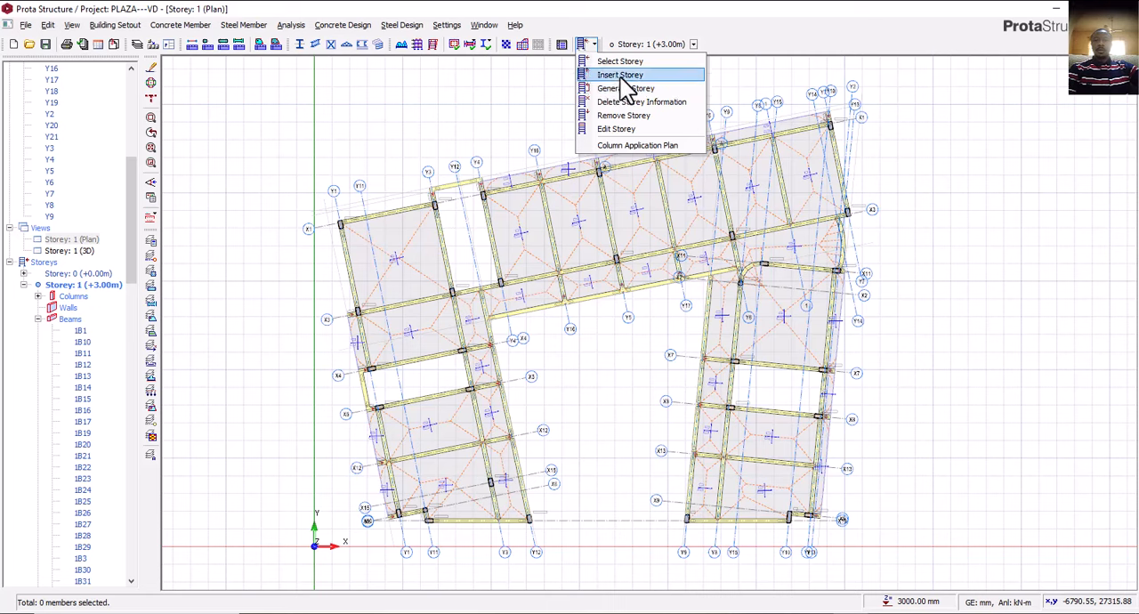
left_click(624, 76)
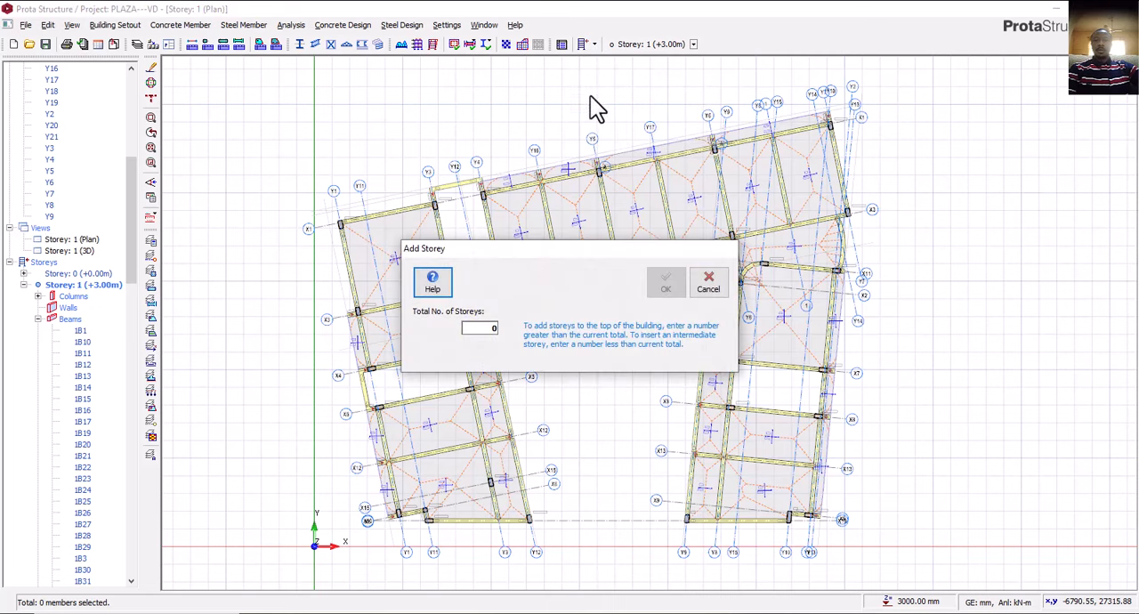
left_click(495, 328)
key("BackSpace")
type("4")
key("BackSpace")
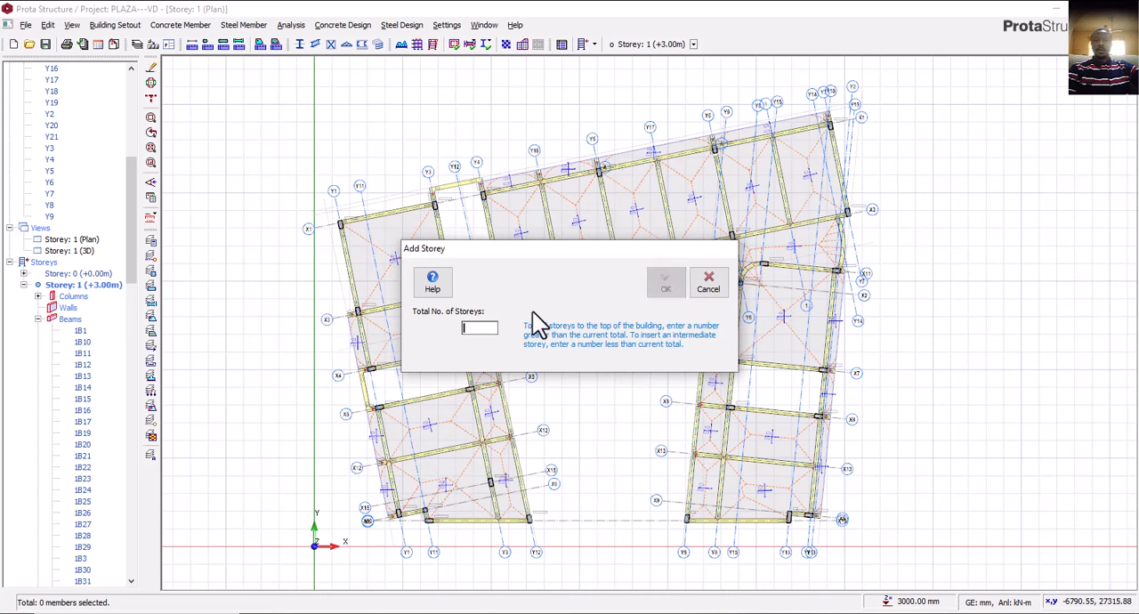
type("4")
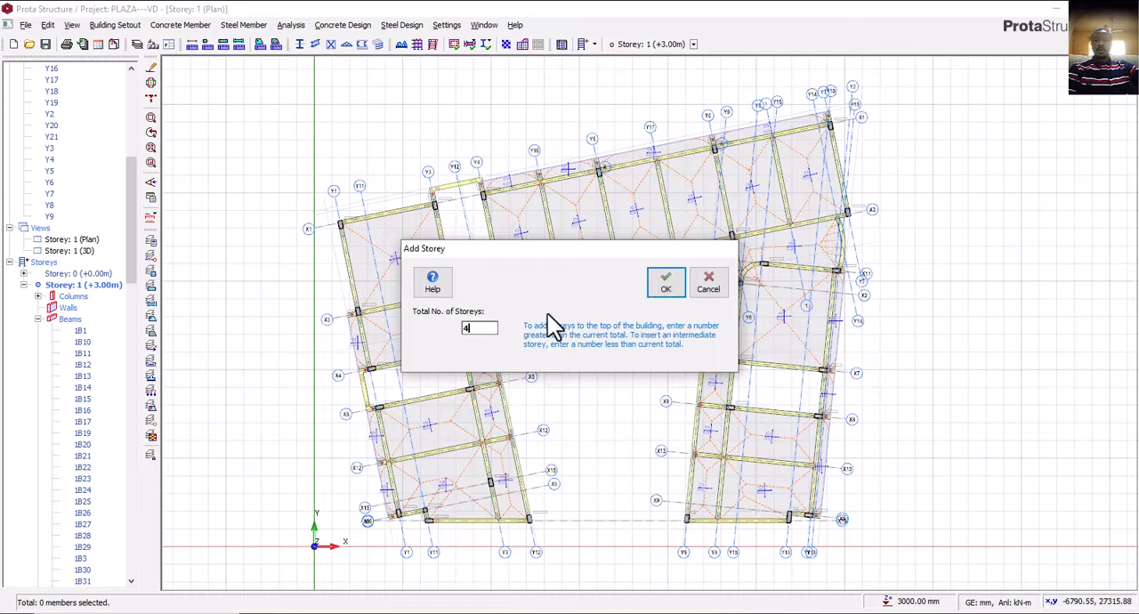
left_click(666, 285)
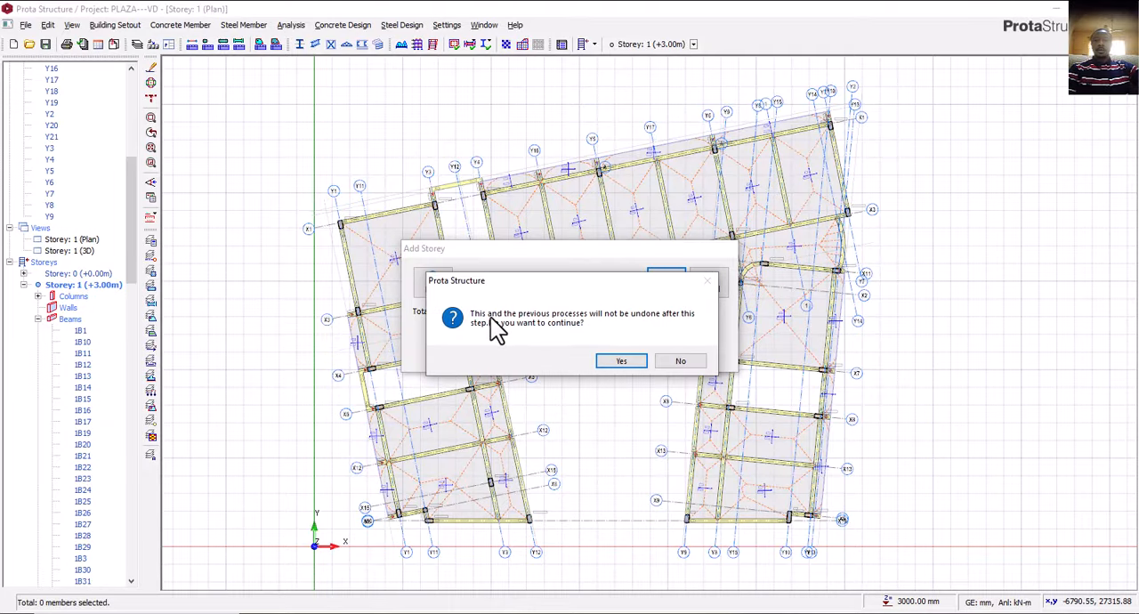
left_click(620, 362)
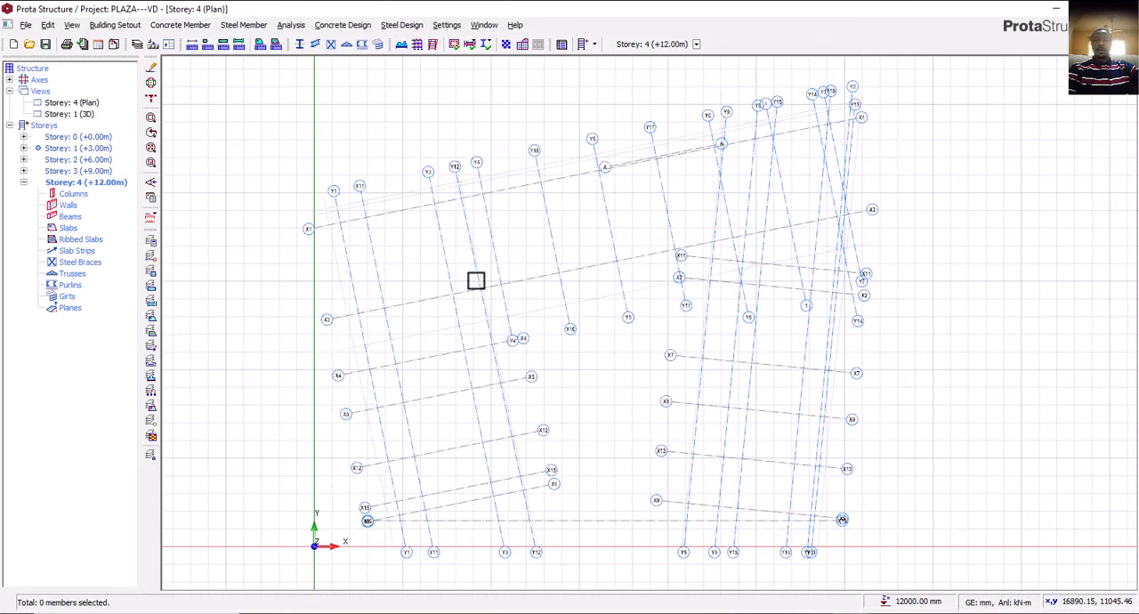
Make Storey 1 current and generate all its member types on target Storeys 2, 3 and 4.
double_click(101, 149)
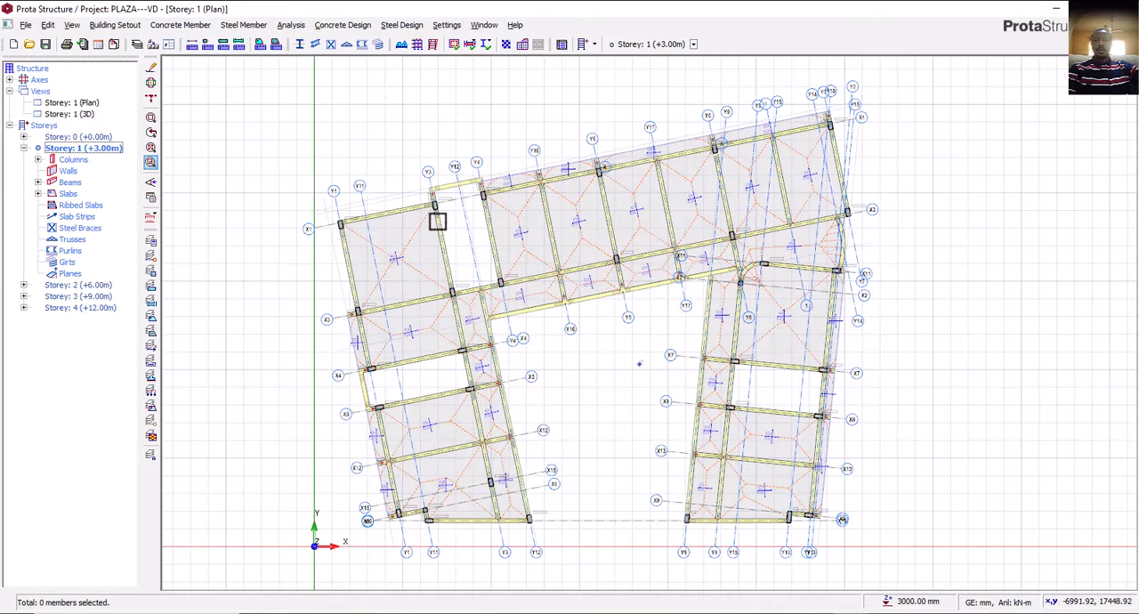
left_click(596, 45)
left_click(596, 46)
left_click(596, 46)
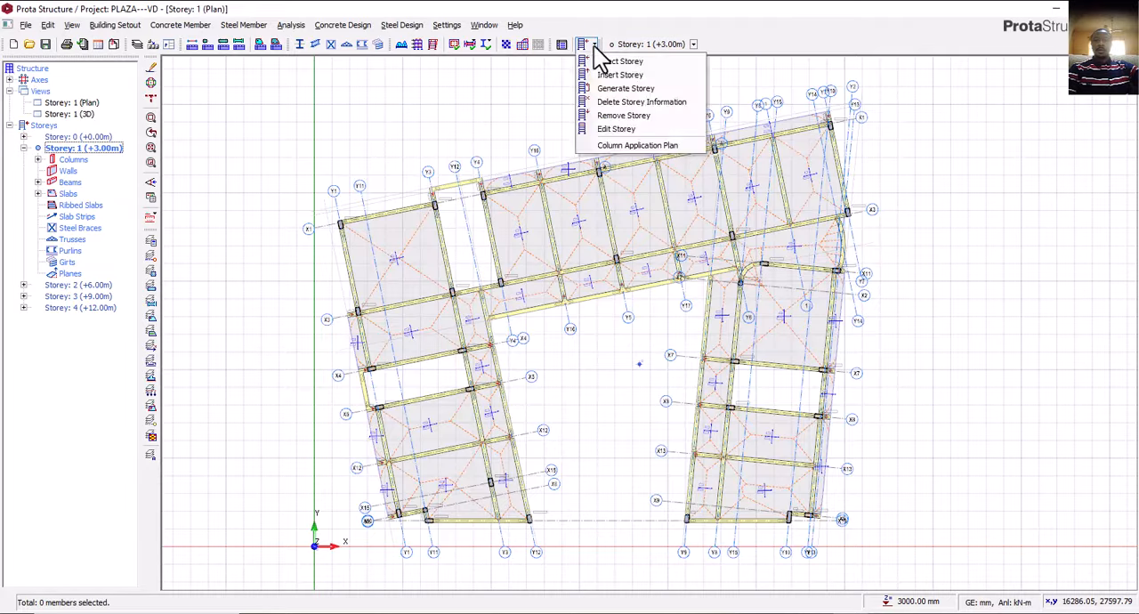
left_click(595, 46)
left_click(596, 46)
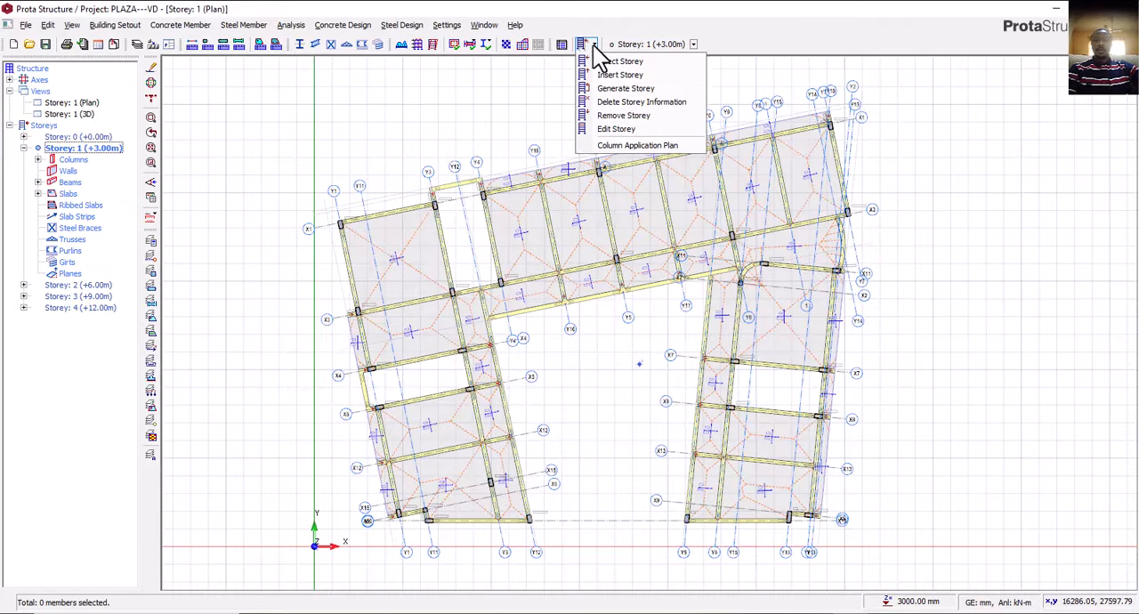
left_click(628, 93)
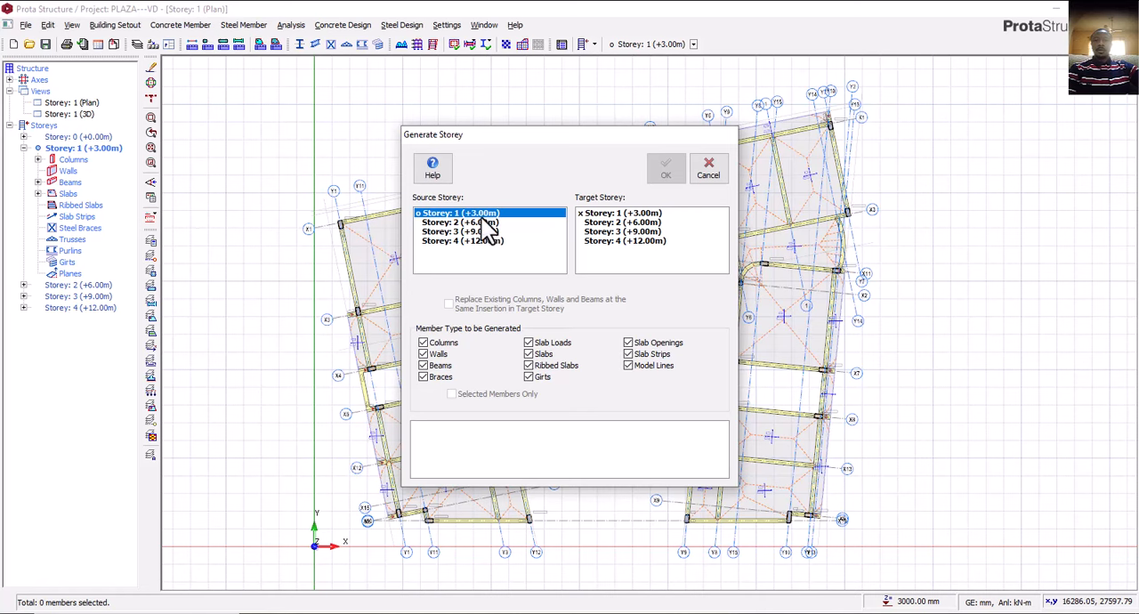
left_click(613, 222)
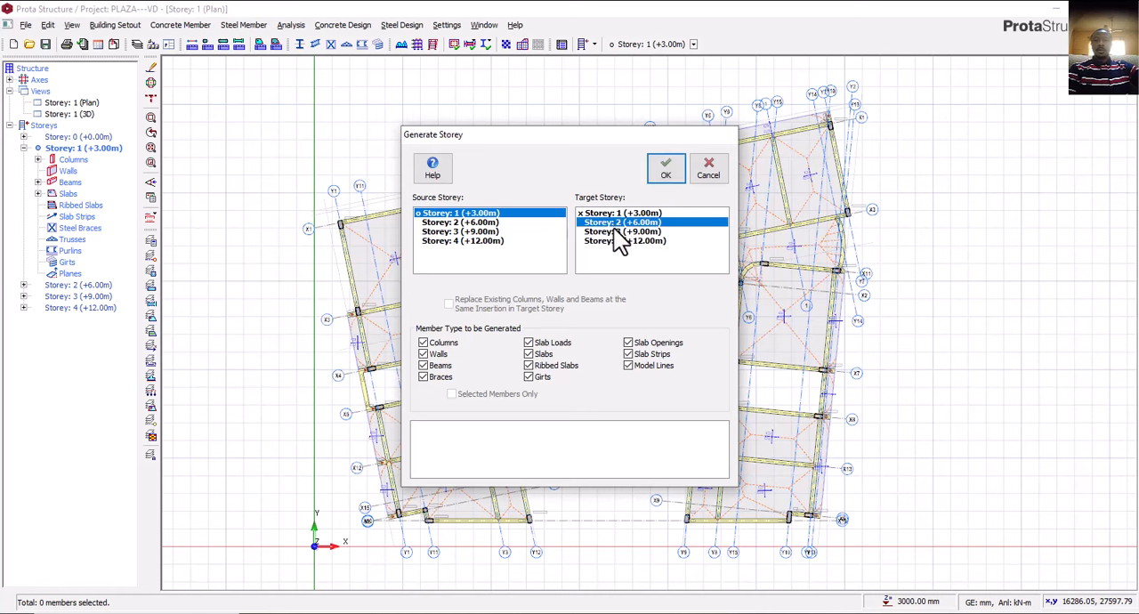
left_click(610, 231)
left_click(614, 241)
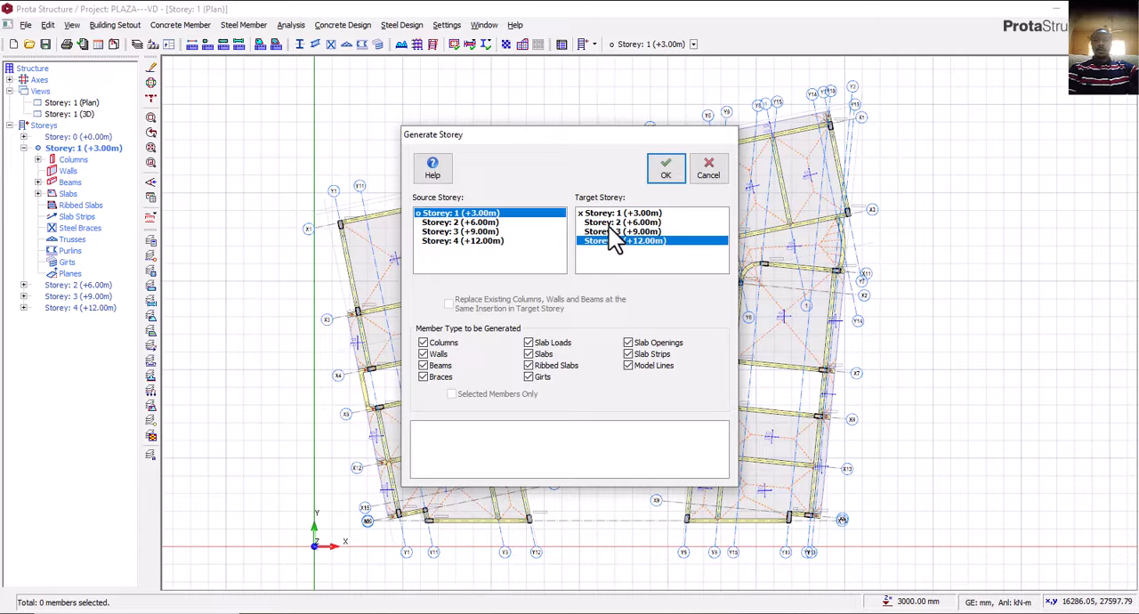
left_click(609, 224, "shift")
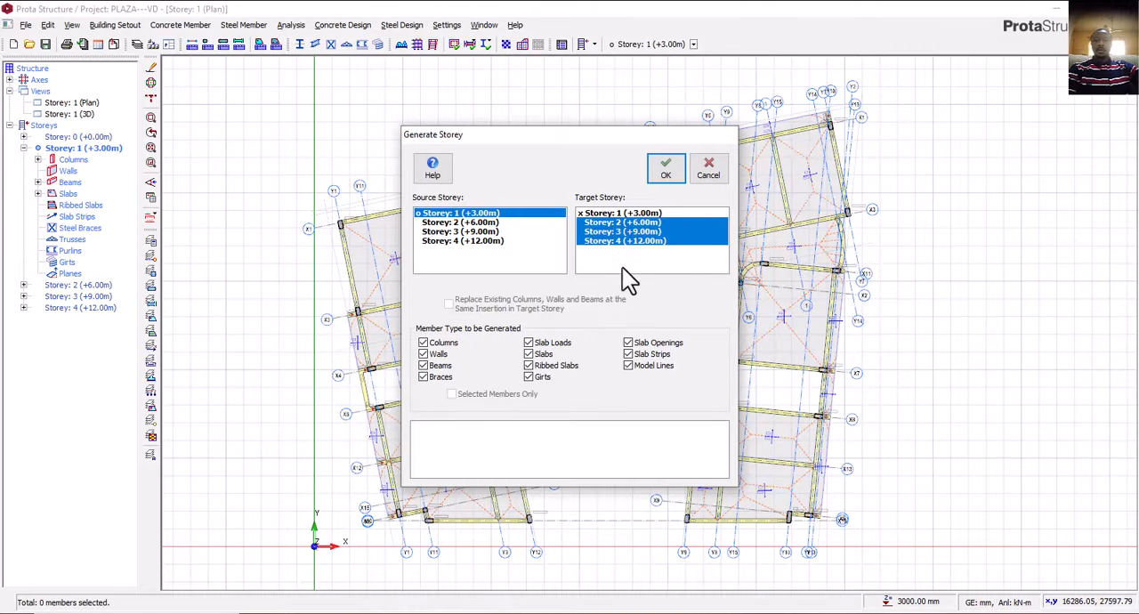
left_click(669, 169)
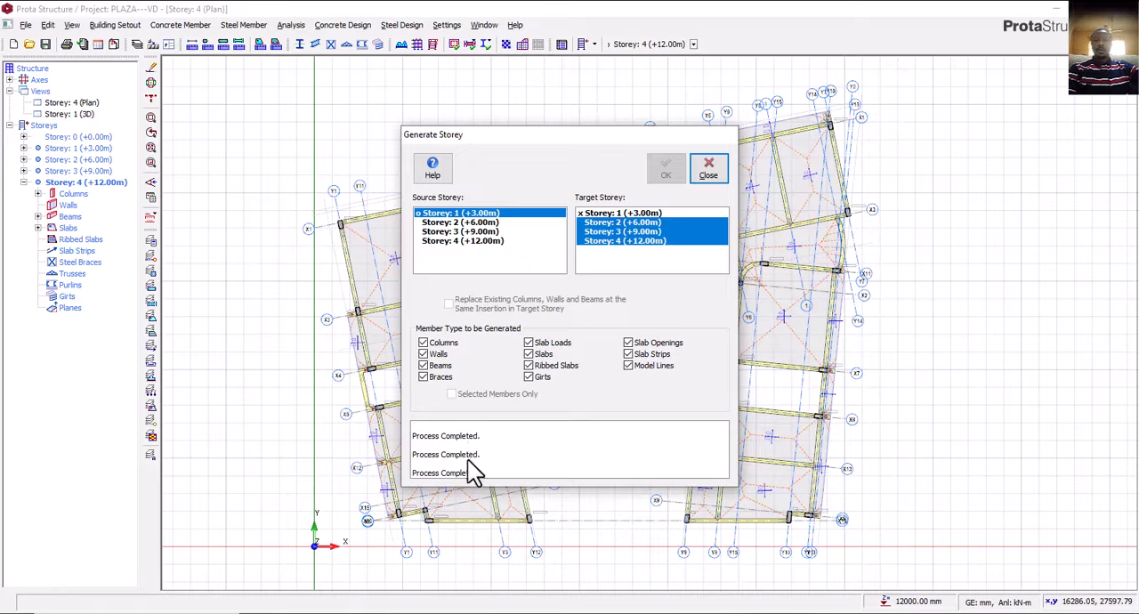
Close the storey generation dialog and examine the replicated four-storey building from several sides in the 3D view.
left_click(703, 169)
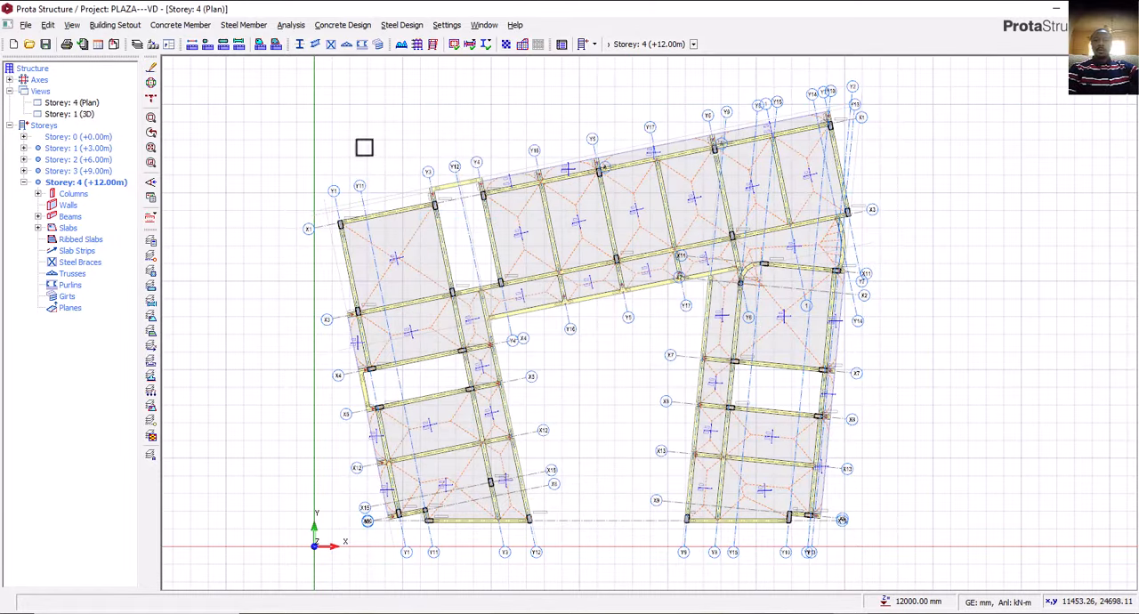
double_click(85, 115)
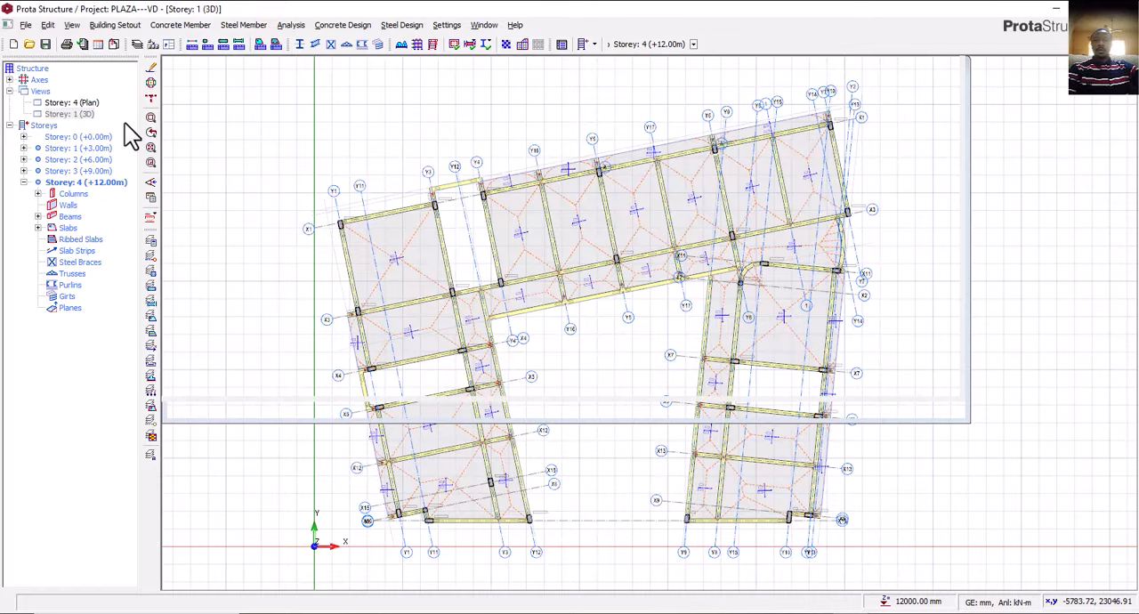
middle_click_drag(684, 407, 1045, 394)
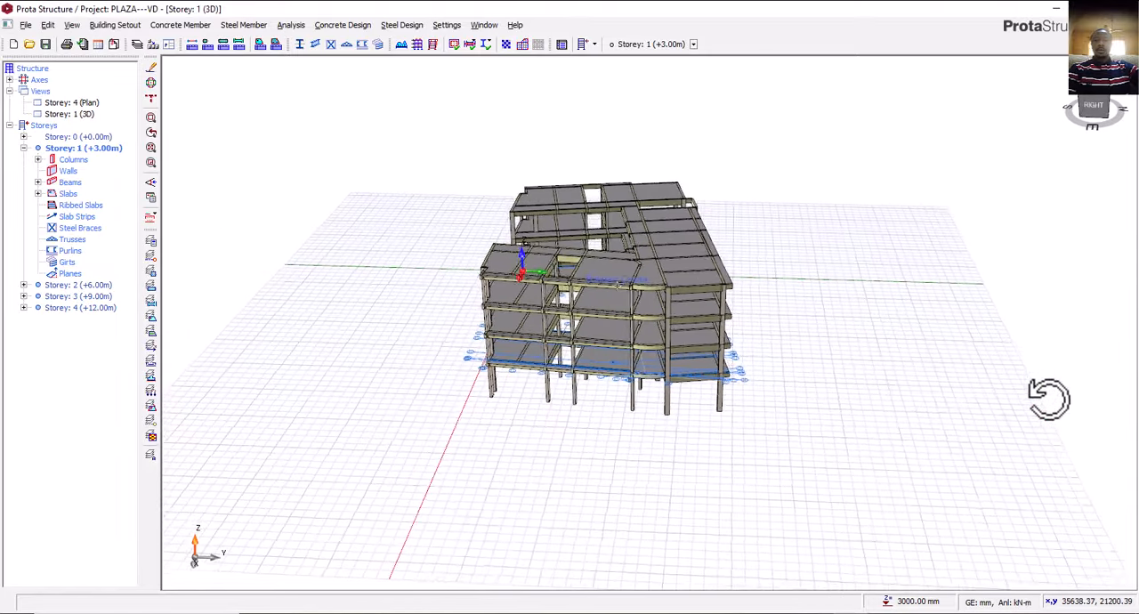
scroll(656, 374, "up", 3)
scroll(560, 414, "down", 3)
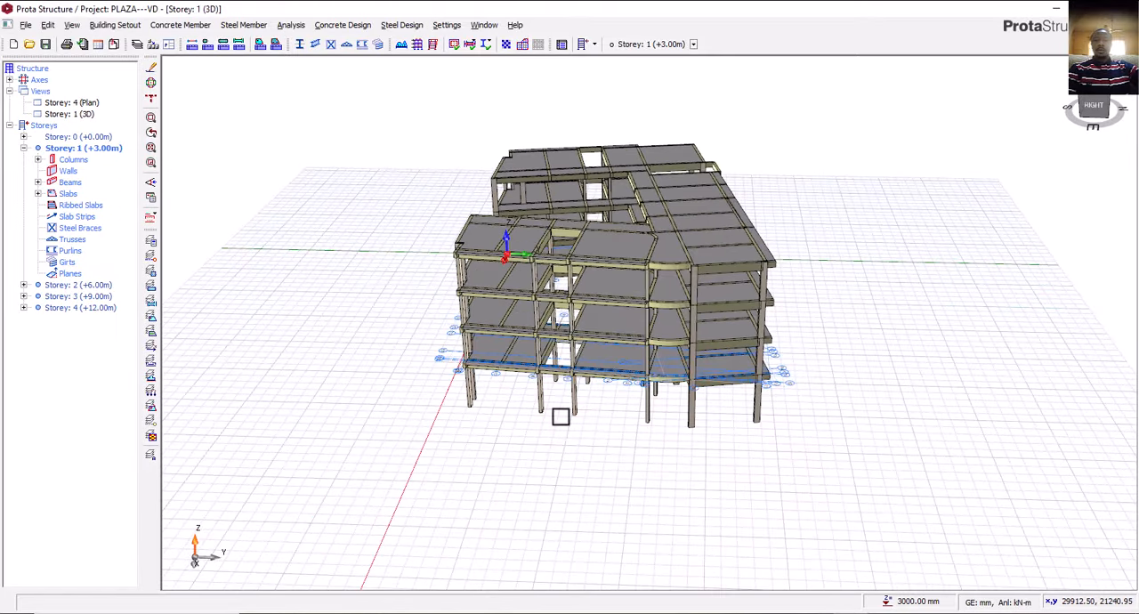
middle_click_drag(560, 415, 603, 397)
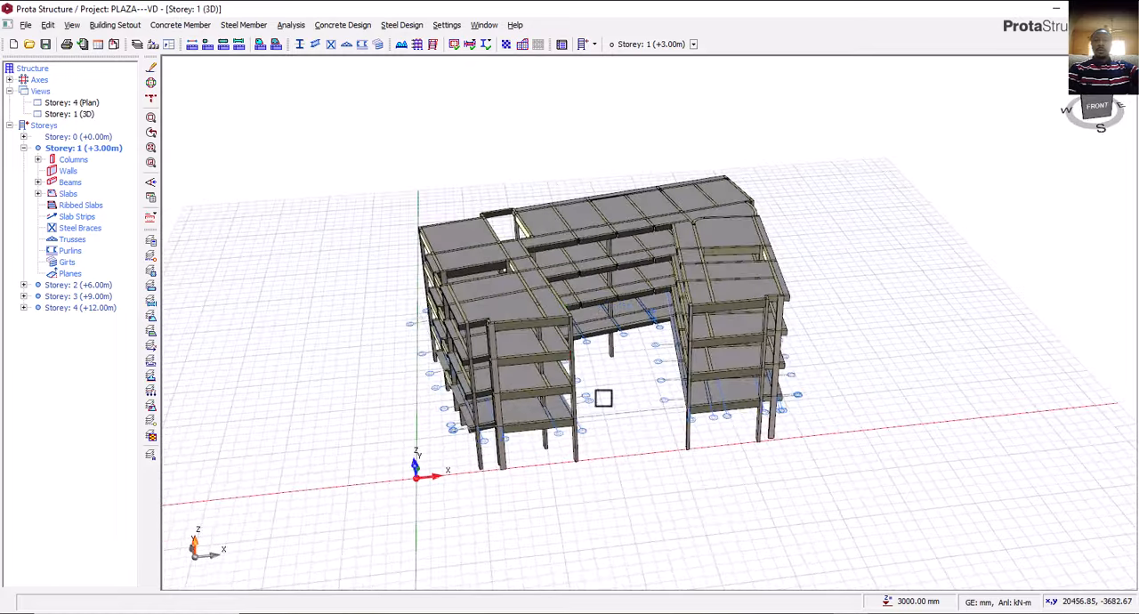
scroll(540, 311, "up", 2)
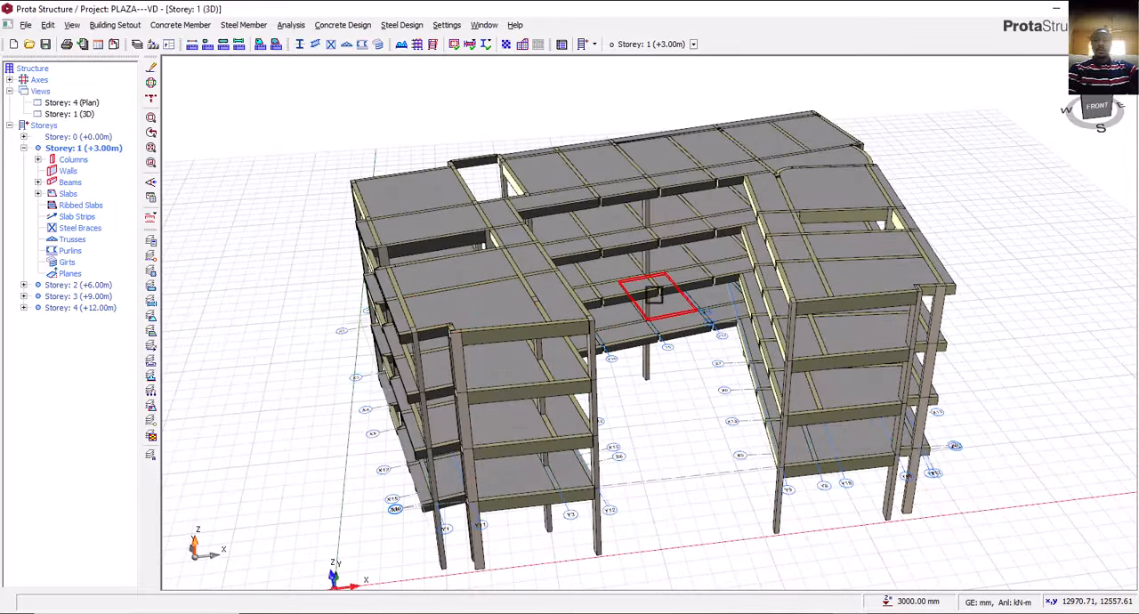
middle_click_drag(605, 346, 848, 383)
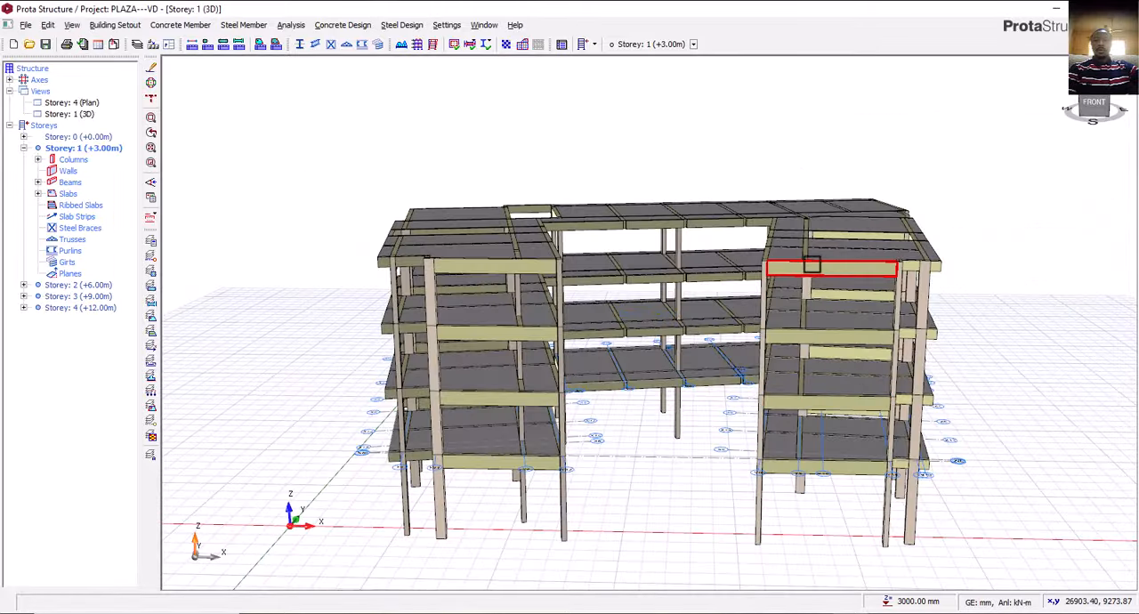
scroll(757, 346, "down", 2)
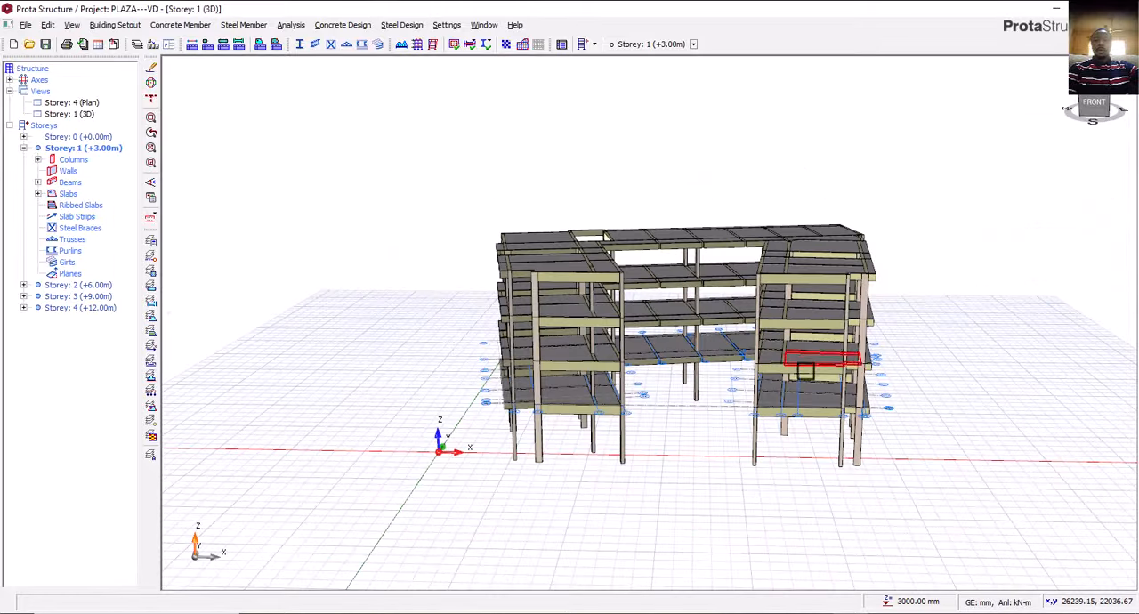
middle_click_drag(805, 372, 814, 399)
middle_click_drag(717, 404, 676, 403)
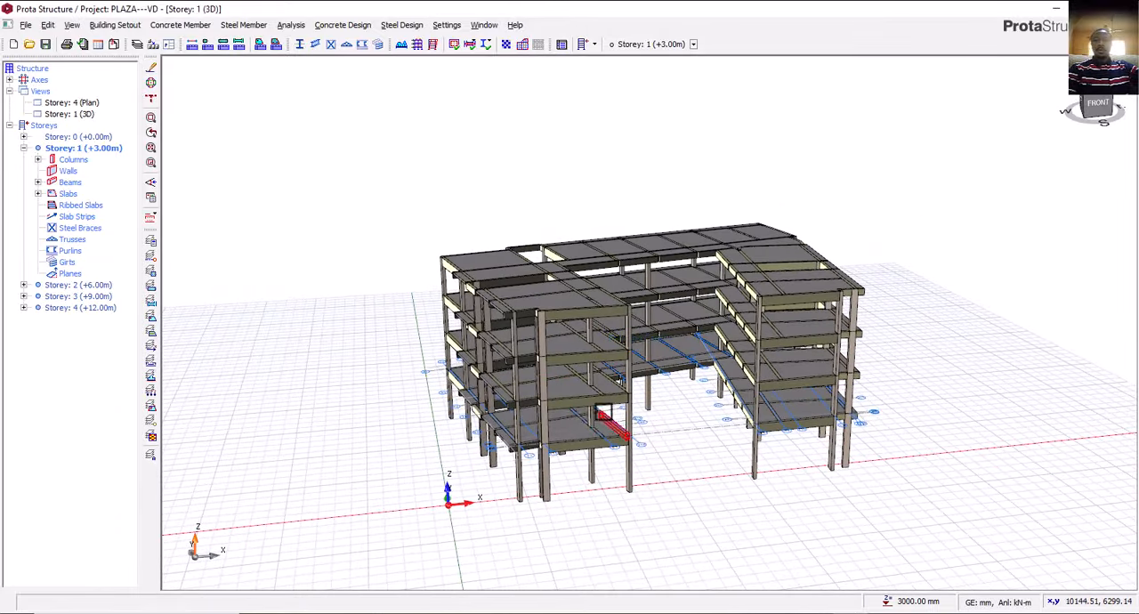
middle_click_drag(615, 423, 642, 429)
scroll(636, 385, "up", 3)
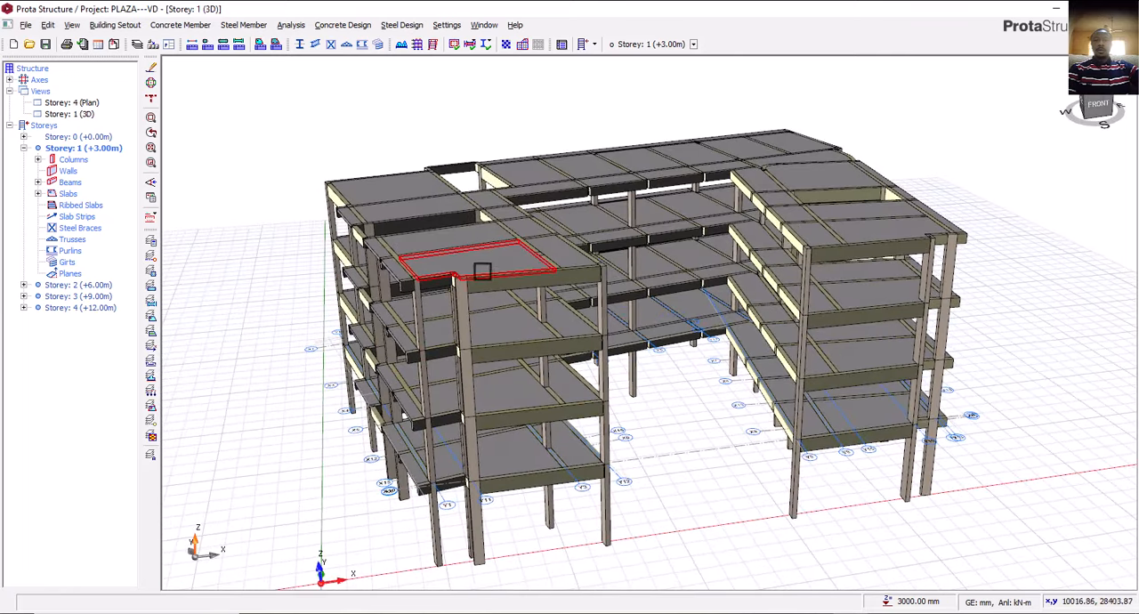
Select all slabs on Storey 4 in the plan view and delete them.
double_click(79, 101)
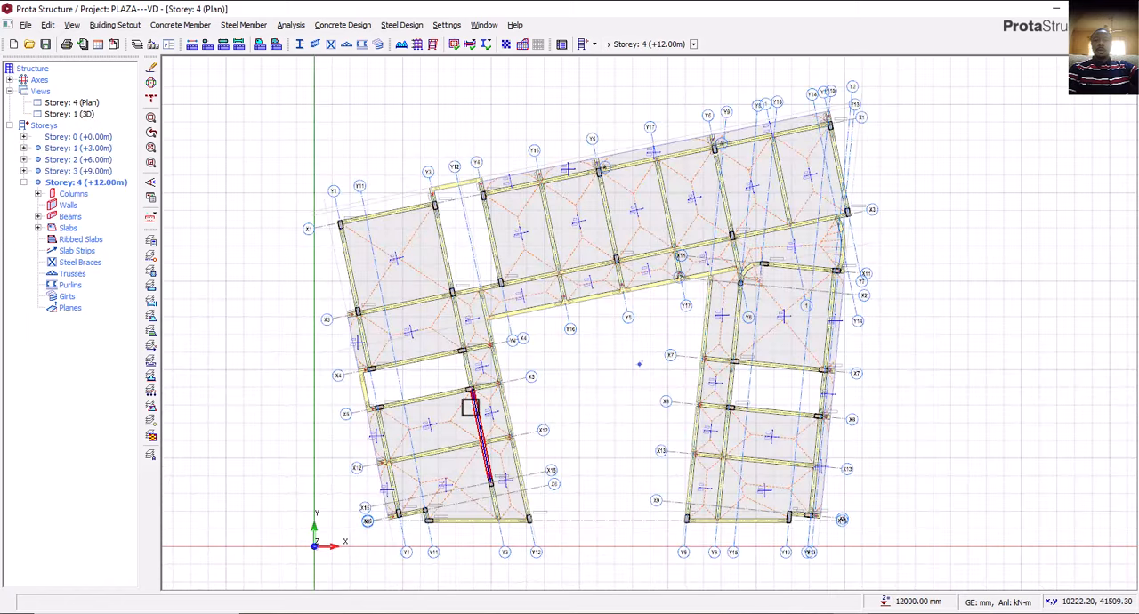
middle_click_drag(465, 419, 466, 362)
left_click(465, 356)
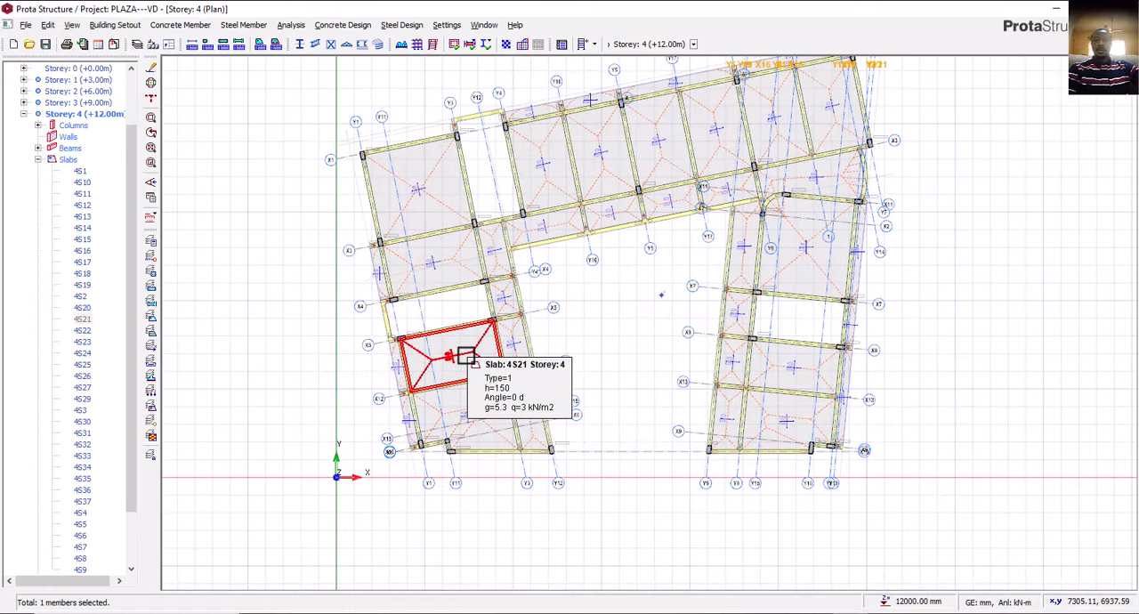
left_click(79, 173)
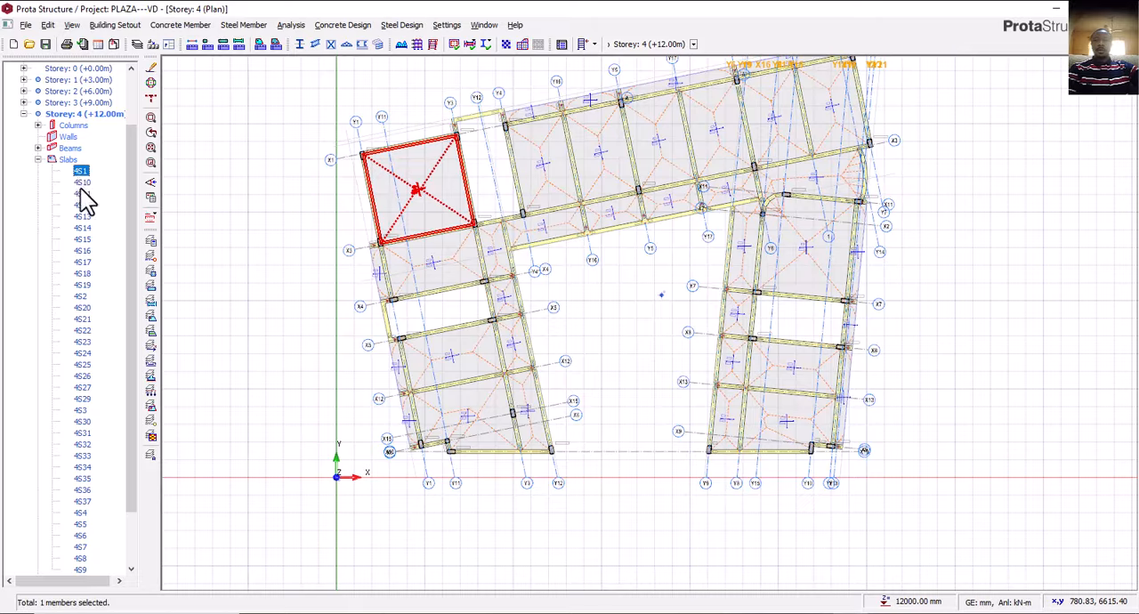
left_click(80, 174)
scroll(84, 191, "down", 3)
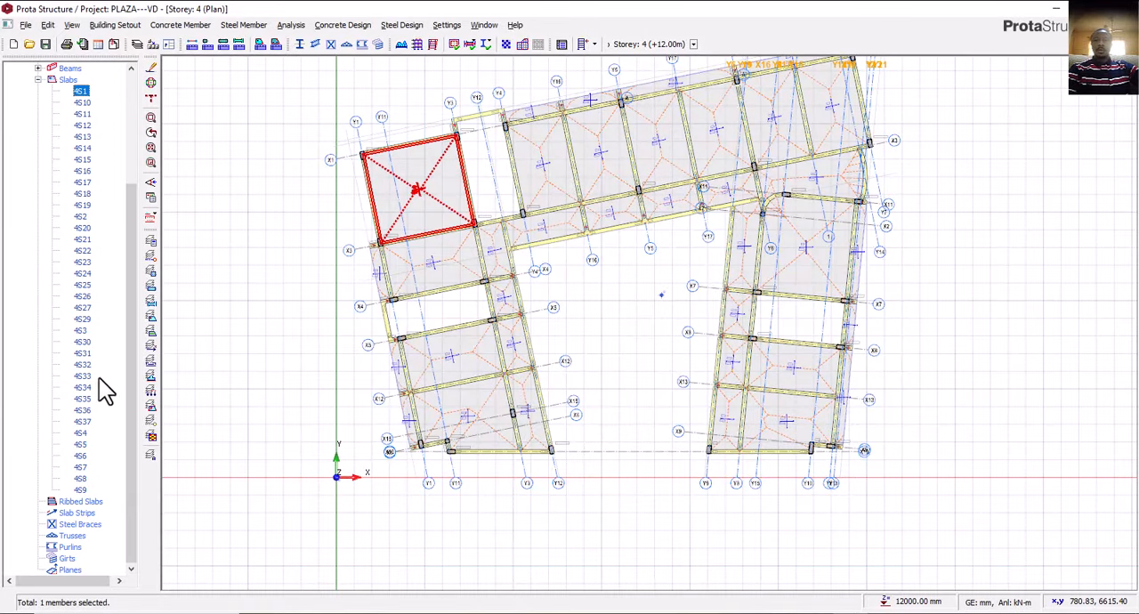
left_click(93, 488, "shift")
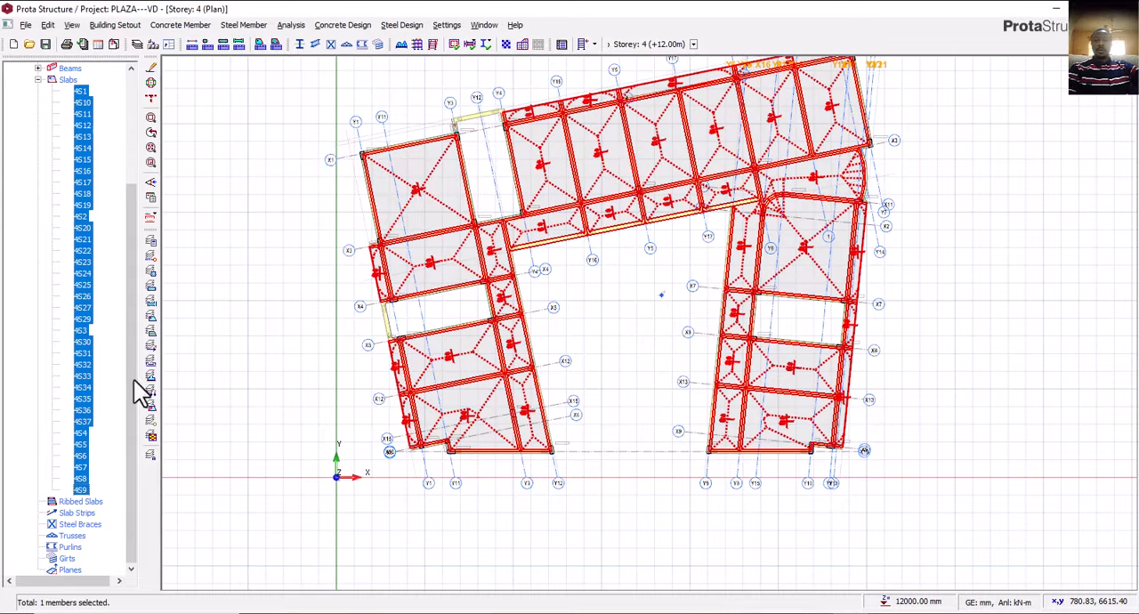
right_click(252, 296)
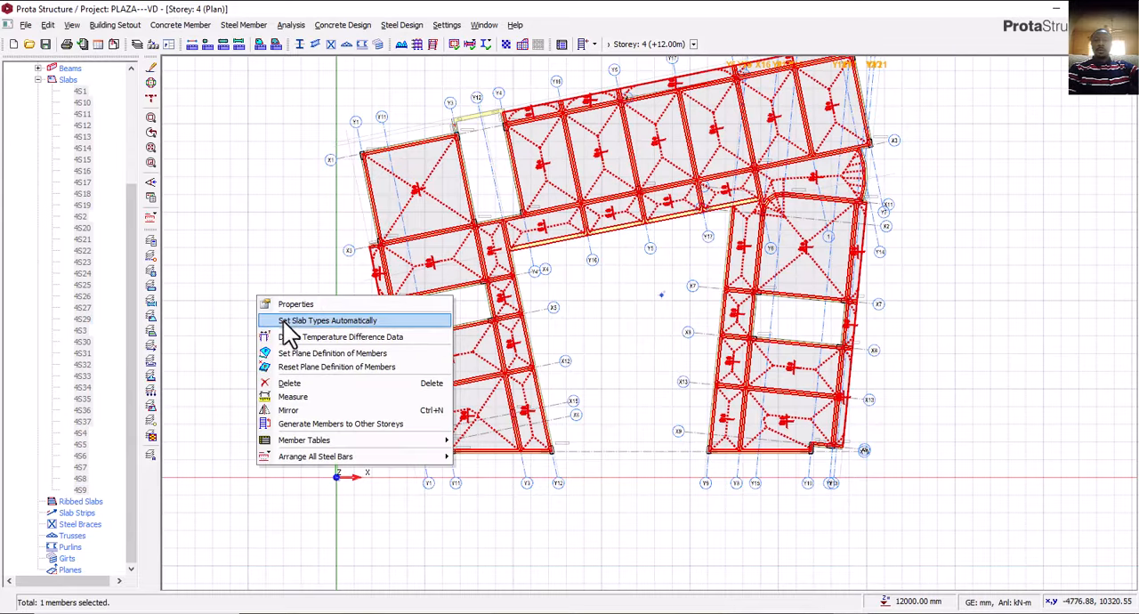
left_click(304, 383)
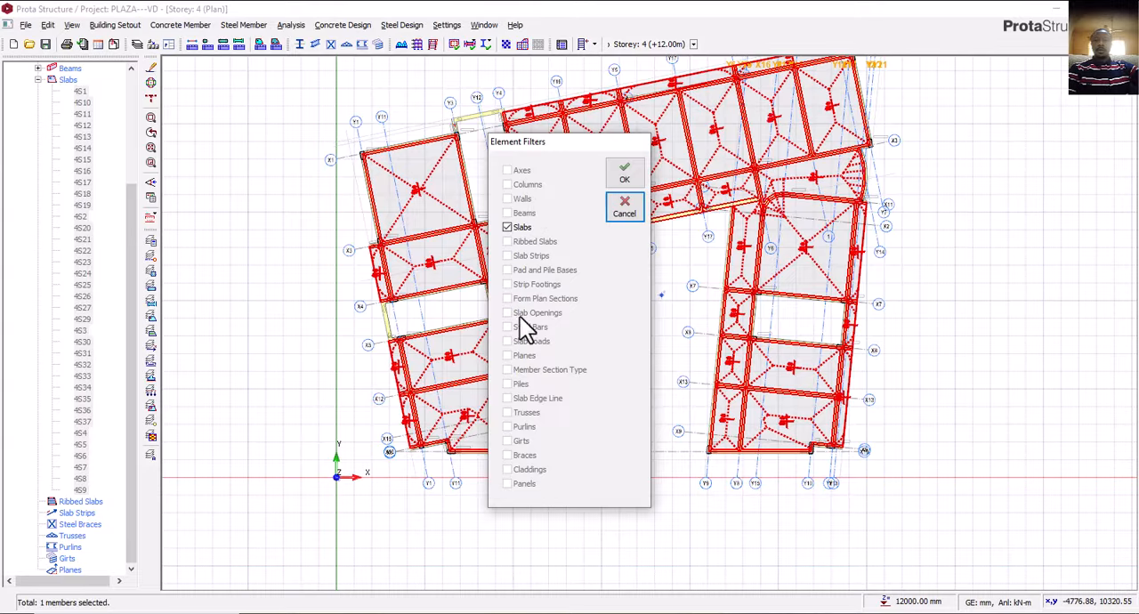
left_click(617, 176)
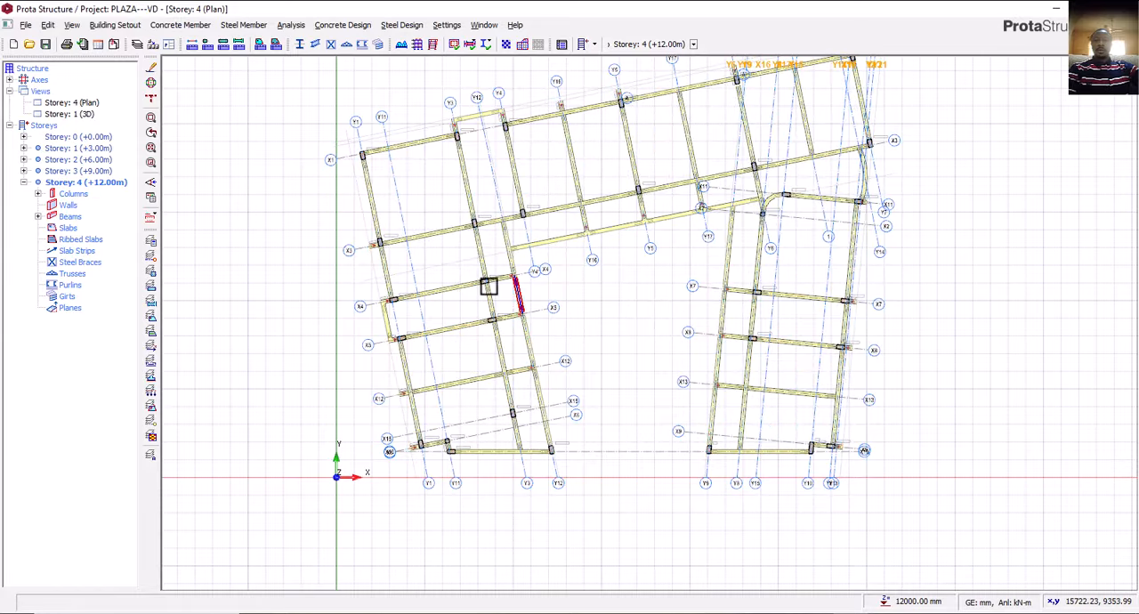
Check the top level of the building in the 3D view after removing its slabs.
left_click(85, 114)
mouse_move(543, 394)
middle_mouse_down()
mouse_move(530, 389)
mouse_move(591, 408)
mouse_move(526, 451)
mouse_move(417, 392)
mouse_move(368, 387)
mouse_move(483, 407)
mouse_move(575, 402)
mouse_move(539, 395)
middle_mouse_up()
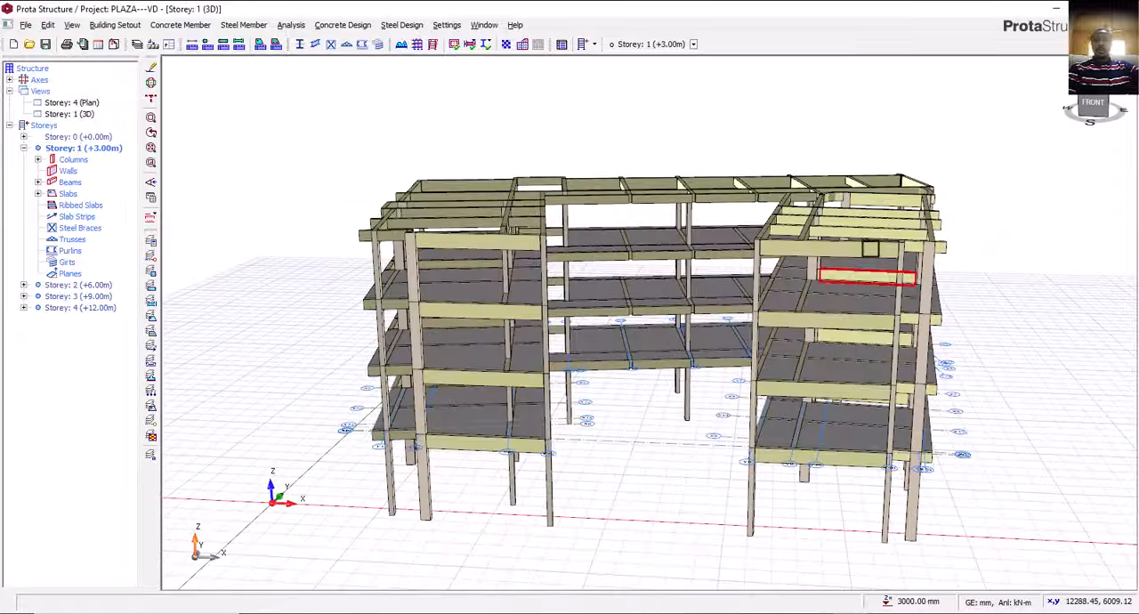
scroll(841, 235, "up", 3)
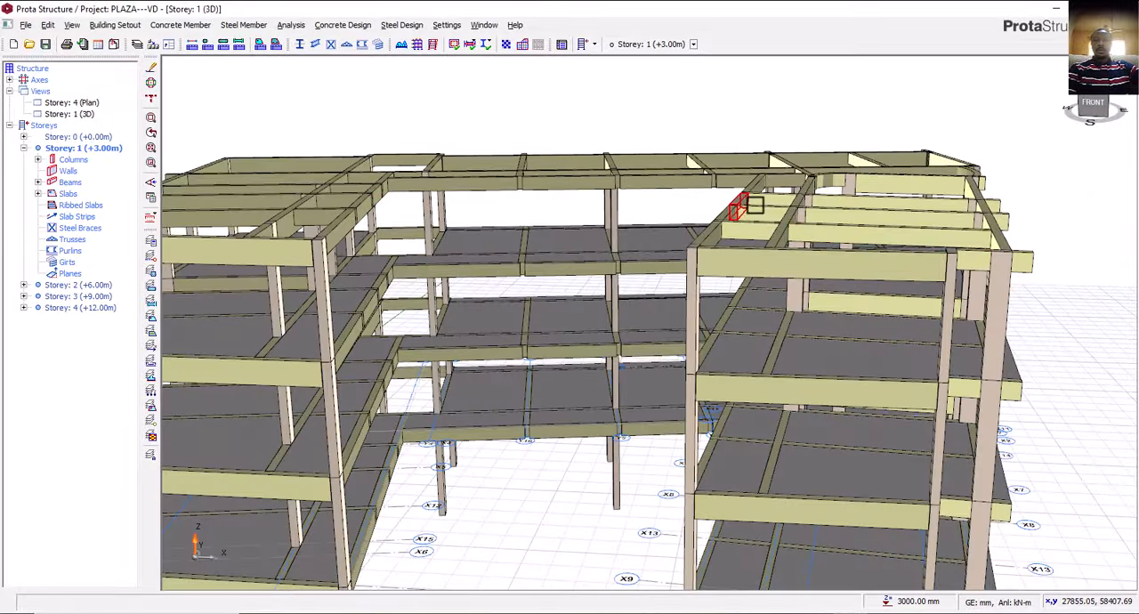
scroll(877, 264, "down", 3)
scroll(877, 265, "down", 2)
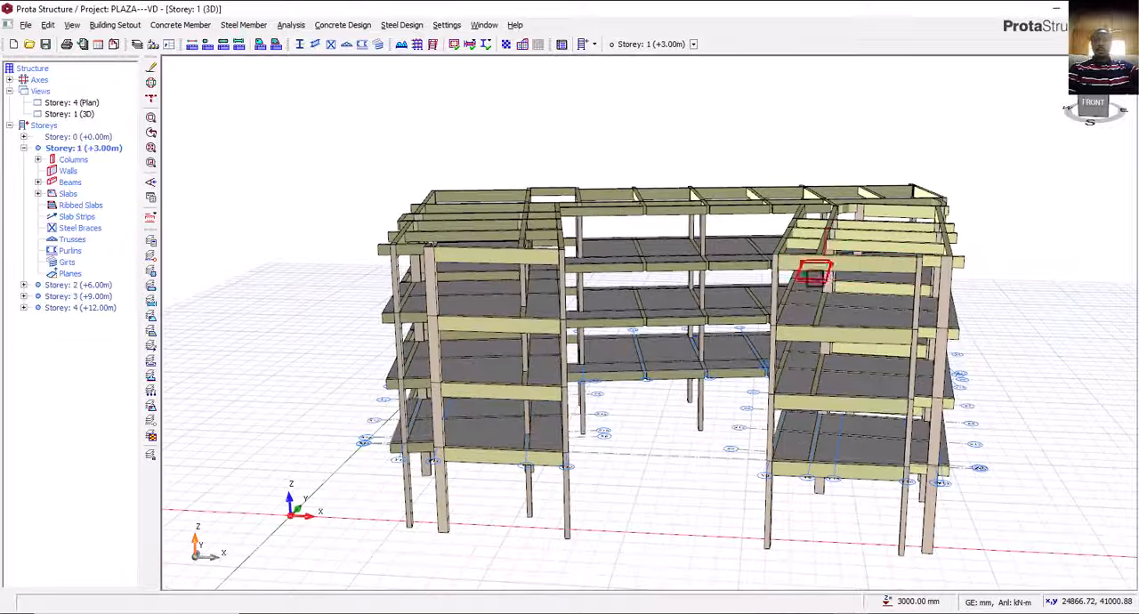
Select all beams on Storey 4 and set their section depth H to 300 mm.
double_click(76, 103)
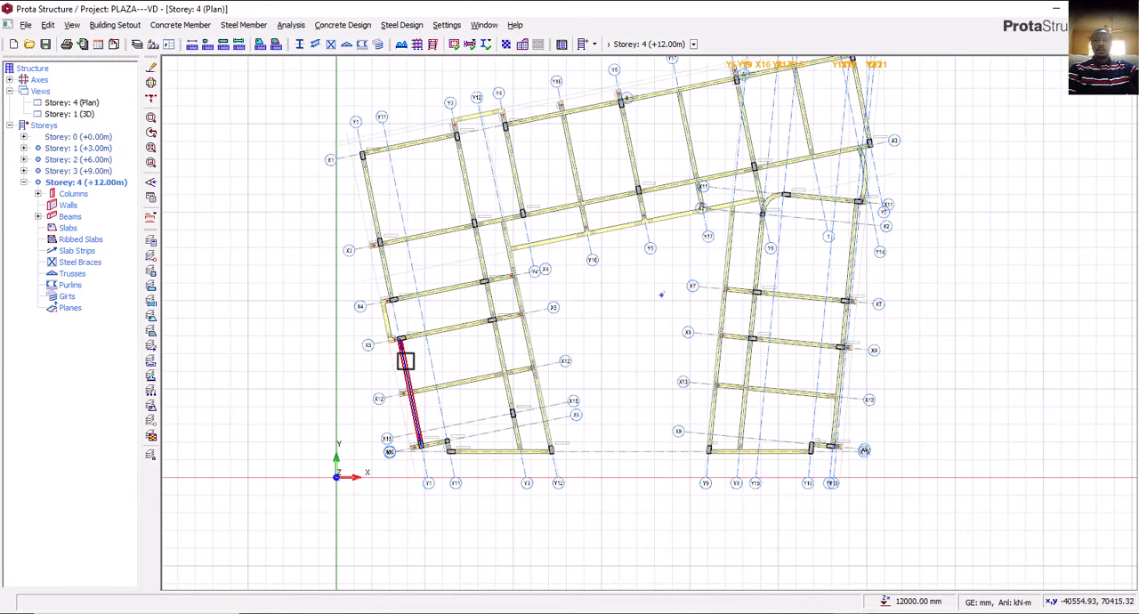
scroll(405, 363, "up", 2)
left_click(408, 368)
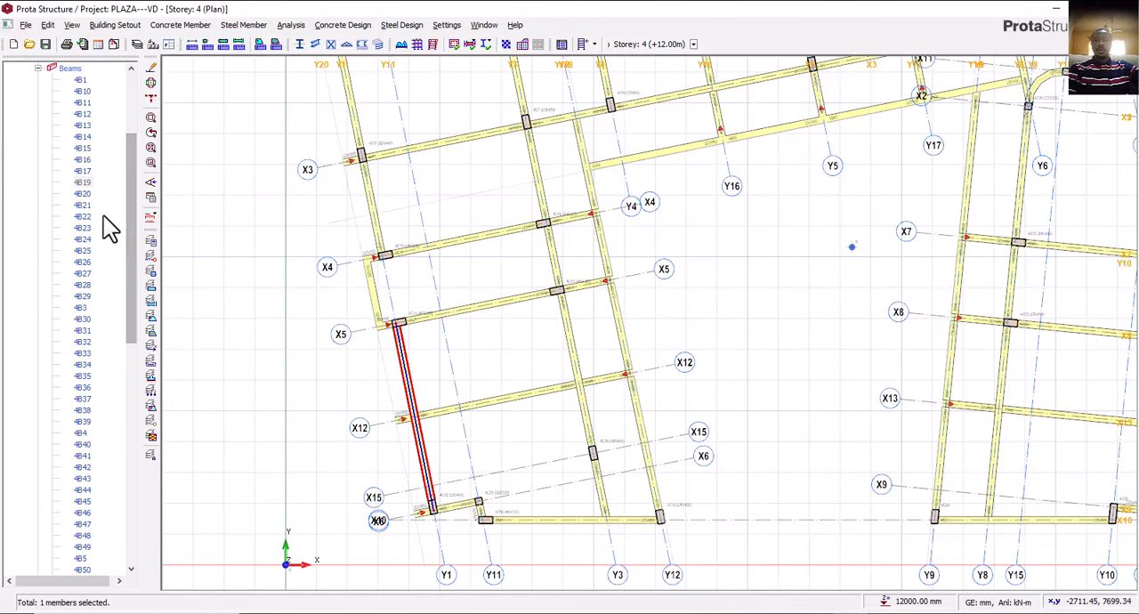
scroll(104, 215, "up", 10)
left_click(80, 230)
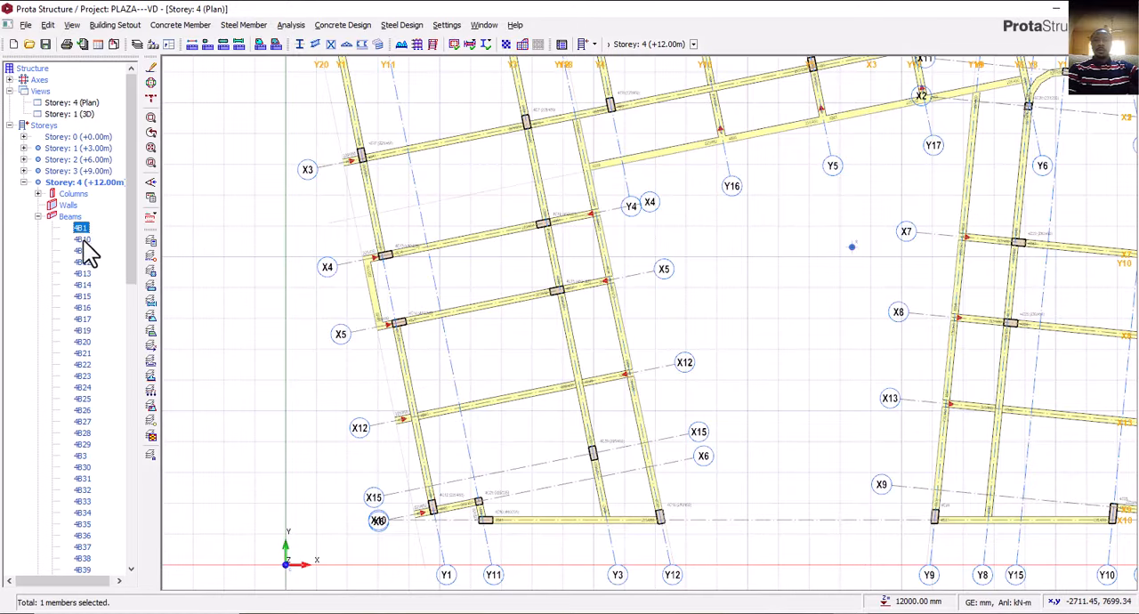
scroll(90, 232, "down", 20)
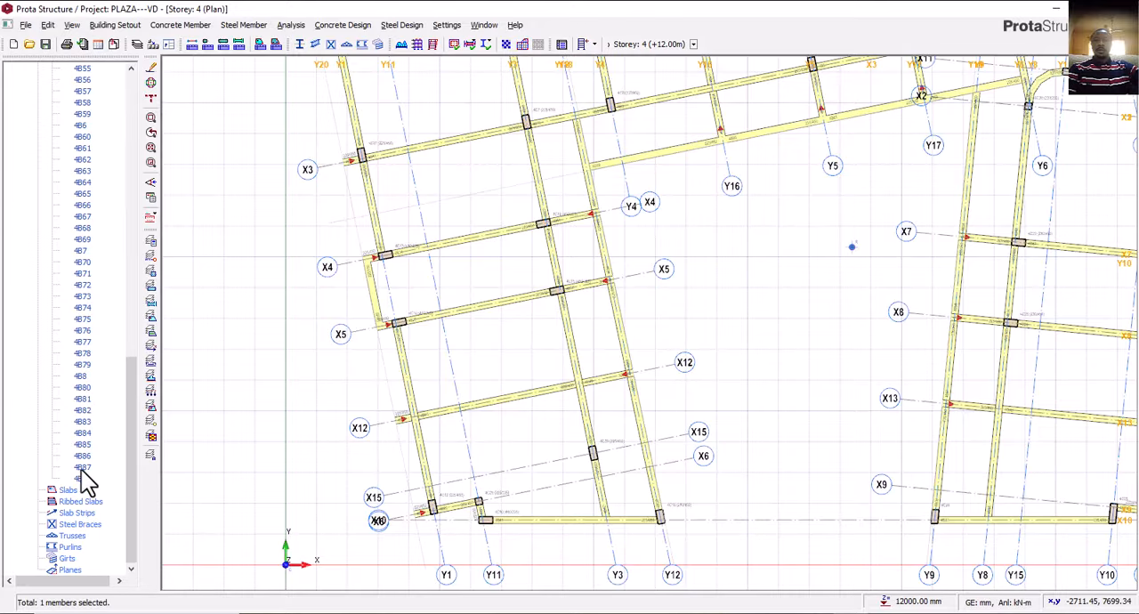
left_click(87, 477, "shift")
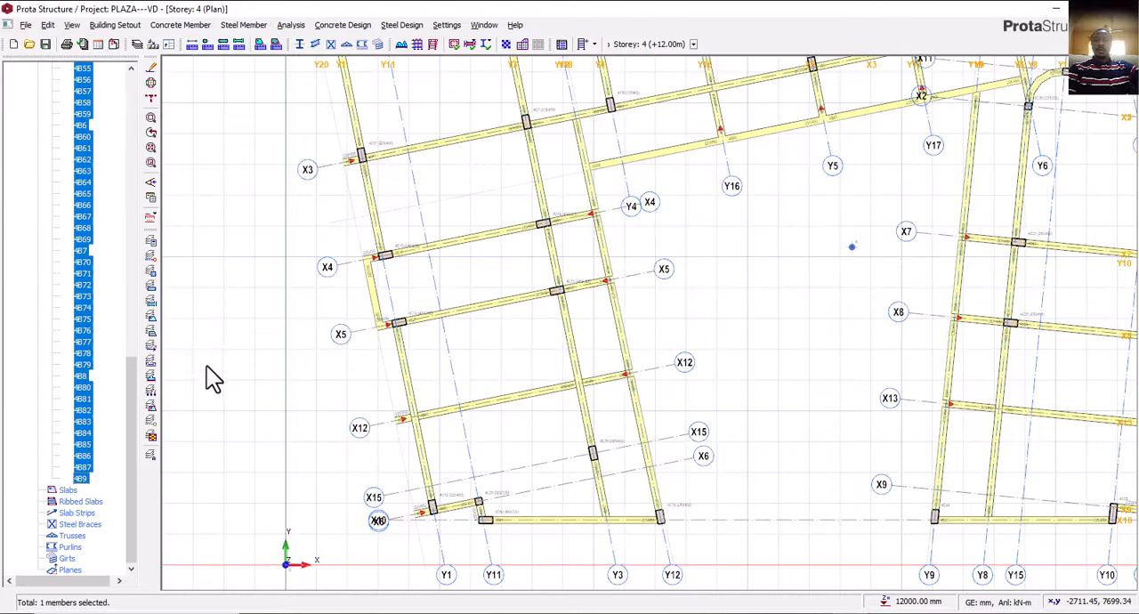
right_click(235, 251)
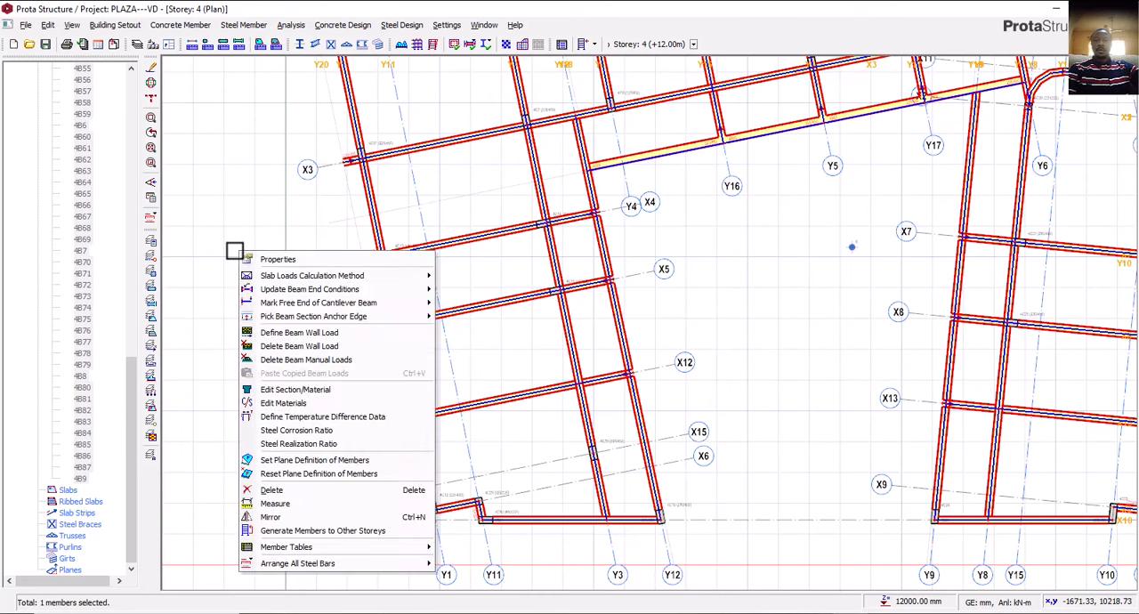
left_click(299, 393)
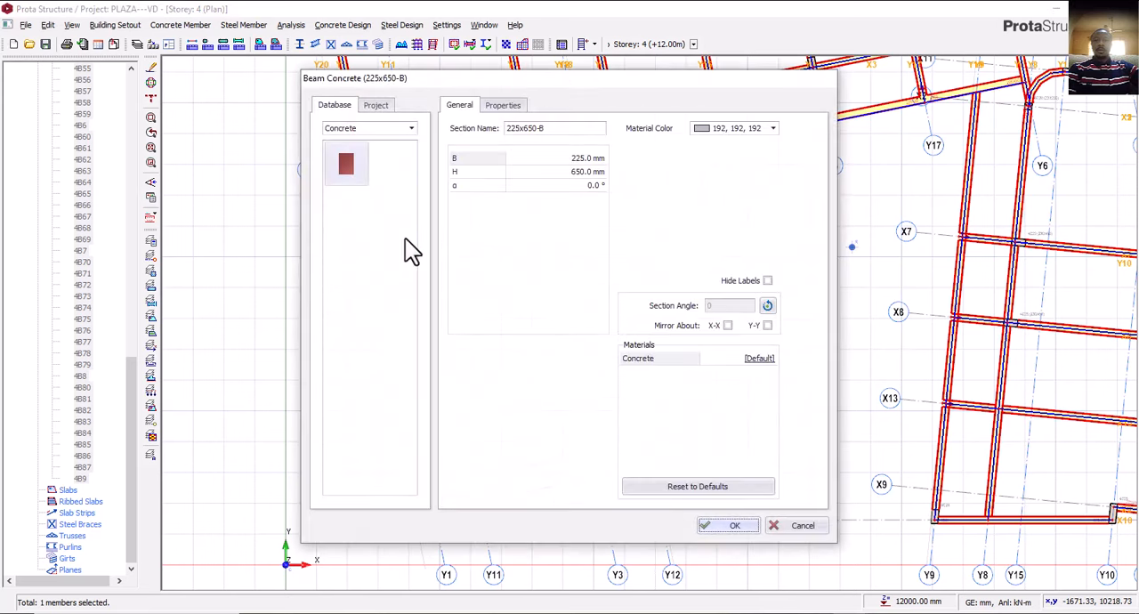
left_click(588, 173)
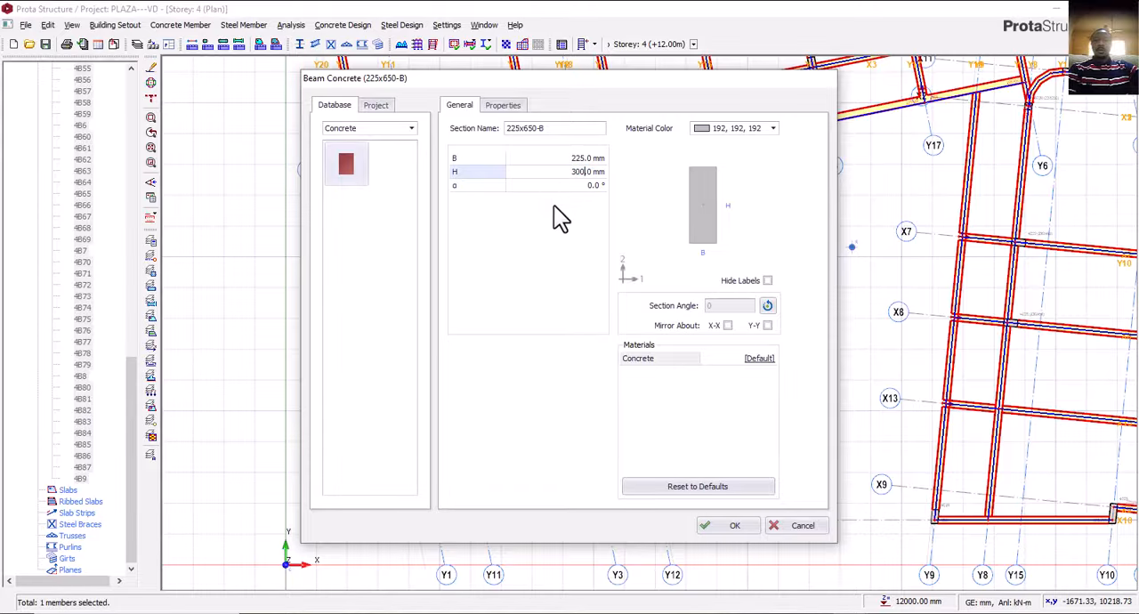
type("300")
left_click(722, 529)
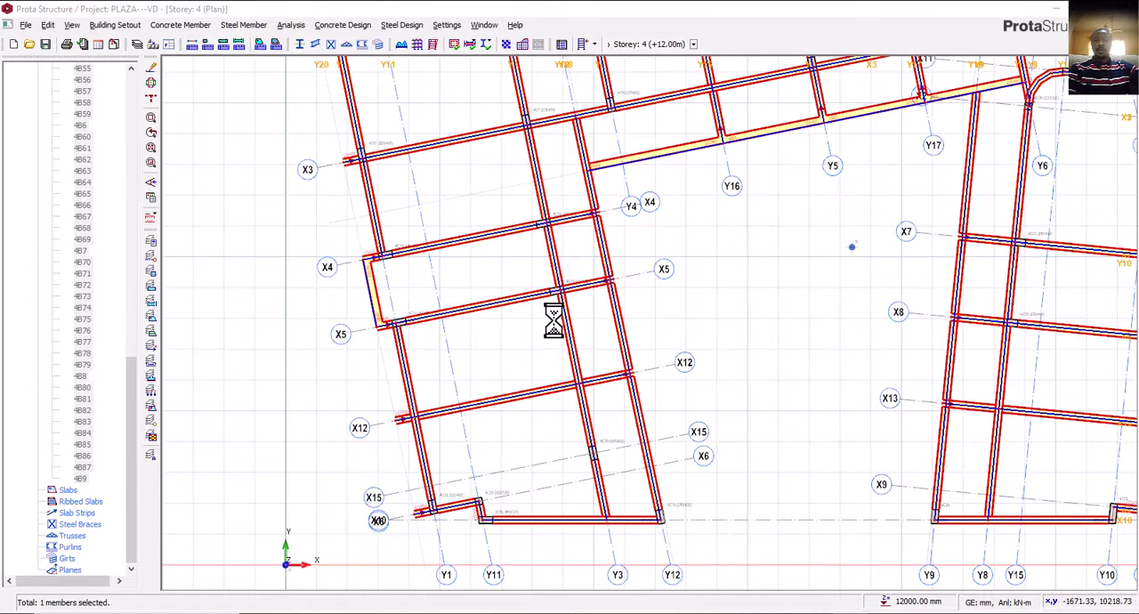
Check the section labels of the Storey 4 beams around axes X4, X5 and X12 in the plan view.
scroll(558, 301, "up", 1)
scroll(558, 301, "up", 3)
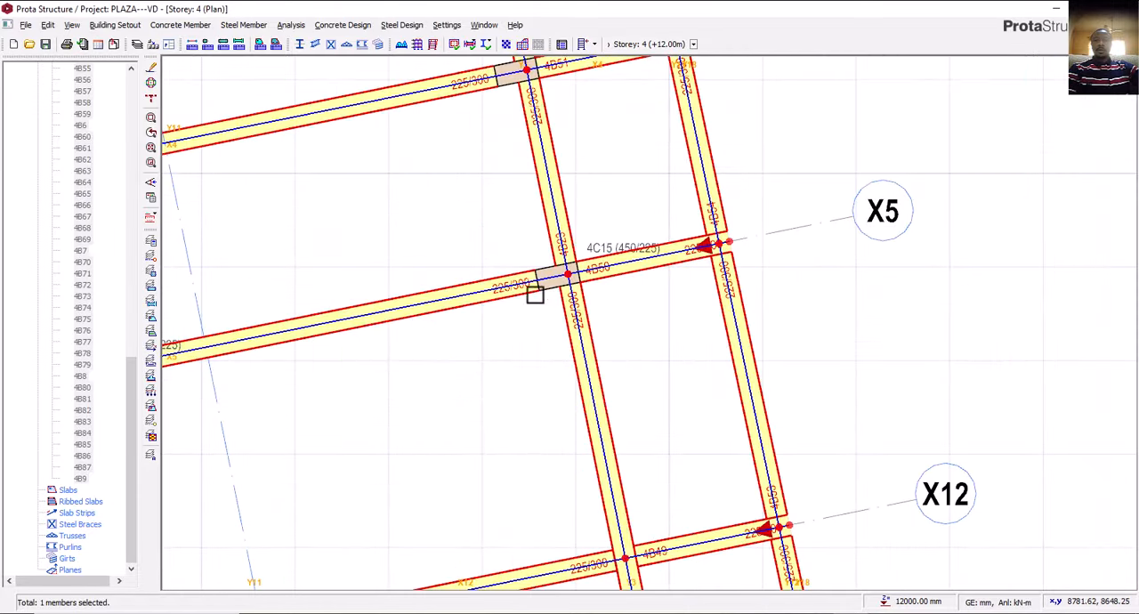
scroll(490, 340, "down", 2)
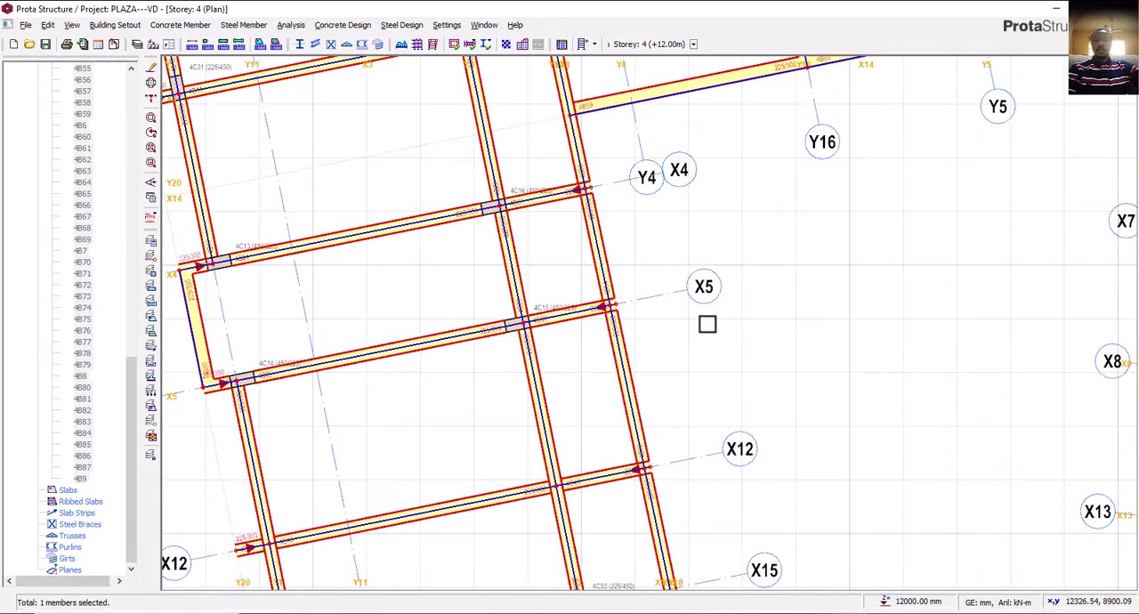
scroll(569, 341, "down", 5)
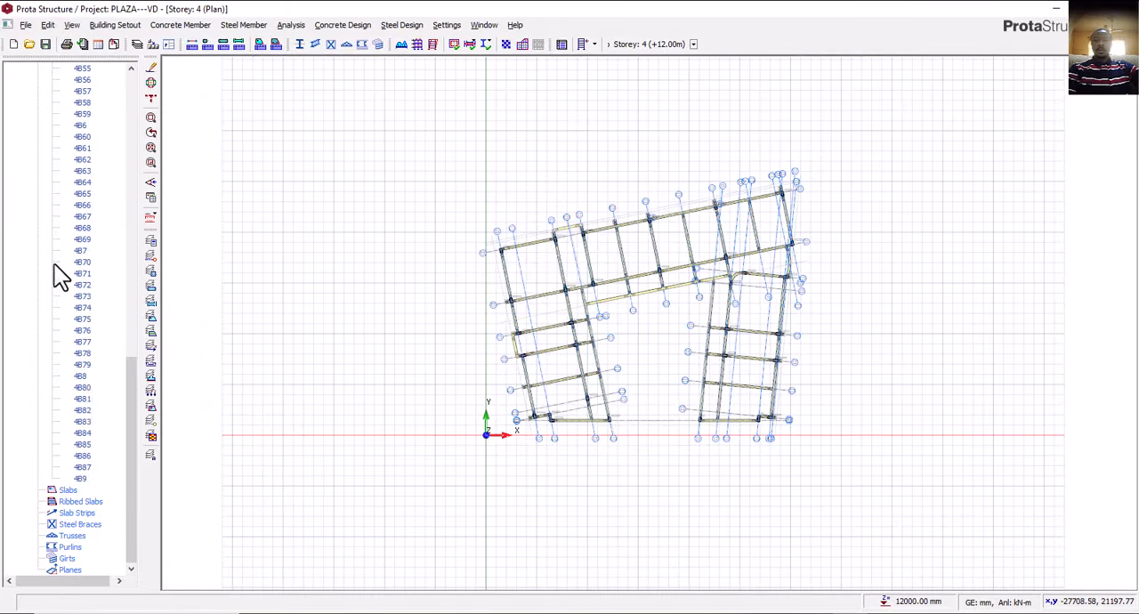
Open the 3D view and examine the resized roof-level beams and the whole frame from several angles.
scroll(98, 397, "up", 20)
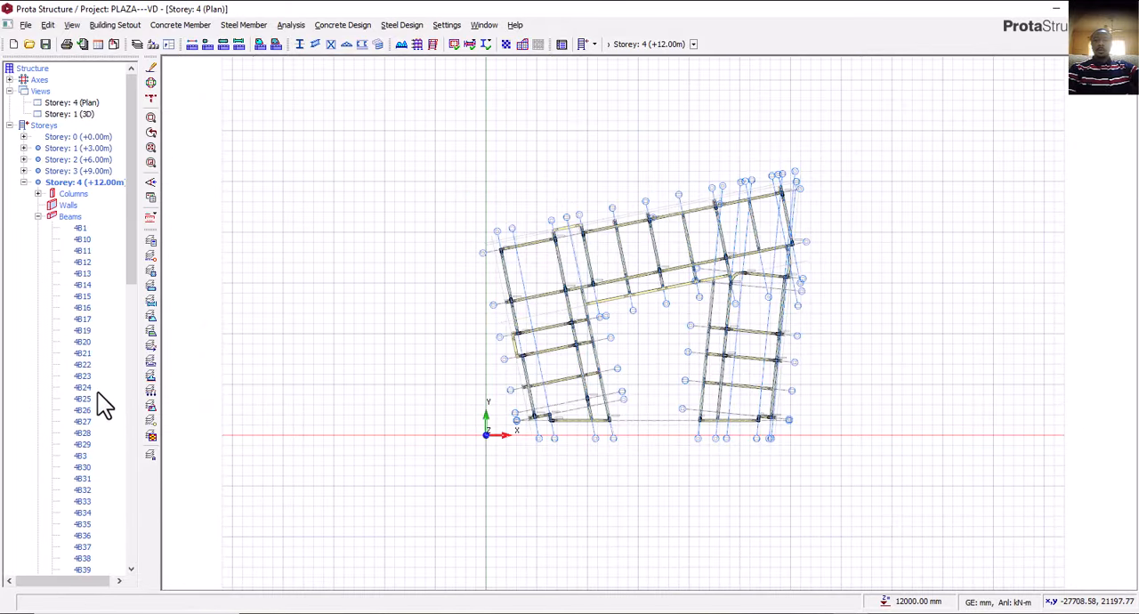
double_click(70, 114)
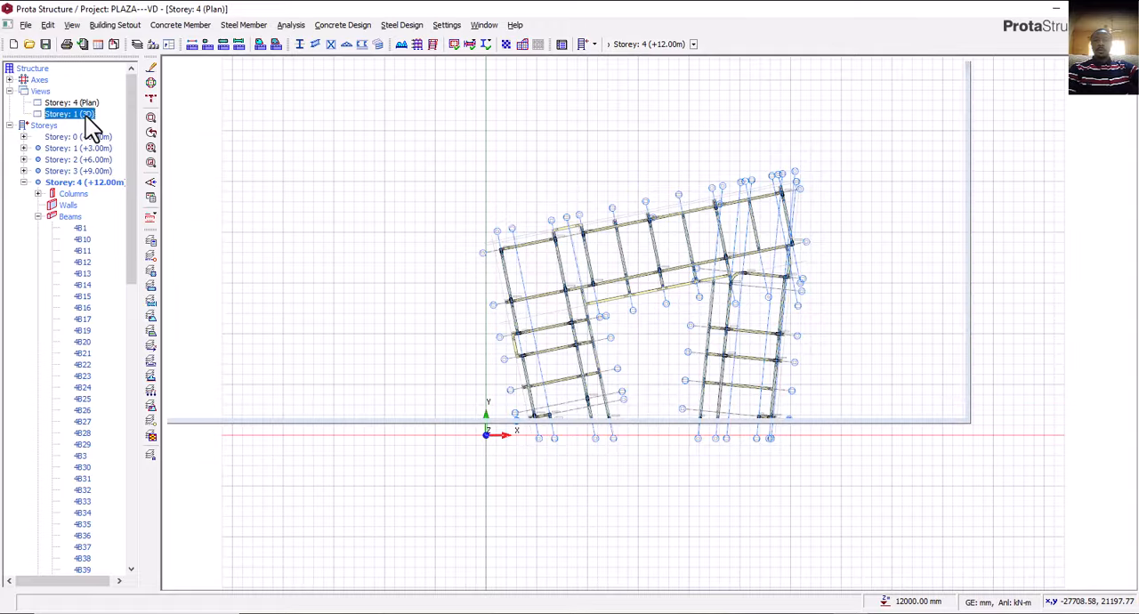
scroll(471, 418, "up", 3)
middle_click_drag(442, 334, 458, 356)
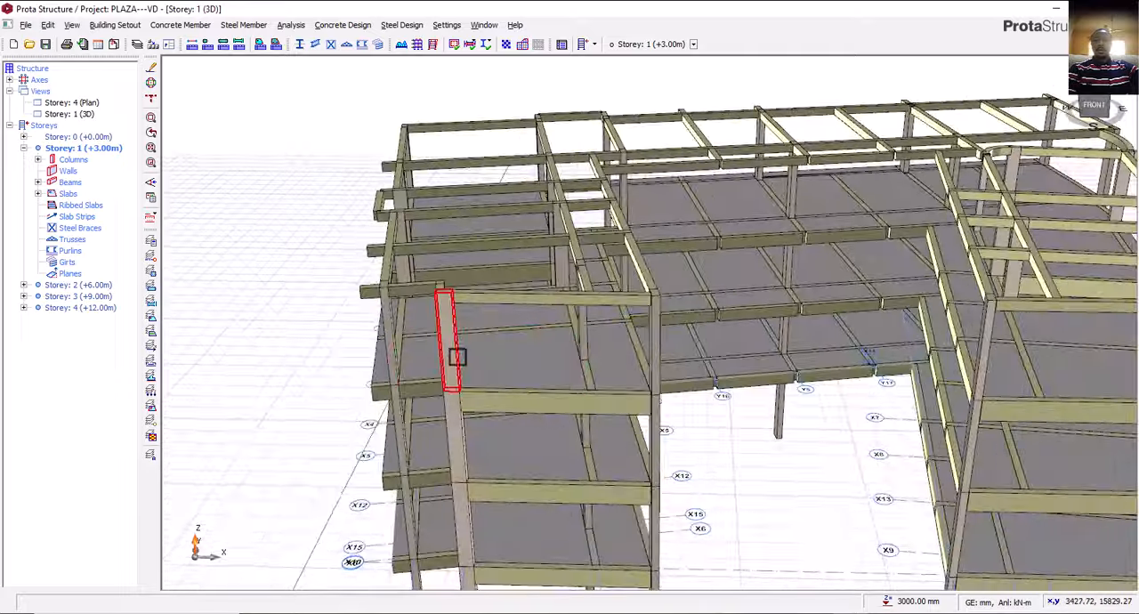
scroll(458, 358, "down", 3)
middle_click_drag(557, 365, 577, 346)
middle_click_drag(578, 392, 1079, 391)
middle_click_drag(650, 472, 643, 473)
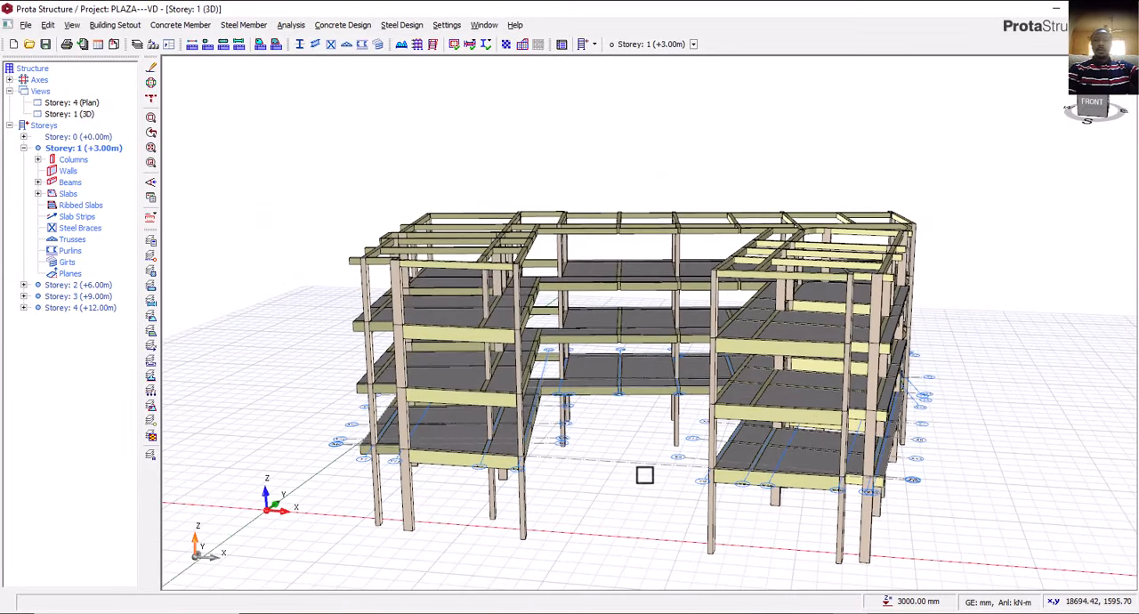
scroll(640, 458, "up", 3)
middle_click_drag(570, 482, 592, 491)
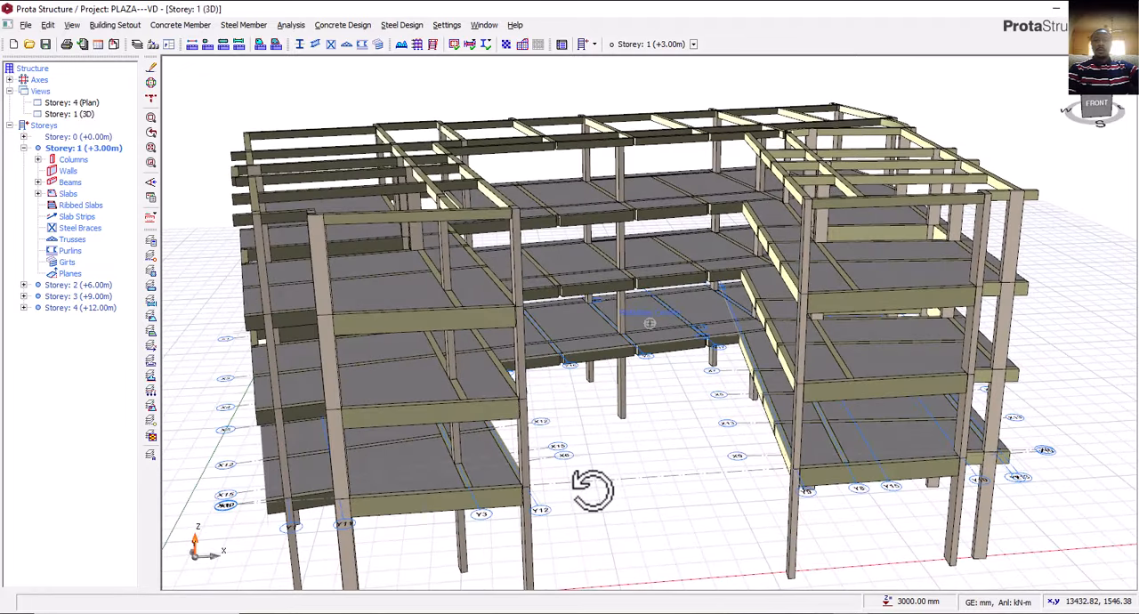
Switch to the PLAZA drawing in AutoCAD and examine the dashed lines along the courtyard side of the ground floor plan.
left_click(822, 613)
scroll(400, 352, "up", 10)
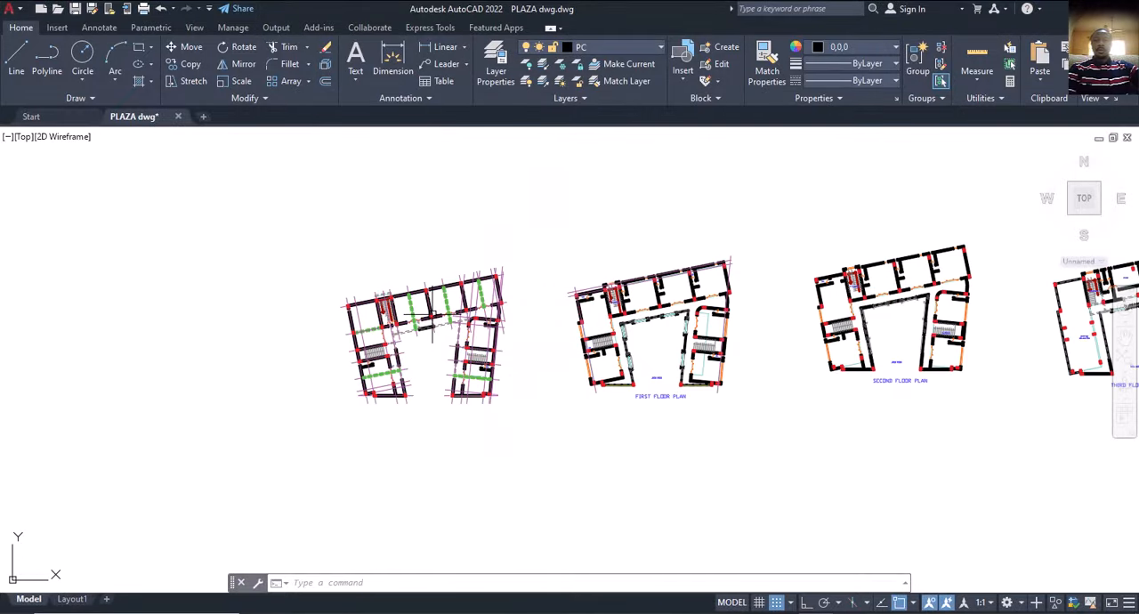
scroll(394, 356, "down", 3)
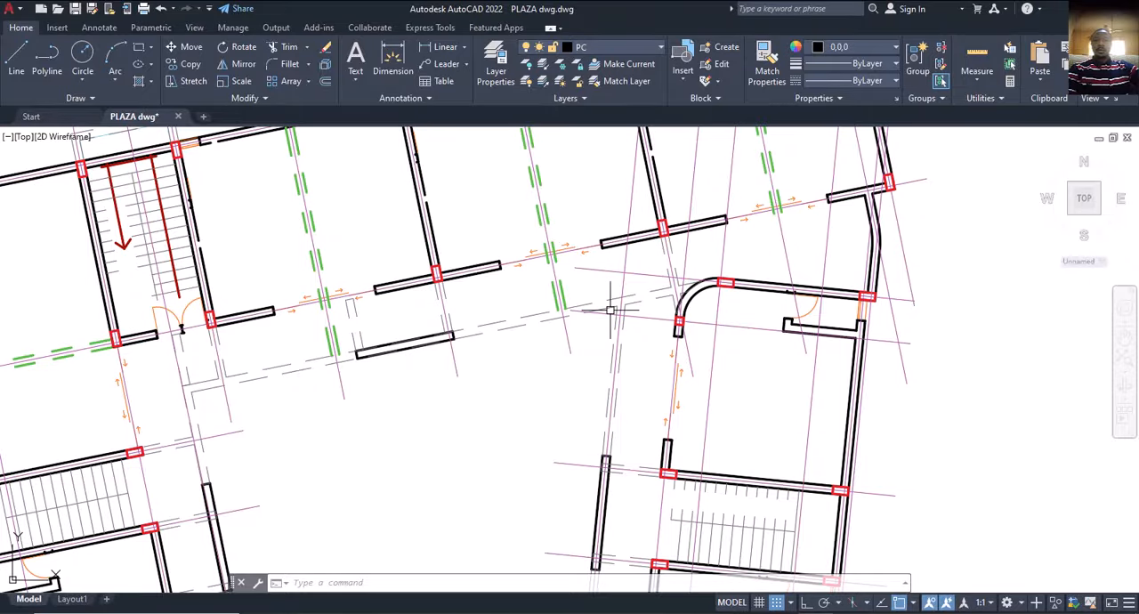
scroll(269, 371, "down", 6)
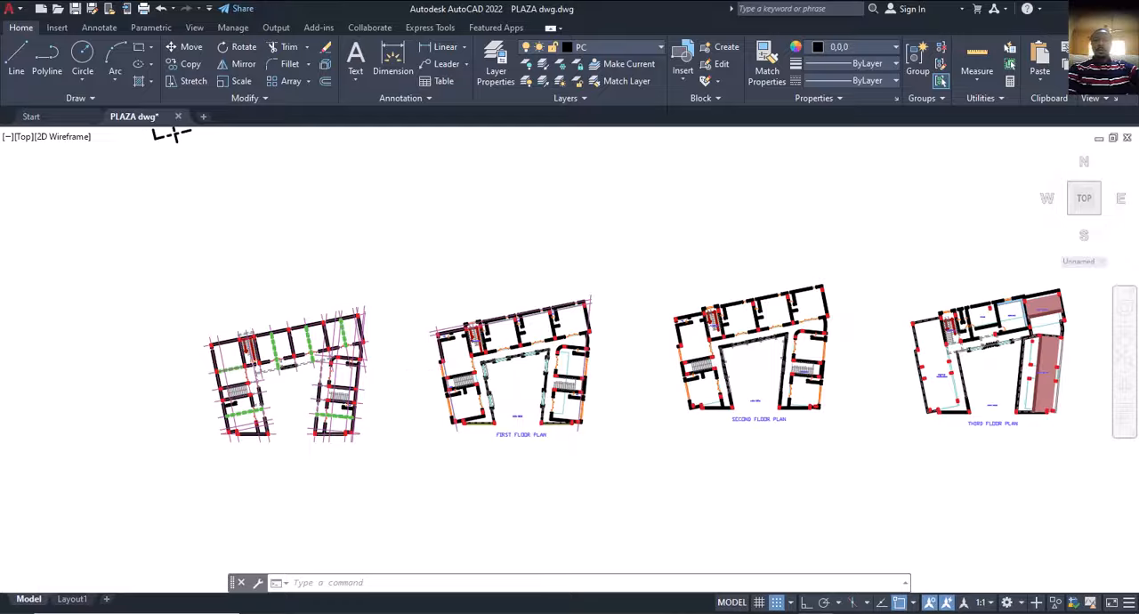
scroll(516, 344, "up", 6)
scroll(457, 381, "down", 4)
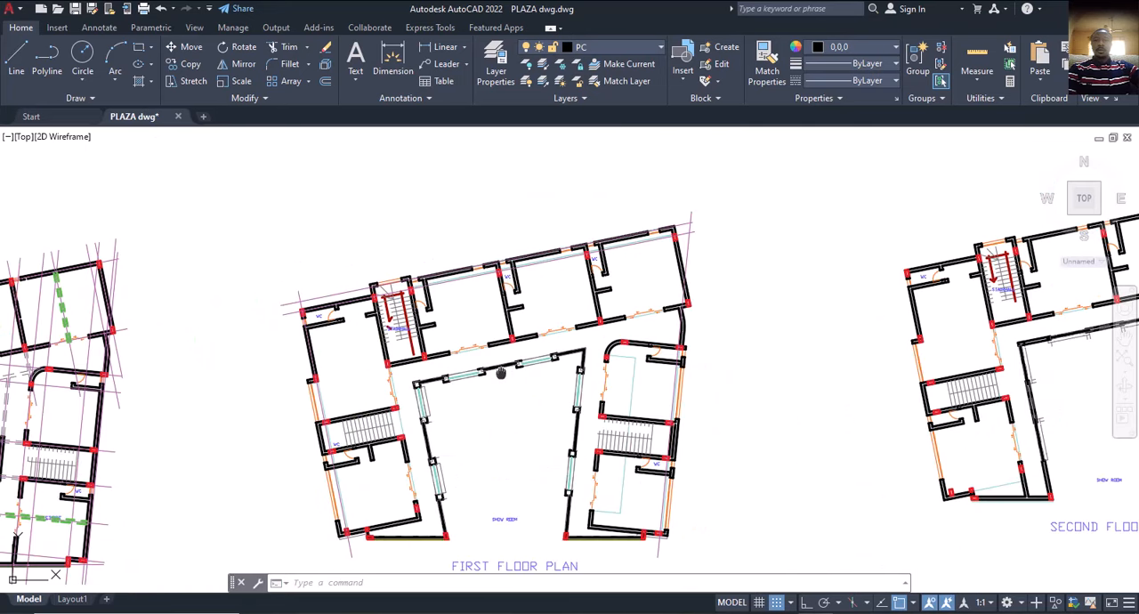
Examine the walls and windows around the show room courtyard on the first floor plan.
middle_click_drag(493, 372, 550, 318)
scroll(550, 318, "up", 2)
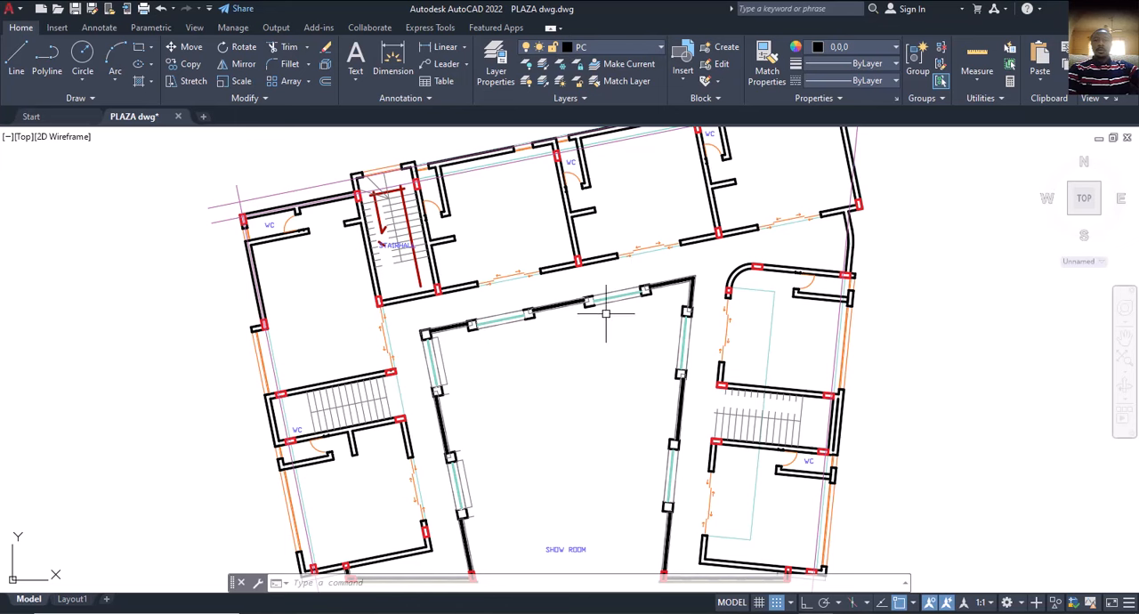
middle_click_drag(494, 396, 496, 294)
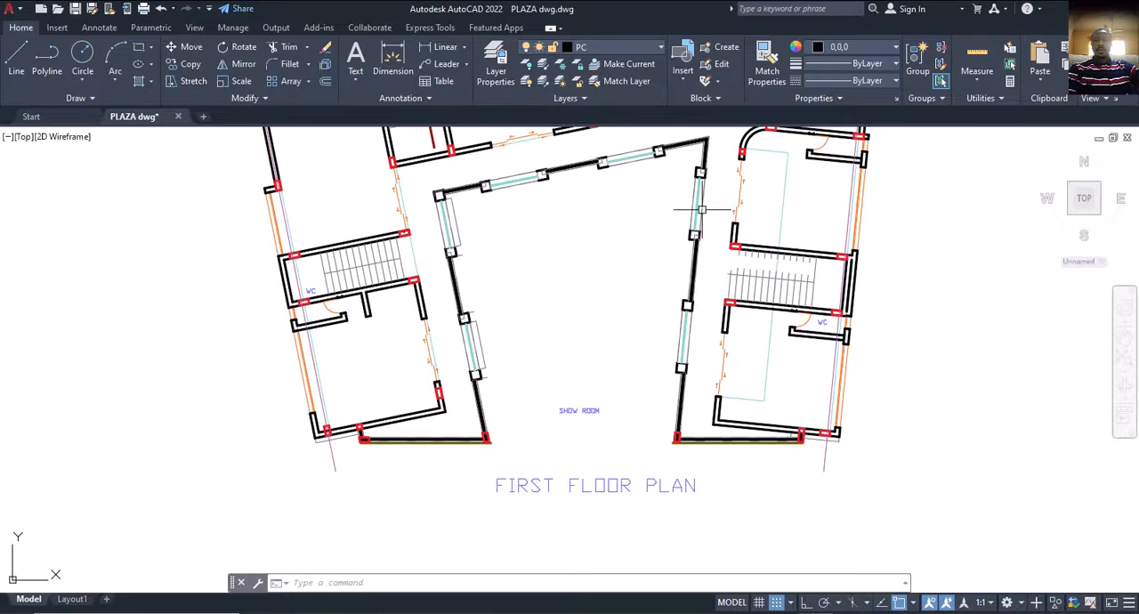
scroll(666, 330, "down", 10)
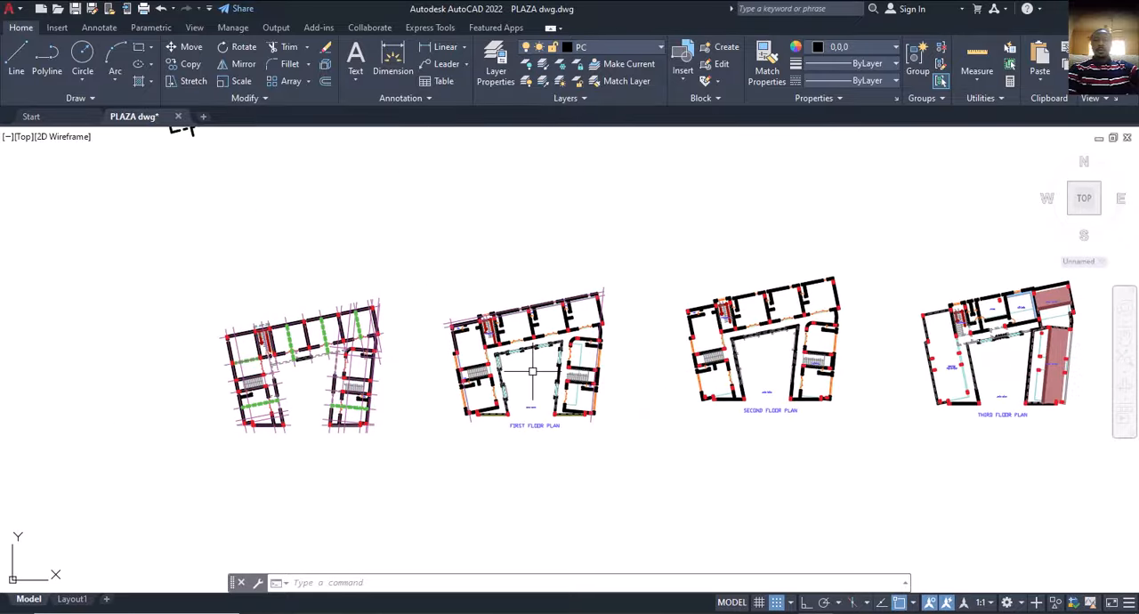
scroll(497, 370, "up", 10)
scroll(497, 370, "up", 2)
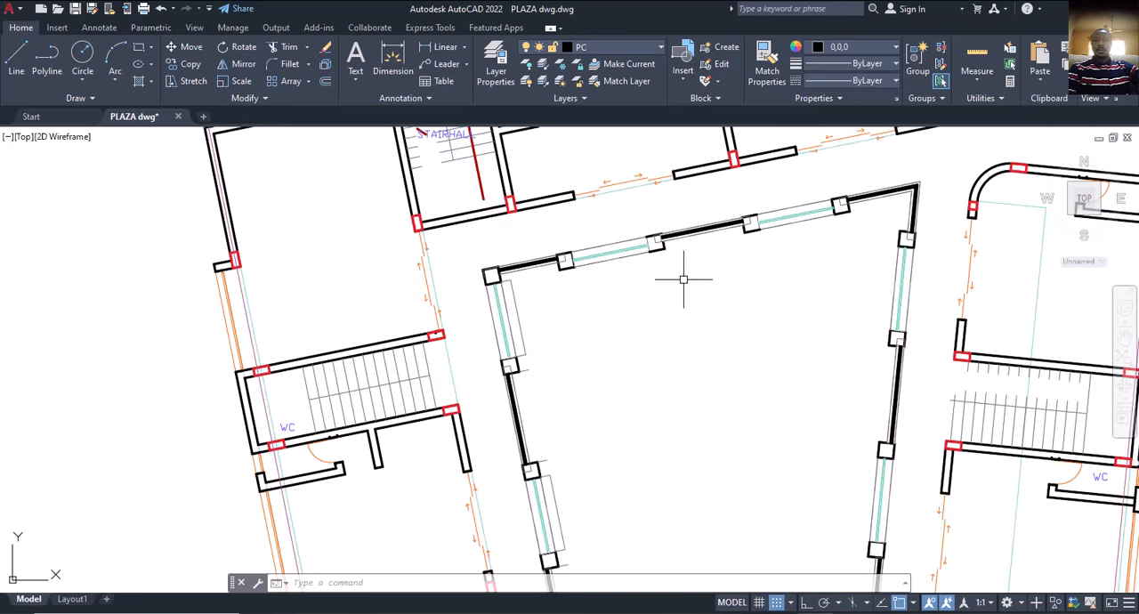
scroll(707, 313, "down", 5)
scroll(656, 326, "down", 3)
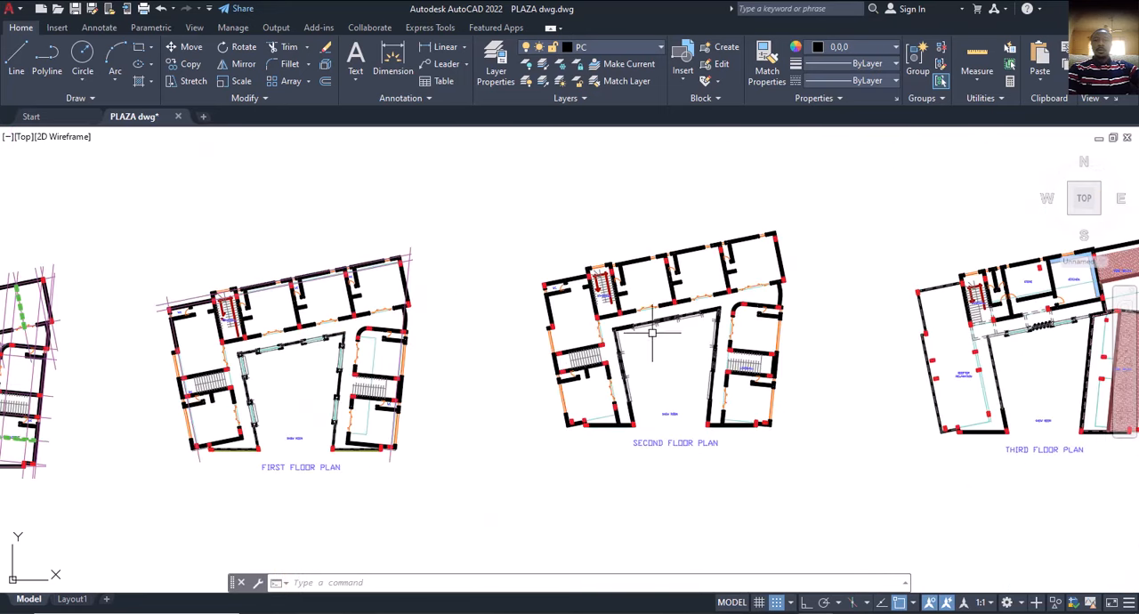
Examine the courtyard walls of the second floor plan and the rooftop layout of the third floor plan.
scroll(633, 348, "up", 8)
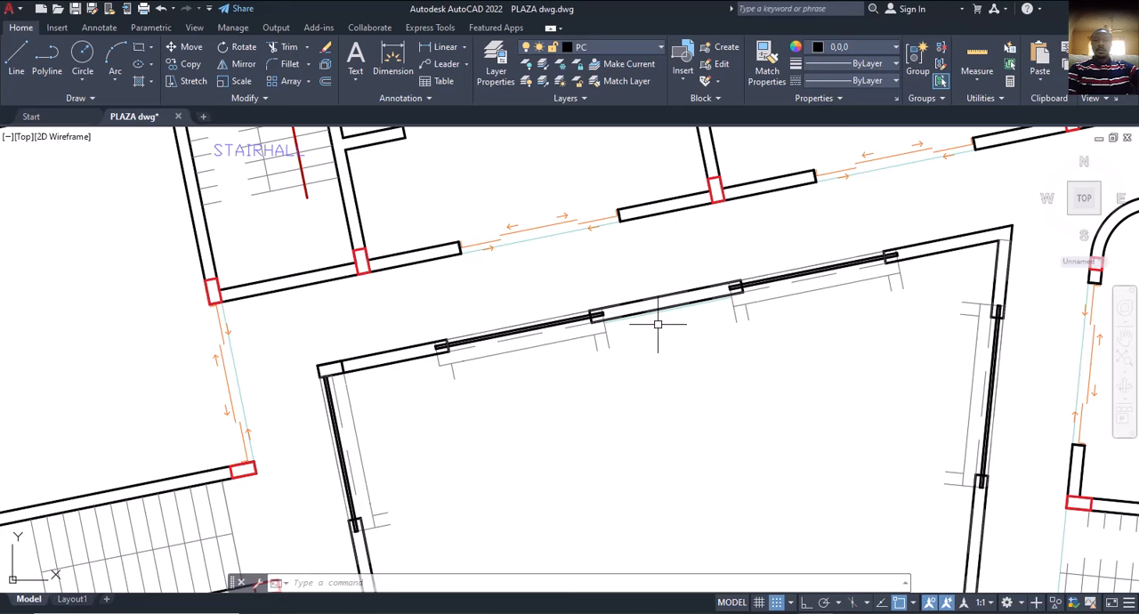
scroll(658, 319, "down", 2)
scroll(661, 310, "down", 4)
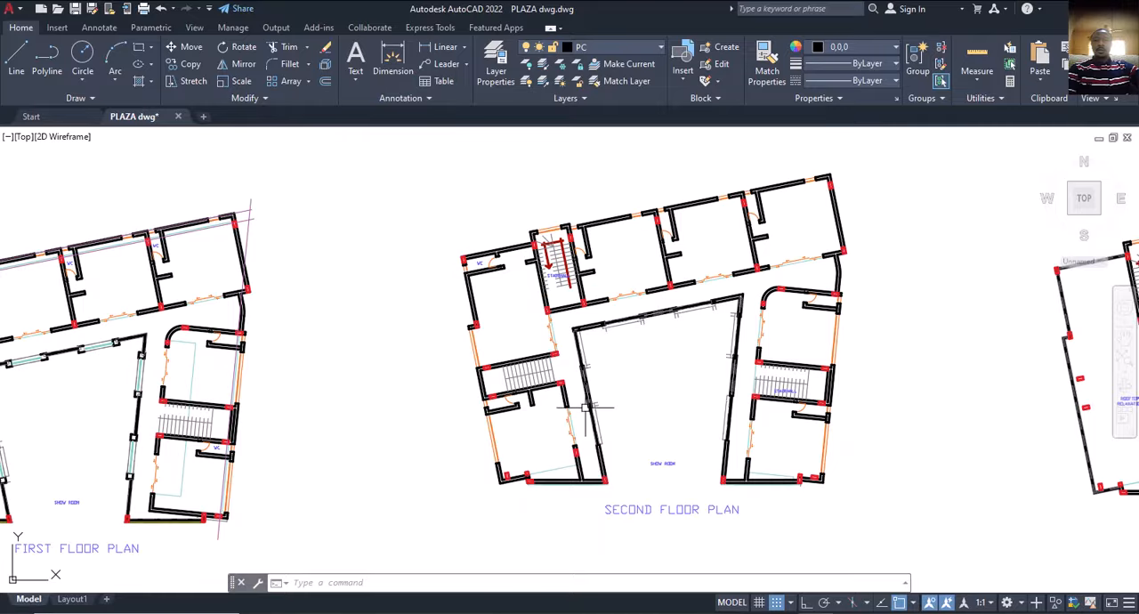
middle_click_drag(702, 413, 338, 365)
scroll(717, 406, "up", 5)
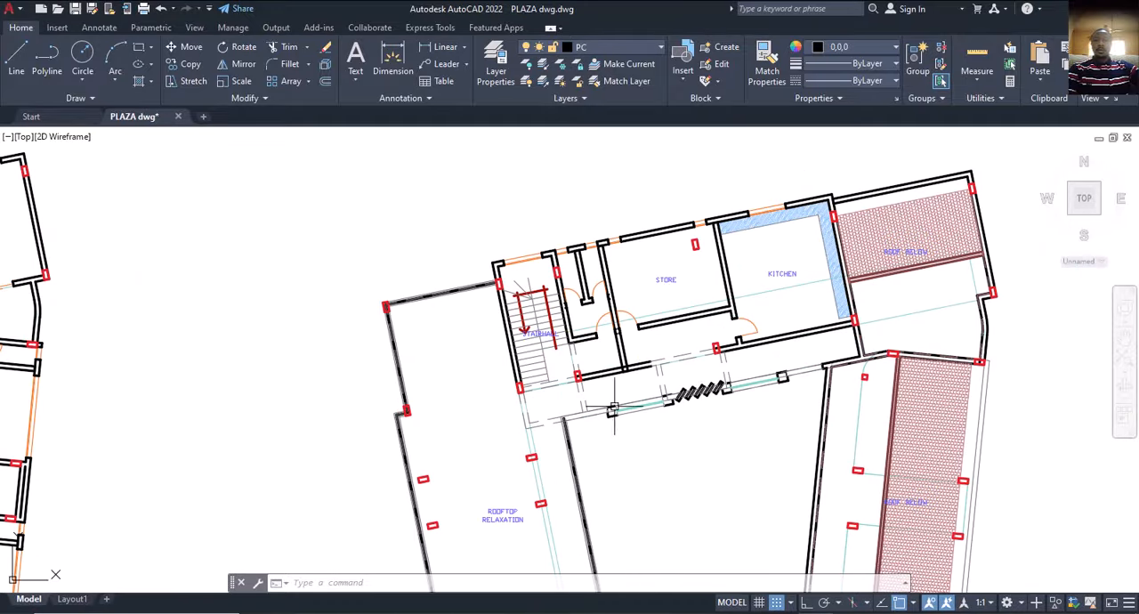
scroll(613, 409, "down", 6)
middle_click_drag(623, 374, 687, 371)
middle_click_drag(605, 372, 757, 338)
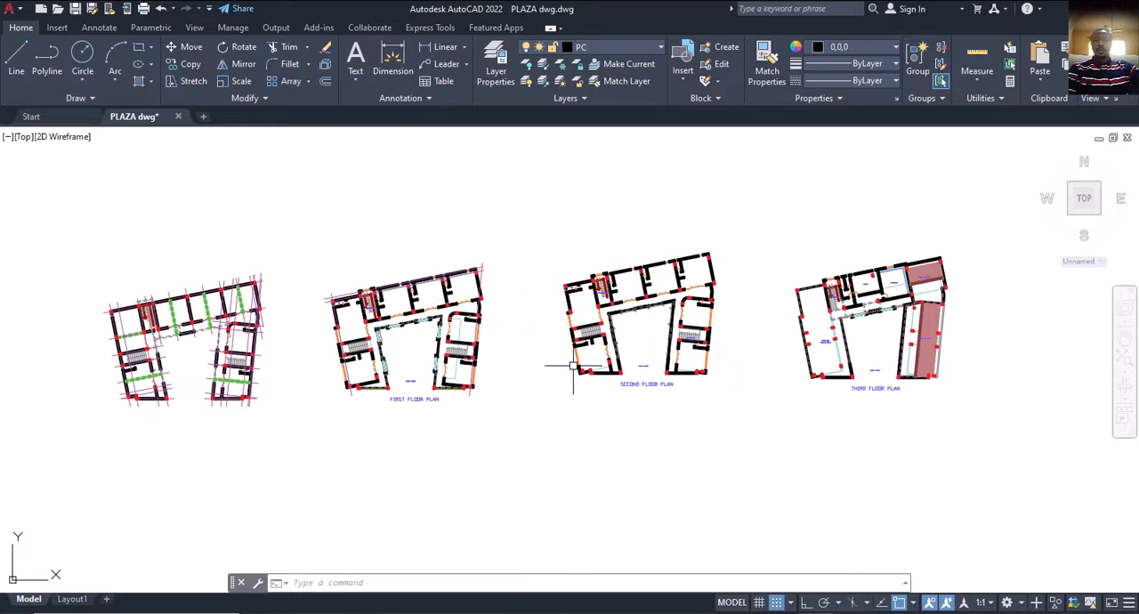
Compare the courtyard side of the first floor plan with the neighbouring ground floor plan.
middle_click_drag(411, 372, 447, 369)
scroll(444, 348, "up", 8)
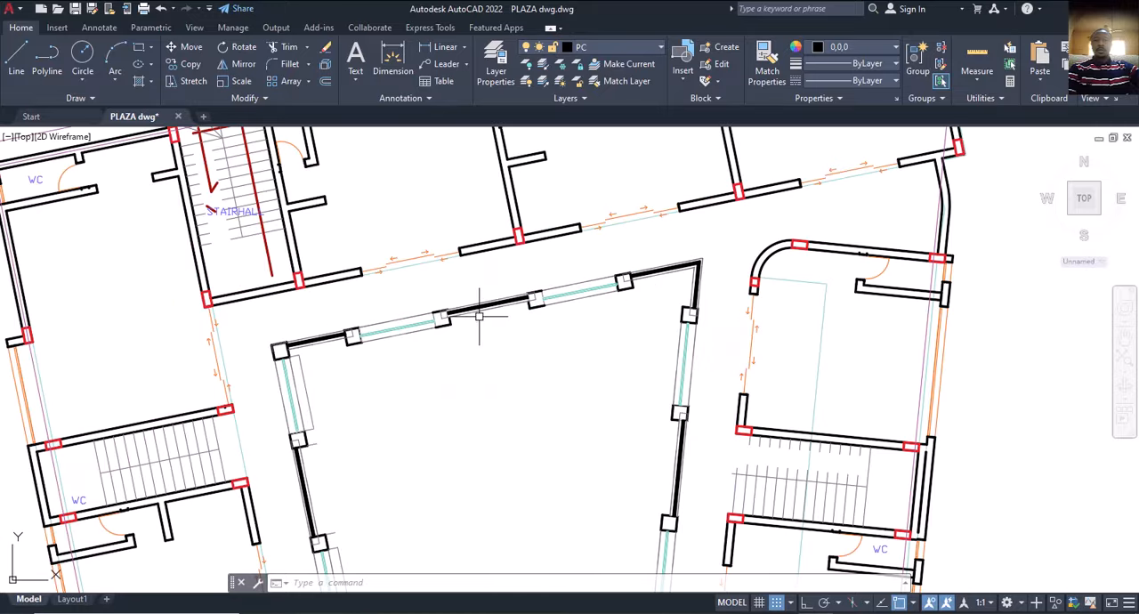
scroll(548, 322, "down", 8)
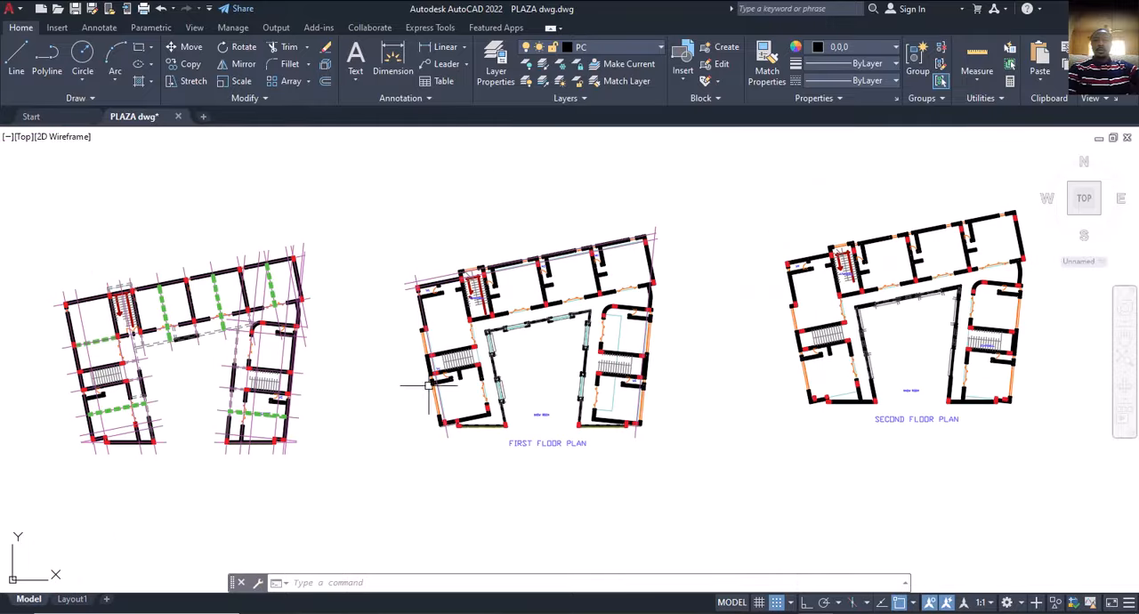
mouse_move(429, 384)
middle_mouse_down()
mouse_move(499, 376)
mouse_move(501, 357)
middle_mouse_up()
scroll(500, 387, "down", 2)
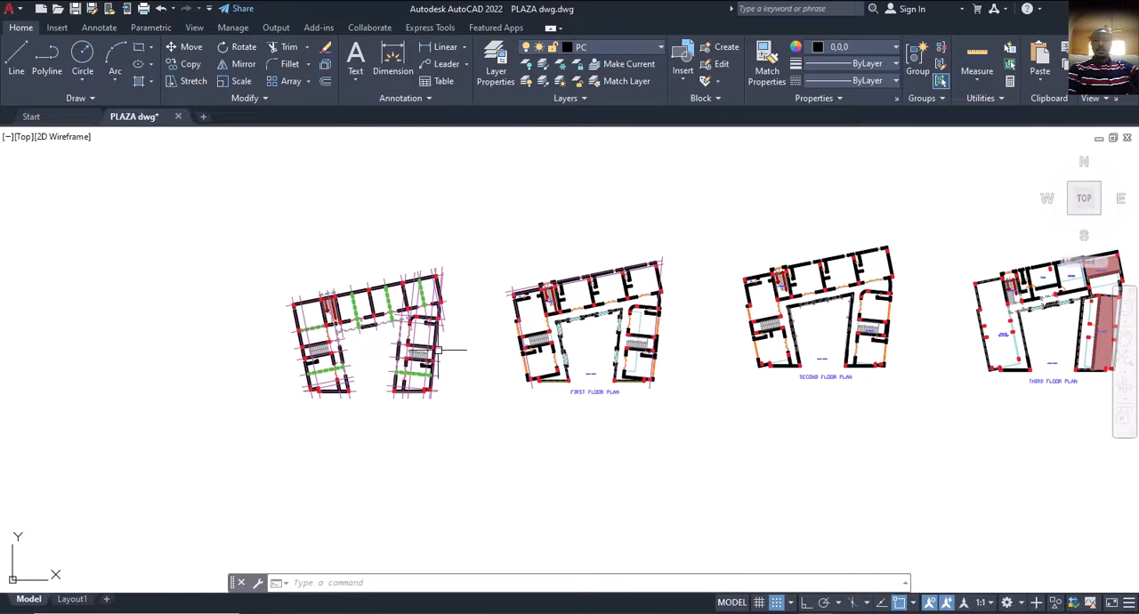
scroll(440, 341, "up", 4)
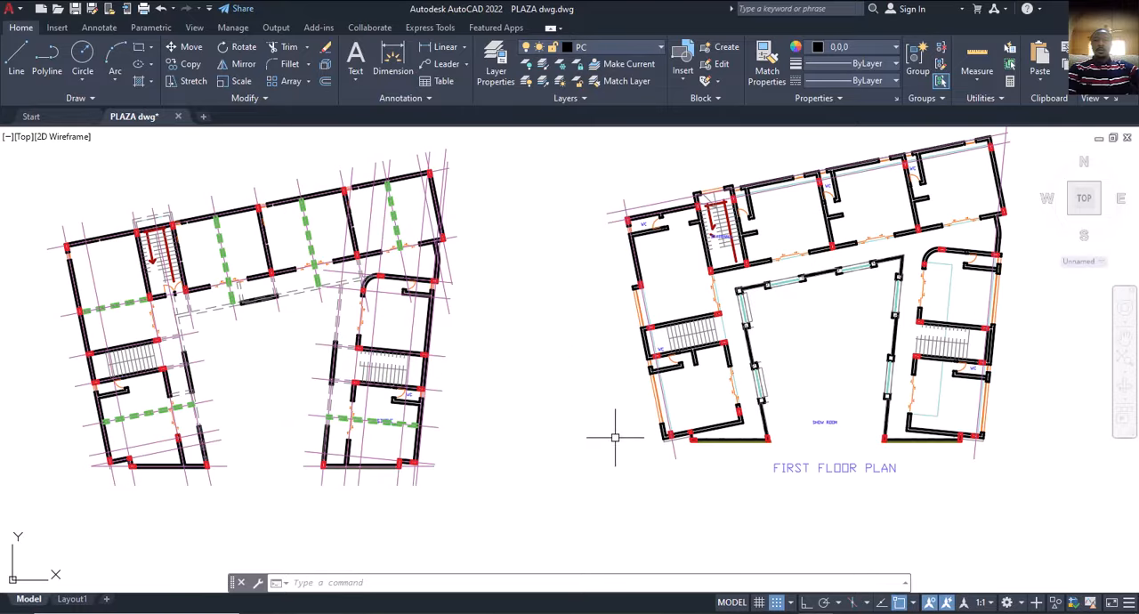
middle_click_drag(618, 432, 552, 427)
Switch back to ProtaStructure and examine the beams and overhanging slab edges of the 3D frame from several sides.
left_click(846, 612)
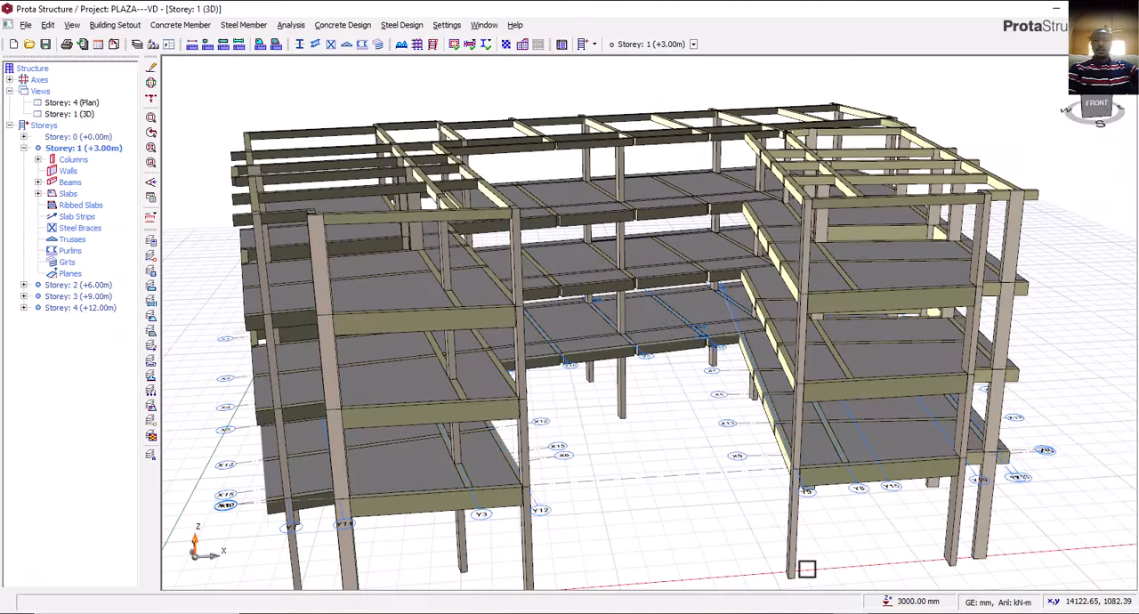
middle_click_drag(639, 407, 661, 397)
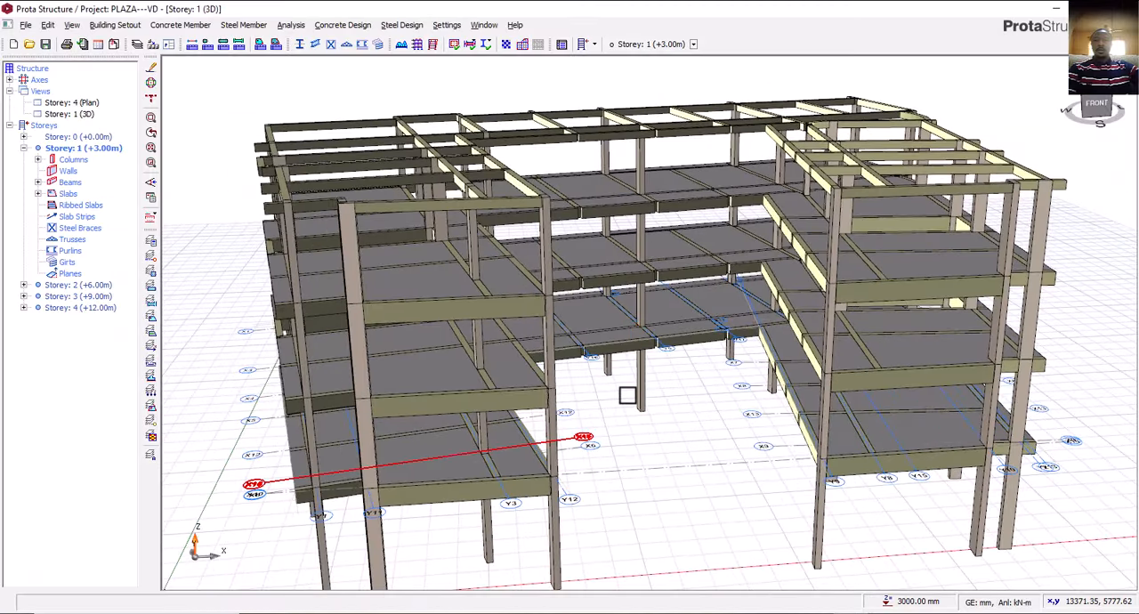
middle_click_drag(366, 375, 411, 343)
scroll(285, 374, "up", 5)
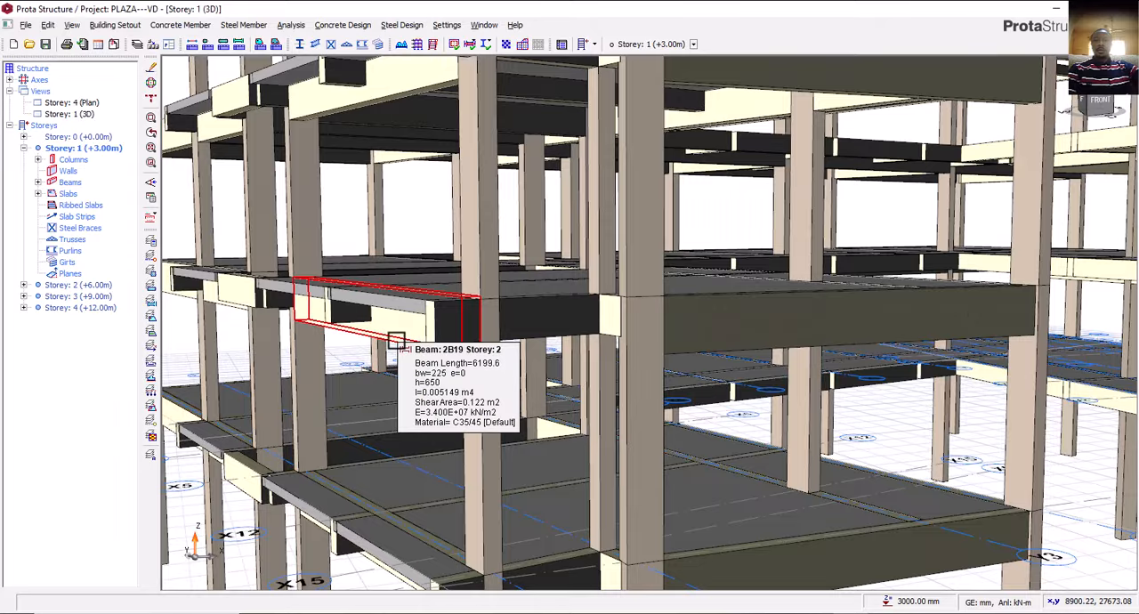
scroll(560, 378, "down", 5)
middle_click_drag(560, 377, 455, 393)
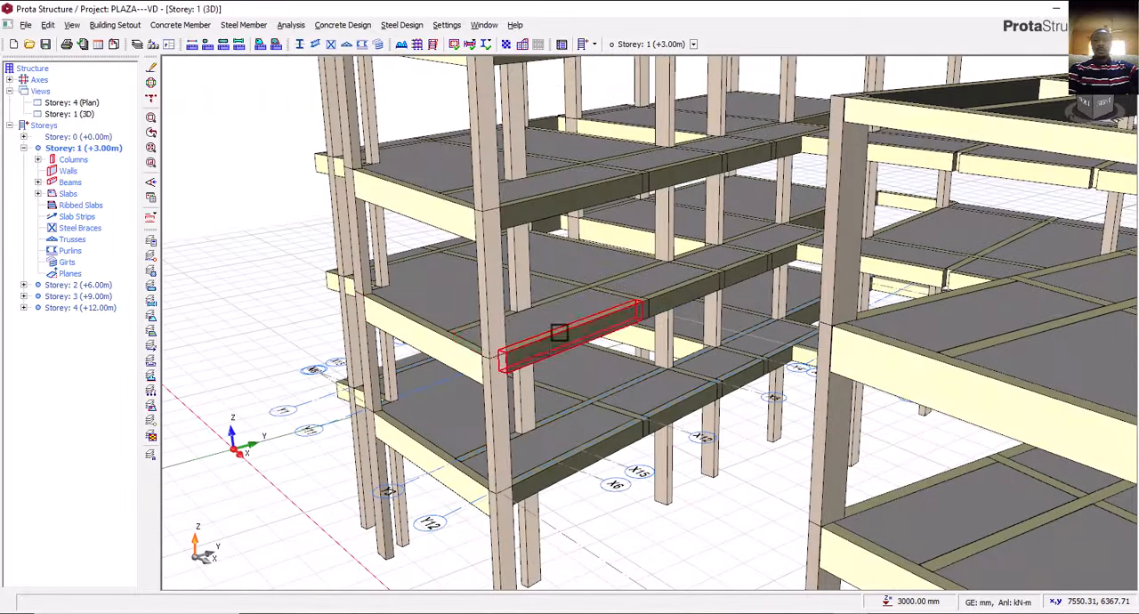
scroll(563, 323, "up", 3)
scroll(668, 326, "down", 4)
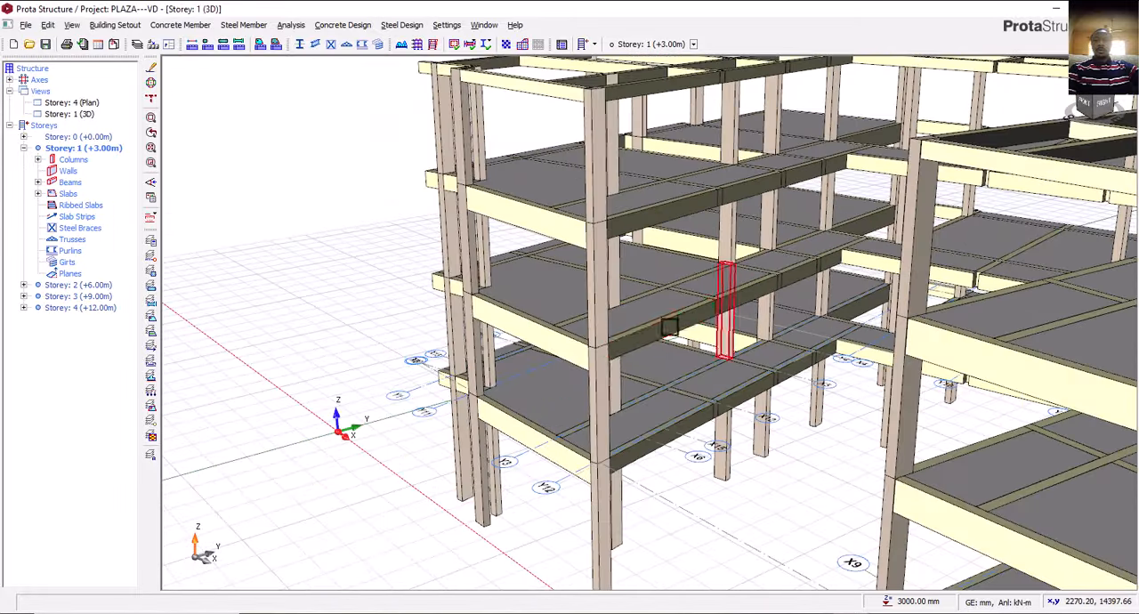
middle_click_drag(640, 353, 680, 357)
scroll(680, 358, "down", 5)
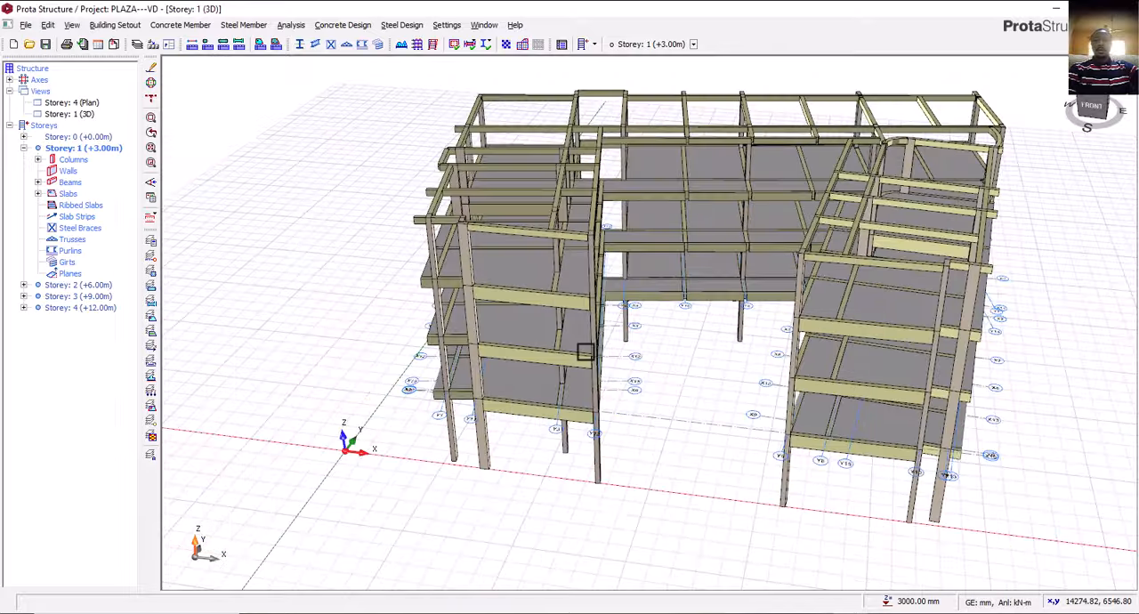
middle_click_drag(516, 350, 623, 397)
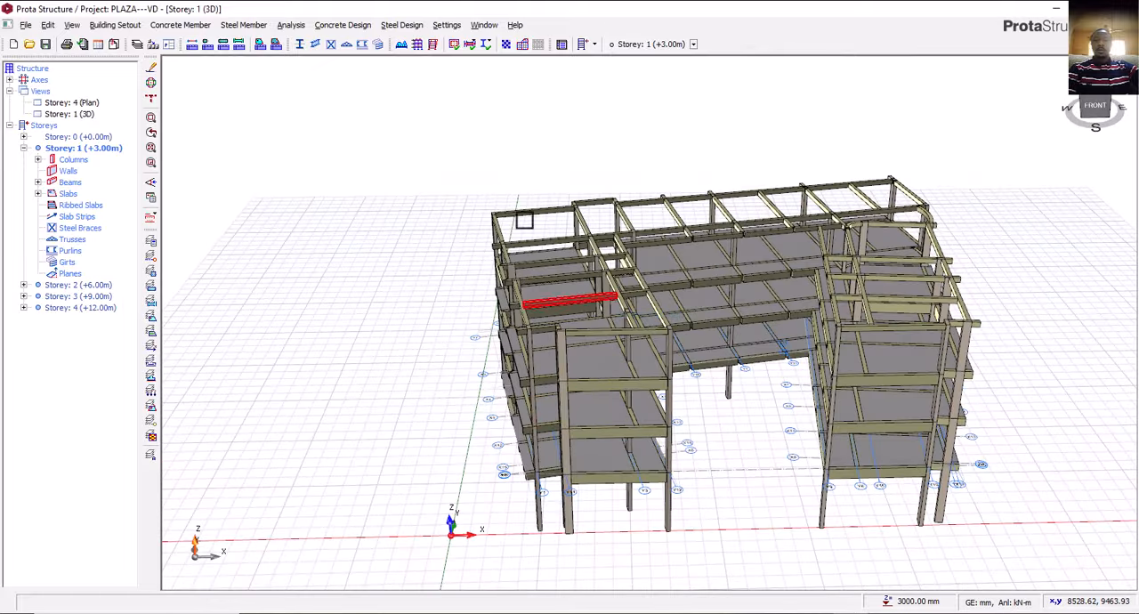
Open the storey settings for editing and set the heights of Storey 1 and Storey 2 to 3900 mm.
left_click(595, 44)
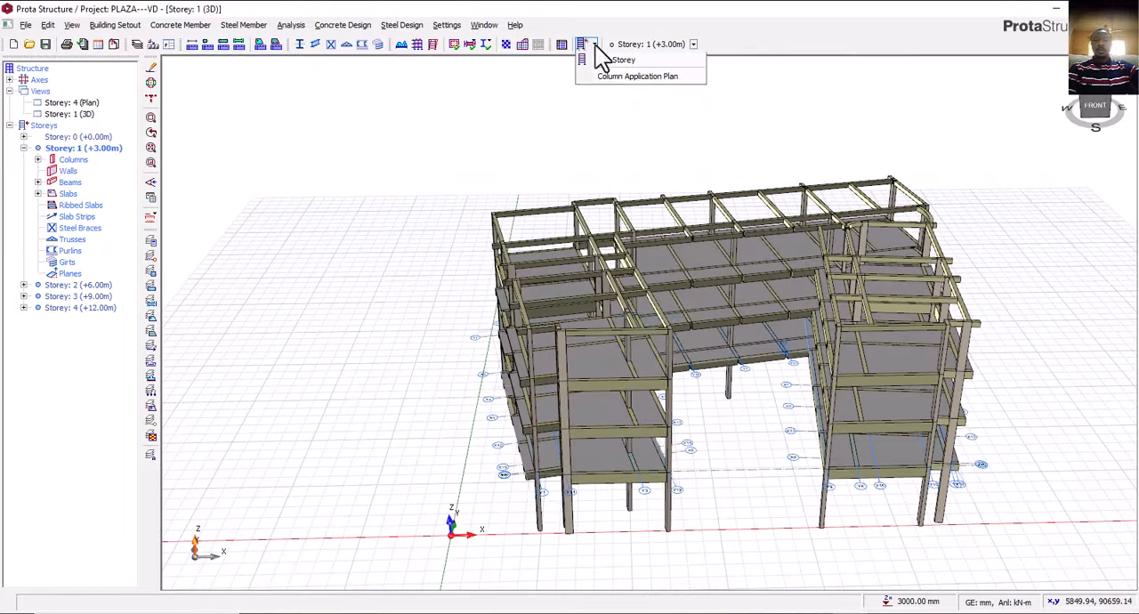
left_click(607, 61)
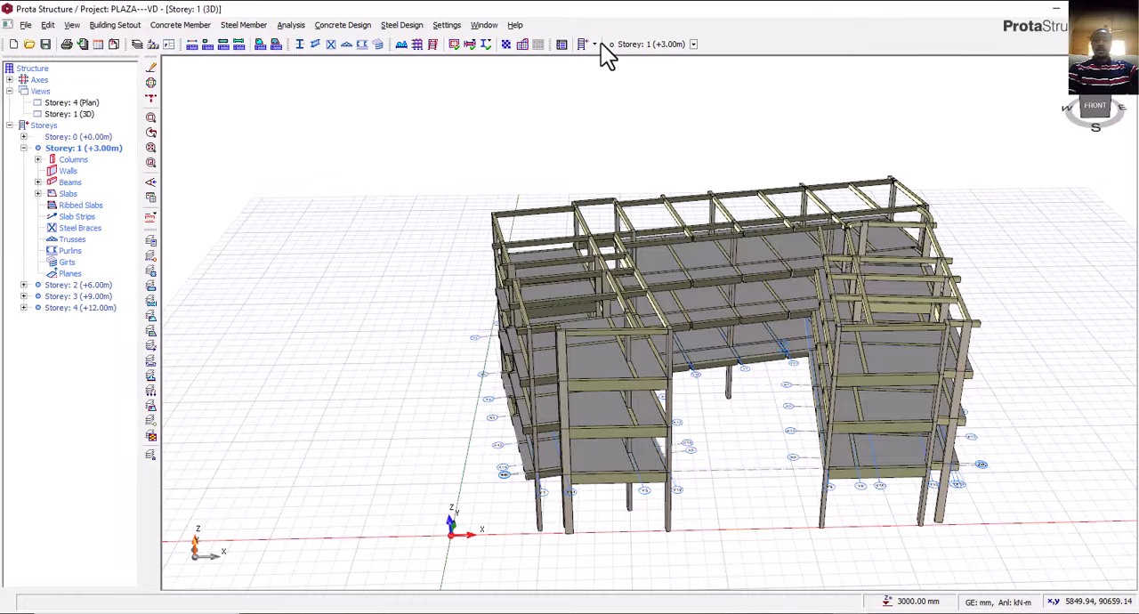
left_click(596, 44)
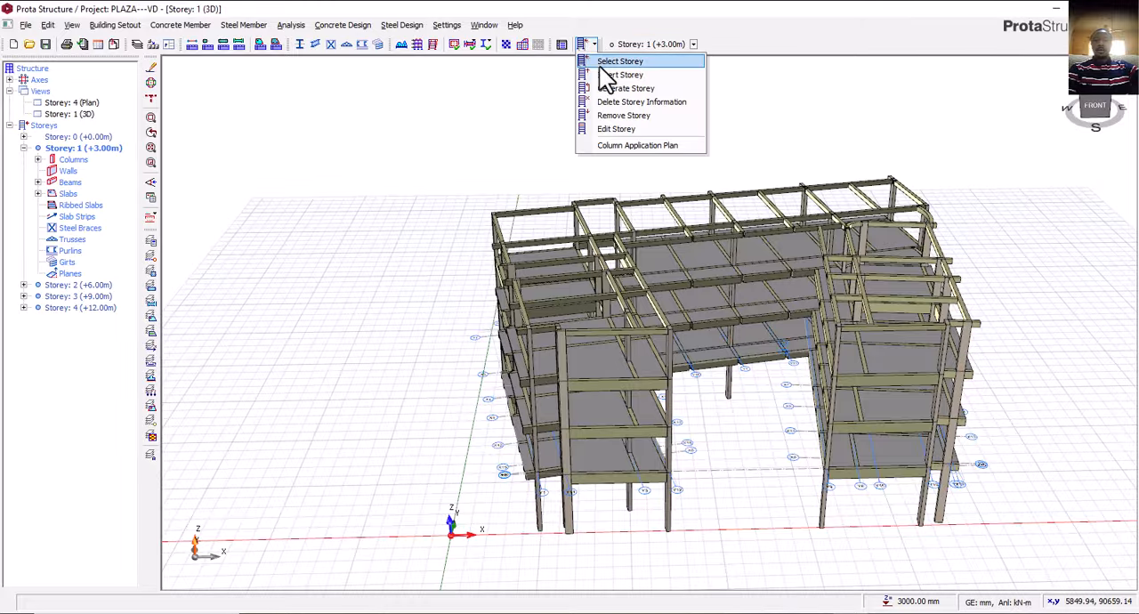
left_click(620, 134)
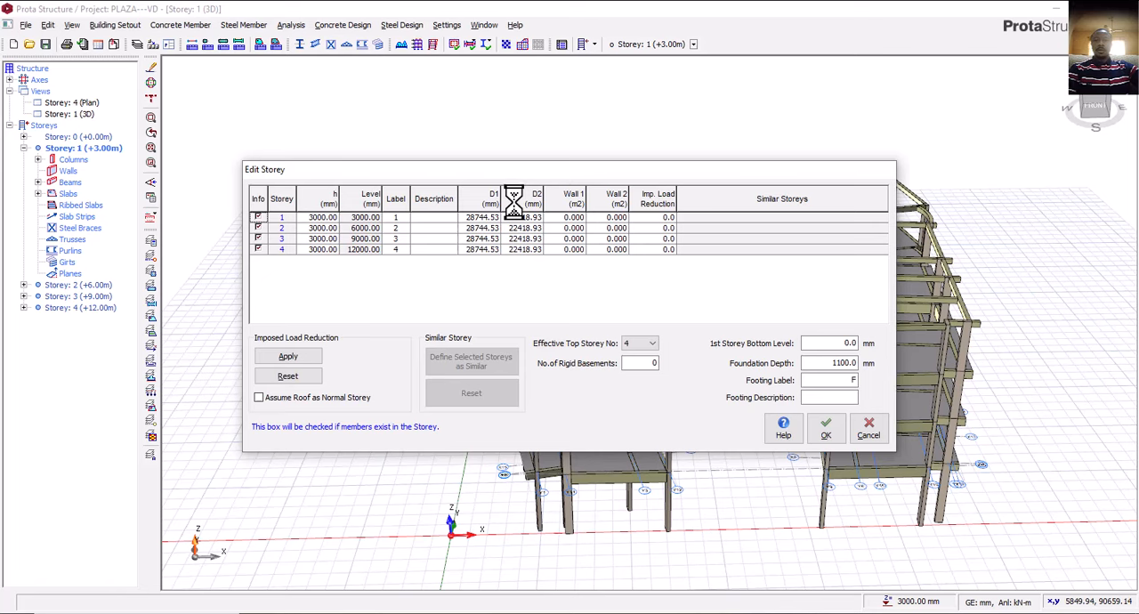
left_click(326, 222)
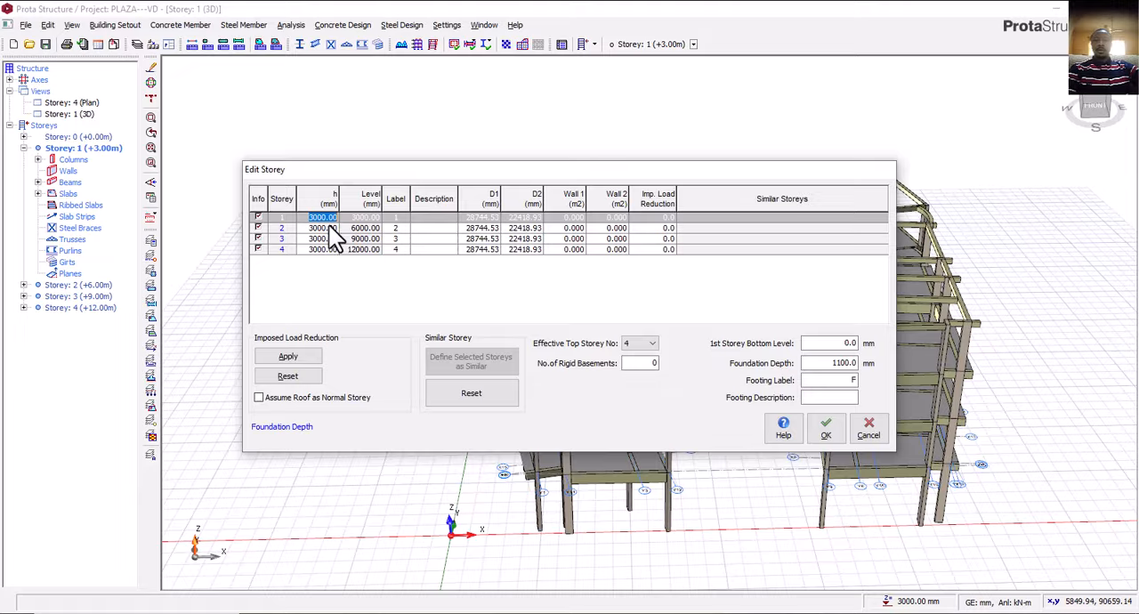
left_click(328, 220)
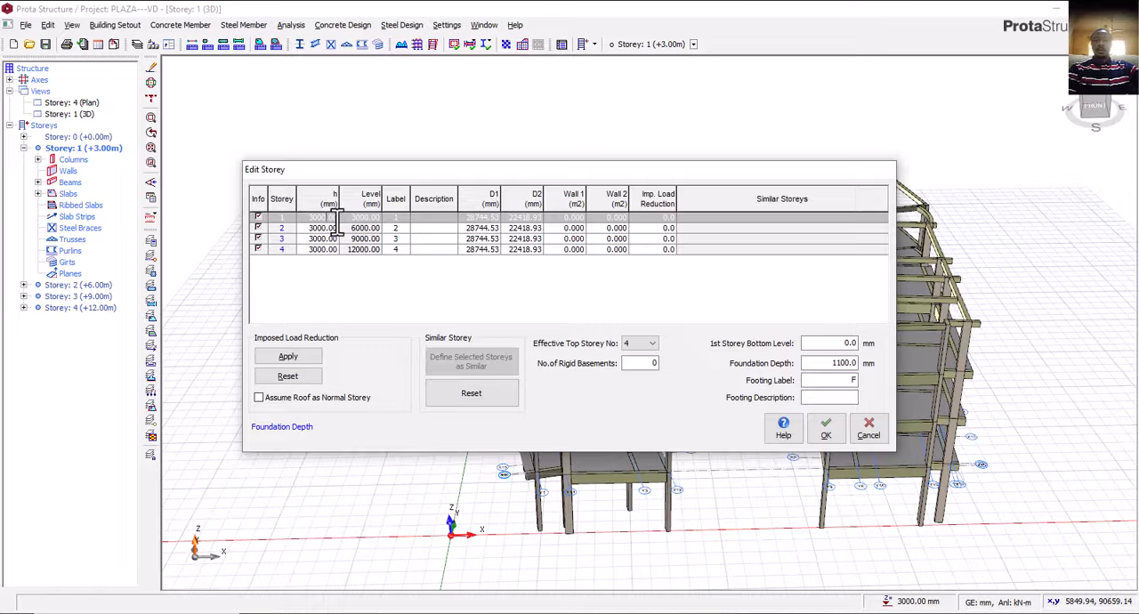
key("BackSpace")
key("BackSpace")
key("BackSpace")
type("3")
type("00")
left_click(328, 227)
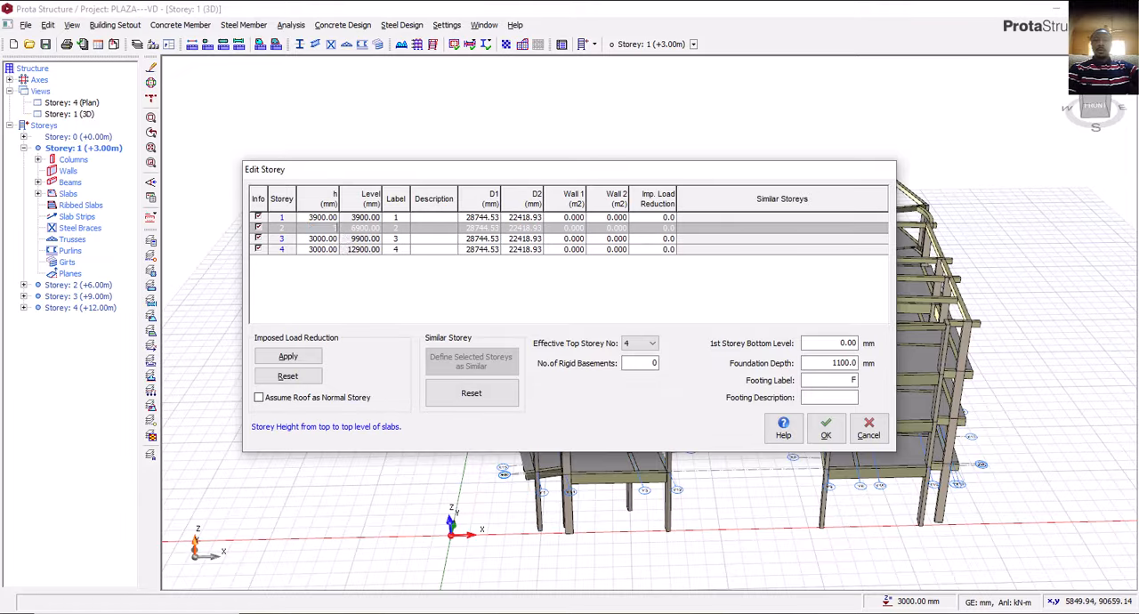
left_click(337, 237)
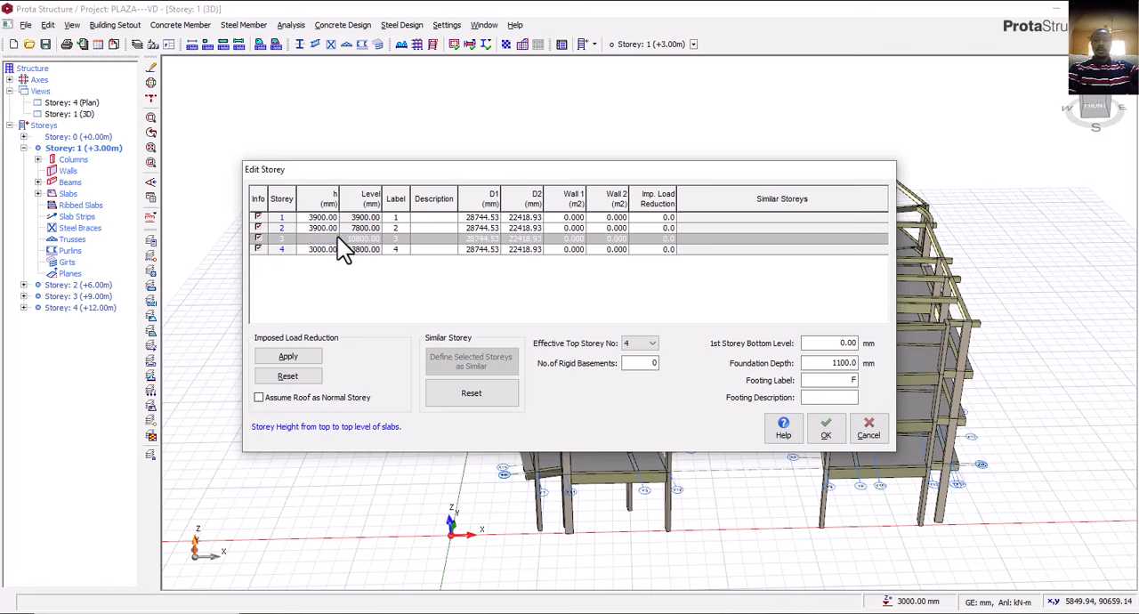
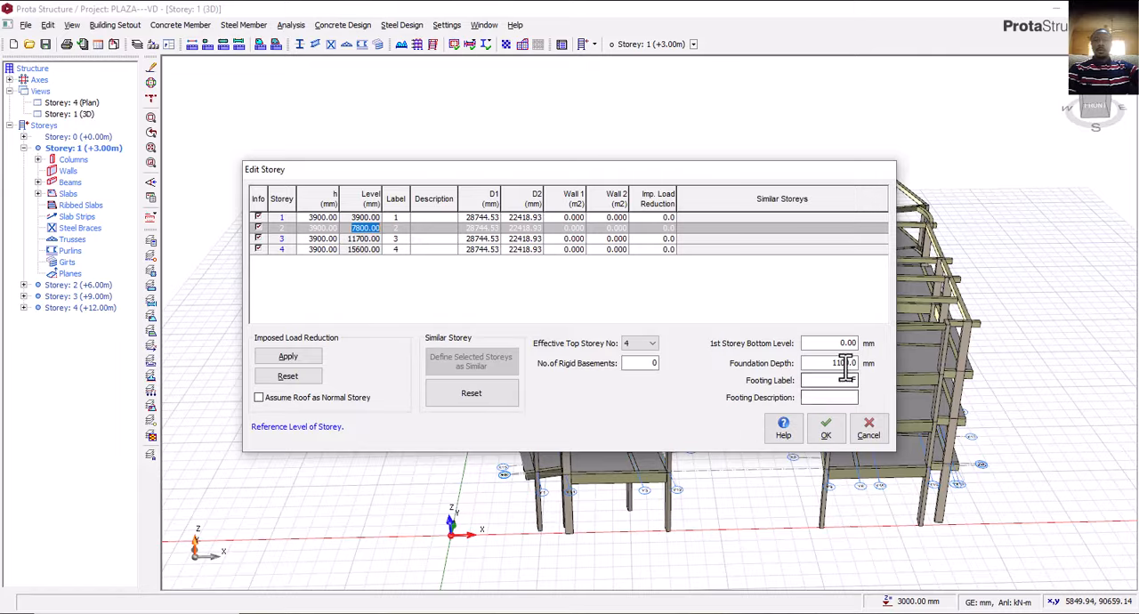
Set the first storey's bottom level to 750 mm, apply the storey changes and inspect the updated 3D frame.
double_click(852, 343)
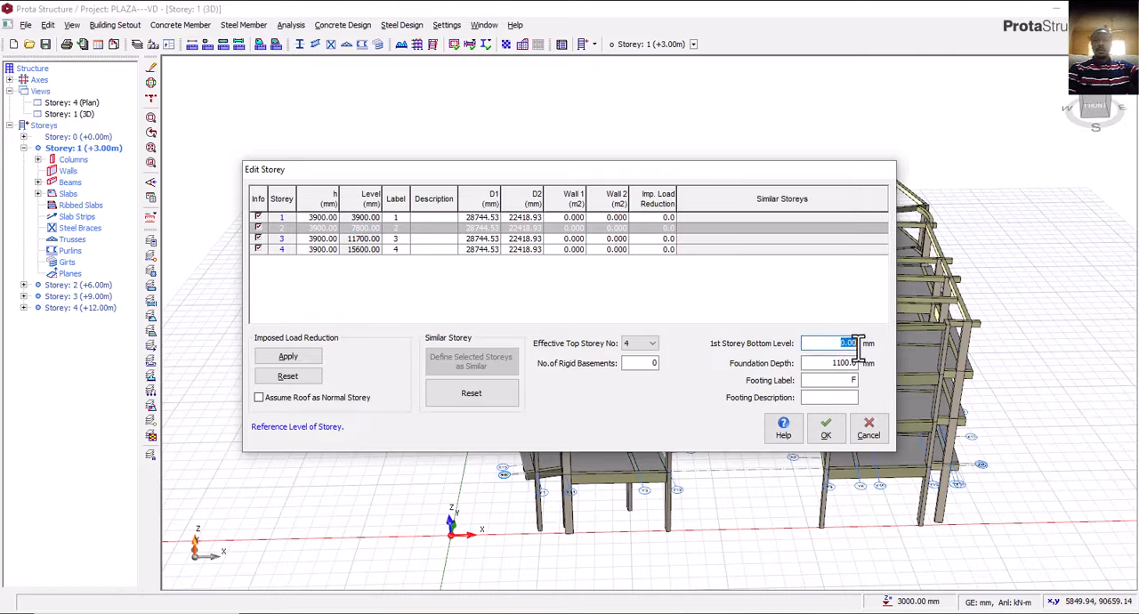
type("750")
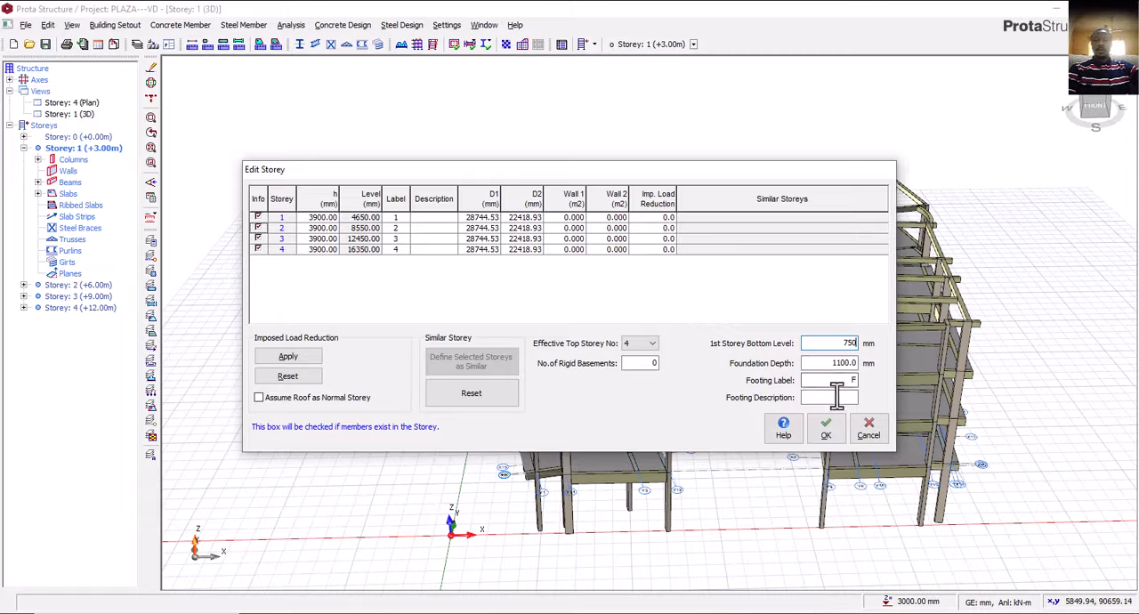
left_click(829, 427)
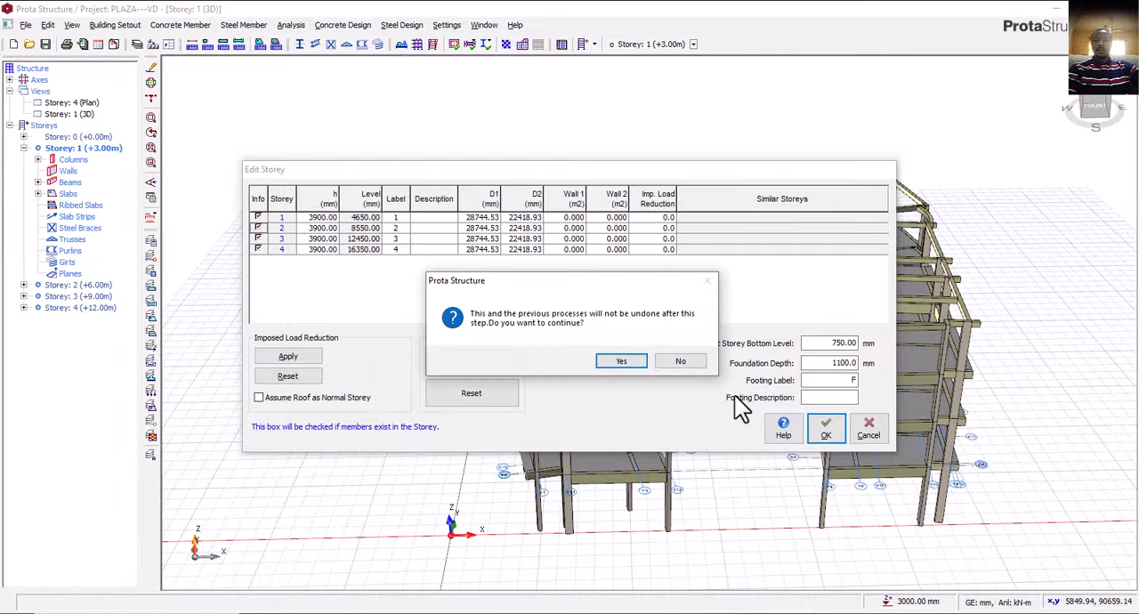
left_click(639, 361)
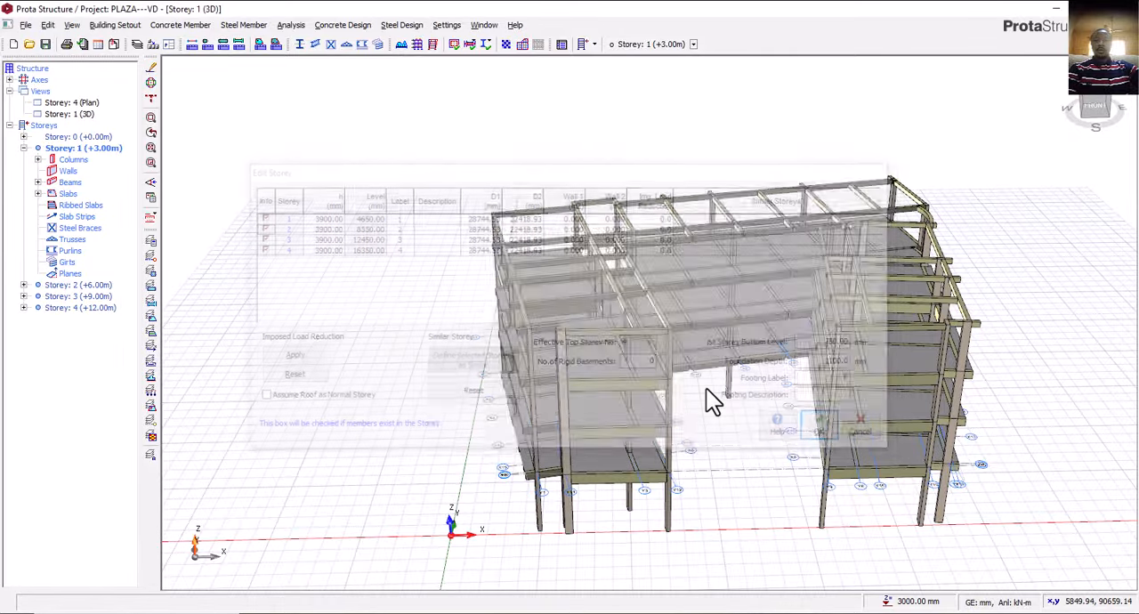
middle_click_drag(710, 464, 739, 449)
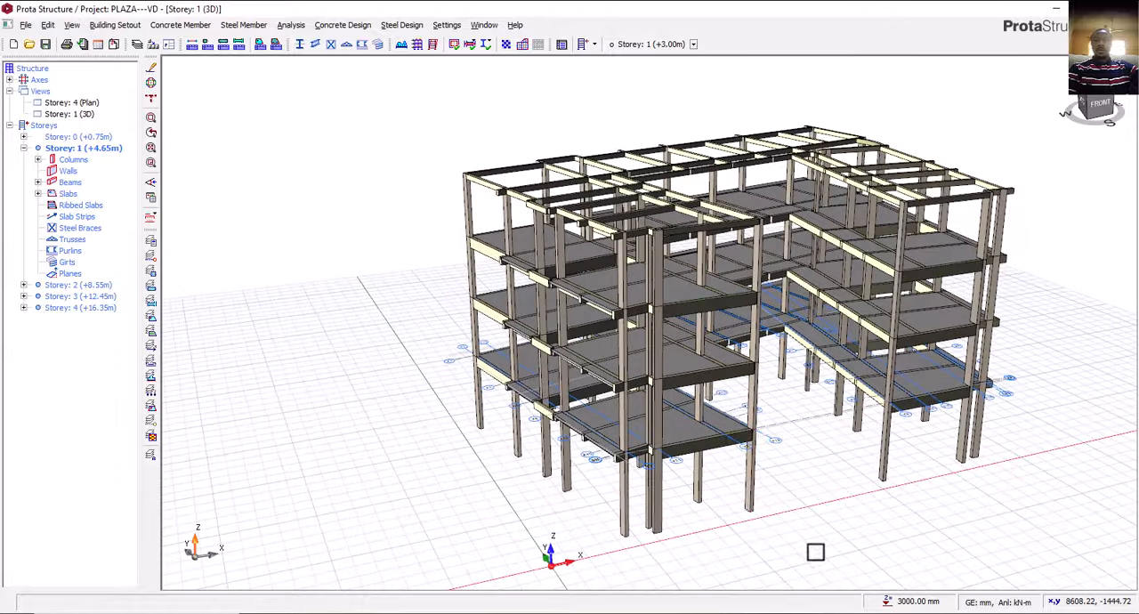
Switch to AutoCAD and examine the columns and dashed green beam lines in the west wing of the ground floor plan.
left_click(770, 612)
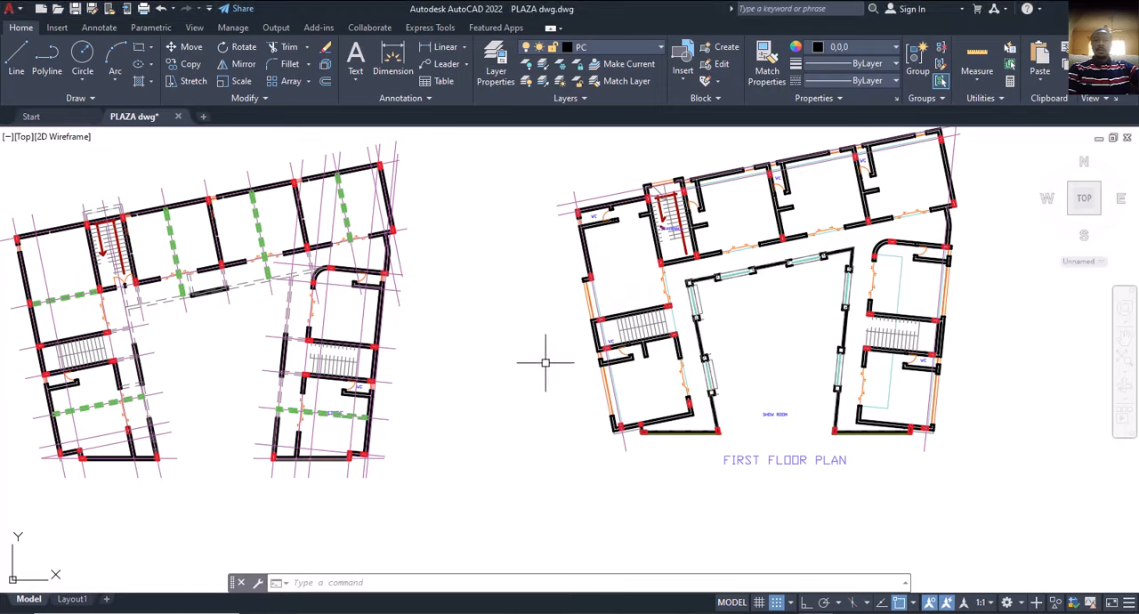
scroll(546, 362, "up", 1)
scroll(658, 285, "up", 2)
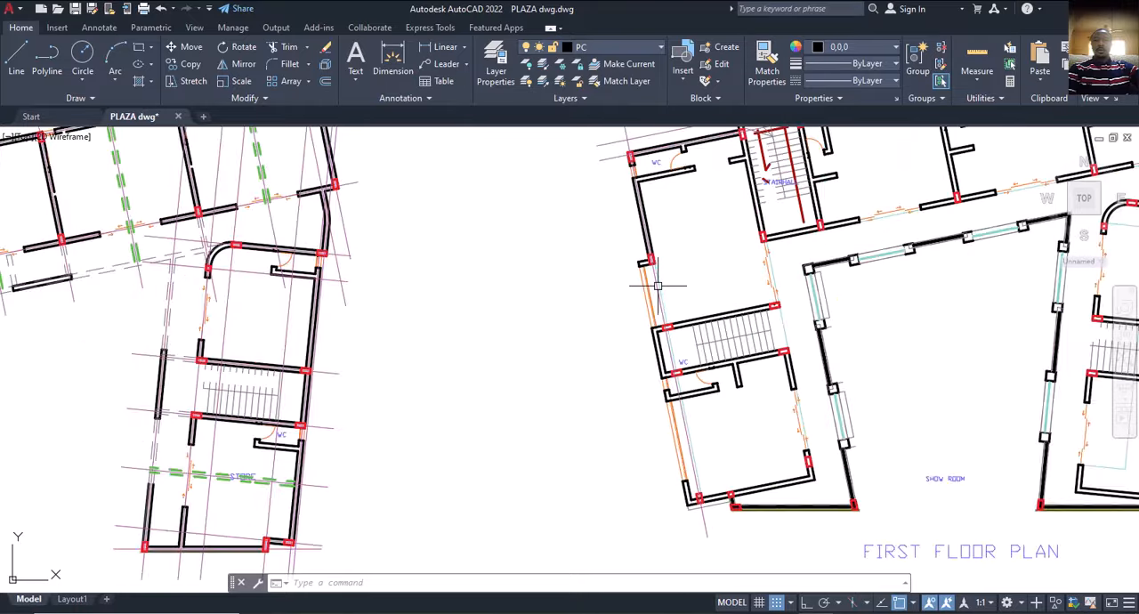
scroll(658, 286, "up", 2)
scroll(652, 296, "down", 3)
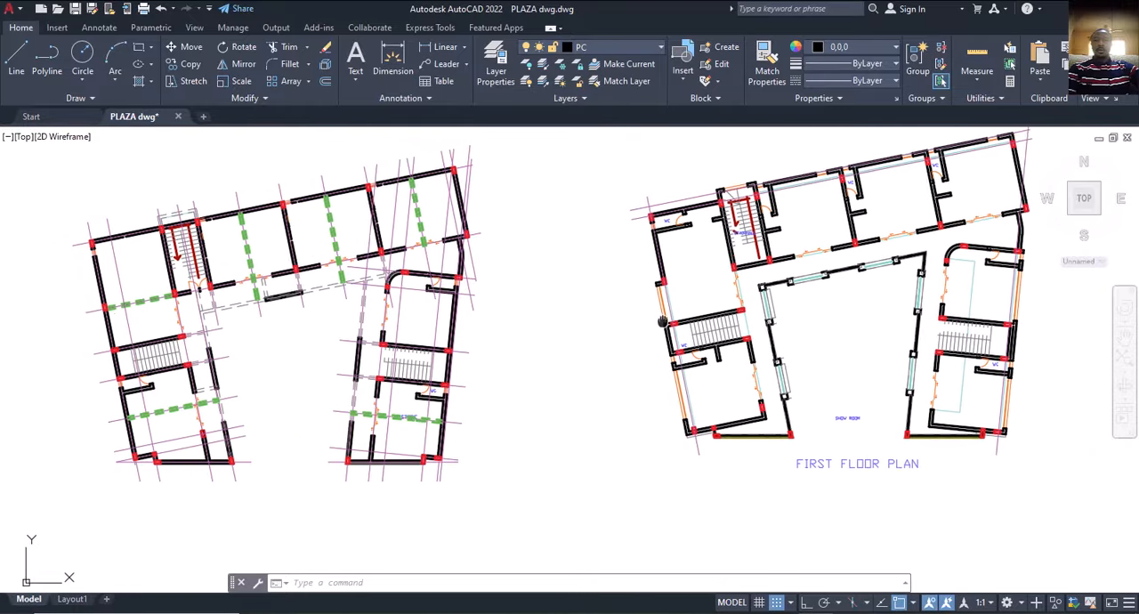
middle_click_drag(531, 378, 557, 380)
middle_click_drag(219, 409, 315, 374)
scroll(282, 381, "up", 2)
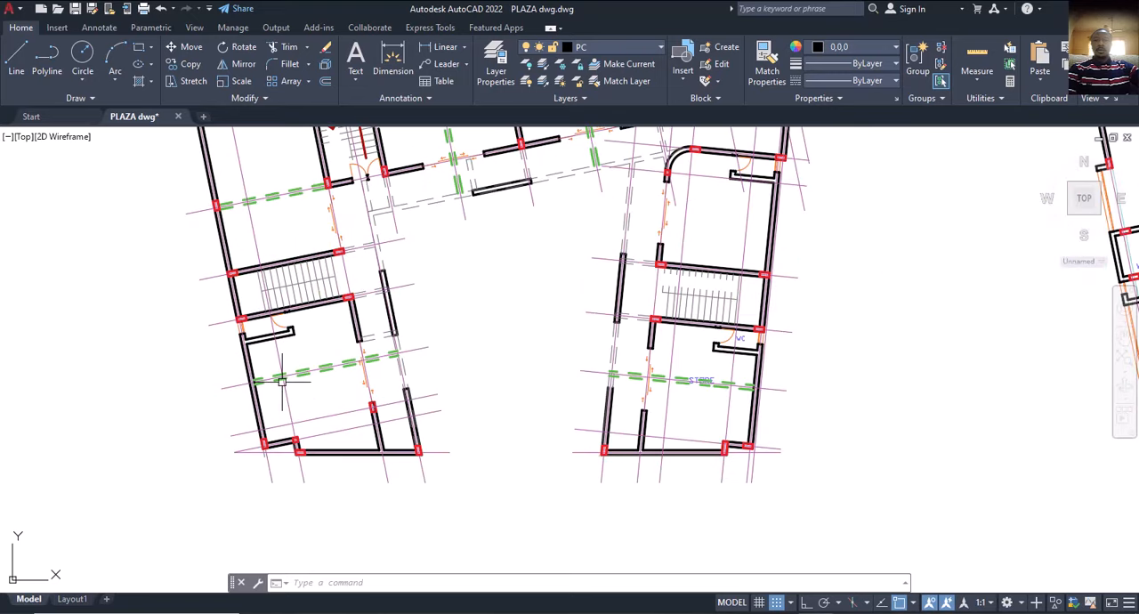
scroll(281, 381, "down", 2)
scroll(265, 358, "up", 3)
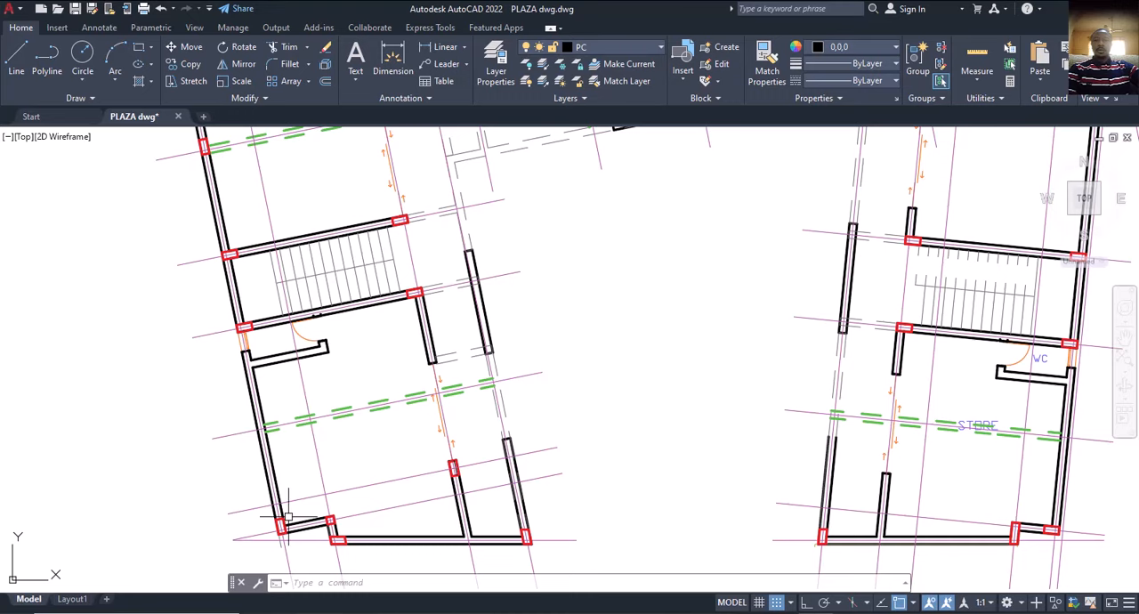
scroll(351, 412, "down", 3)
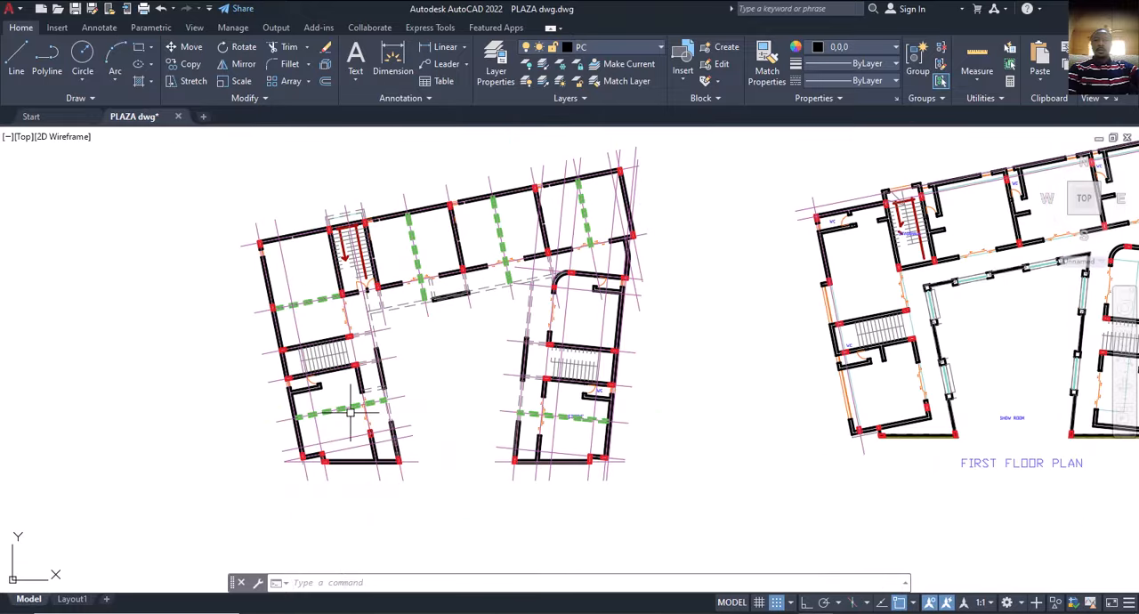
scroll(351, 411, "up", 5)
scroll(322, 402, "down", 2)
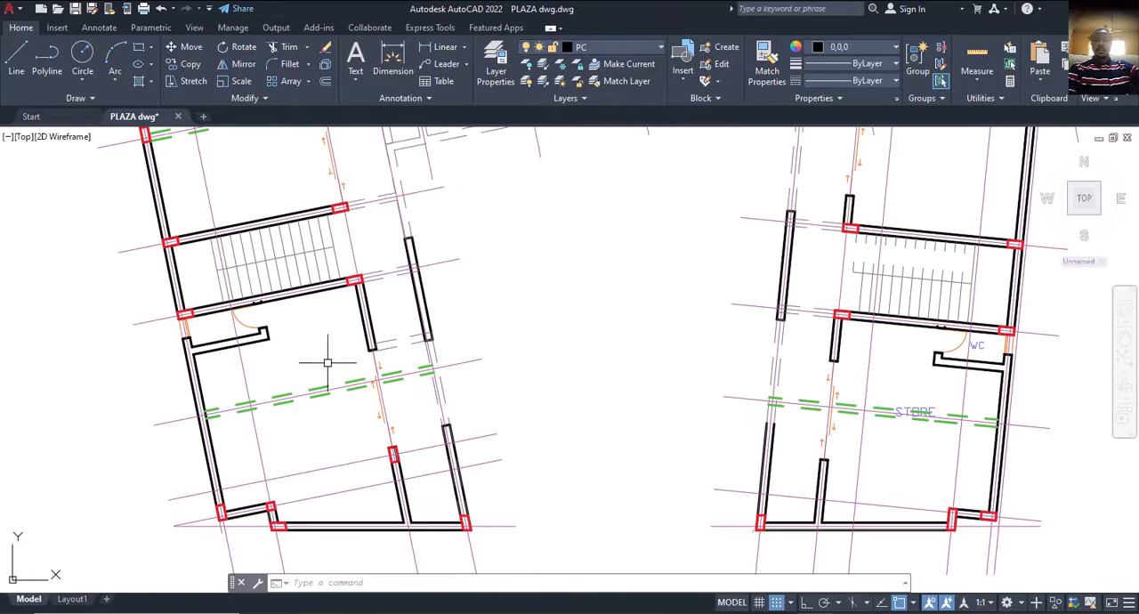
scroll(328, 412, "down", 2)
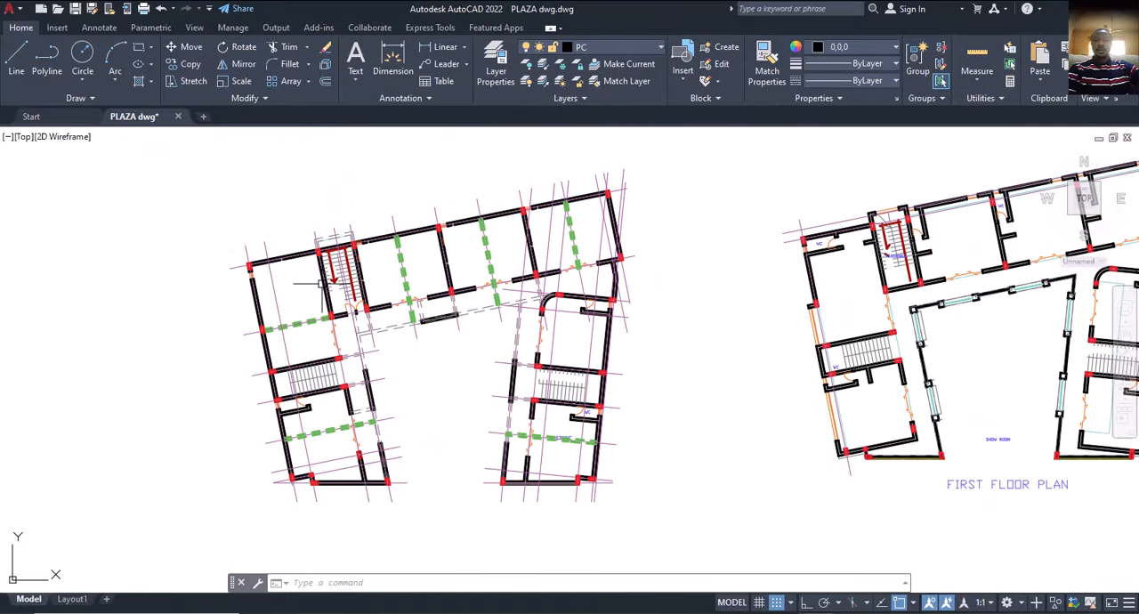
Examine the dashed green beam lines across the rear rooms beside the staircase in the ground floor plan.
scroll(415, 281, "up", 4)
scroll(359, 286, "down", 4)
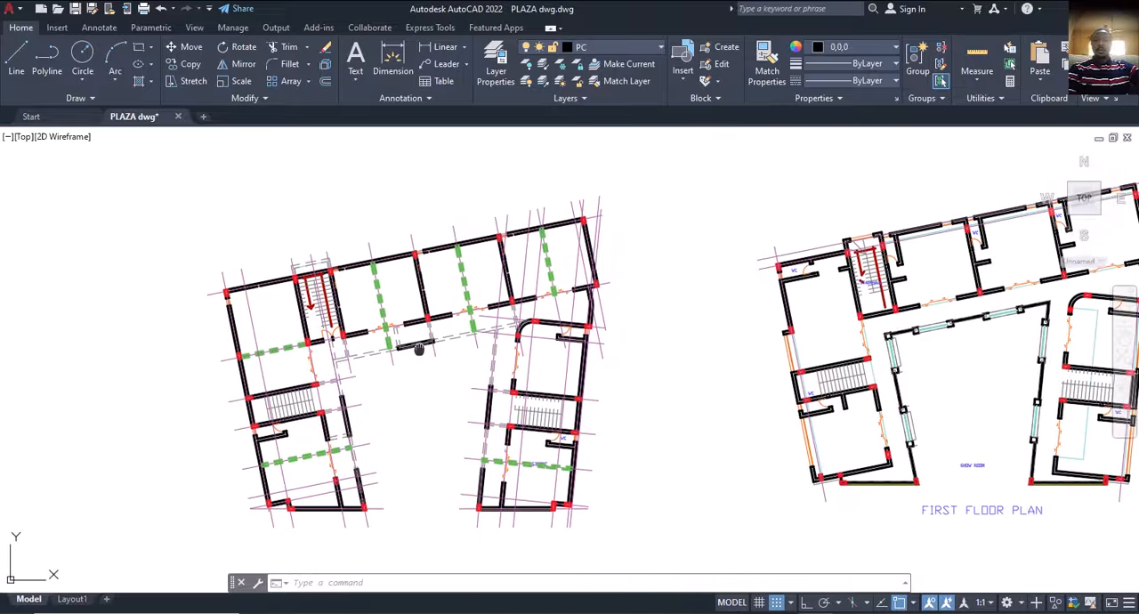
scroll(334, 300, "up", 5)
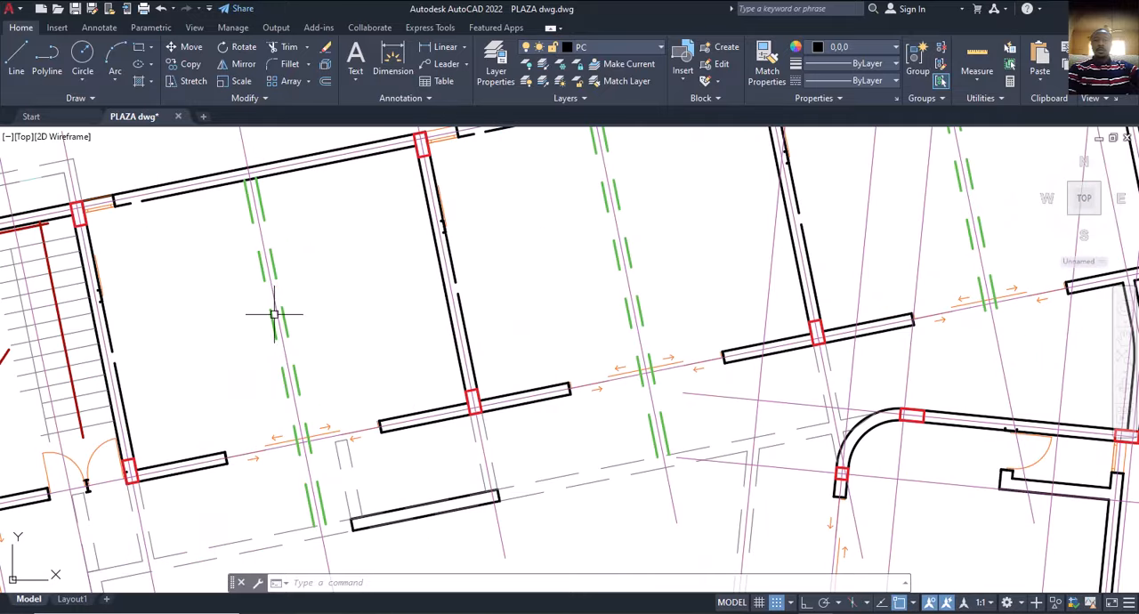
scroll(293, 343, "down", 2)
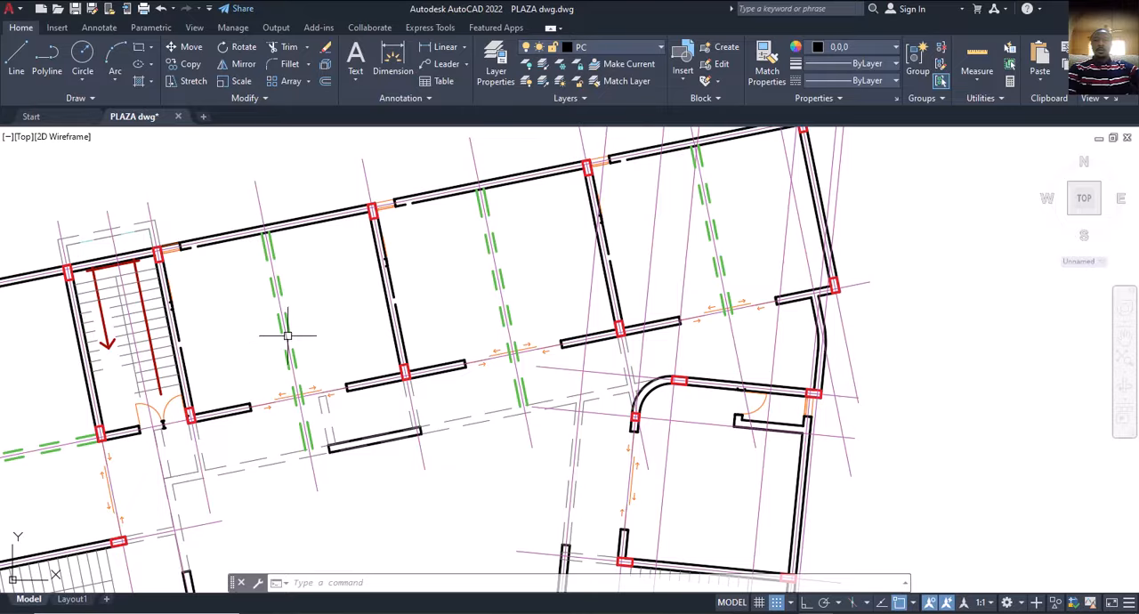
scroll(294, 368, "down", 2)
scroll(296, 369, "down", 2)
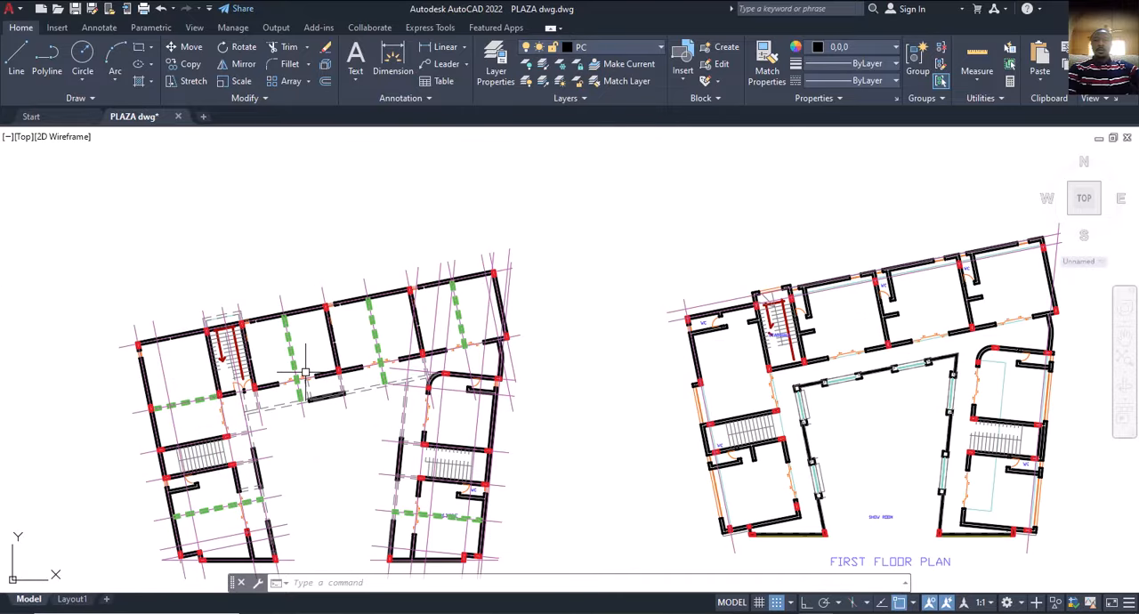
Examine the outer wall and column positions around the WC and stairs in the first floor plan's west wing.
middle_click_drag(336, 380, 341, 357)
middle_click_drag(580, 394, 403, 394)
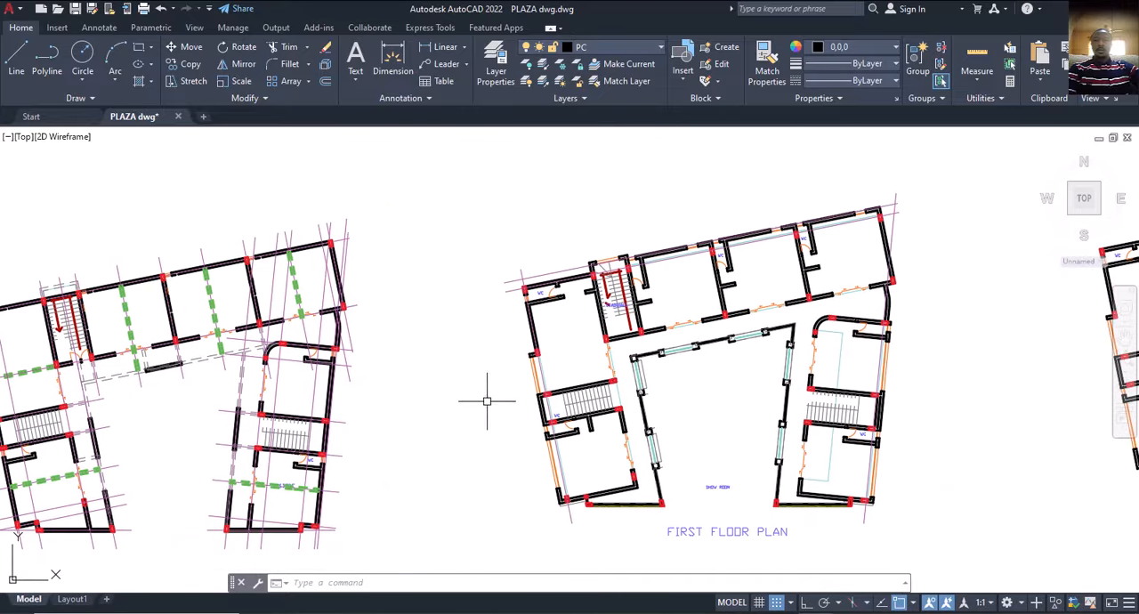
middle_click_drag(641, 392, 522, 377)
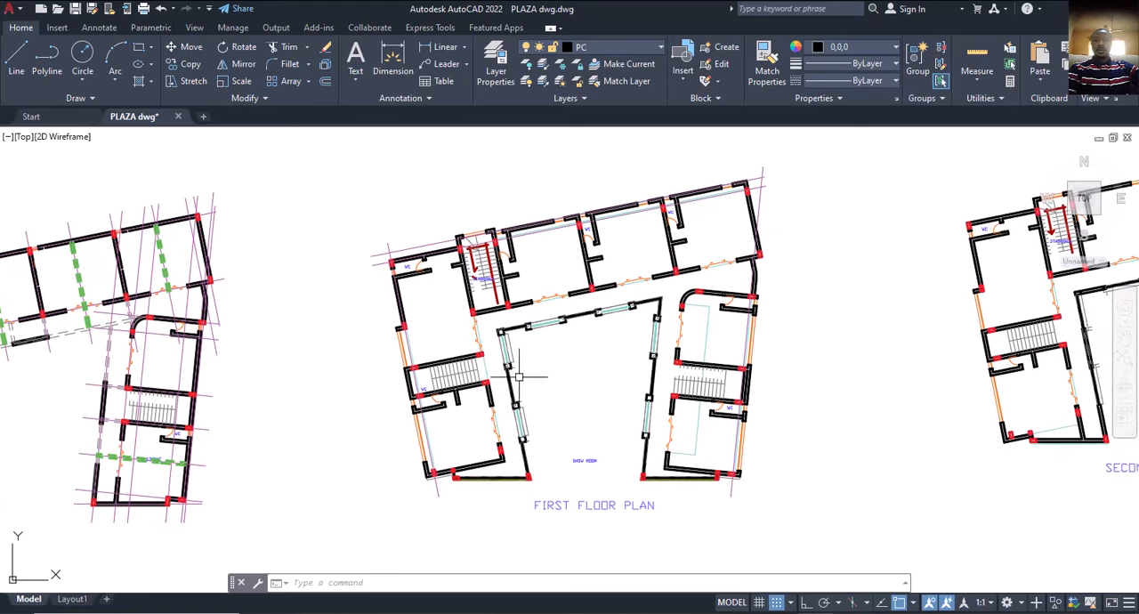
middle_click_drag(476, 331, 554, 326)
scroll(573, 330, "up", 5)
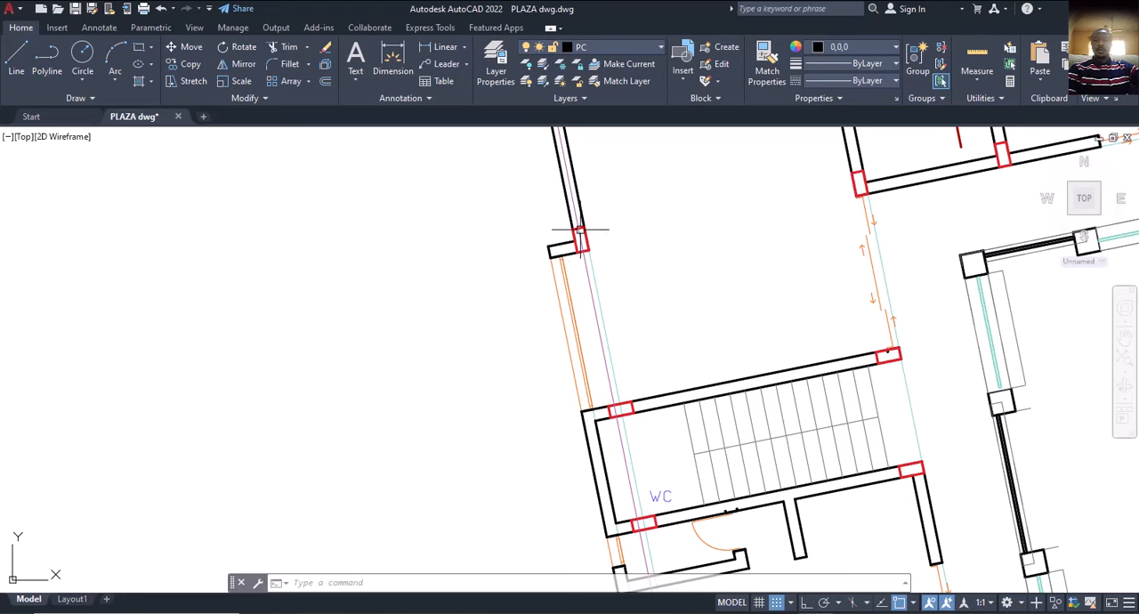
scroll(614, 401, "down", 5)
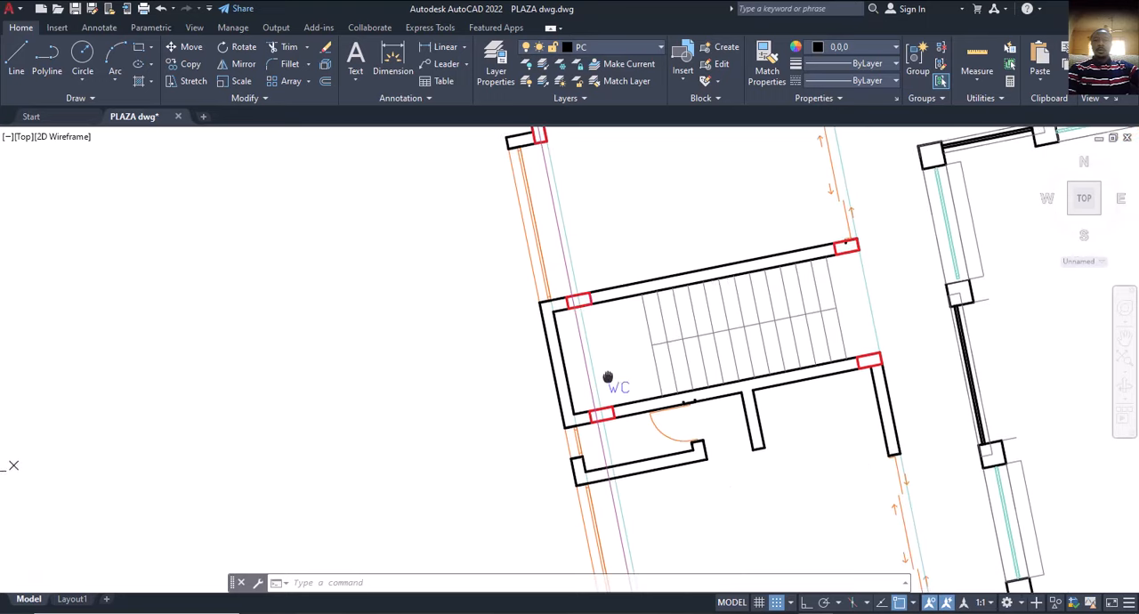
scroll(605, 459, "down", 3)
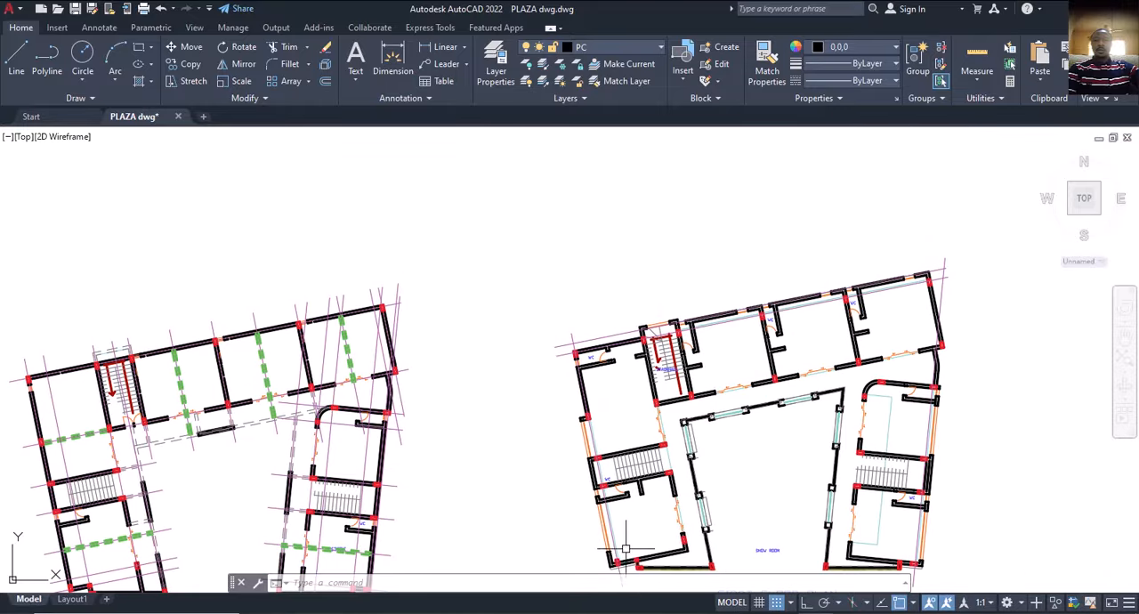
scroll(614, 534, "up", 6)
middle_click_drag(611, 532, 587, 502)
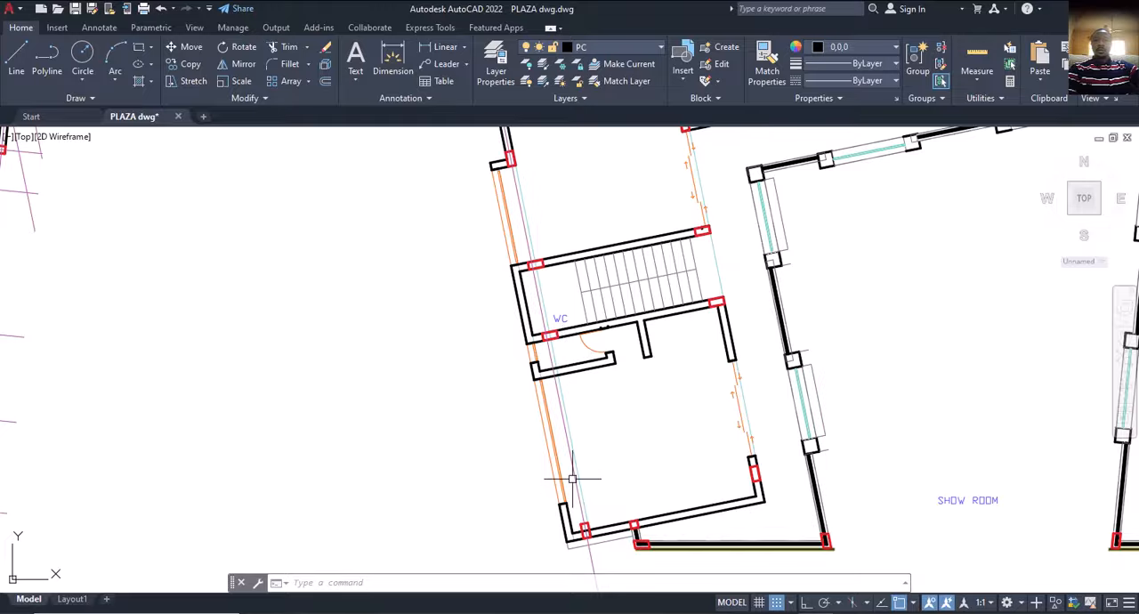
scroll(572, 471, "down", 4)
scroll(112, 488, "up", 1)
Compare the west wing's outer wall line in the ground floor plan with the projecting wall in the first floor plan.
mouse_move(246, 486)
middle_mouse_down()
mouse_move(641, 394)
mouse_move(674, 400)
middle_mouse_up()
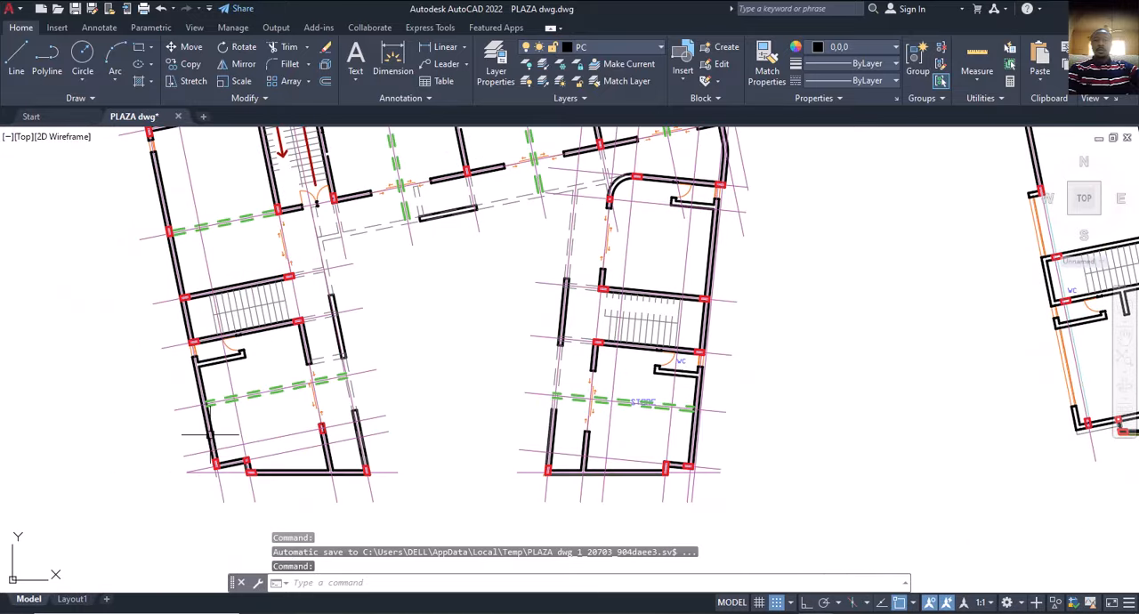
scroll(317, 420, "down", 2)
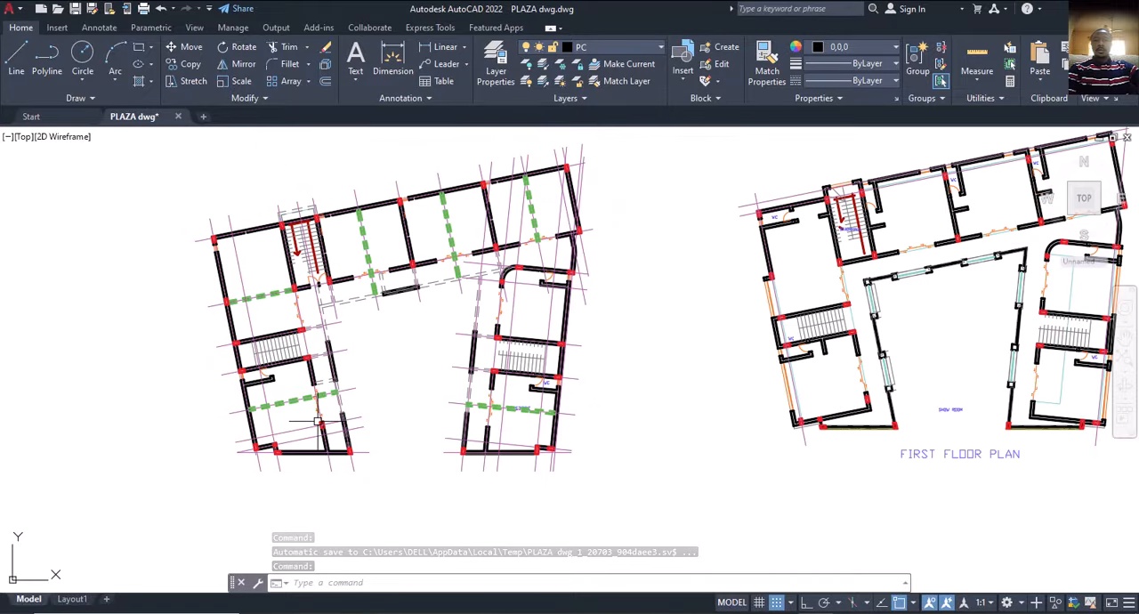
scroll(565, 438, "up", 2)
scroll(571, 406, "up", 2)
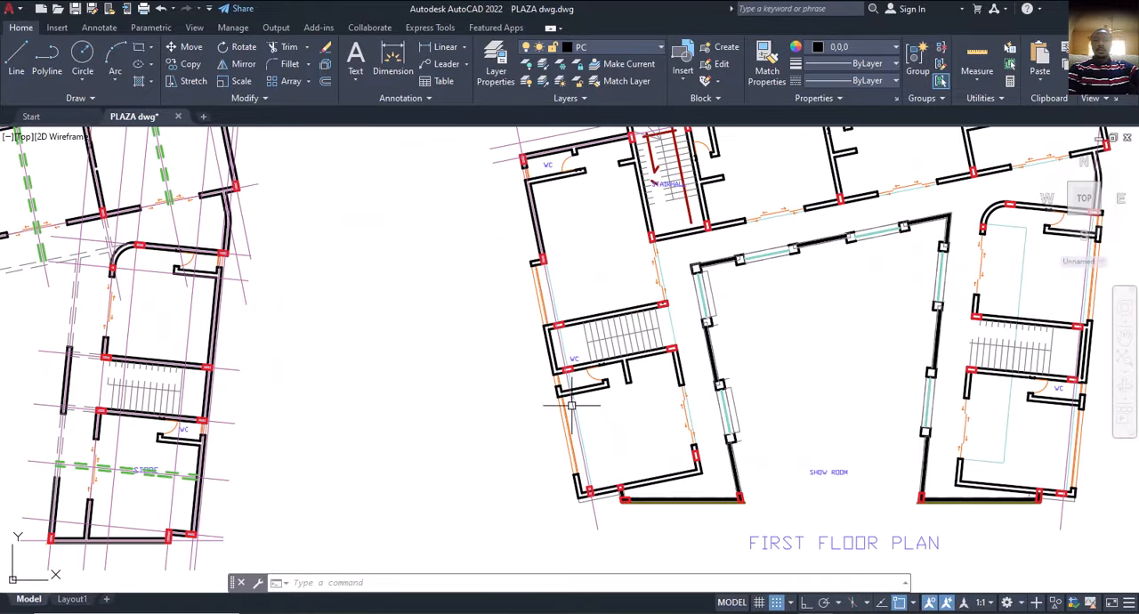
scroll(555, 378, "up", 2)
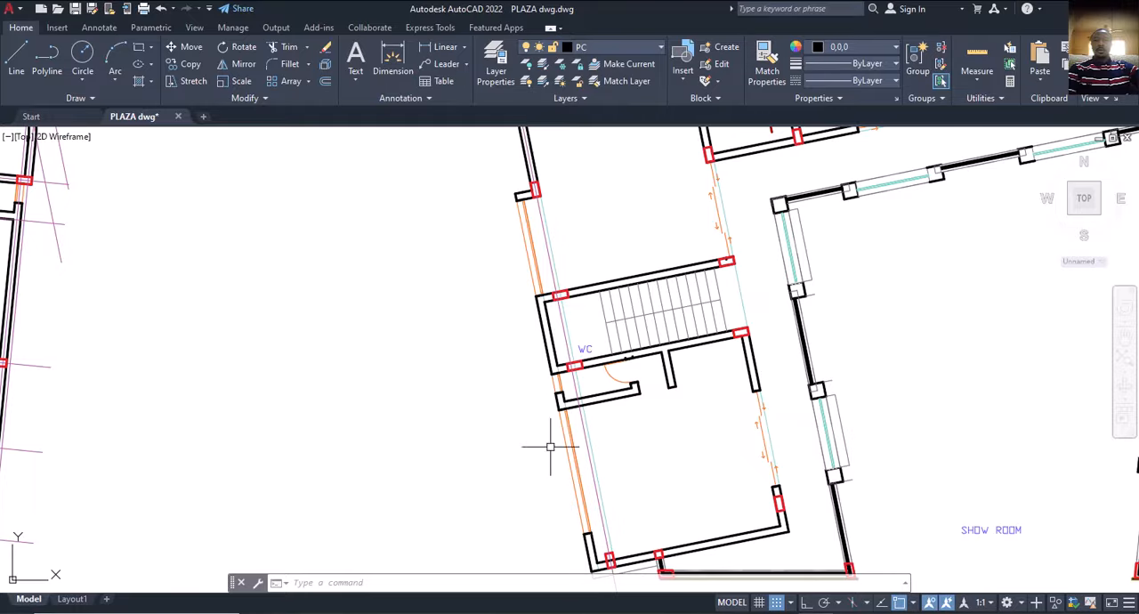
scroll(551, 427, "down", 4)
scroll(553, 420, "up", 6)
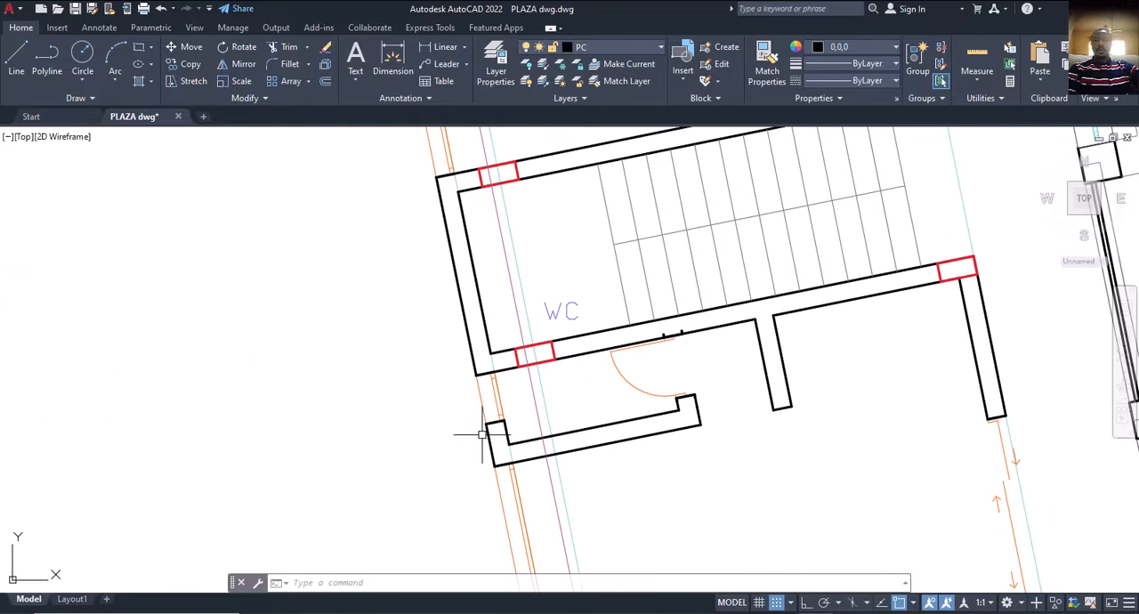
scroll(540, 491, "down", 7)
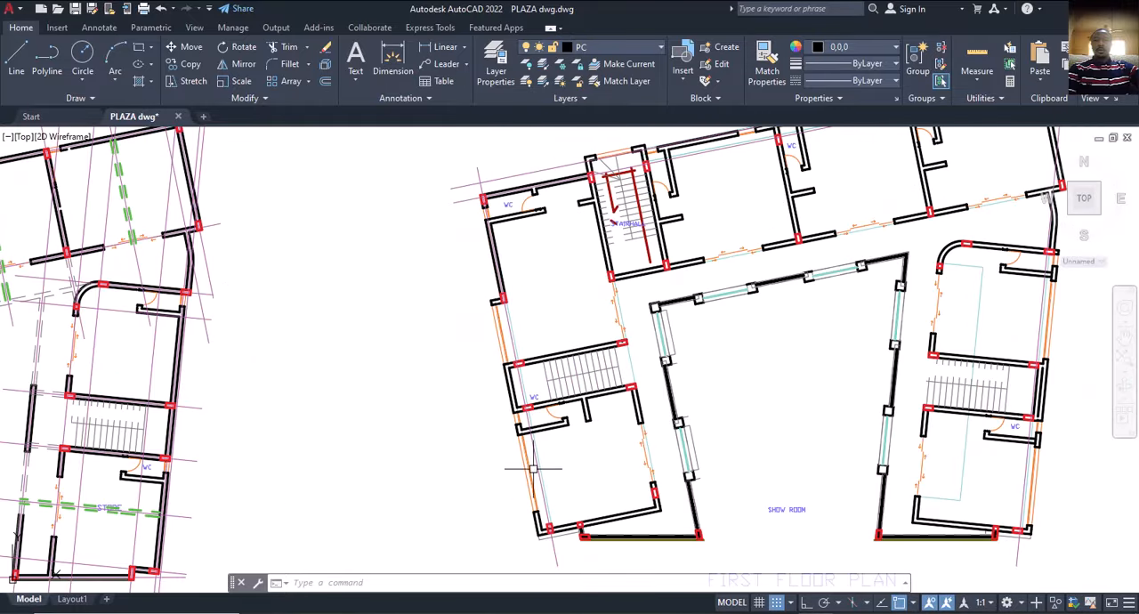
Examine the overall first floor layout around the showroom alongside the neighbouring ground and second floor plans.
middle_click_drag(499, 432, 498, 419)
mouse_move(497, 481)
middle_mouse_down()
mouse_move(460, 475)
mouse_move(487, 566)
middle_mouse_up()
middle_click_drag(534, 462, 435, 504)
mouse_move(575, 469)
middle_mouse_down()
mouse_move(501, 395)
mouse_move(392, 415)
mouse_move(404, 426)
middle_mouse_up()
scroll(521, 365, "down", 2)
mouse_move(309, 464)
middle_mouse_down()
mouse_move(322, 433)
mouse_move(366, 399)
mouse_move(389, 398)
middle_mouse_up()
scroll(288, 406, "up", 2)
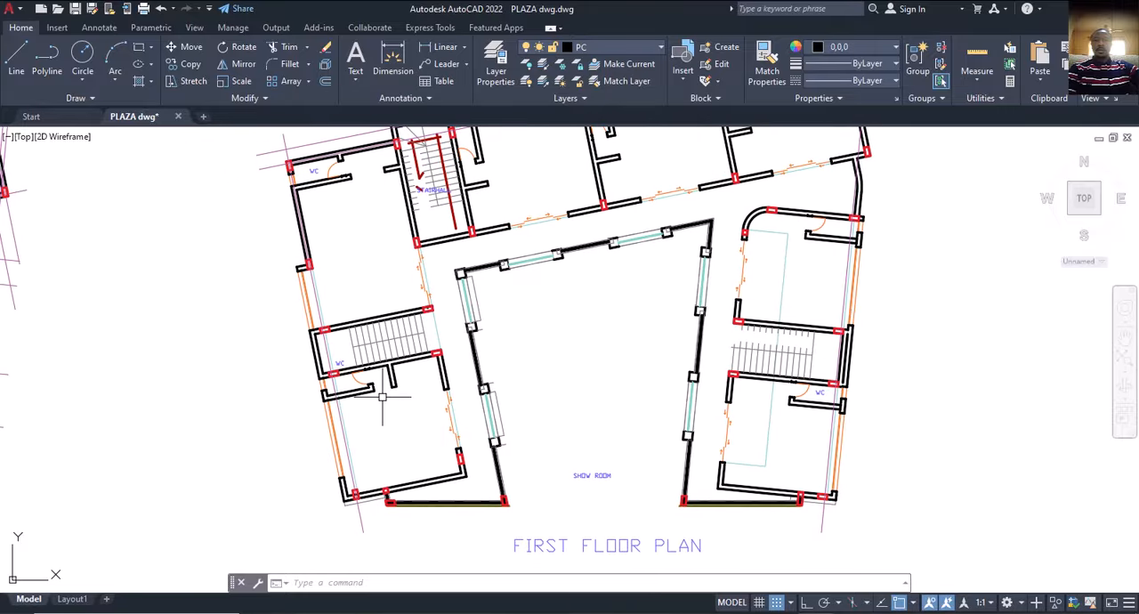
mouse_move(361, 397)
middle_mouse_down()
mouse_move(433, 407)
mouse_move(435, 420)
middle_mouse_up()
scroll(444, 426, "down", 5)
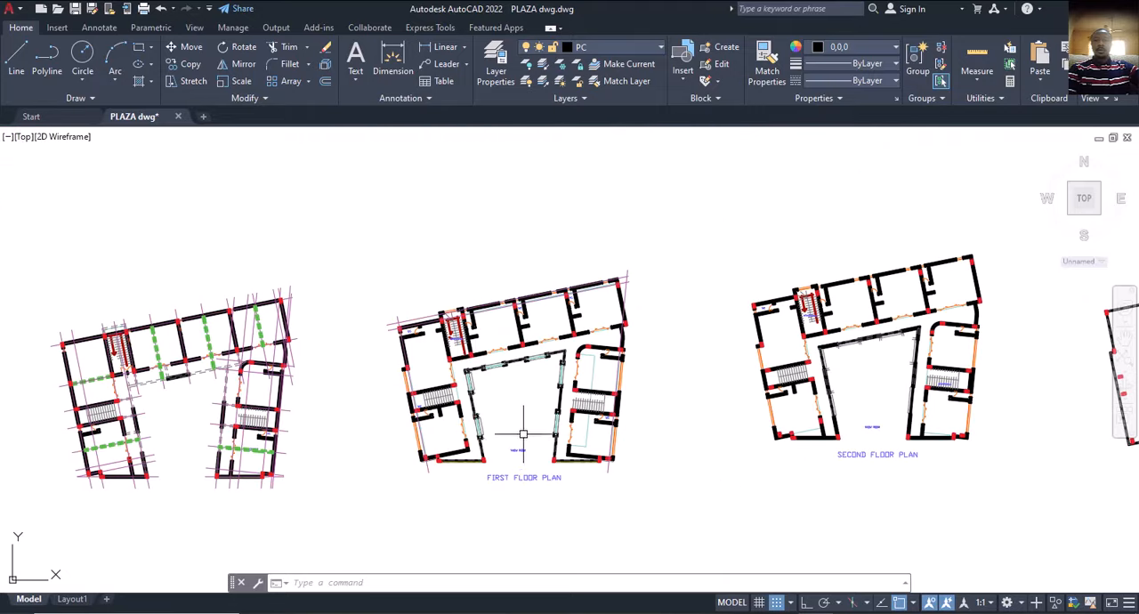
mouse_move(524, 432)
middle_mouse_down()
mouse_move(492, 418)
mouse_move(504, 424)
middle_mouse_up()
scroll(483, 419, "up", 2)
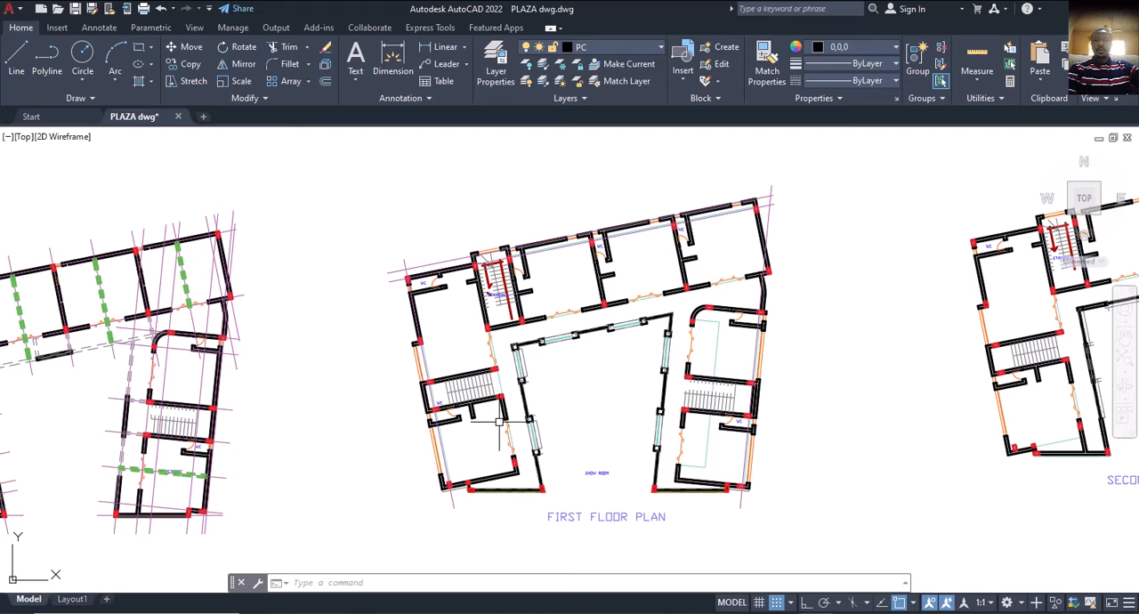
middle_click_drag(461, 429, 424, 435)
middle_click_drag(531, 408, 459, 417)
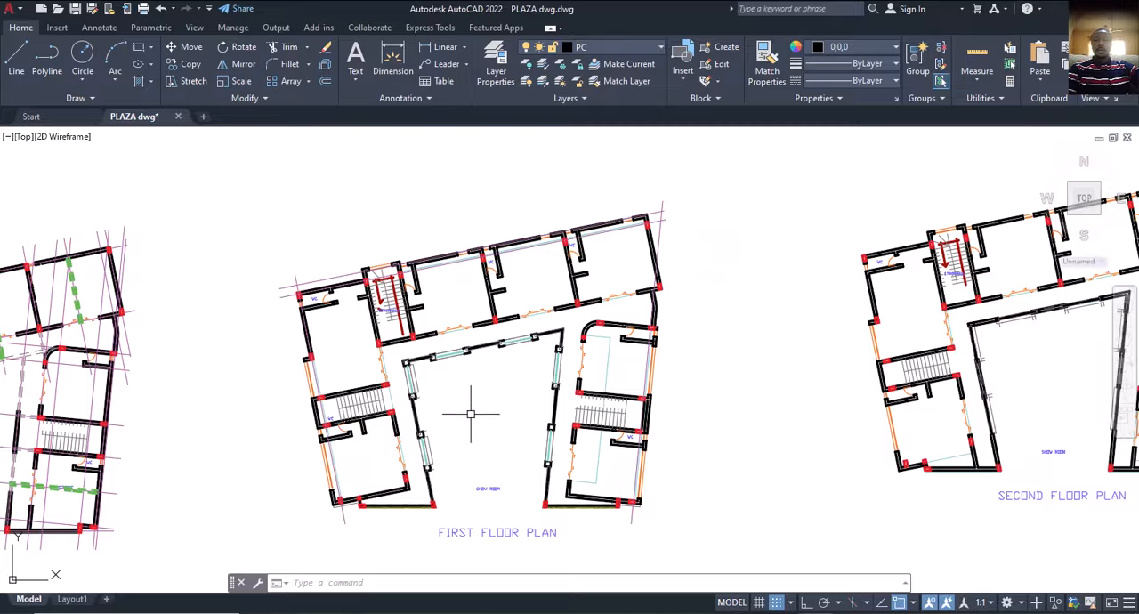
middle_click_drag(527, 431, 429, 412)
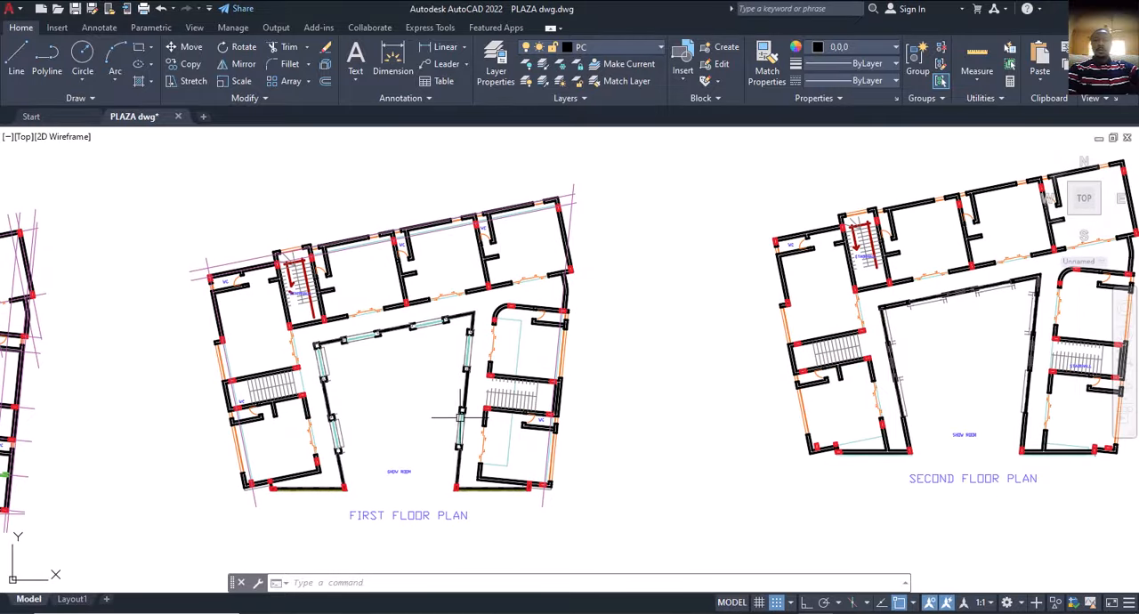
scroll(472, 408, "down", 2)
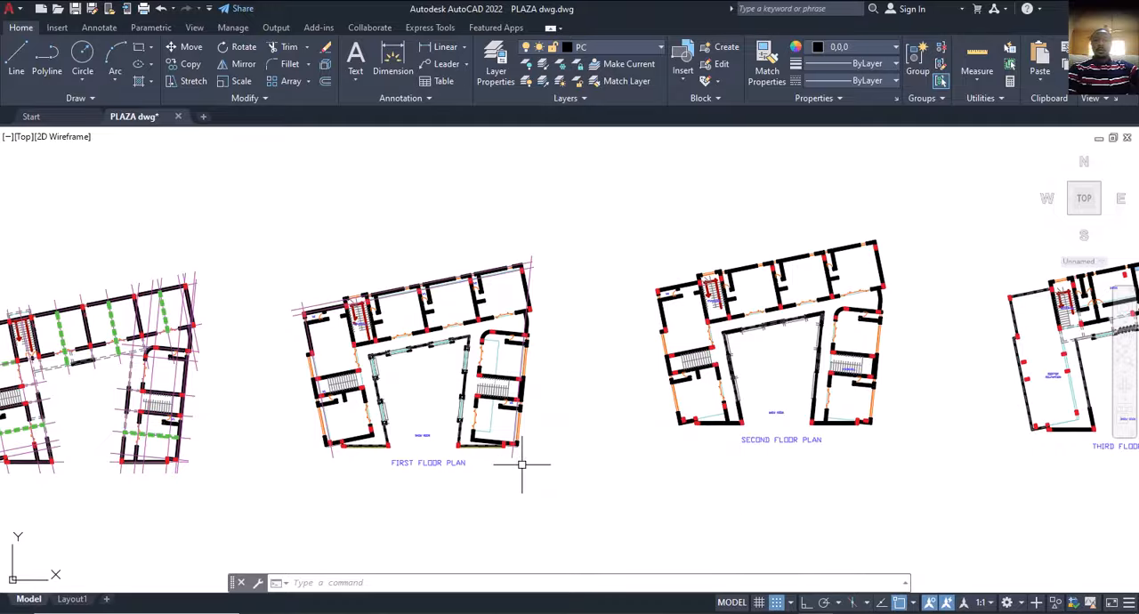
Survey the four floor plans side by side and compare them with the 3D model in ProtaStructure.
middle_click_drag(621, 417, 545, 446)
scroll(596, 440, "down", 3)
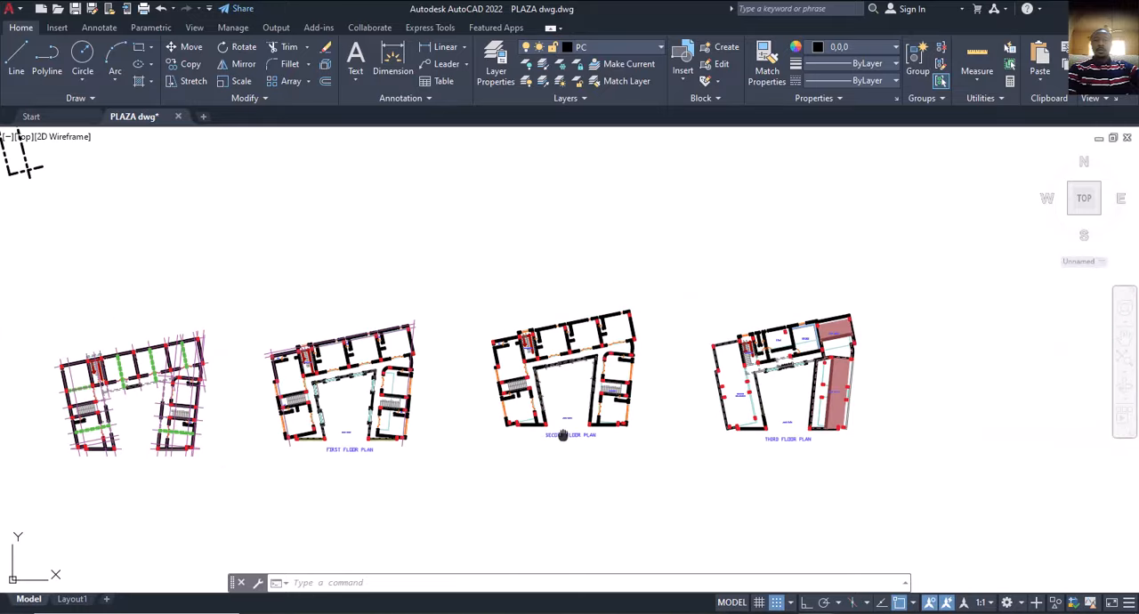
middle_click_drag(564, 435, 609, 412)
left_click(851, 612)
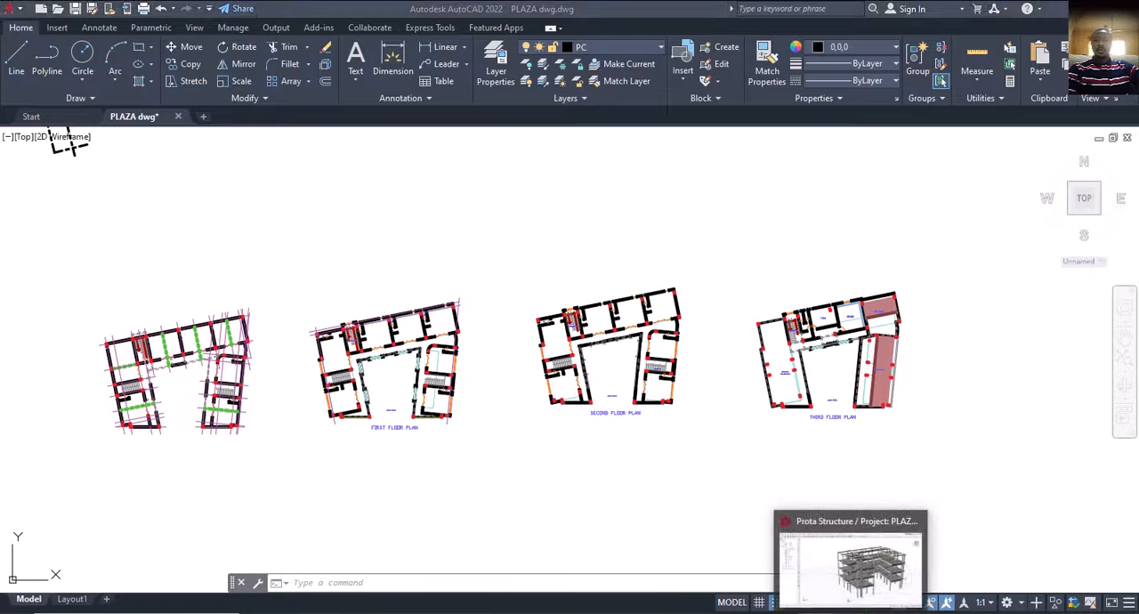
mouse_move(792, 419)
middle_mouse_down()
mouse_move(771, 418)
mouse_move(803, 427)
mouse_move(779, 418)
middle_mouse_up()
mouse_move(846, 613)
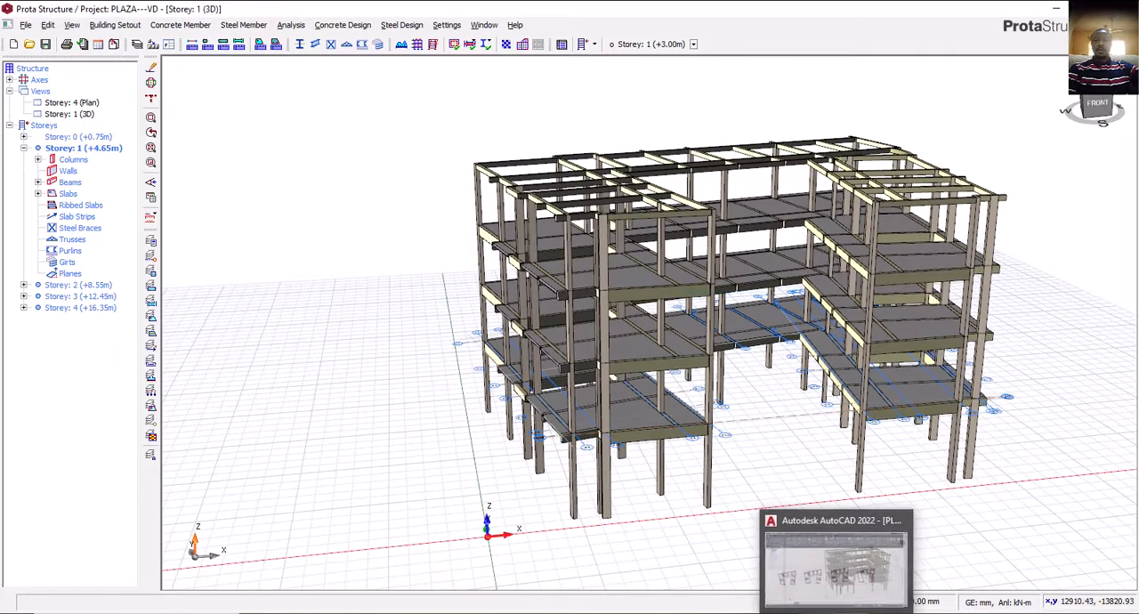
left_click(835, 561)
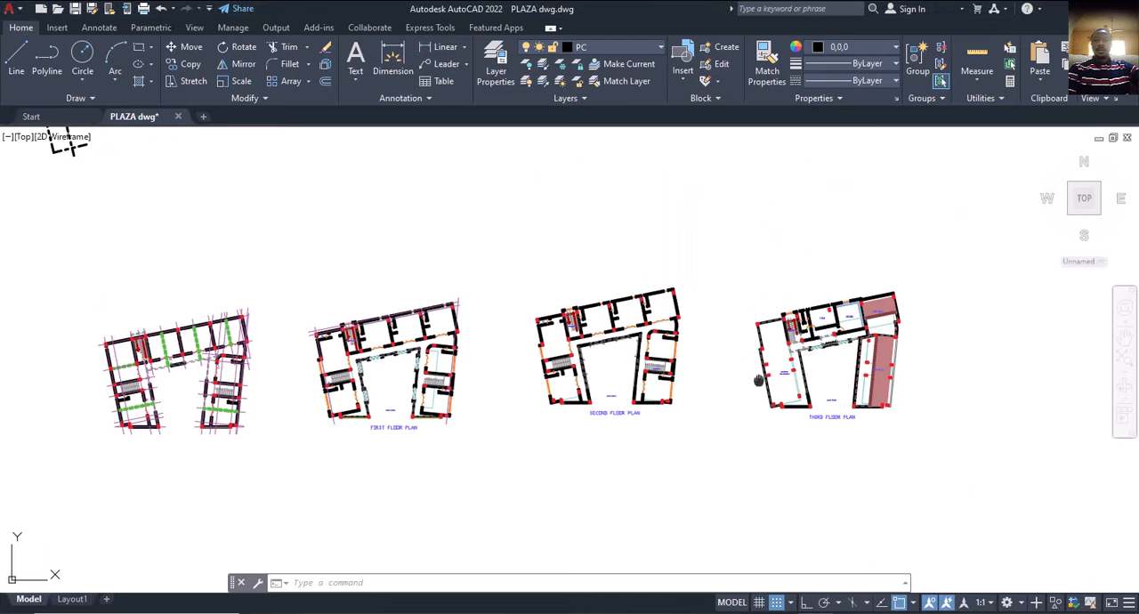
Examine the third floor plan in AutoCAD, especially the roof-below areas over the east wing and beside the kitchen, against the second floor.
scroll(758, 381, "up", 5)
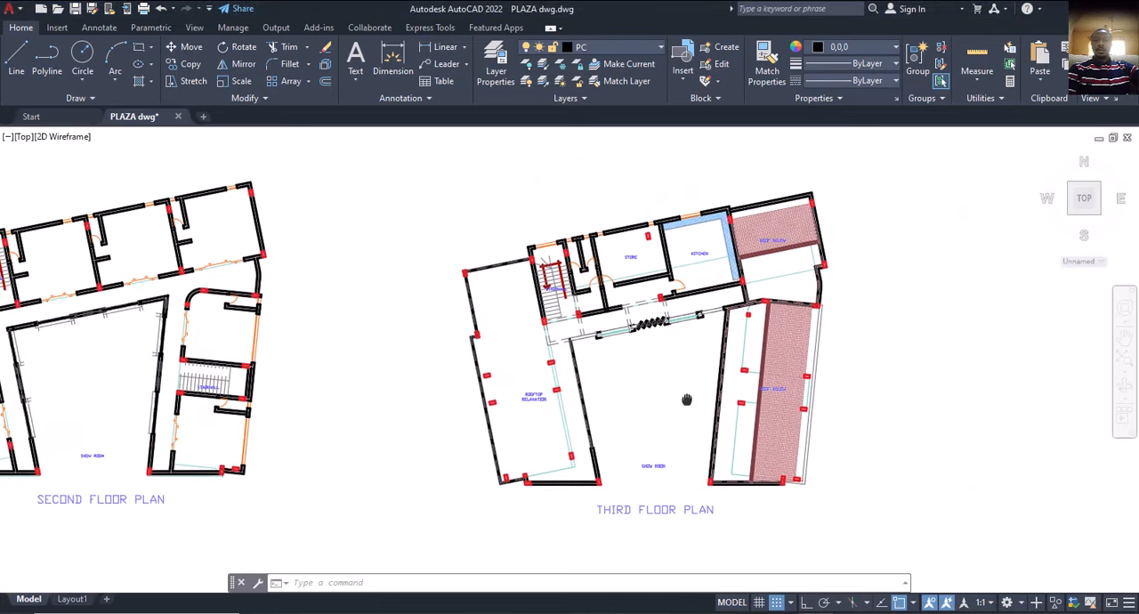
middle_click_drag(686, 399, 664, 407)
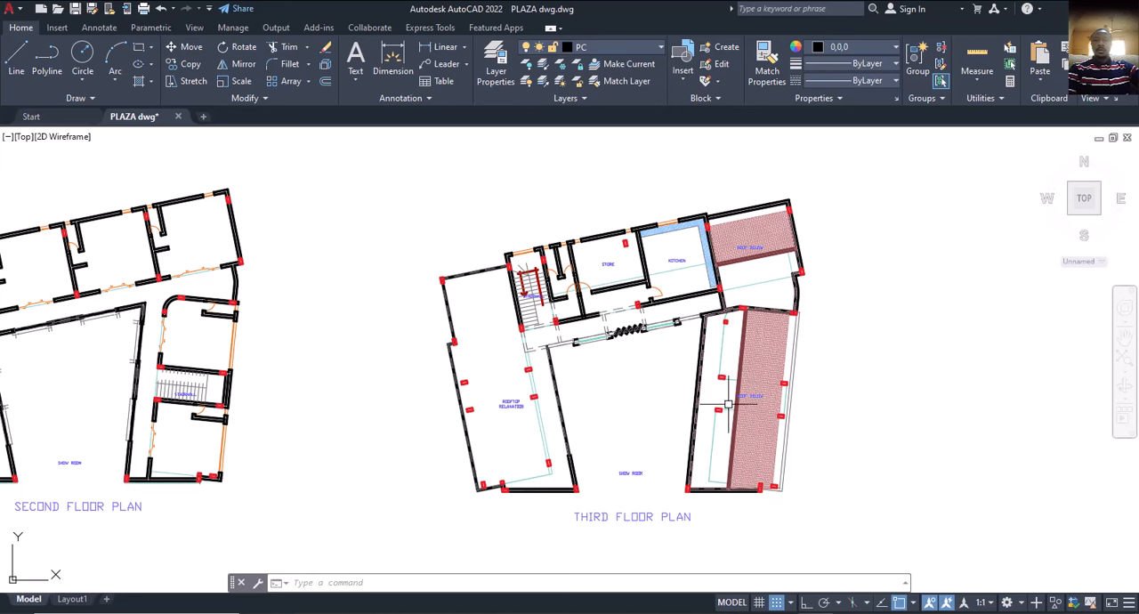
scroll(728, 405, "up", 2)
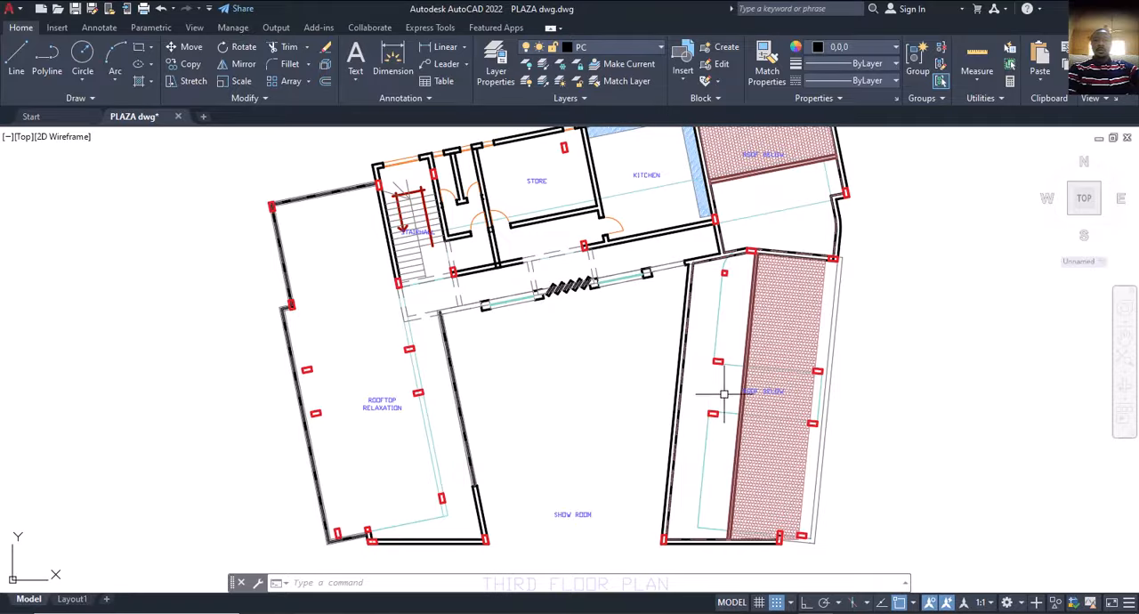
scroll(748, 372, "down", 2)
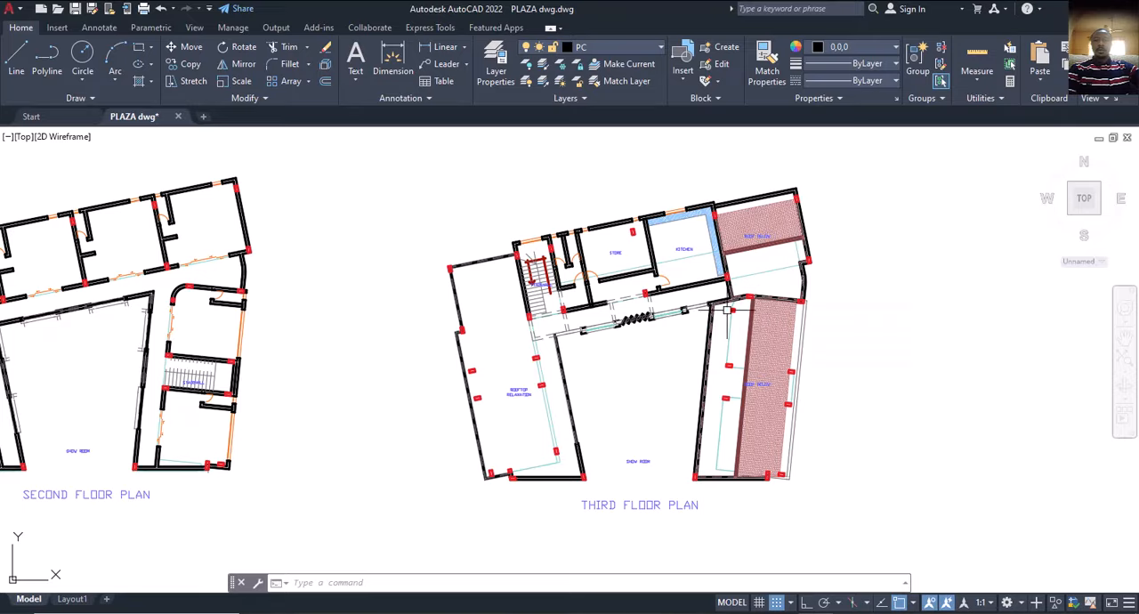
scroll(727, 310, "down", 2)
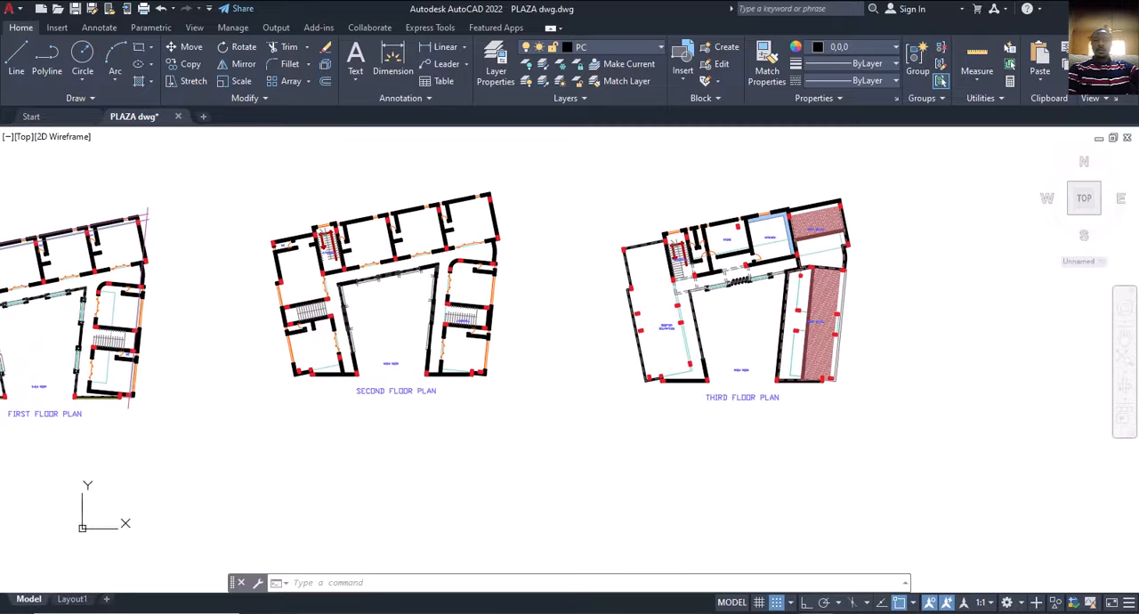
scroll(757, 378, "up", 3)
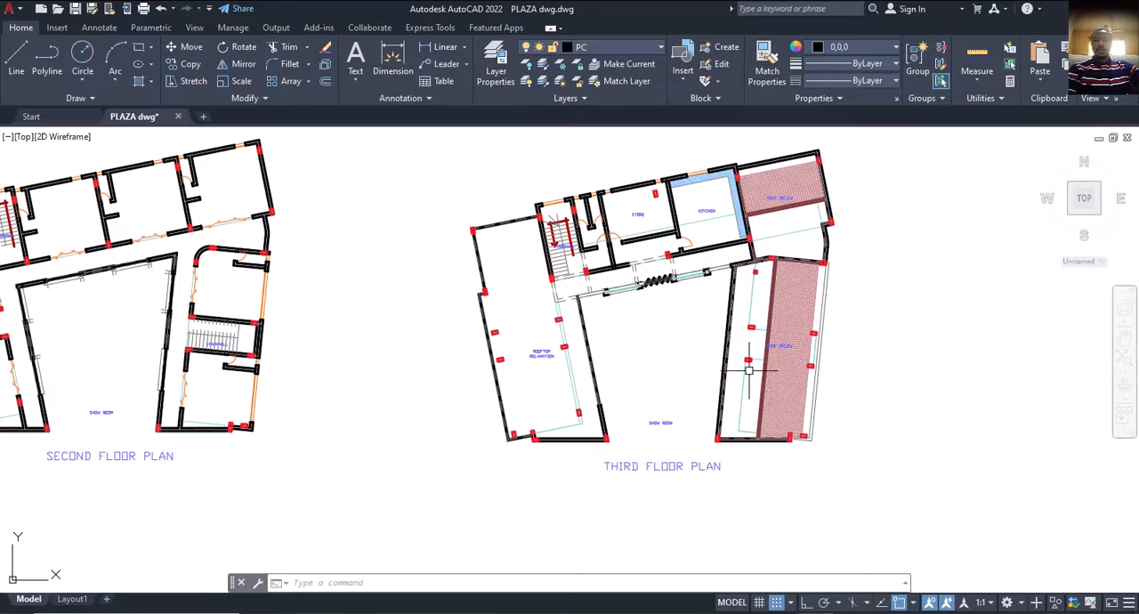
middle_click_drag(762, 376, 724, 389)
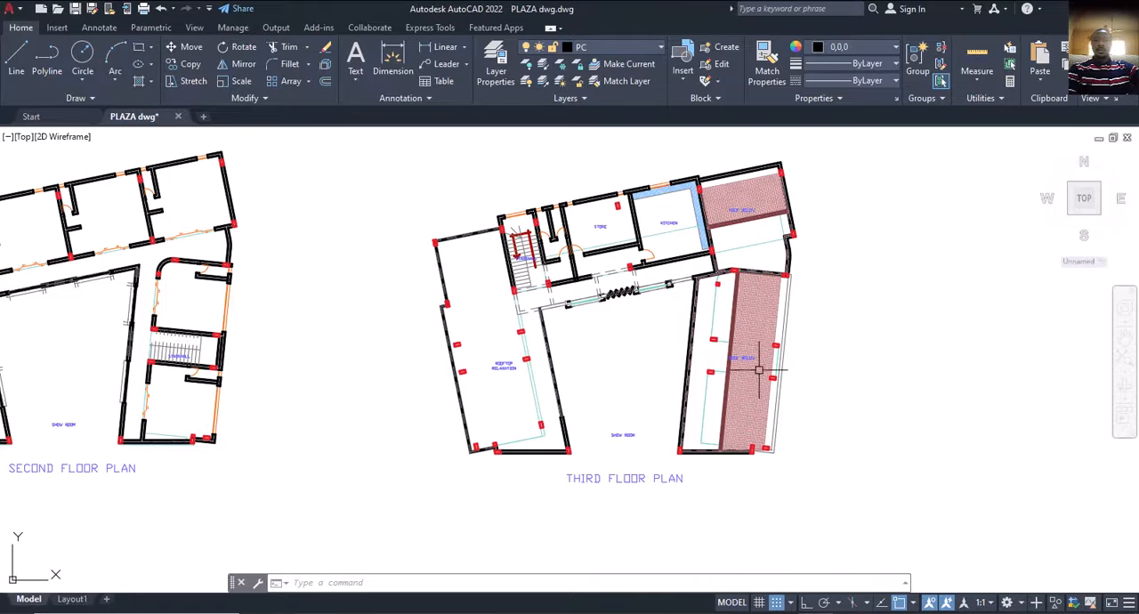
scroll(758, 370, "up", 2)
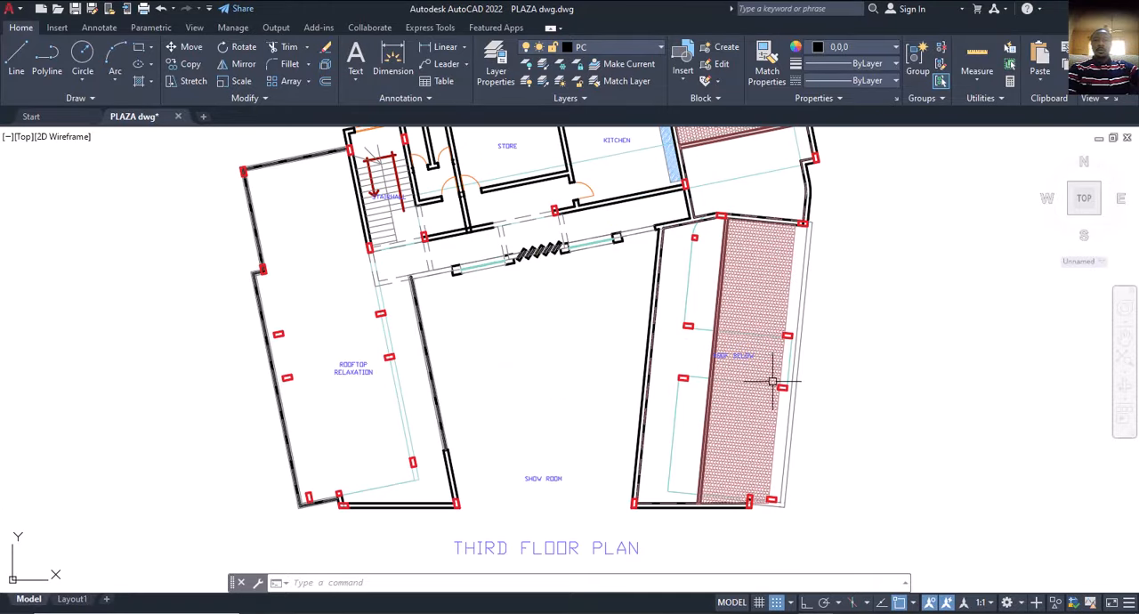
middle_click_drag(772, 381, 762, 366)
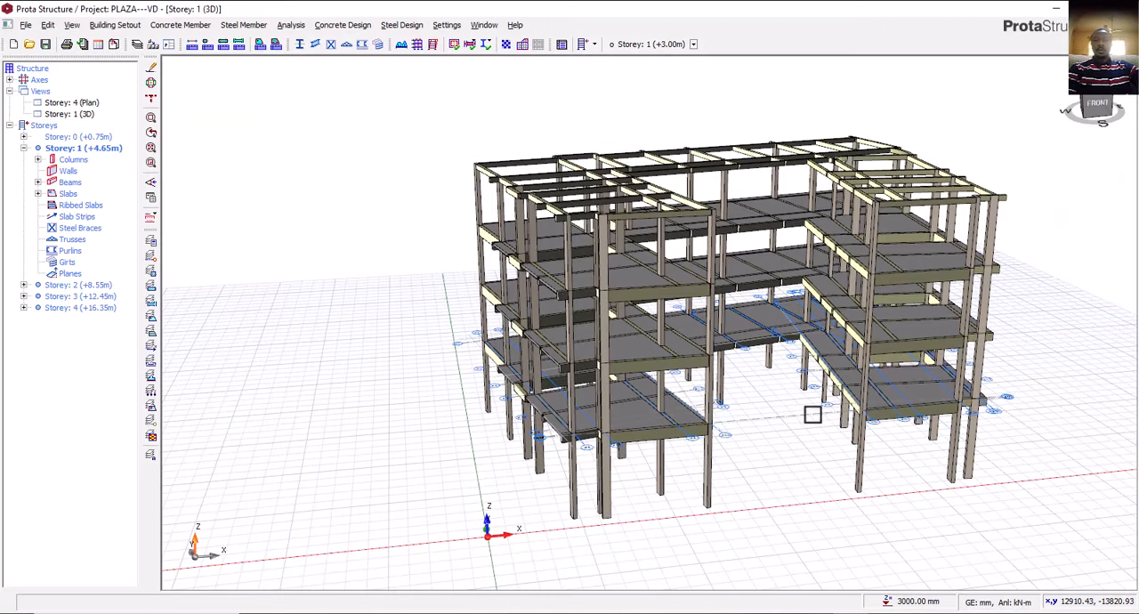
Switch to ProtaStructure and open the Storey 4 plan view.
middle_click_drag(809, 412, 836, 283)
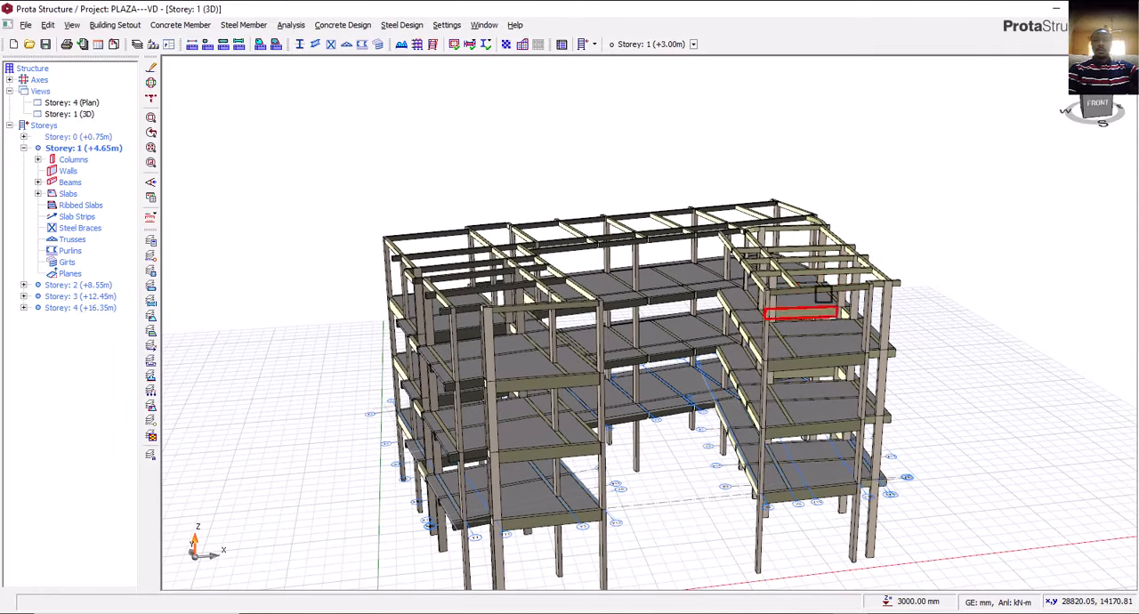
double_click(71, 103)
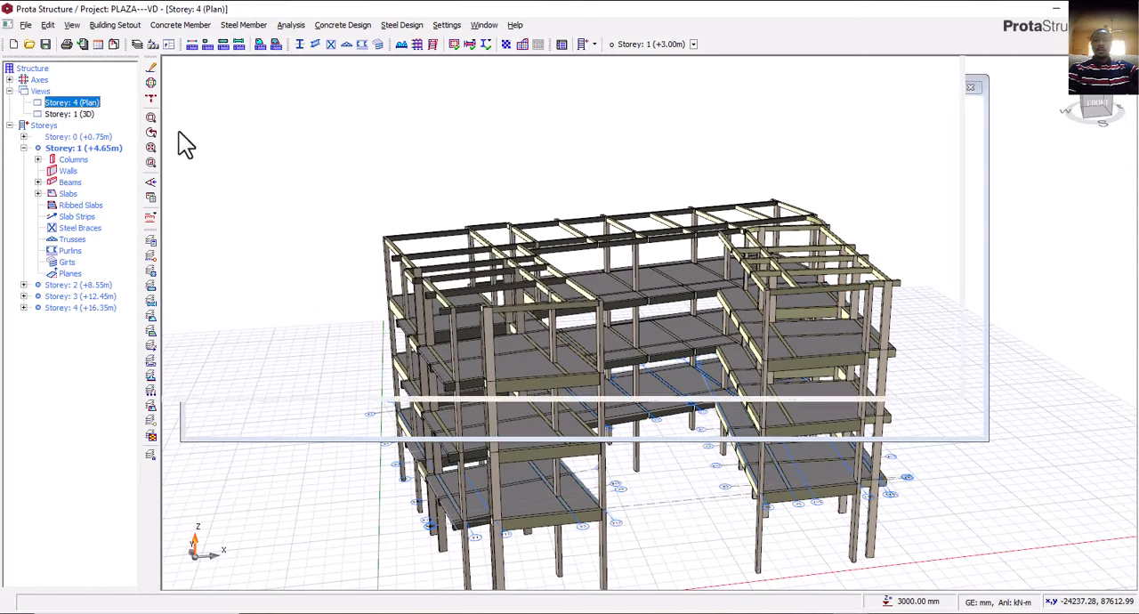
scroll(694, 392, "up", 4)
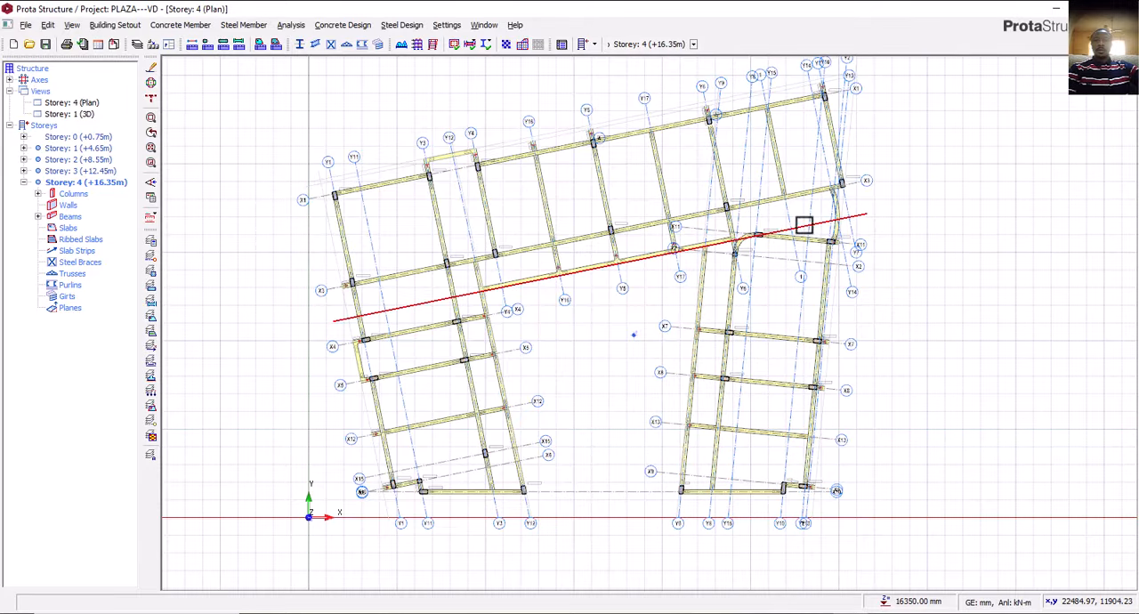
middle_click_drag(722, 305, 721, 329)
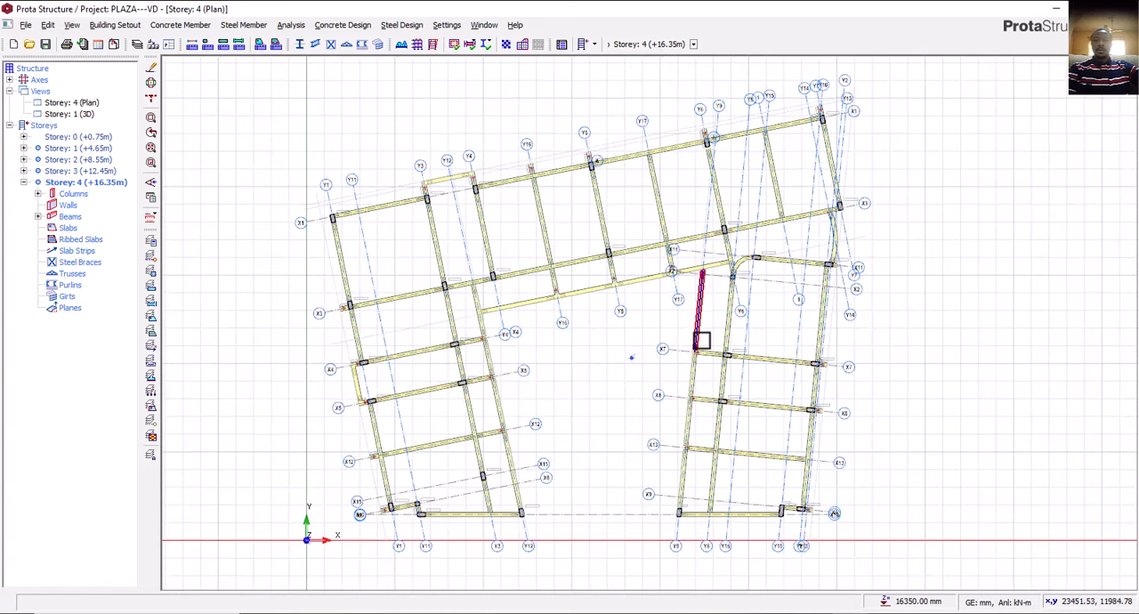
Delete the storey 4 beams along the east wing's inner edge between axes X2 and X8.
scroll(699, 328, "up", 2)
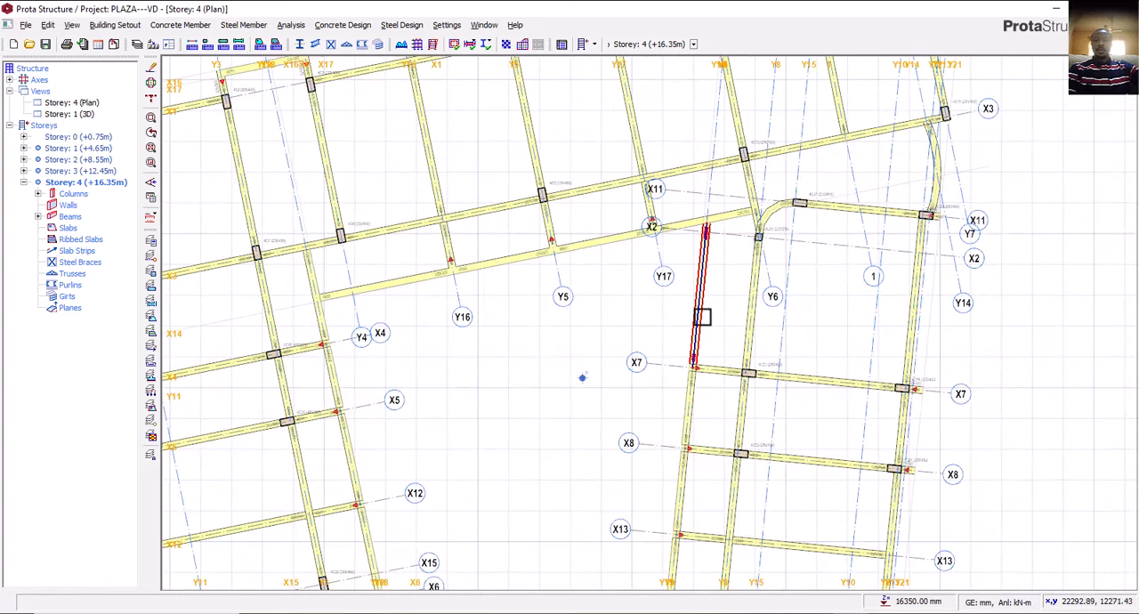
left_click(702, 316)
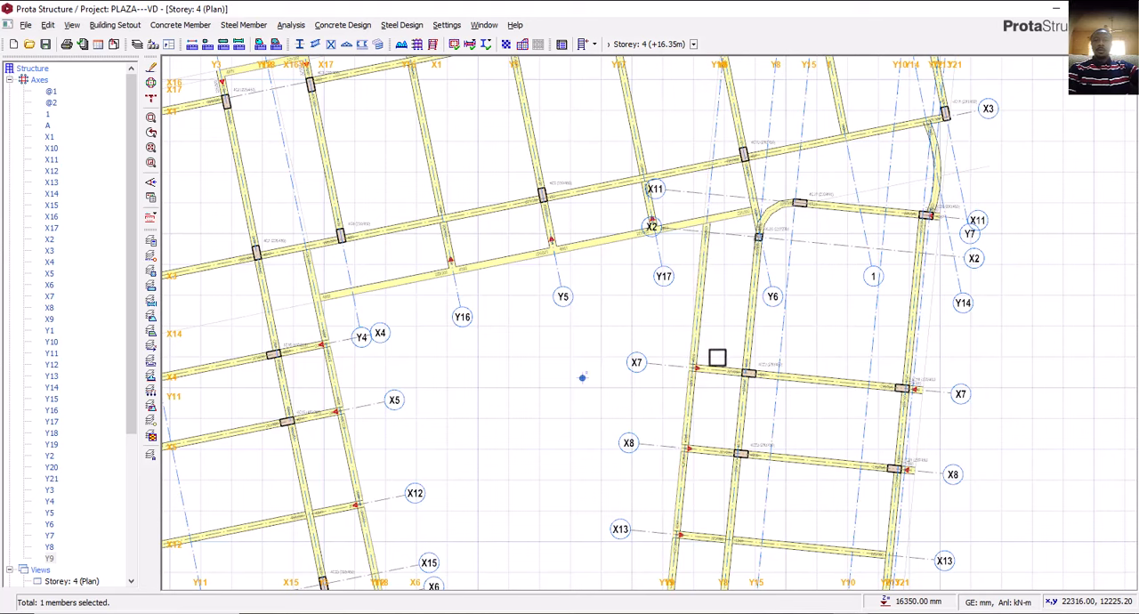
scroll(753, 398, "down", 4)
scroll(720, 369, "up", 5)
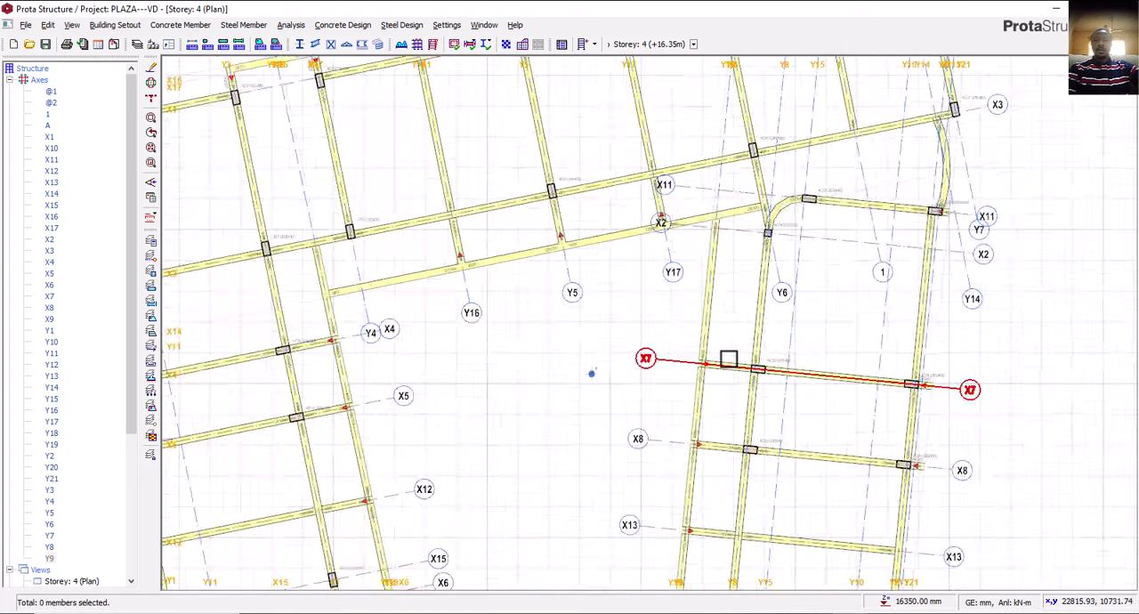
left_click(705, 326)
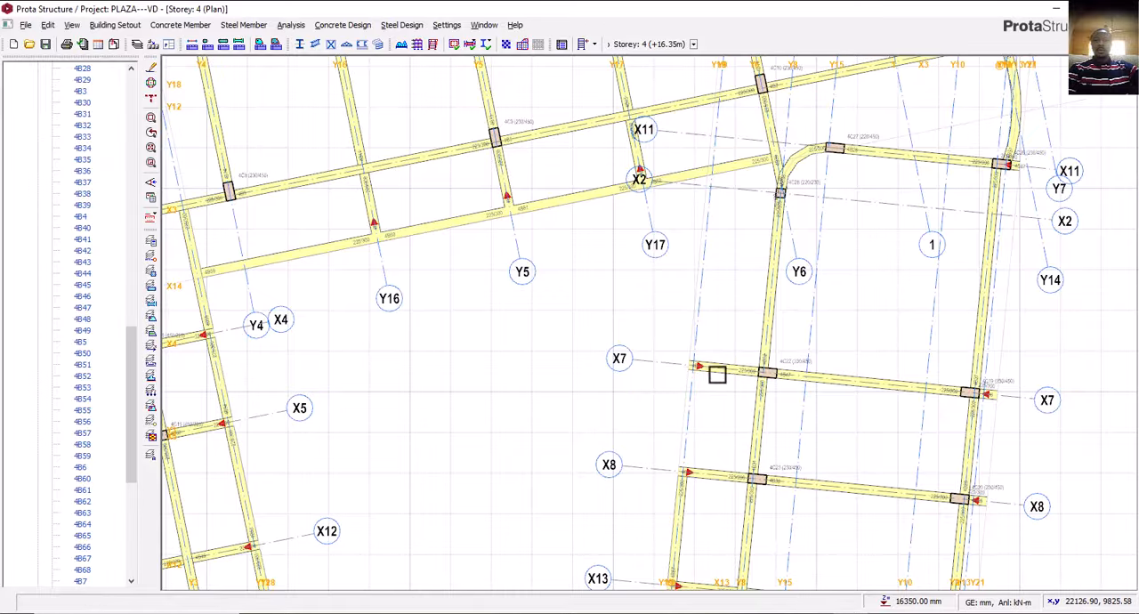
Delete the east wing's columns and beam on axis X7 and the Y8 and Y2 beams running north from it.
left_click(760, 356)
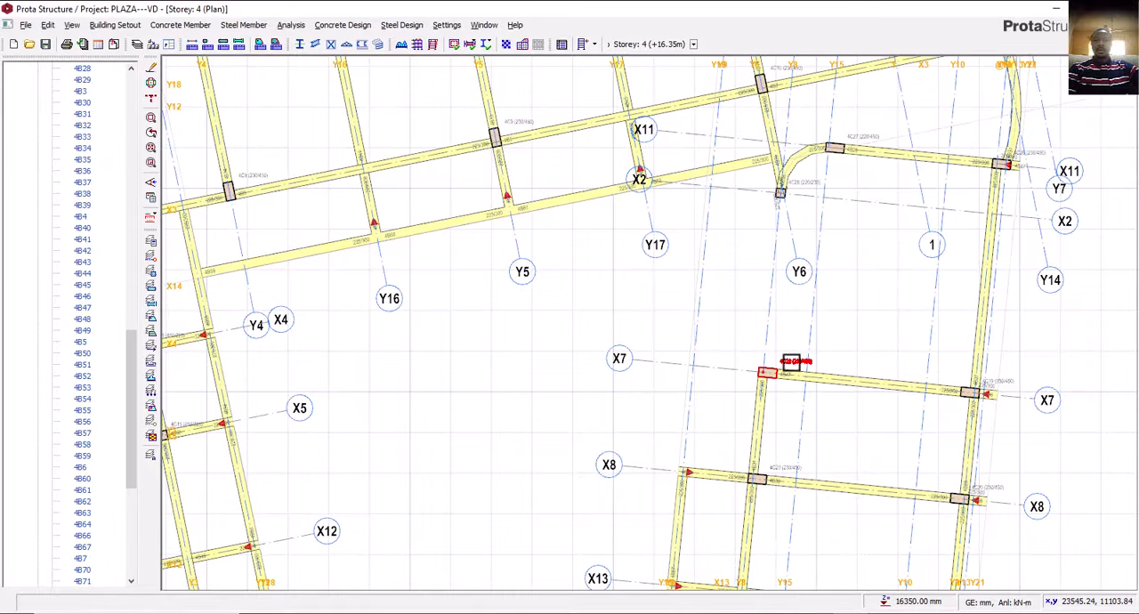
left_click(792, 364)
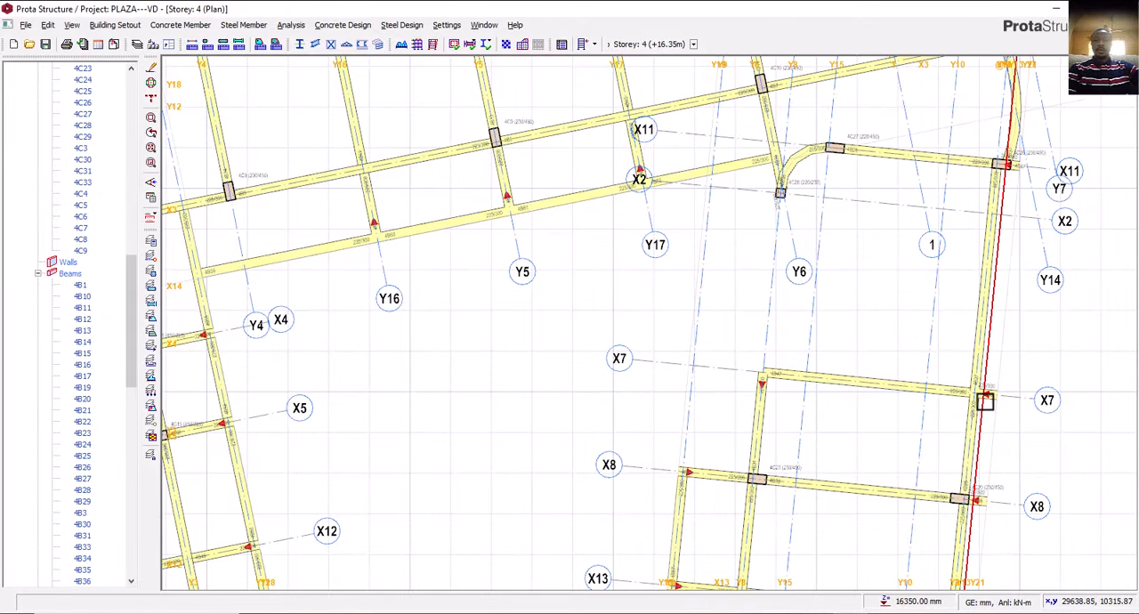
scroll(985, 400, "up", 3)
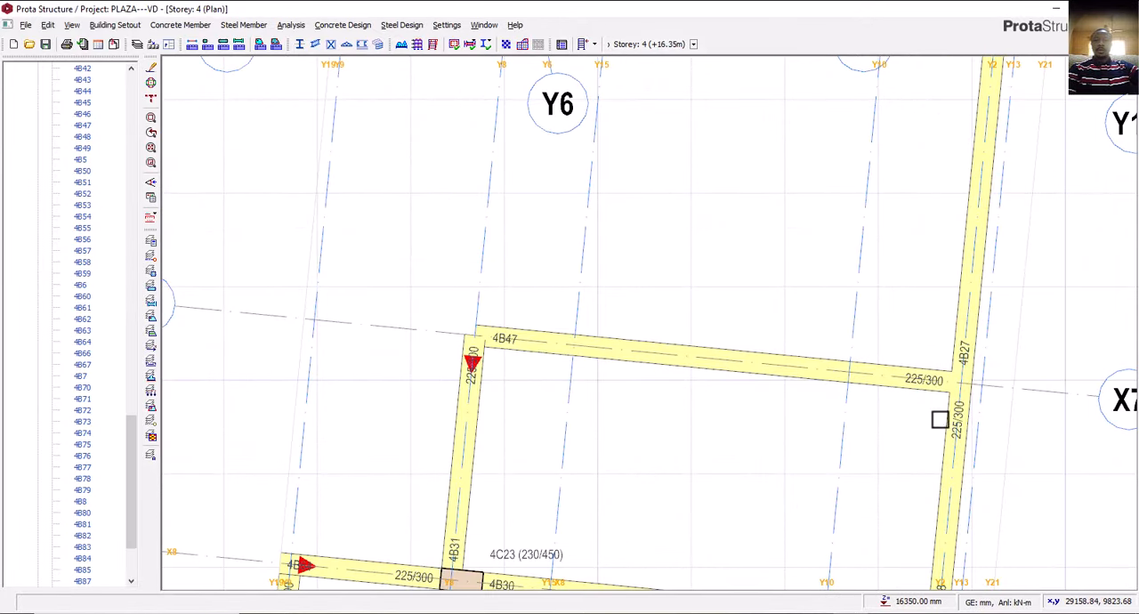
left_click(954, 365)
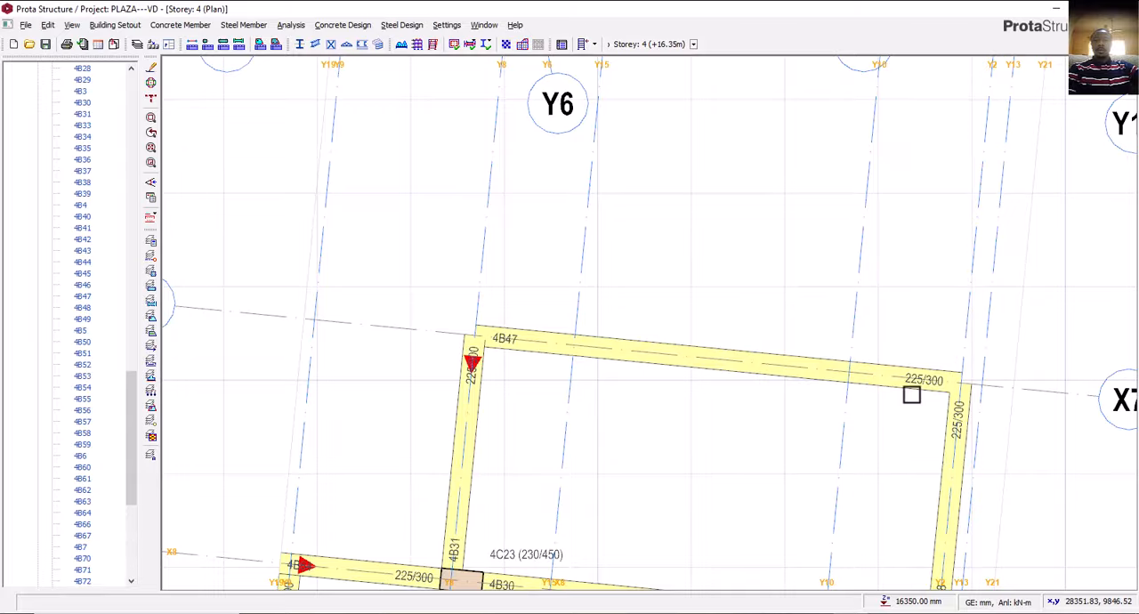
left_click(911, 396)
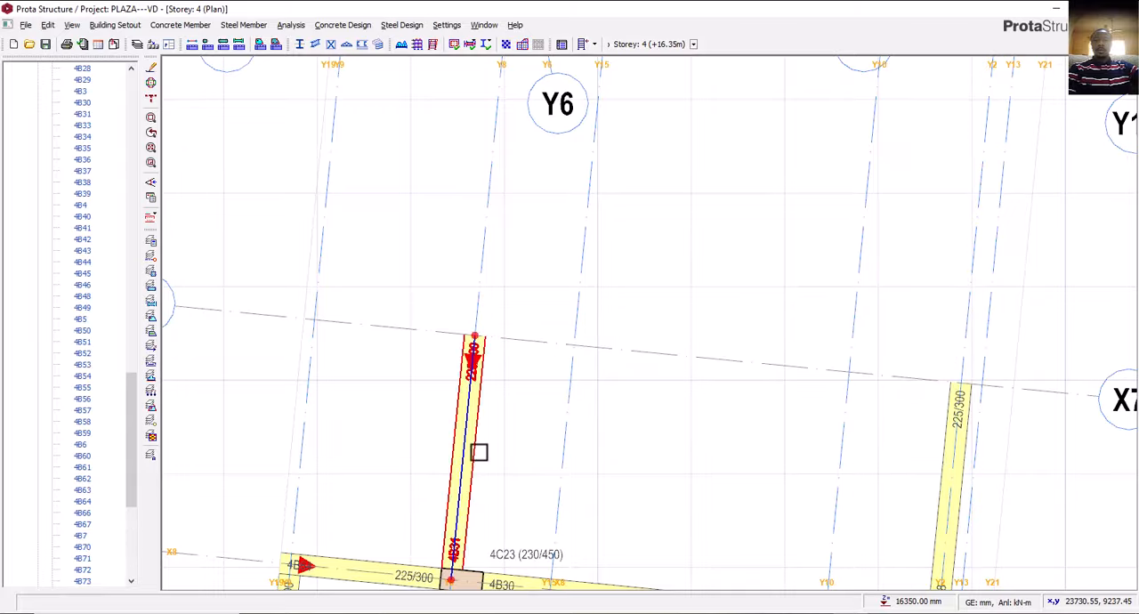
Delete the east wing's Y8 and Y2 beams between axes X7 and X8 and the column at X8 and Y2.
scroll(710, 408, "down", 4)
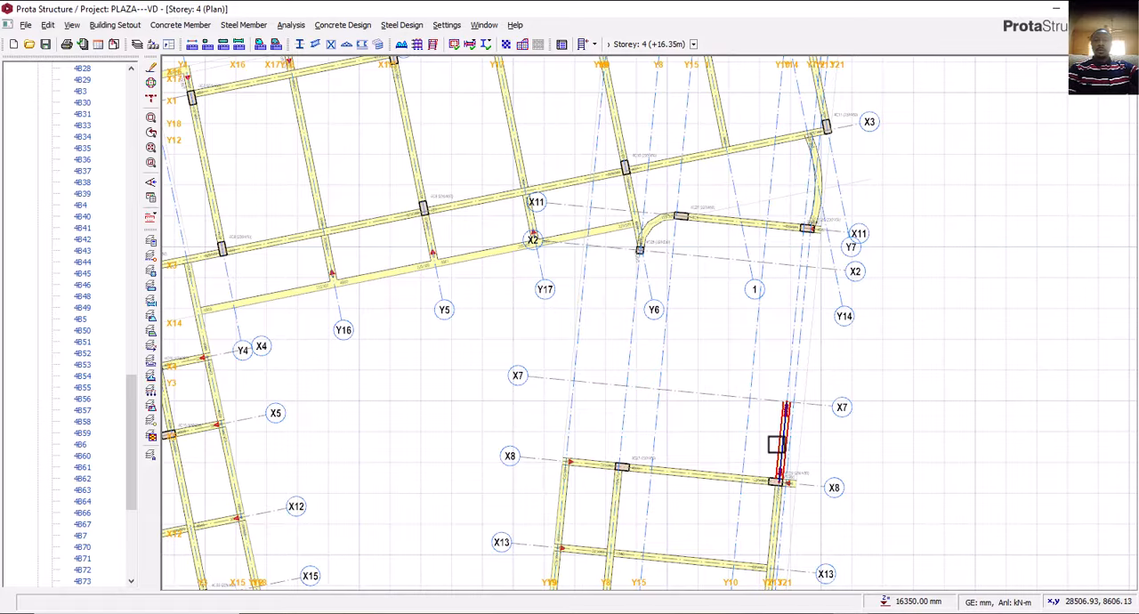
left_click(776, 445)
scroll(792, 489, "up", 2)
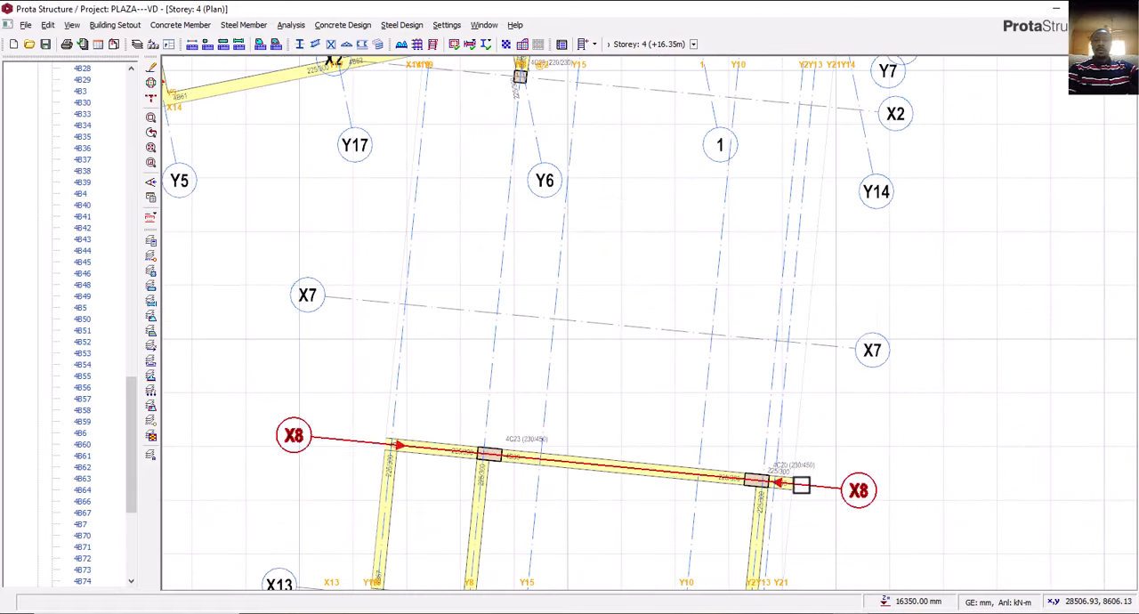
left_click(746, 491)
middle_click_drag(734, 478, 761, 353)
scroll(810, 357, "up", 3)
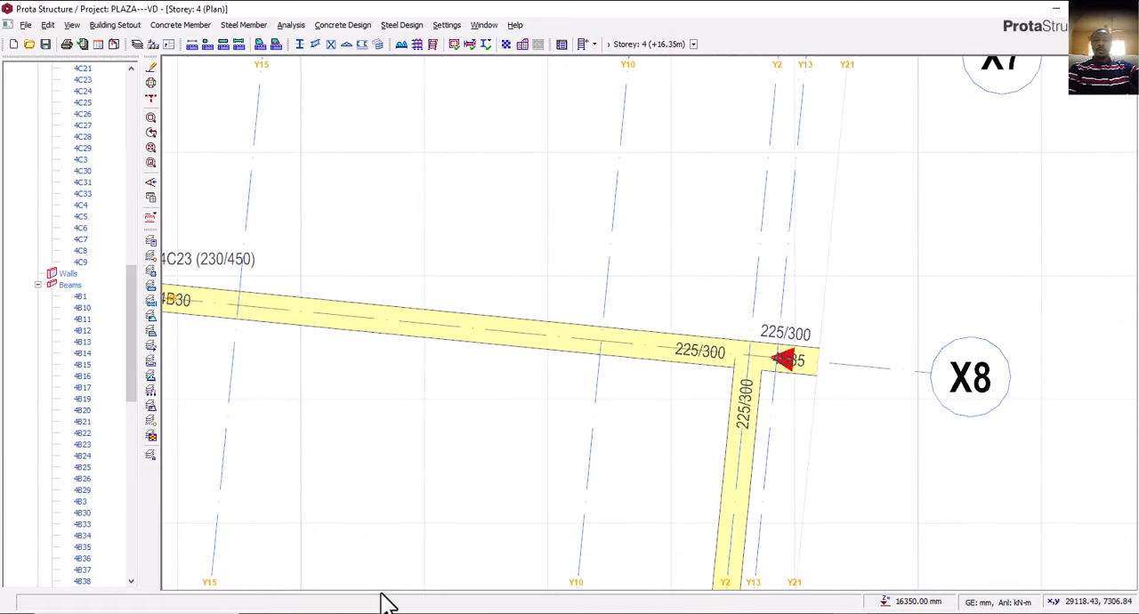
Delete the remaining storey 4 beams and columns east of axis Y6, including the curved beam near axis Y7.
scroll(726, 379, "down", 4)
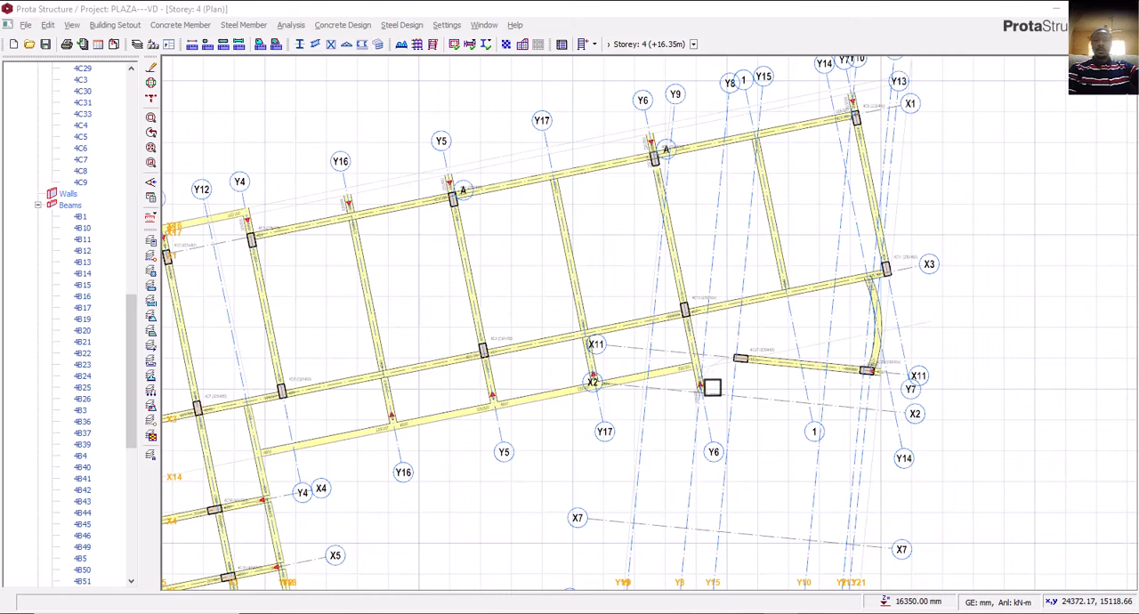
scroll(708, 379, "up", 2)
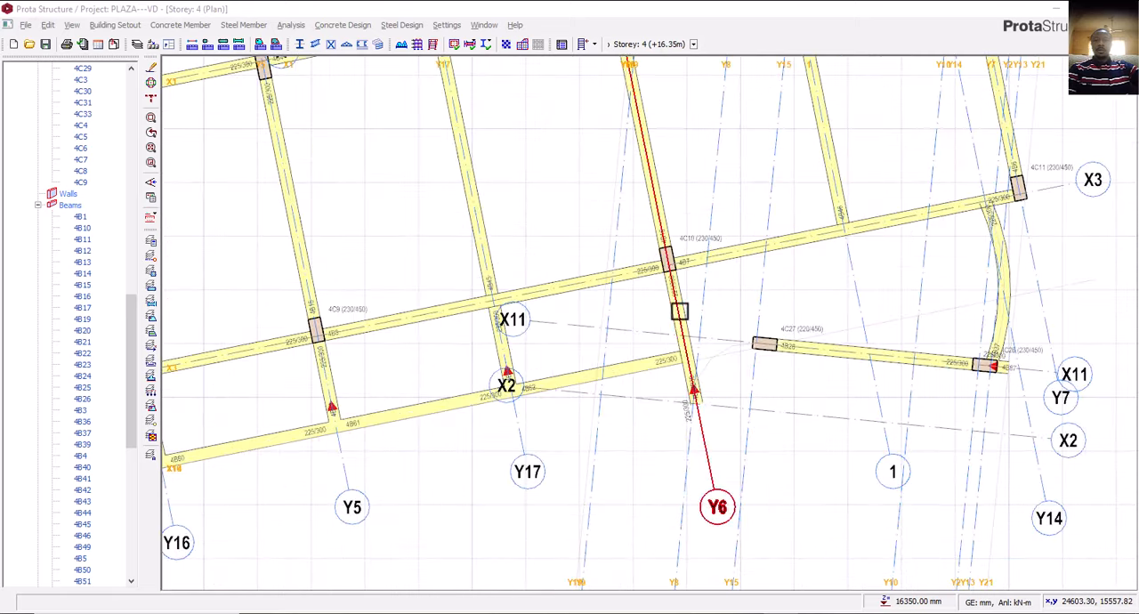
scroll(678, 385, "down", 1)
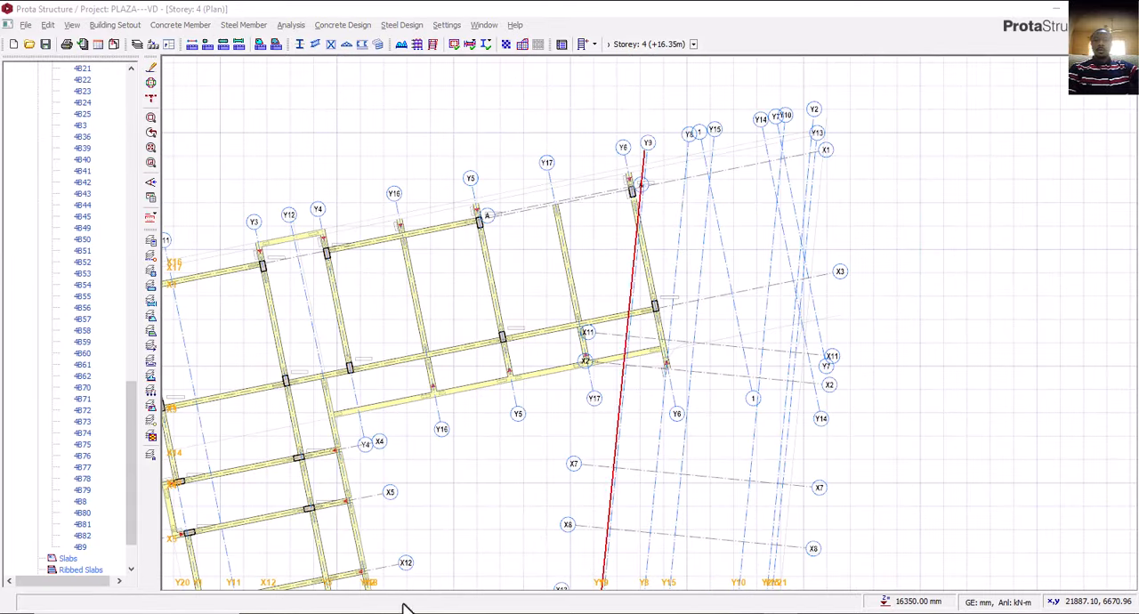
Delete the storey 4 beam on axis Y6 that projects south of axis X3.
scroll(669, 395, "up", 3)
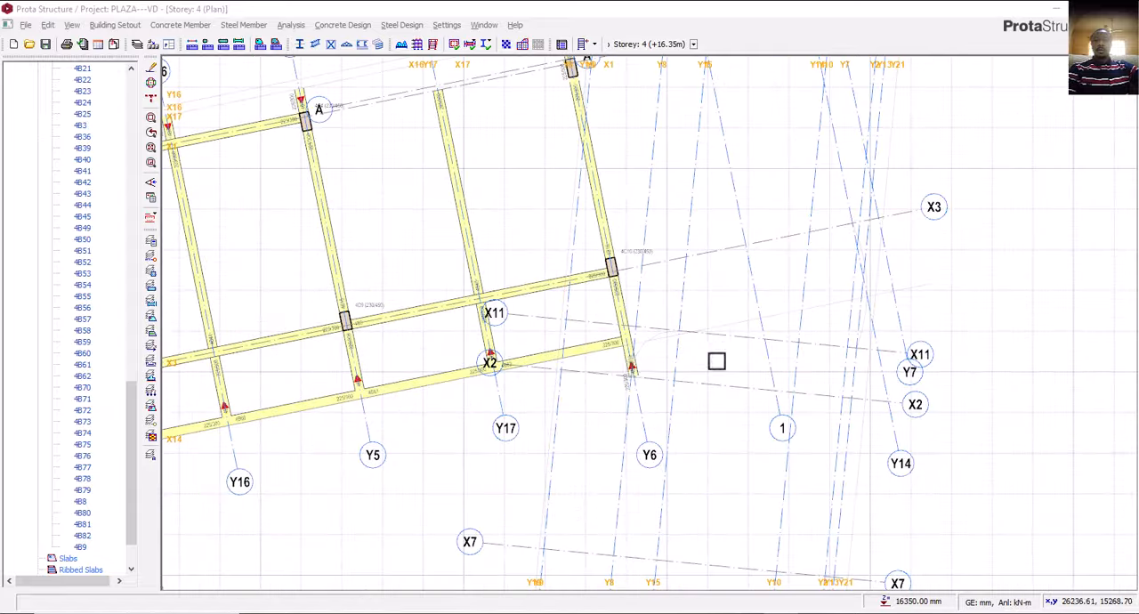
scroll(633, 368, "up", 2)
left_click(626, 360)
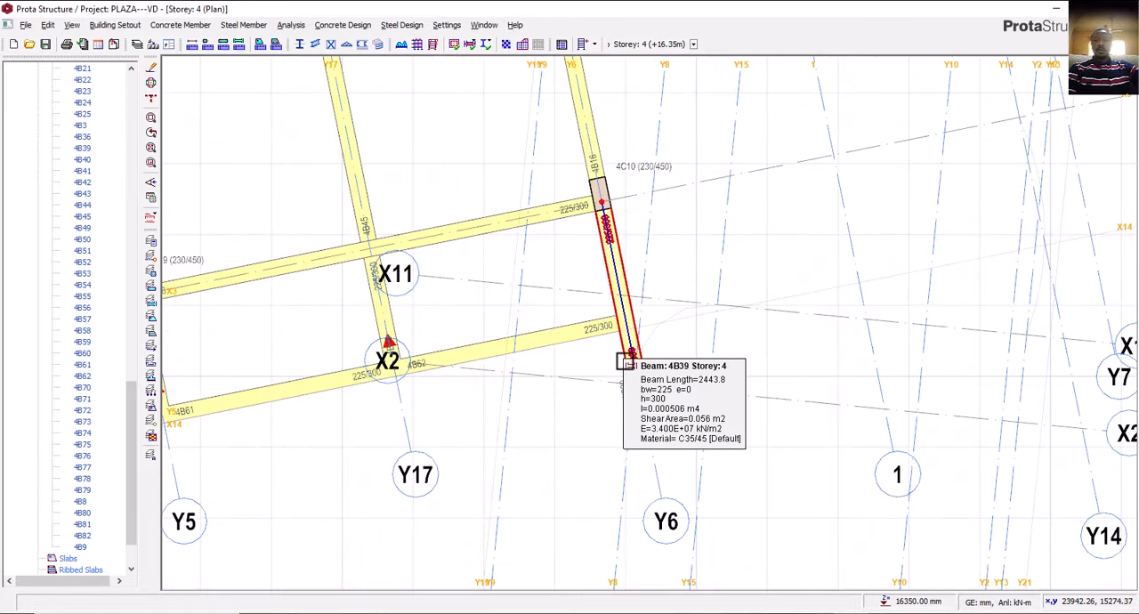
key("Delete")
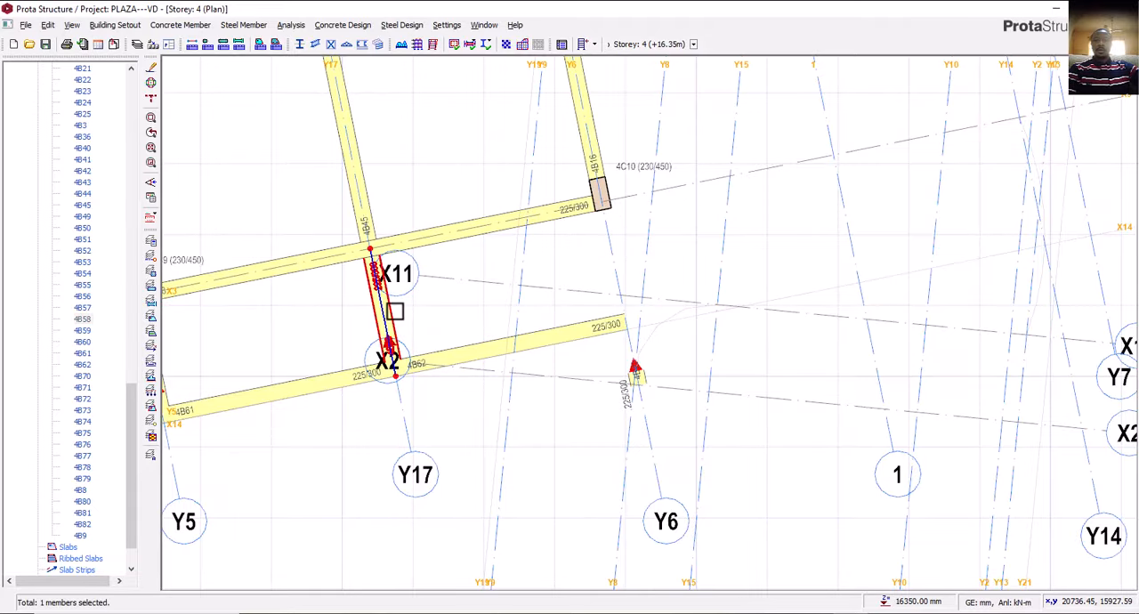
Add a 225/300 storey 4 beam on axis Y6 between axes X14 and X3, and delete the stray beam stub south of it.
right_click(395, 312)
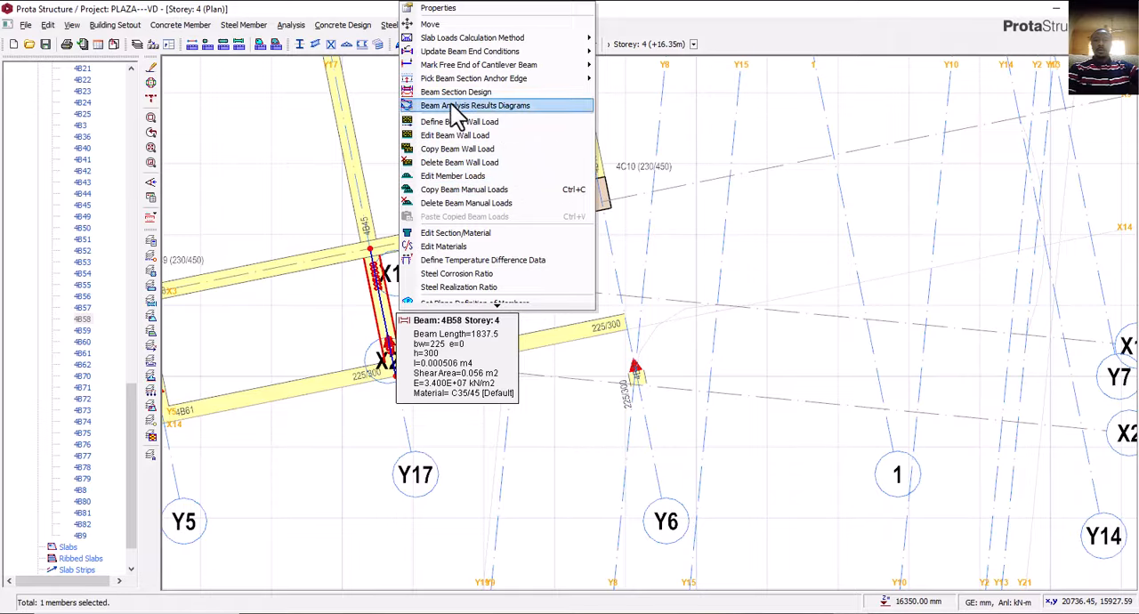
left_click(441, 9)
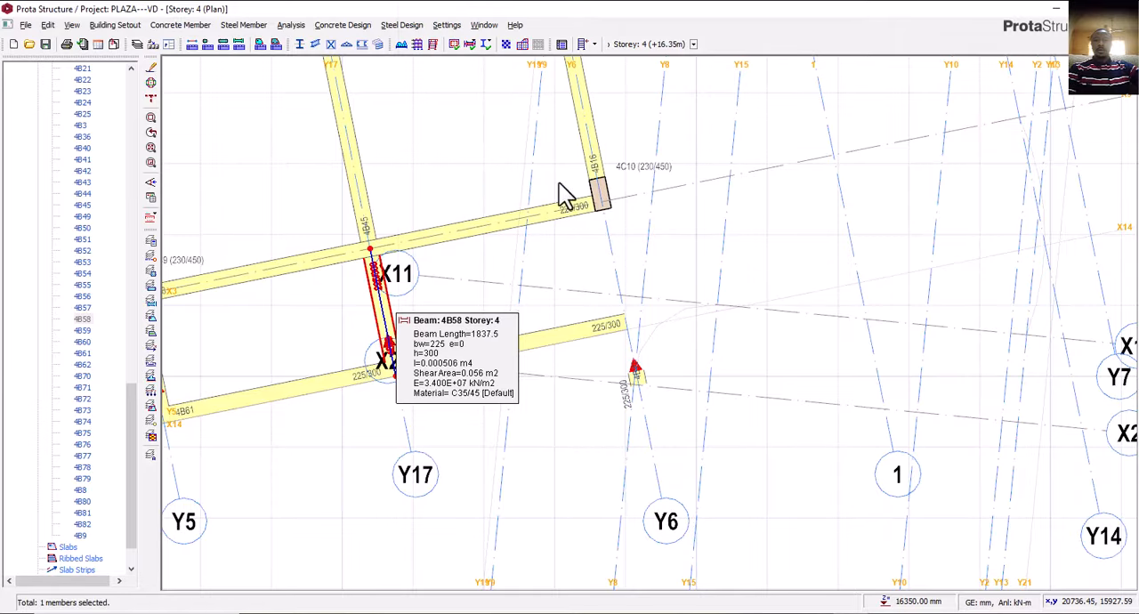
left_click(602, 201)
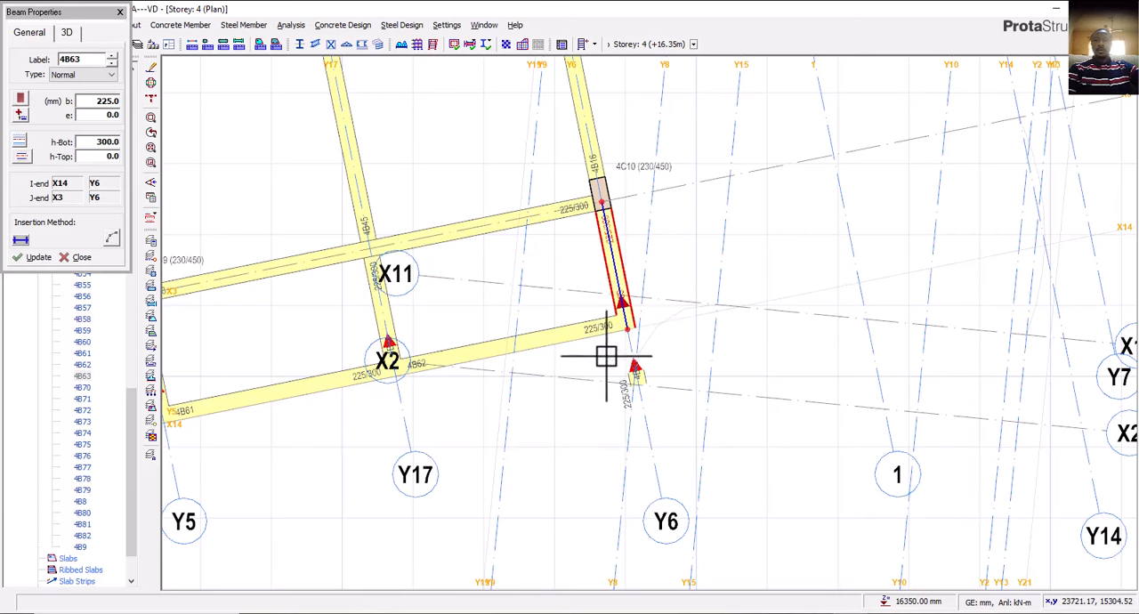
key("Escape")
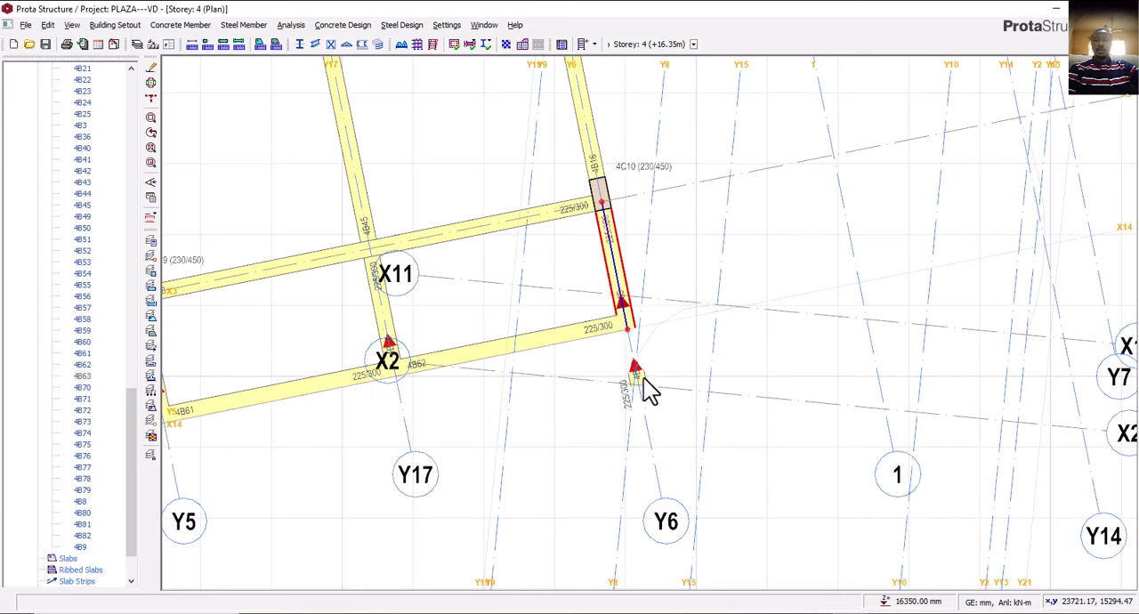
left_click(645, 379)
left_click(645, 379)
Open the 3D view and delete the storey 3 slabs at the southern end of the east wing.
scroll(641, 374, "down", 6)
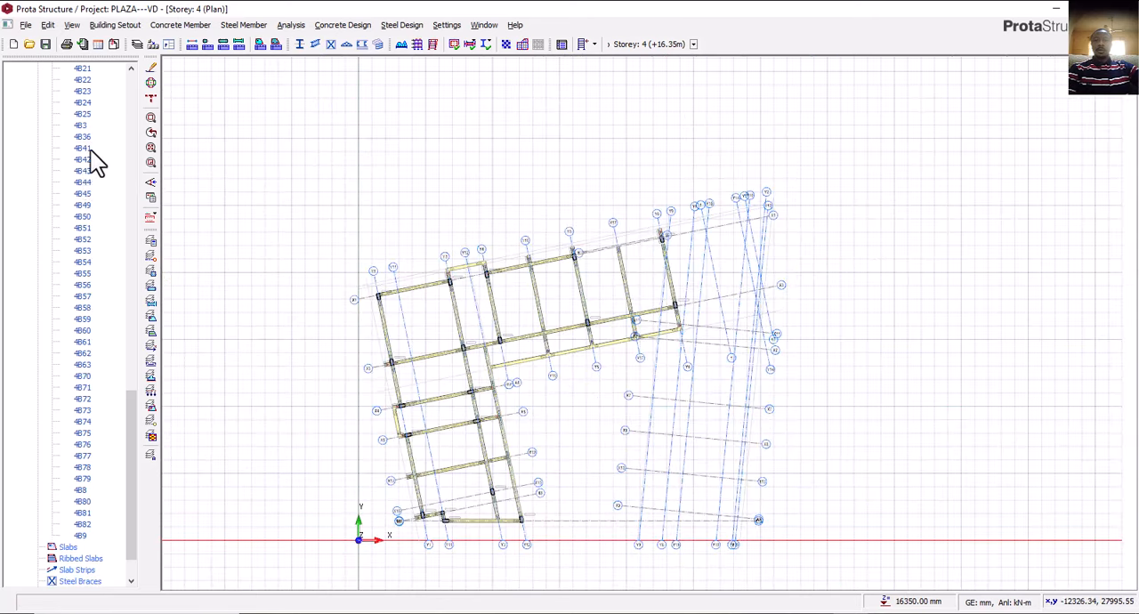
scroll(100, 164, "up", 10)
scroll(101, 158, "up", 4)
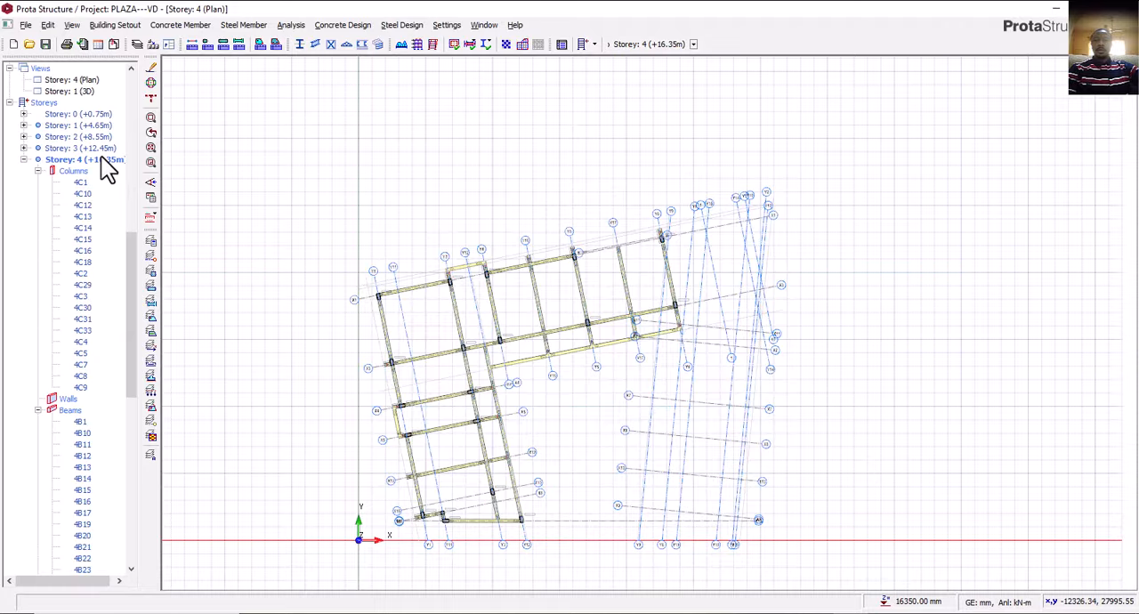
scroll(103, 146, "up", 4)
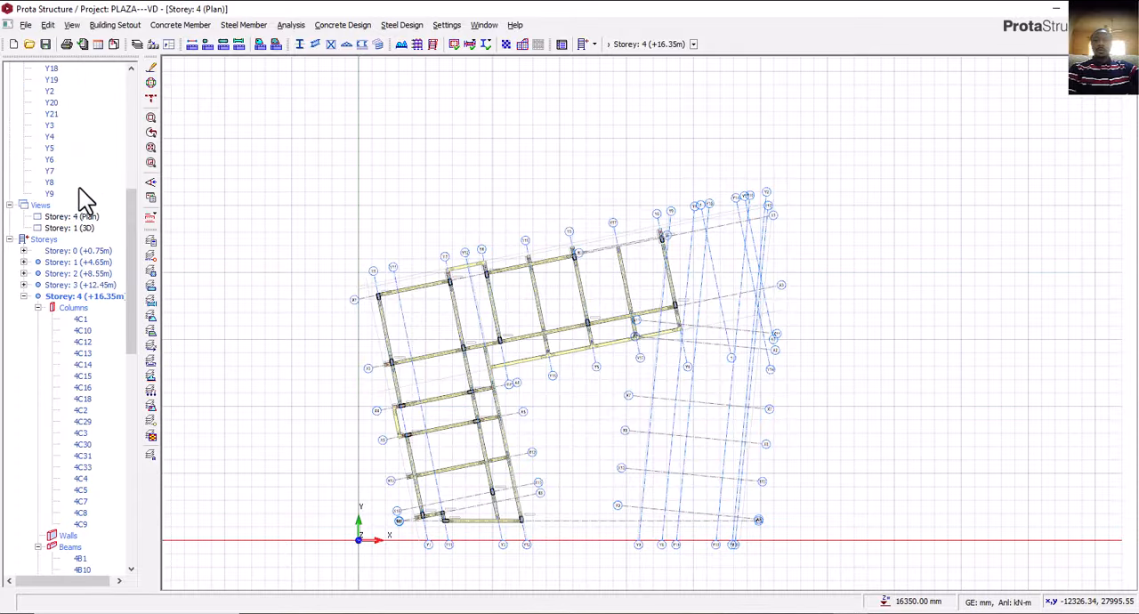
double_click(82, 229)
middle_click_drag(679, 392, 668, 436)
scroll(659, 347, "up", 3)
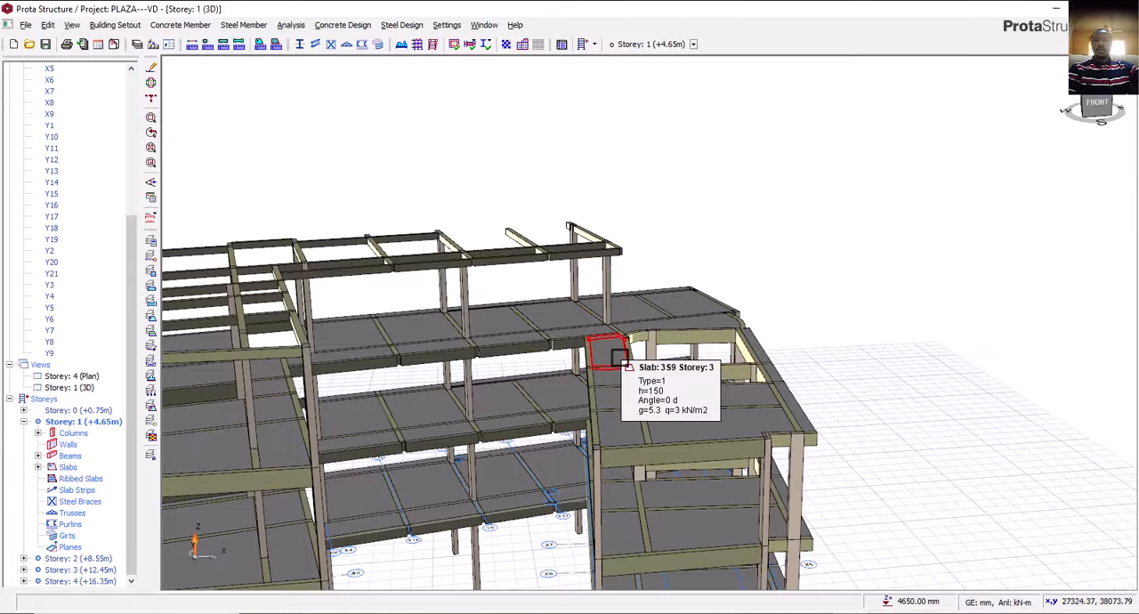
middle_click_drag(630, 416, 618, 380)
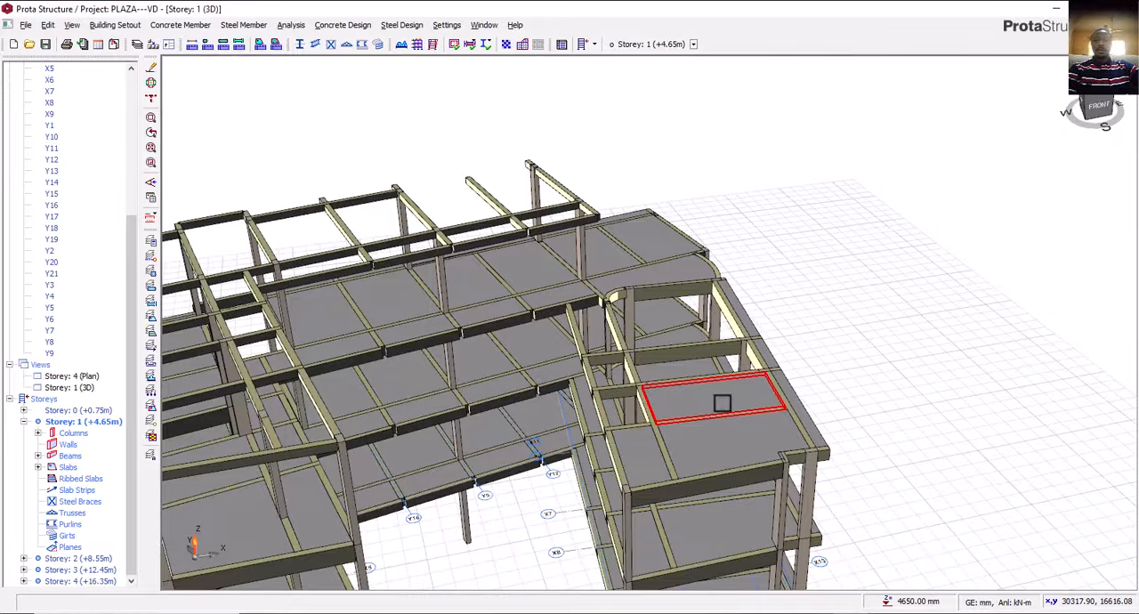
left_click(731, 453)
key("Delete")
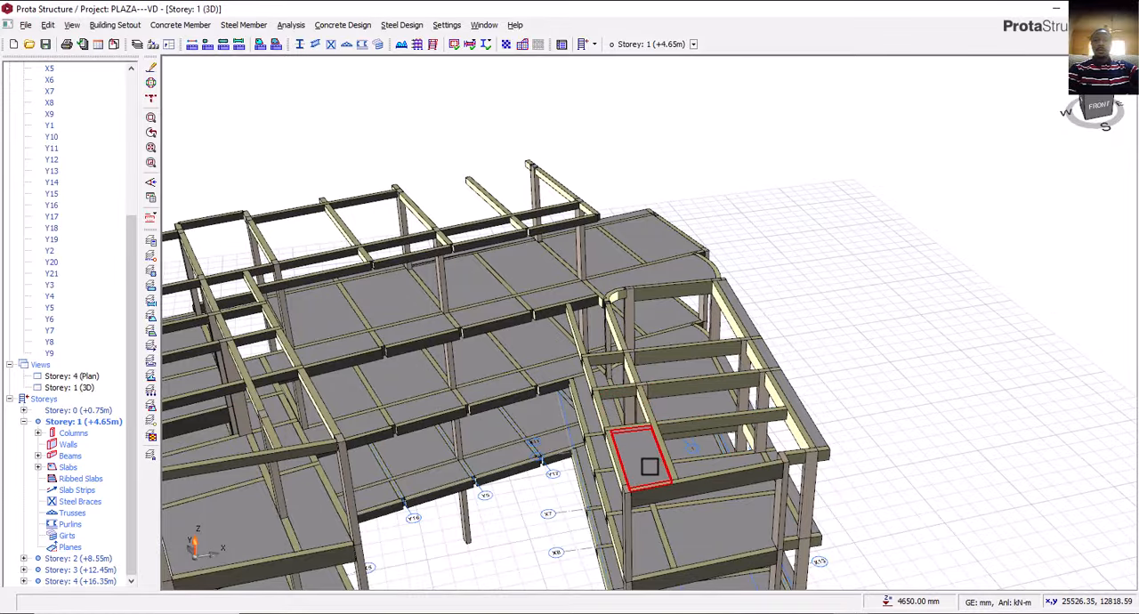
left_click(652, 466)
key("Delete")
Delete the storey 3 slabs by the curved corner and in the bays east of axis Y6.
middle_click_drag(839, 474, 738, 428)
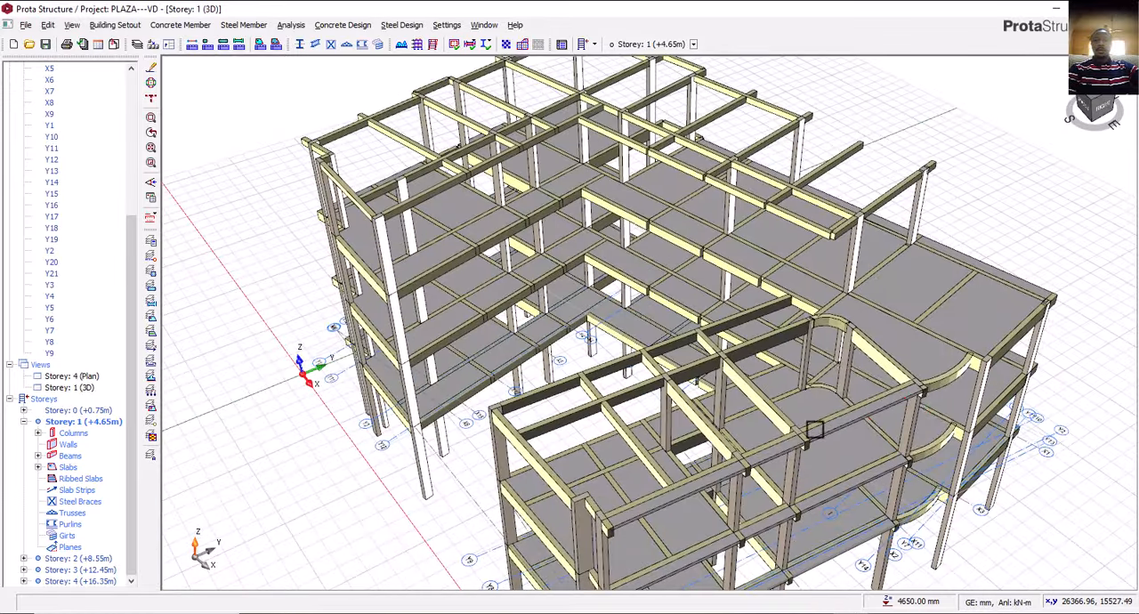
left_click(893, 341)
key("Delete")
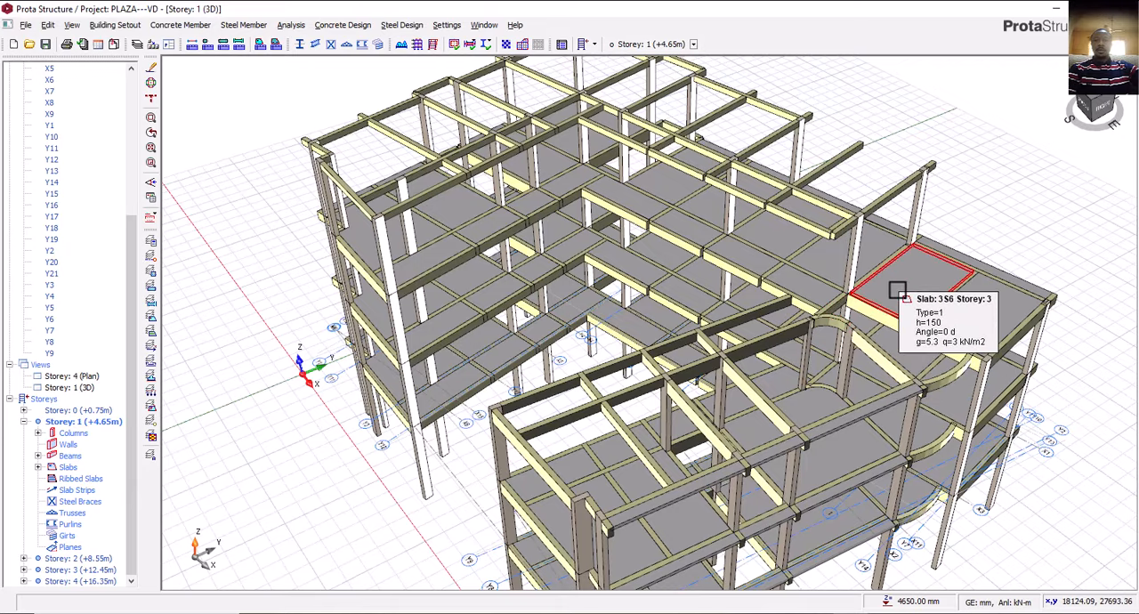
left_click(979, 308)
key("Delete")
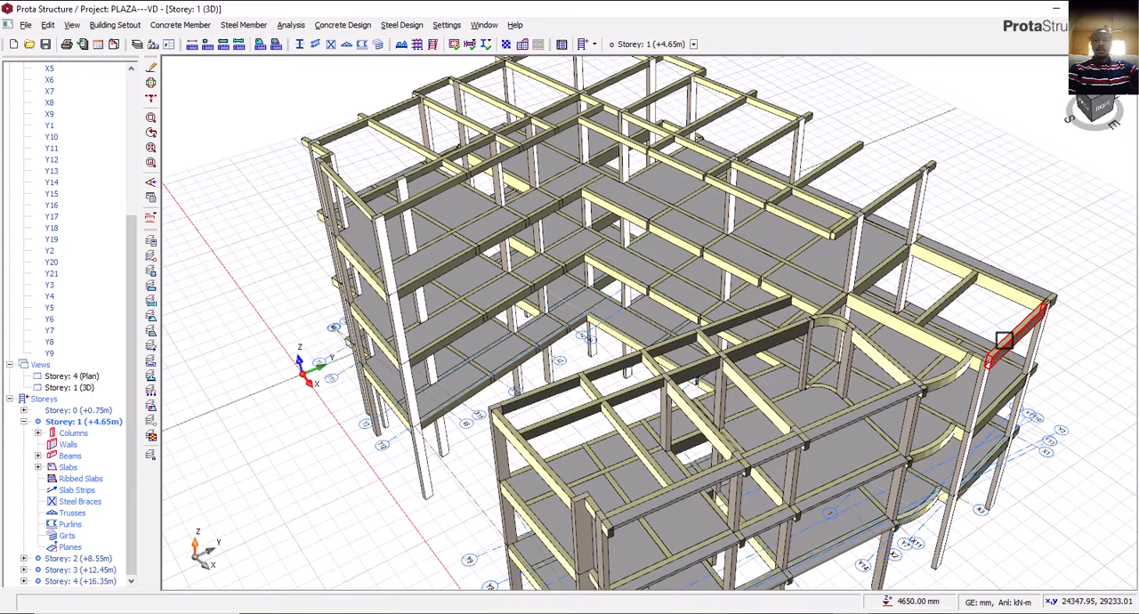
Examine the 3D frame from several sides around the east wing's roof and the storey 4 edge.
mouse_move(1004, 326)
middle_mouse_down()
mouse_move(992, 348)
mouse_move(920, 345)
mouse_move(917, 330)
middle_mouse_up()
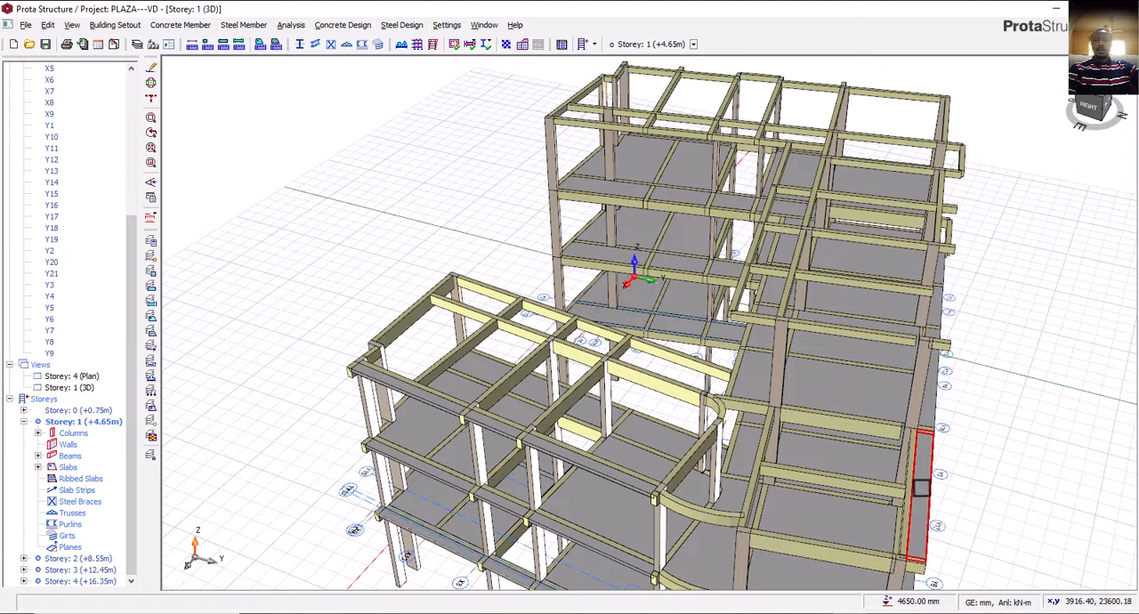
middle_click_drag(666, 458, 884, 310)
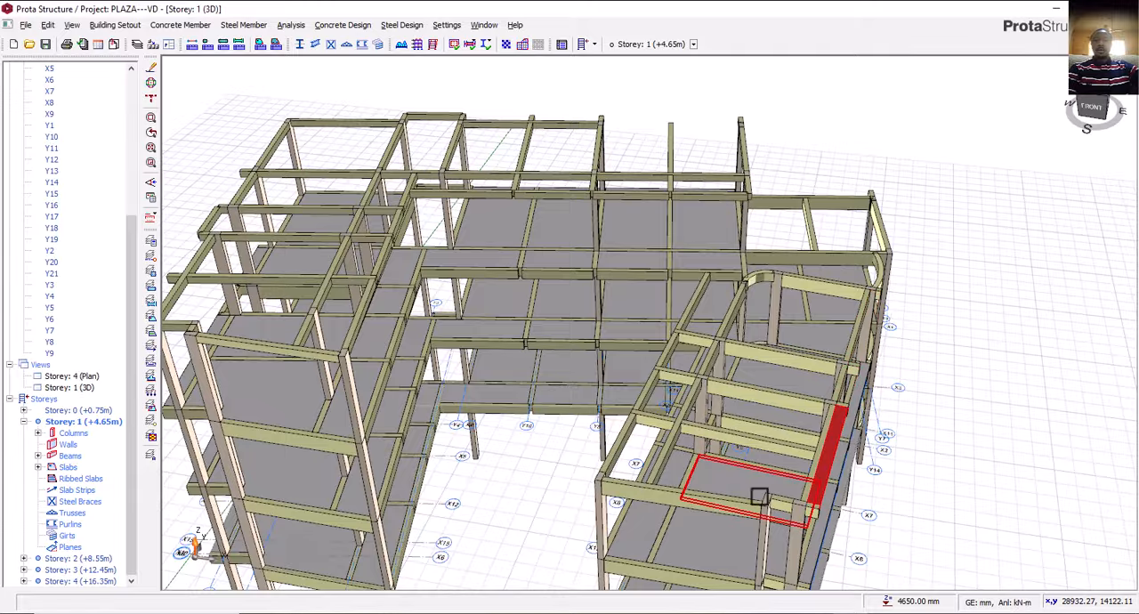
middle_click_drag(757, 481, 786, 468)
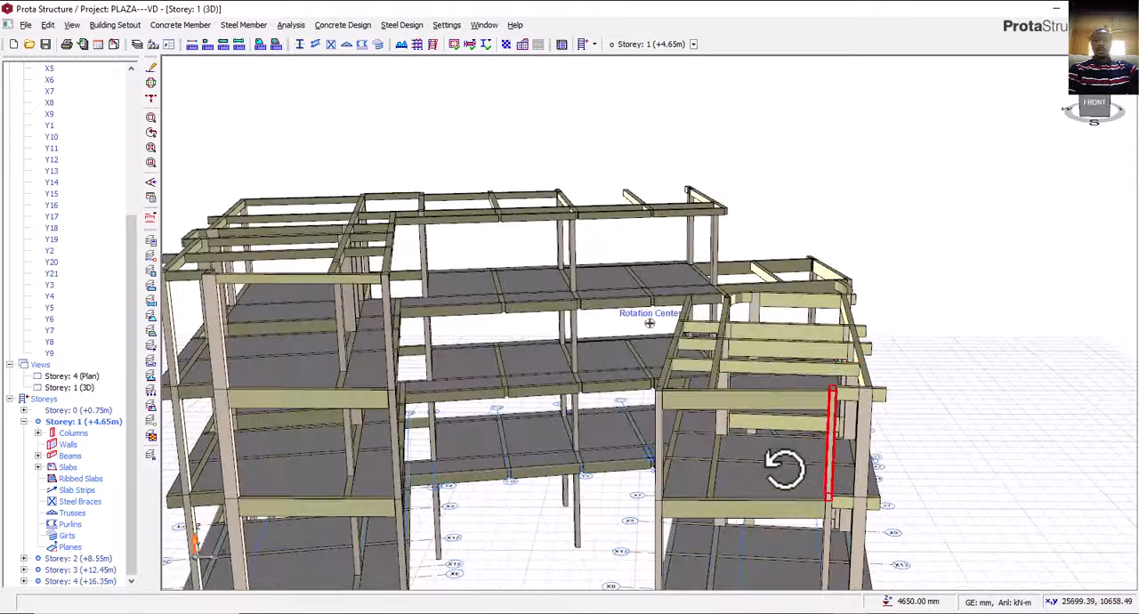
scroll(762, 328, "up", 2)
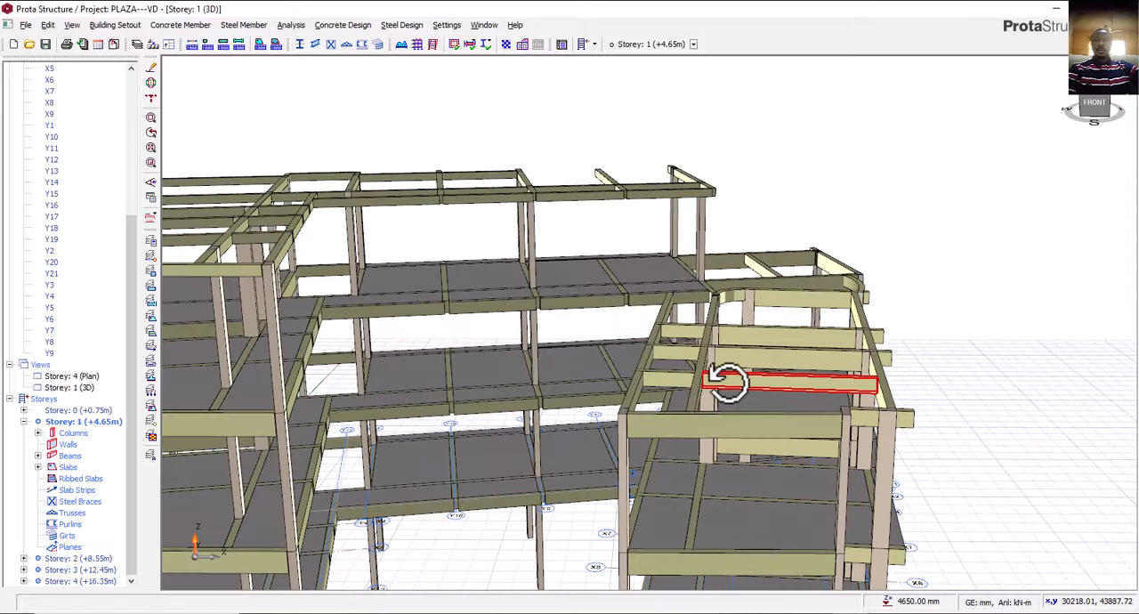
middle_click_drag(725, 382, 737, 389)
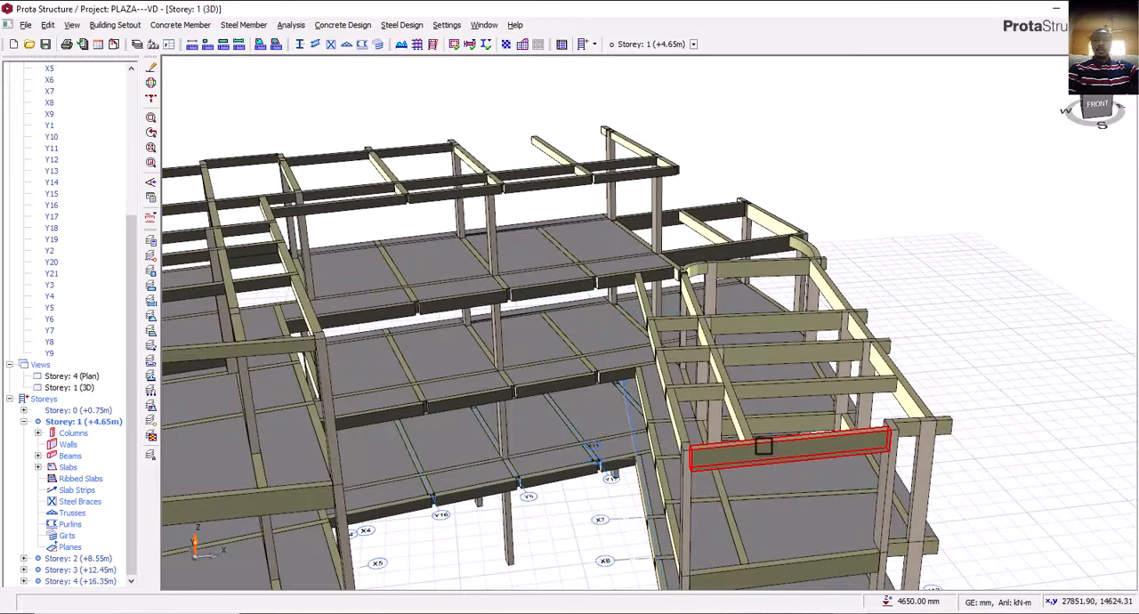
middle_click_drag(756, 445, 814, 389)
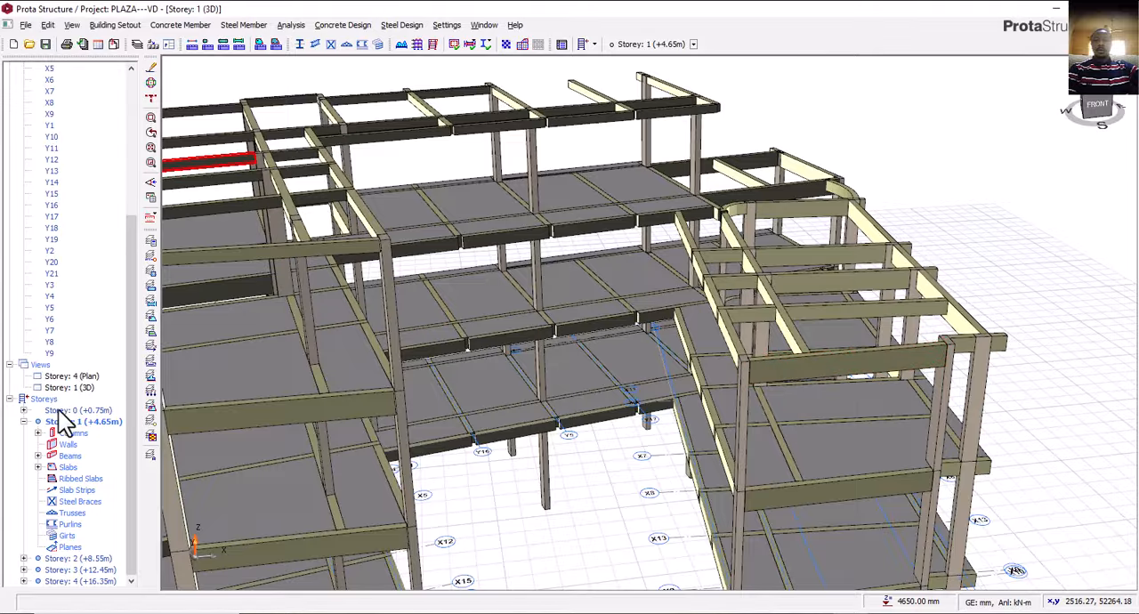
scroll(117, 416, "up", 3)
scroll(118, 416, "down", 3)
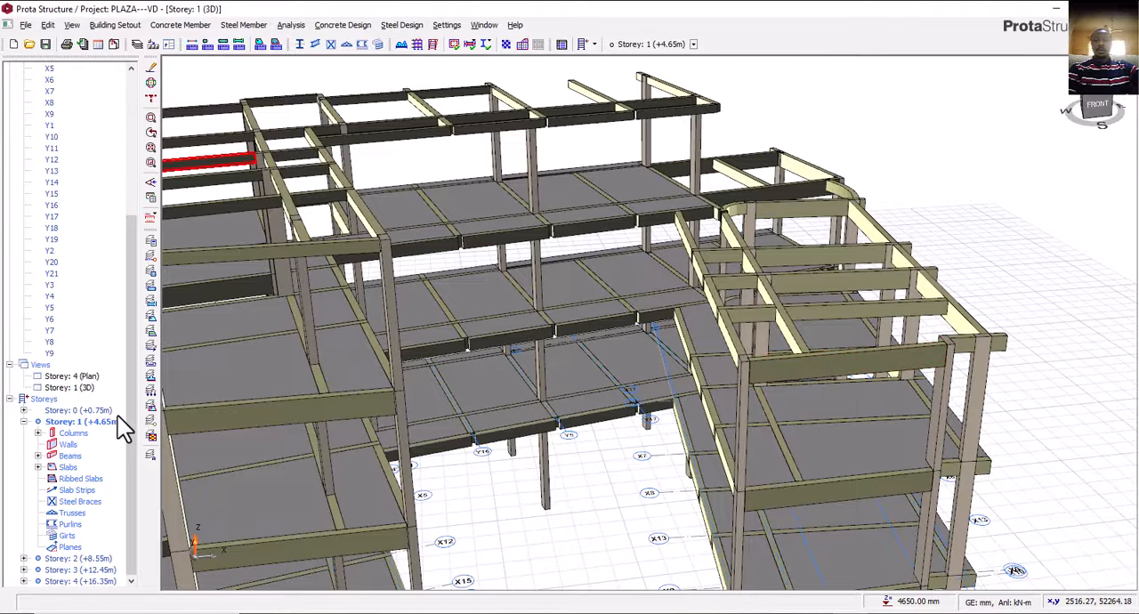
Open the storey 3 plan and delete the long beam on axis X1 running from axis Y5 to axis Y7.
double_click(80, 376)
scroll(91, 376, "up", 6)
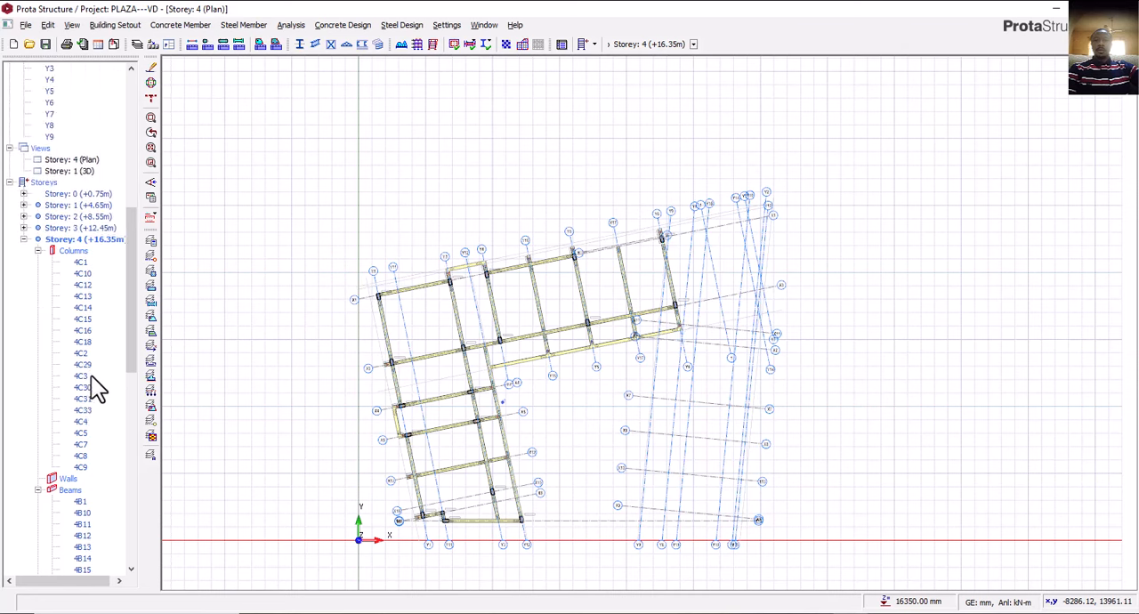
scroll(91, 375, "down", 12)
scroll(98, 392, "down", 6)
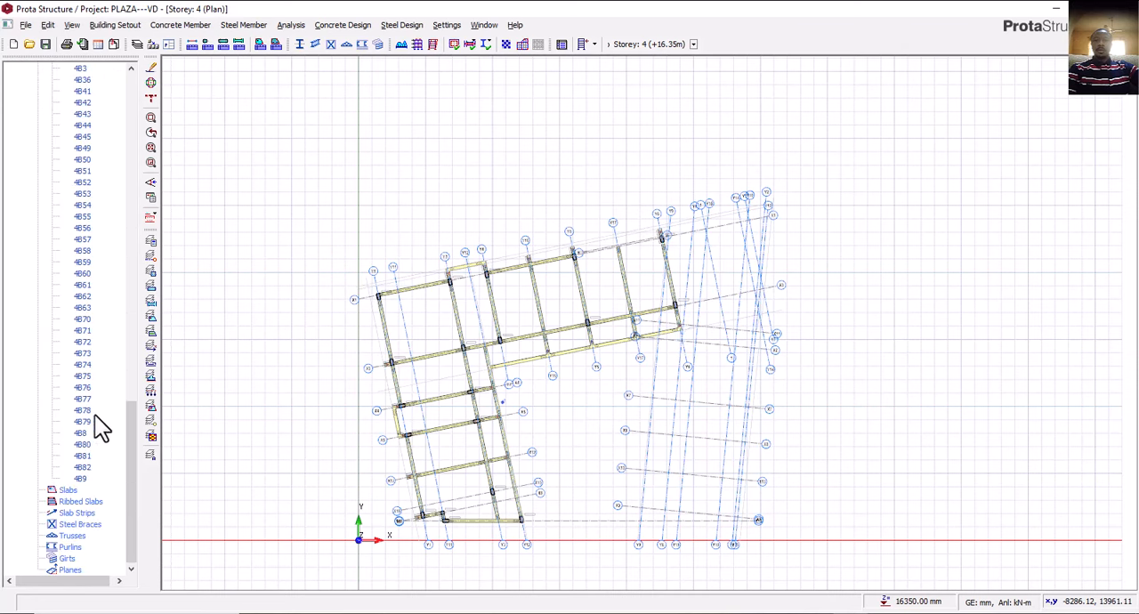
scroll(98, 433, "up", 20)
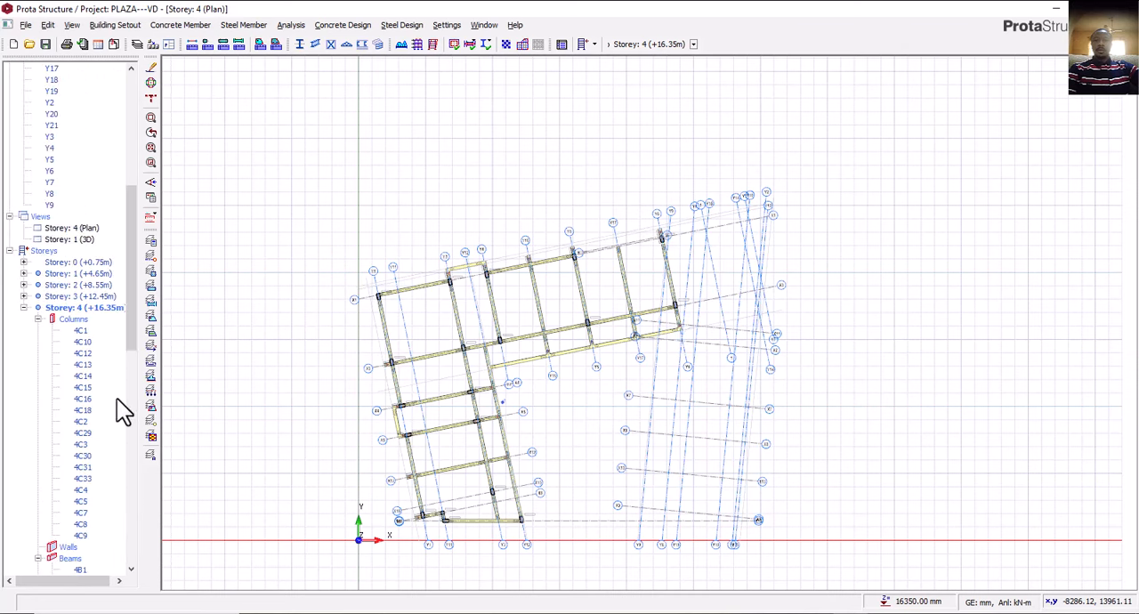
double_click(94, 295)
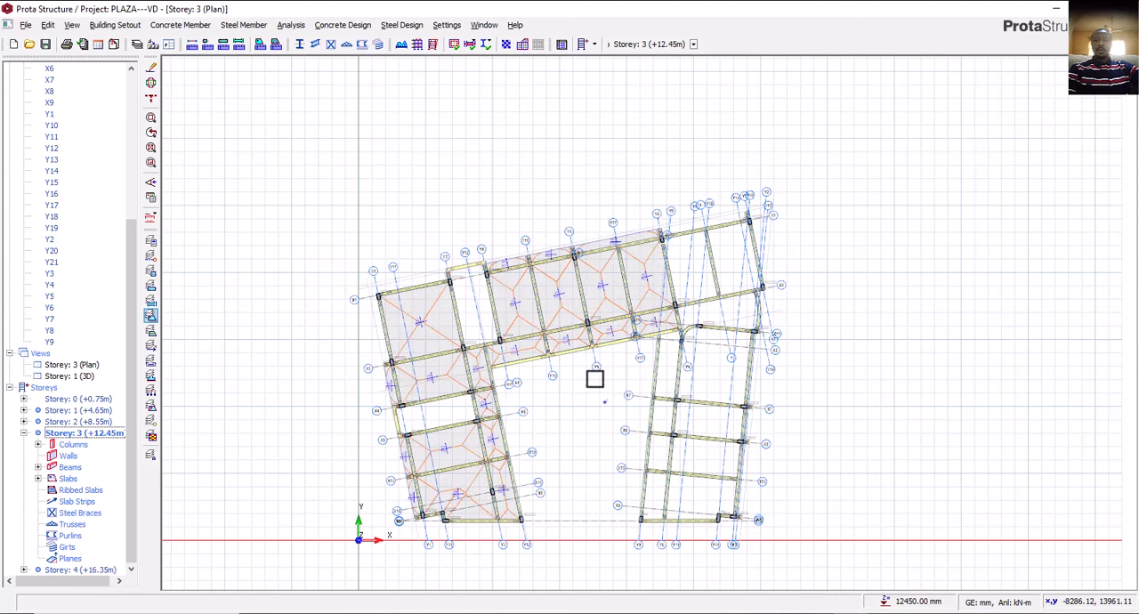
scroll(683, 249, "up", 4)
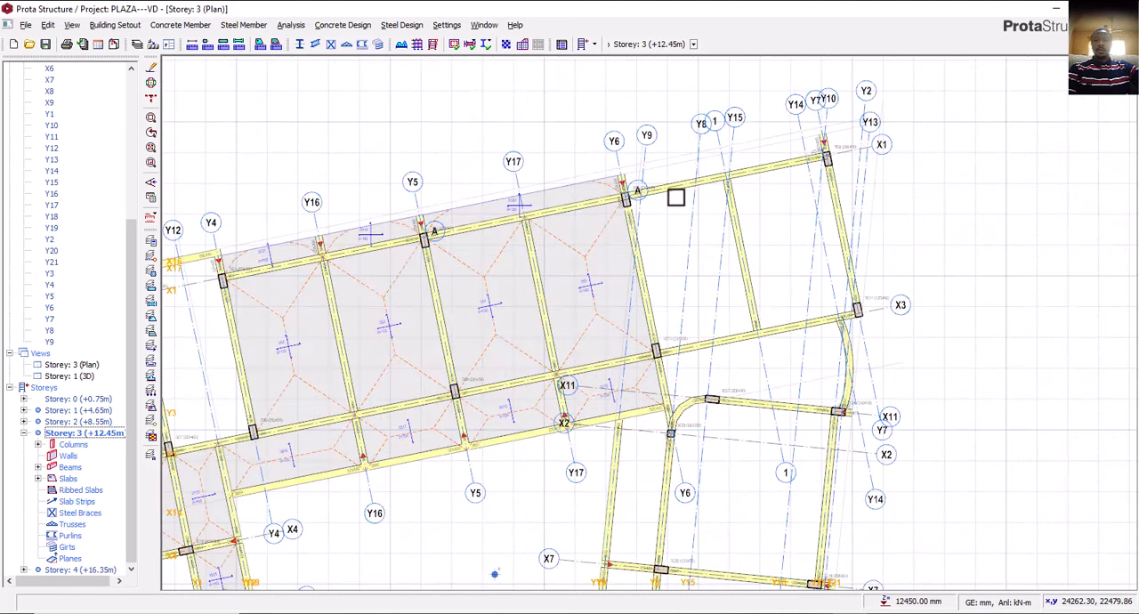
left_click(677, 192)
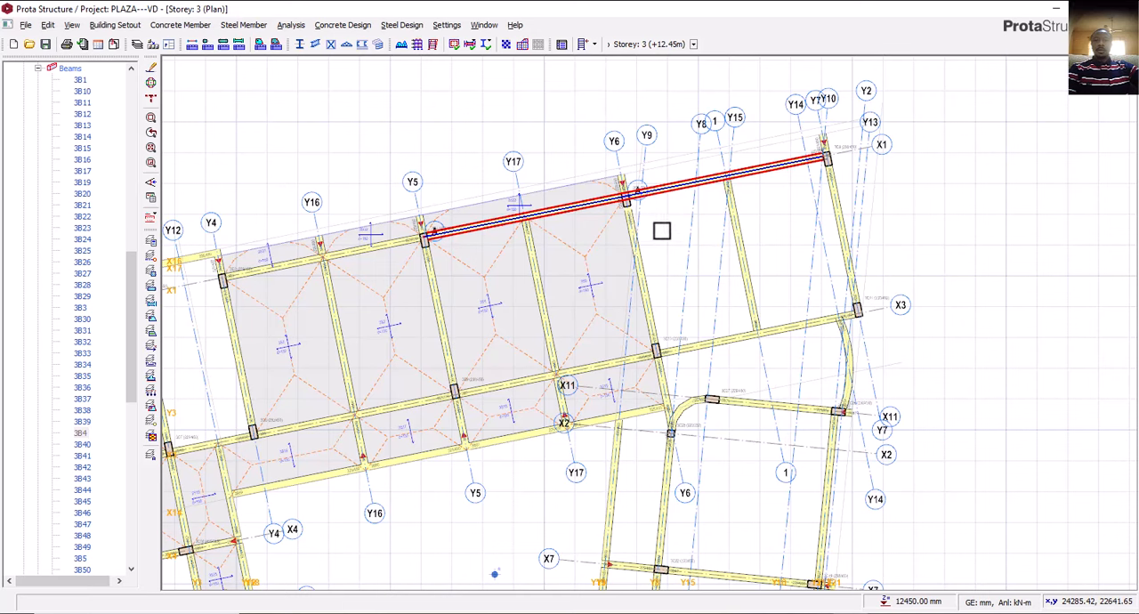
scroll(671, 209, "up", 2)
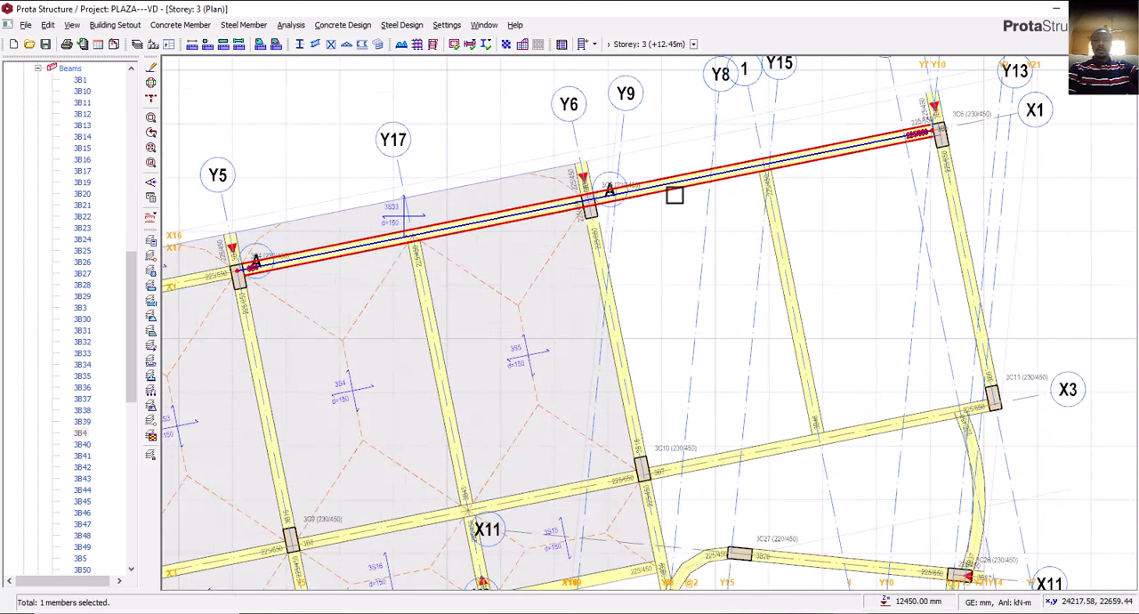
mouse_move(678, 192)
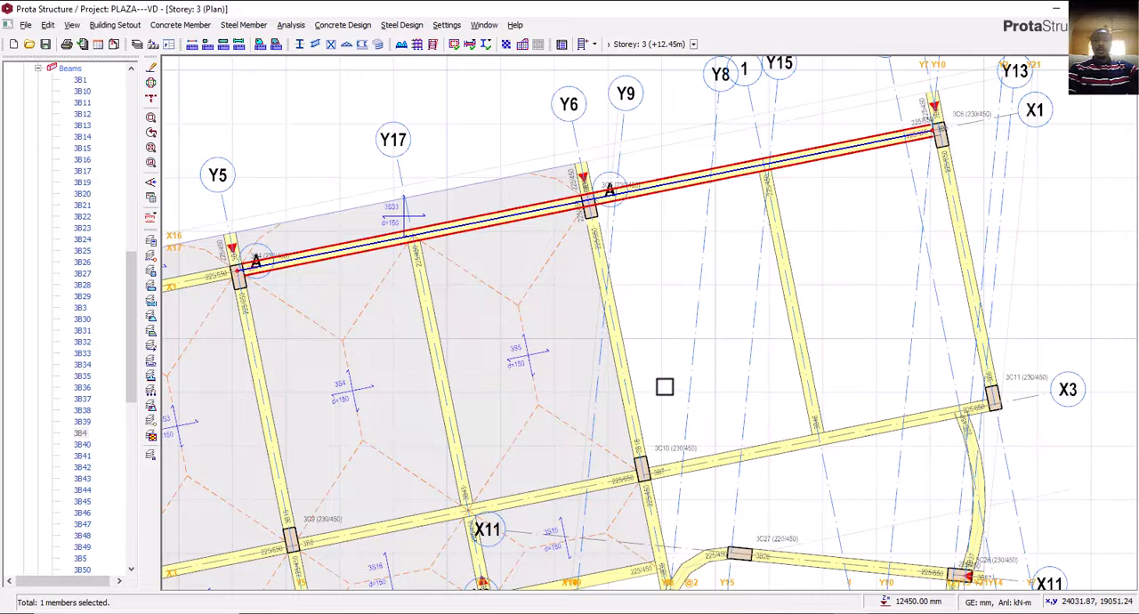
key("Delete")
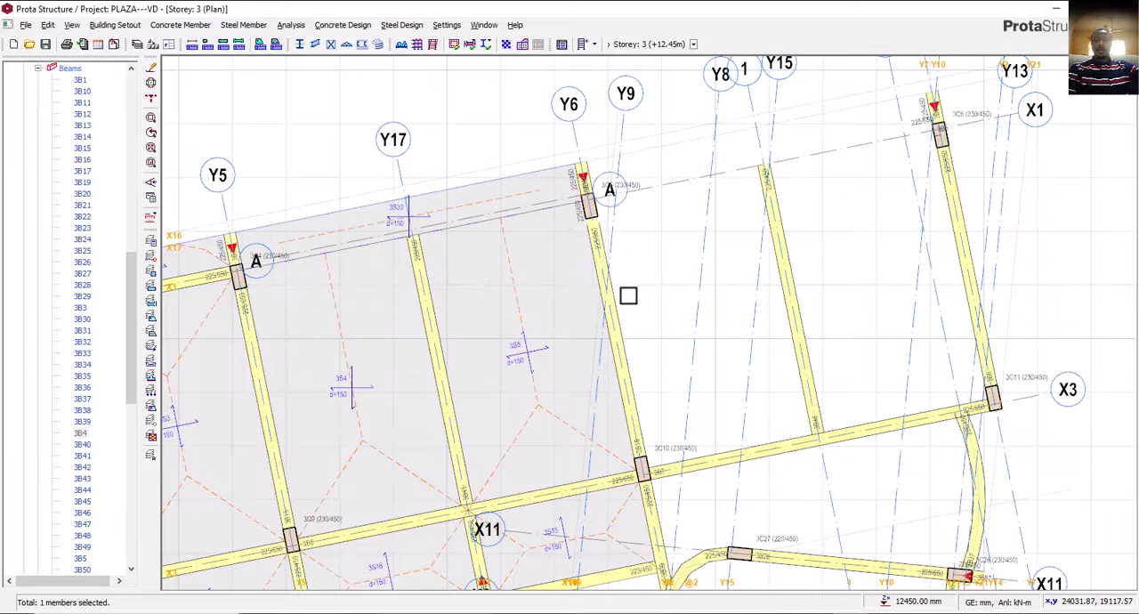
Using the adjoining beam's 225/650 properties, draw separate storey 3 beams on axis X1 from Y5 to Y6 and from Y6 to Y7.
right_click(210, 283)
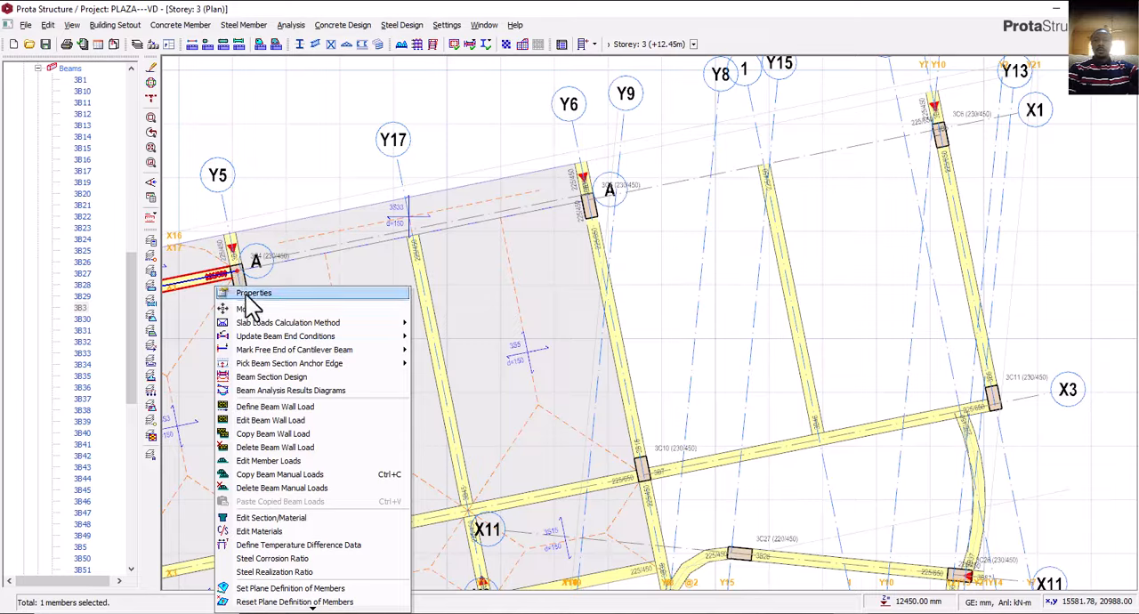
left_click(285, 299)
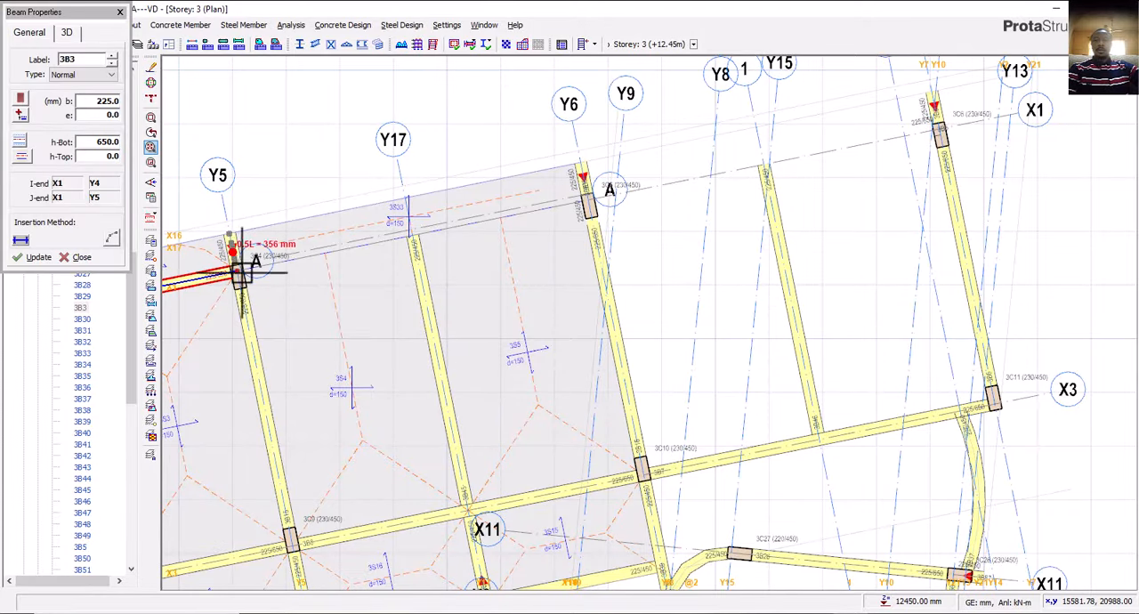
left_click(235, 274)
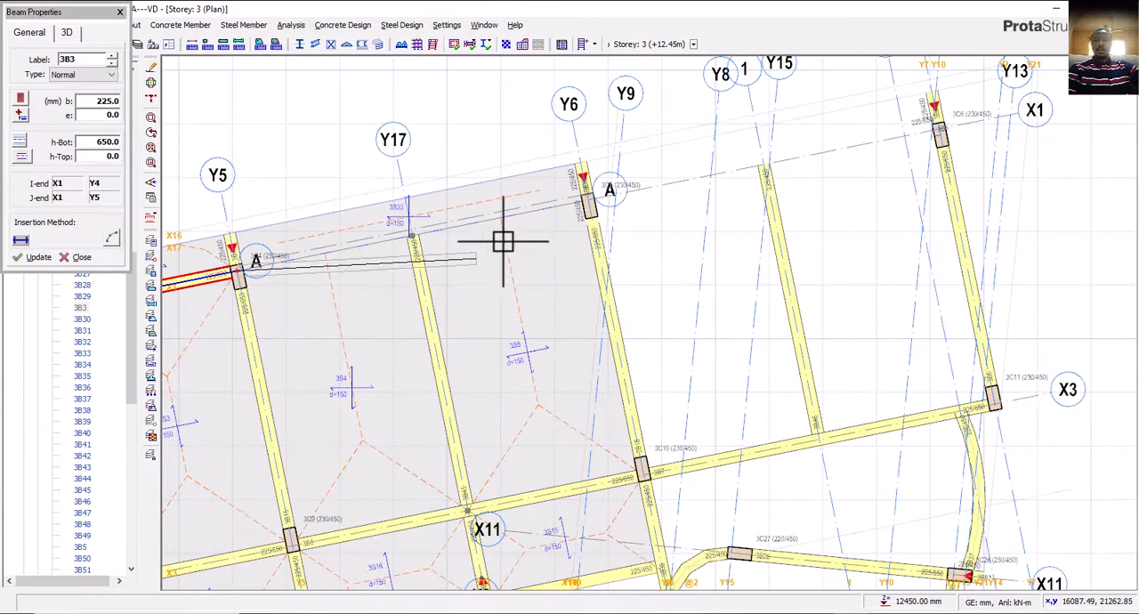
left_click(588, 199)
left_click(669, 363)
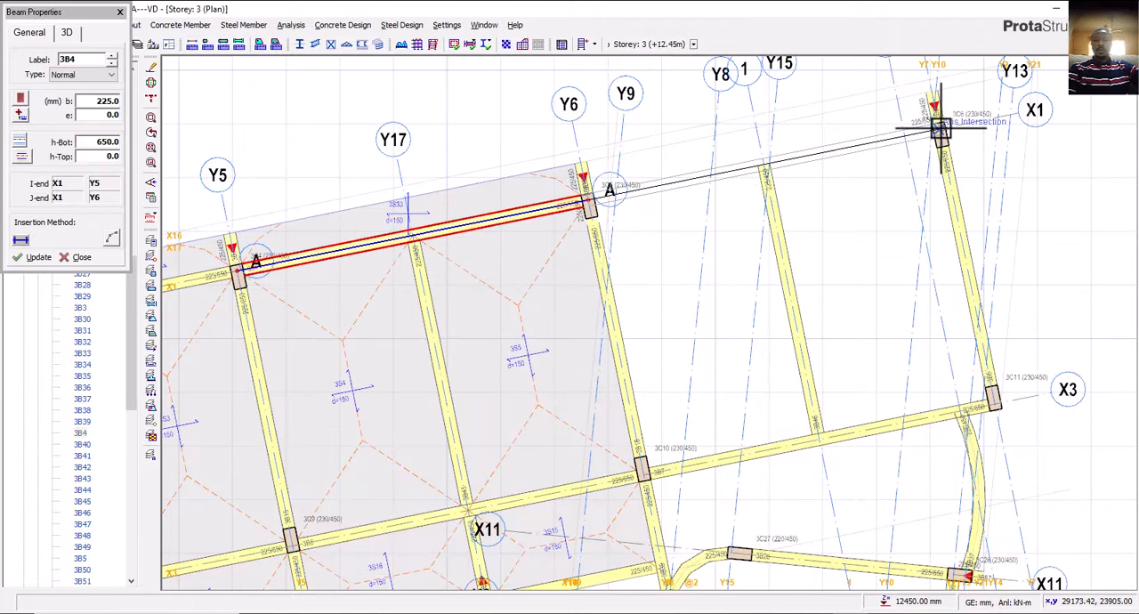
scroll(935, 121, "up", 2)
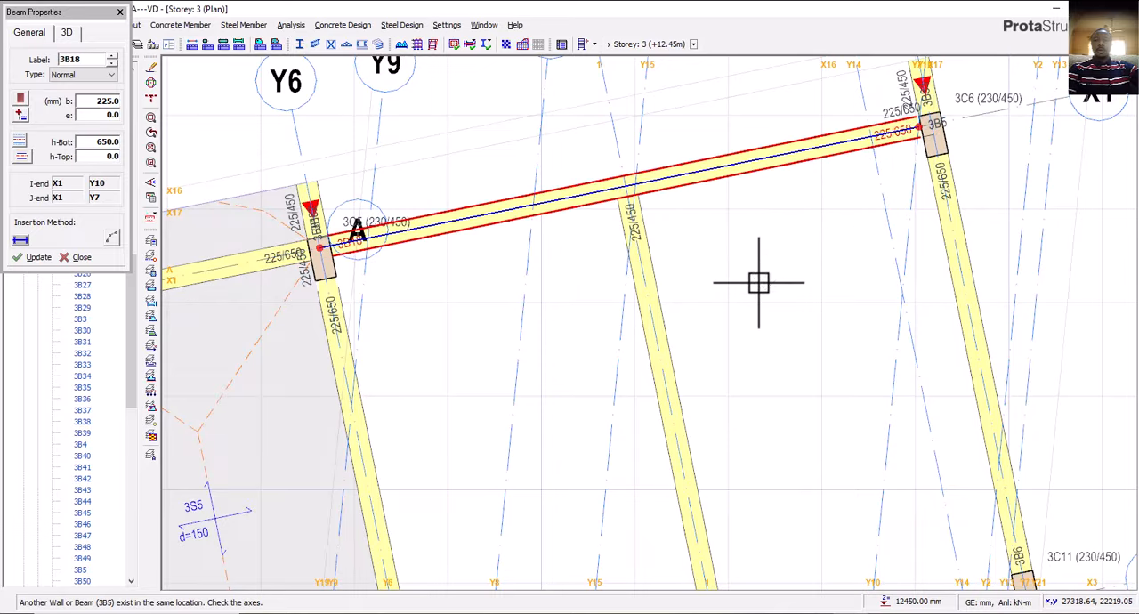
key("Escape")
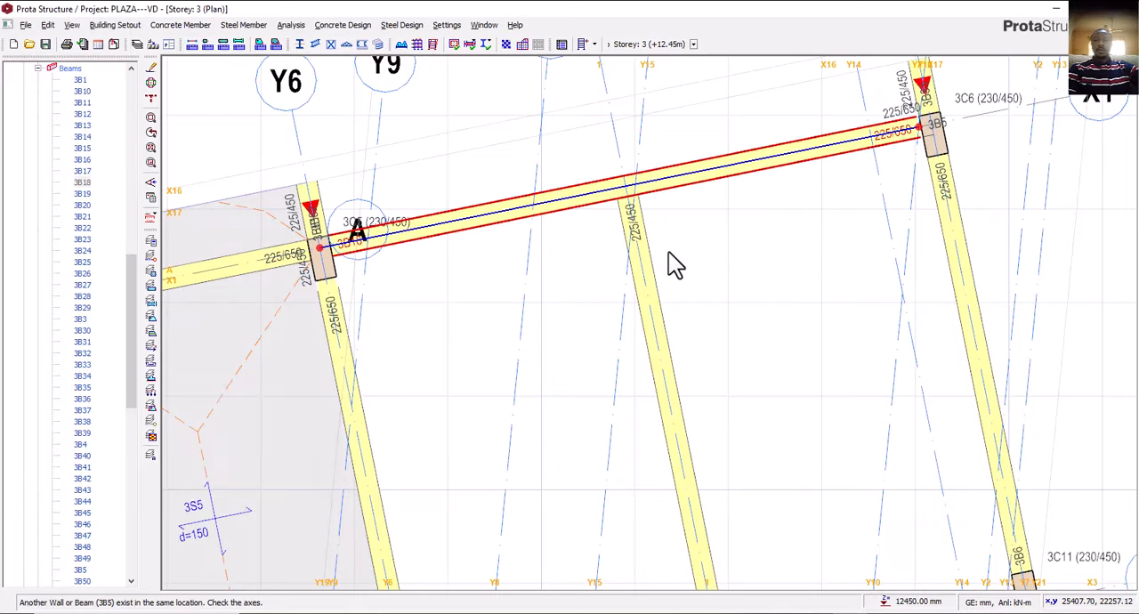
scroll(694, 267, "down", 3)
middle_click_drag(690, 287, 623, 239)
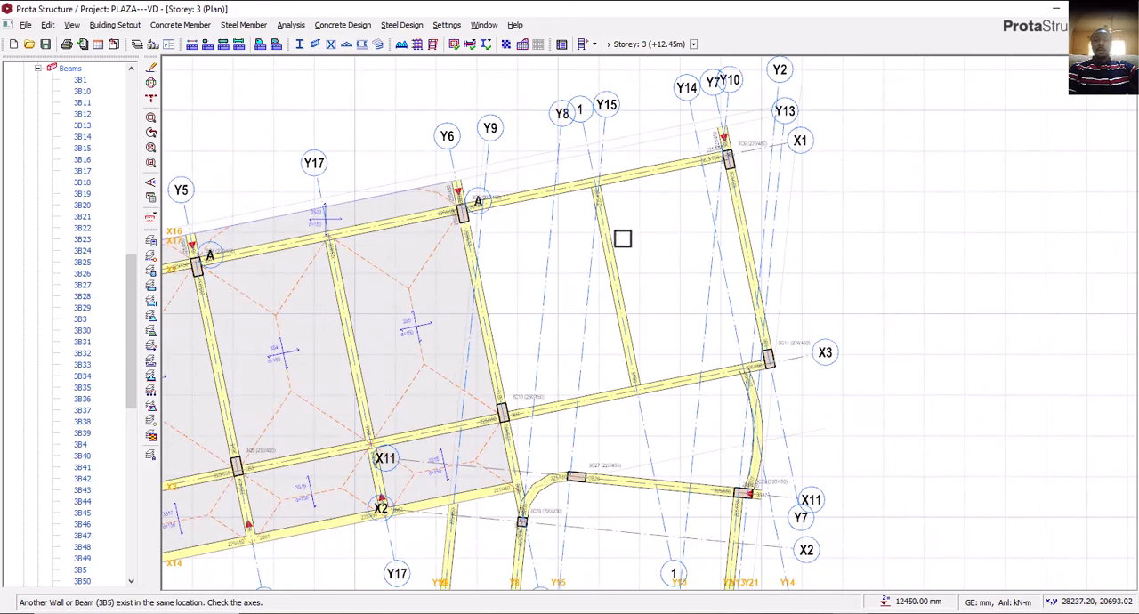
Select all storey 3 beams of the roofed east wing, from axis X1 through to axis X10, and set their section height to 300 mm.
left_click(579, 228)
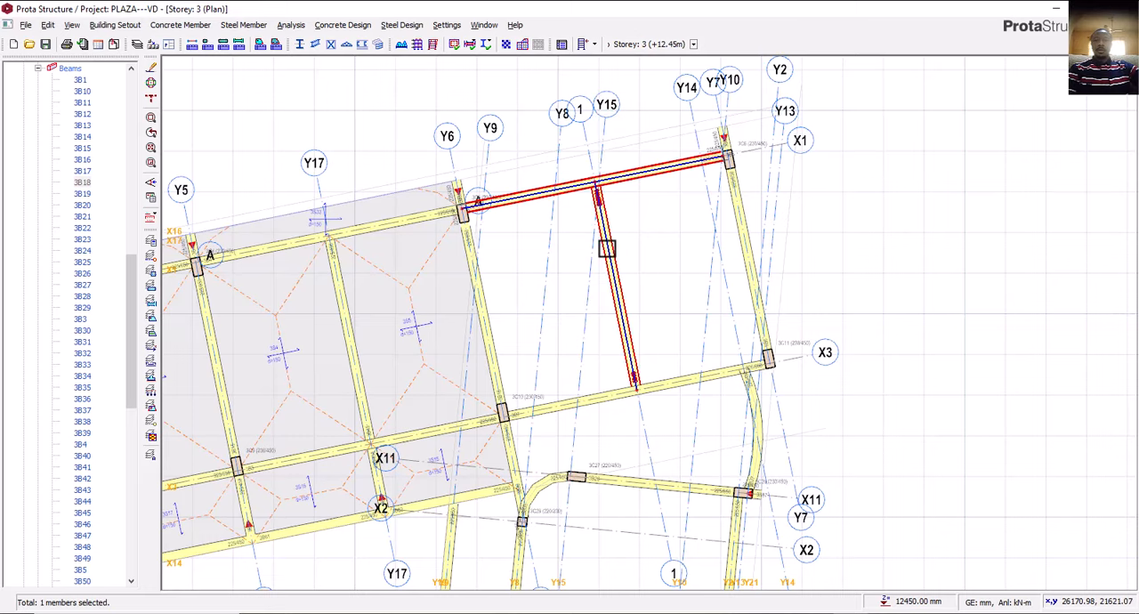
left_click(608, 248, "ctrl")
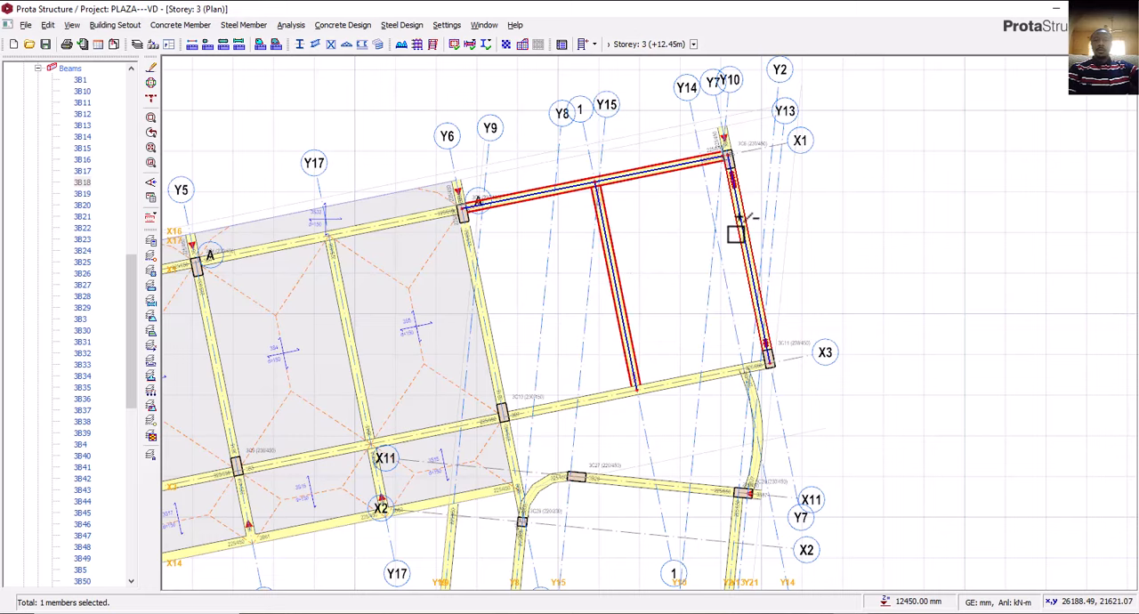
left_click(737, 238, "ctrl")
left_click(715, 380, "ctrl")
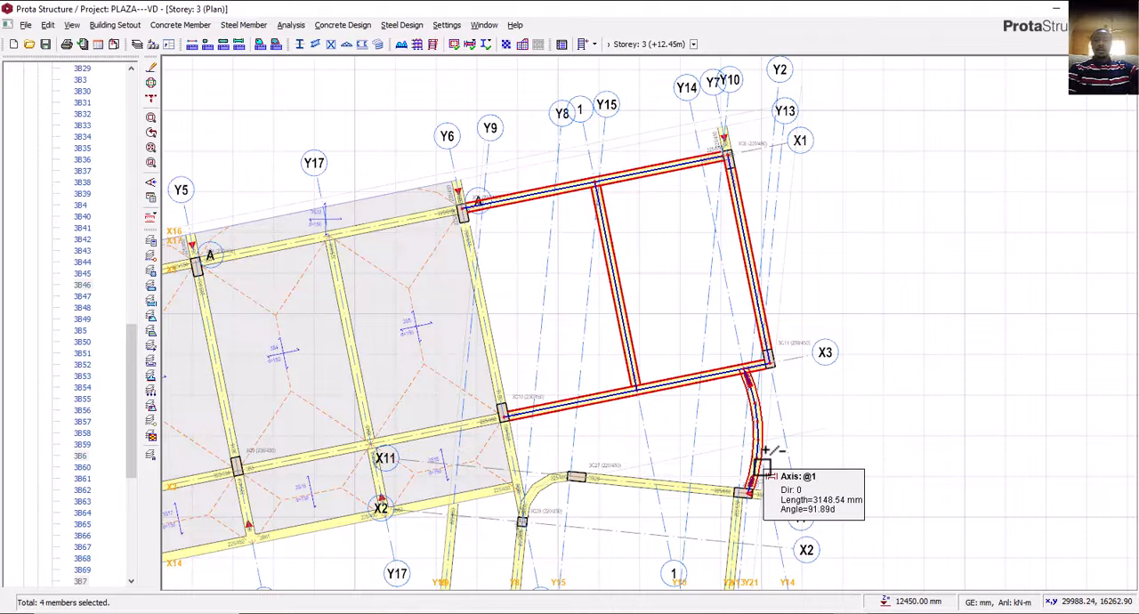
left_click(763, 454, "ctrl")
scroll(576, 430, "down", 4)
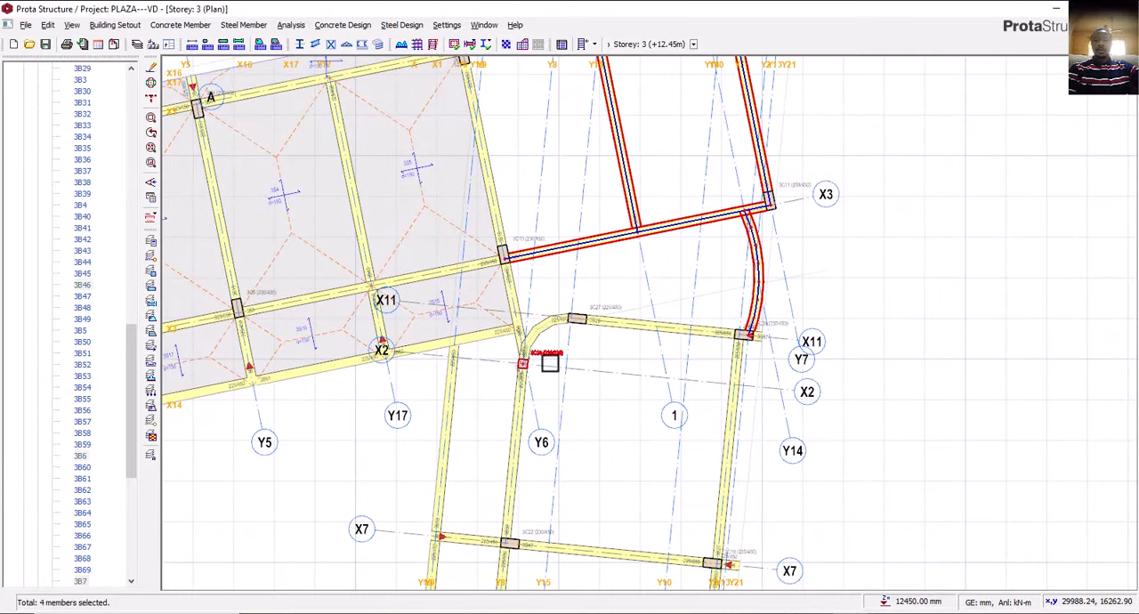
left_click(596, 336, "ctrl")
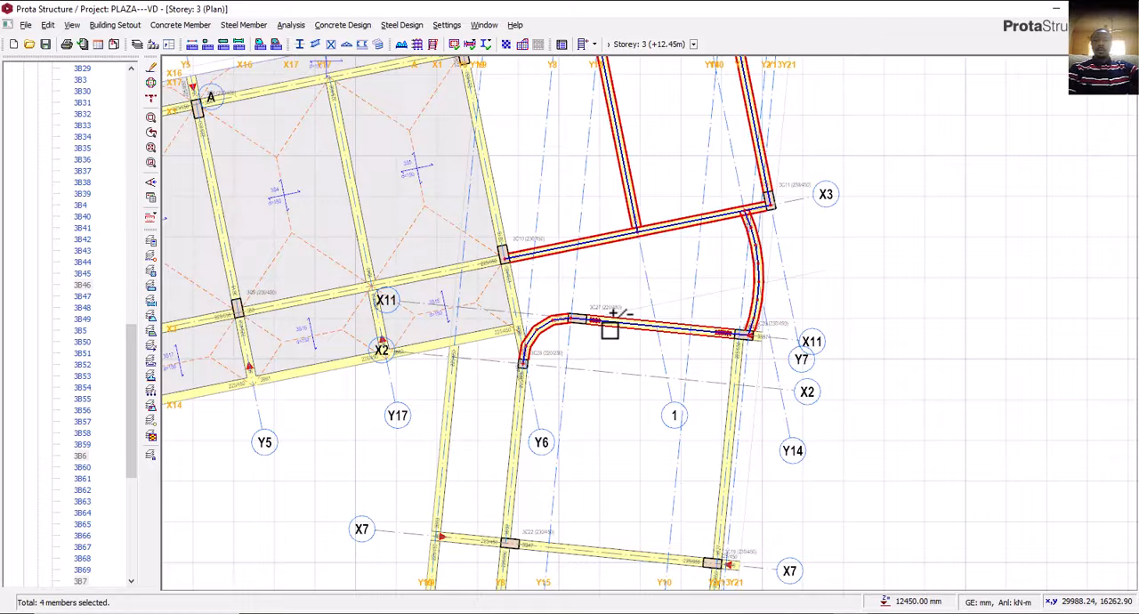
scroll(767, 352, "up", 3)
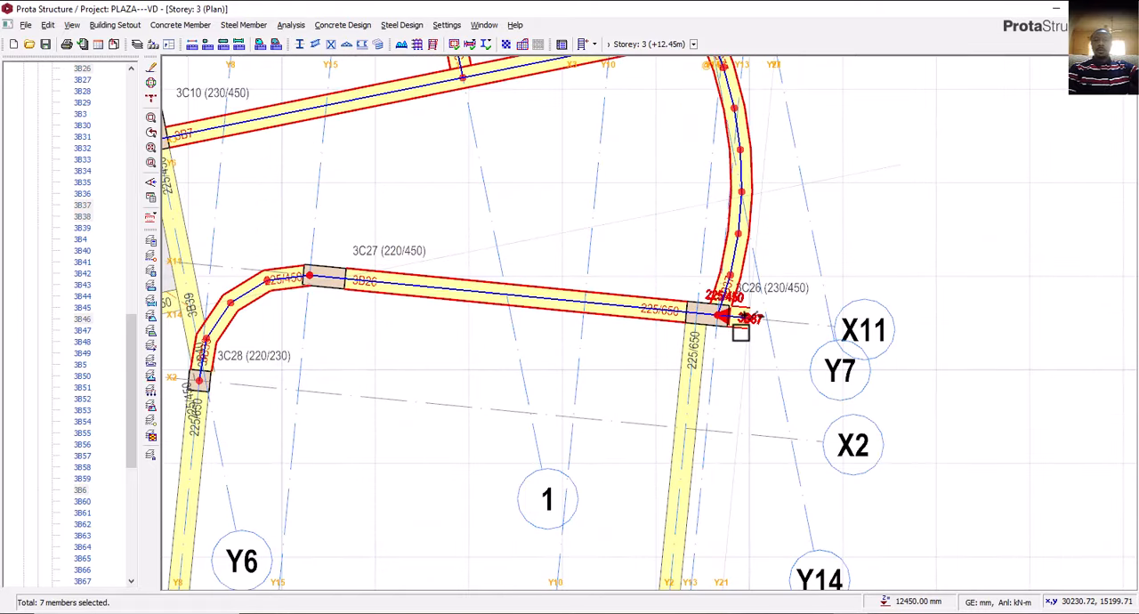
left_click(700, 397, "ctrl")
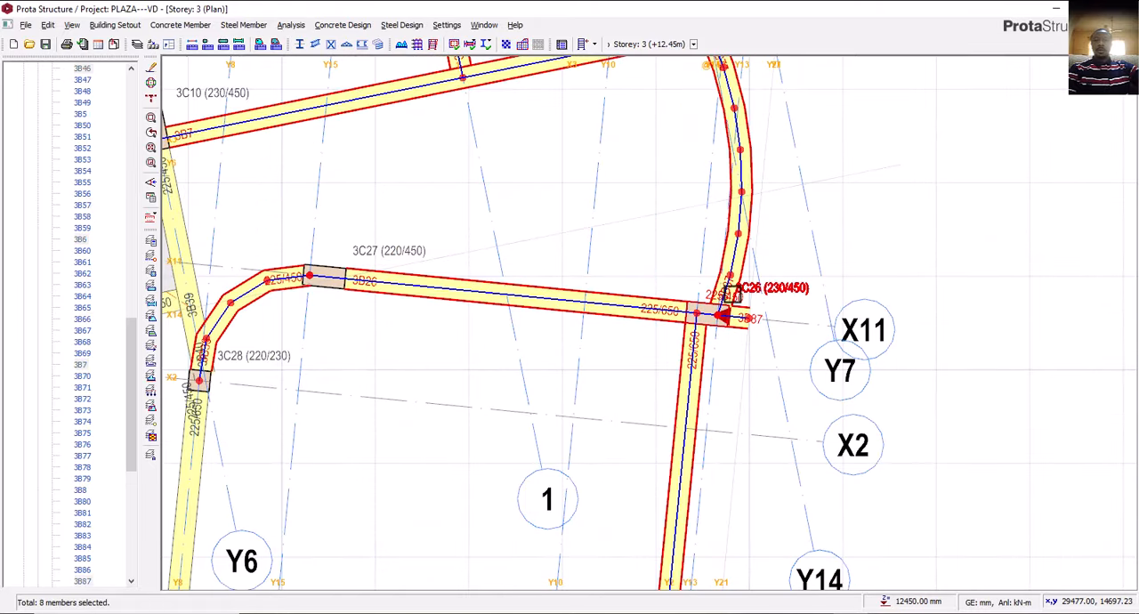
scroll(700, 397, "down", 3)
middle_click_drag(595, 437, 598, 370)
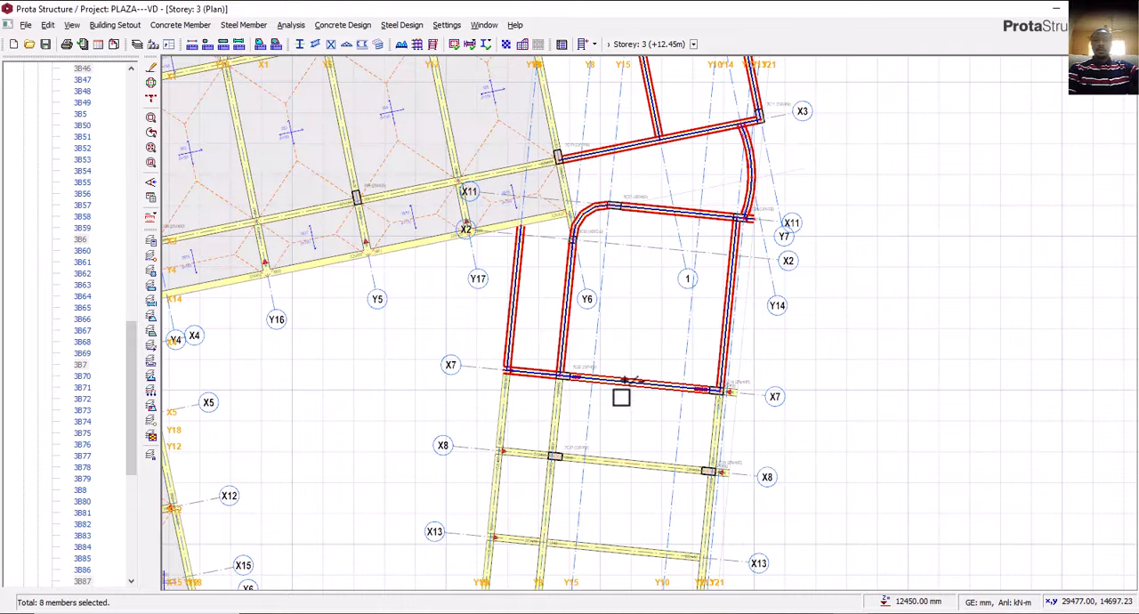
left_click(669, 464)
scroll(728, 390, "up", 3)
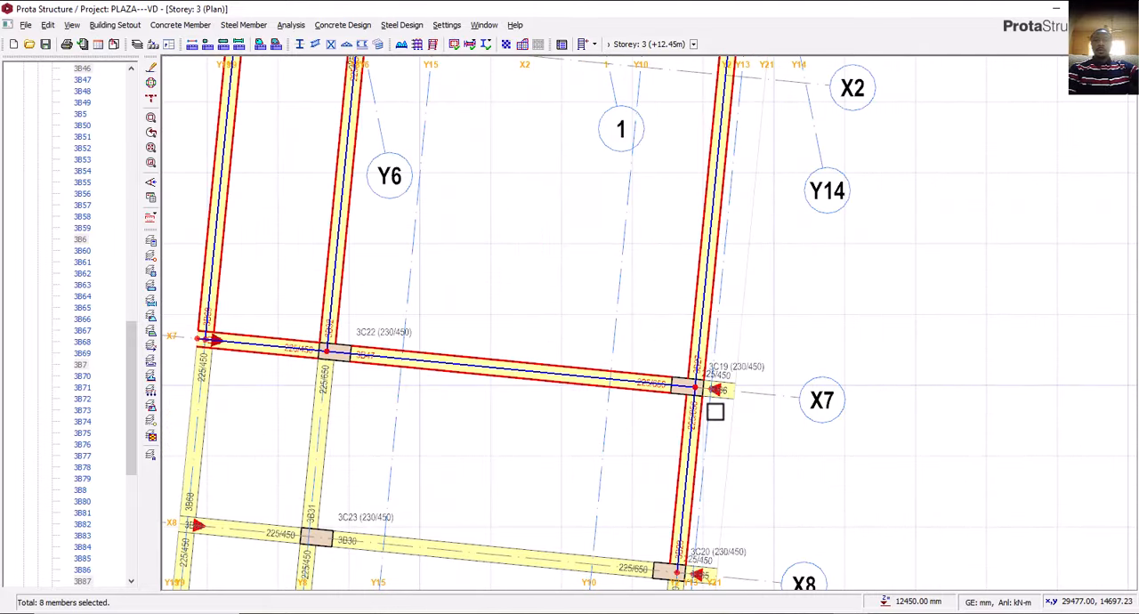
scroll(725, 388, "down", 3)
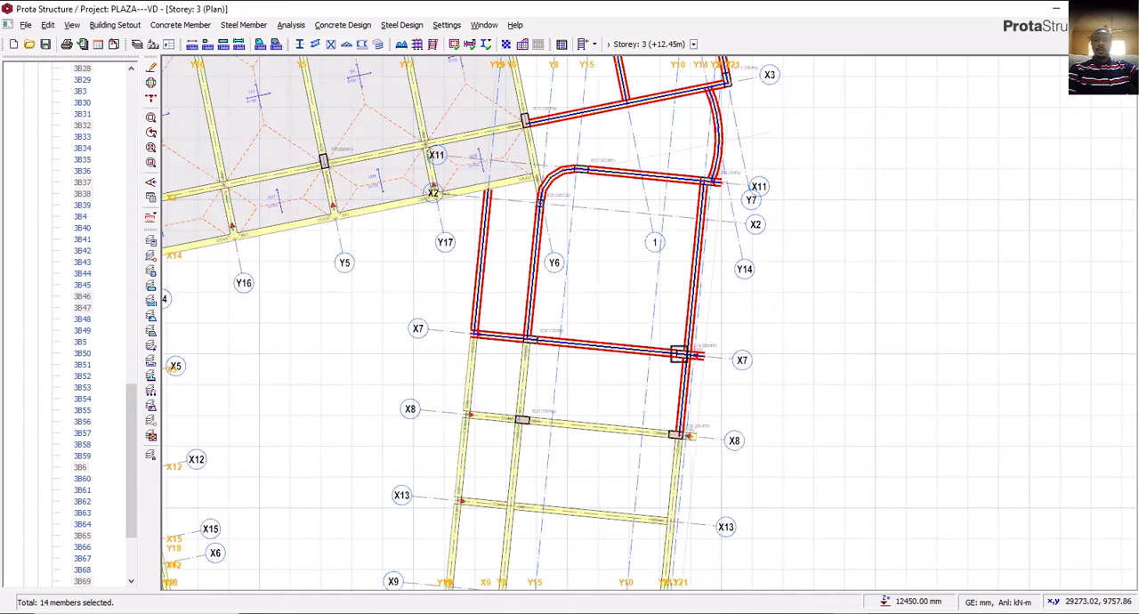
scroll(691, 455, "up", 3)
left_click(691, 430)
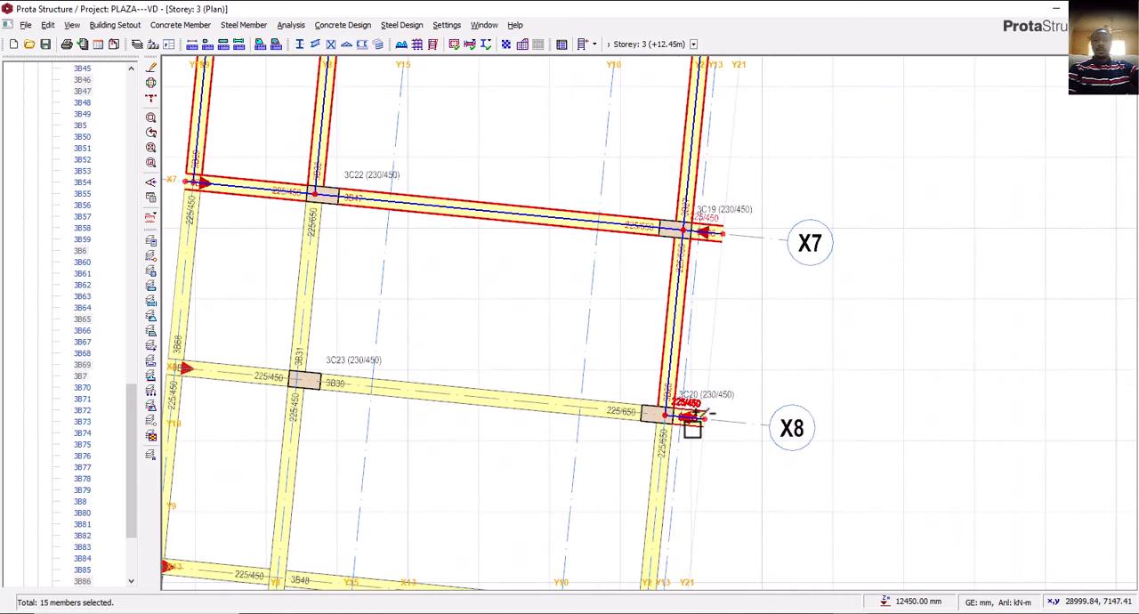
left_click(599, 418)
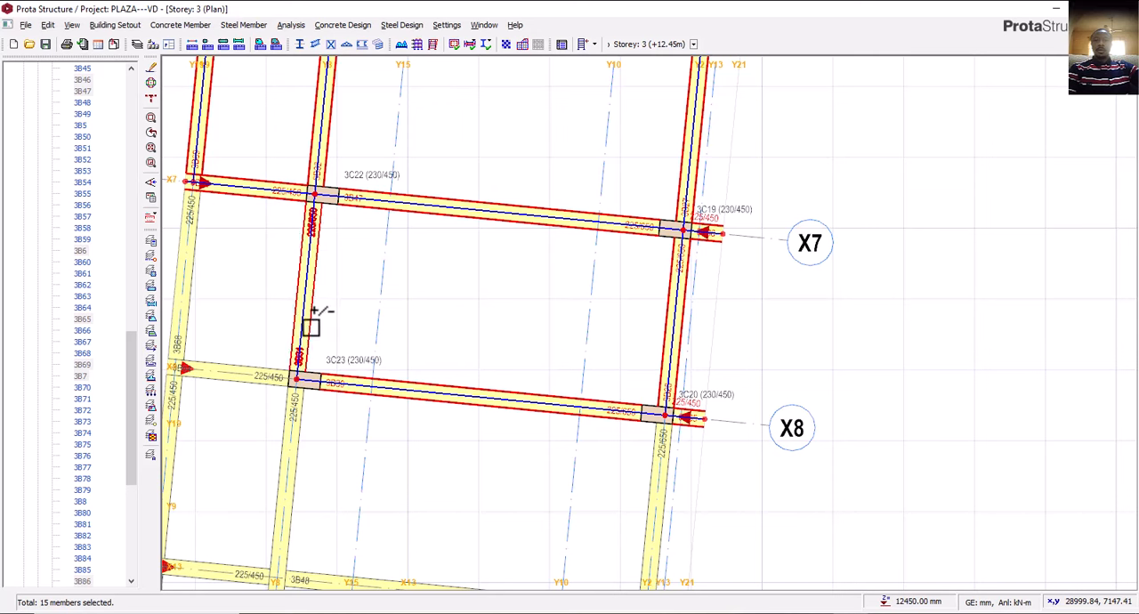
left_click(186, 283)
left_click(210, 374)
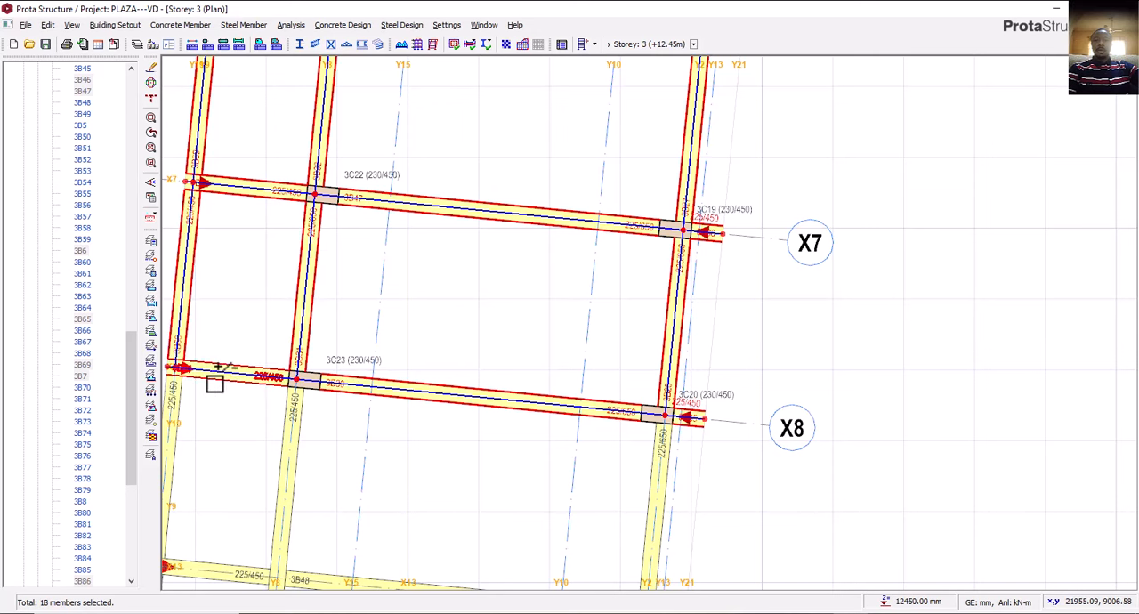
left_click(276, 450)
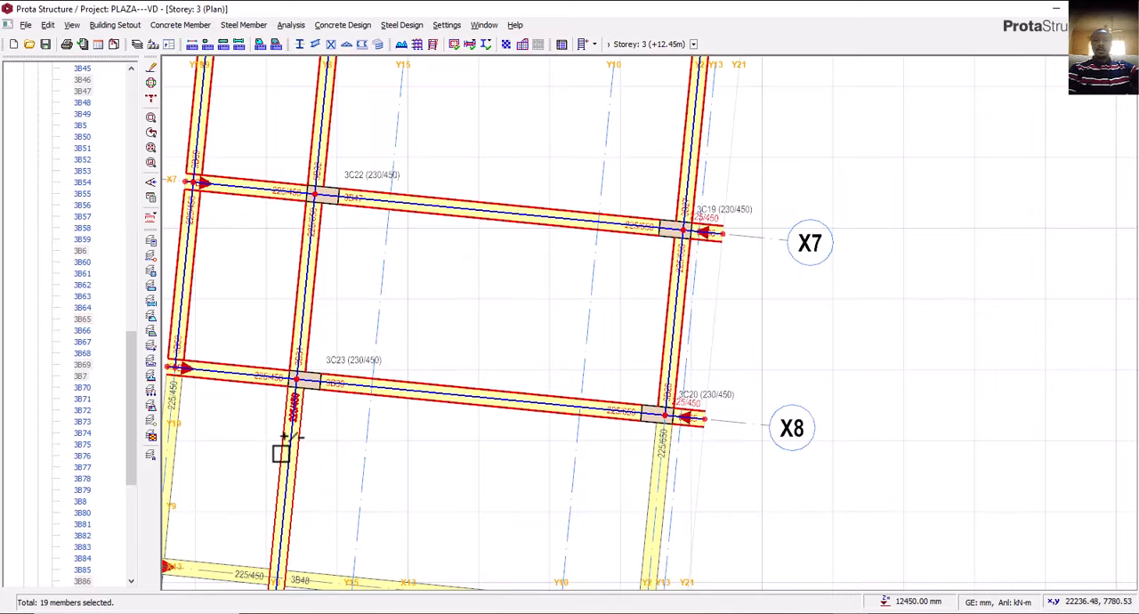
scroll(545, 287, "down", 3)
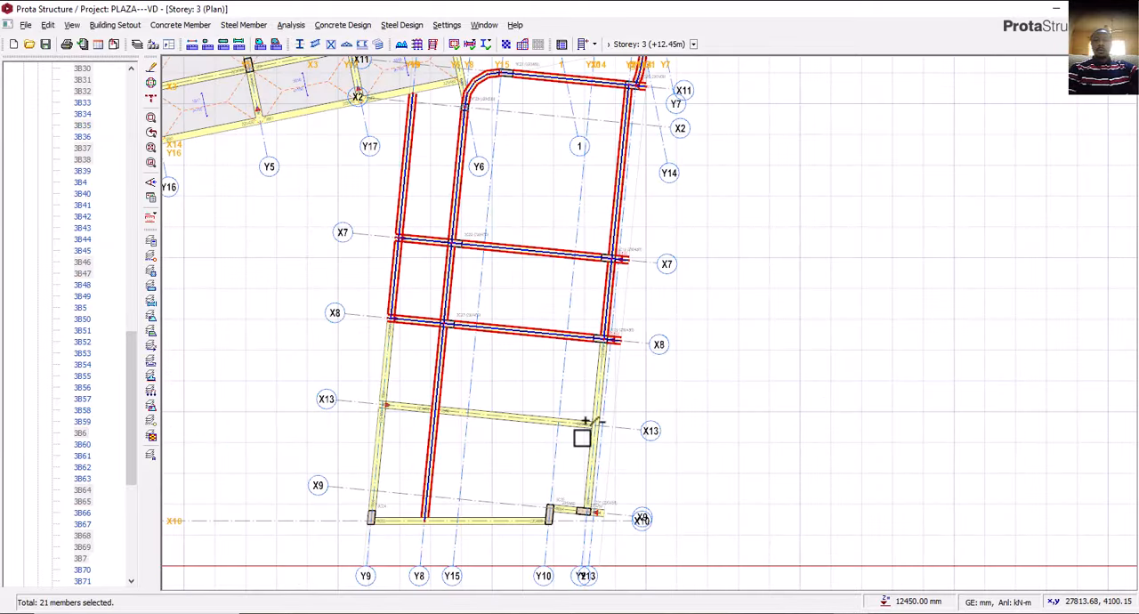
scroll(586, 422, "up", 2)
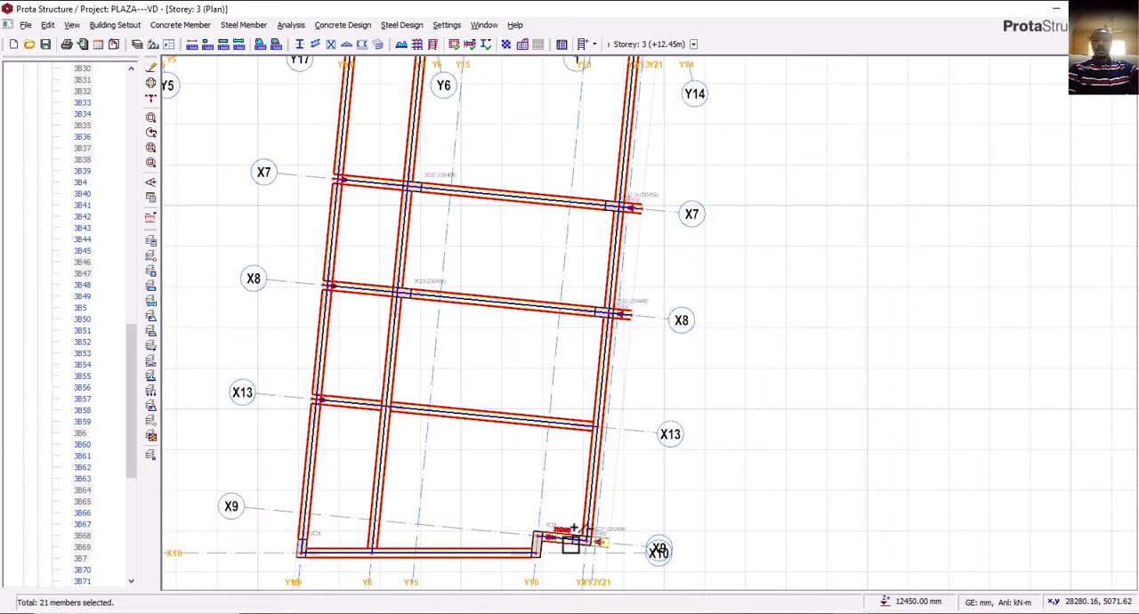
left_click(605, 536)
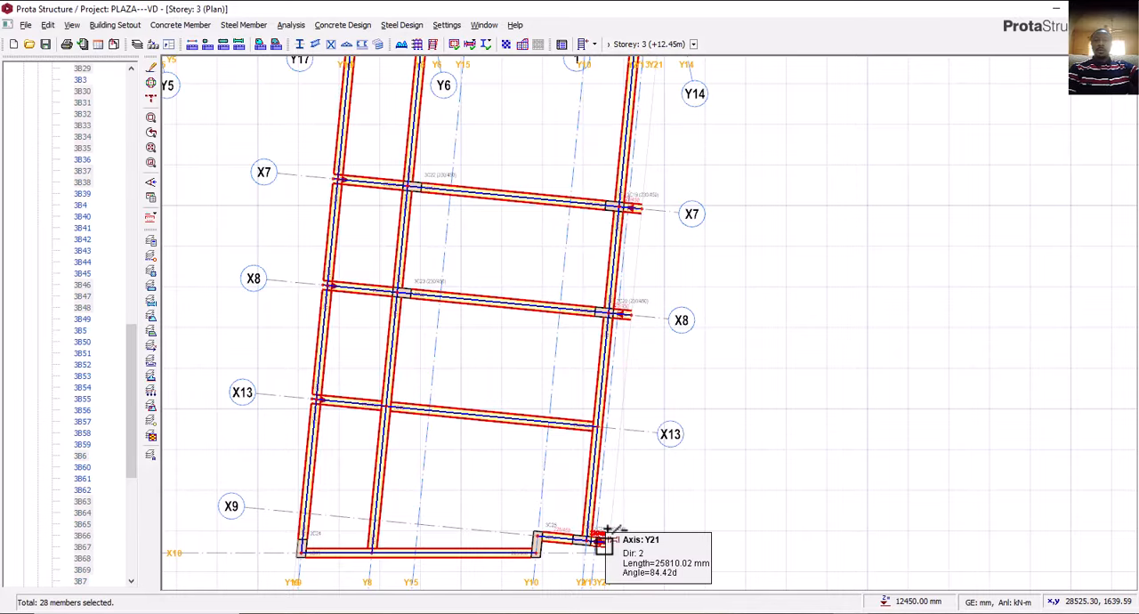
left_click(605, 545, "ctrl")
right_click(702, 389)
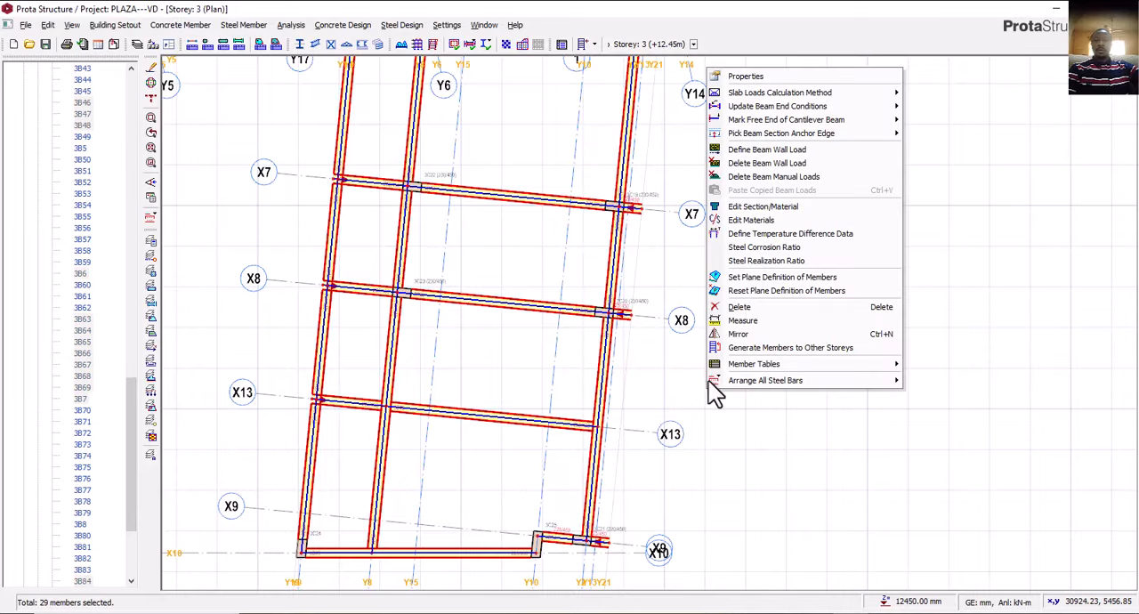
left_click(752, 207)
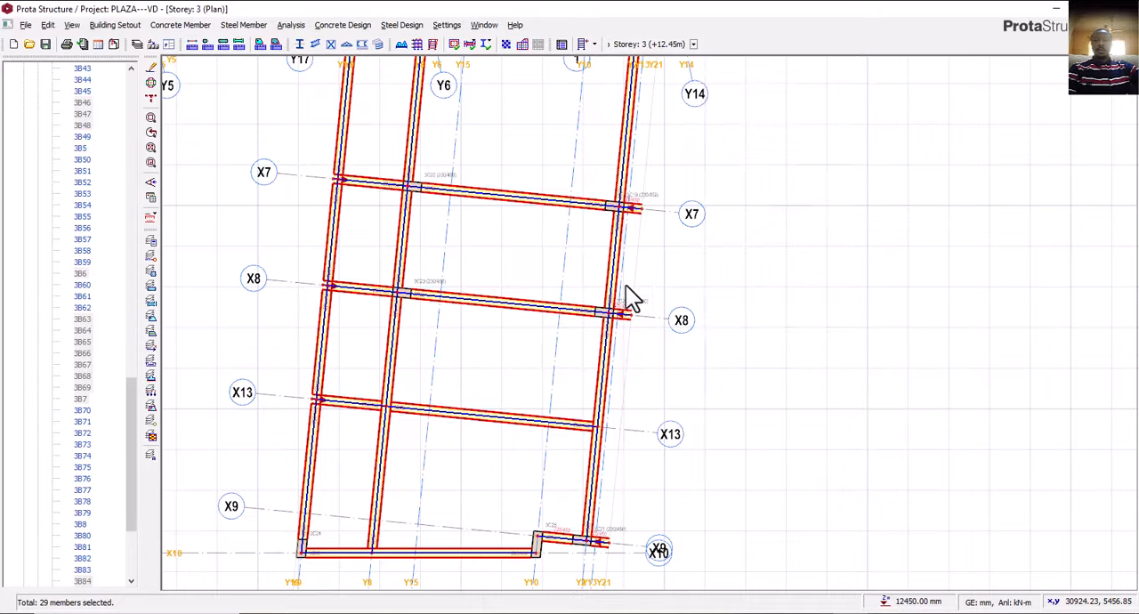
left_click(550, 172)
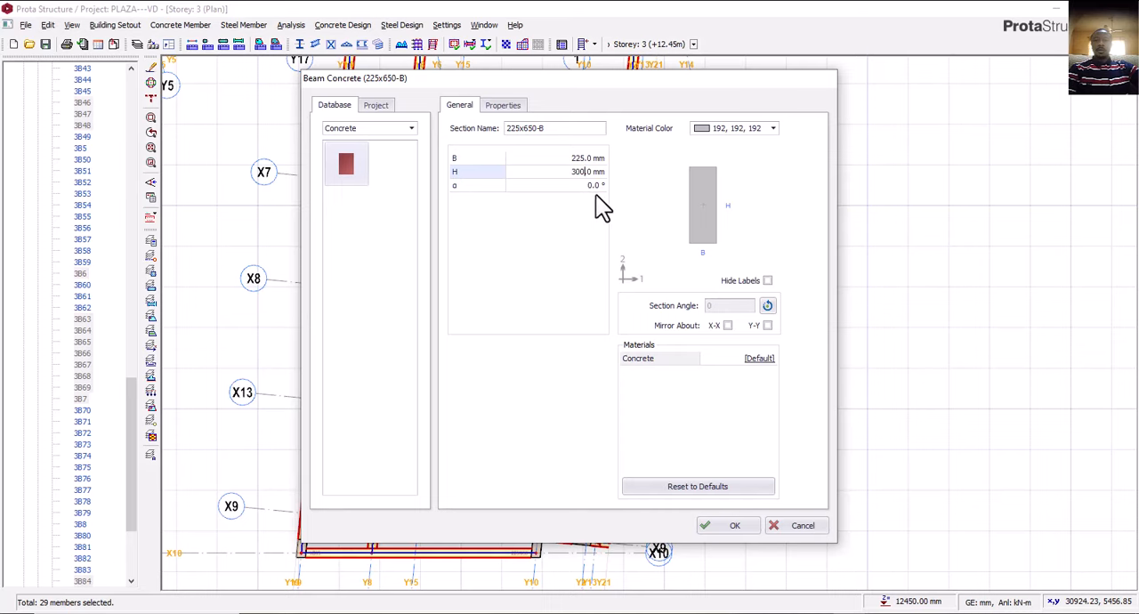
left_click(586, 157)
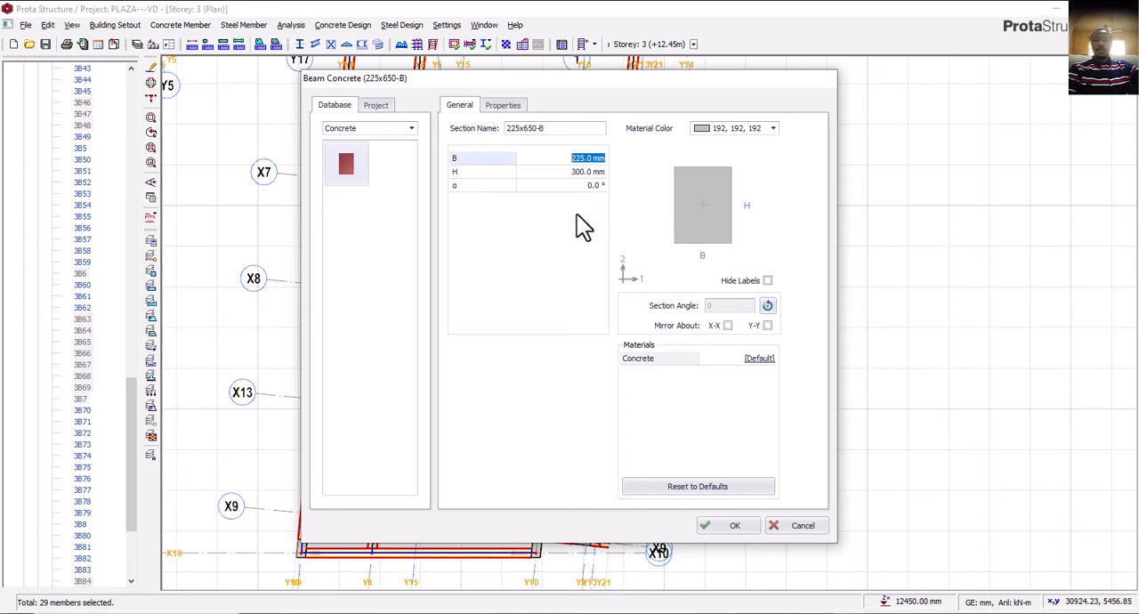
left_click(731, 525)
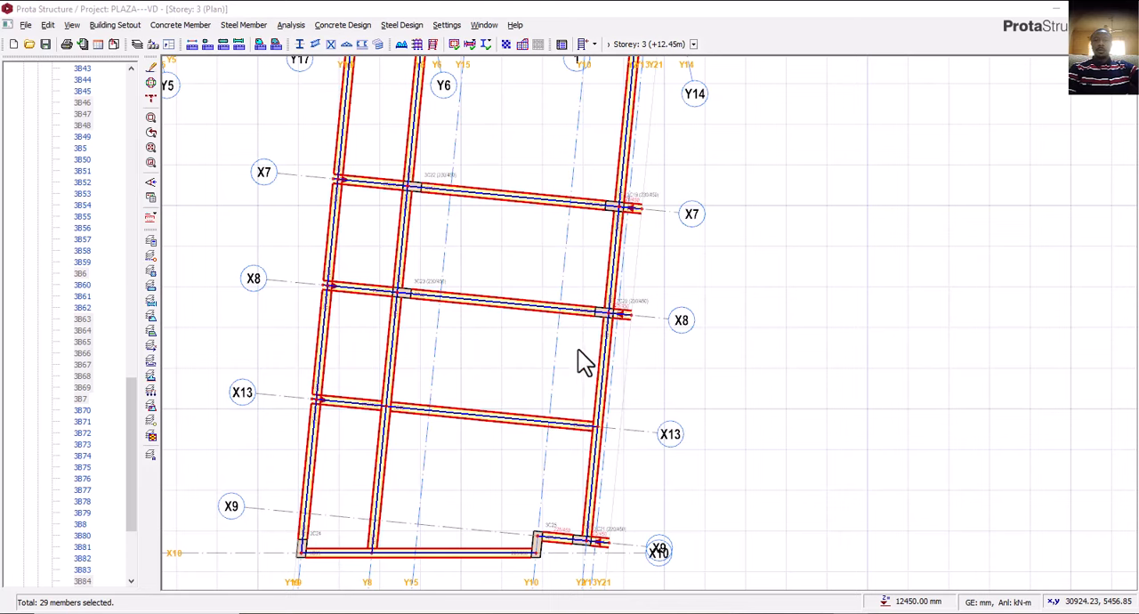
scroll(578, 316, "up", 4)
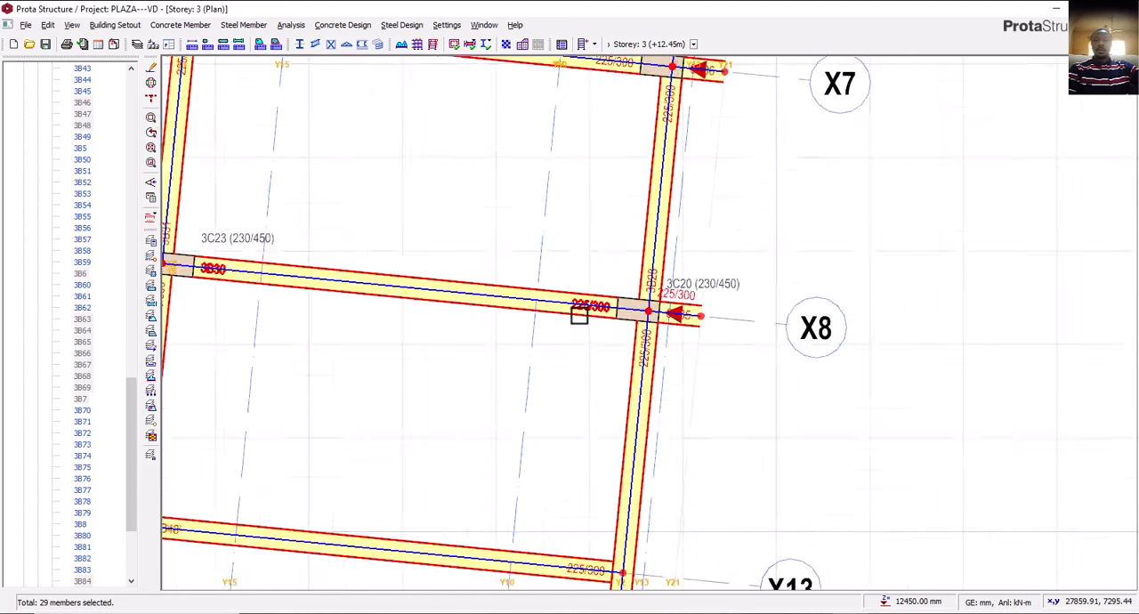
scroll(593, 323, "down", 2)
key("Escape")
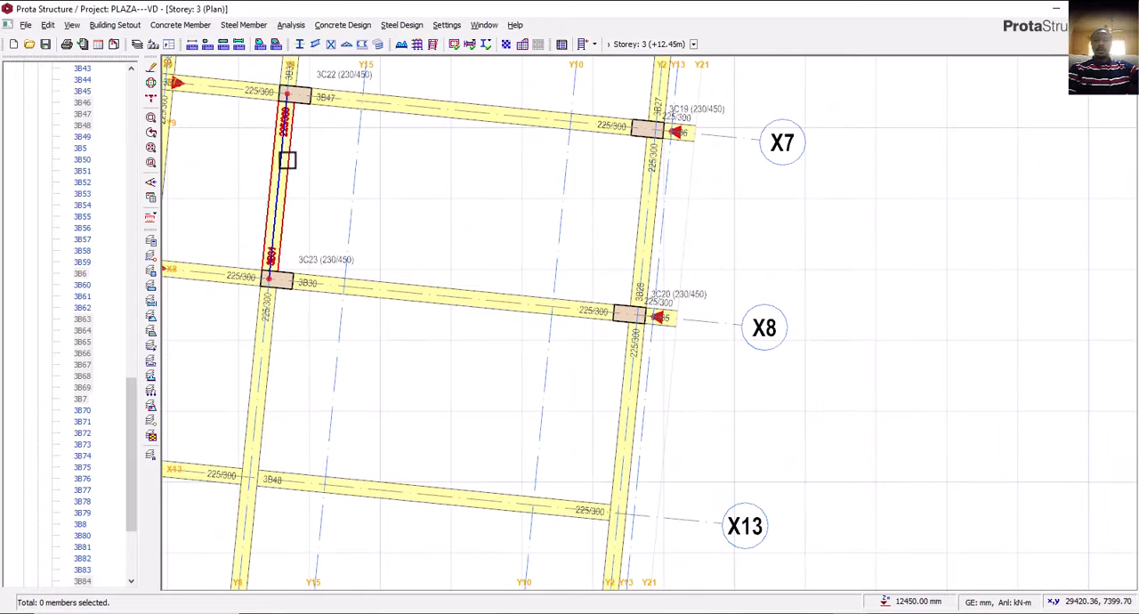
Examine the 3D frame from several sides around the east wing's roof beams and the storey 4 edge.
scroll(126, 215, "up", 15)
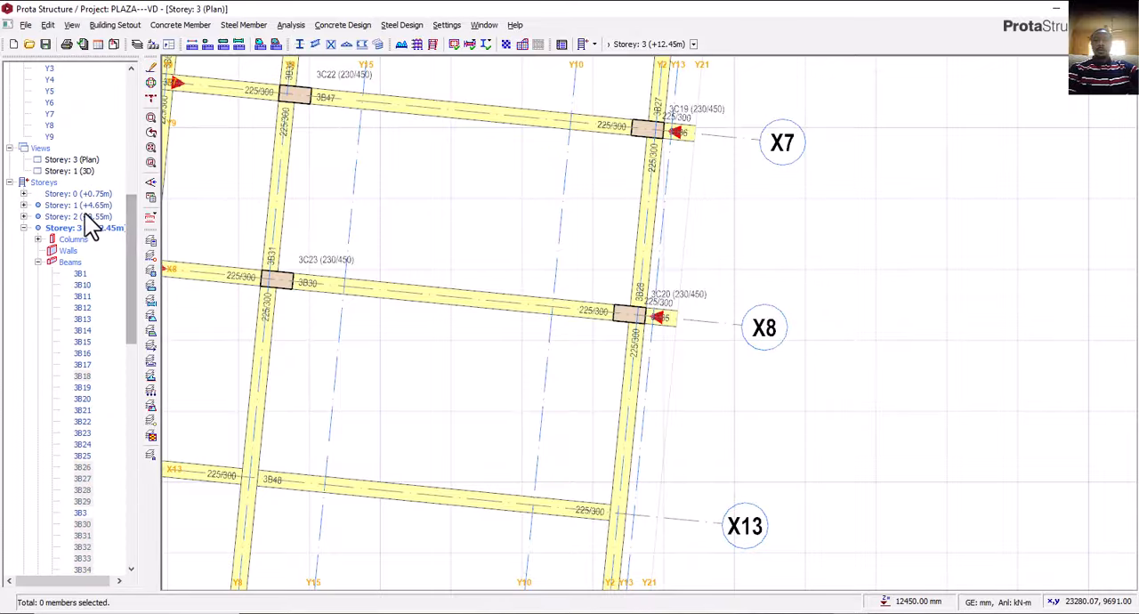
double_click(90, 169)
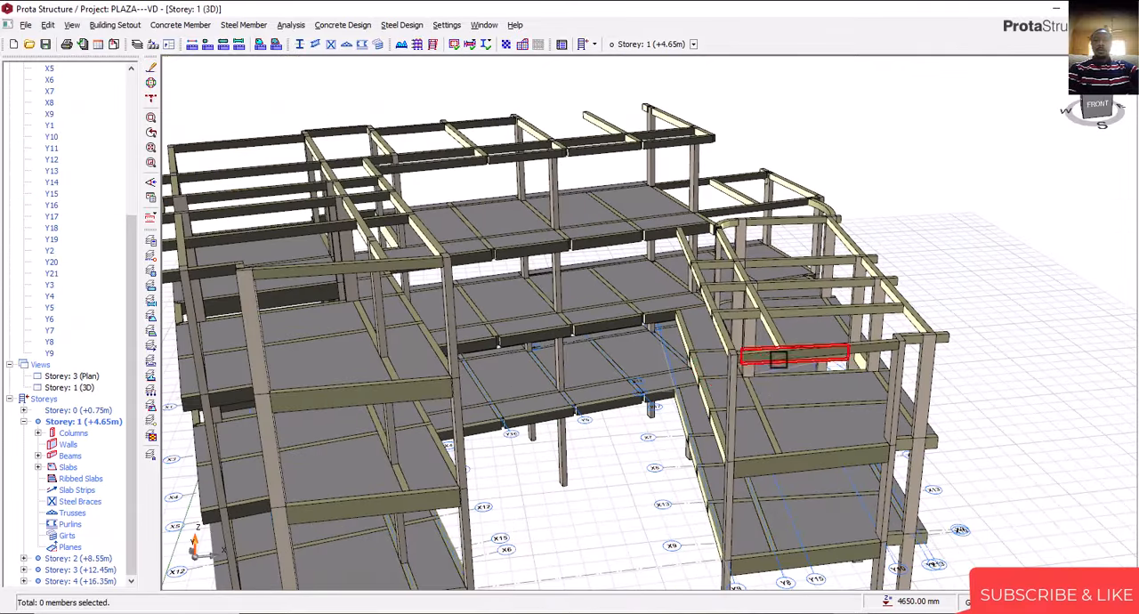
mouse_move(763, 356)
middle_mouse_down()
mouse_move(795, 354)
mouse_move(796, 339)
mouse_move(753, 330)
mouse_move(791, 349)
mouse_move(700, 332)
middle_mouse_up()
scroll(628, 304, "down", 3)
middle_click_drag(623, 307, 773, 472)
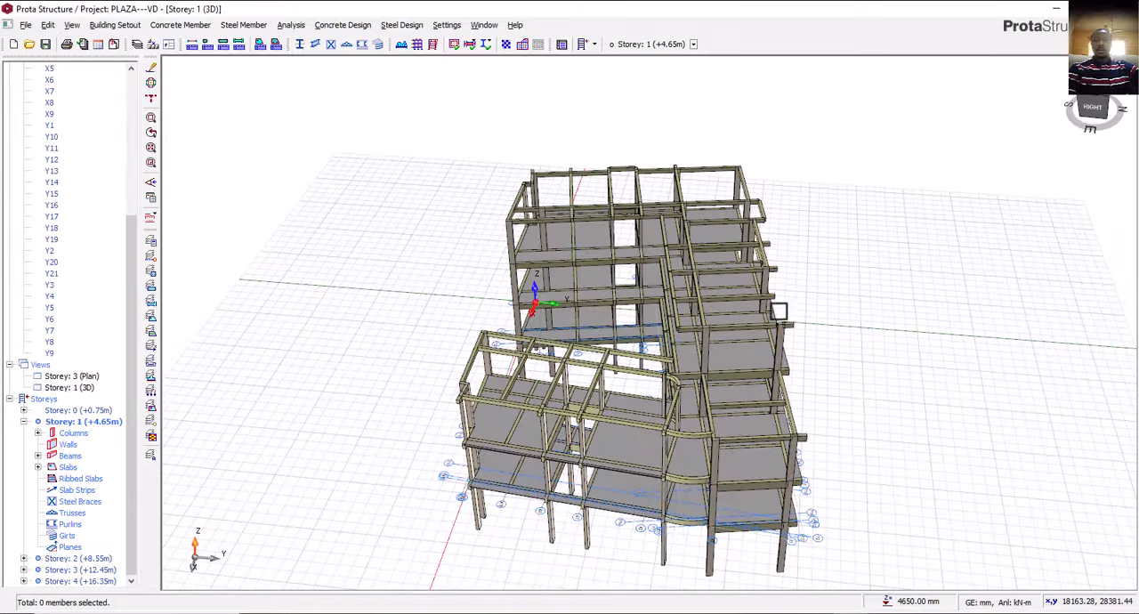
scroll(780, 312, "up", 2)
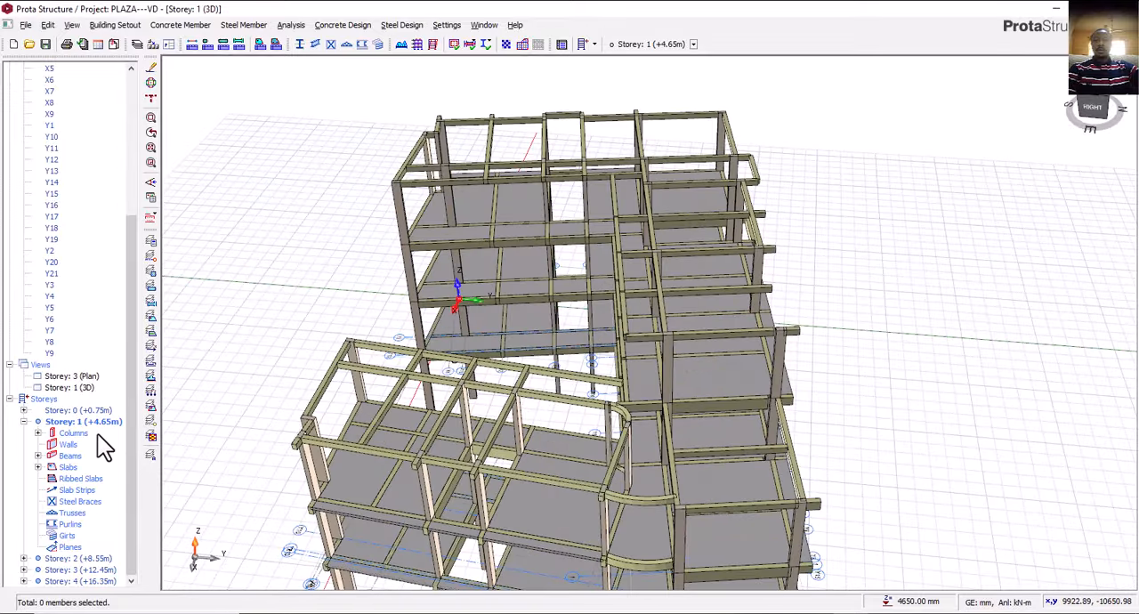
left_click(80, 581)
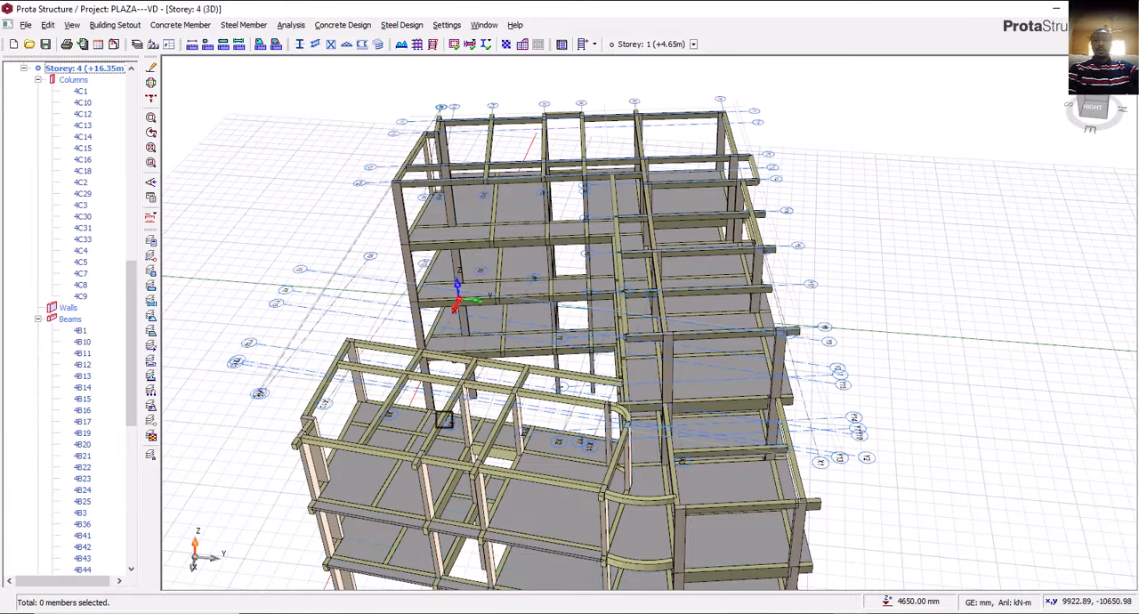
scroll(98, 142, "up", 4)
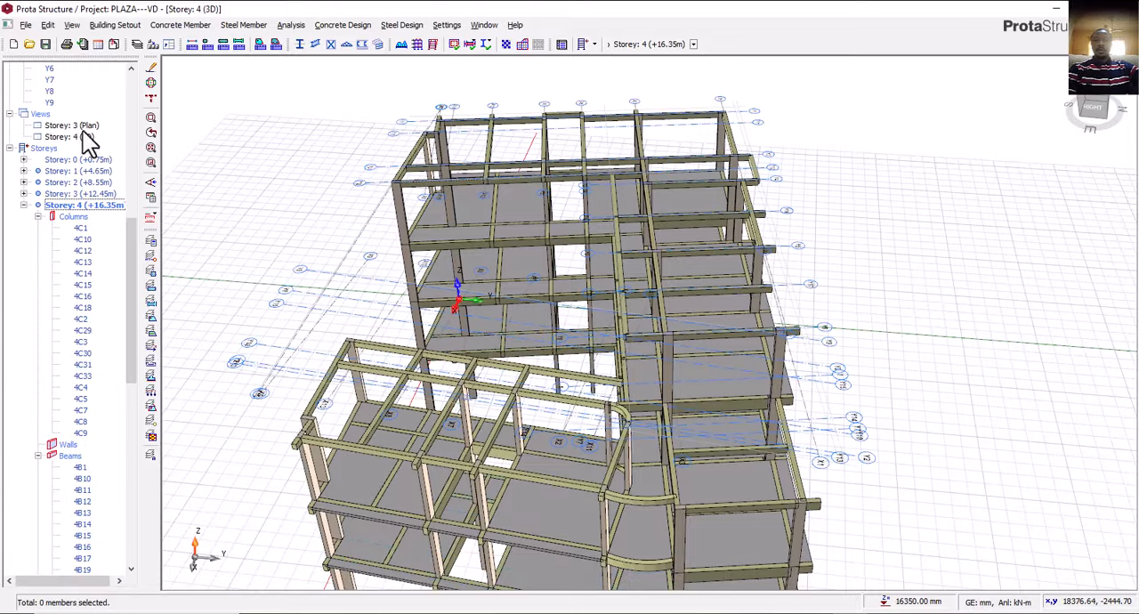
Open the storey 4 plan at the upper wing's edge on axis X1 between axes Y5 and Y6.
double_click(79, 127)
scroll(95, 361, "down", 15)
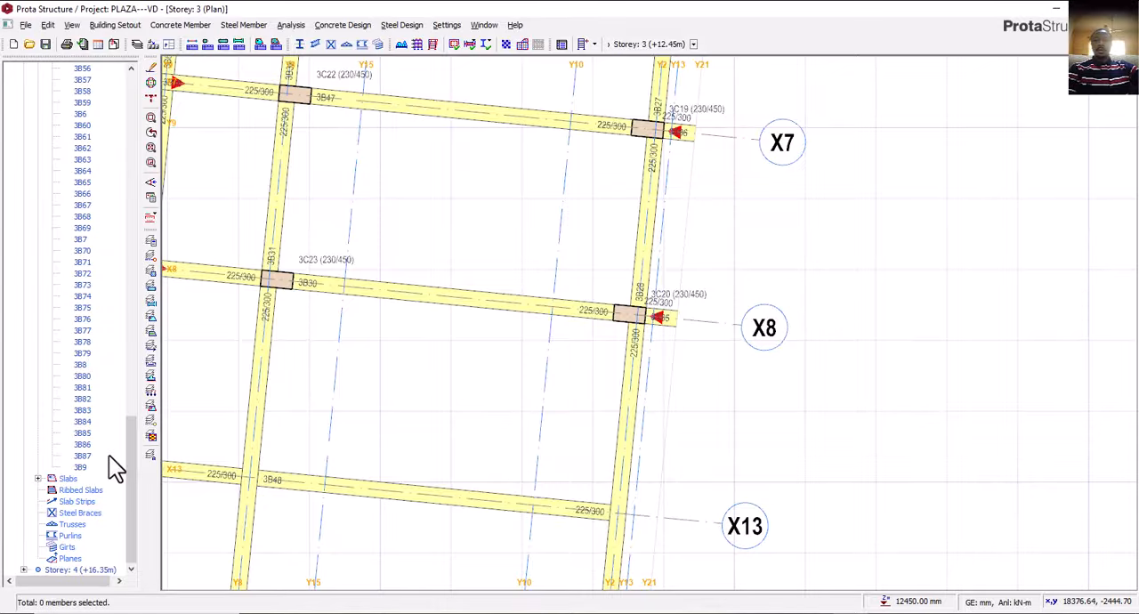
double_click(89, 572)
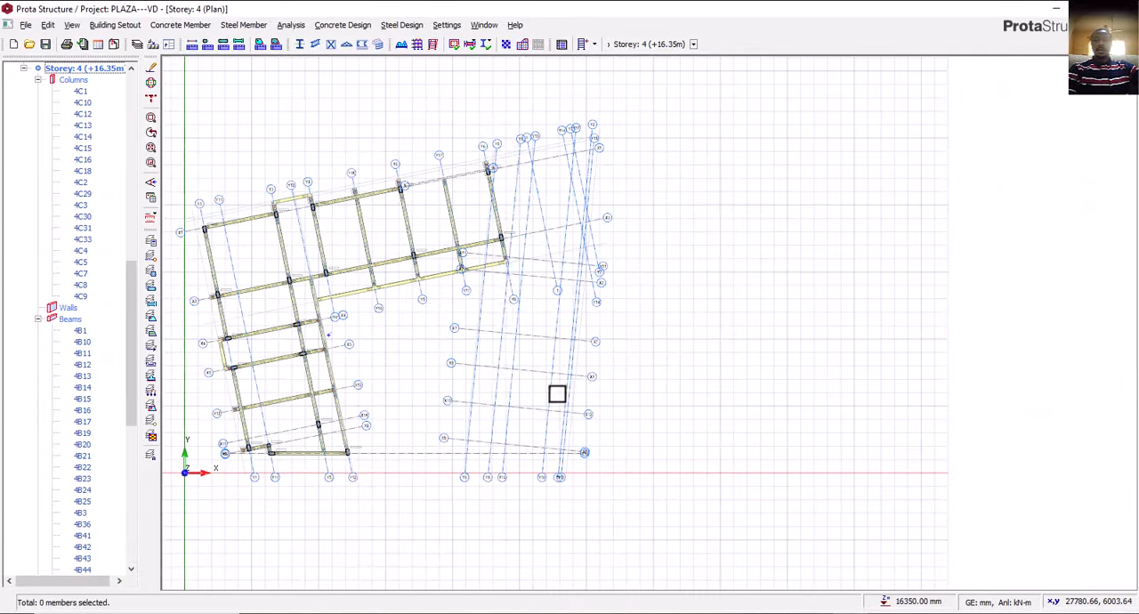
scroll(560, 248, "up", 6)
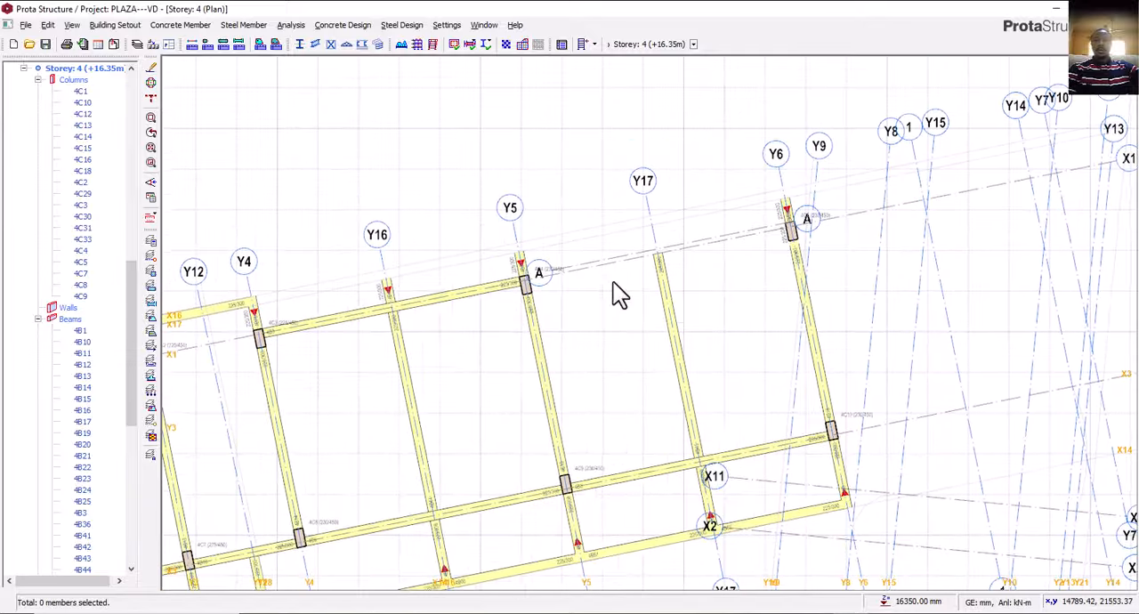
Using the adjoining beam's 225/300 properties, draw a storey 4 beam on axis X1 from axis Y5 to axis Y6.
left_click(438, 299)
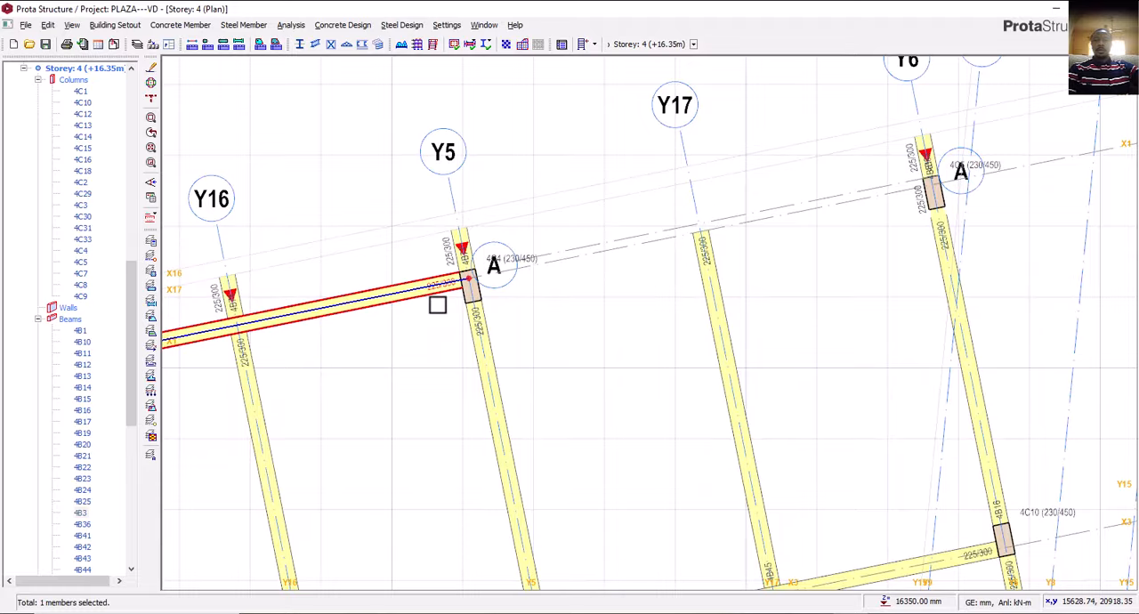
right_click(466, 304)
key("Escape")
left_click(469, 291)
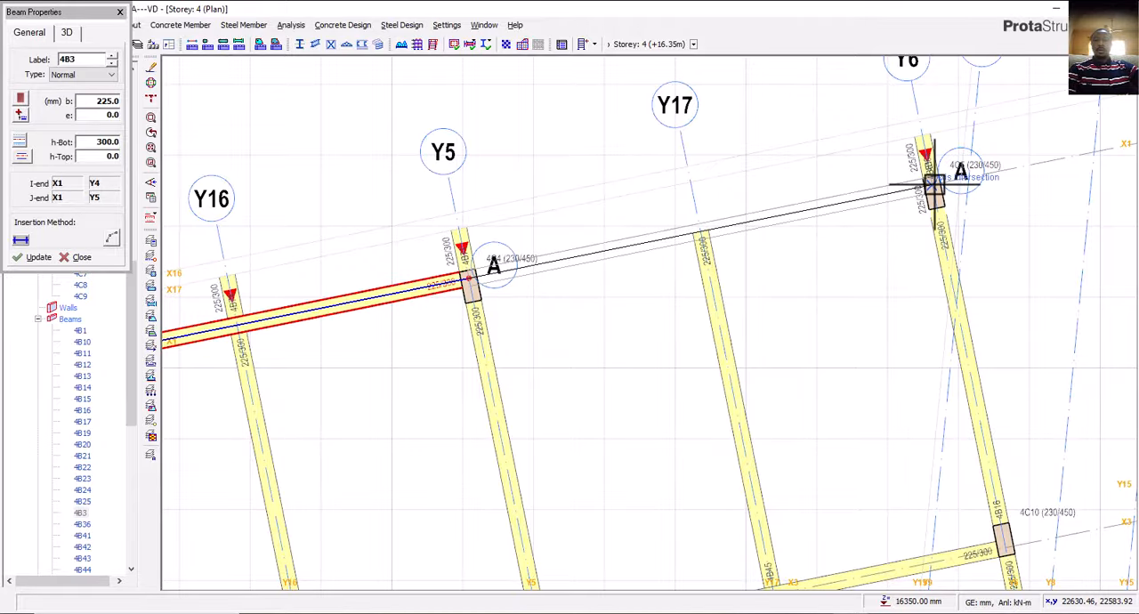
left_click(933, 185)
left_click(672, 361)
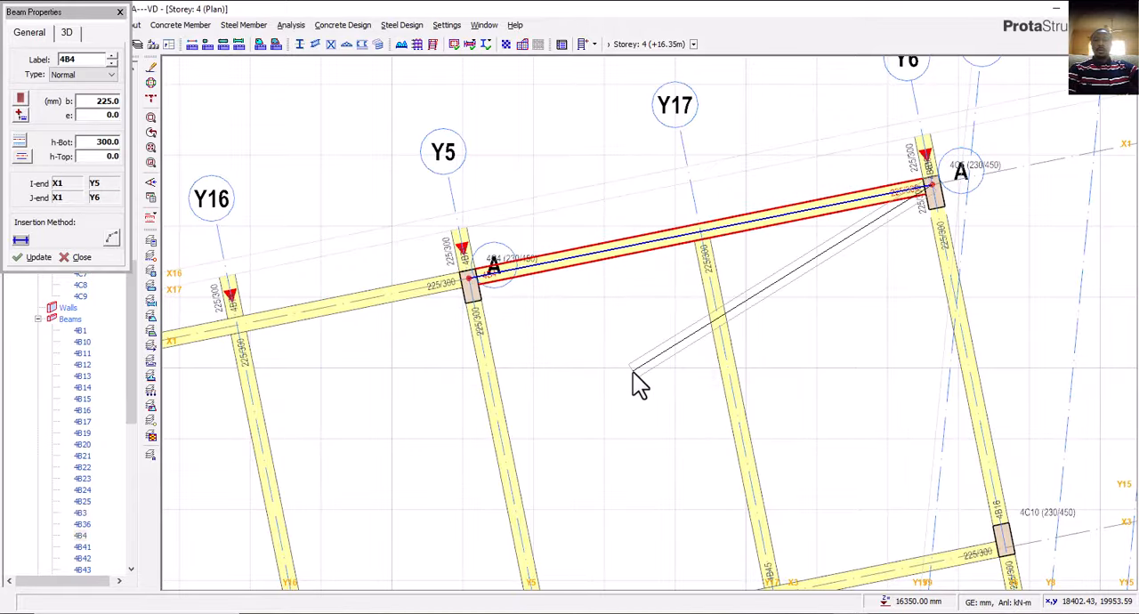
scroll(623, 367, "down", 3)
key("Escape")
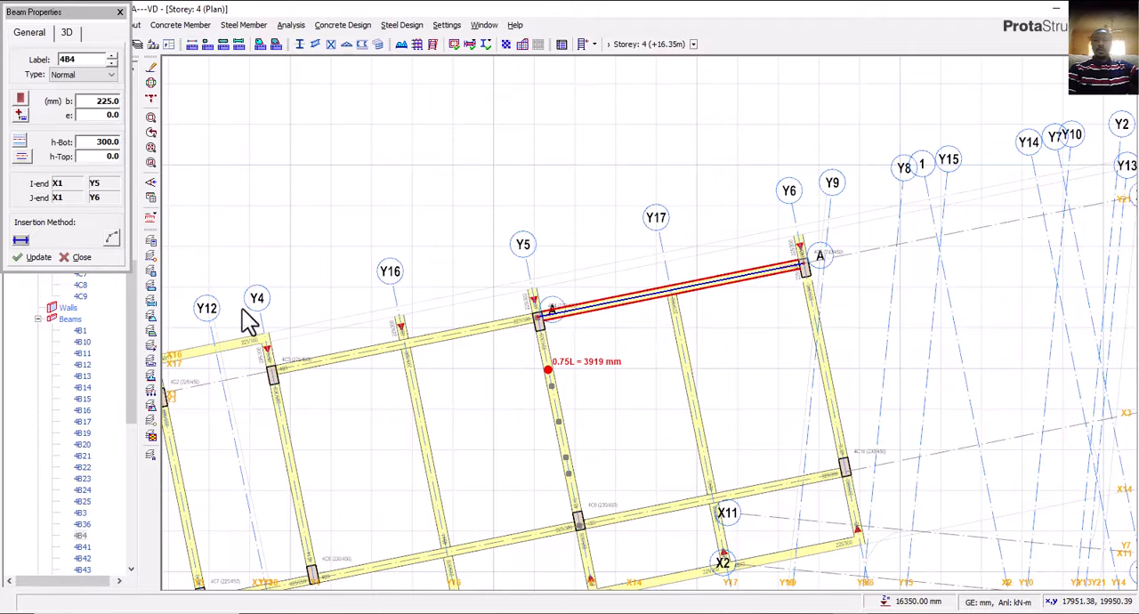
left_click(44, 256)
Examine the 3D frame from several sides around the storey 4 roof beams and the east wing's cantilevered outer edge.
scroll(93, 186, "up", 4)
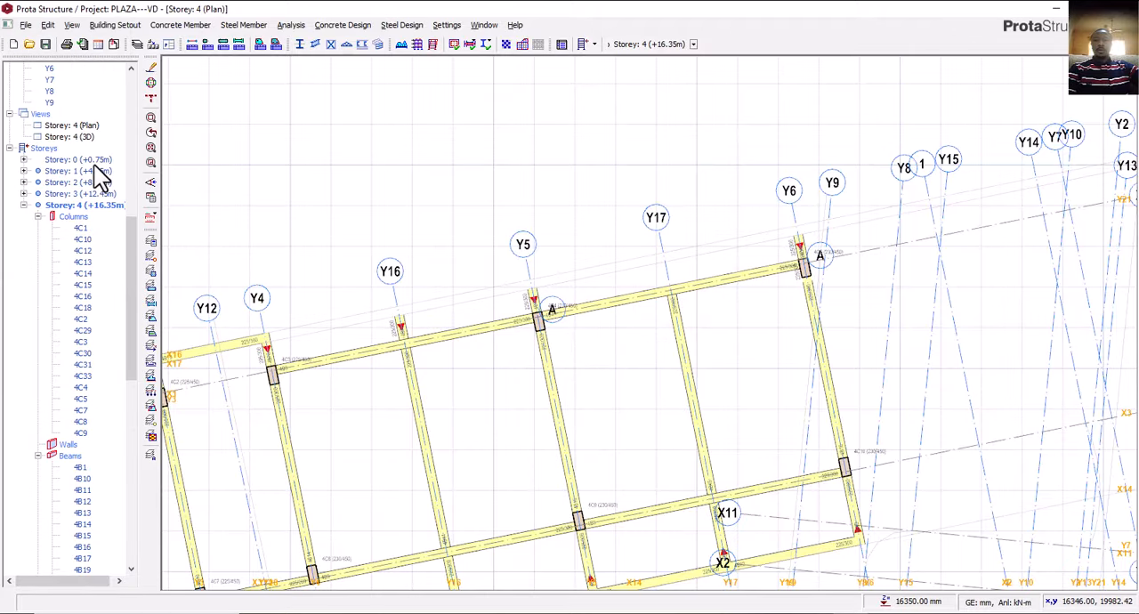
double_click(70, 136)
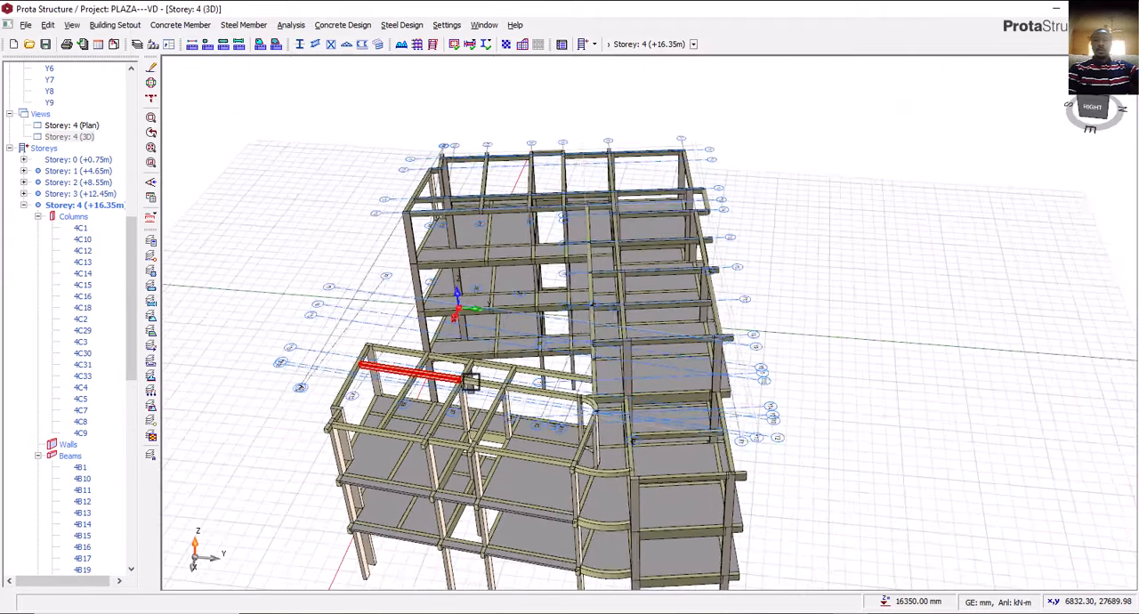
middle_click_drag(659, 424, 753, 405)
scroll(662, 267, "up", 5)
middle_click_drag(641, 338, 674, 267)
scroll(685, 303, "down", 1)
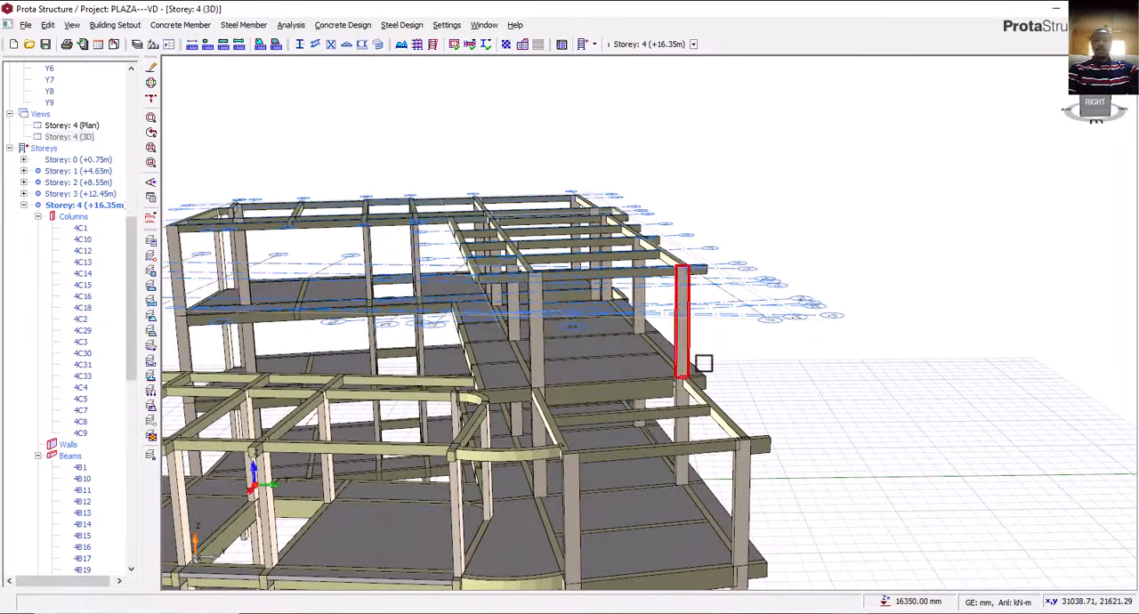
middle_click_drag(706, 372, 667, 315)
middle_click_drag(786, 399, 766, 412)
middle_click_drag(654, 414, 523, 427)
scroll(523, 427, "up", 2)
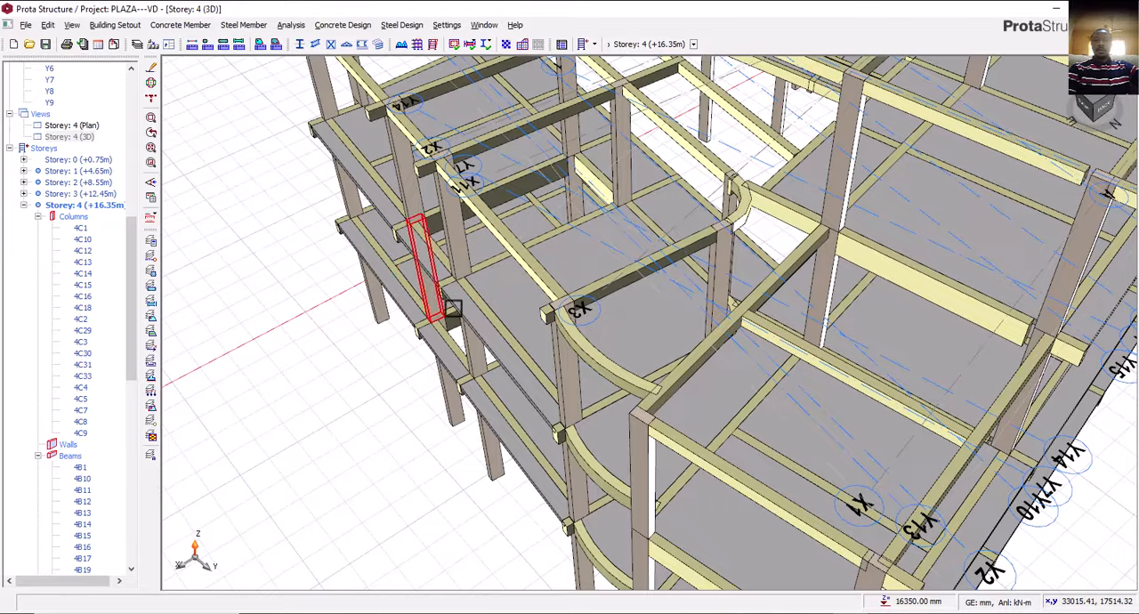
scroll(518, 358, "down", 2)
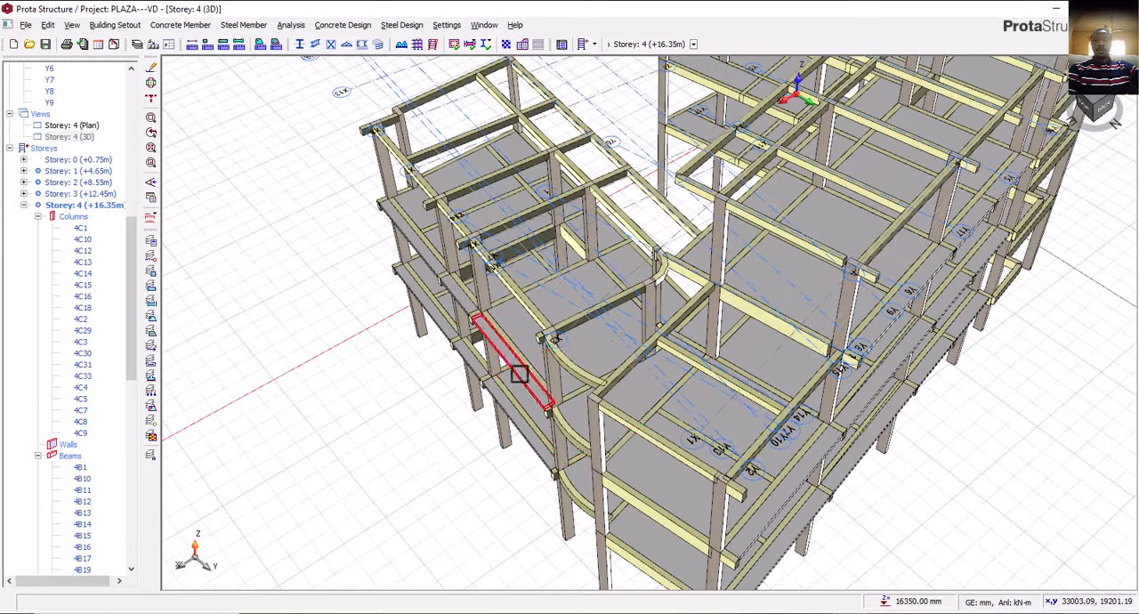
scroll(505, 434, "up", 3)
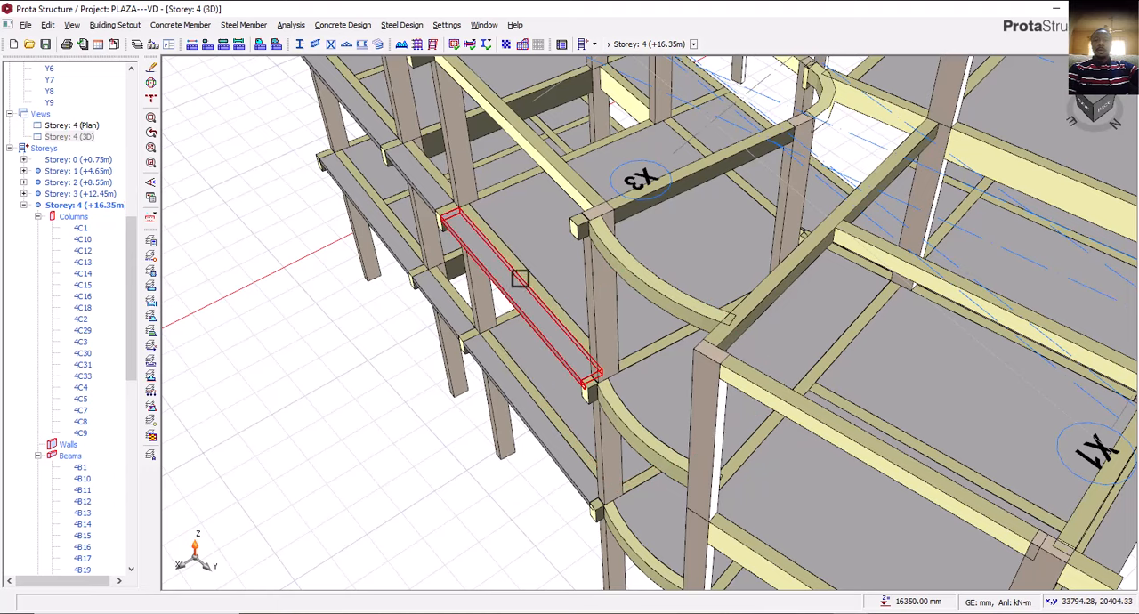
scroll(521, 183, "down", 2)
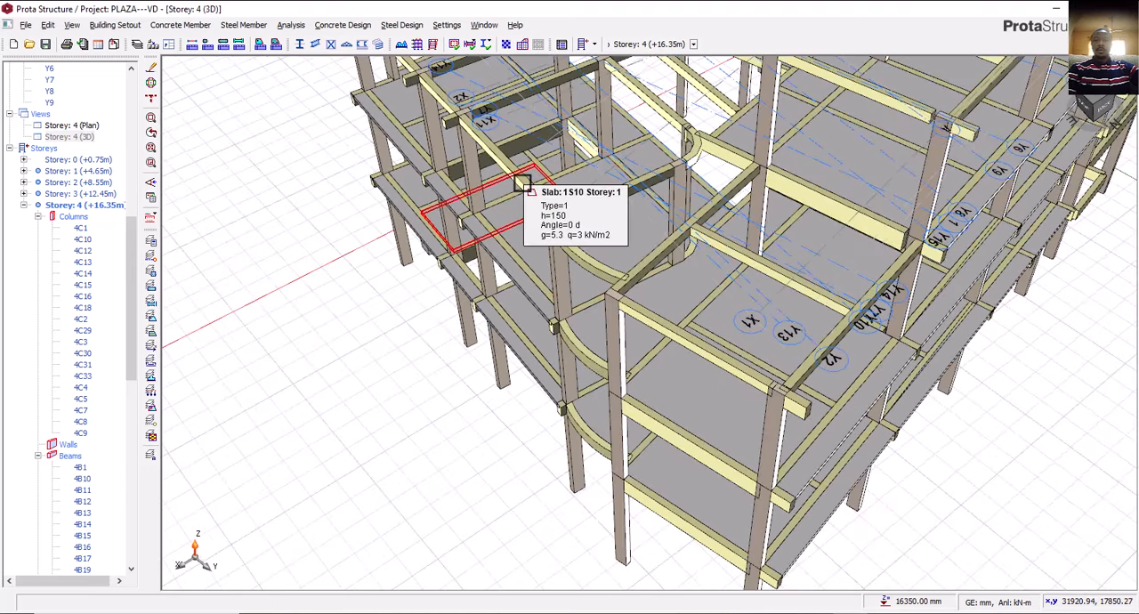
middle_click_drag(521, 204, 524, 293)
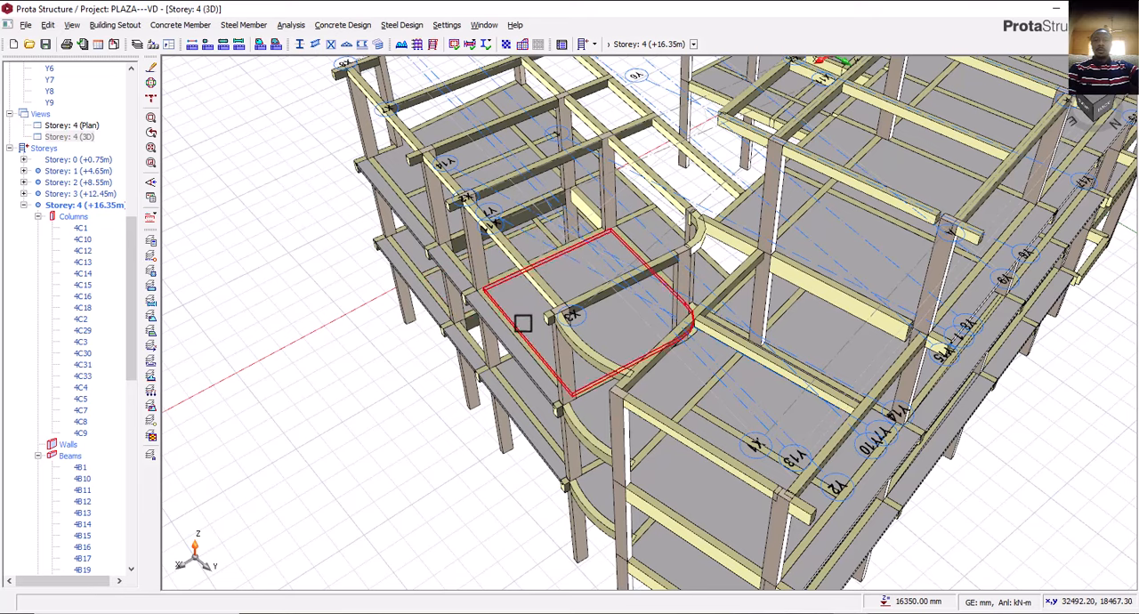
scroll(523, 334, "down", 1)
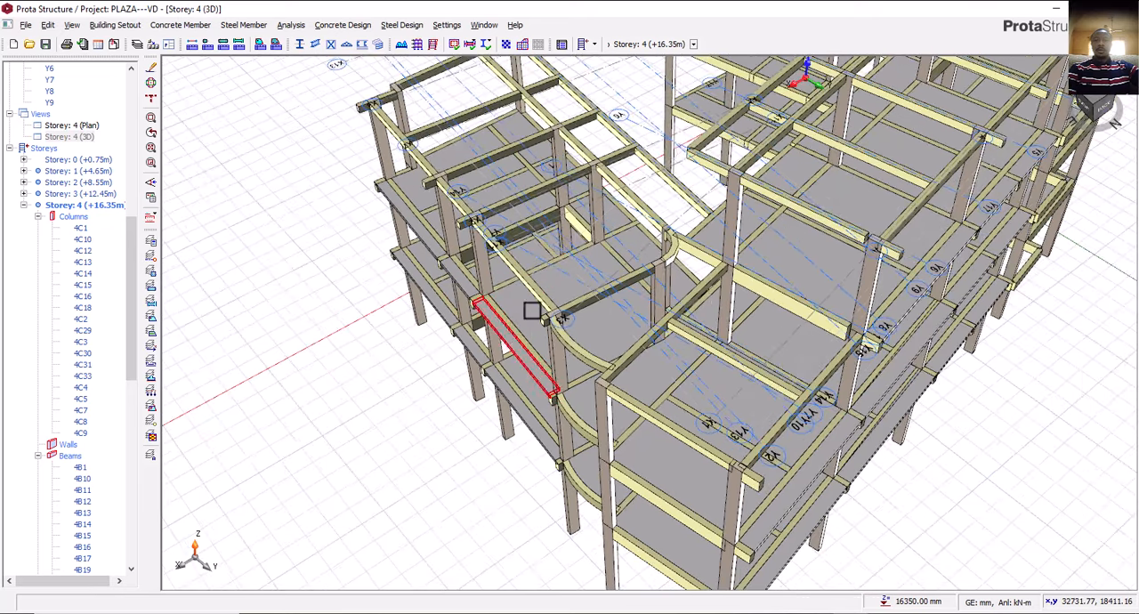
scroll(501, 323, "down", 1)
middle_click_drag(501, 323, 552, 309)
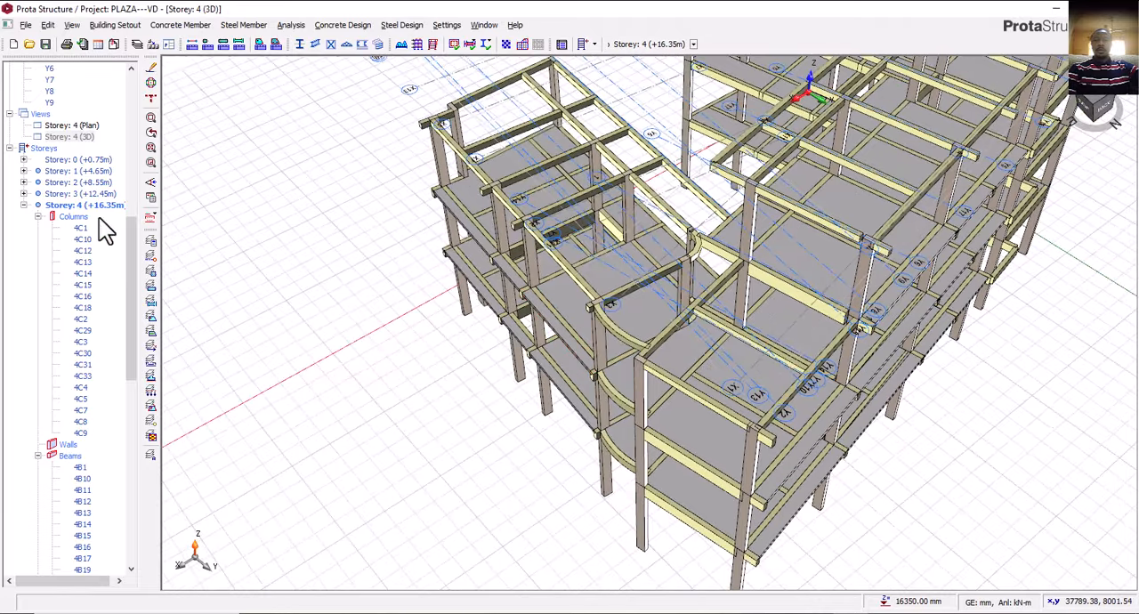
Open the storey 3 plan at the east wing's outer edge between axes X8 and X9.
double_click(92, 128)
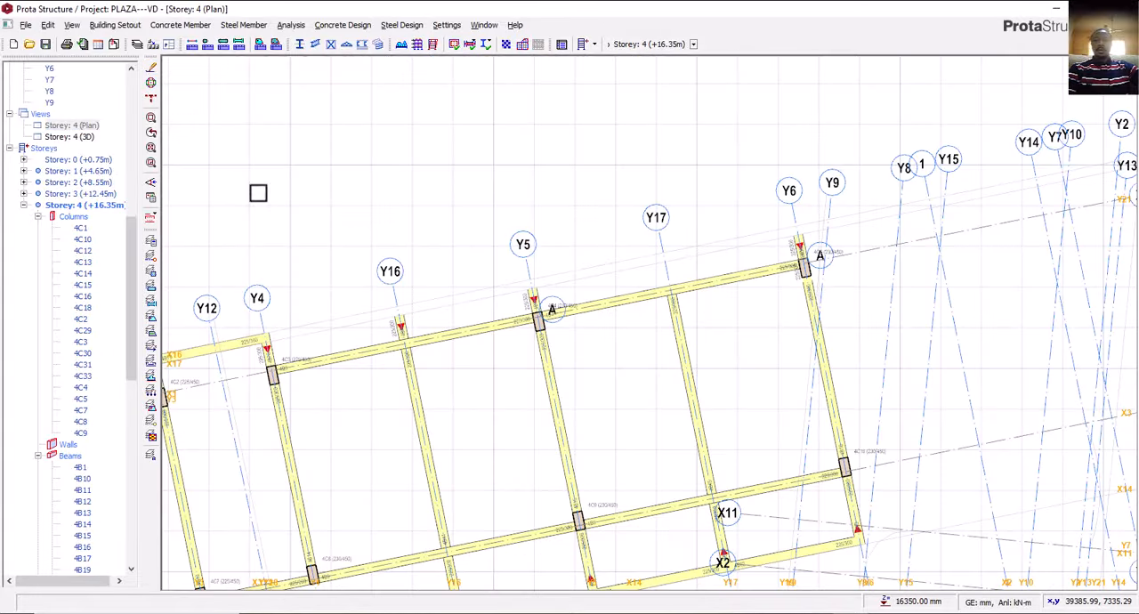
scroll(562, 240, "down", 6)
middle_click_drag(339, 282, 428, 233)
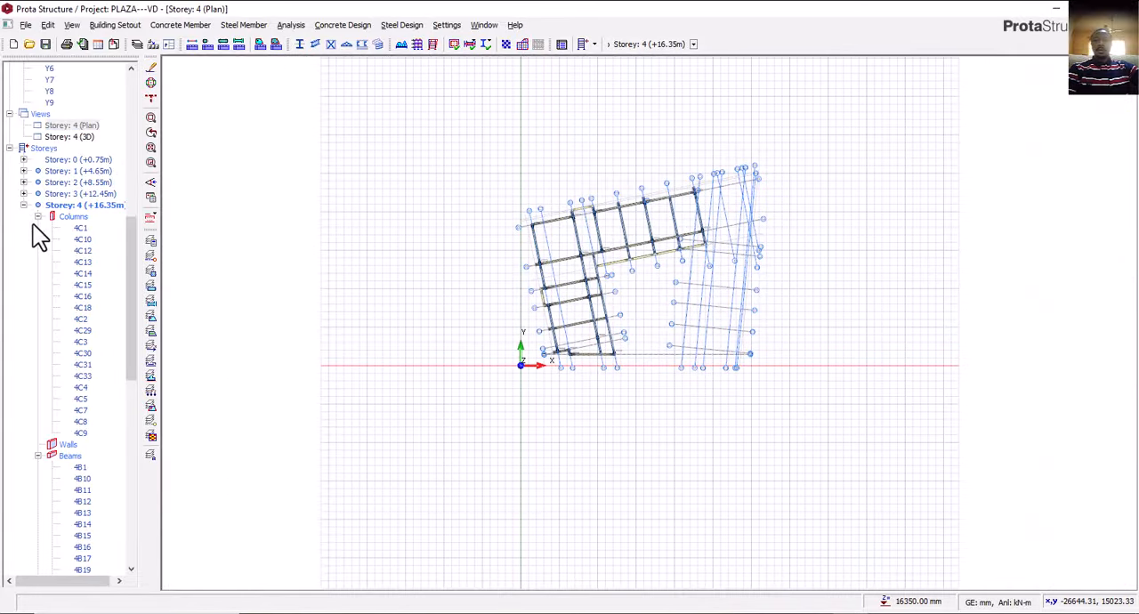
scroll(118, 357, "down", 5)
scroll(118, 357, "down", 5)
scroll(122, 361, "up", 13)
double_click(89, 297)
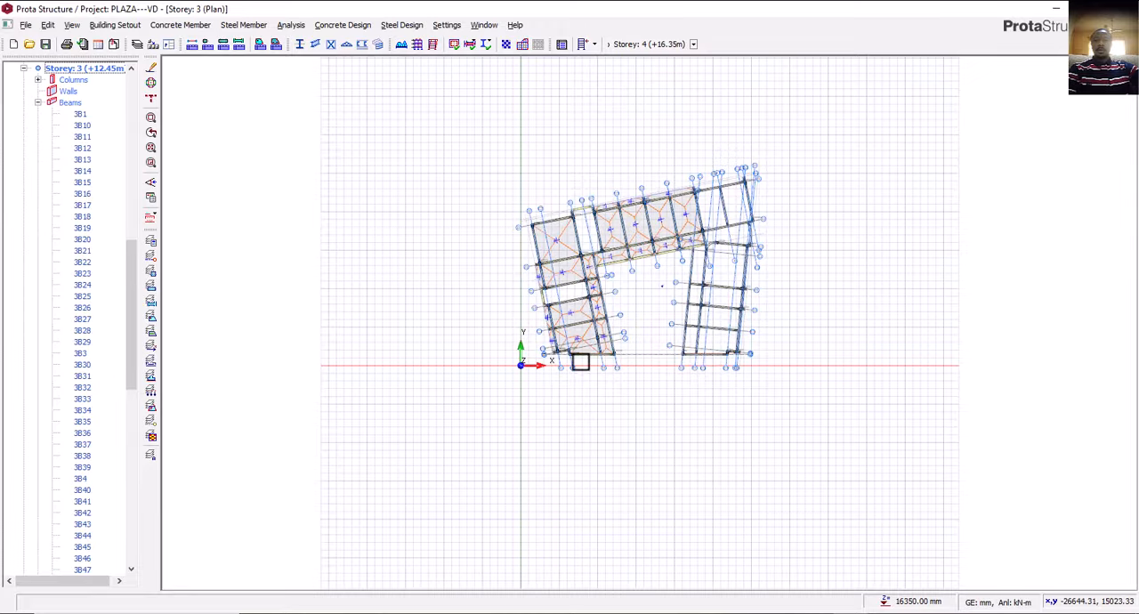
scroll(662, 376, "up", 6)
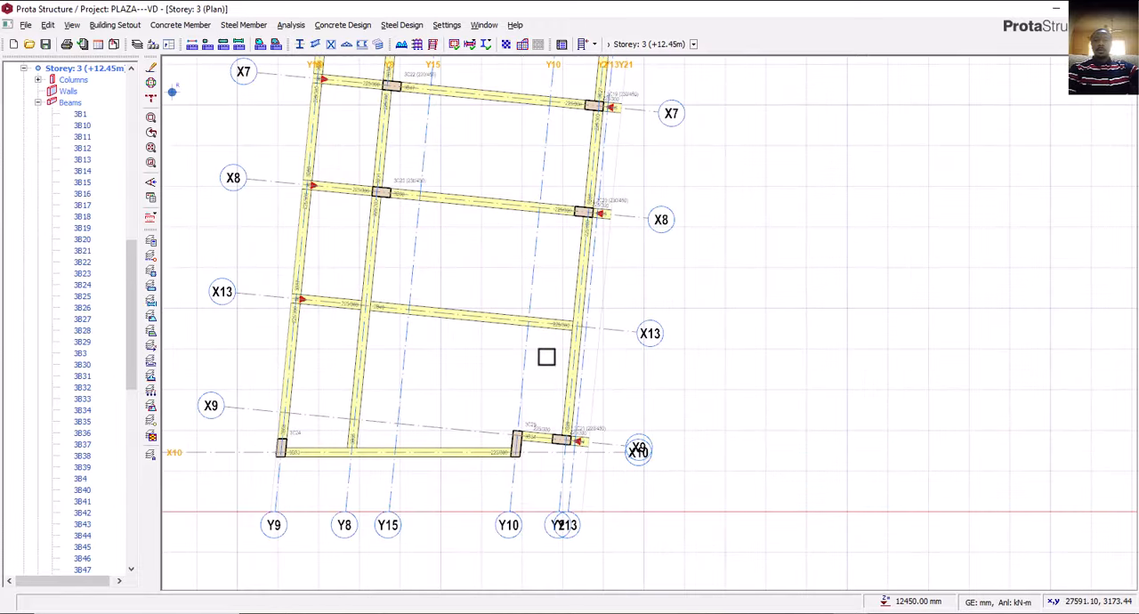
middle_click_drag(546, 356, 561, 392)
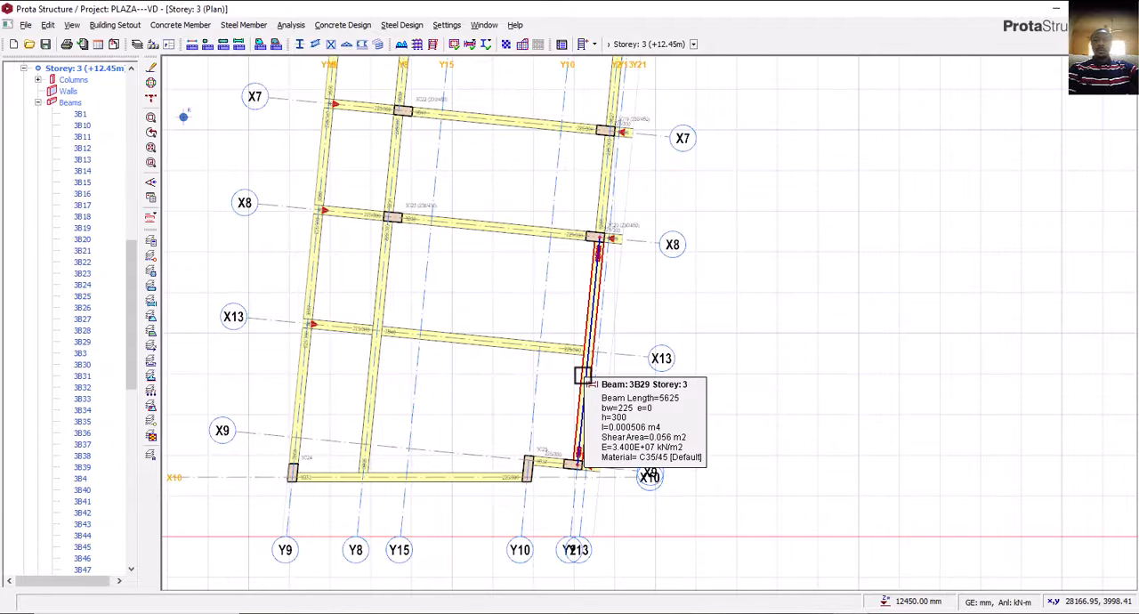
Using the 225/300 properties of the Y2 beam, draw a storey 3 edge beam on axis Y21 from X9 to X8 with 112.5 mm eccentricity.
left_click(579, 376)
right_click(579, 376)
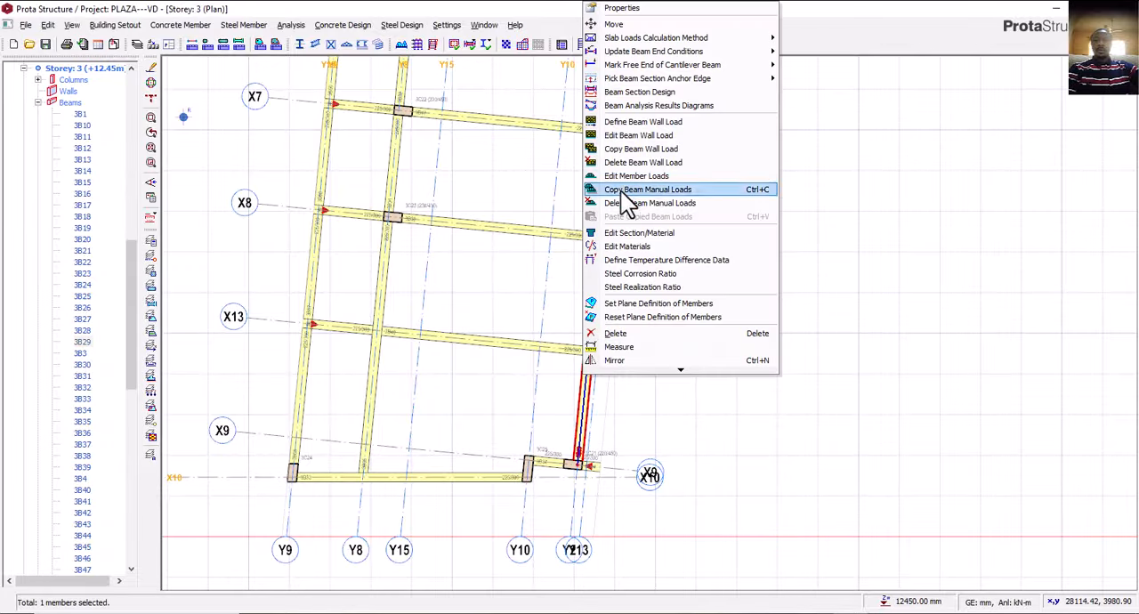
left_click(612, 7)
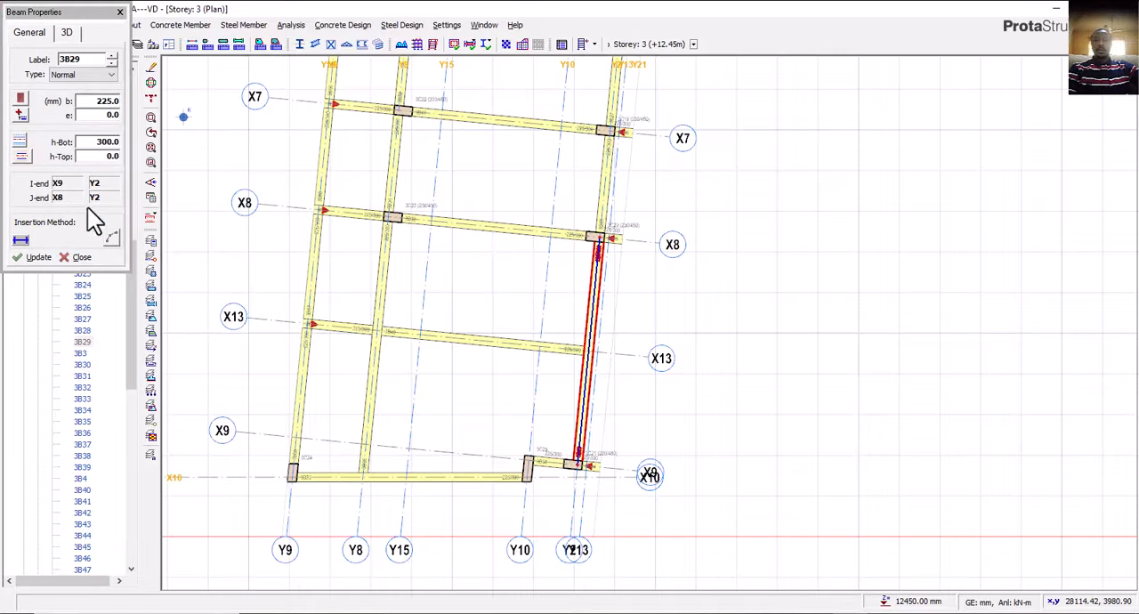
scroll(575, 305, "up", 3)
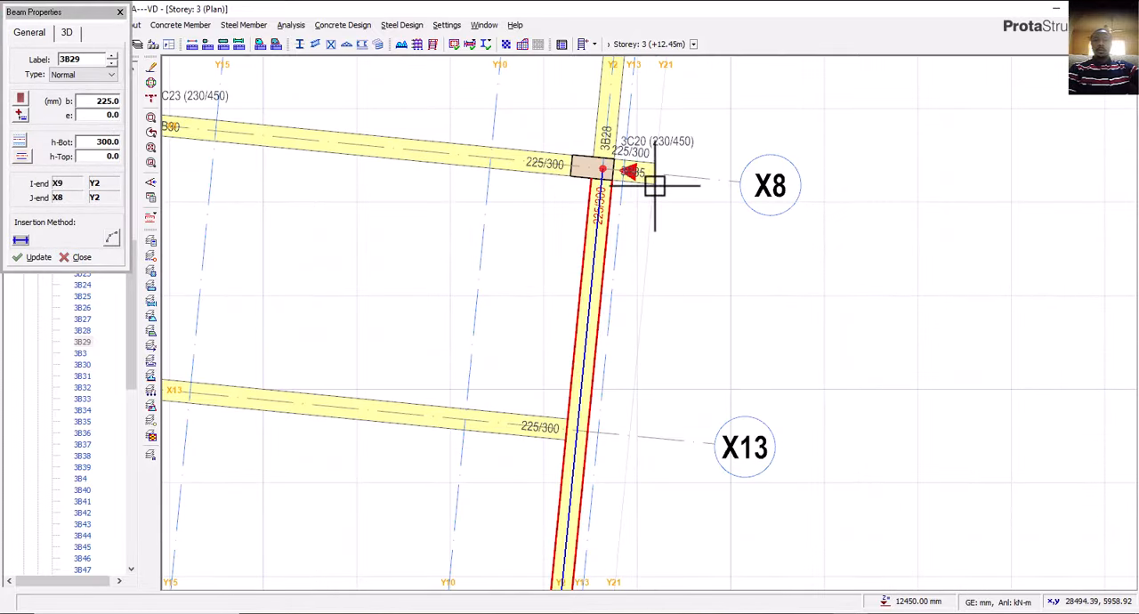
scroll(628, 350, "down", 3)
scroll(618, 437, "up", 4)
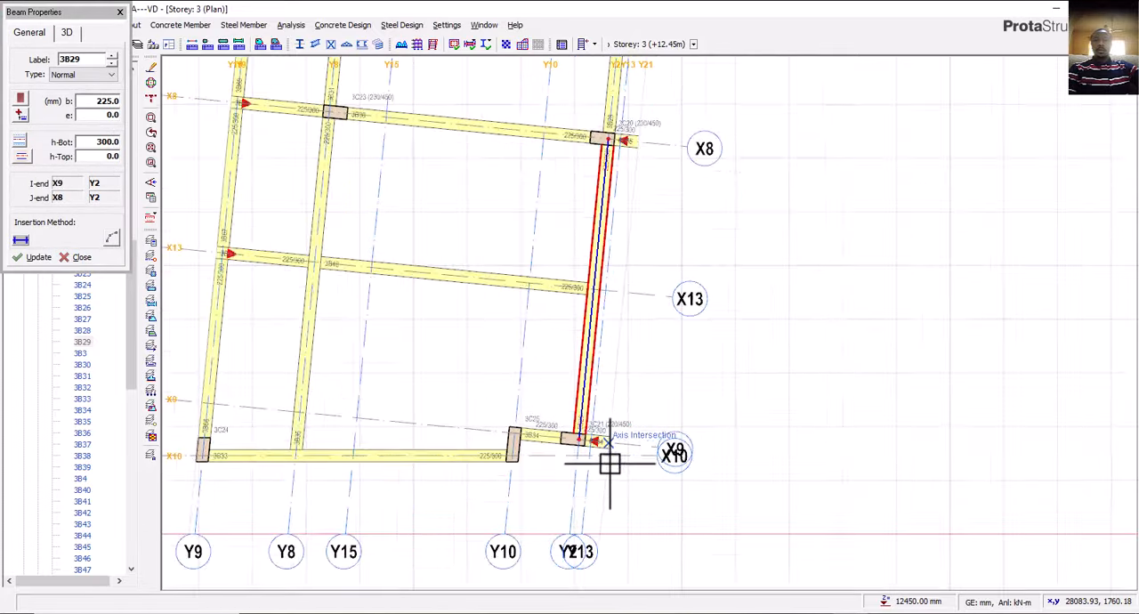
scroll(575, 354, "down", 3)
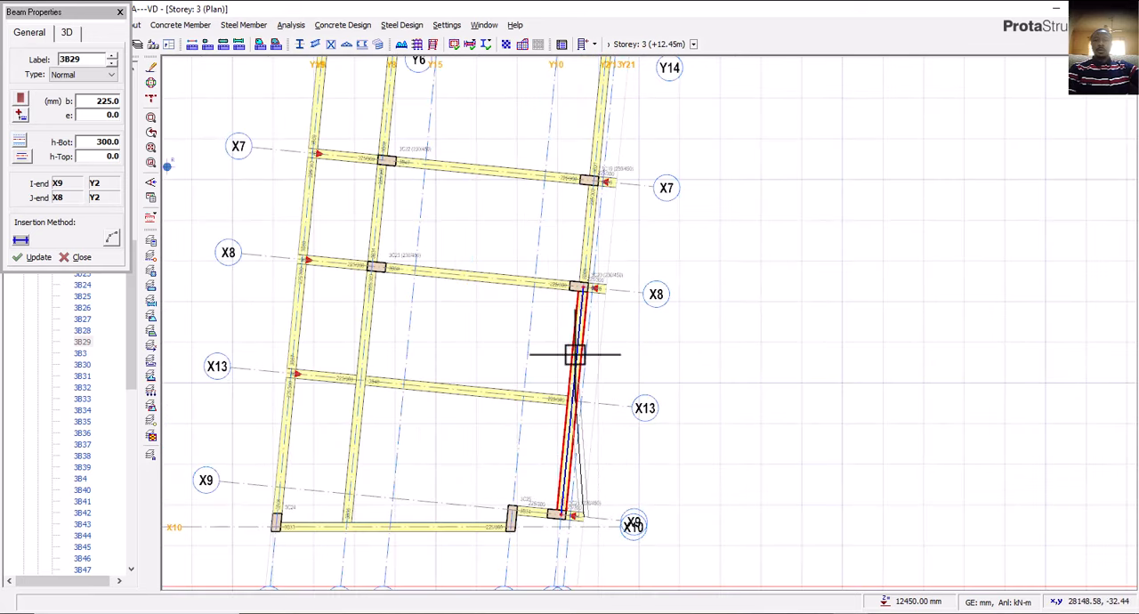
scroll(580, 341, "up", 3)
left_click(628, 248)
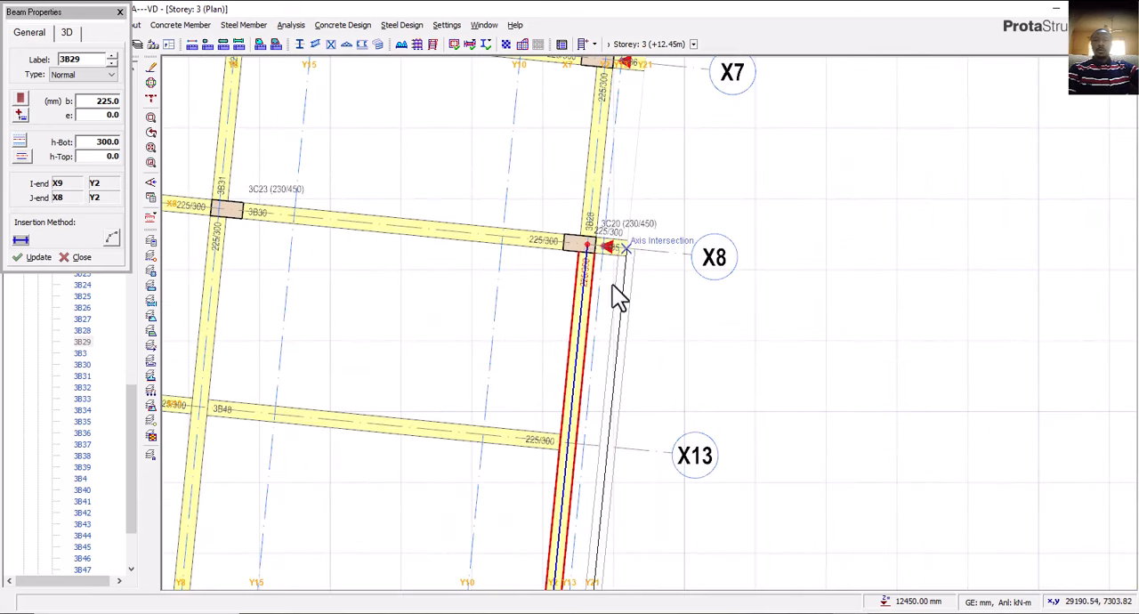
left_click(169, 217)
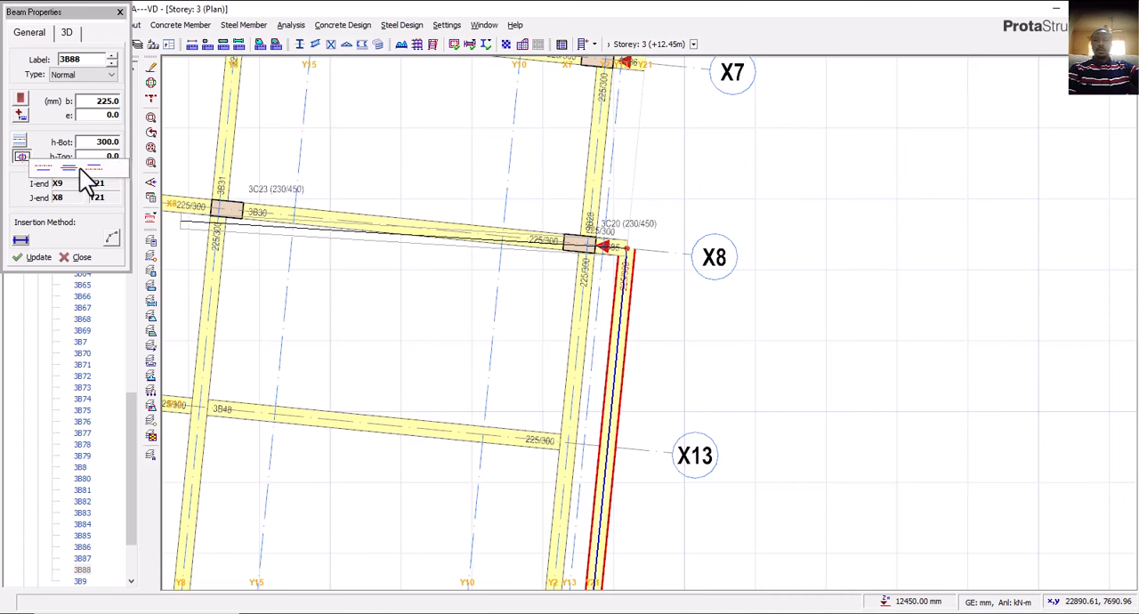
left_click(37, 259)
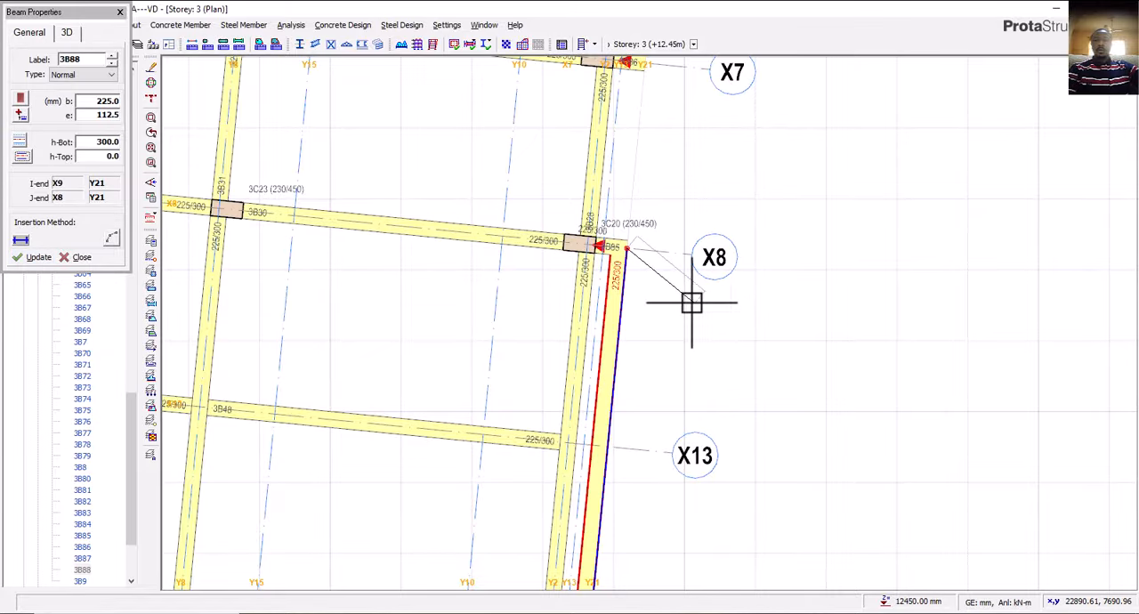
Continue the storey 3 edge beams along axis Y21 from X8 to X7 and from X7 to X11.
middle_click_drag(691, 305, 690, 502)
scroll(659, 300, "up", 2)
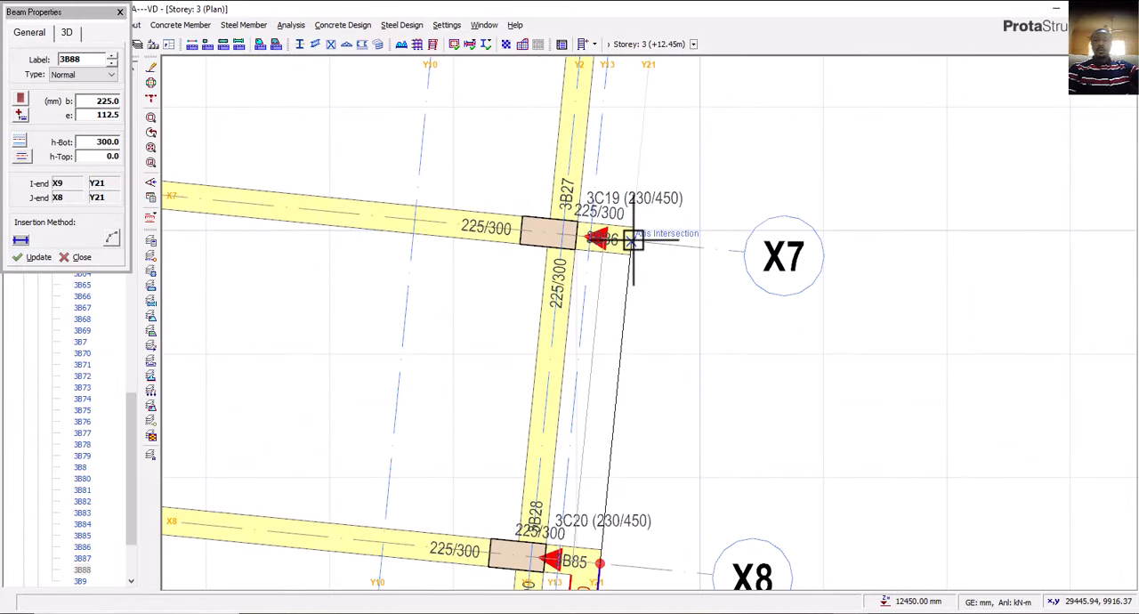
left_click(631, 241)
scroll(627, 422, "down", 4)
middle_click_drag(637, 224, 633, 317)
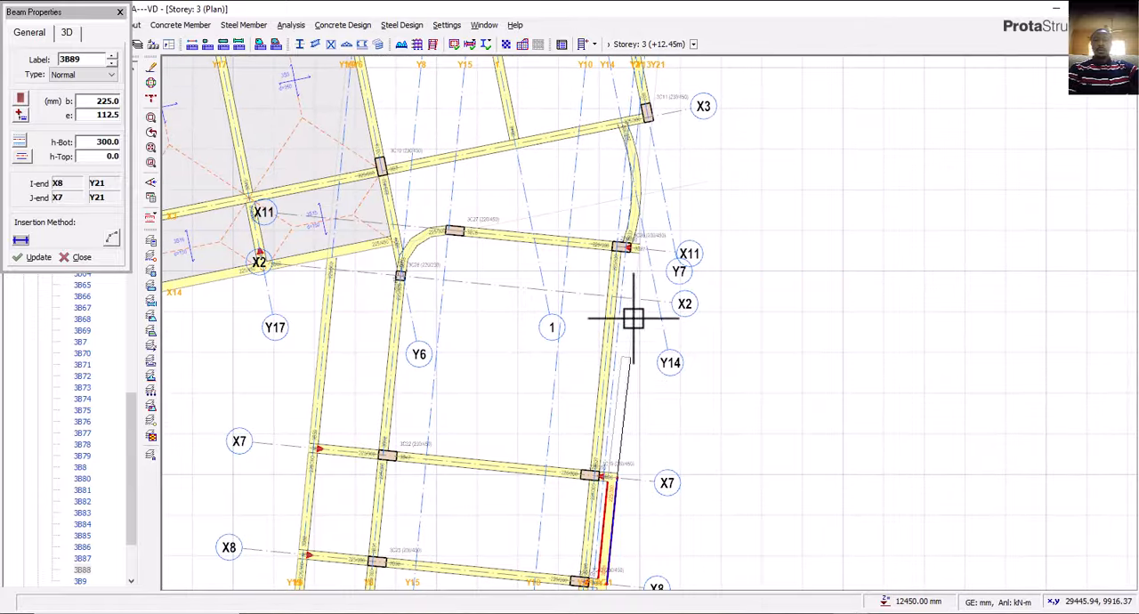
scroll(634, 284, "up", 3)
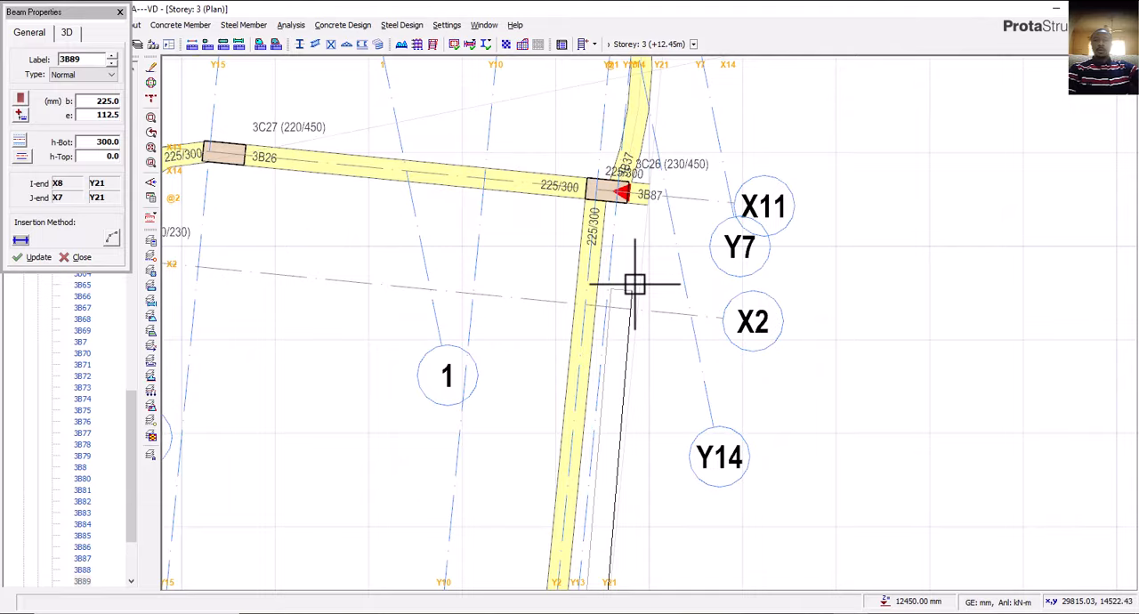
left_click(645, 220)
scroll(642, 227, "down", 4)
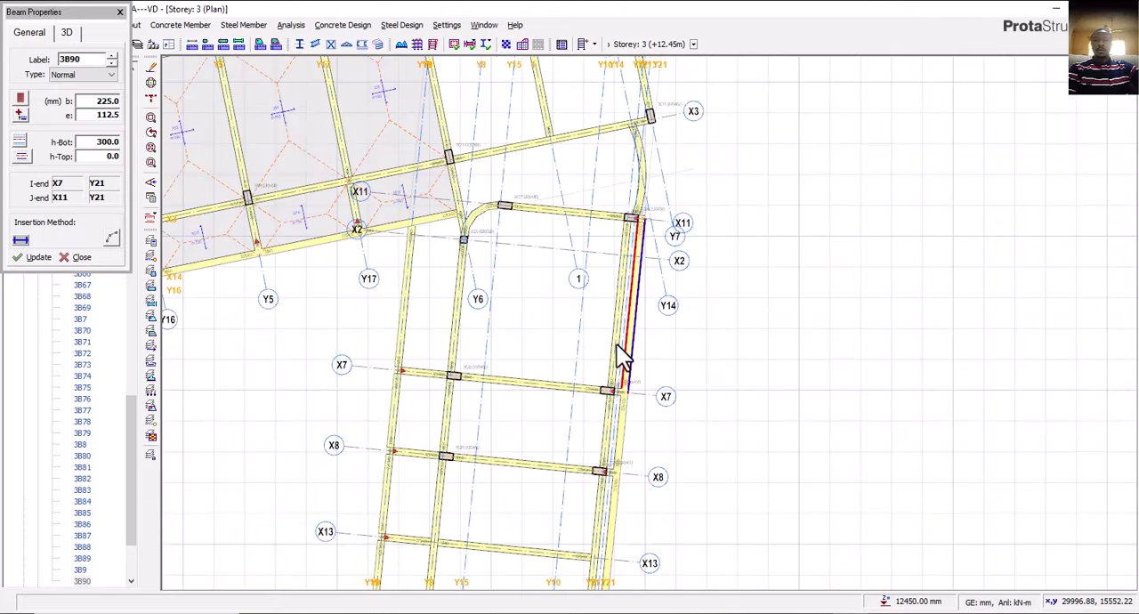
key("Escape")
Delete the inner storey 3 beams beside the east wing's new Y21 edge beams, from X11 through X7 and X8 to X9.
left_click(613, 318)
scroll(614, 318, "up", 2)
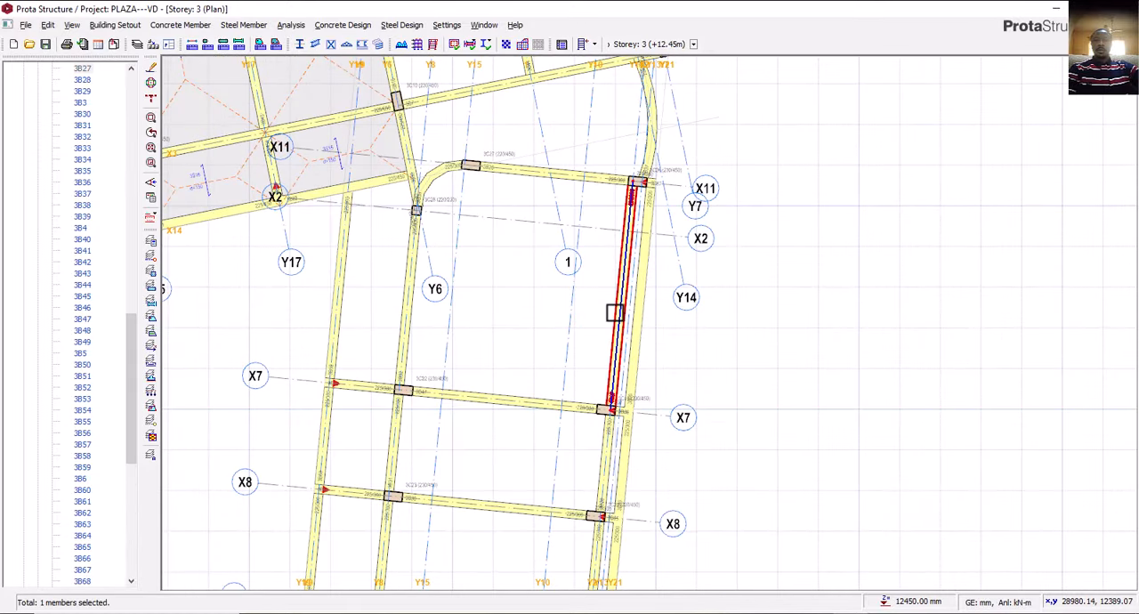
key("Delete")
middle_click_drag(593, 433, 607, 304)
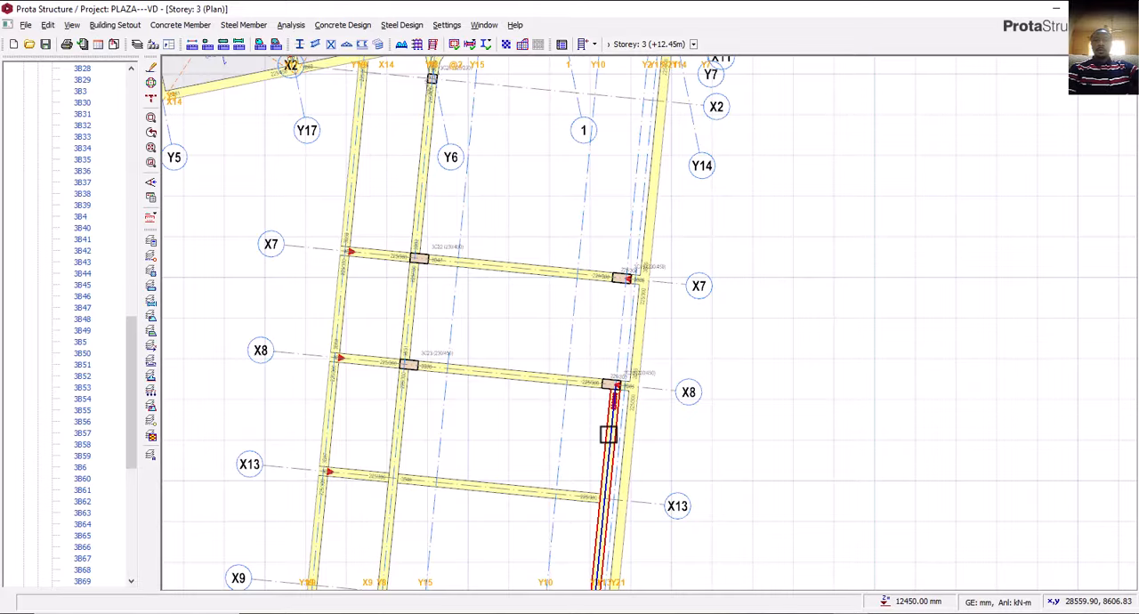
middle_click_drag(577, 460, 584, 360)
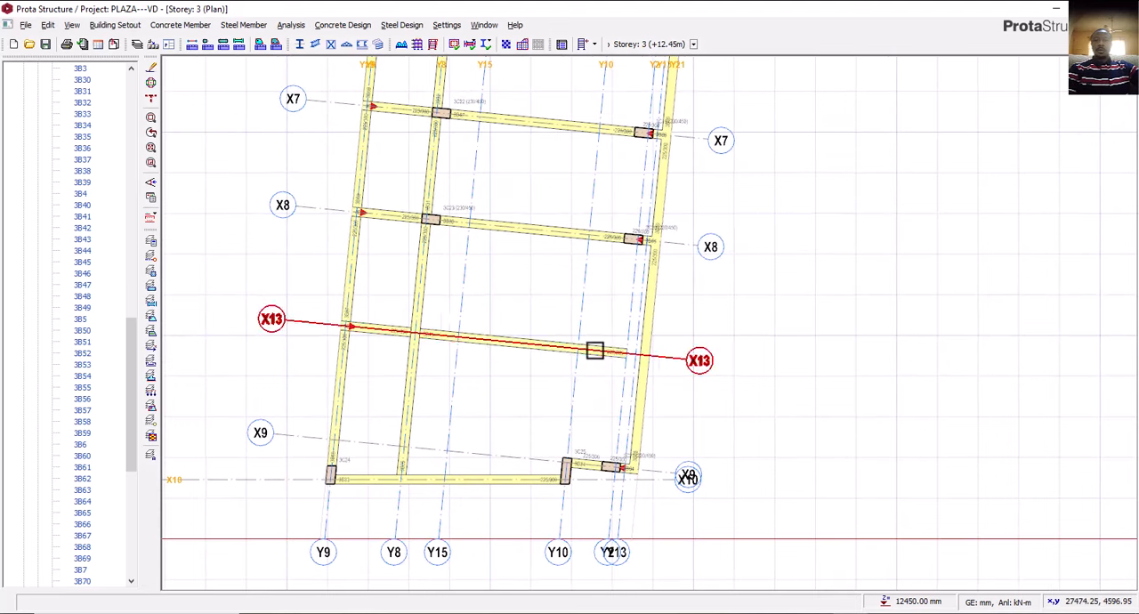
Replace the storey 3 beam on axis X13 with one running from Y8 to Y21, using the Y8 beam's 225/300 properties.
left_click(596, 357)
key("Delete")
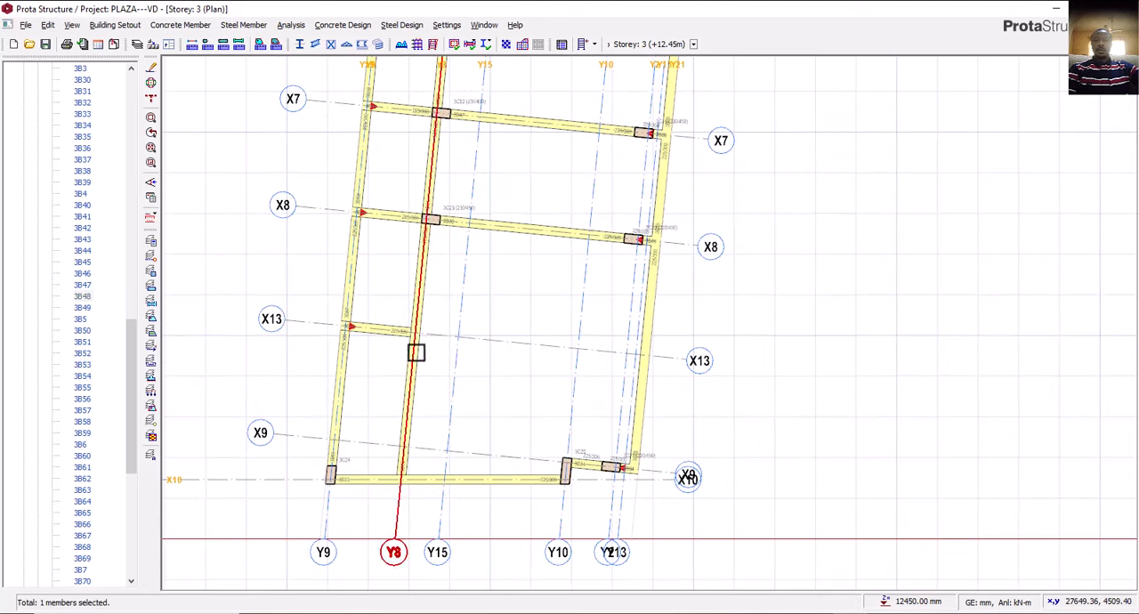
left_click(407, 363)
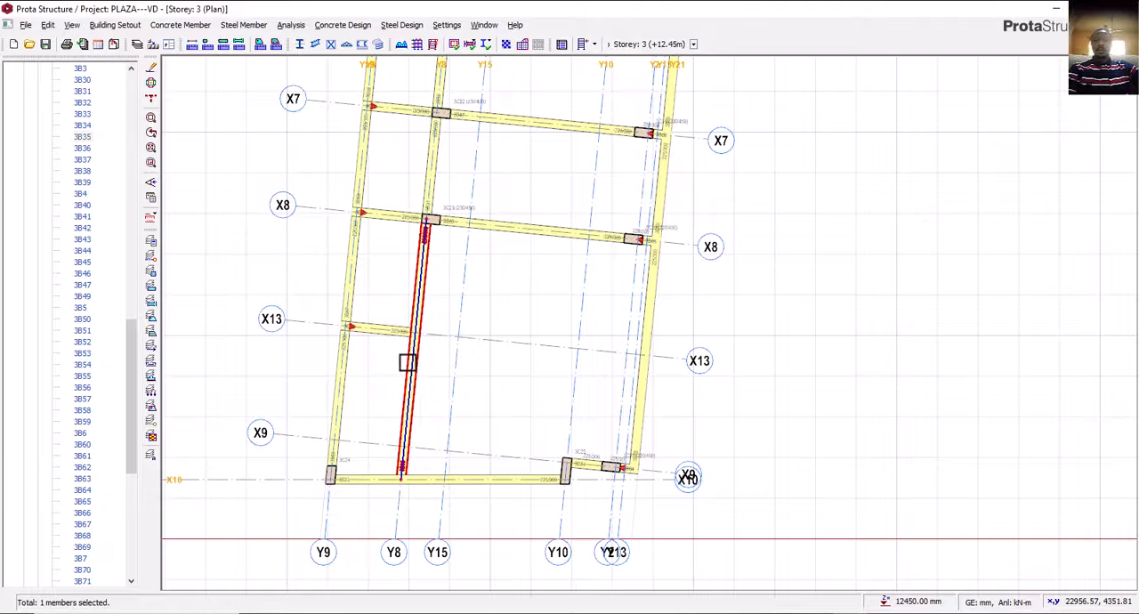
right_click(410, 363)
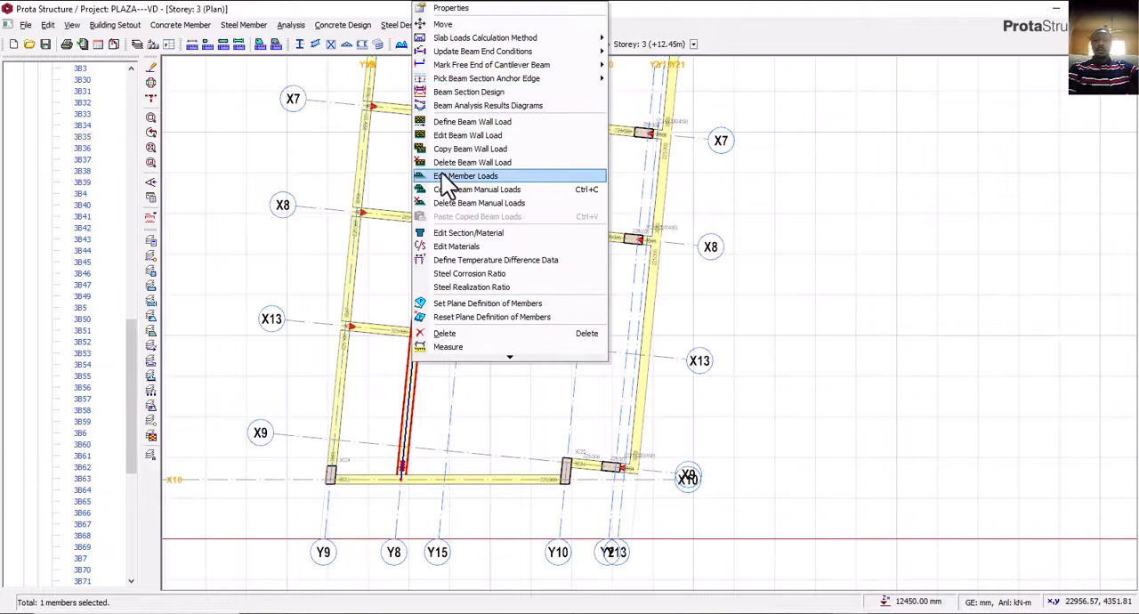
left_click(465, 8)
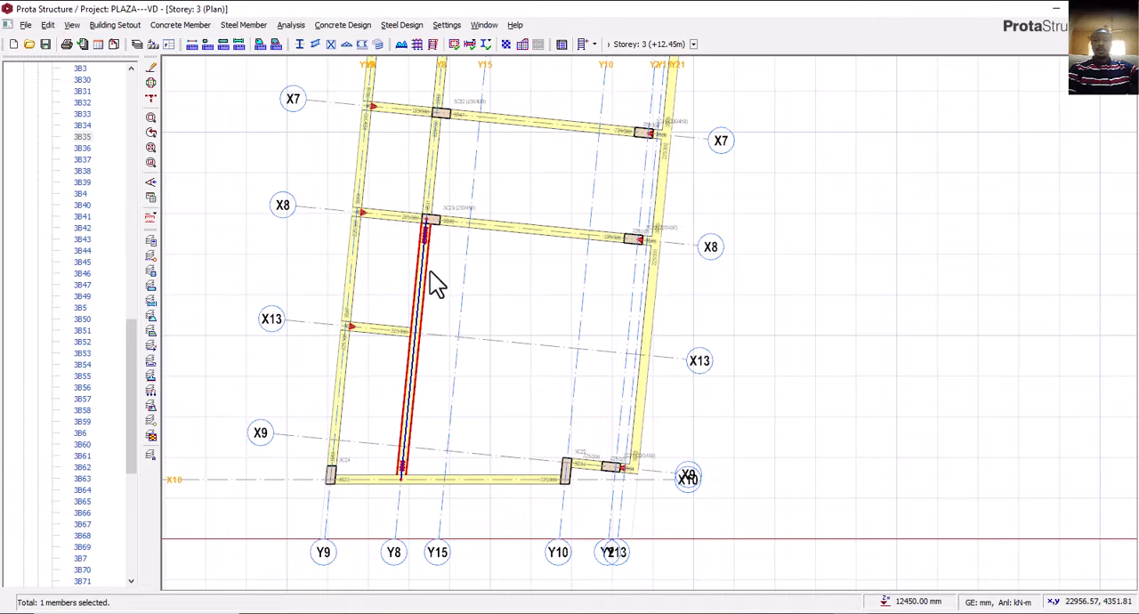
scroll(632, 363, "up", 3)
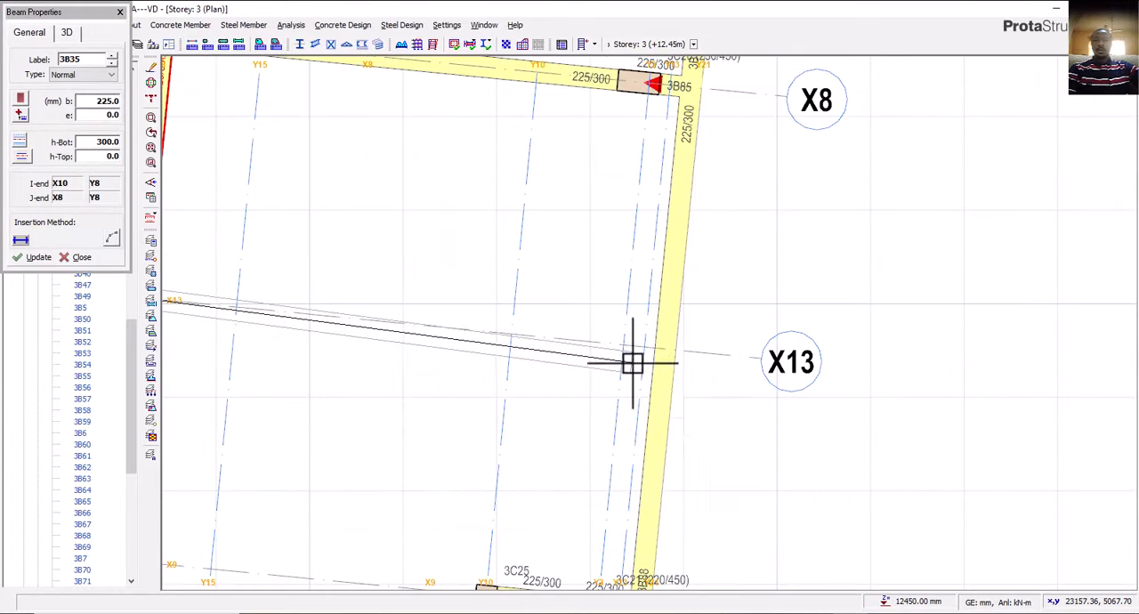
left_click(663, 354)
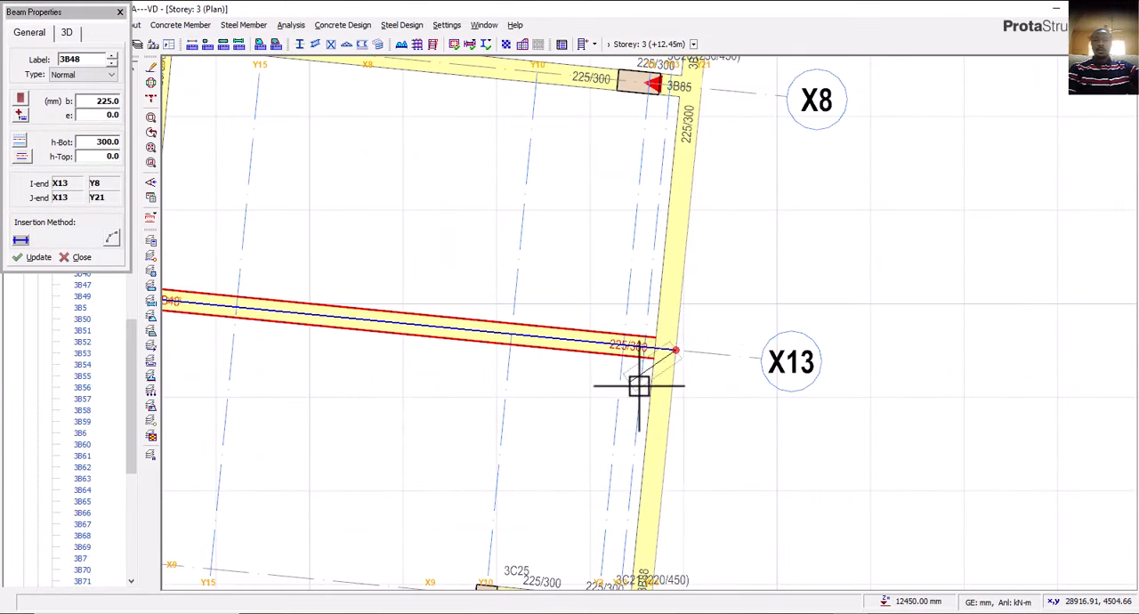
scroll(693, 381, "down", 5)
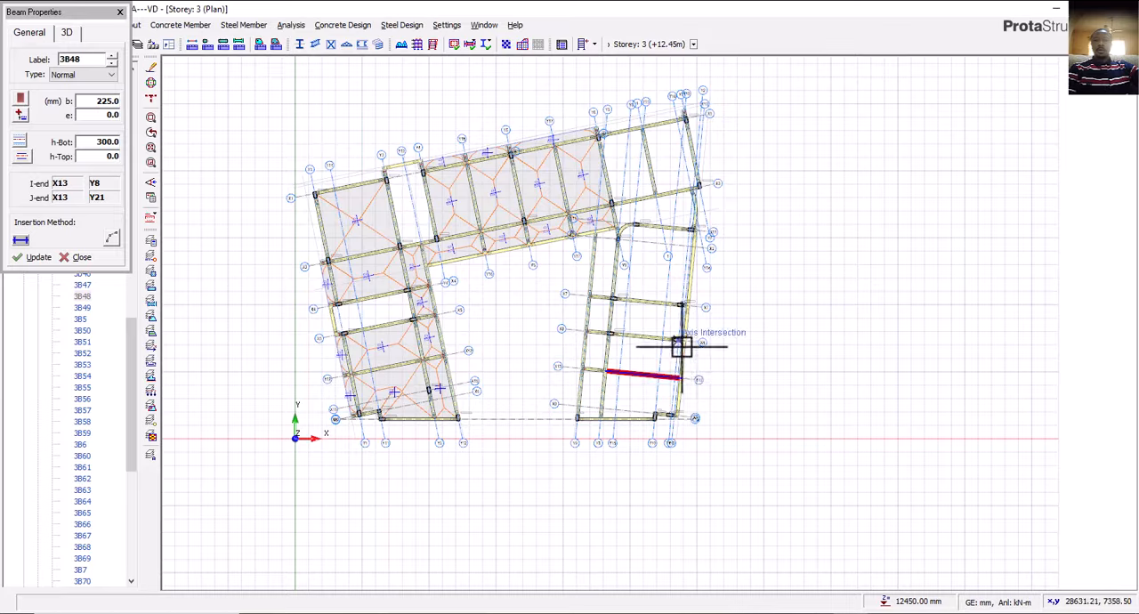
key("Escape")
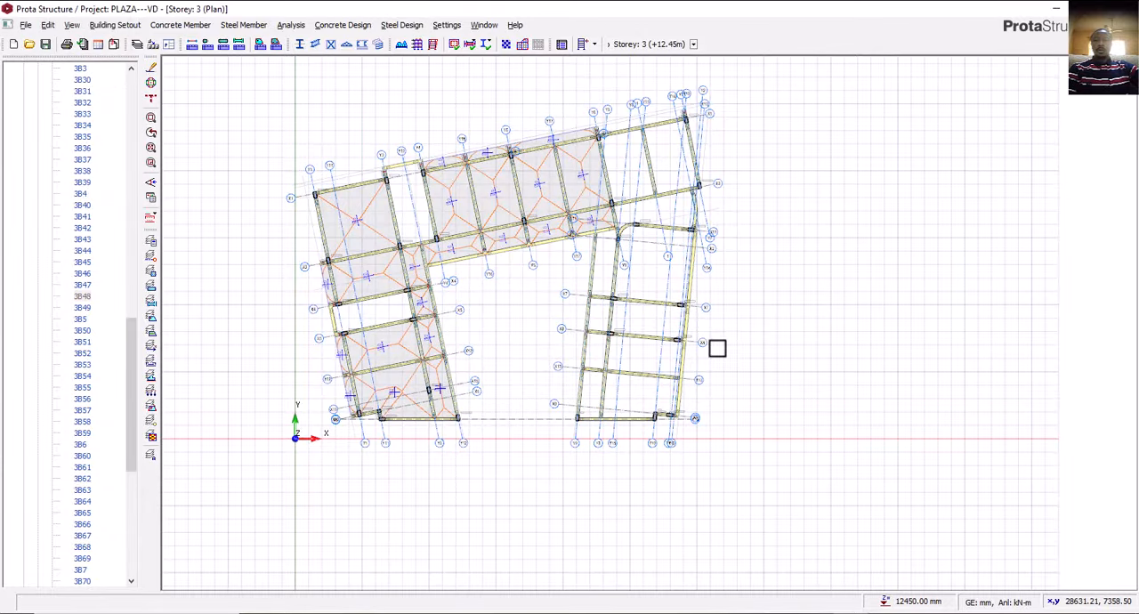
Using the 225/300 properties of the X1 beam between Y6 and Y10, draw an edge beam on axis X17 from Y6 to Y7.
scroll(592, 267, "up", 6)
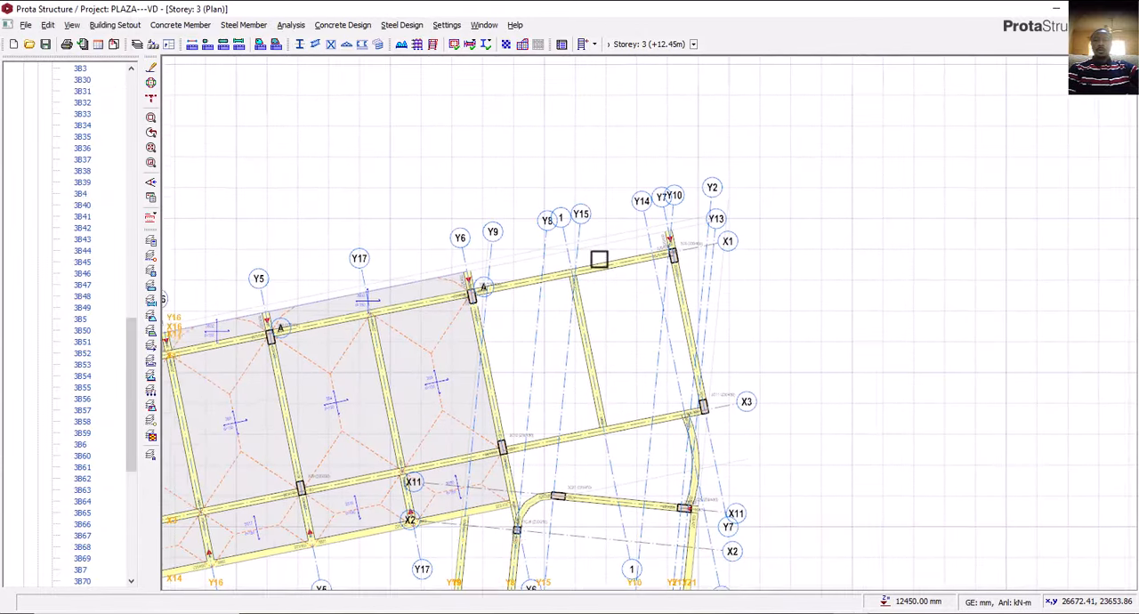
scroll(599, 260, "up", 3)
left_click(638, 307)
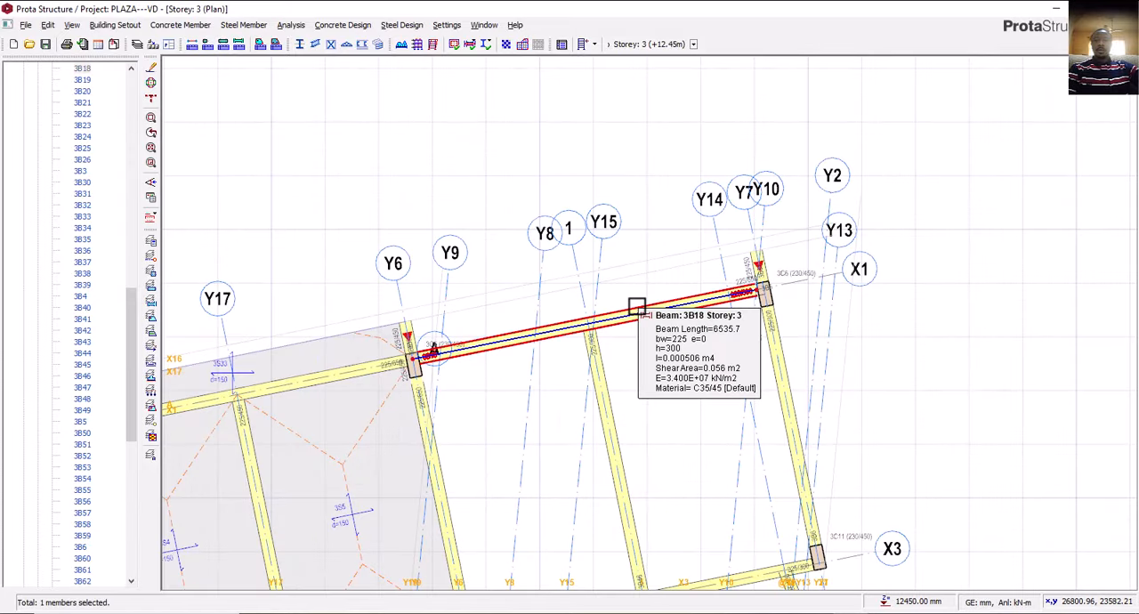
right_click(638, 308)
left_click(669, 322)
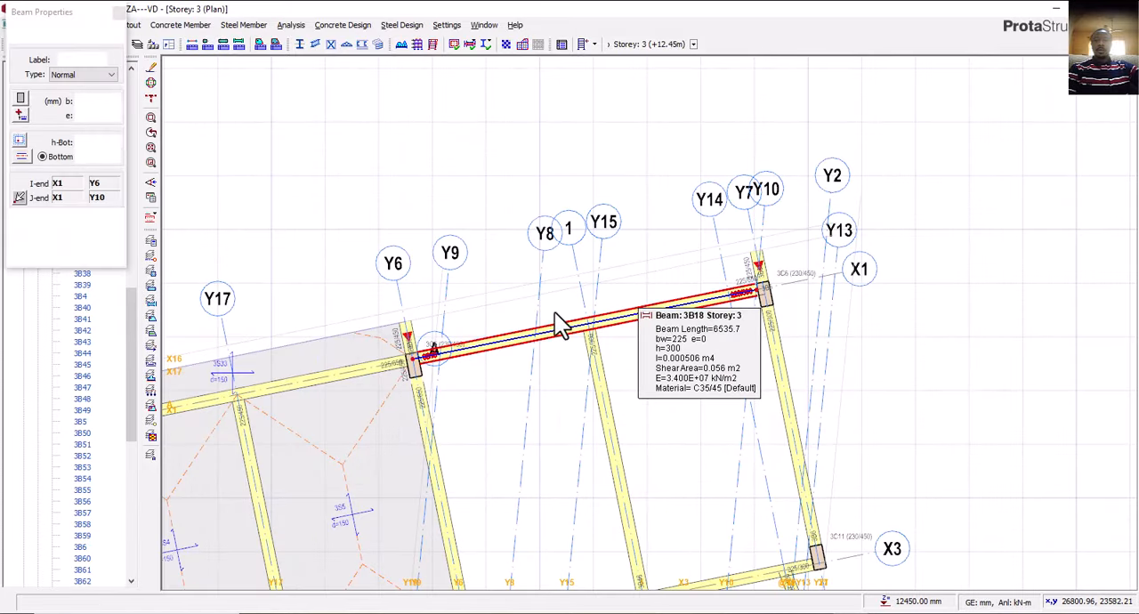
scroll(418, 315, "up", 2)
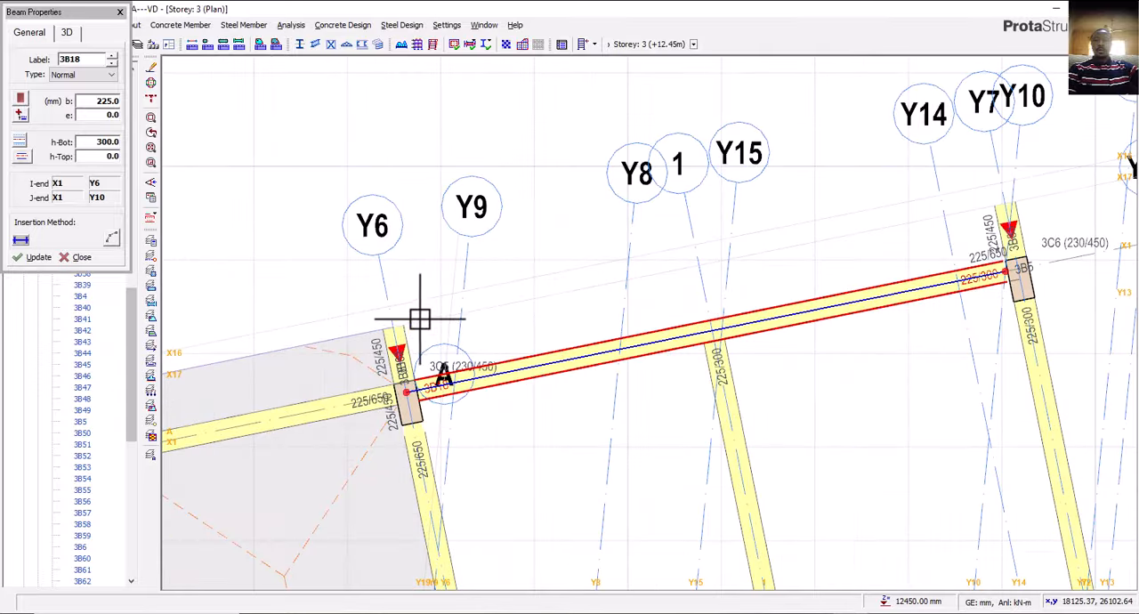
left_click(397, 323)
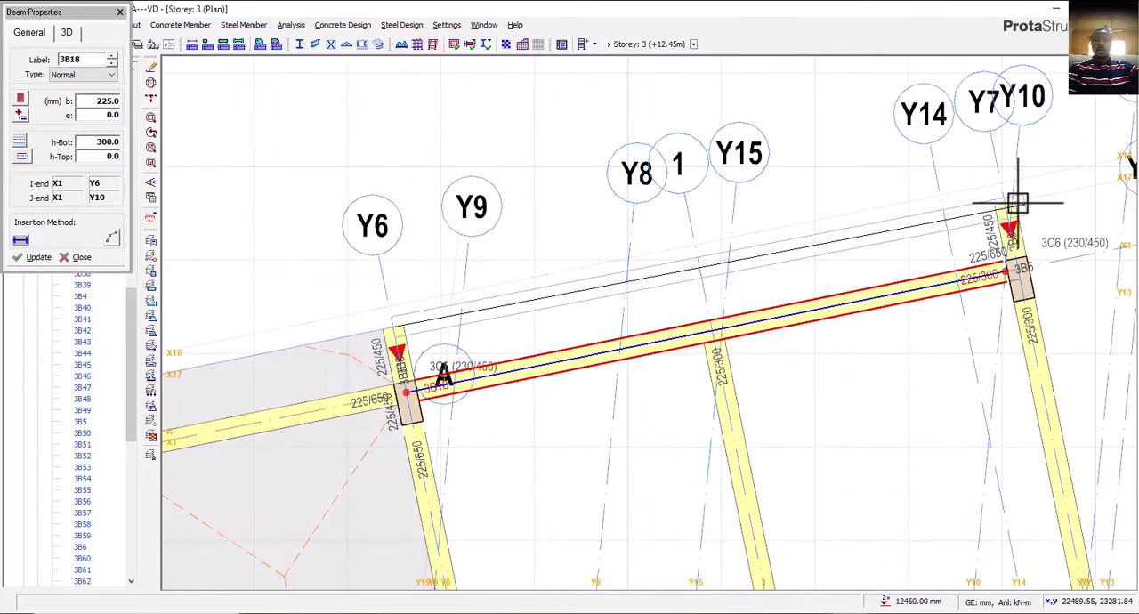
left_click(1004, 203)
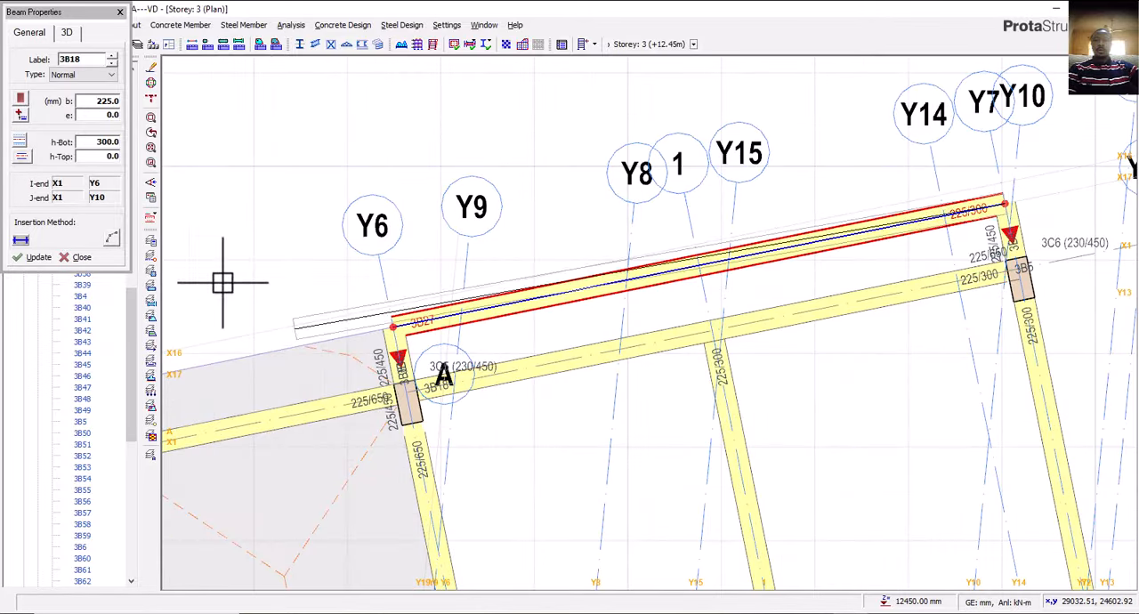
Align the X17 edge beam inside its axis with an eccentricity of -112.5 mm.
left_click(22, 156)
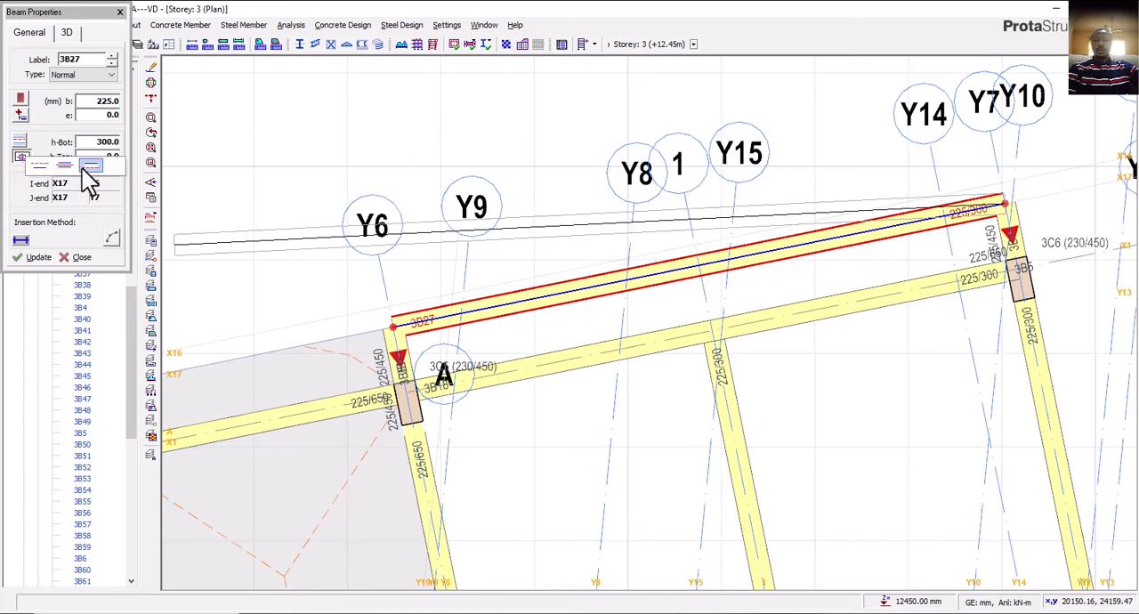
left_click(85, 171)
left_click(33, 258)
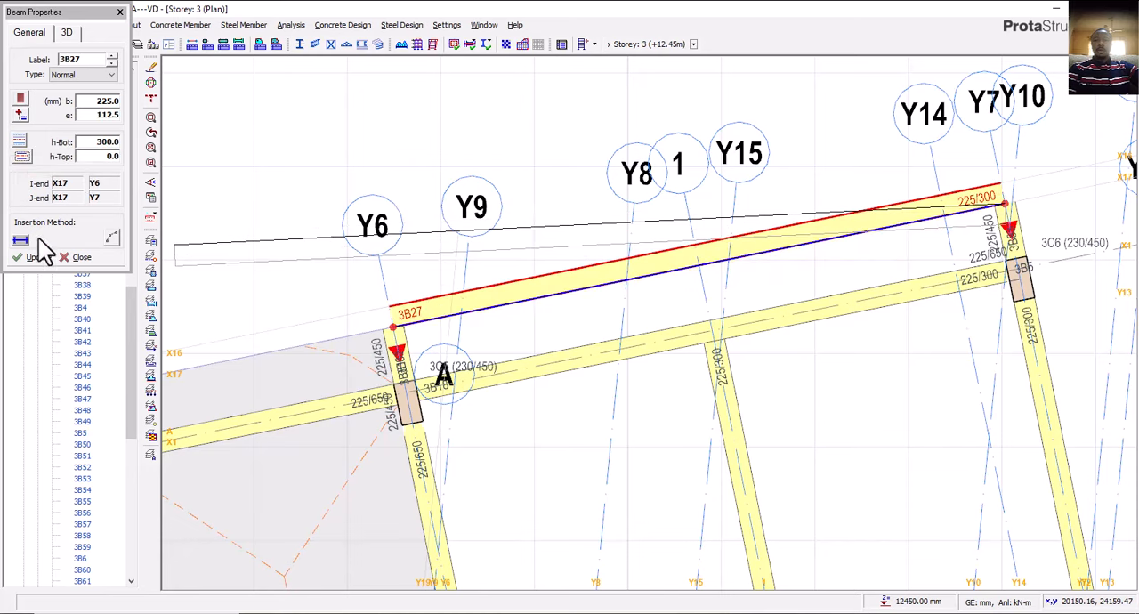
left_click(22, 156)
left_click(45, 192)
left_click(39, 257)
scroll(733, 300, "down", 3)
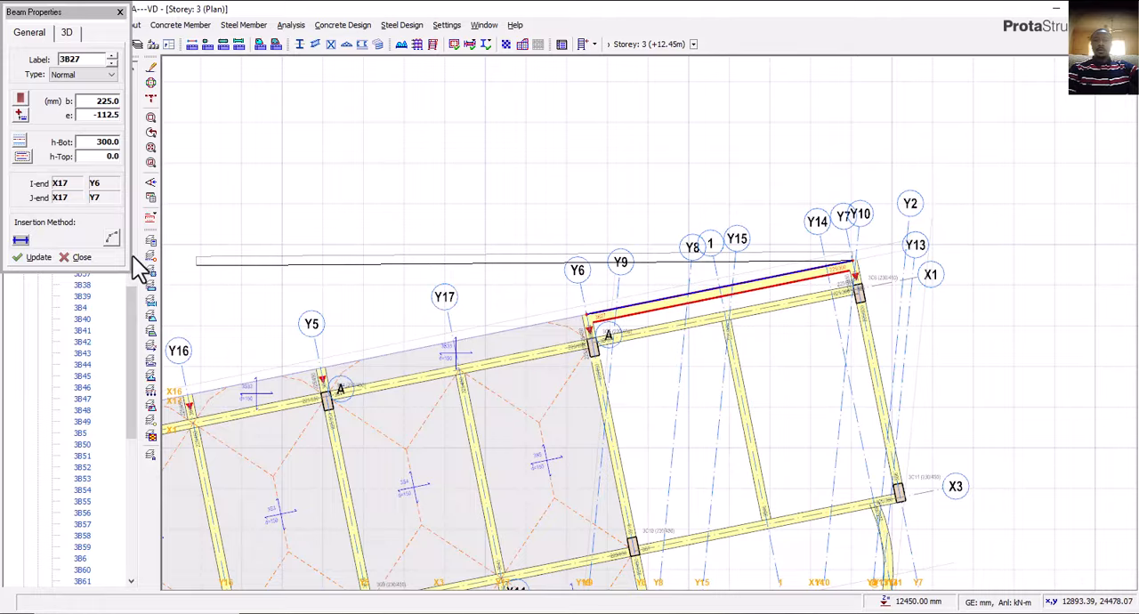
left_click(88, 258)
left_click(90, 257)
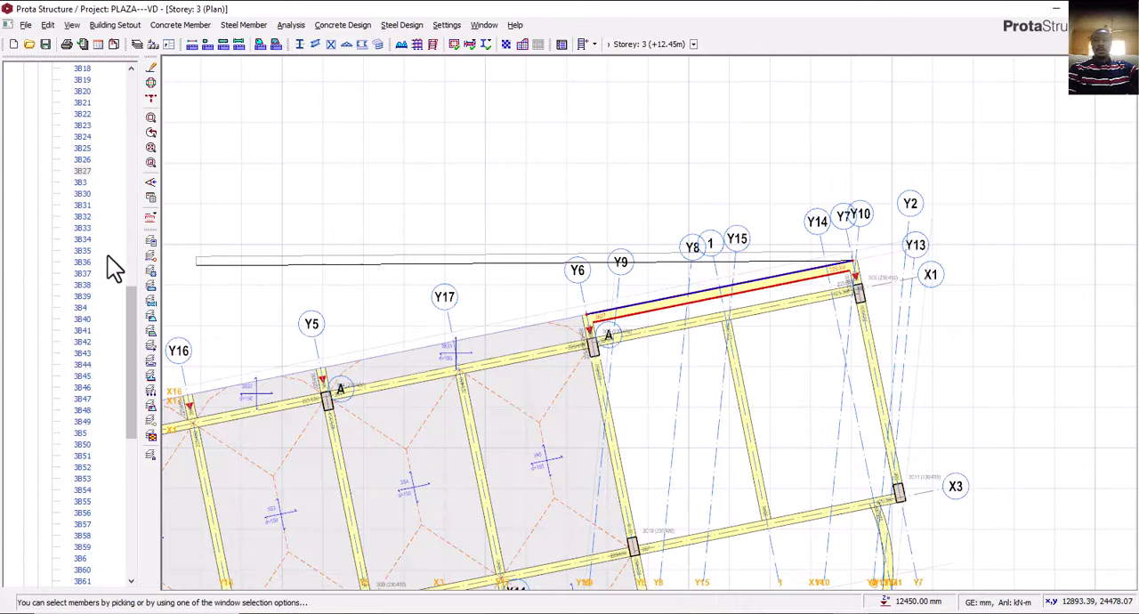
Delete the X1 beam between Y6 and Y10 and the beam on axis 1 between X1 and X3.
left_click(766, 323)
scroll(768, 316, "up", 3)
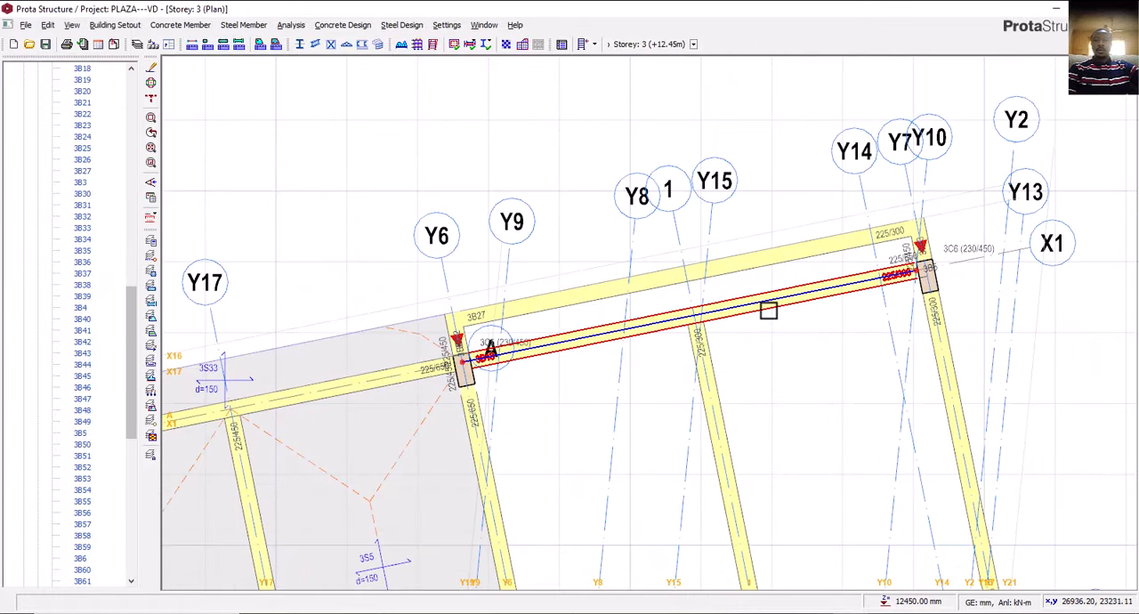
left_click(712, 374)
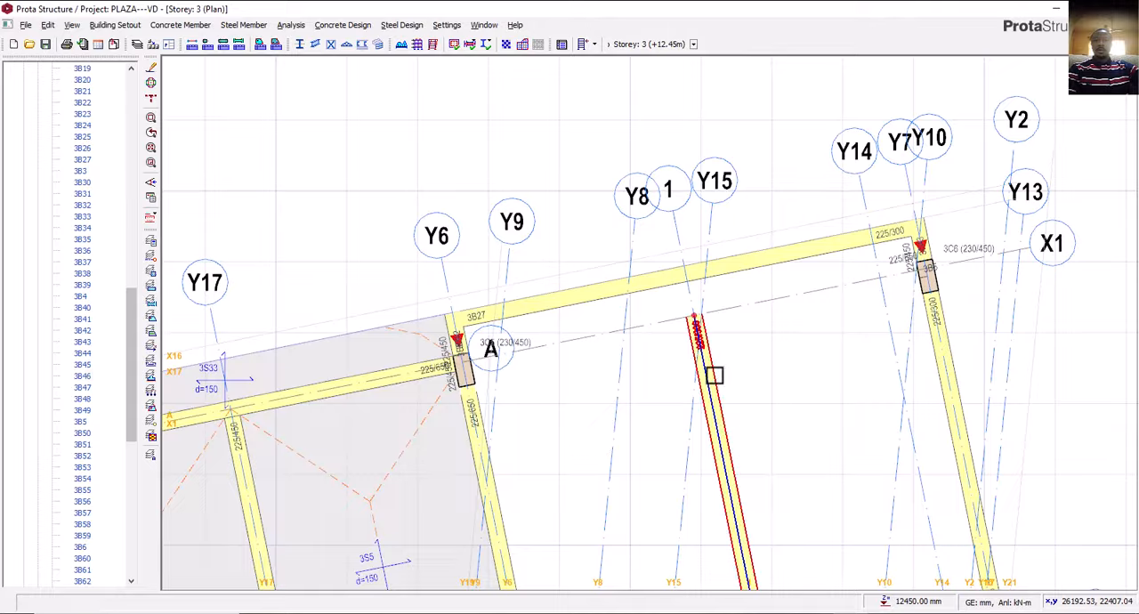
scroll(730, 374, "down", 3)
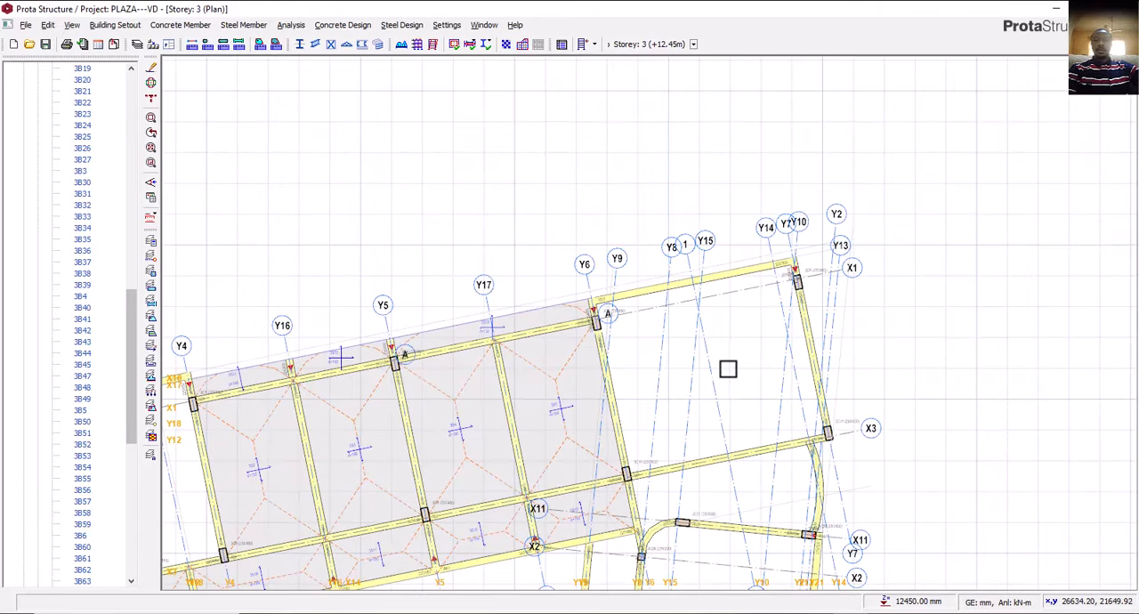
left_click(726, 389)
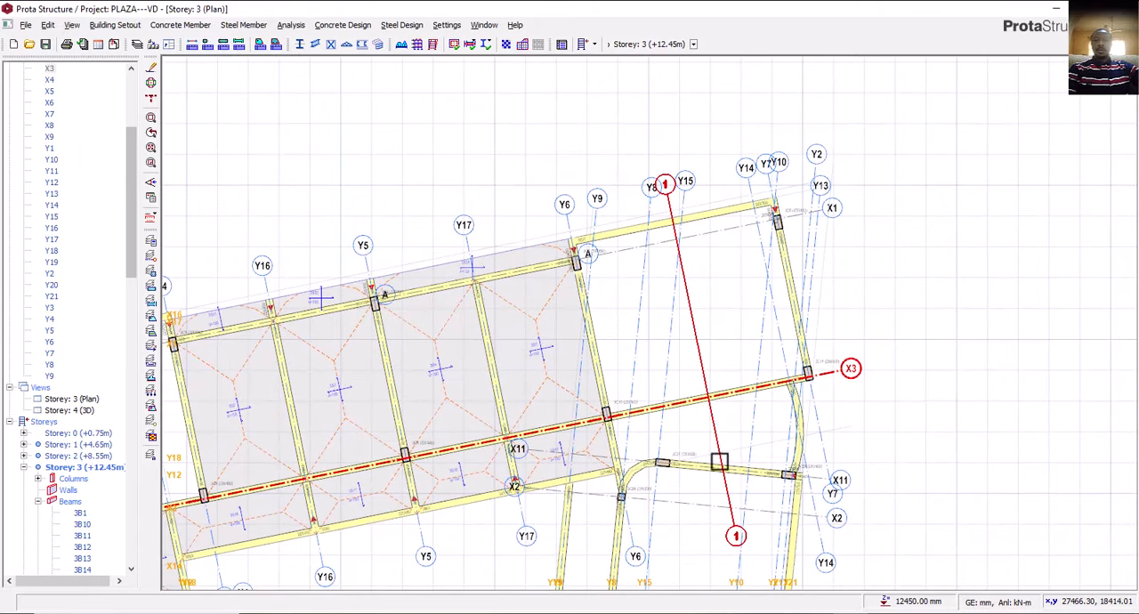
Using the 225/300 properties of the X11 beam, draw a beam on axis 1 from X3 to the X17 edge beam.
left_click(704, 470)
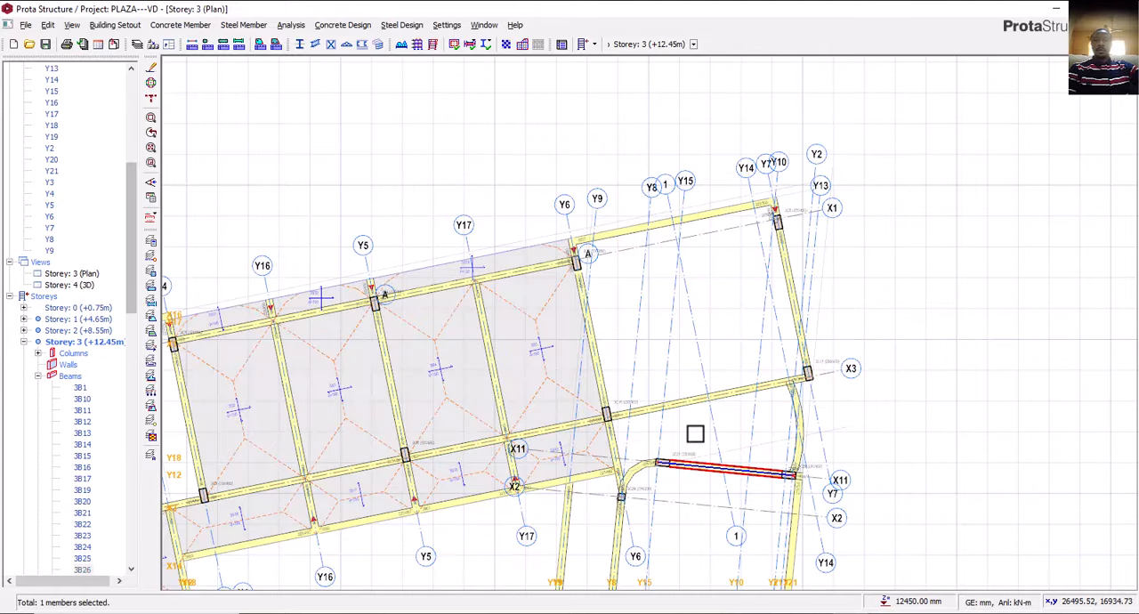
right_click(696, 434)
left_click(752, 27)
left_click(710, 398)
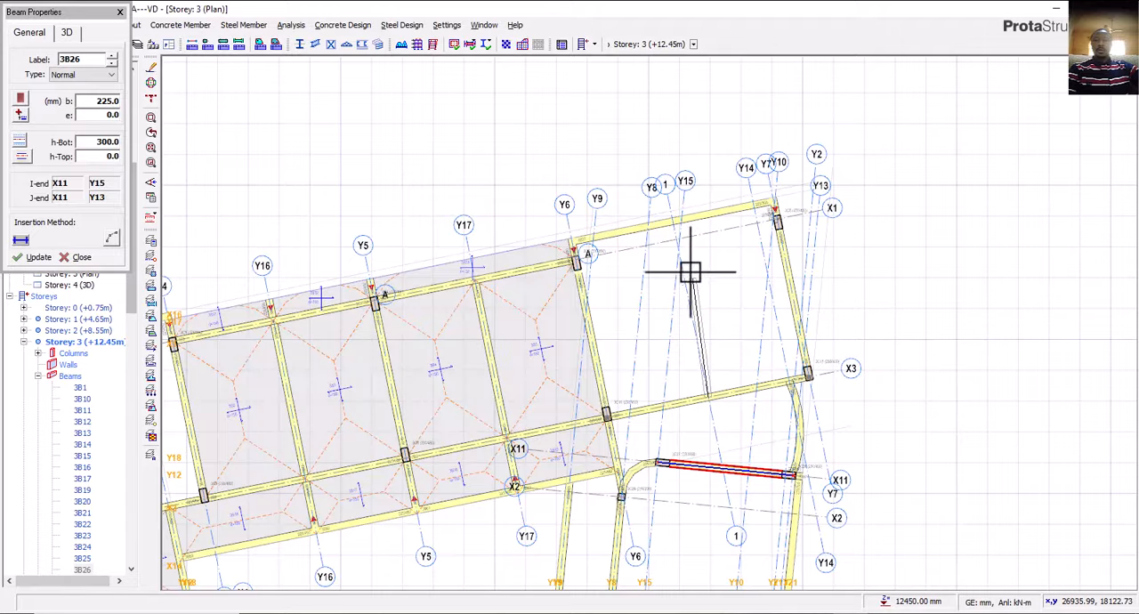
scroll(676, 222, "up", 2)
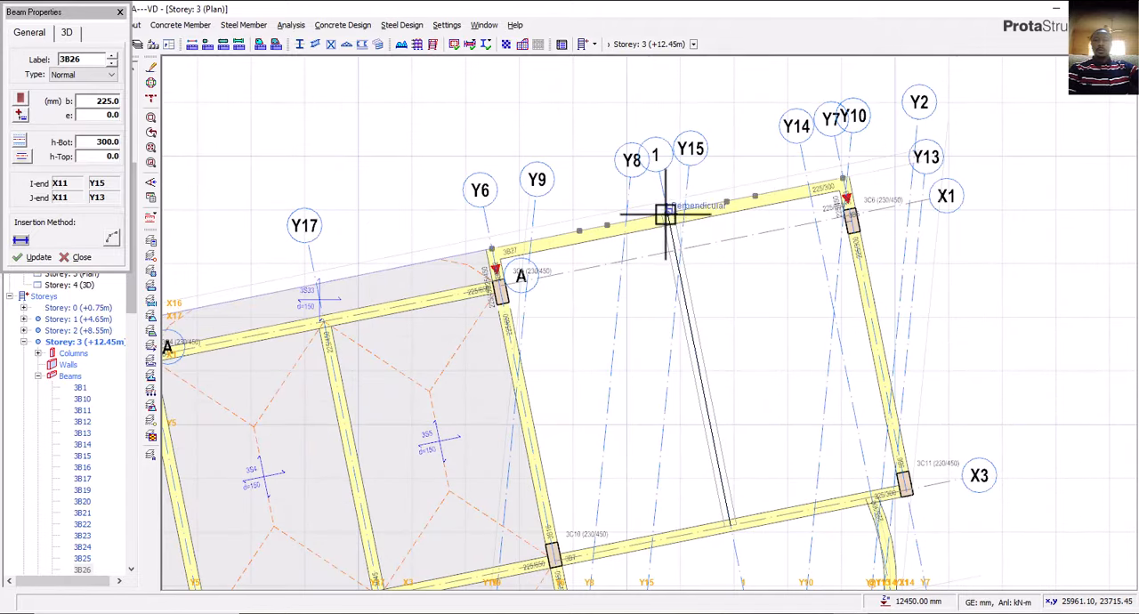
left_click(669, 218)
scroll(676, 223, "down", 3)
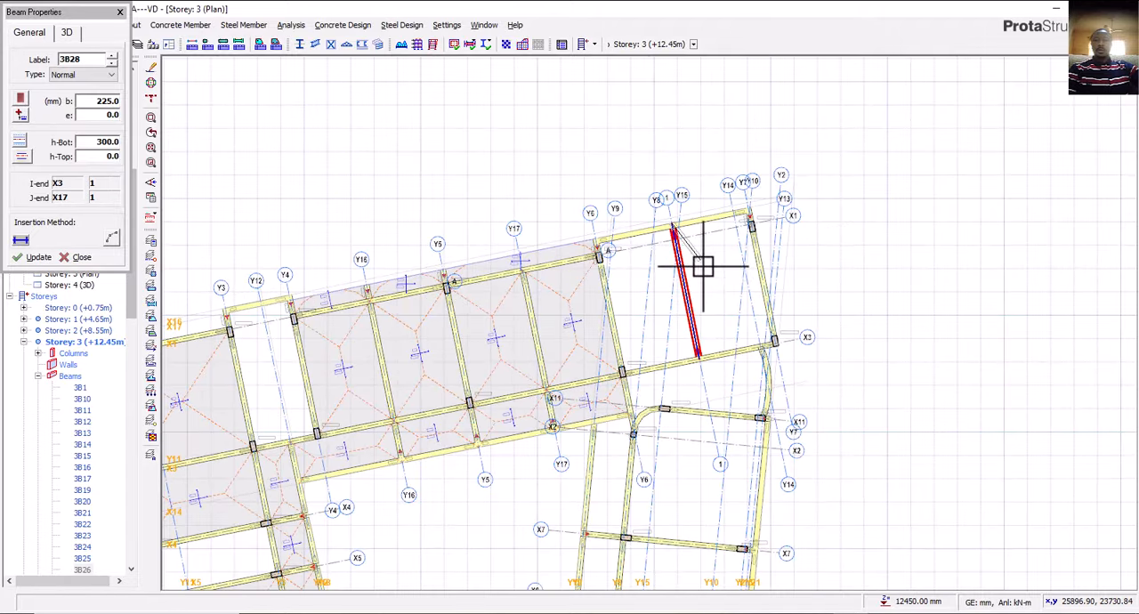
key("Escape")
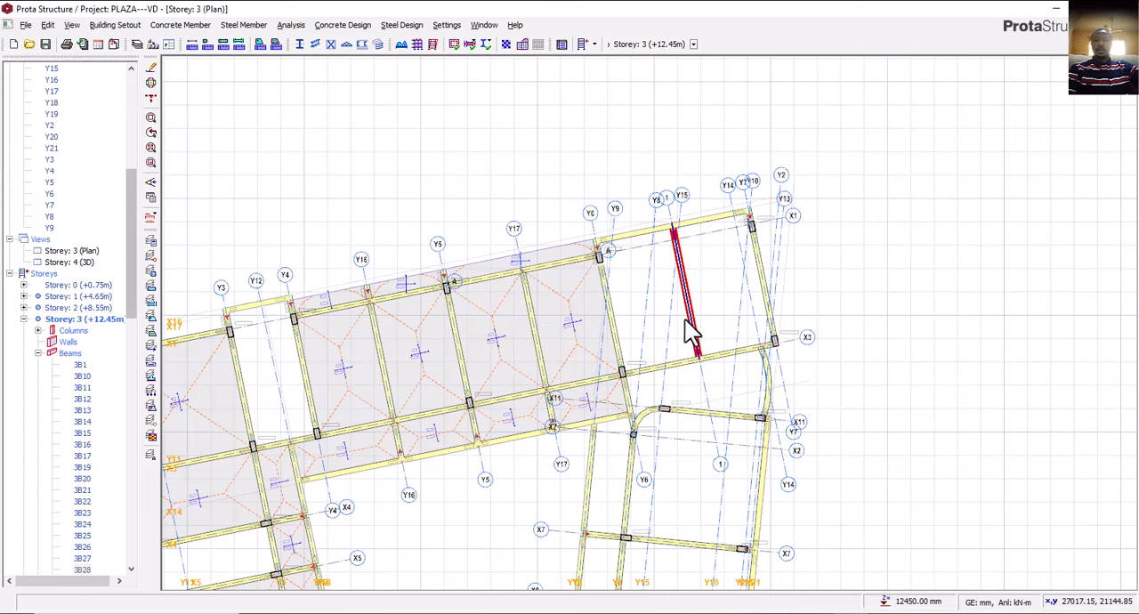
middle_click_drag(705, 301, 673, 320)
key("Escape")
Select the new axis 1 beam and compare its section data with the Y6 beam between X1 and X3.
scroll(672, 300, "up", 2)
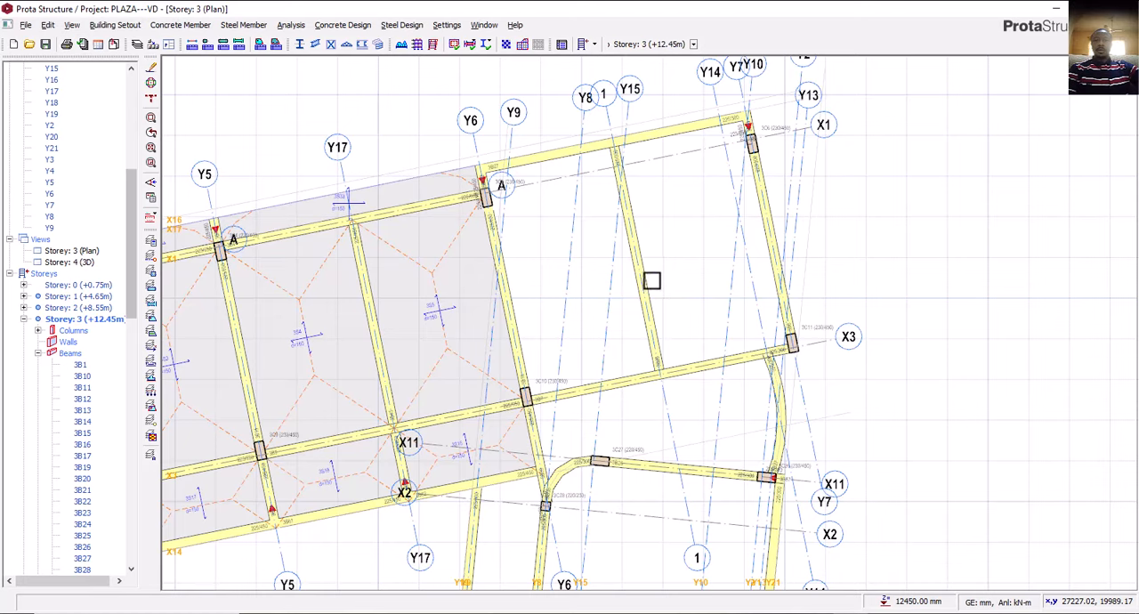
mouse_move(651, 283)
scroll(672, 260, "down", 2)
middle_click_drag(658, 253, 671, 298)
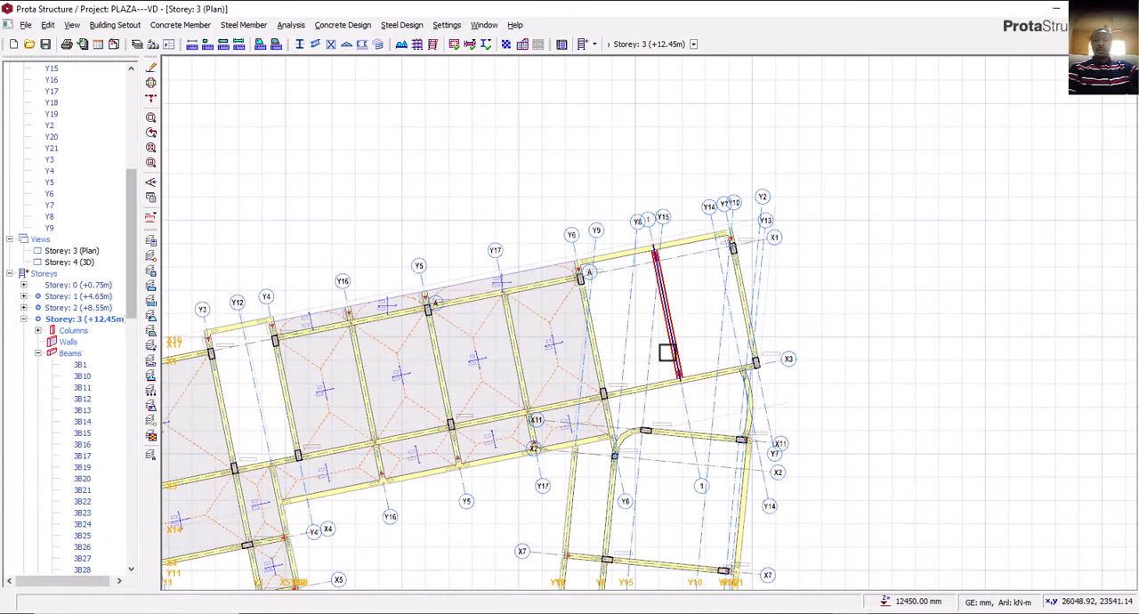
scroll(674, 344, "up", 2)
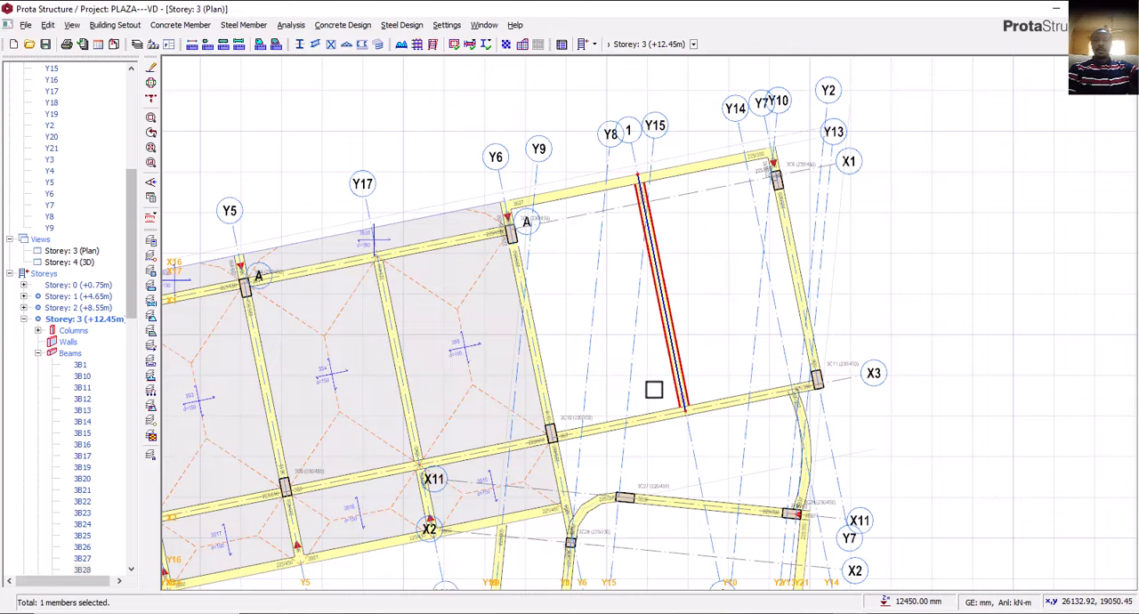
mouse_move(545, 356)
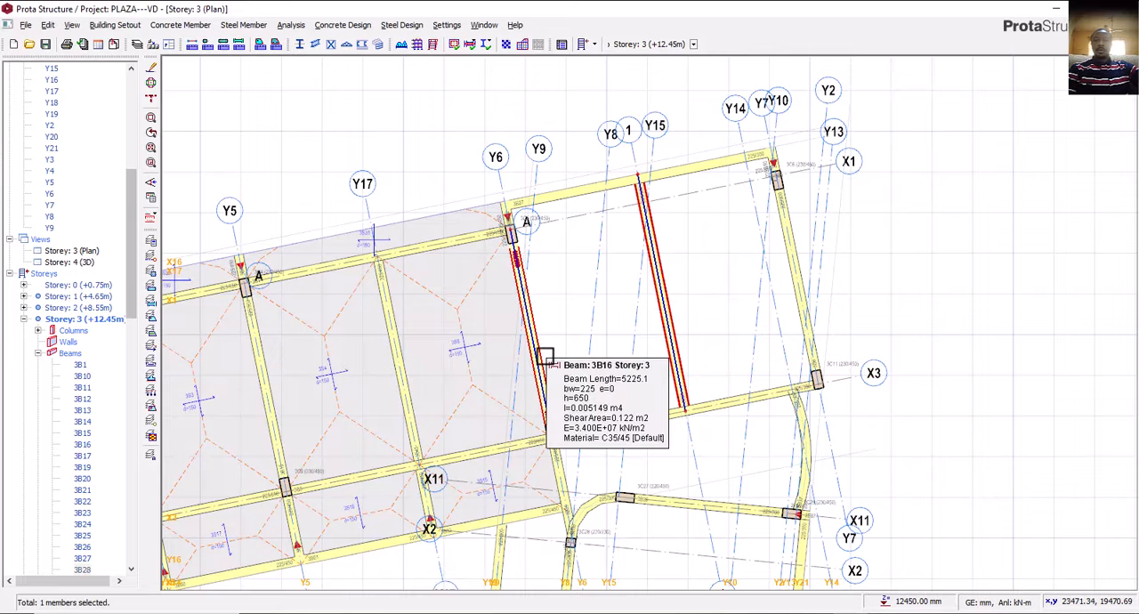
mouse_move(656, 279)
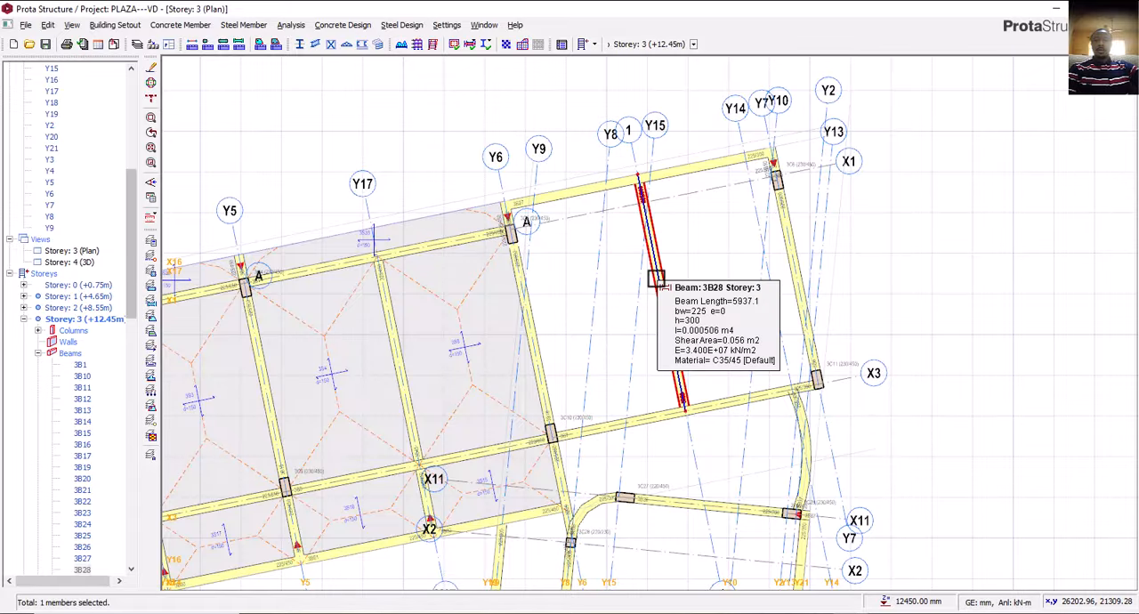
Check the north-east corner's storey 3 beams against the roof area beside the kitchen on the AutoCAD third floor plan.
scroll(716, 405, "down", 2)
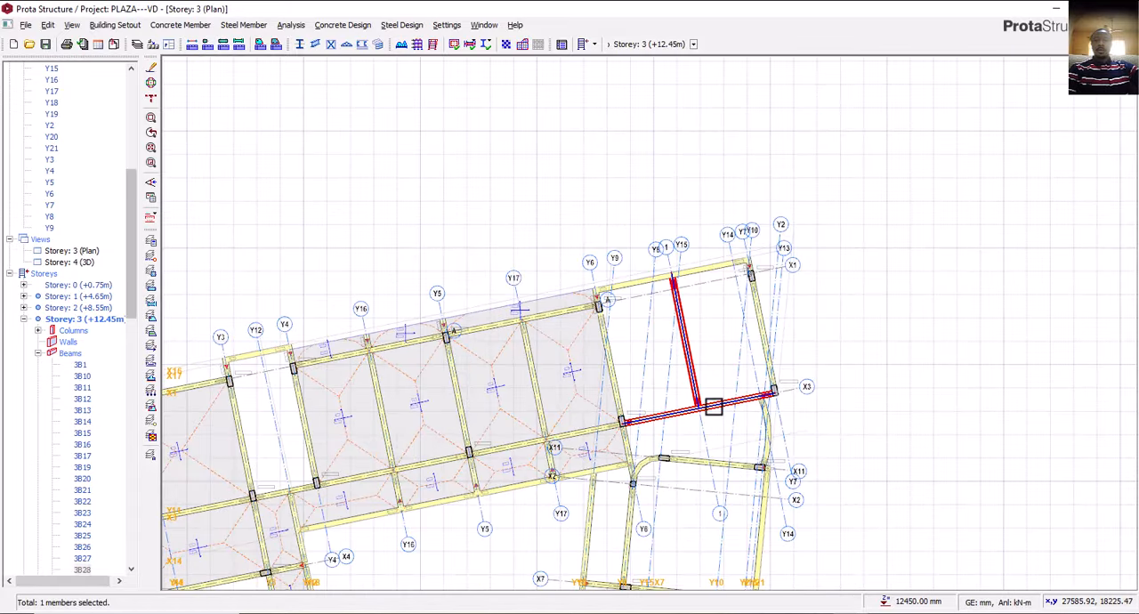
middle_click_drag(714, 407, 748, 399)
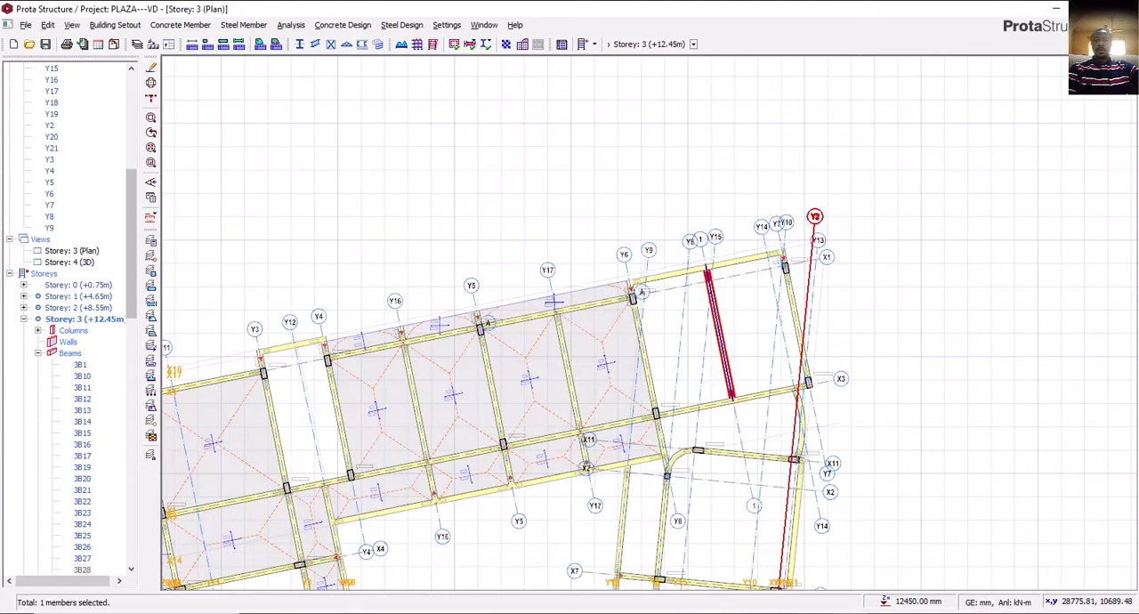
key("alt+Tab")
scroll(675, 374, "down", 4)
scroll(670, 256, "up", 2)
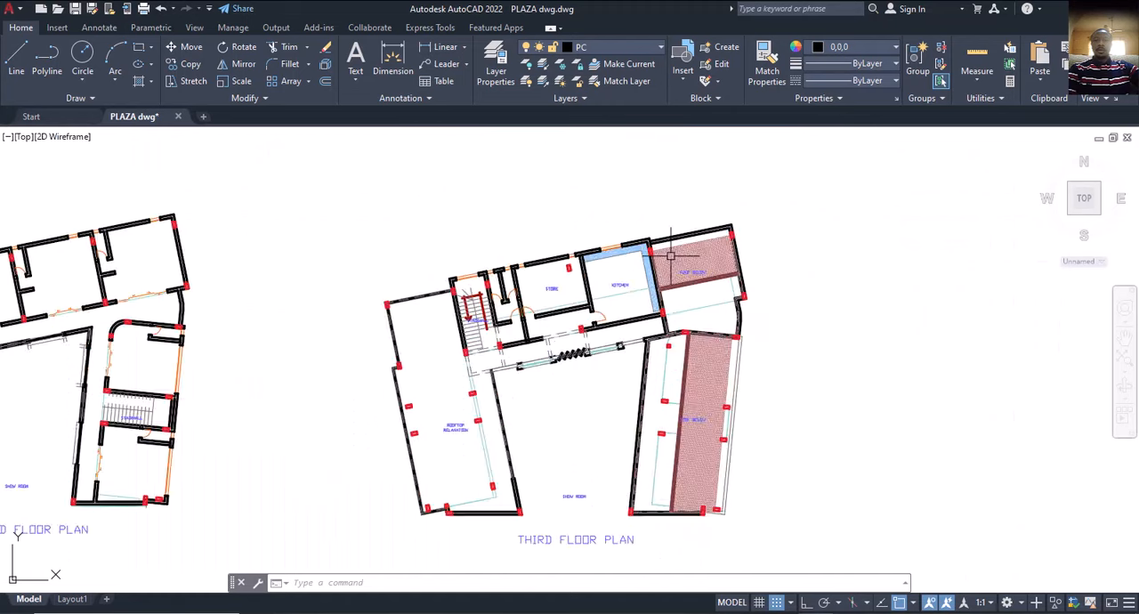
scroll(670, 257, "up", 4)
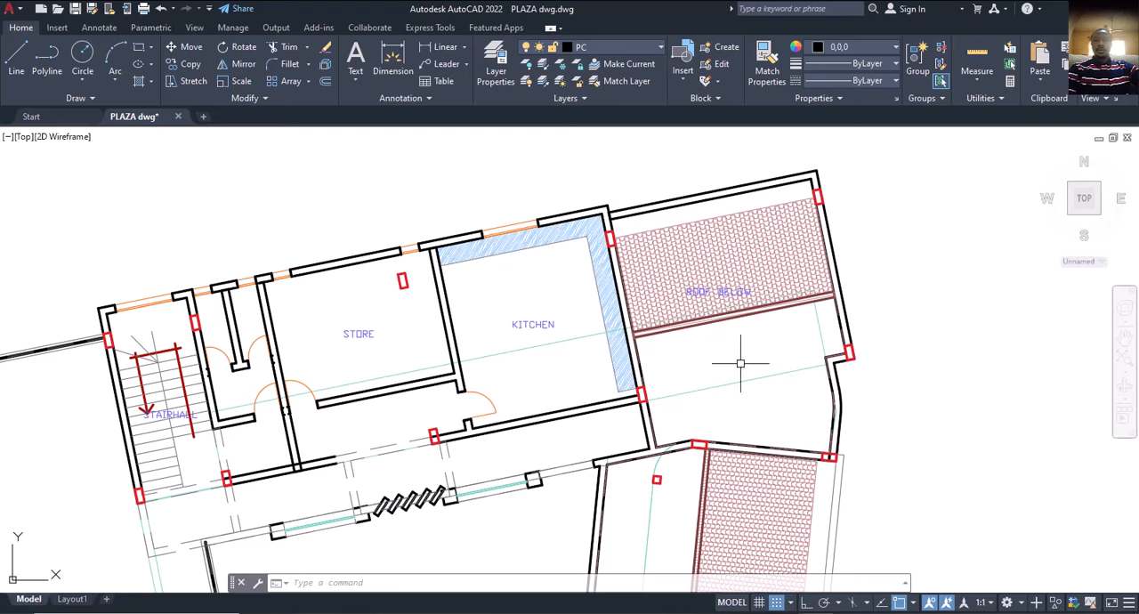
scroll(741, 363, "down", 4)
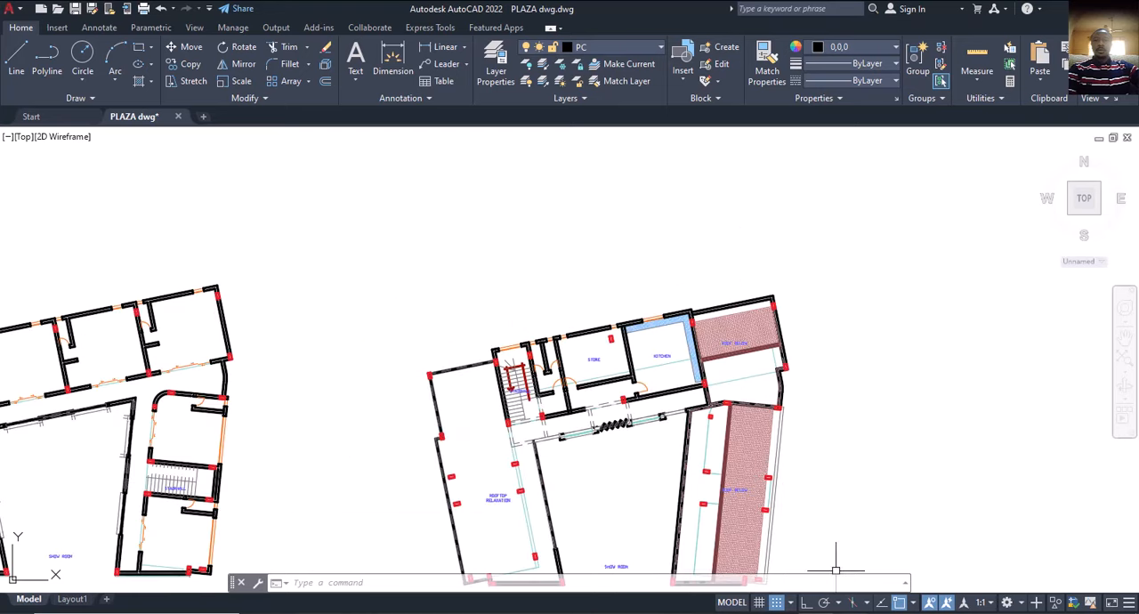
key("alt+Tab")
middle_click_drag(717, 325, 725, 357)
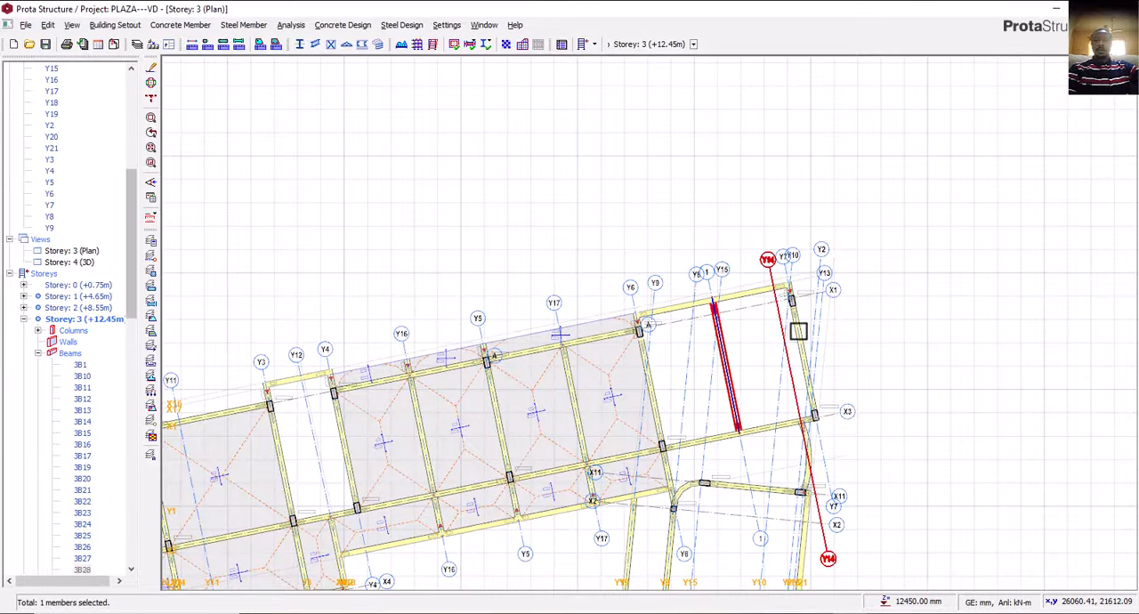
middle_click_drag(734, 332, 707, 284)
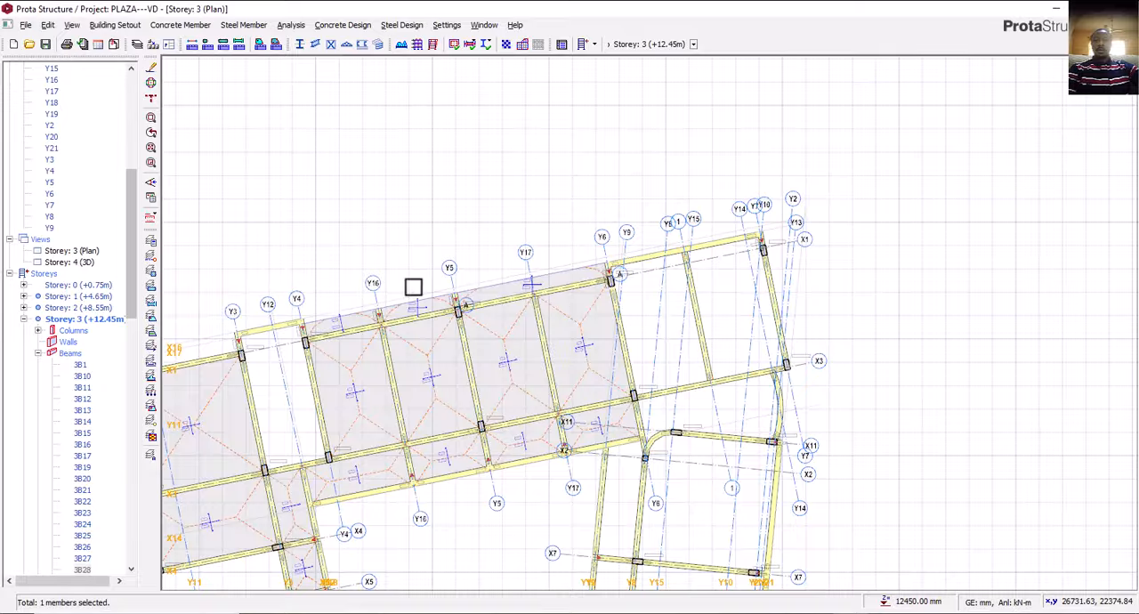
Open the storey 4 3D view and examine the roof framing around the north-east corner.
double_click(73, 262)
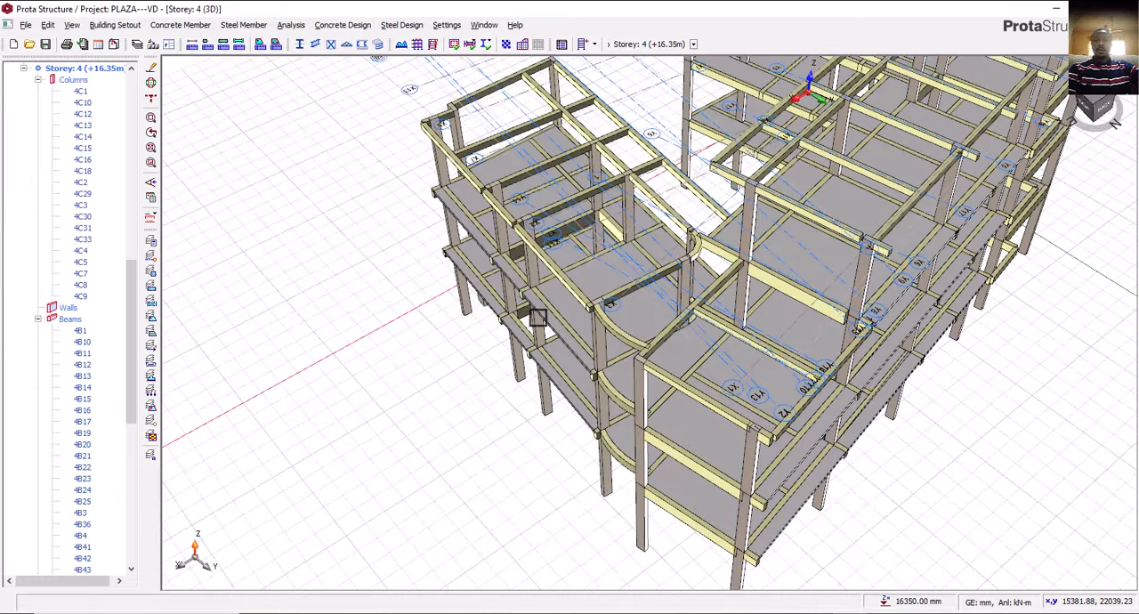
scroll(538, 319, "down", 5)
middle_click_drag(554, 356, 736, 352)
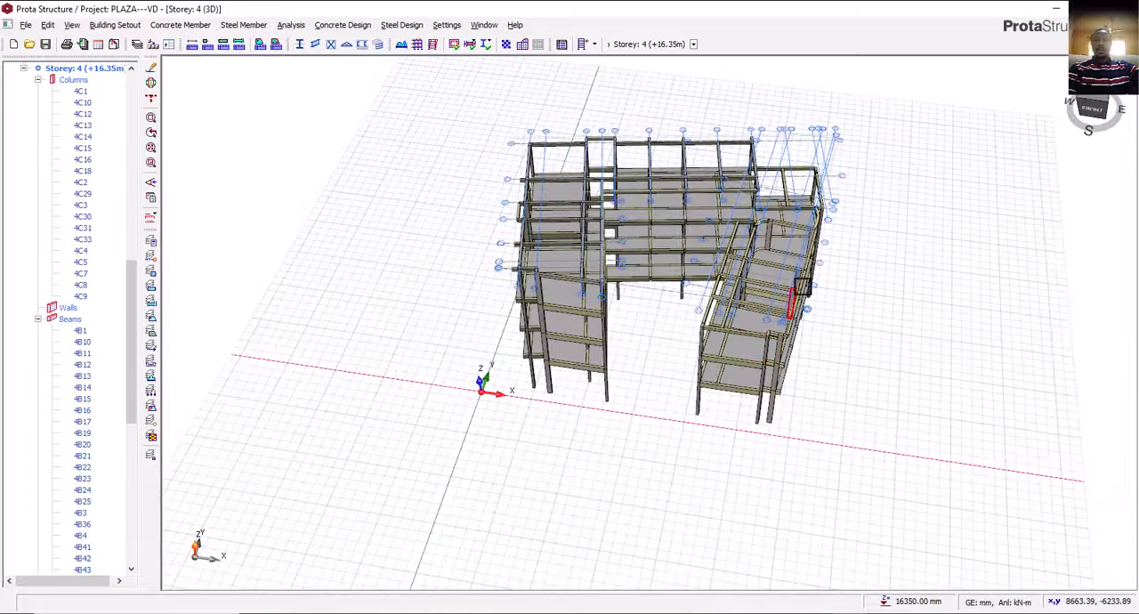
scroll(792, 294, "up", 10)
scroll(903, 408, "down", 5)
middle_click_drag(902, 408, 395, 366)
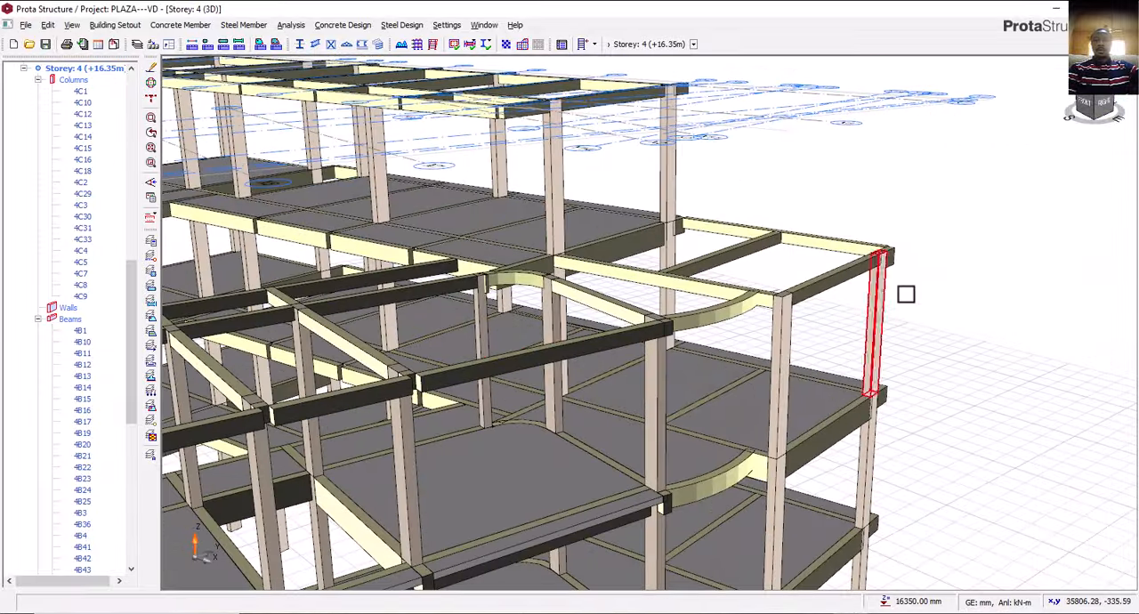
middle_click_drag(917, 294, 839, 302)
middle_click_drag(1010, 308, 755, 365)
scroll(768, 296, "up", 5)
Select the storey 3 beam on Y6 between X1 and X3 in 3D and compare it with the surrounding framing.
left_click(741, 292)
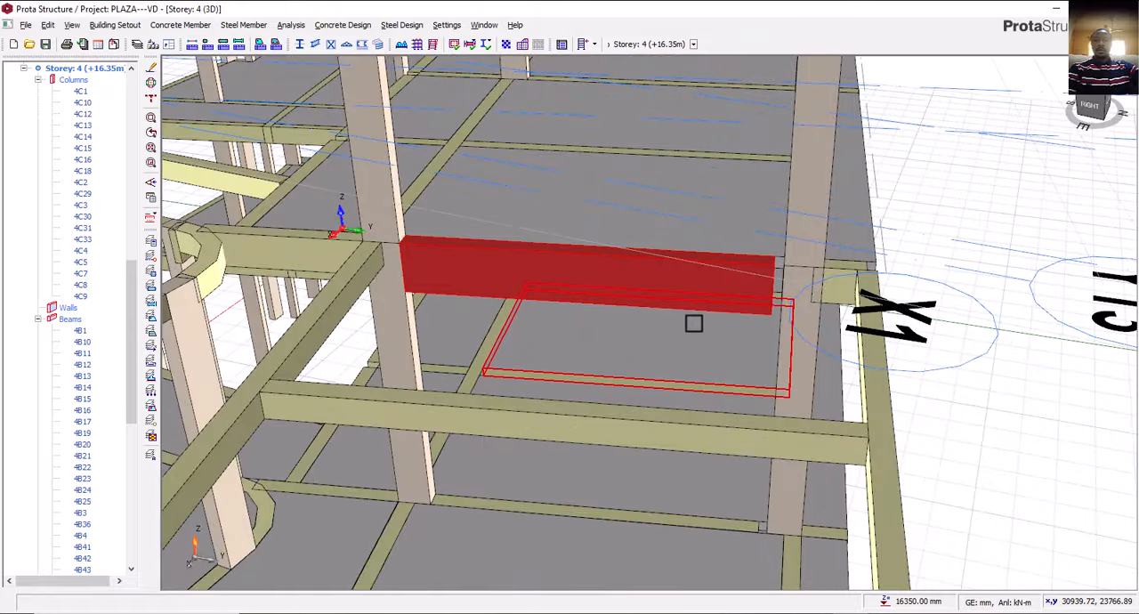
scroll(692, 320, "down", 5)
middle_click_drag(673, 333, 704, 326)
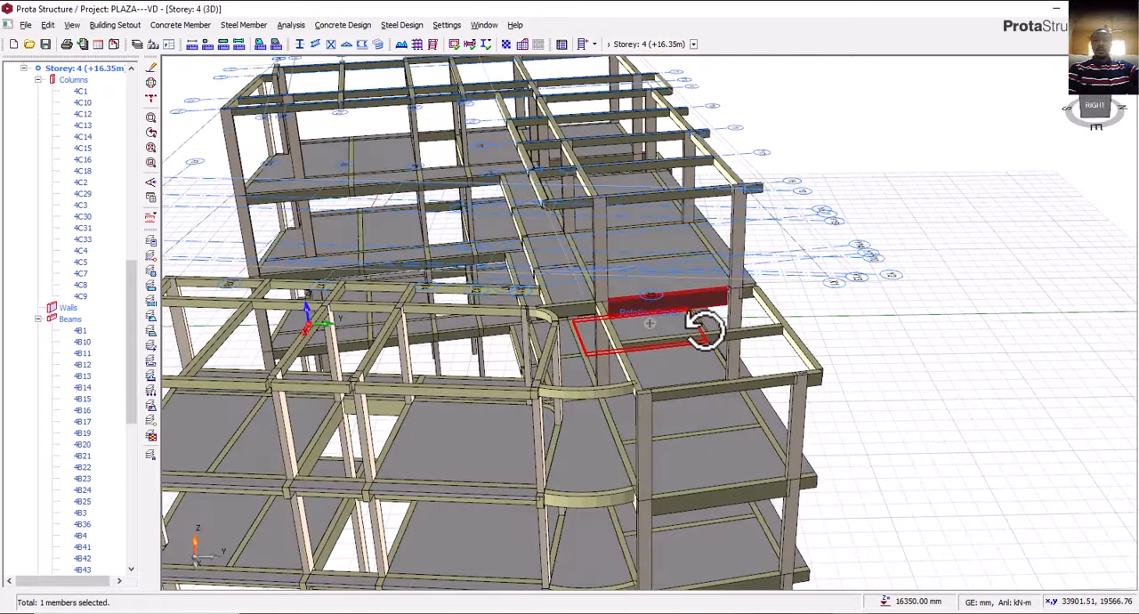
scroll(719, 199, "up", 4)
scroll(727, 230, "down", 3)
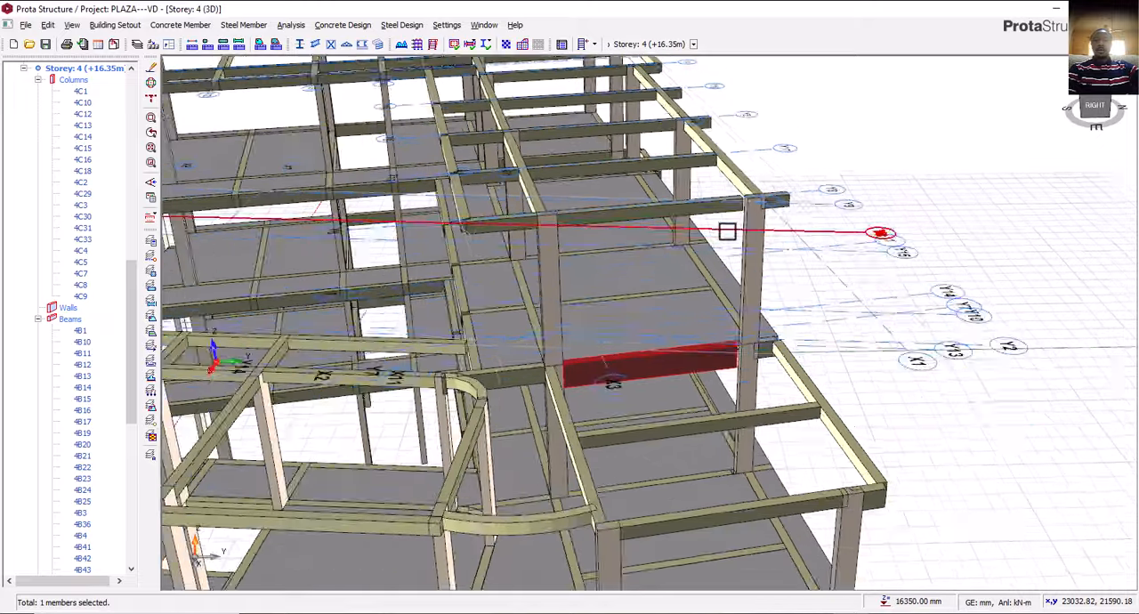
middle_click_drag(761, 354, 833, 316)
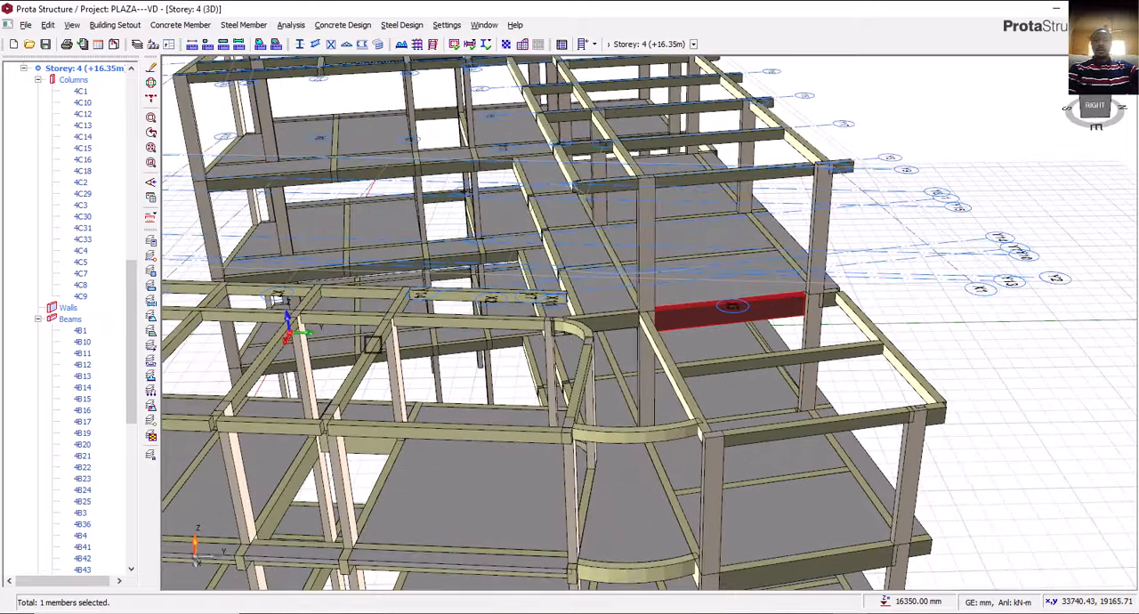
scroll(82, 239, "up", 4)
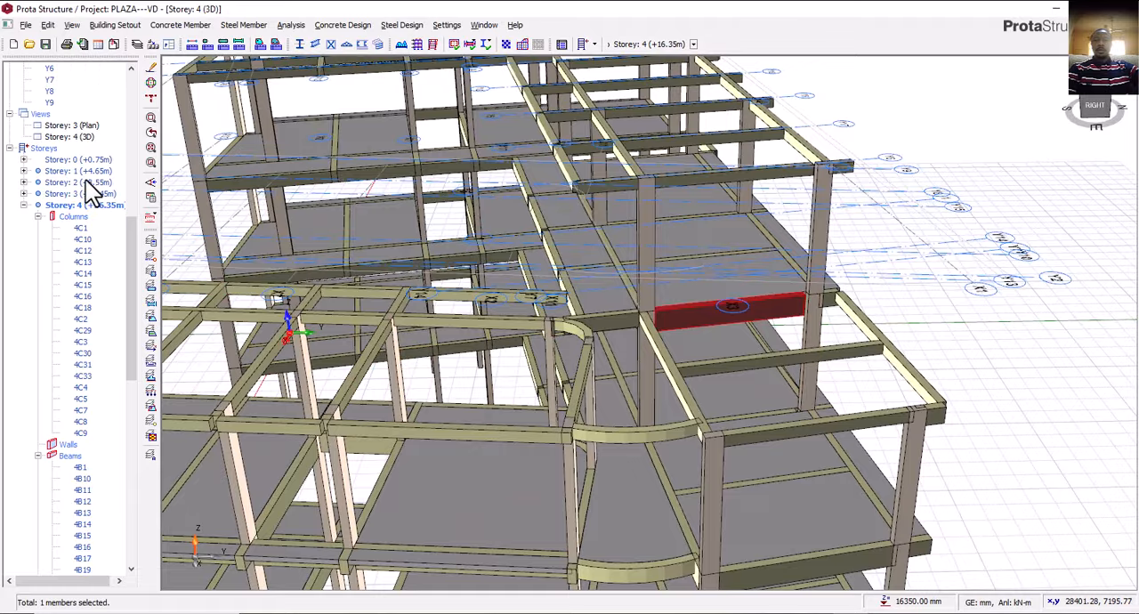
Return to the storey 3 plan and delete the Y6 beam between X1 and X3.
double_click(87, 127)
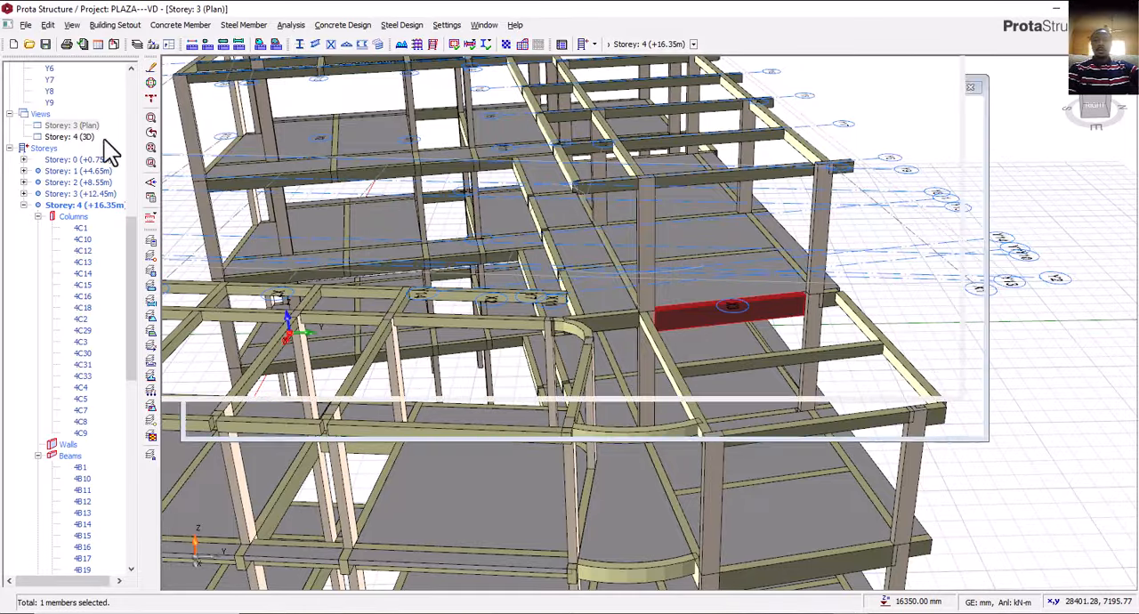
scroll(590, 400, "up", 3)
scroll(612, 275, "up", 5)
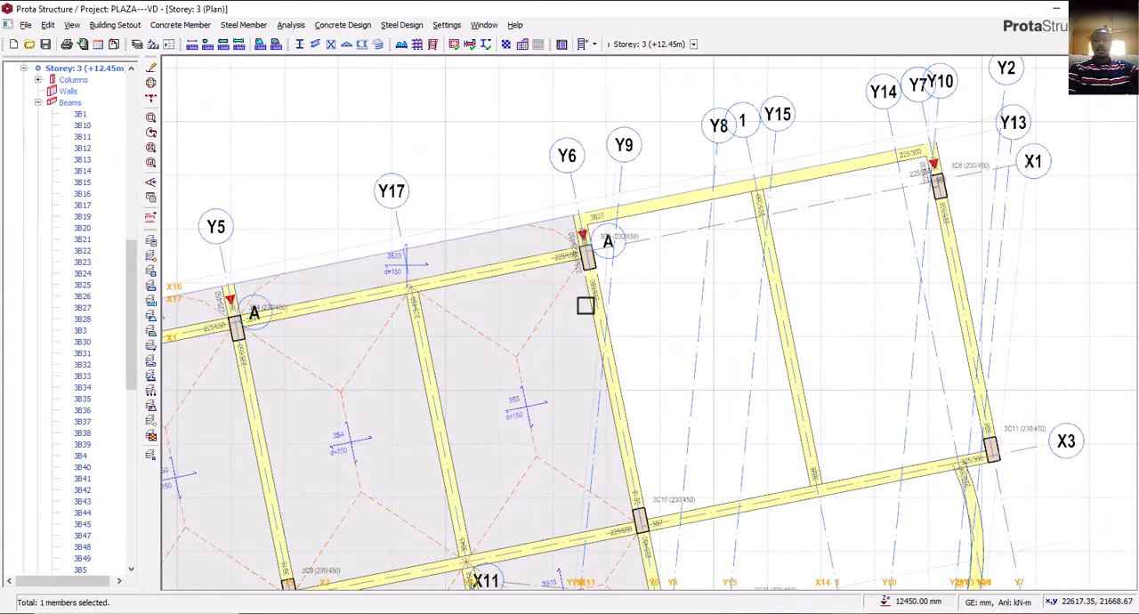
scroll(594, 301, "down", 3)
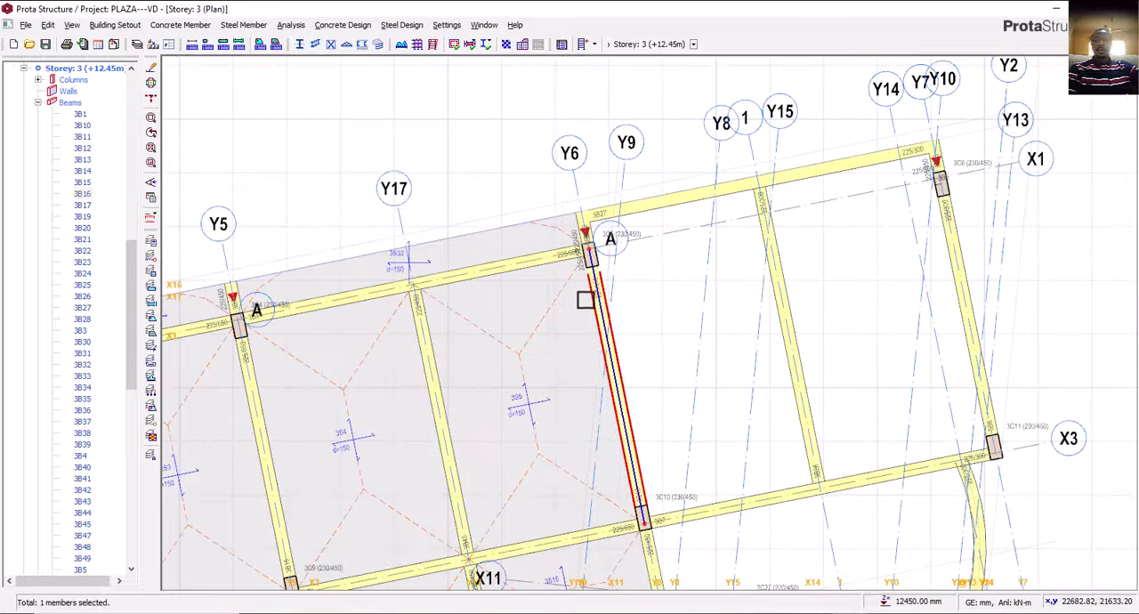
middle_click_drag(600, 363, 590, 326)
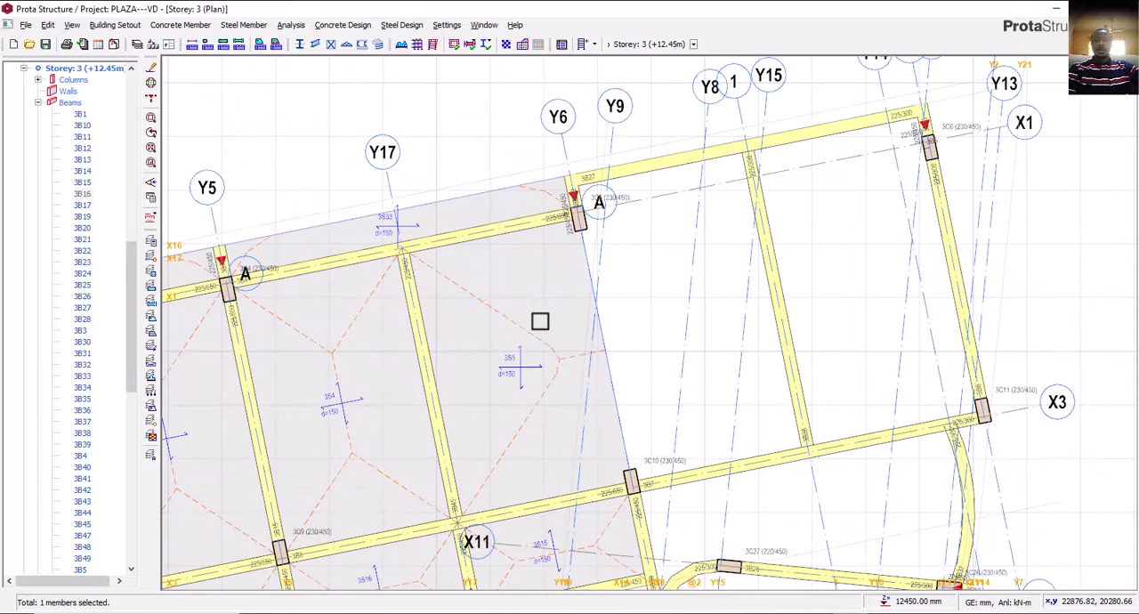
Using the 225/650 properties of the X1 beam between Y5 and Y6, draw a beam on Y6 from X3 to X1.
mouse_move(425, 327)
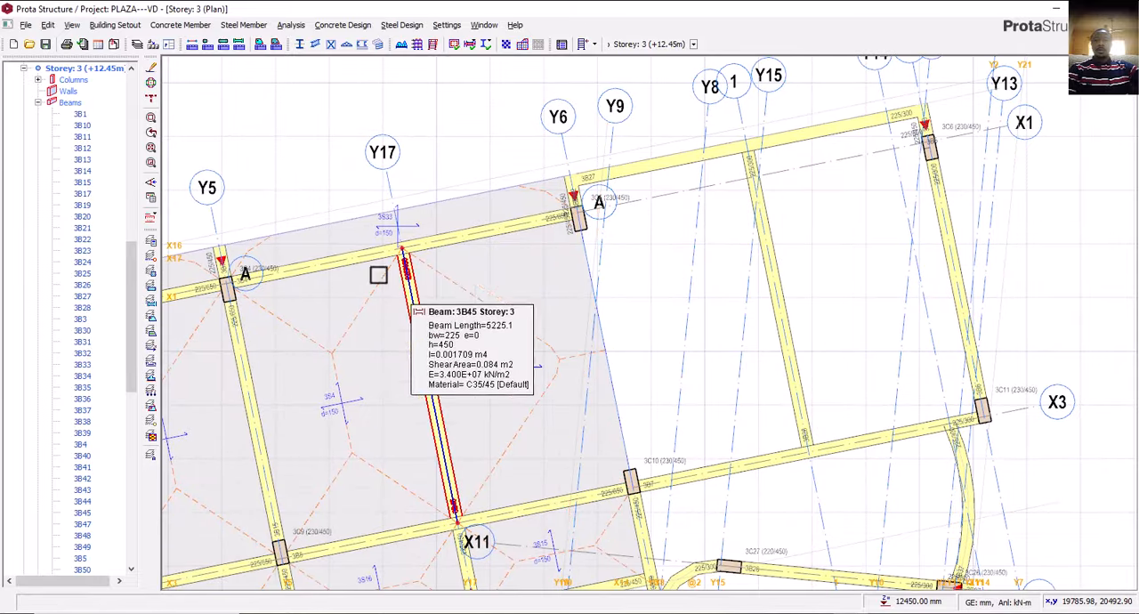
left_click(359, 264)
right_click(362, 264)
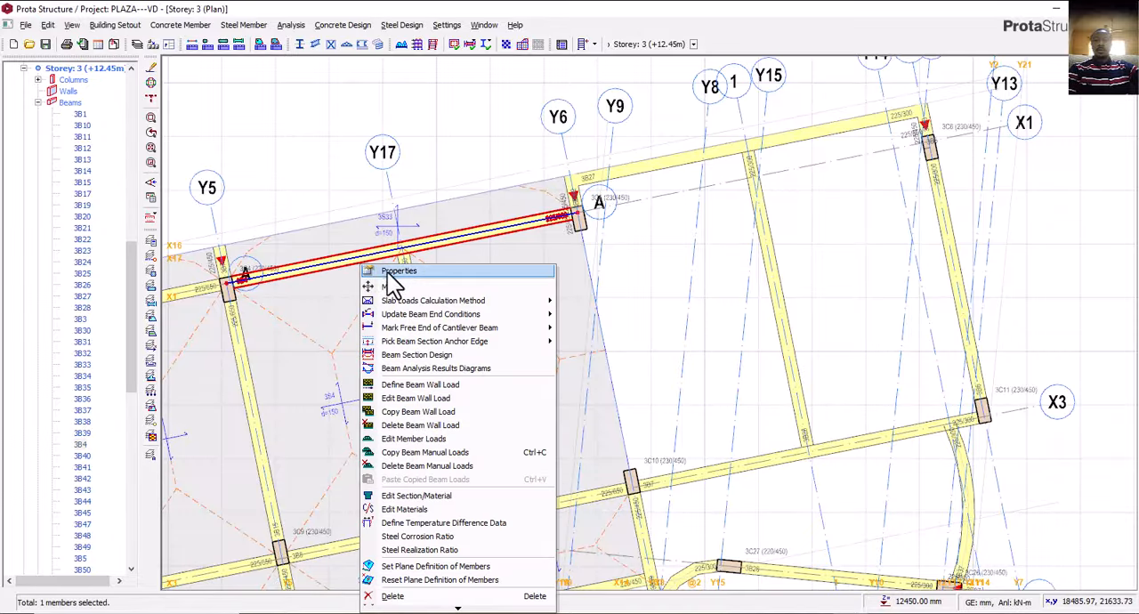
left_click(392, 272)
left_click(637, 485)
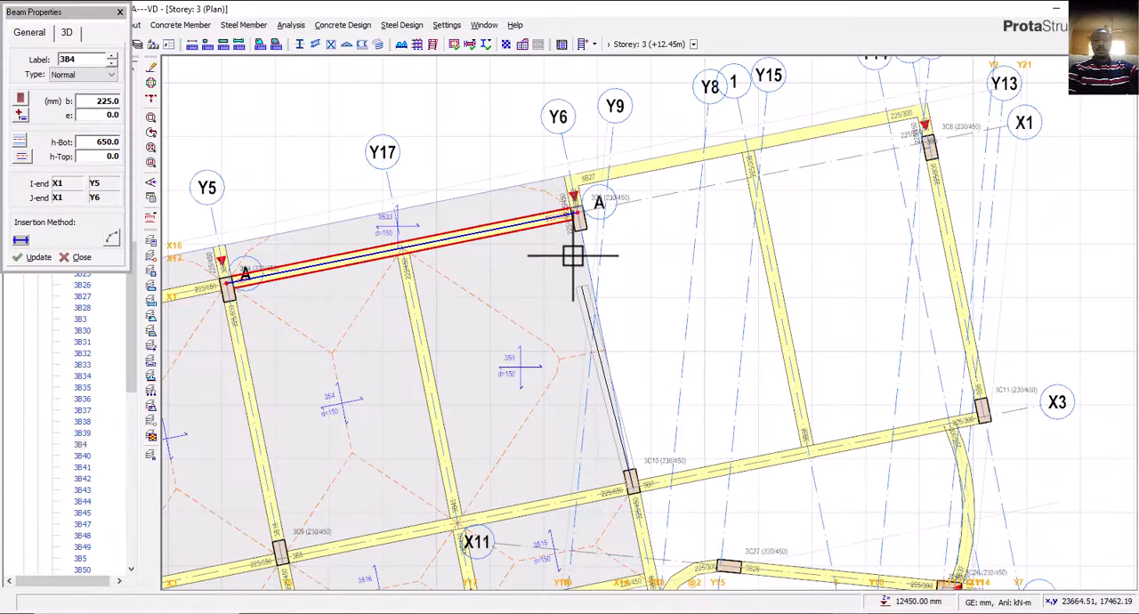
left_click(583, 223)
scroll(658, 327, "down", 3)
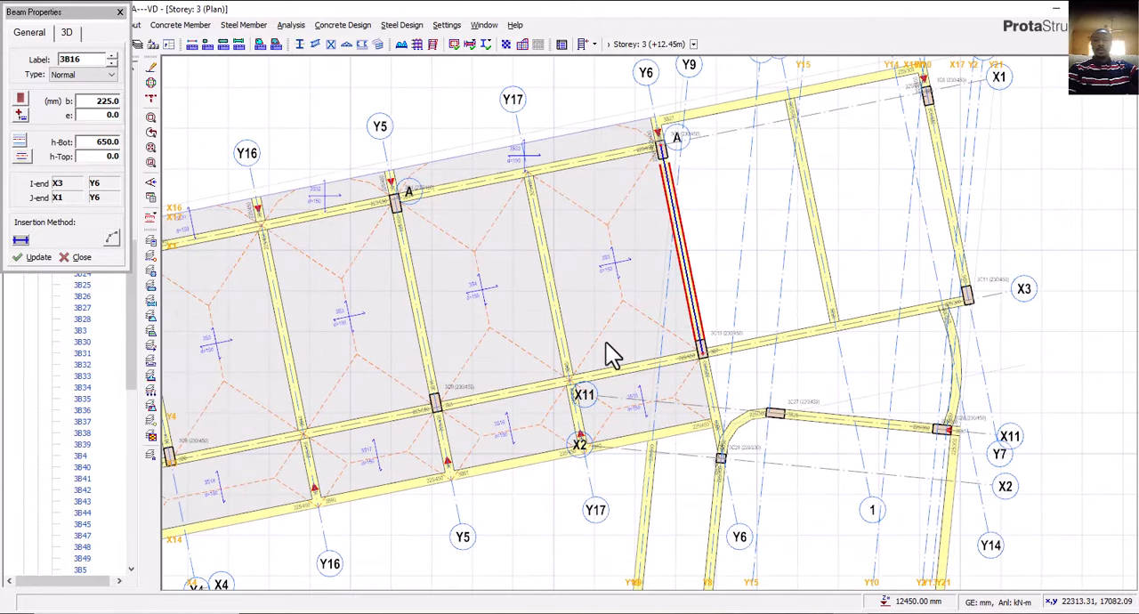
key("Escape")
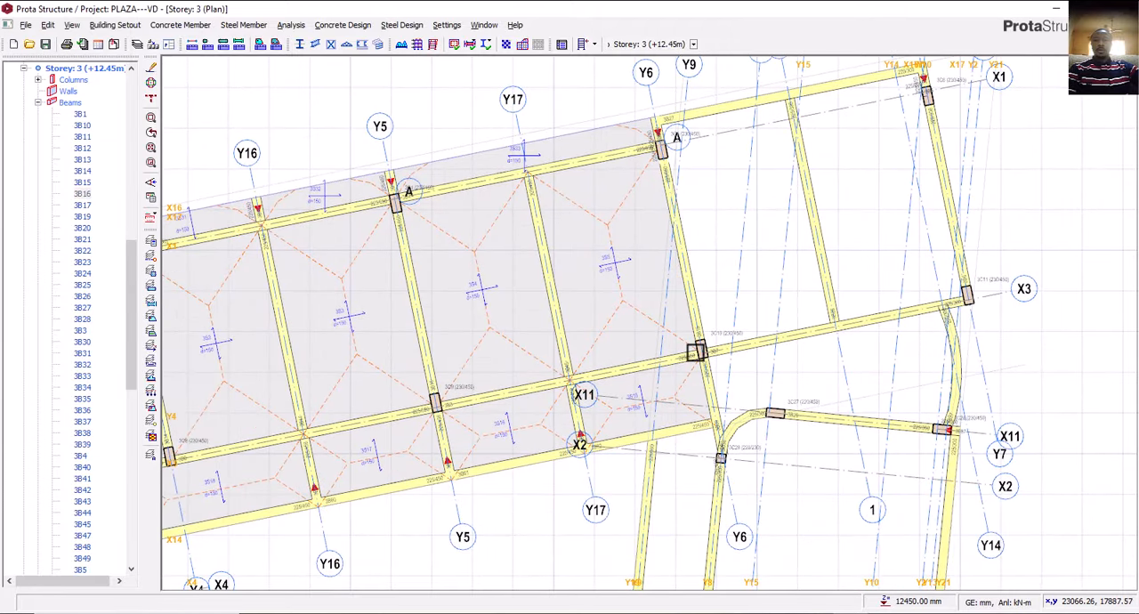
Compare the whole storey 3 beam and slab layout with the rooftop relaxation and roof areas on the AutoCAD third floor plan.
scroll(723, 343, "down", 5)
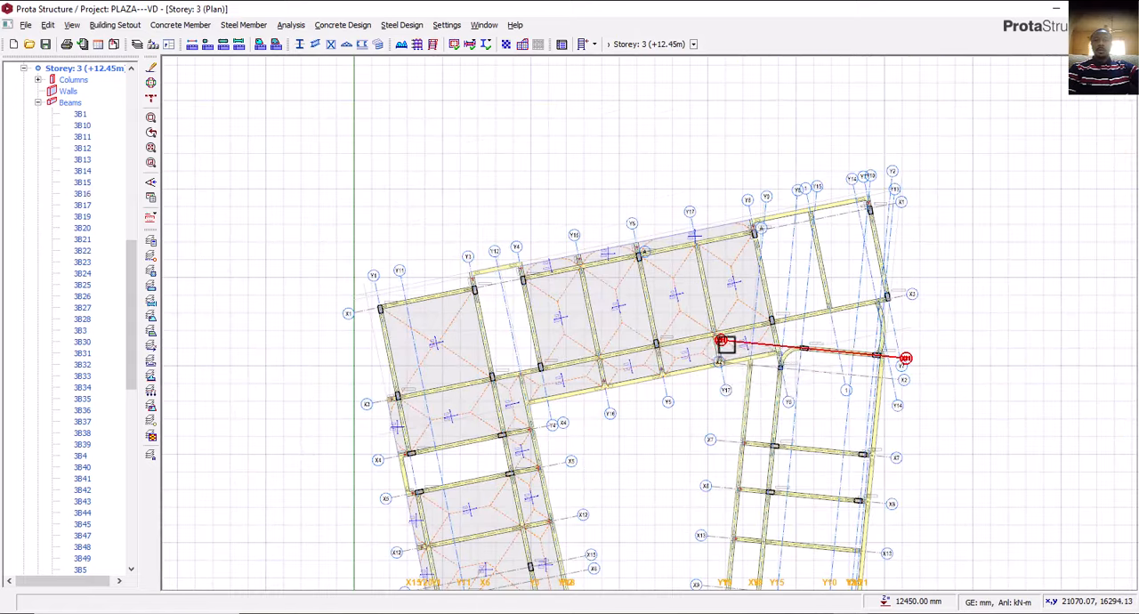
middle_click_drag(723, 348, 698, 324)
scroll(533, 356, "up", 2)
middle_click_drag(504, 356, 534, 293)
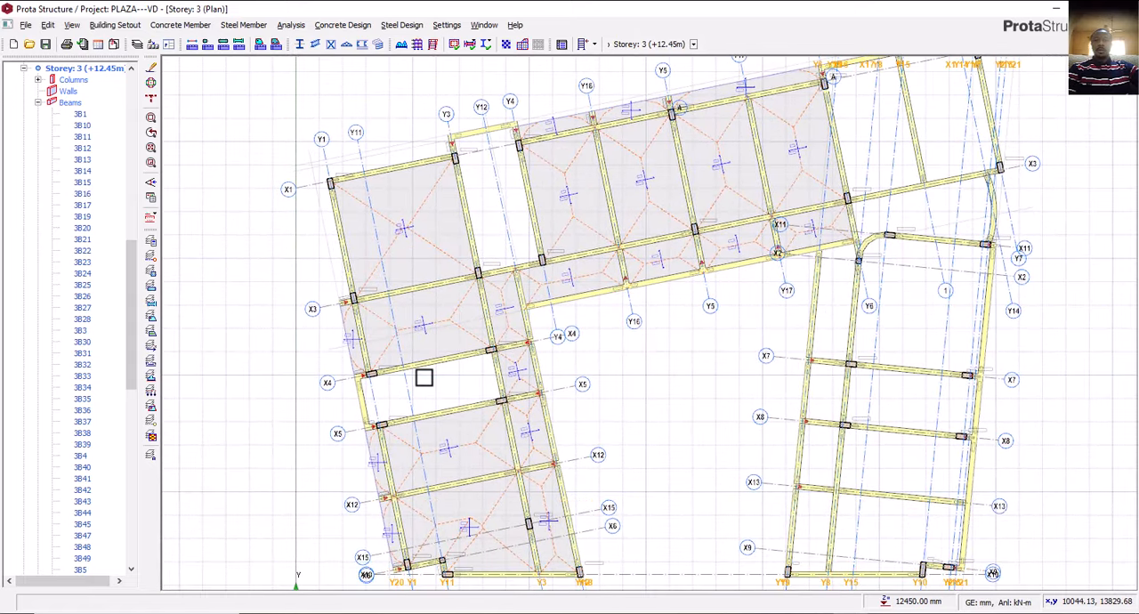
middle_click_drag(422, 374, 433, 323)
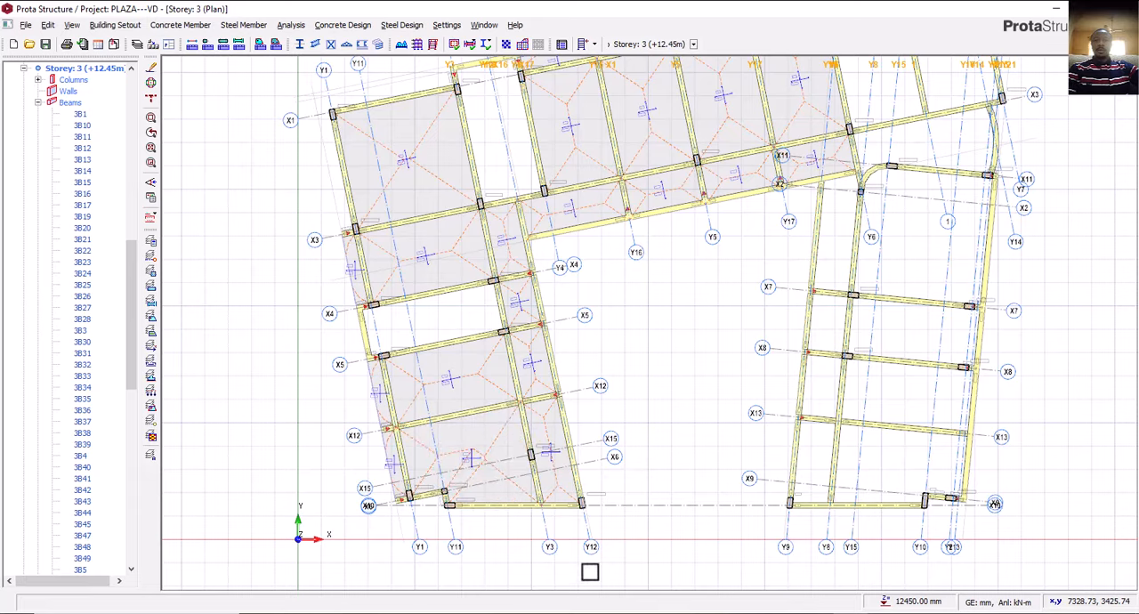
left_click(756, 613)
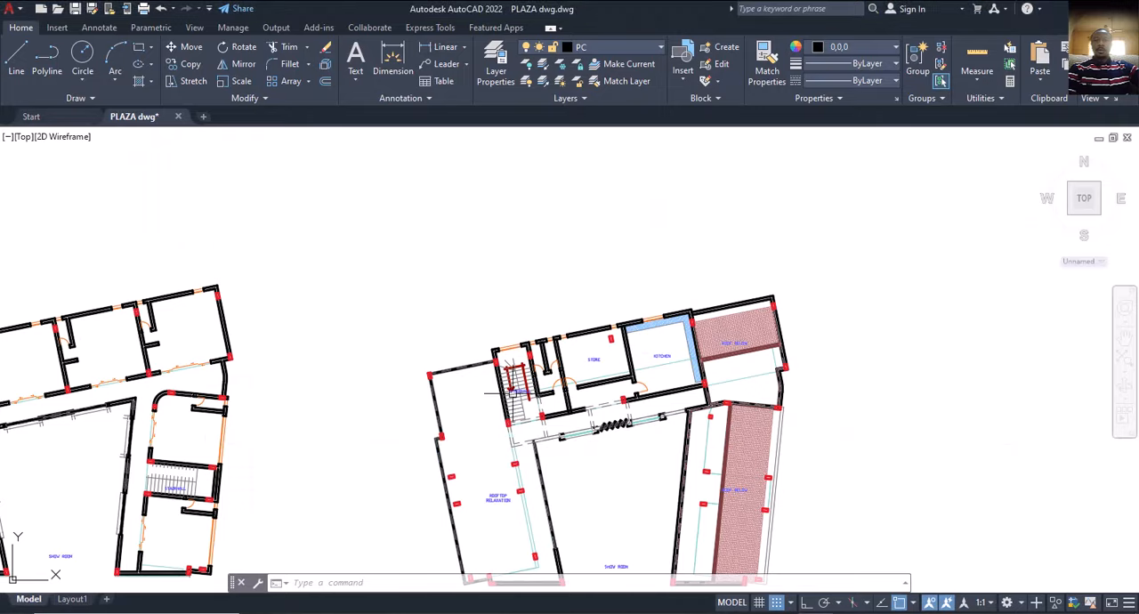
scroll(516, 363, "down", 5)
middle_click_drag(498, 368, 545, 350)
scroll(609, 366, "up", 4)
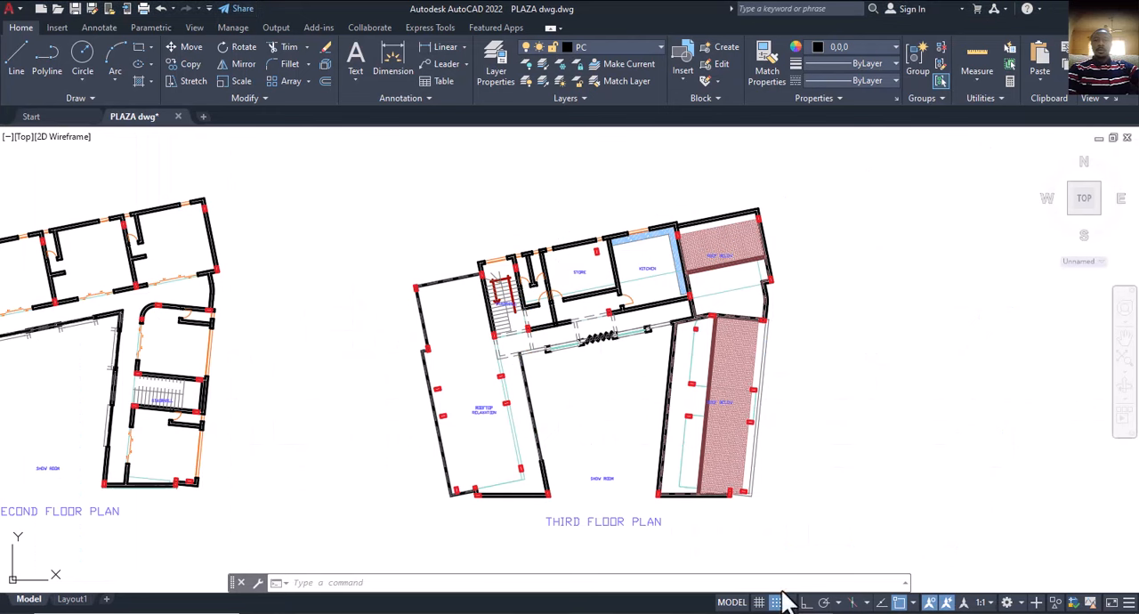
scroll(680, 323, "up", 2)
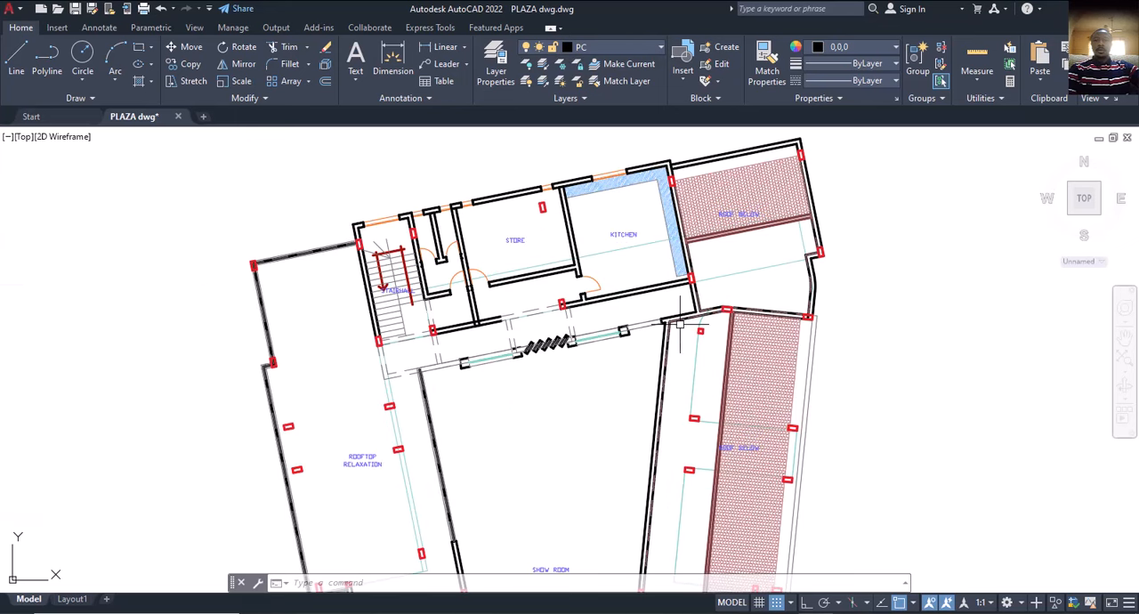
scroll(664, 353, "down", 4)
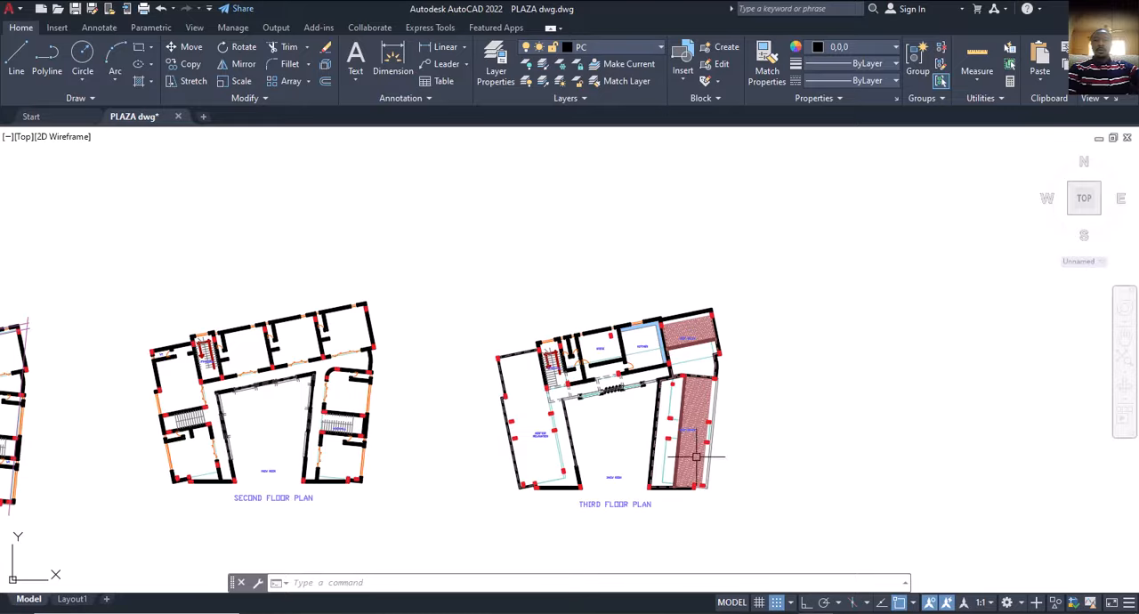
scroll(655, 398, "up", 3)
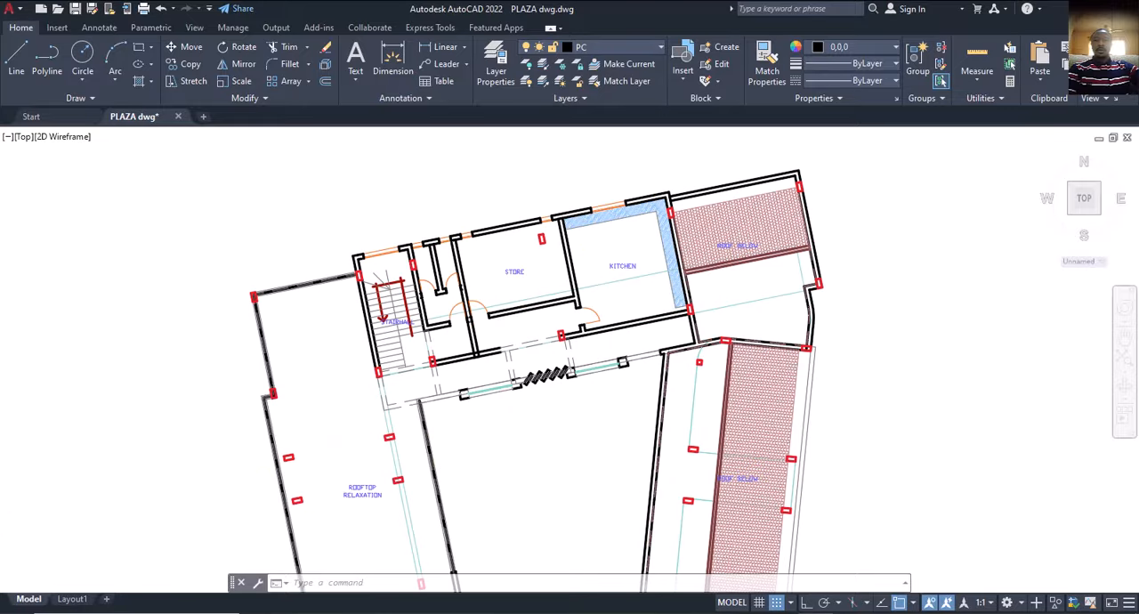
scroll(666, 367, "down", 4)
scroll(666, 368, "up", 2)
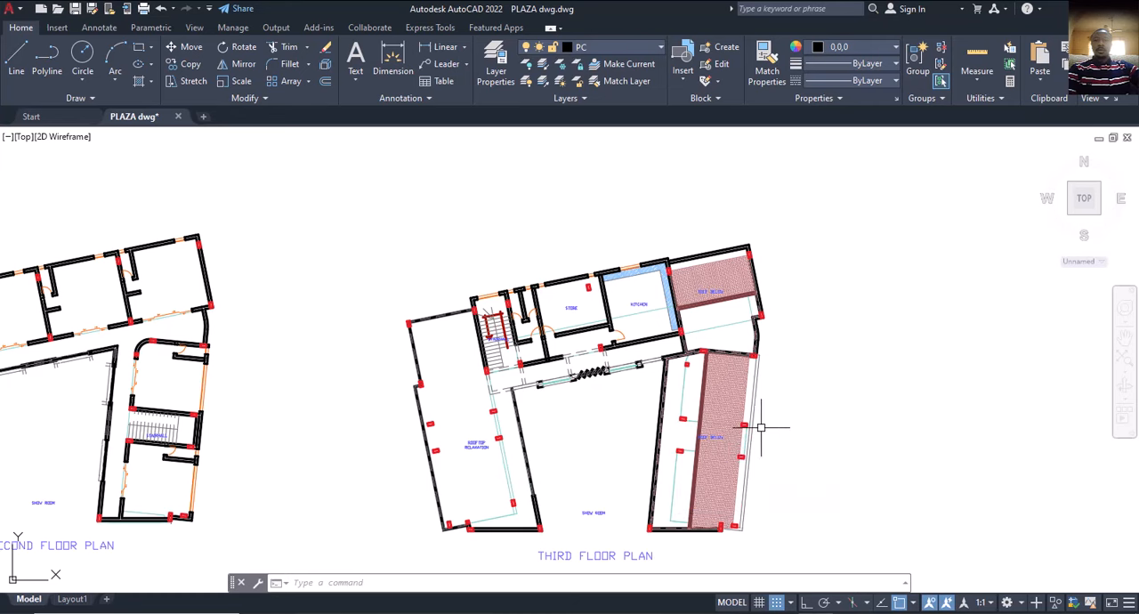
middle_click_drag(669, 436, 652, 364)
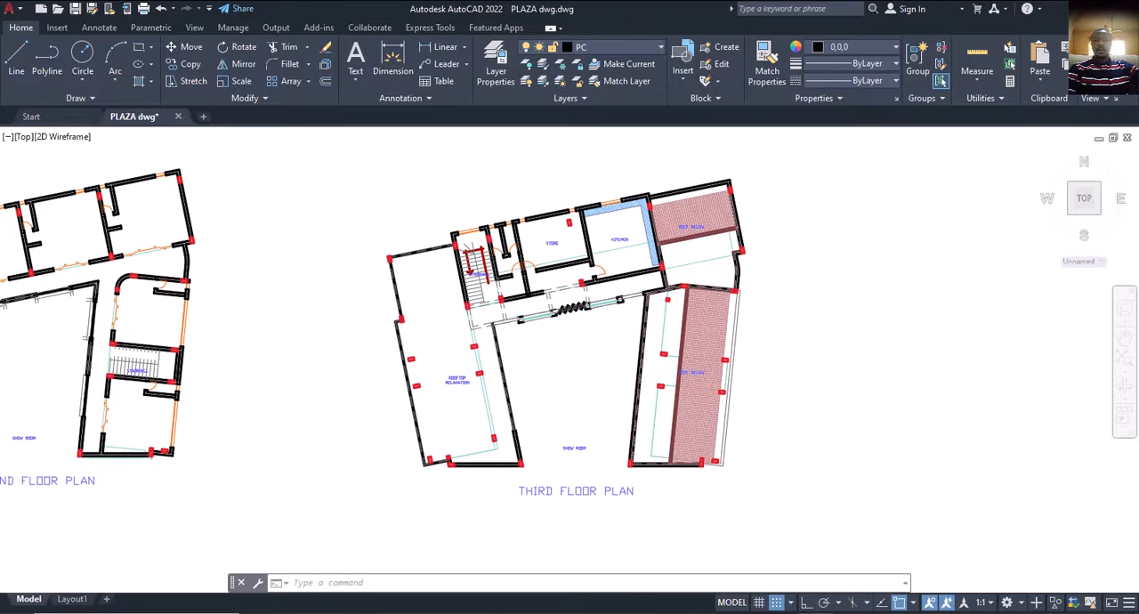
scroll(651, 354, "up", 4)
scroll(645, 367, "down", 2)
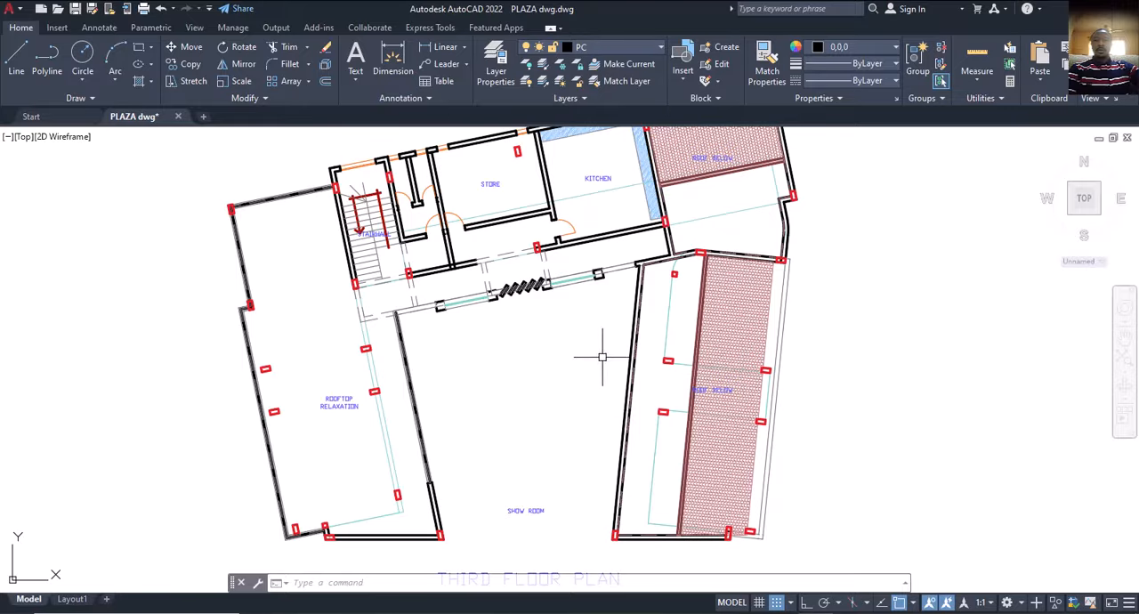
scroll(699, 374, "down", 3)
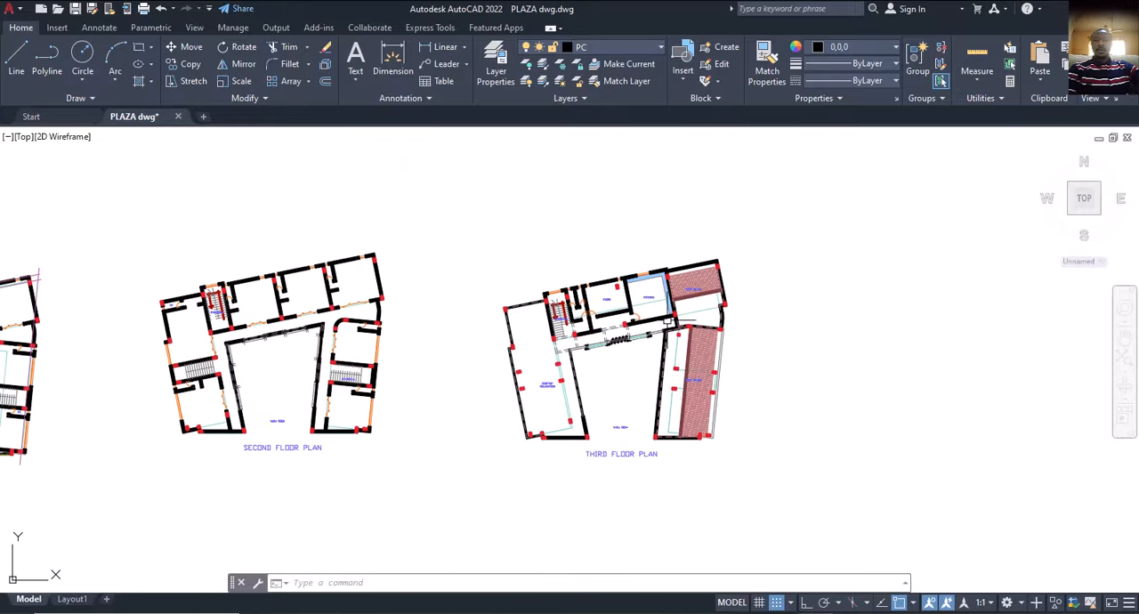
Examine the third floor plan where the kitchen and corridor walls meet the roof-below areas.
scroll(677, 328, "up", 4)
scroll(649, 401, "down", 3)
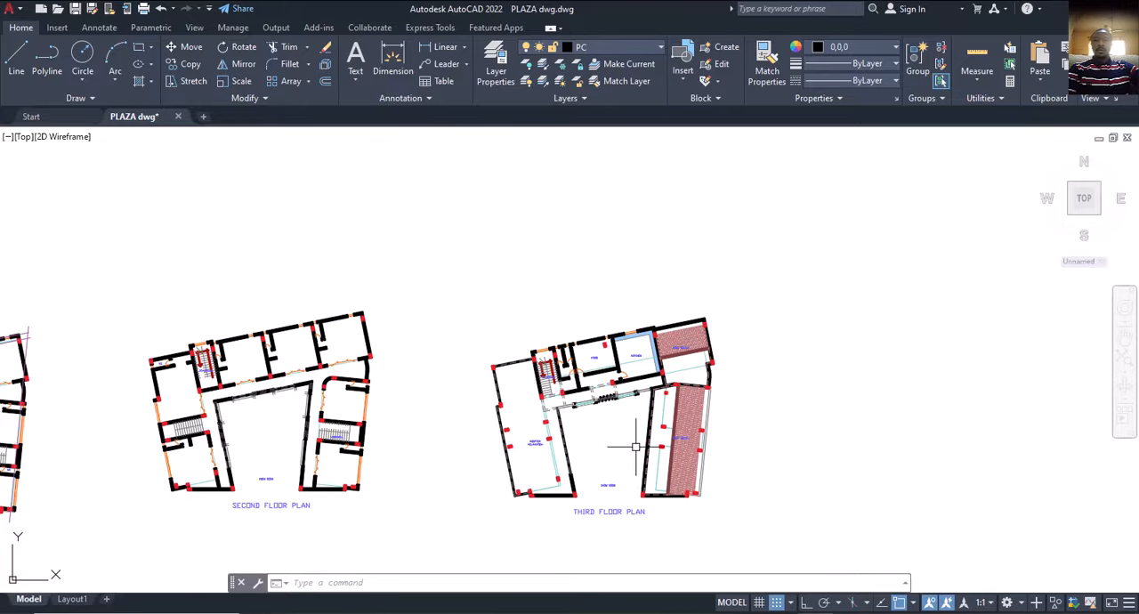
mouse_move(637, 447)
middle_mouse_down()
mouse_move(667, 394)
mouse_move(667, 421)
middle_mouse_up()
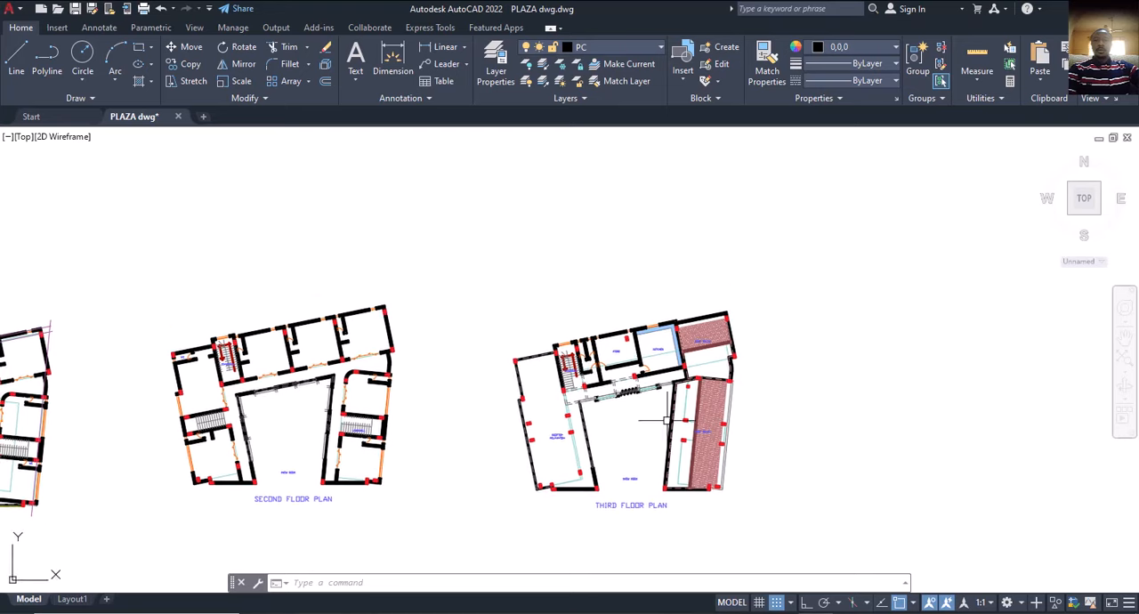
scroll(667, 420, "up", 5)
scroll(702, 332, "up", 2)
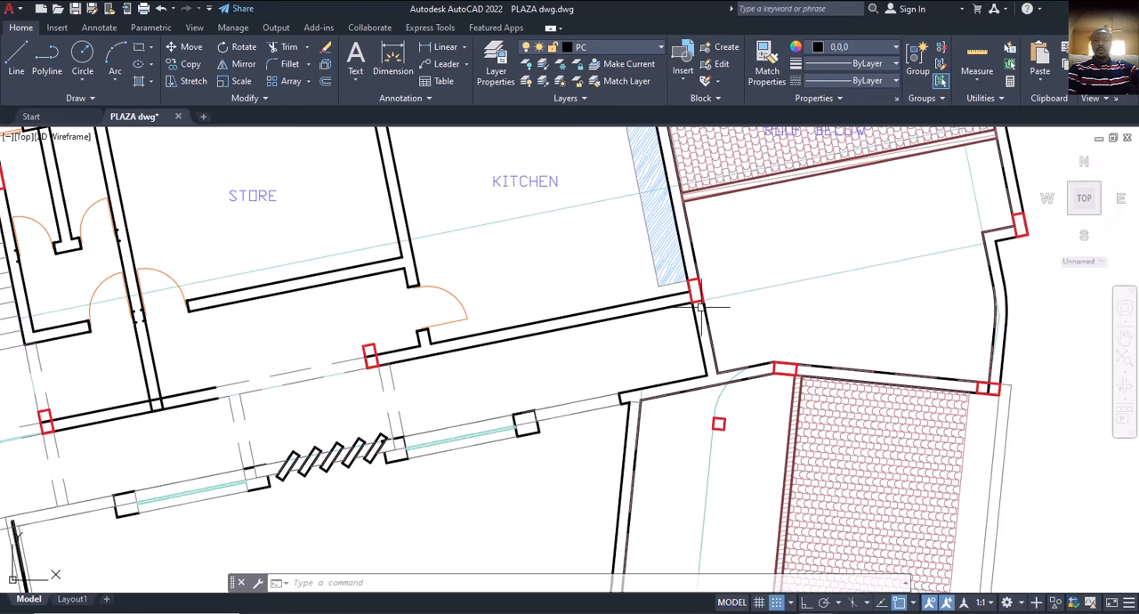
scroll(699, 332, "down", 2)
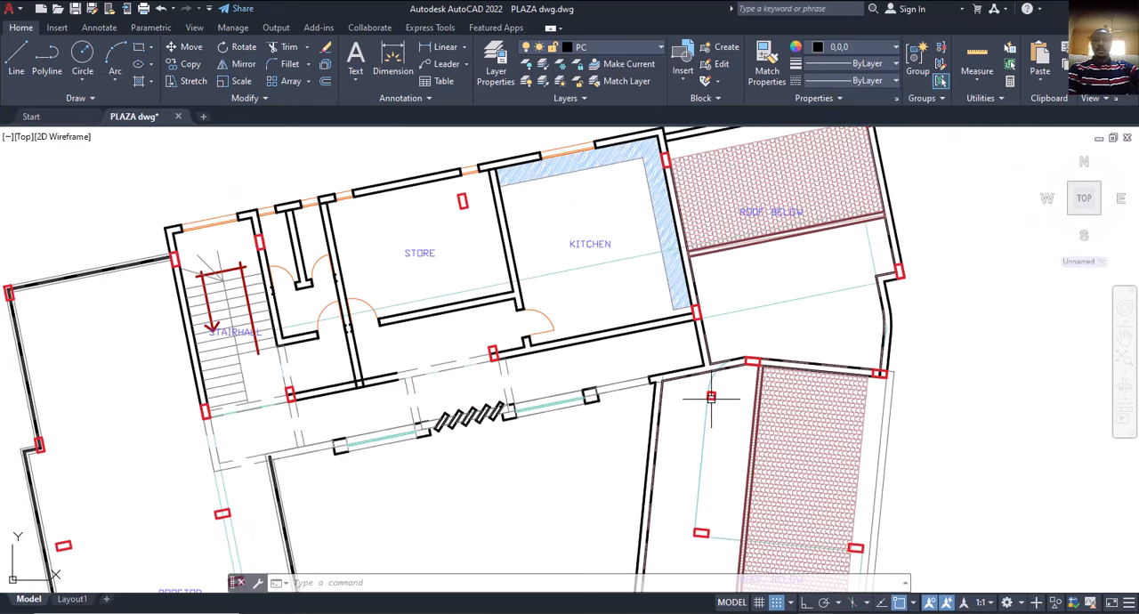
Switch to ProtaStructure and open the storey 4 plan from the storeys list.
key("alt+Tab")
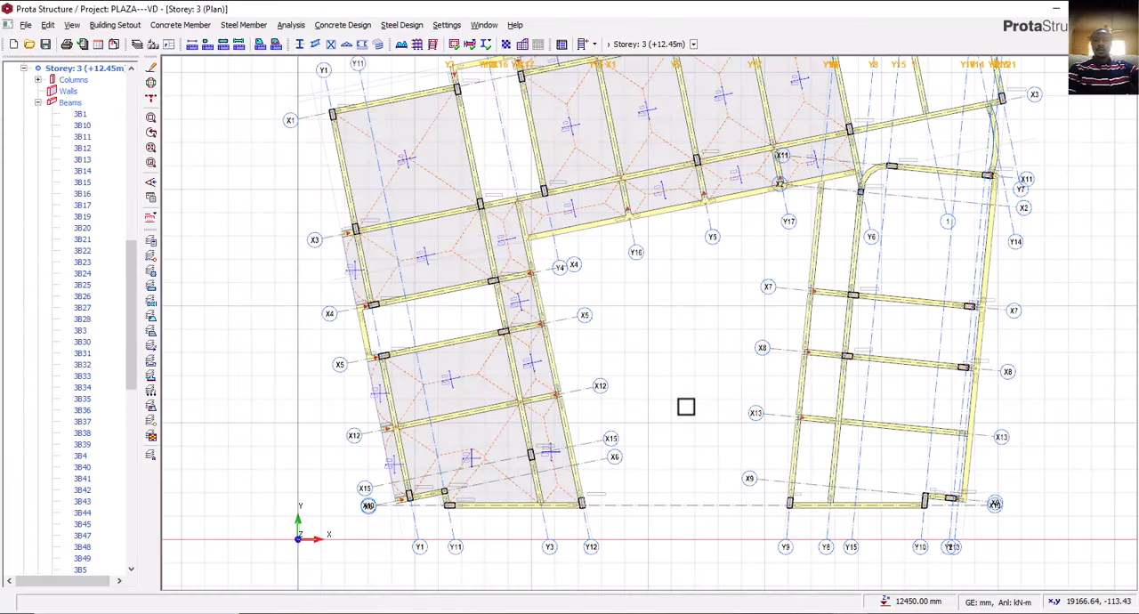
scroll(599, 497, "up", 2)
scroll(599, 497, "down", 4)
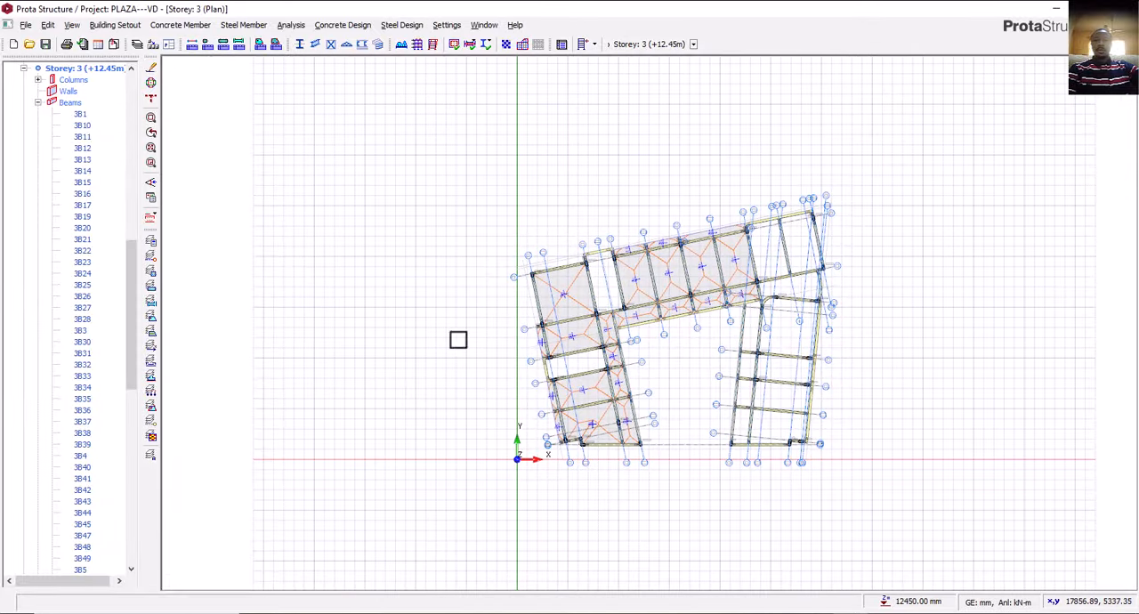
scroll(86, 207, "up", 4)
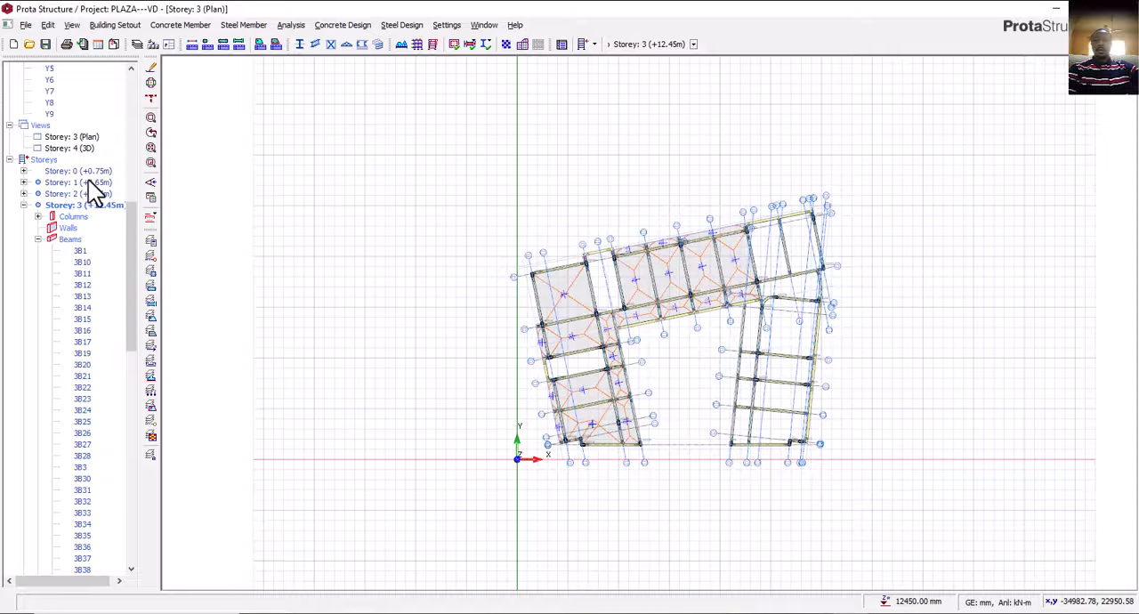
scroll(95, 192, "down", 20)
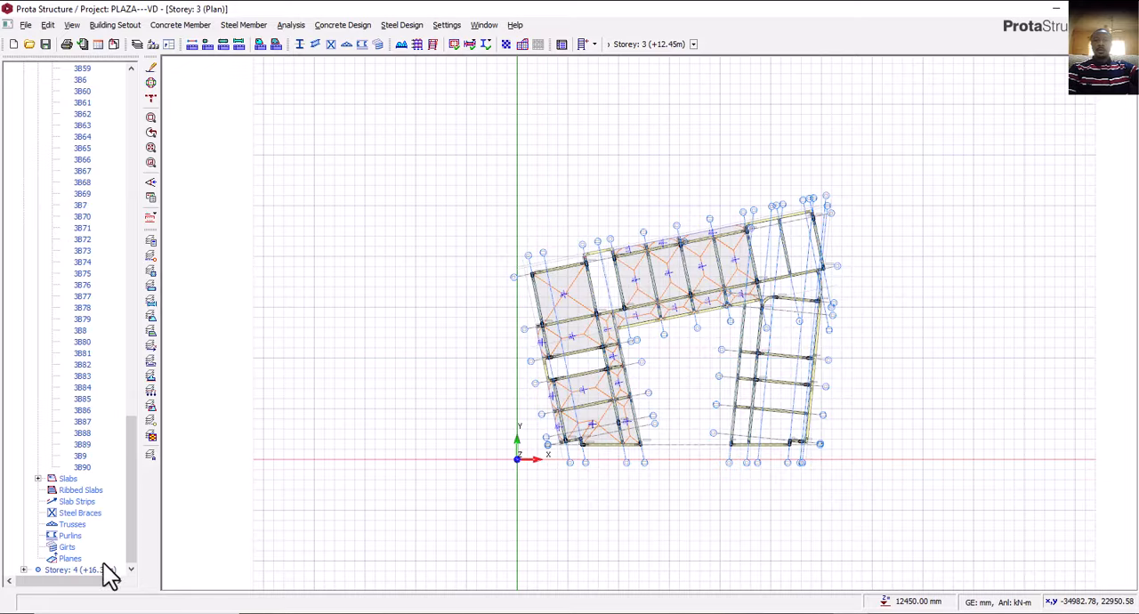
double_click(89, 571)
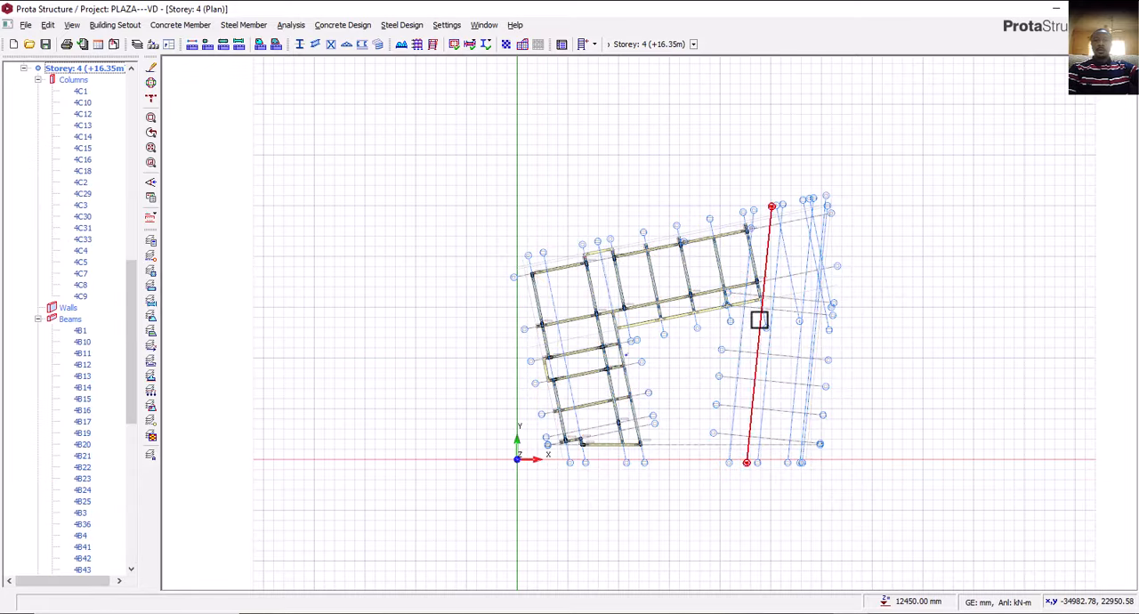
Inspect the storey 4 beams around the Y6 and X14 corner and the overall framing layout.
scroll(771, 293, "up", 5)
scroll(771, 294, "up", 3)
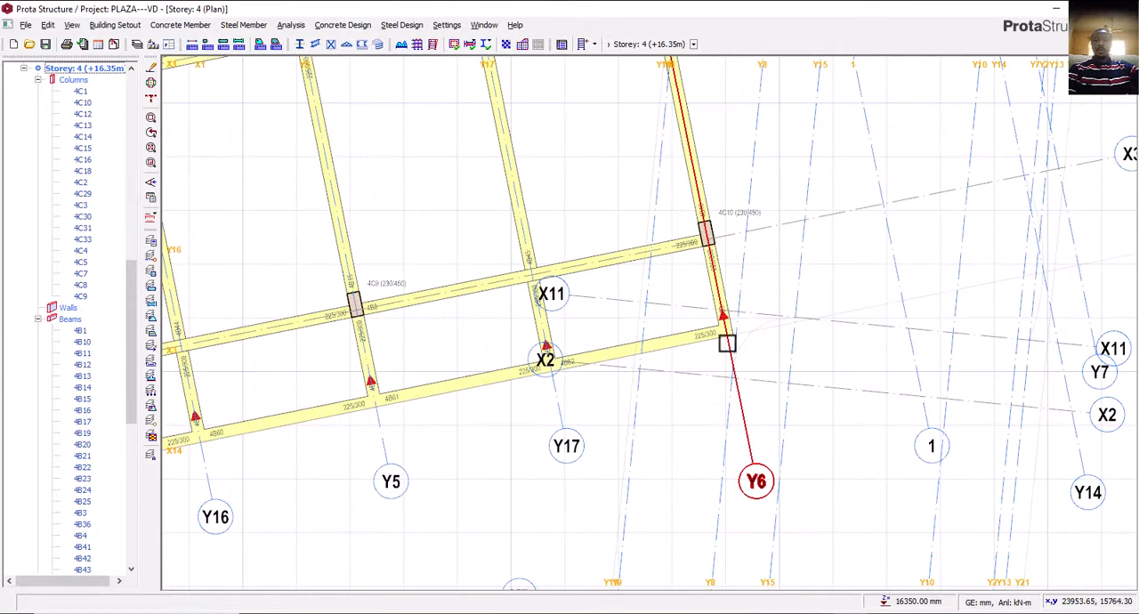
scroll(730, 343, "down", 3)
scroll(735, 348, "up", 6)
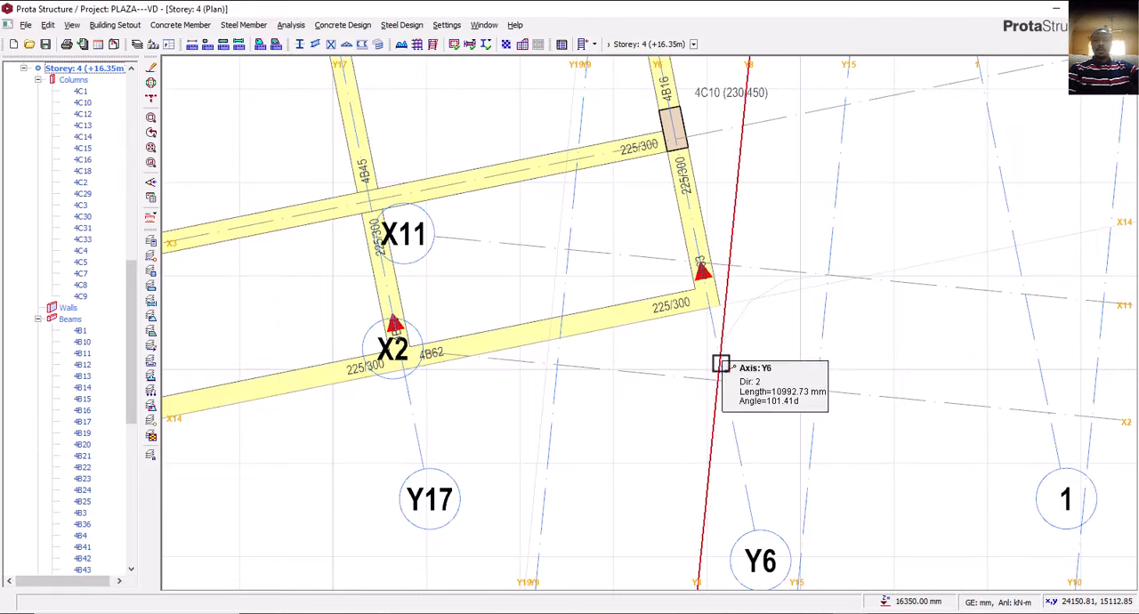
scroll(704, 297, "down", 5)
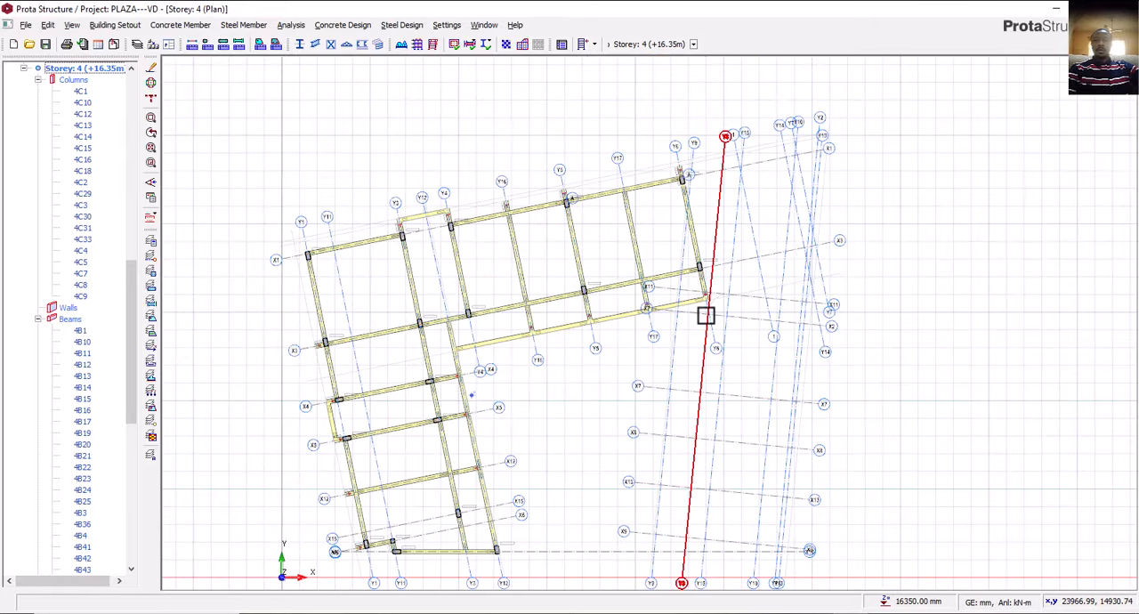
middle_click_drag(704, 315, 719, 287)
middle_click_drag(725, 356, 754, 300)
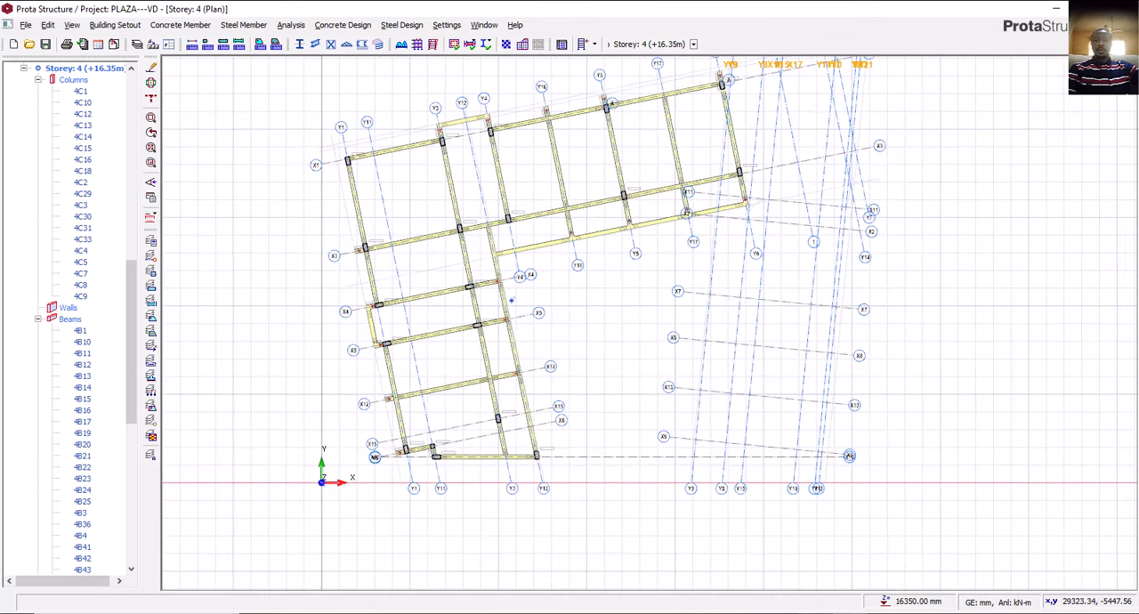
Switch to AutoCAD and examine the rooftop relaxation area and roof layout on the third floor plan against the second floor plan.
key("alt+Tab")
scroll(683, 370, "down", 7)
middle_click_drag(696, 395, 744, 377)
scroll(658, 392, "up", 5)
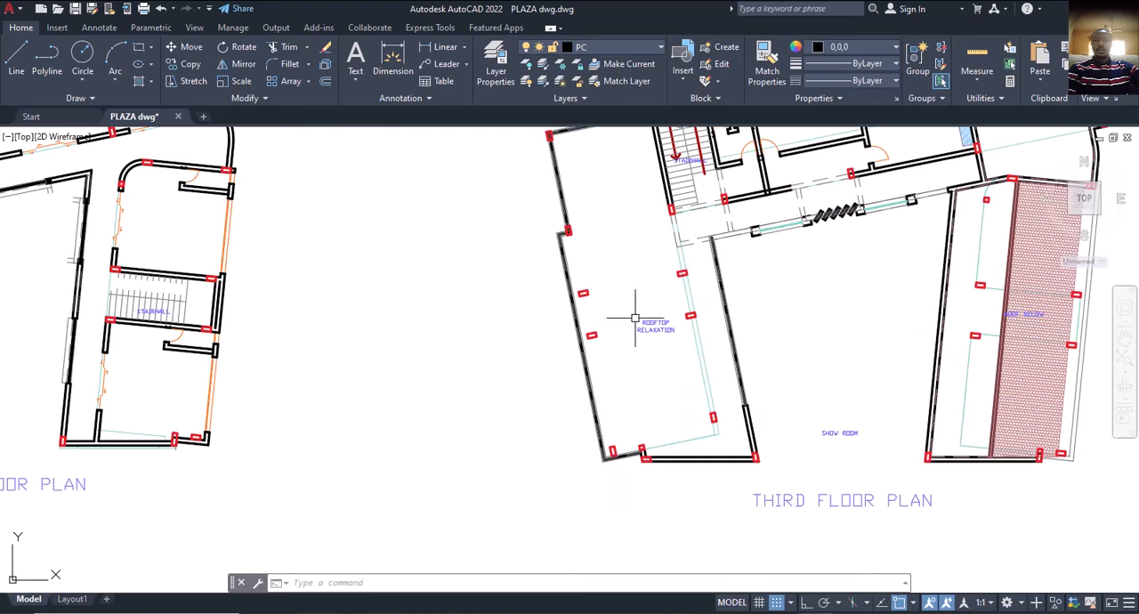
middle_click_drag(634, 318, 625, 357)
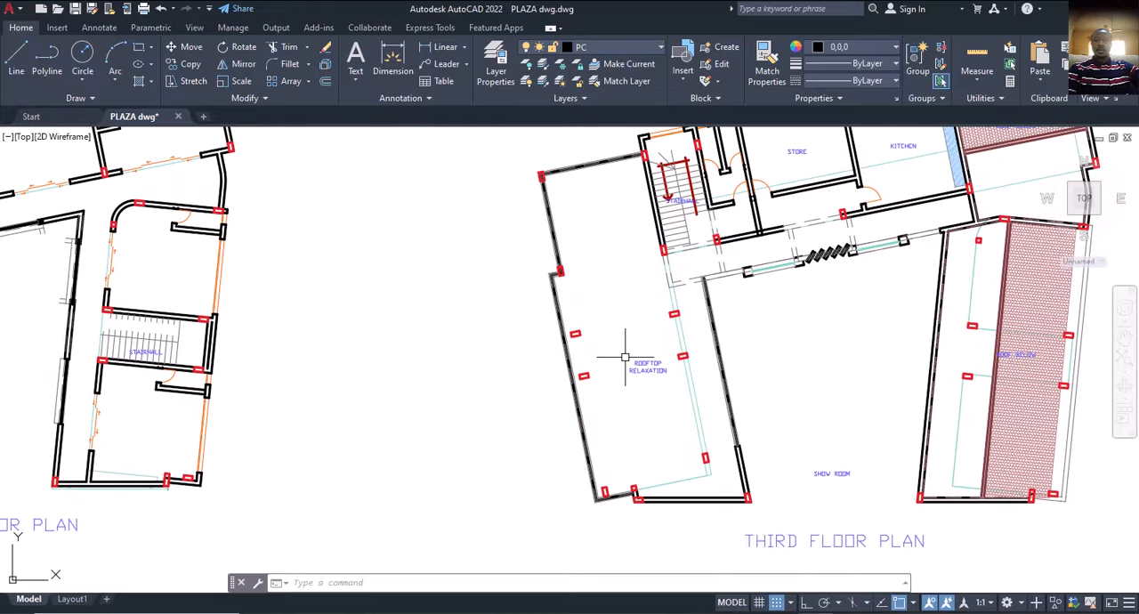
scroll(616, 354, "down", 4)
mouse_move(617, 353)
middle_mouse_down()
mouse_move(668, 370)
mouse_move(638, 364)
mouse_move(637, 387)
middle_mouse_up()
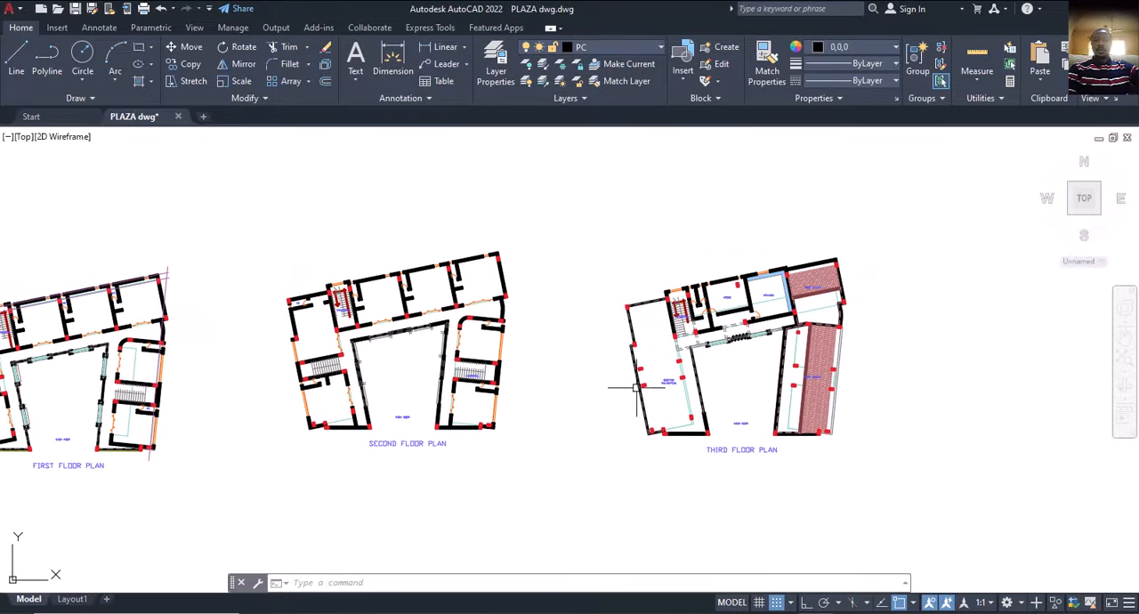
scroll(646, 376, "up", 2)
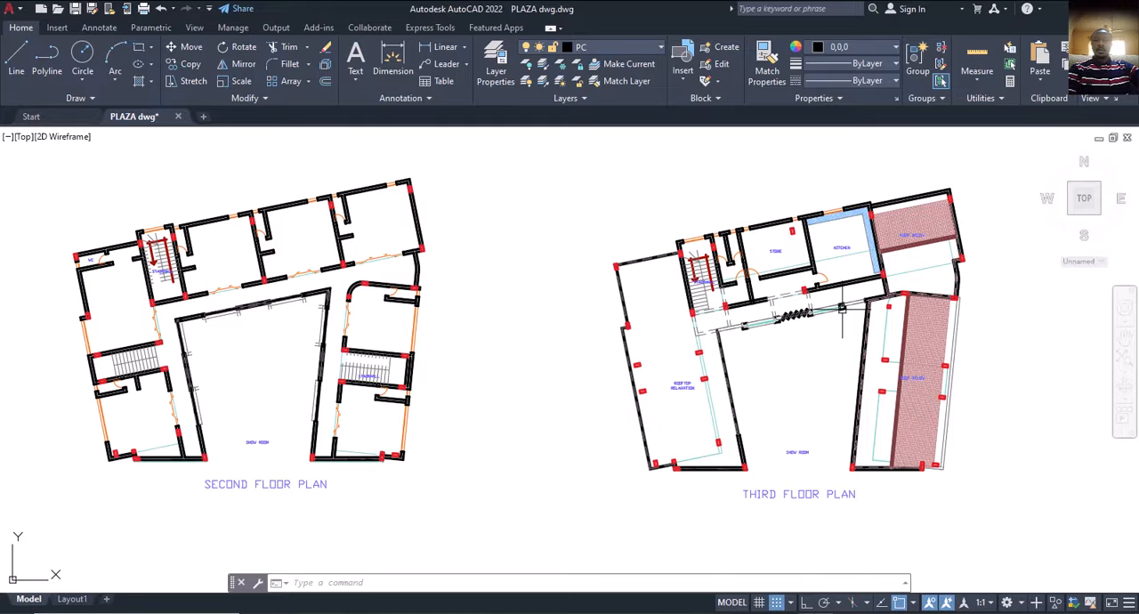
scroll(842, 309, "up", 3)
scroll(830, 307, "down", 5)
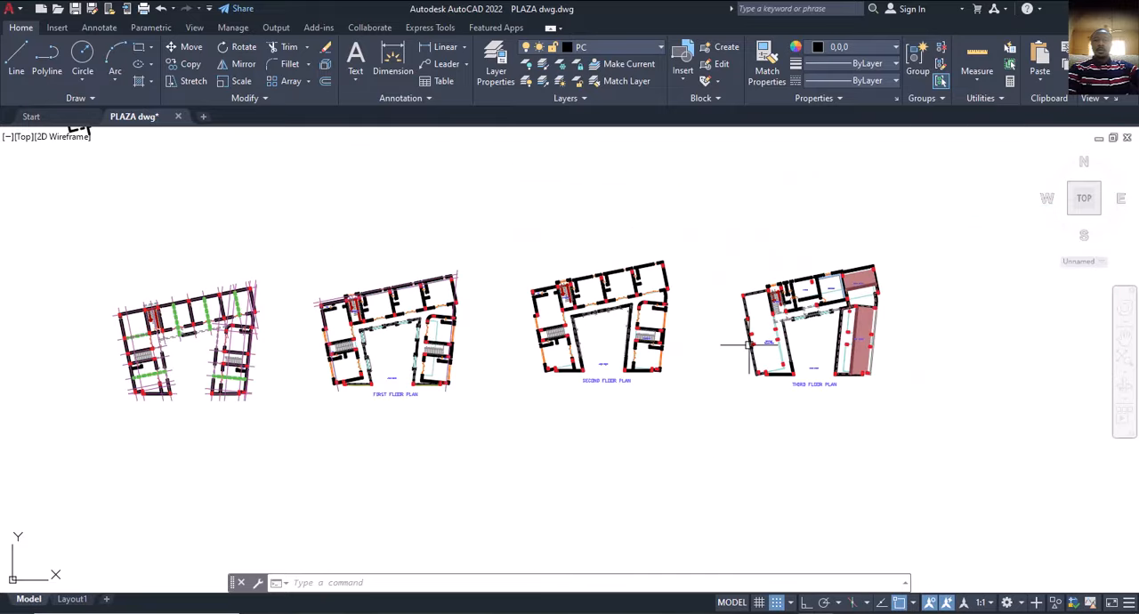
Review the gridded ground-level layout and the first, second and third floor plans side by side, checking the showroom surroundings.
scroll(179, 341, "up", 5)
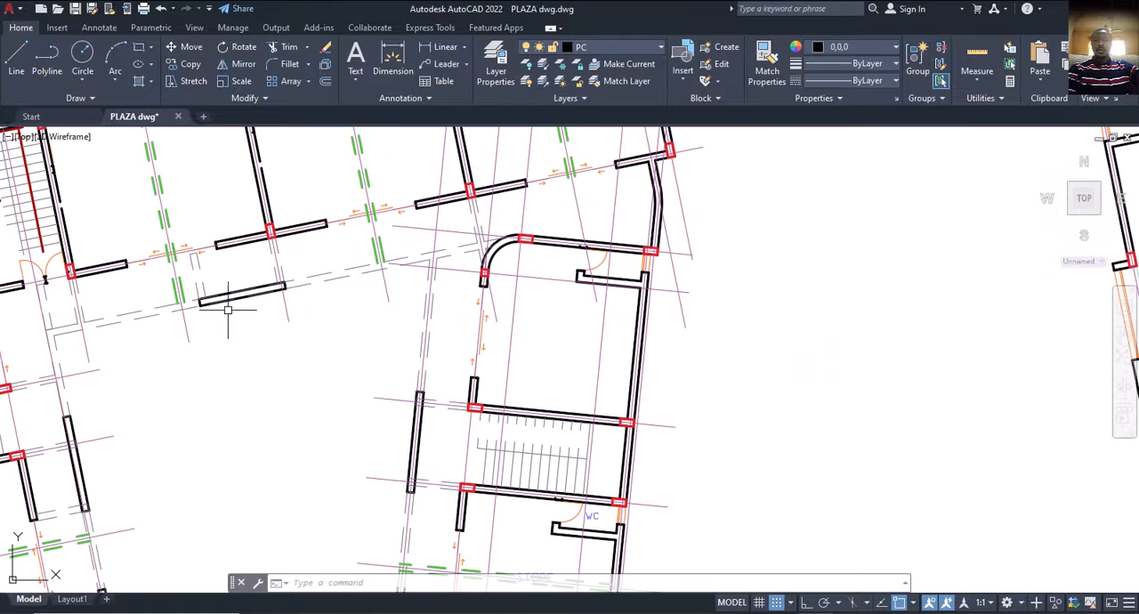
scroll(227, 309, "down", 5)
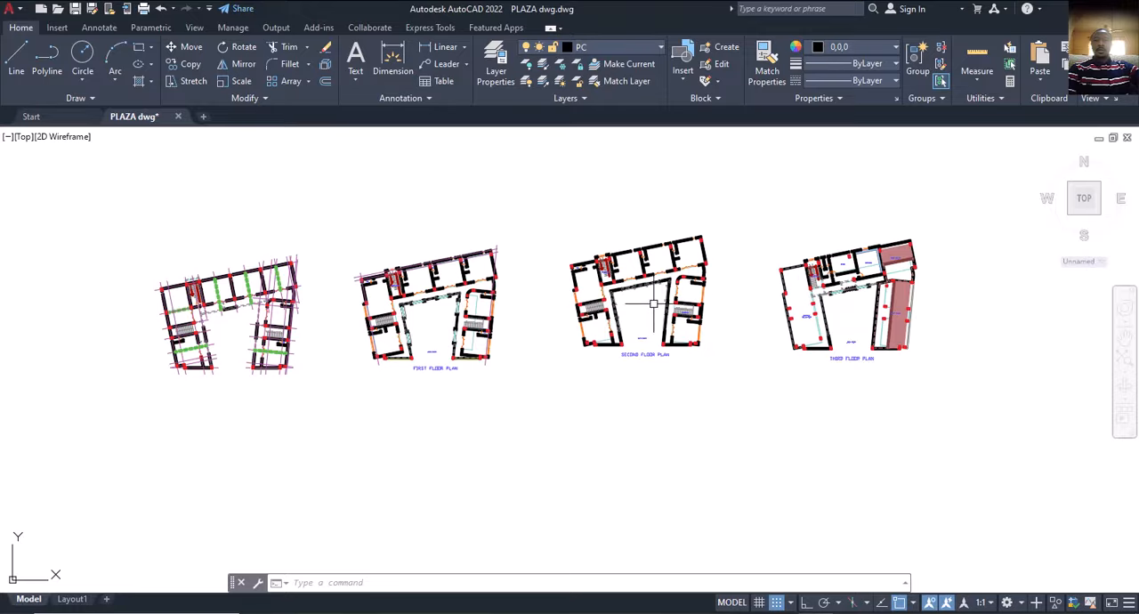
middle_click_drag(593, 319, 631, 327)
middle_click_drag(550, 334, 568, 343)
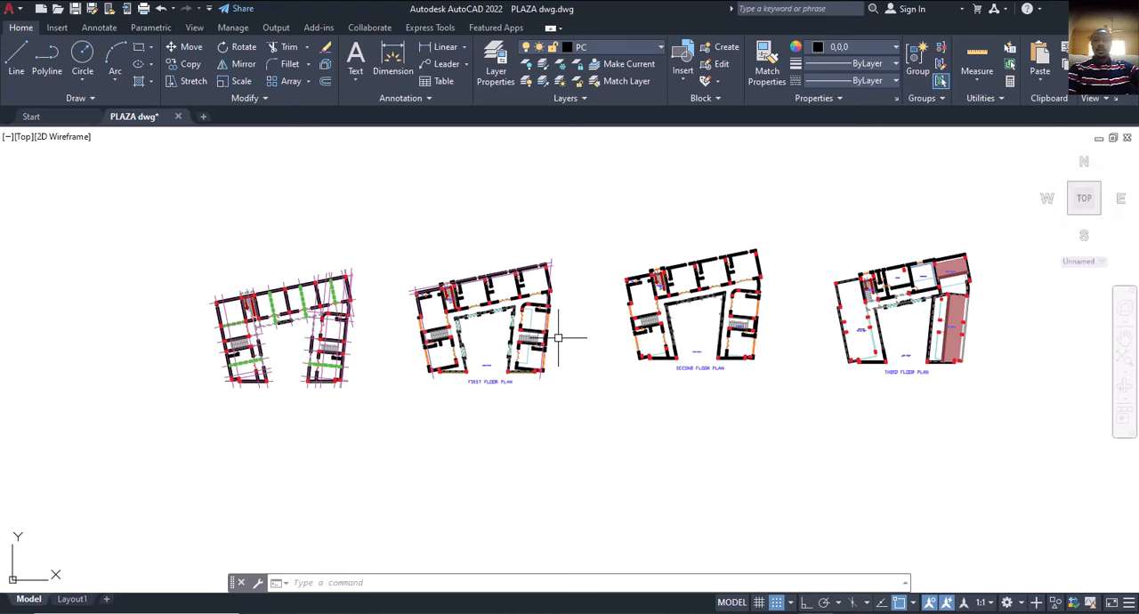
middle_click_drag(553, 364, 562, 364)
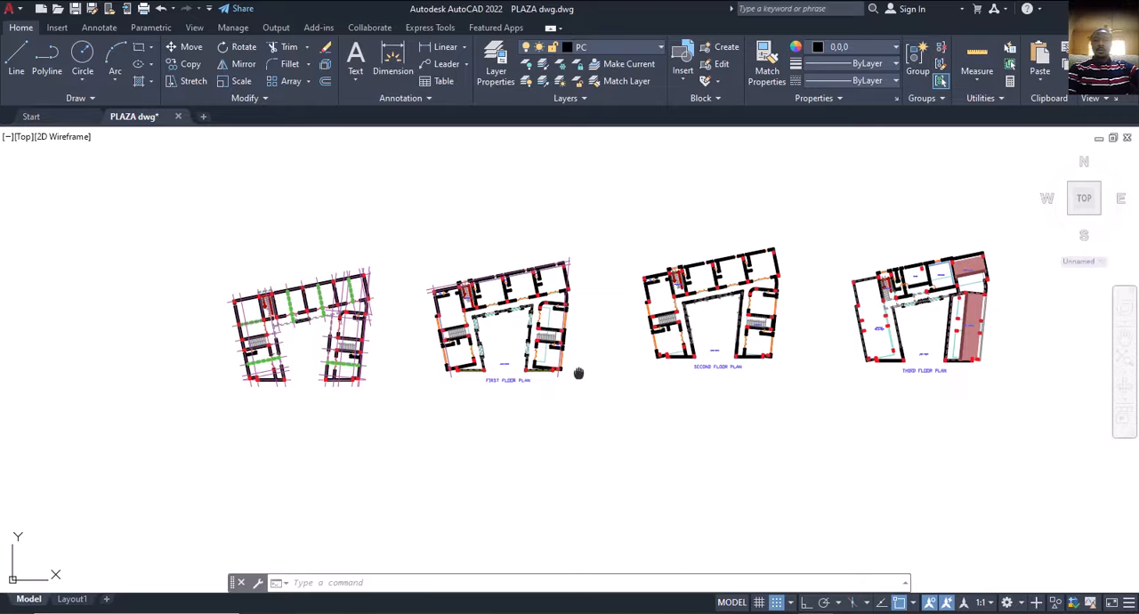
middle_click_drag(579, 373, 583, 365)
scroll(583, 365, "up", 2)
scroll(532, 346, "up", 3)
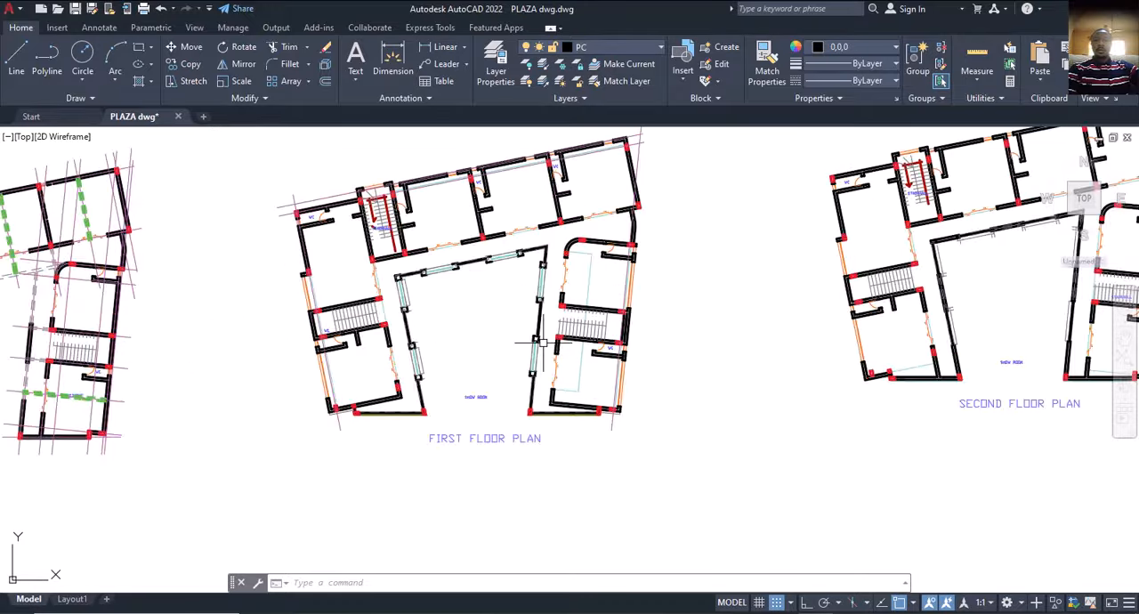
scroll(543, 347, "down", 3)
middle_click_drag(559, 331, 576, 358)
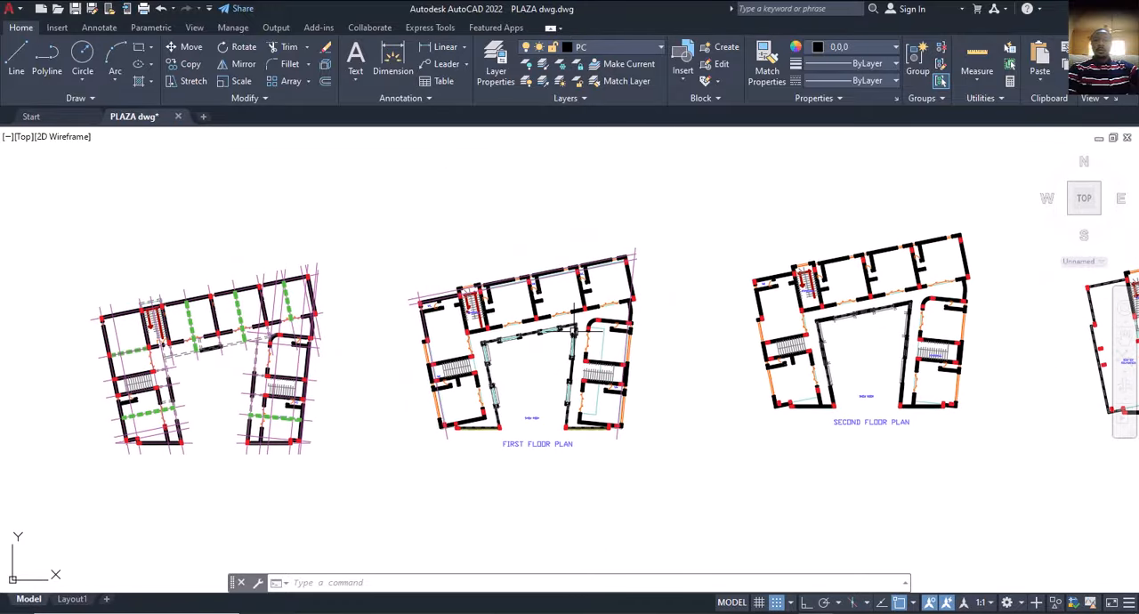
scroll(575, 336, "up", 3)
scroll(569, 363, "down", 5)
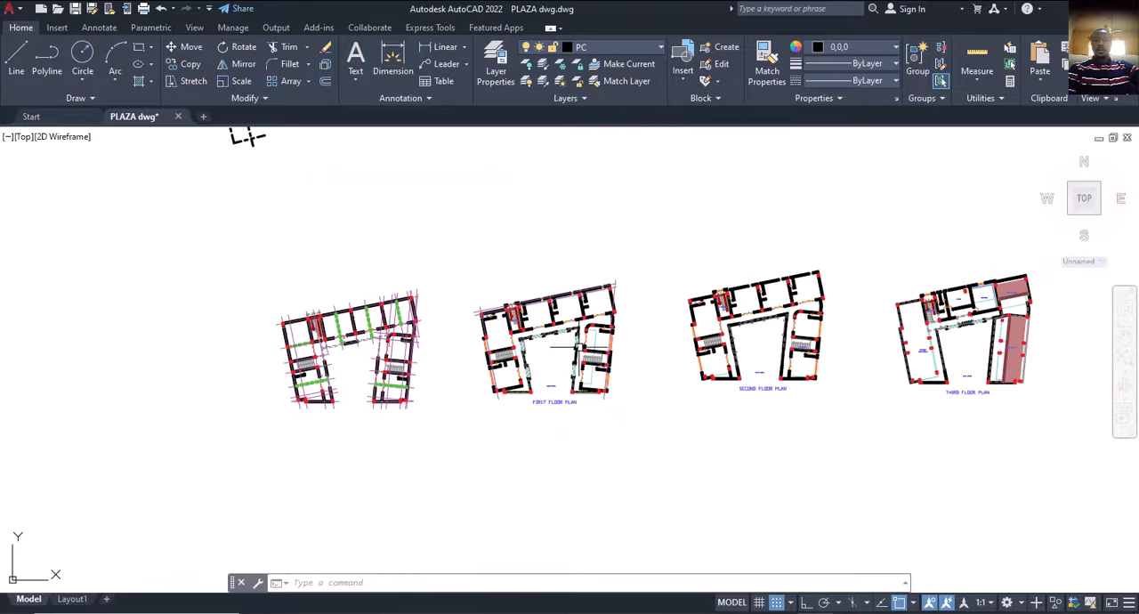
mouse_move(585, 381)
middle_mouse_down()
mouse_move(556, 379)
mouse_move(525, 397)
mouse_move(532, 415)
middle_mouse_up()
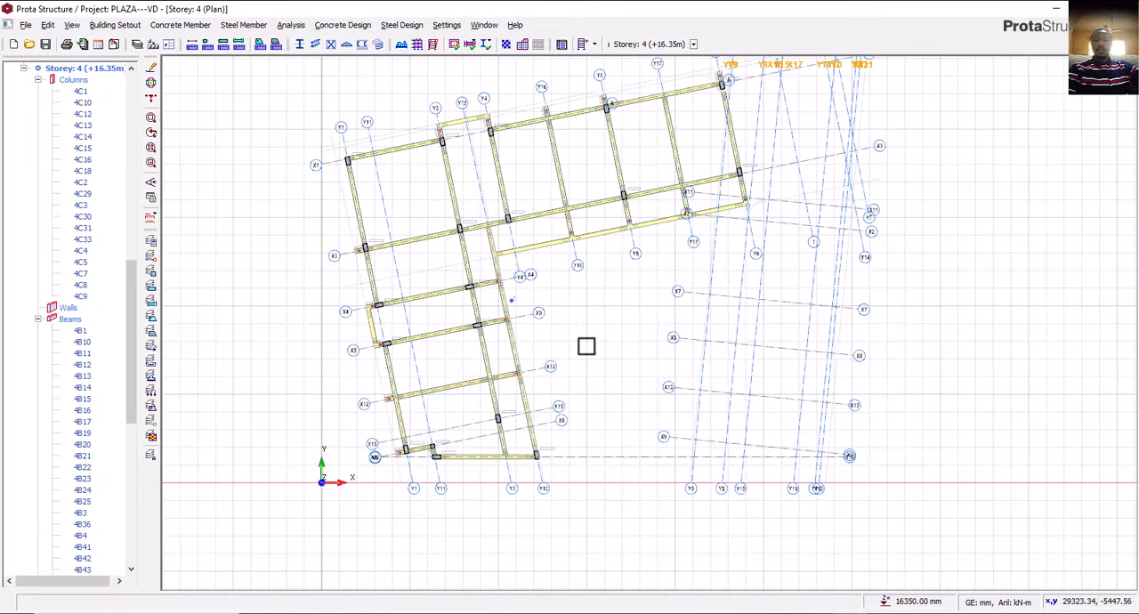
Switch to ProtaStructure, open the storey 4 3D view and inspect the slabs and beams around the open courtyard.
scroll(587, 343, "down", 2)
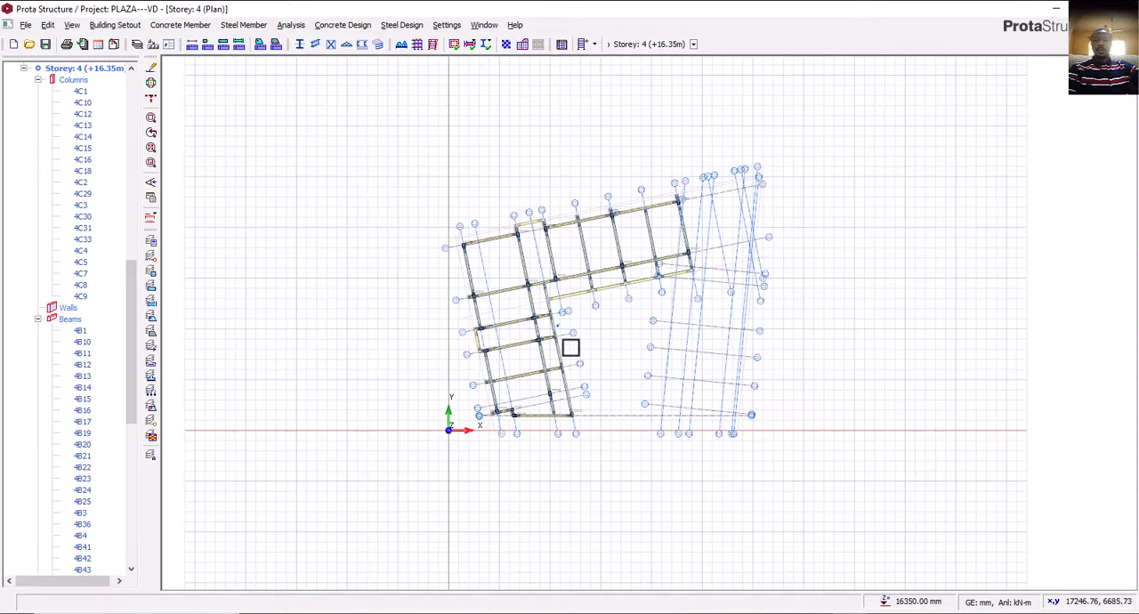
scroll(79, 176, "up", 4)
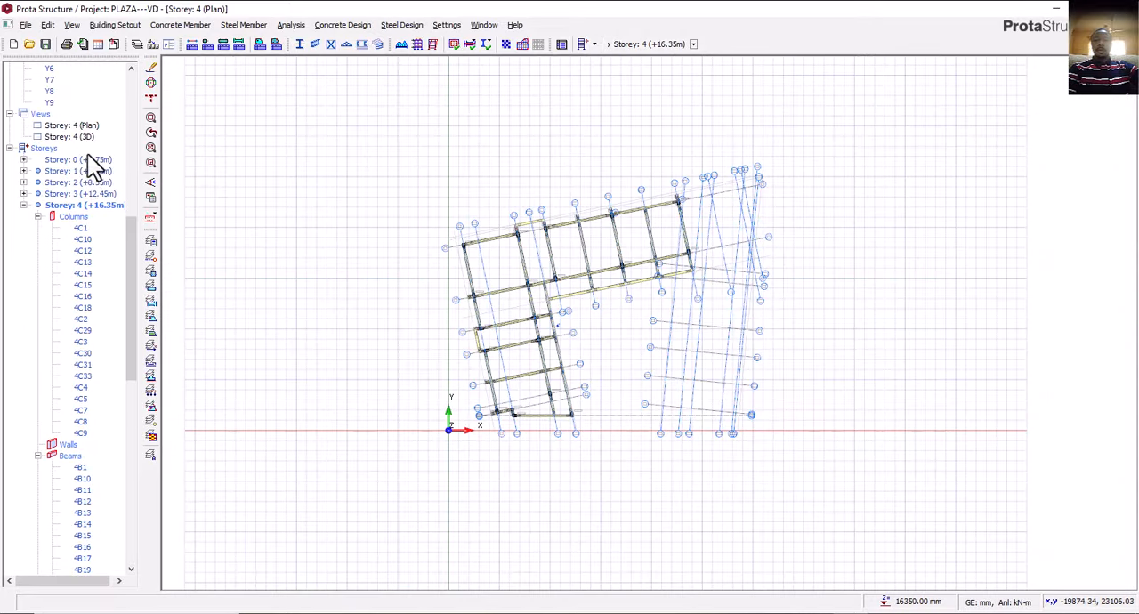
left_click(89, 136)
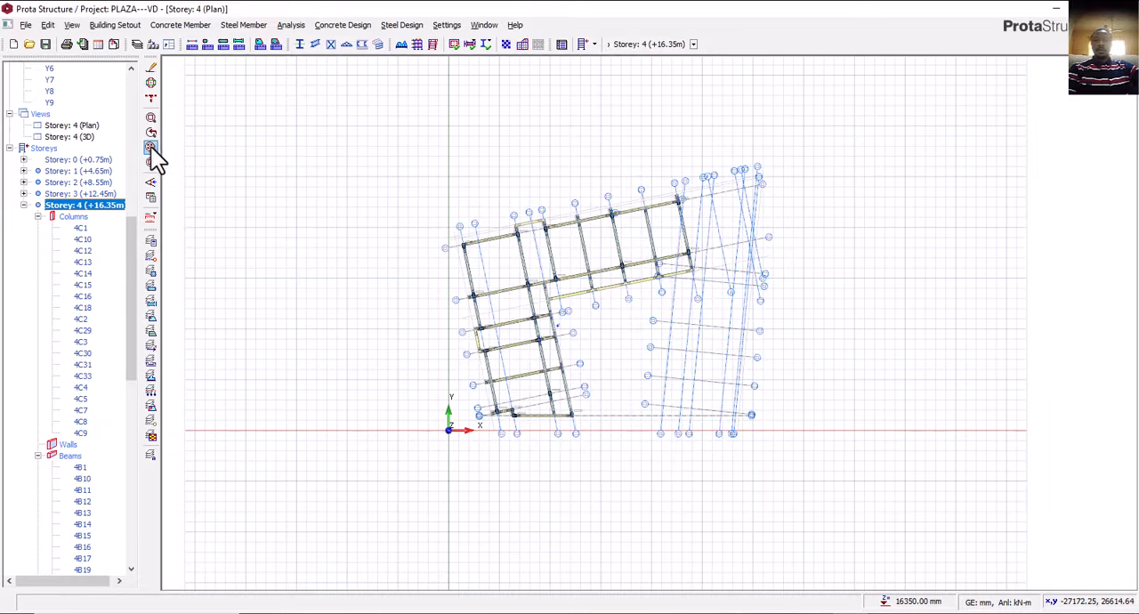
double_click(88, 138)
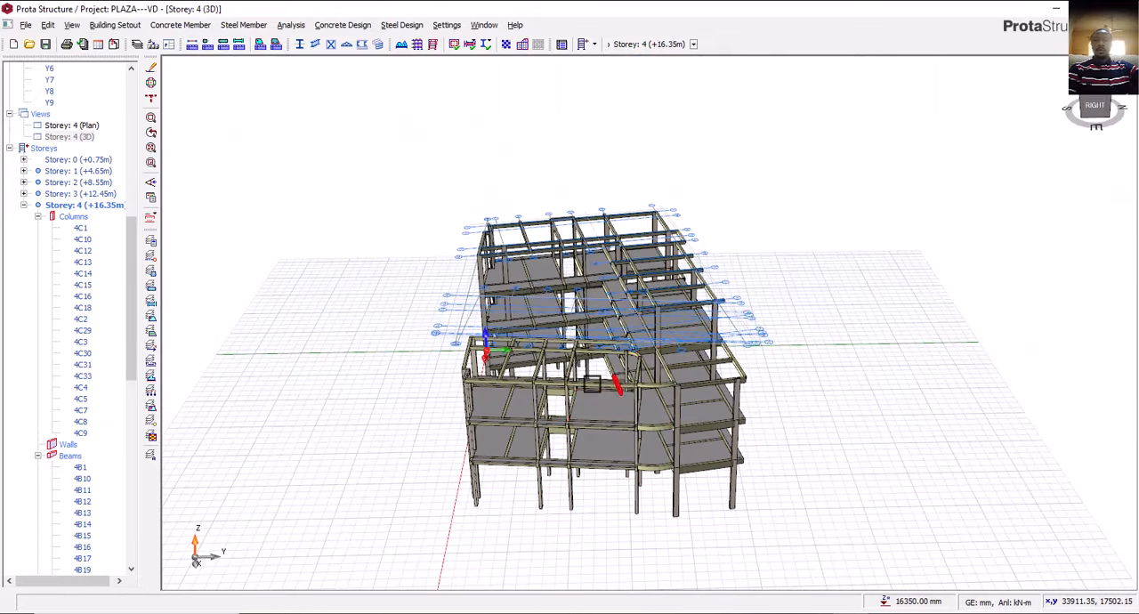
middle_click_drag(592, 385, 705, 364)
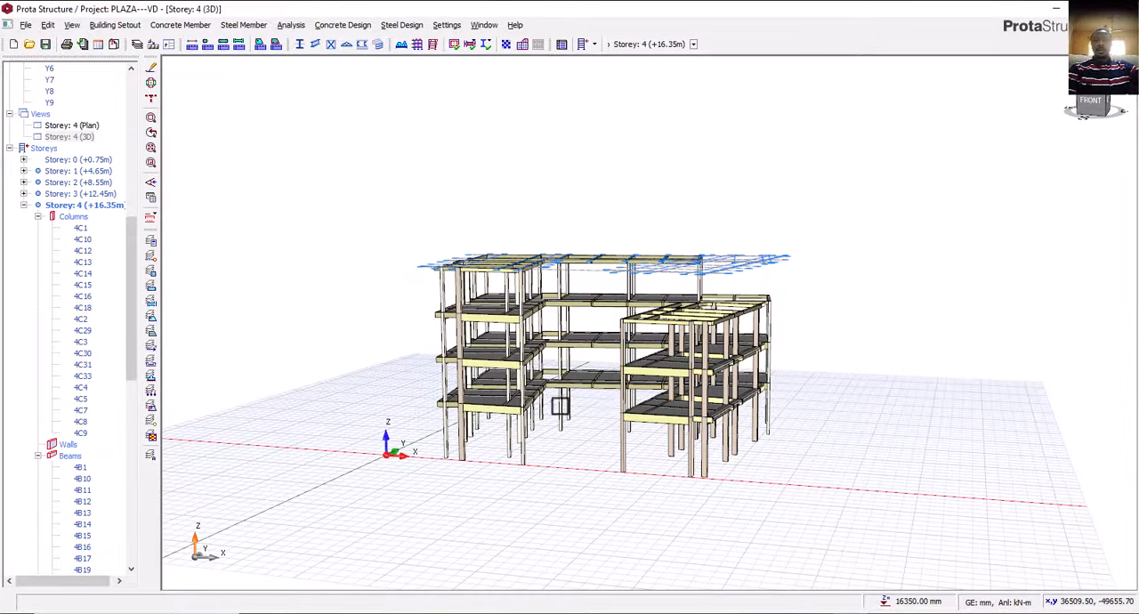
scroll(559, 402, "up", 4)
mouse_move(623, 388)
middle_mouse_down()
mouse_move(631, 406)
mouse_move(609, 400)
middle_mouse_up()
right_click_drag(608, 398, 594, 376)
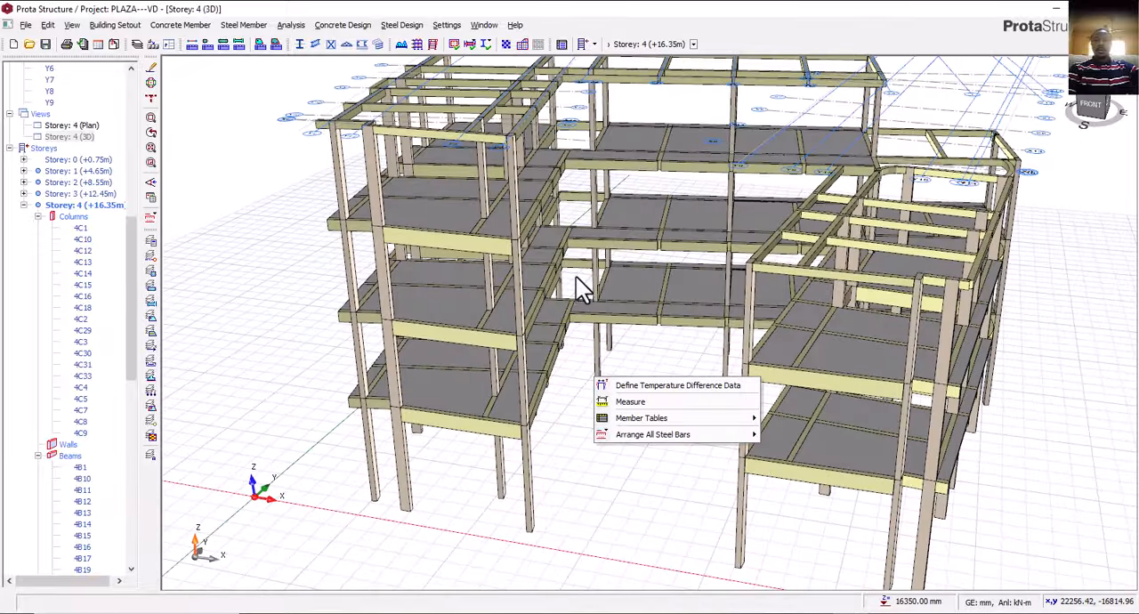
scroll(573, 287, "up", 3)
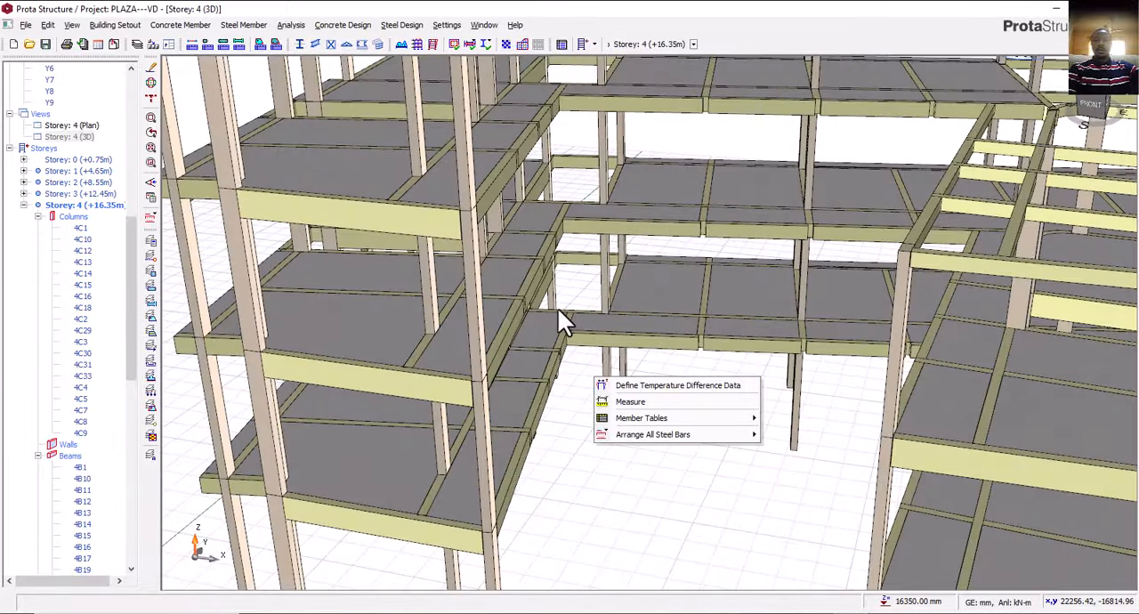
left_click(593, 463)
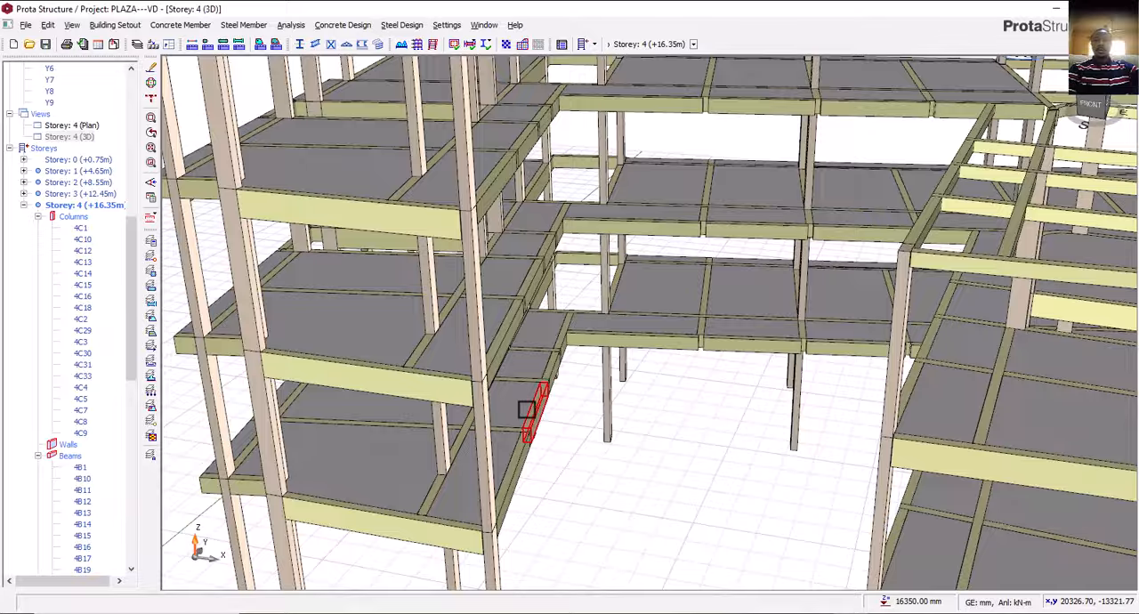
Examine the whole building frame in 3D from several sides, comparing the storey levels of both wings.
scroll(536, 383, "down", 3)
scroll(563, 222, "up", 4)
scroll(531, 349, "down", 4)
right_click_drag(567, 383, 718, 353)
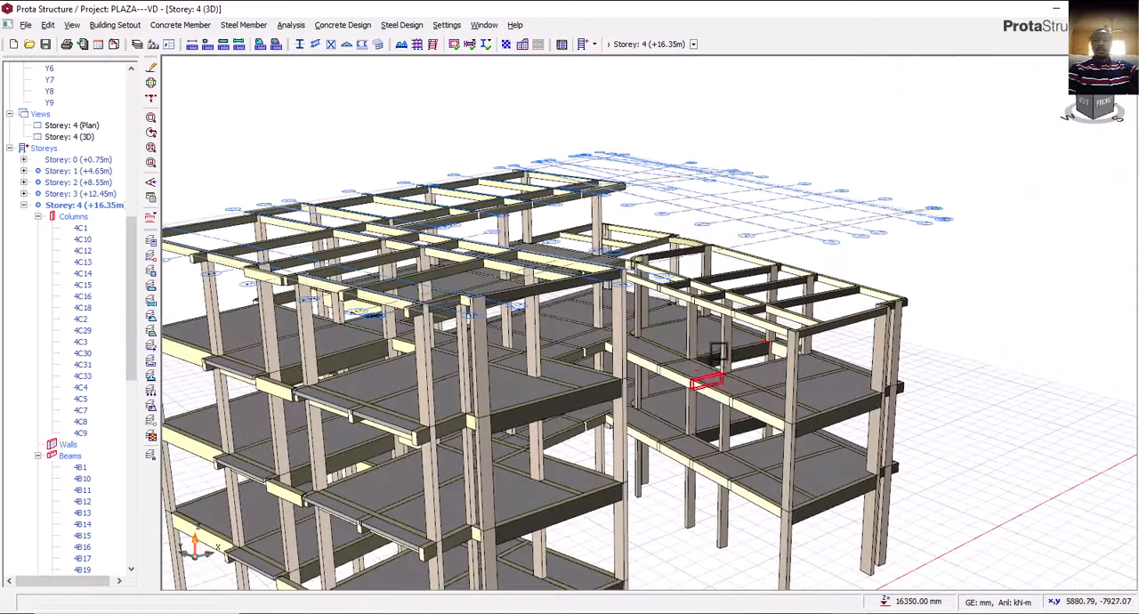
scroll(576, 421, "down", 5)
right_click_drag(534, 418, 459, 442)
right_click_drag(632, 392, 777, 403)
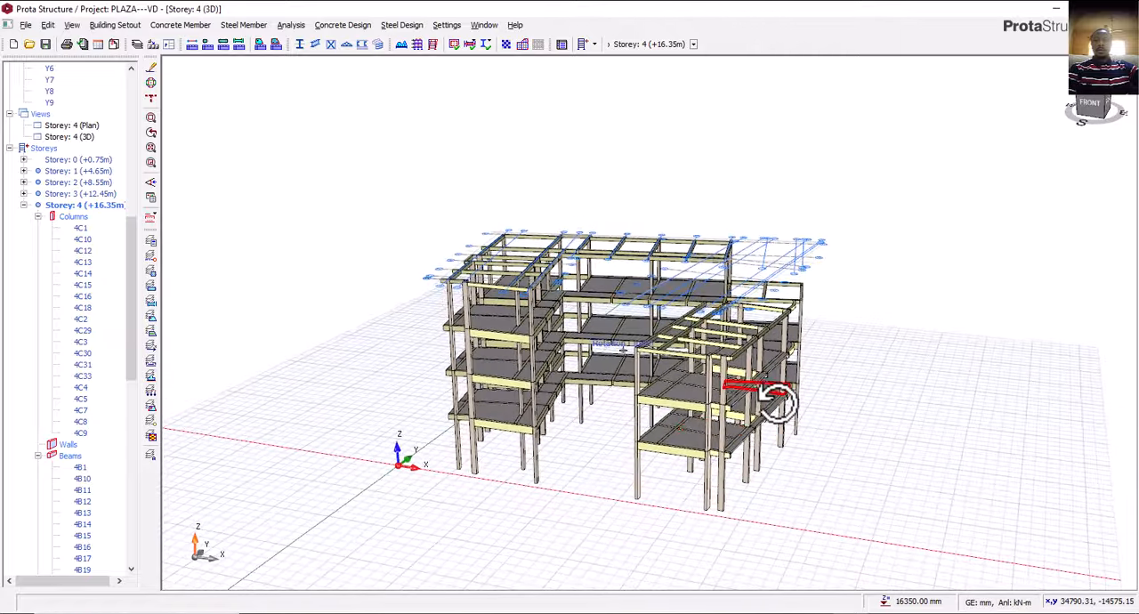
middle_click_drag(577, 498, 604, 457)
right_click_drag(604, 457, 612, 430)
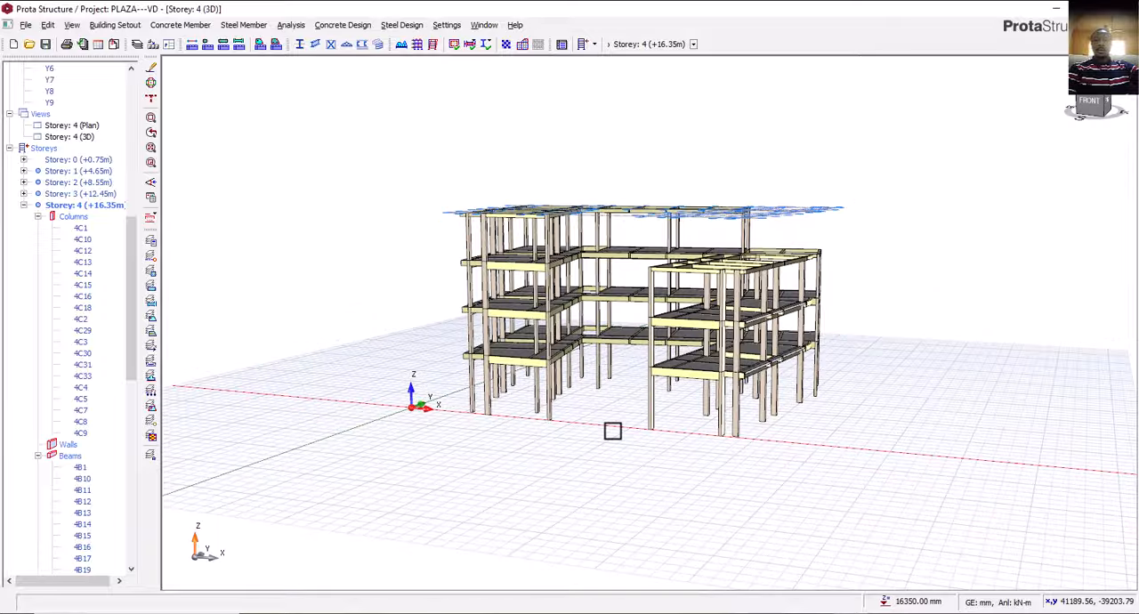
middle_click_drag(623, 446, 649, 465)
mouse_move(648, 464)
right_mouse_down()
mouse_move(603, 453)
mouse_move(635, 452)
right_mouse_up()
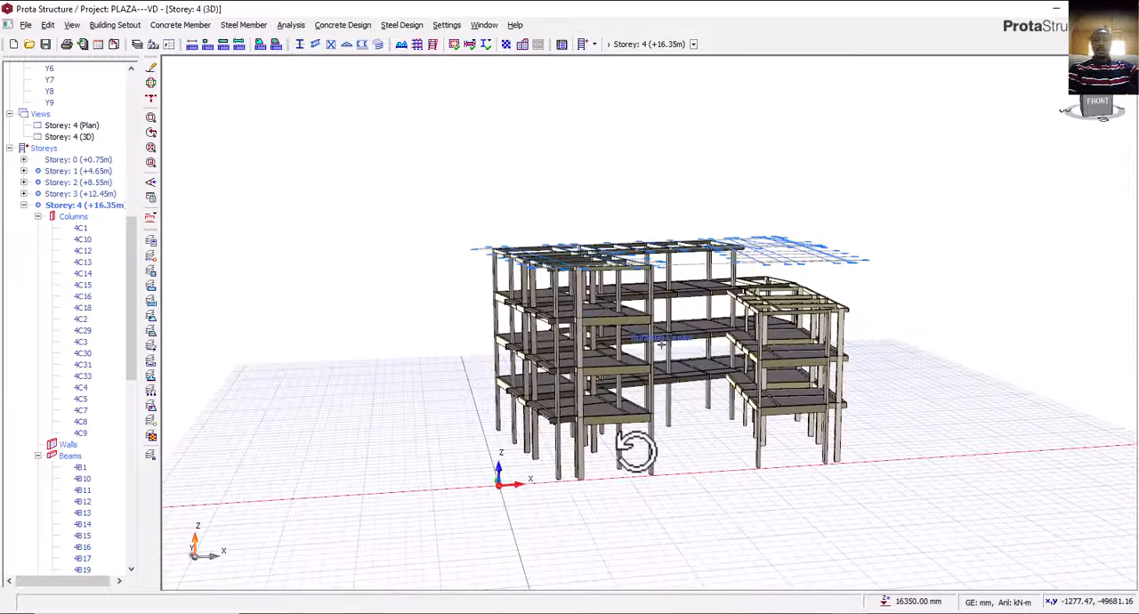